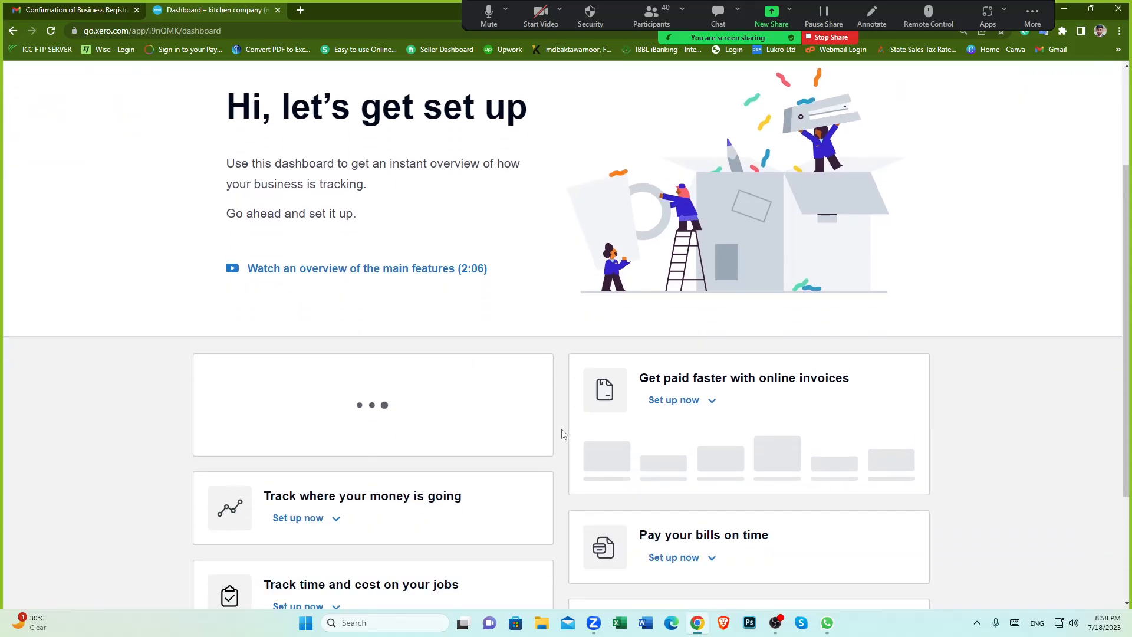
Step: Review the setup cards on the business dashboard
{"action": "scroll", "coordinate": [560, 434], "scroll_direction": "up", "scroll_amount": 5}
{"action": "scroll", "coordinate": [560, 434], "scroll_direction": "down", "scroll_amount": 5}
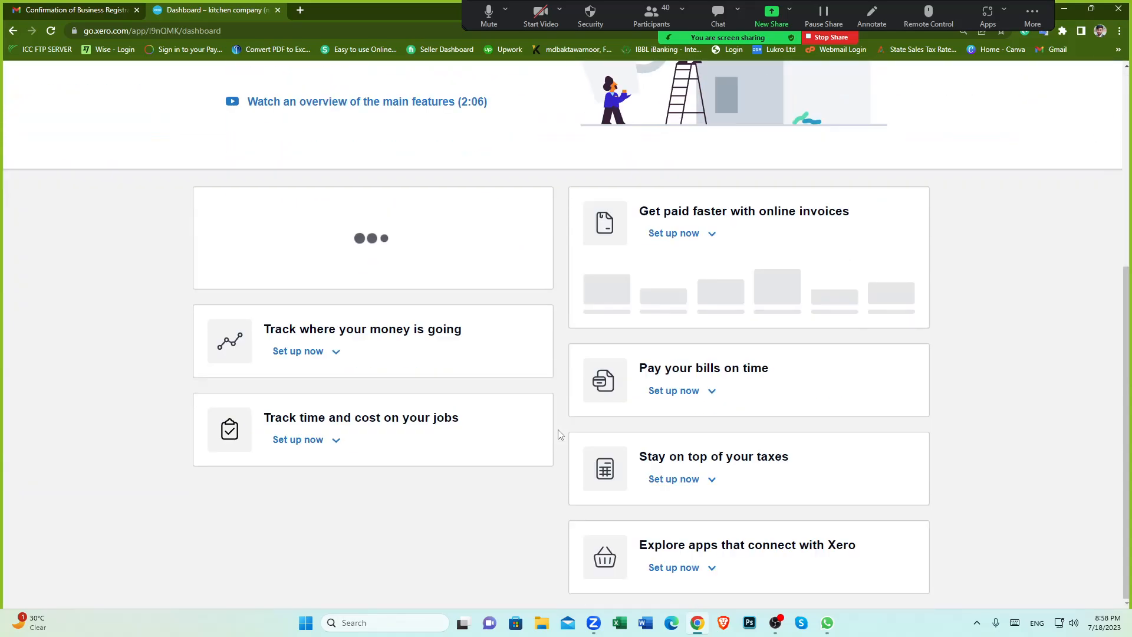
{"action": "scroll", "coordinate": [560, 435], "scroll_direction": "up", "scroll_amount": 5}
{"action": "scroll", "coordinate": [560, 435], "scroll_direction": "down", "scroll_amount": 5}
{"action": "scroll", "coordinate": [560, 435], "scroll_direction": "up", "scroll_amount": 5}
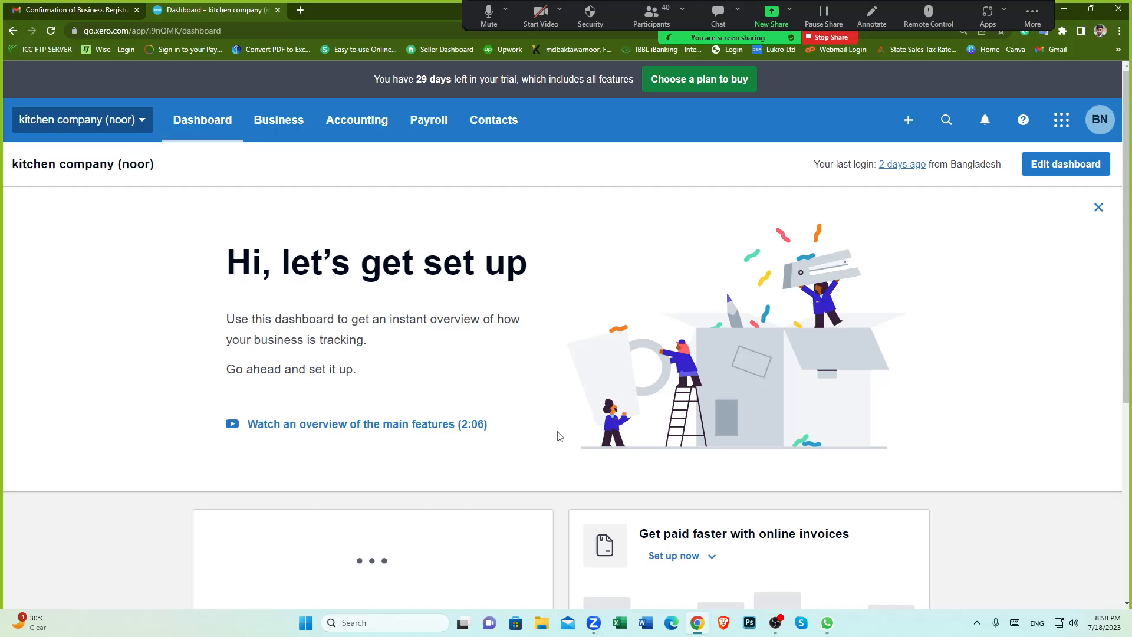
{"action": "scroll", "coordinate": [560, 436], "scroll_direction": "down", "scroll_amount": 5}
{"action": "scroll", "coordinate": [560, 436], "scroll_direction": "up", "scroll_amount": 5}
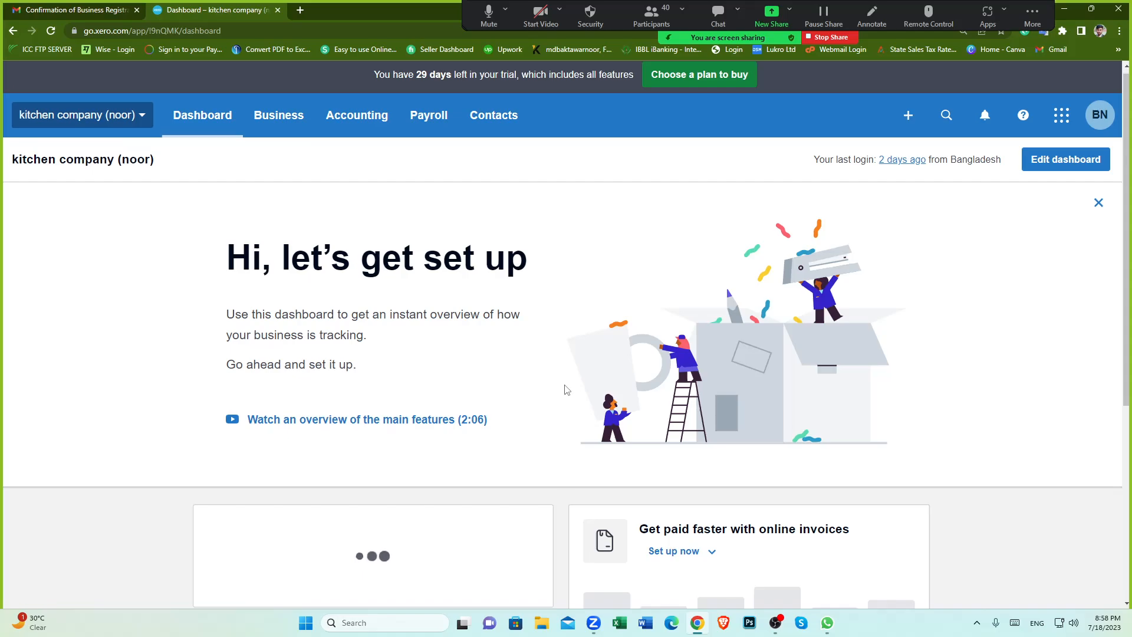
{"action": "scroll", "coordinate": [566, 391], "scroll_direction": "down", "scroll_amount": 2}
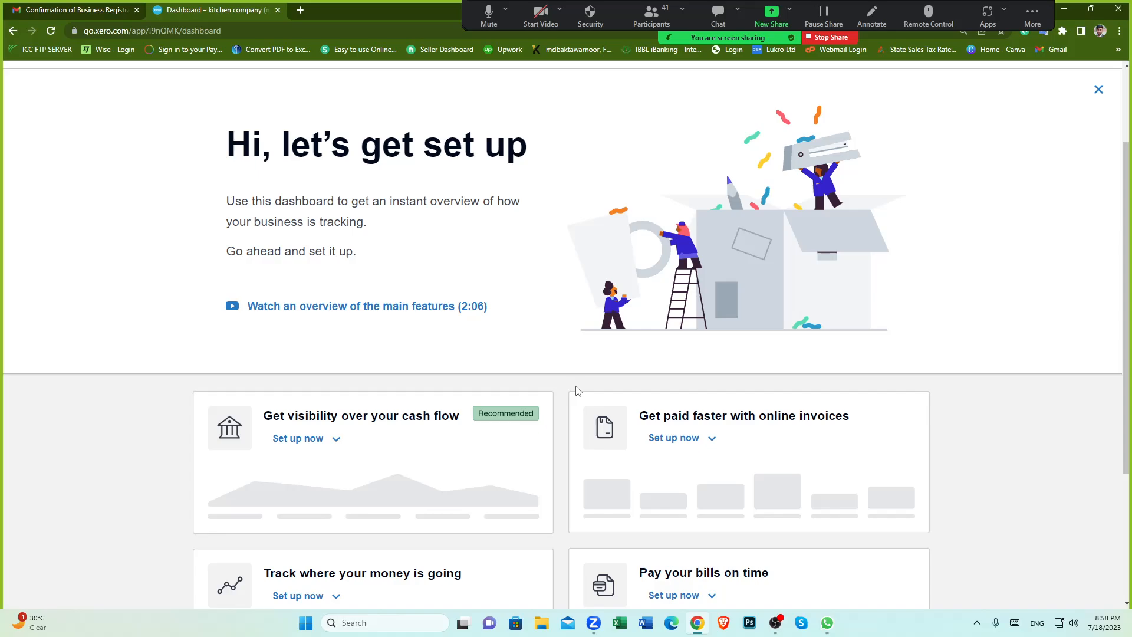
{"action": "scroll", "coordinate": [560, 397], "scroll_direction": "down", "scroll_amount": 3}
{"action": "scroll", "coordinate": [561, 396], "scroll_direction": "up", "scroll_amount": 5}
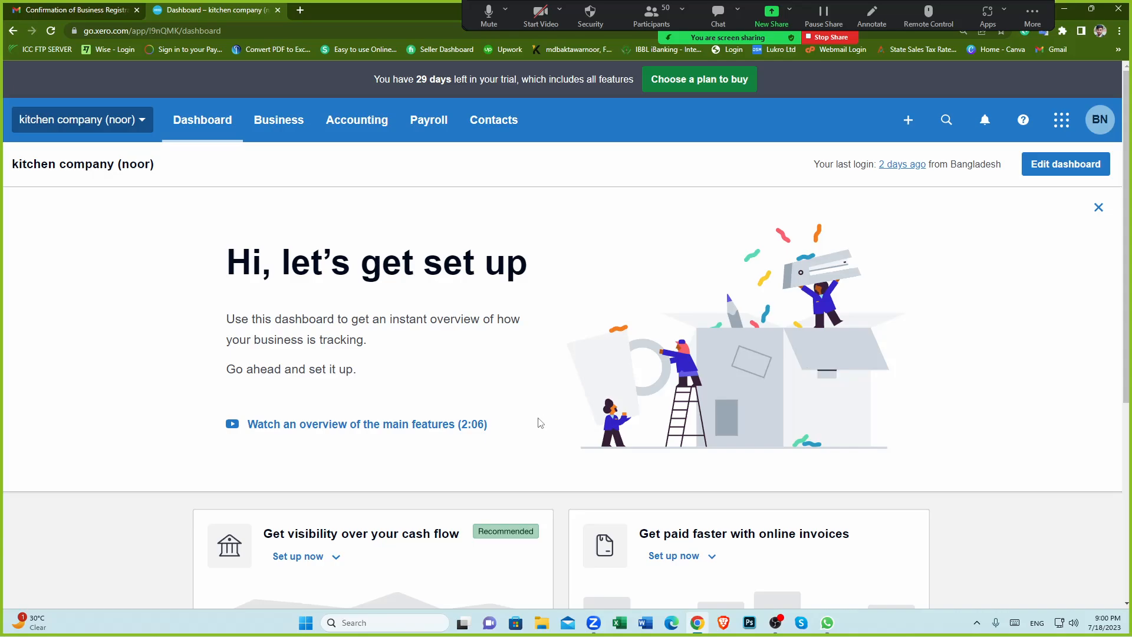
{"action": "scroll", "coordinate": [554, 423], "scroll_direction": "down", "scroll_amount": 2}
{"action": "scroll", "coordinate": [565, 425], "scroll_direction": "up", "scroll_amount": 2}
{"action": "scroll", "coordinate": [557, 446], "scroll_direction": "down", "scroll_amount": 3}
{"action": "scroll", "coordinate": [559, 447], "scroll_direction": "up", "scroll_amount": 3}
{"action": "scroll", "coordinate": [548, 429], "scroll_direction": "down", "scroll_amount": 5}
{"action": "scroll", "coordinate": [560, 389], "scroll_direction": "up", "scroll_amount": 5}
{"action": "scroll", "coordinate": [564, 391], "scroll_direction": "down", "scroll_amount": 3}
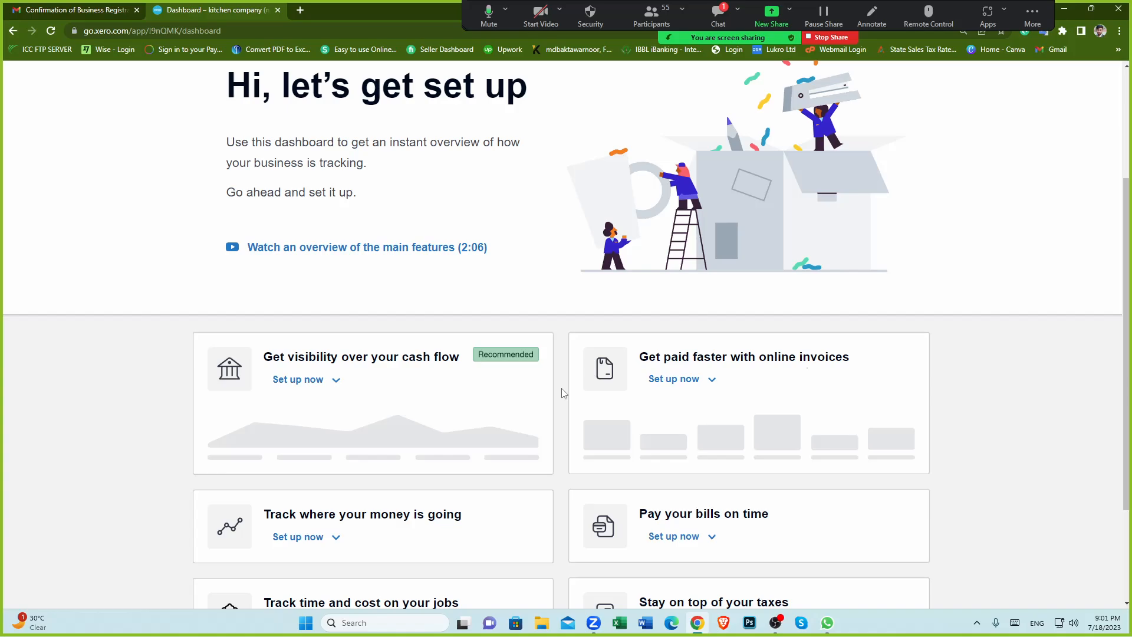
{"action": "scroll", "coordinate": [561, 389], "scroll_direction": "up", "scroll_amount": 3}
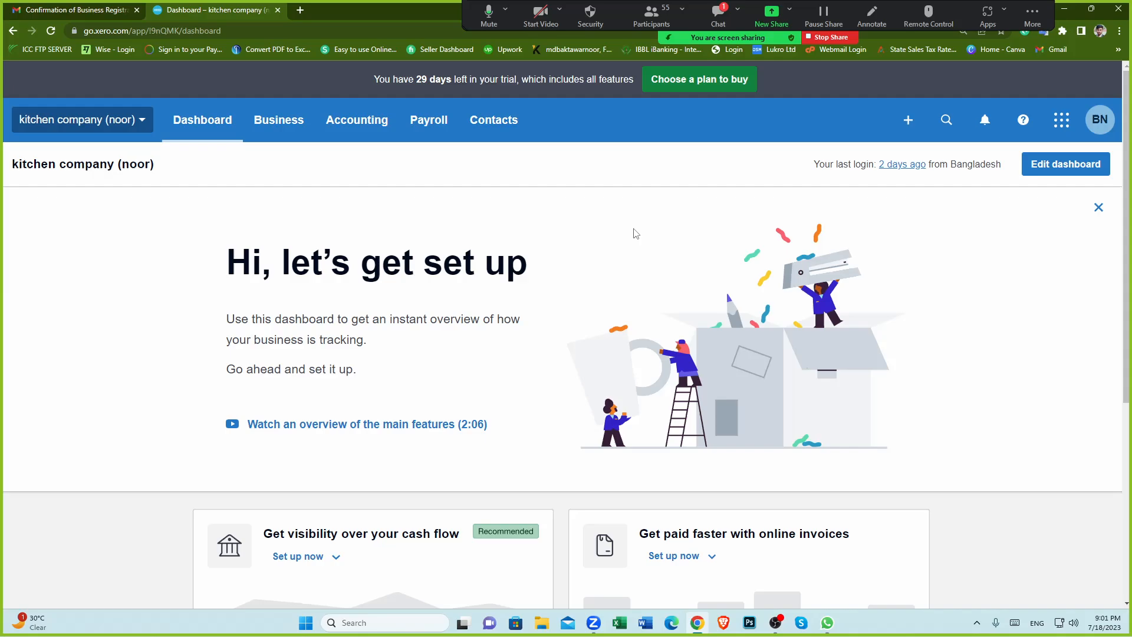
{"action": "scroll", "coordinate": [591, 336], "scroll_direction": "down", "scroll_amount": 1}
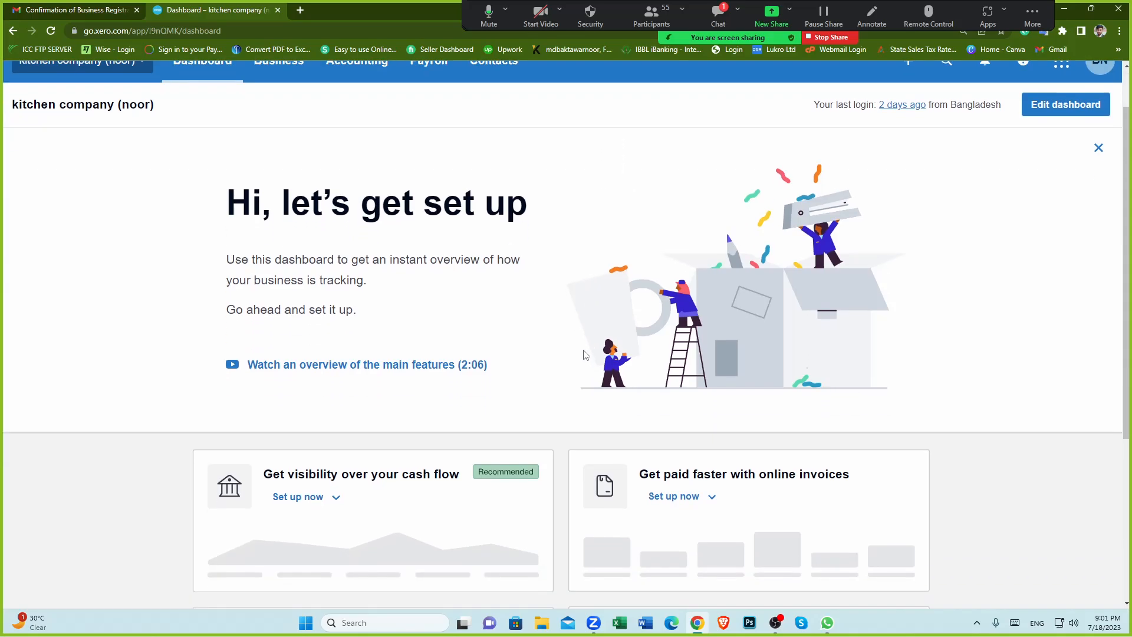
{"action": "scroll", "coordinate": [591, 301], "scroll_direction": "up", "scroll_amount": 1}
Step: Open all contacts and start a new contact
{"action": "left_click", "coordinate": [504, 125]}
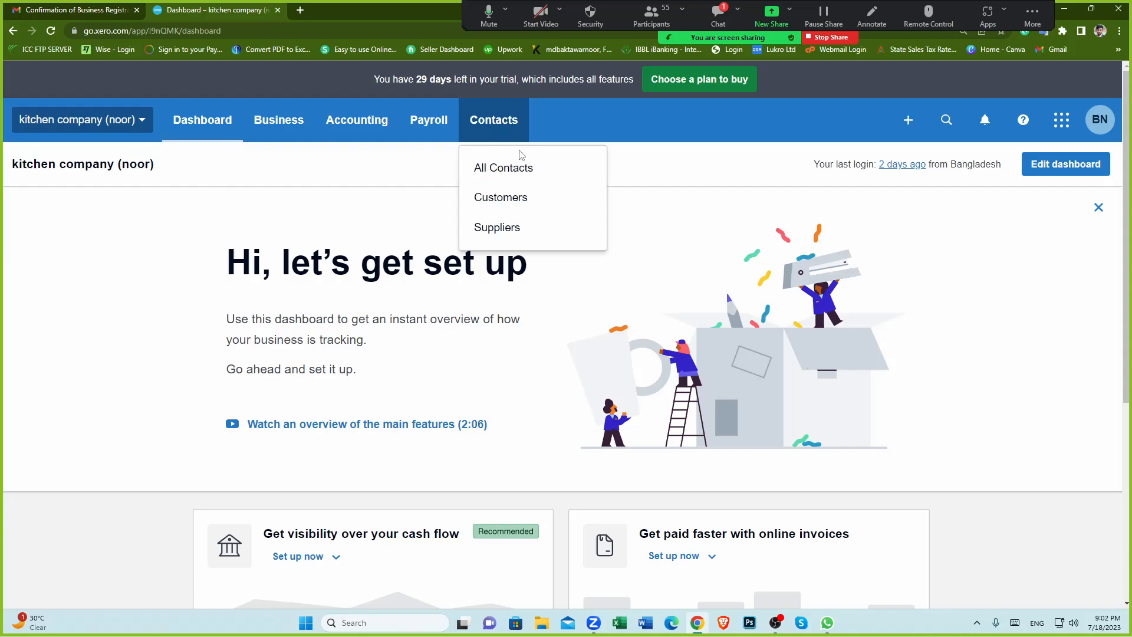
{"action": "left_click", "coordinate": [525, 170]}
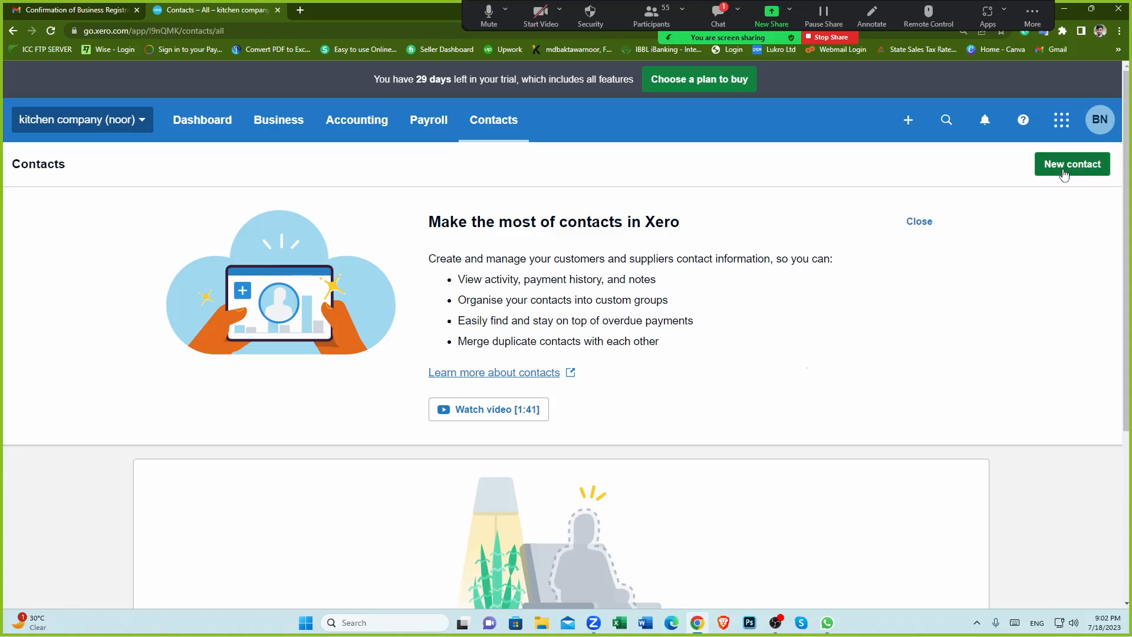
{"action": "left_click", "coordinate": [1072, 168]}
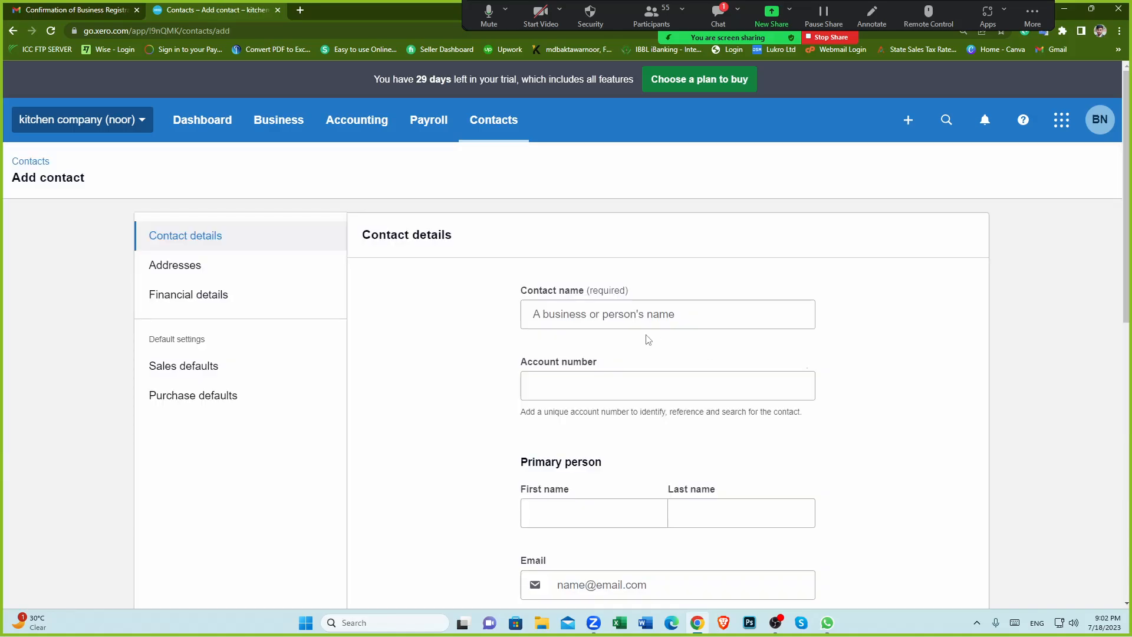
Step: Set the contact name to test customer by picking it from the name suggestions
{"action": "left_click", "coordinate": [573, 306]}
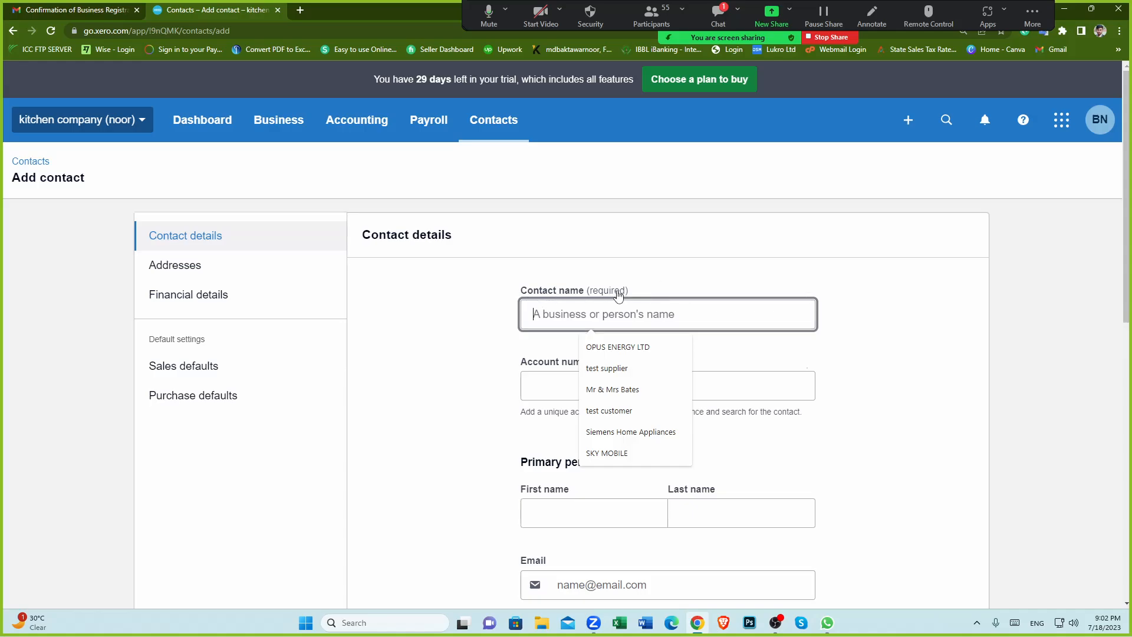
{"action": "scroll", "coordinate": [798, 283], "scroll_direction": "down", "scroll_amount": 1}
{"action": "scroll", "coordinate": [895, 287], "scroll_direction": "up", "scroll_amount": 1}
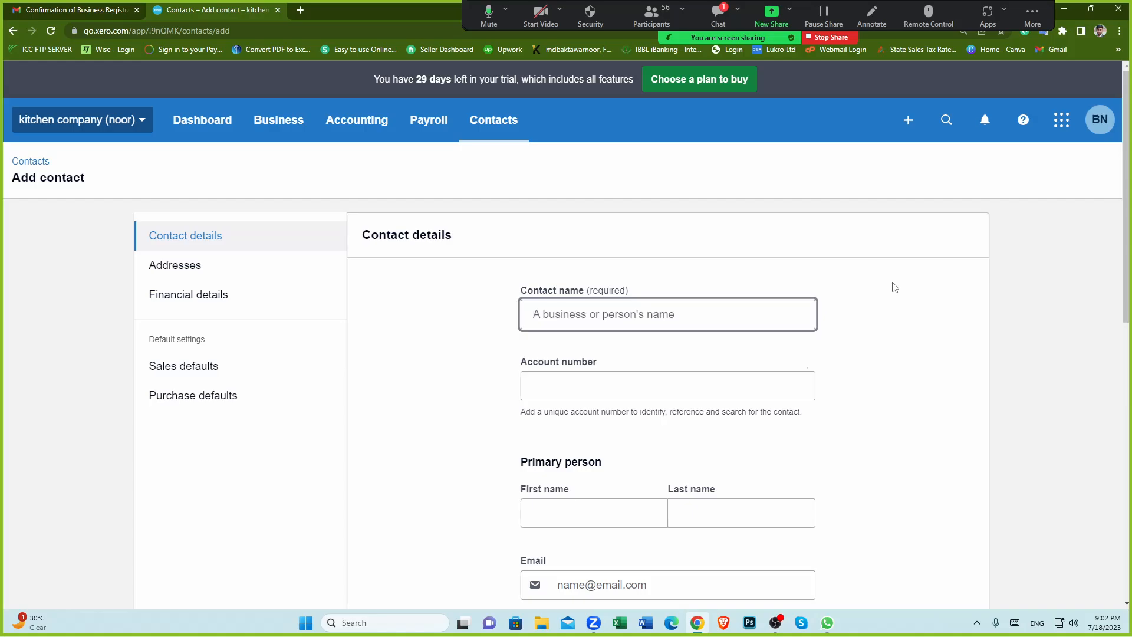
{"action": "scroll", "coordinate": [861, 313], "scroll_direction": "down", "scroll_amount": 1}
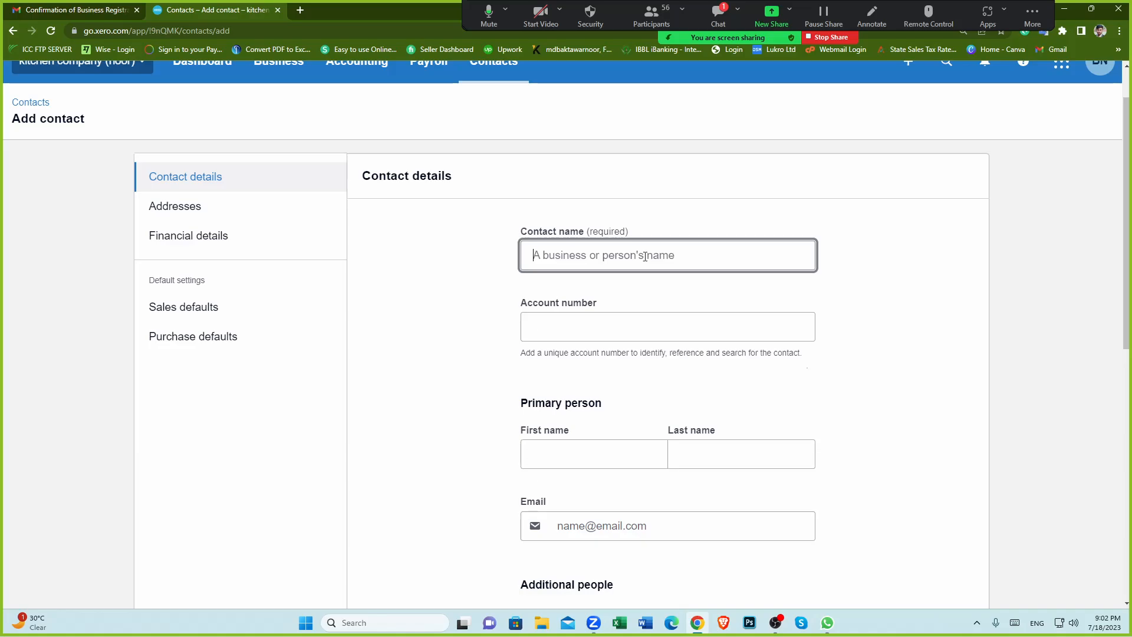
{"action": "left_click", "coordinate": [584, 259]}
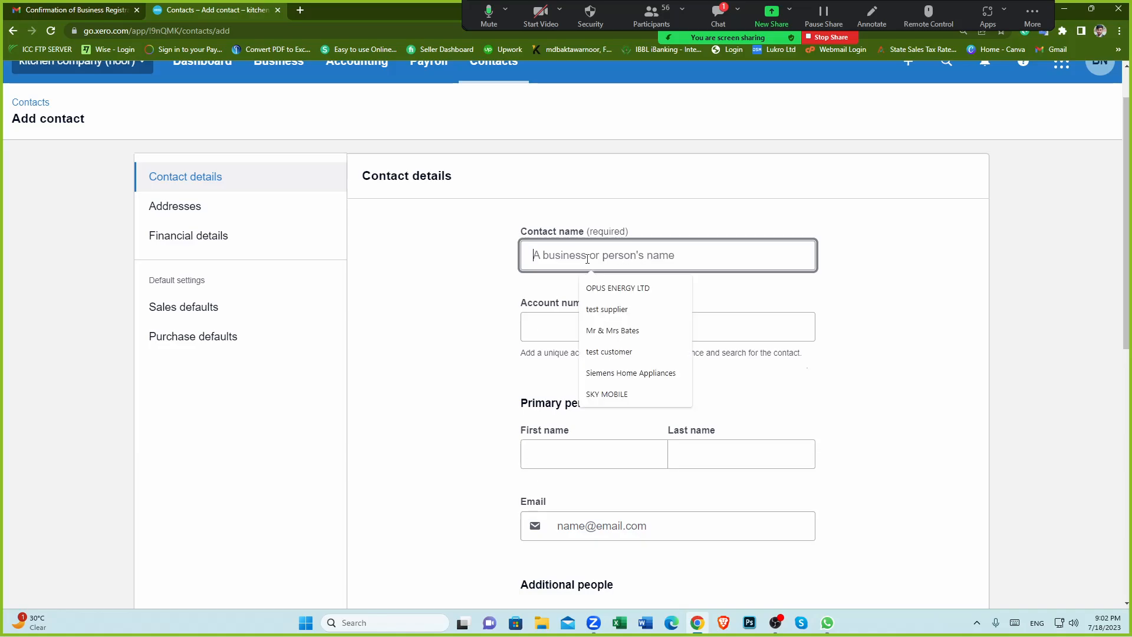
{"action": "left_click", "coordinate": [833, 271]}
{"action": "left_click", "coordinate": [597, 260]}
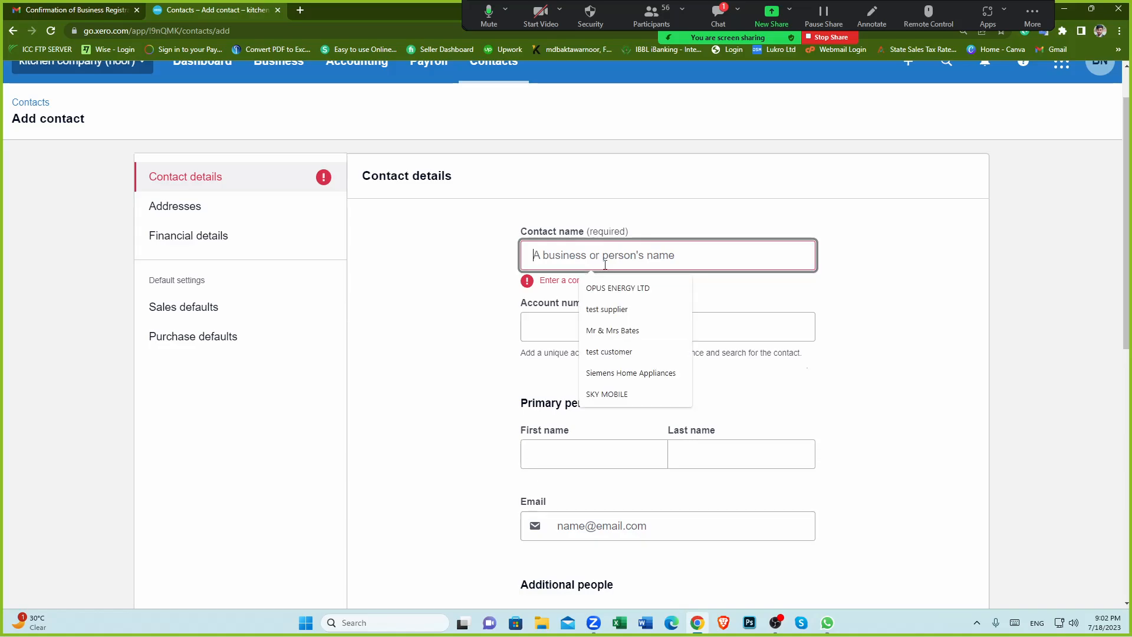
{"action": "left_click", "coordinate": [635, 349]}
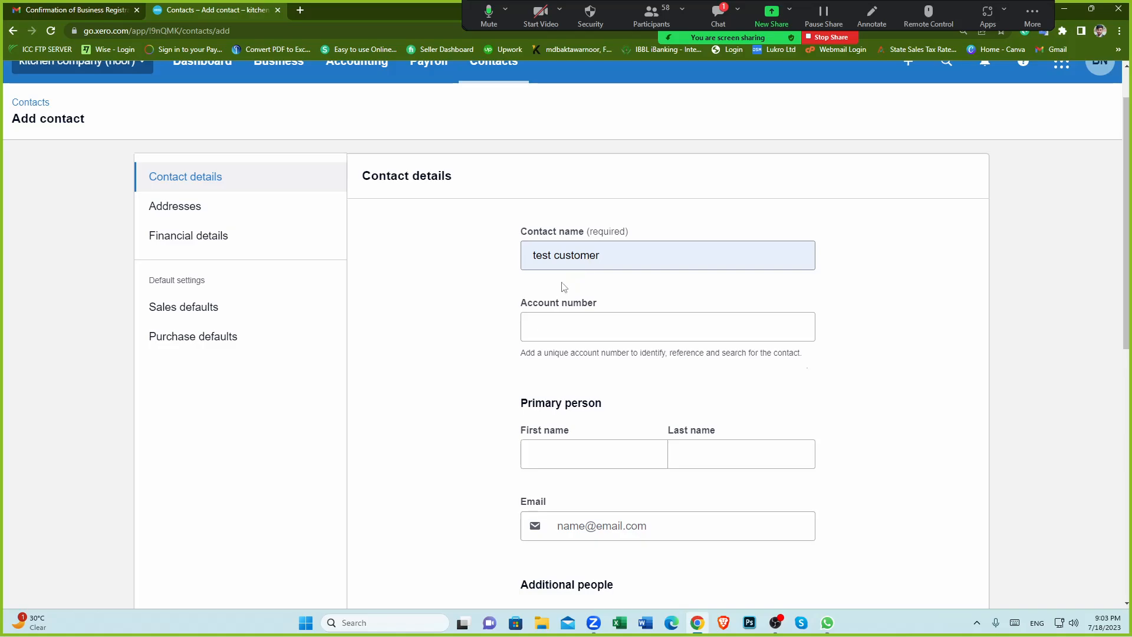
Step: Examine the account number field's suggestion list and the contact name entry without changing them
{"action": "scroll", "coordinate": [480, 334], "scroll_direction": "down", "scroll_amount": 1}
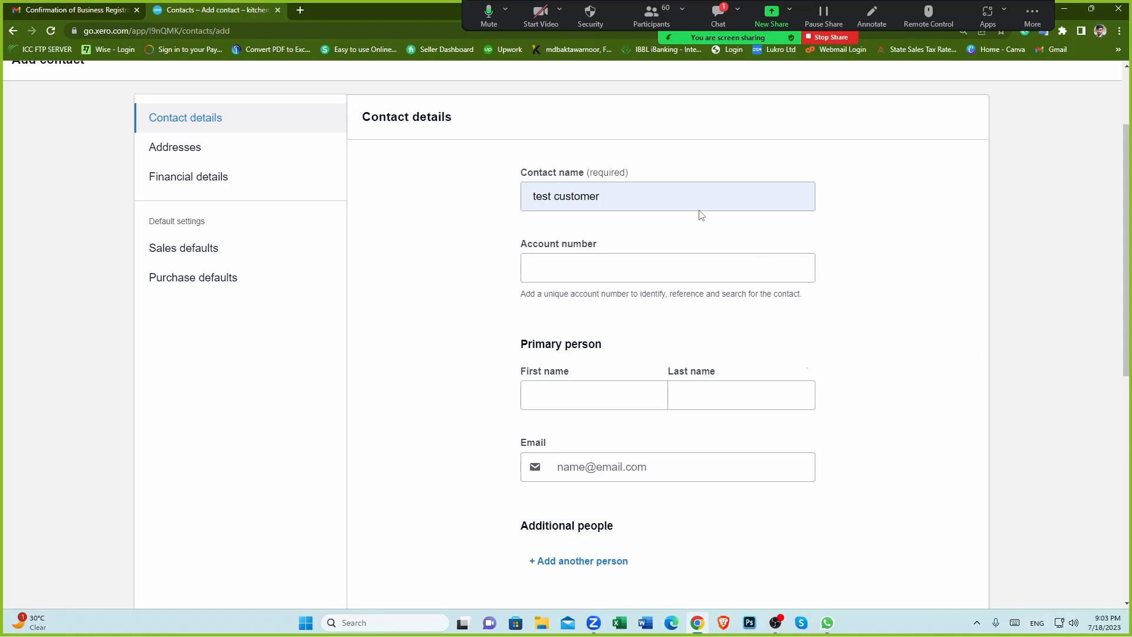
{"action": "left_click", "coordinate": [656, 195]}
{"action": "left_click", "coordinate": [467, 271]}
{"action": "left_click", "coordinate": [584, 268]}
{"action": "left_click", "coordinate": [464, 322]}
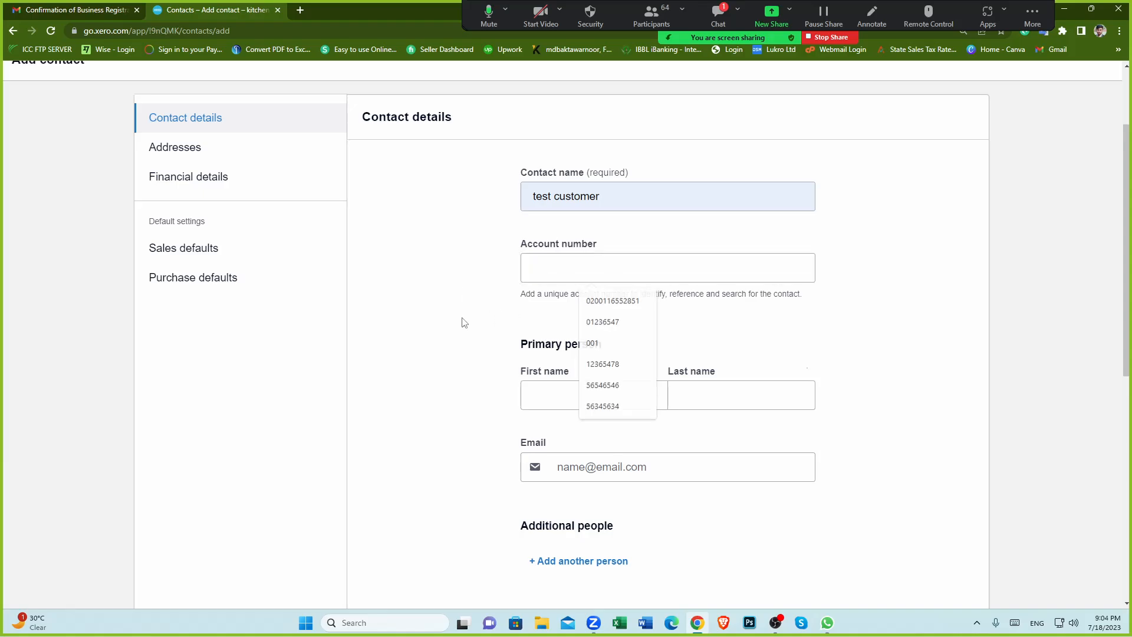
{"action": "left_click", "coordinate": [598, 272]}
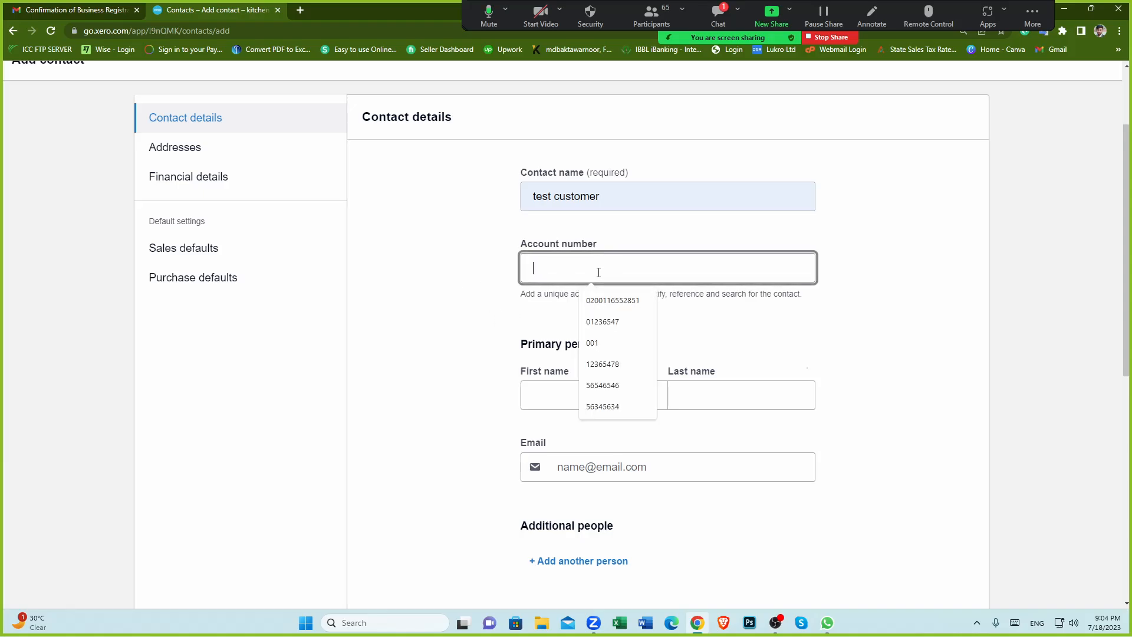
{"action": "left_click", "coordinate": [461, 296]}
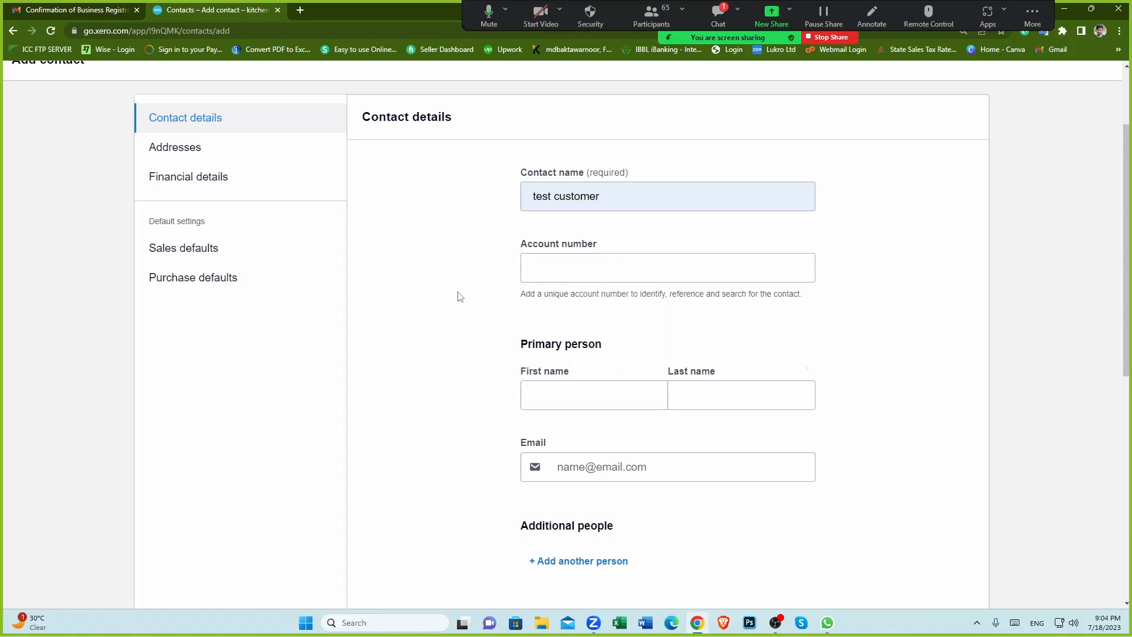
{"action": "left_click", "coordinate": [571, 266]}
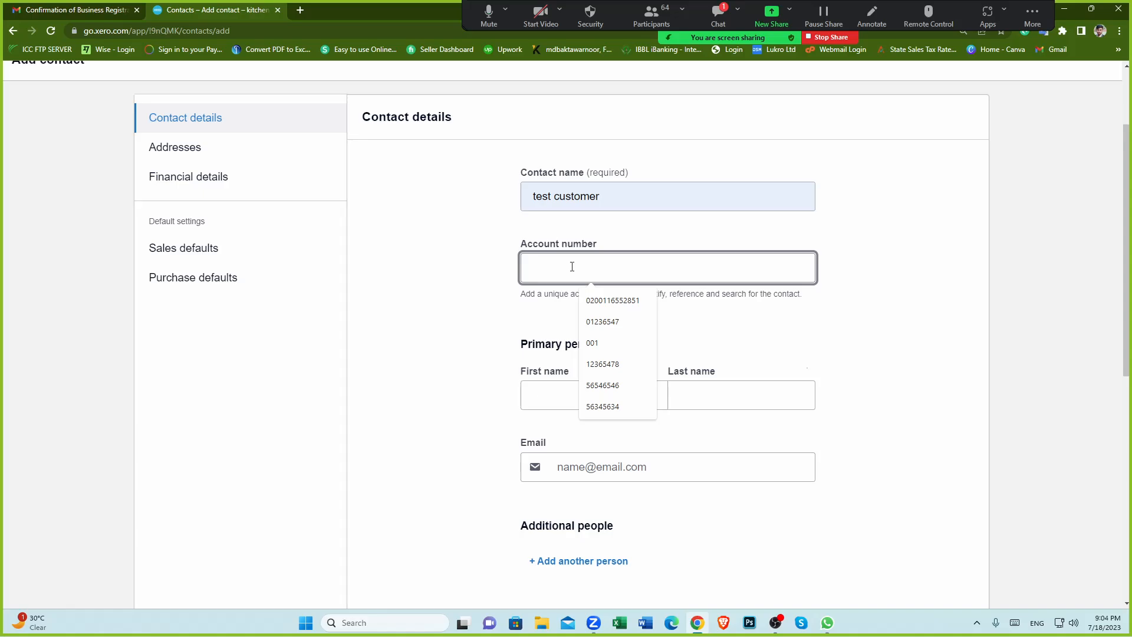
{"action": "left_click", "coordinate": [442, 296]}
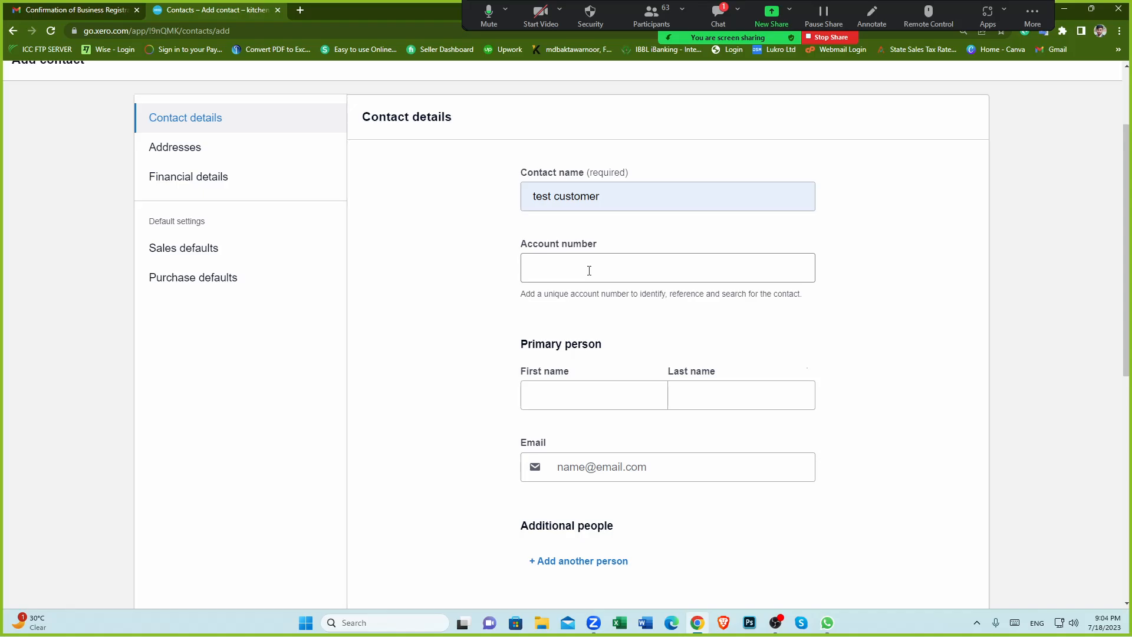
{"action": "left_click", "coordinate": [538, 267]}
{"action": "left_click", "coordinate": [488, 271]}
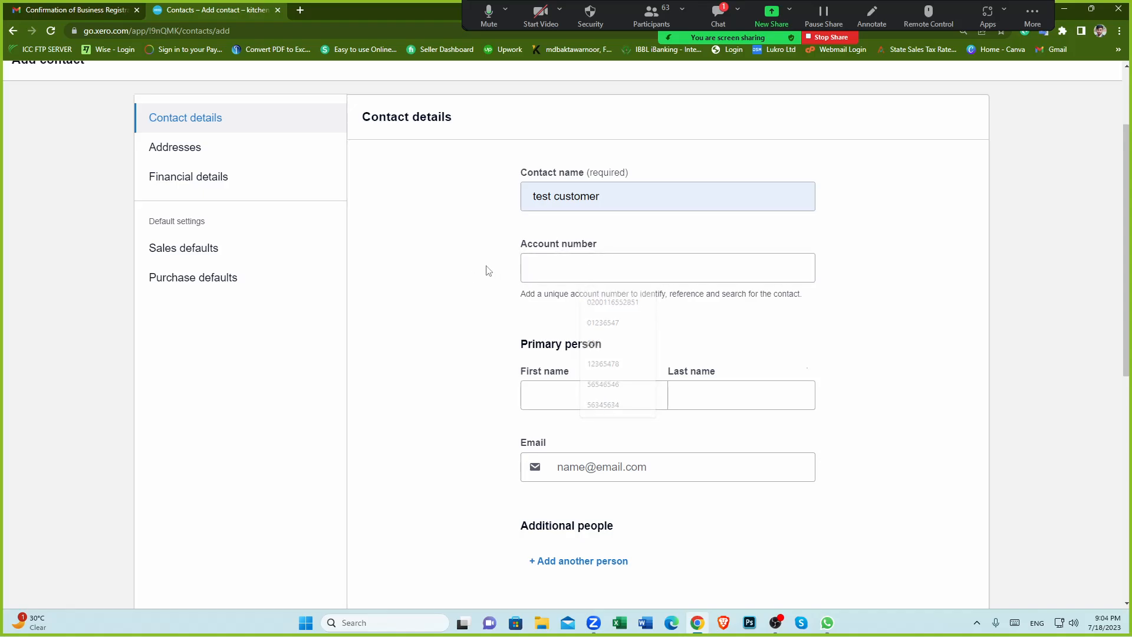
{"action": "left_click_drag", "start_coordinate": [615, 194], "coordinate": [481, 200]}
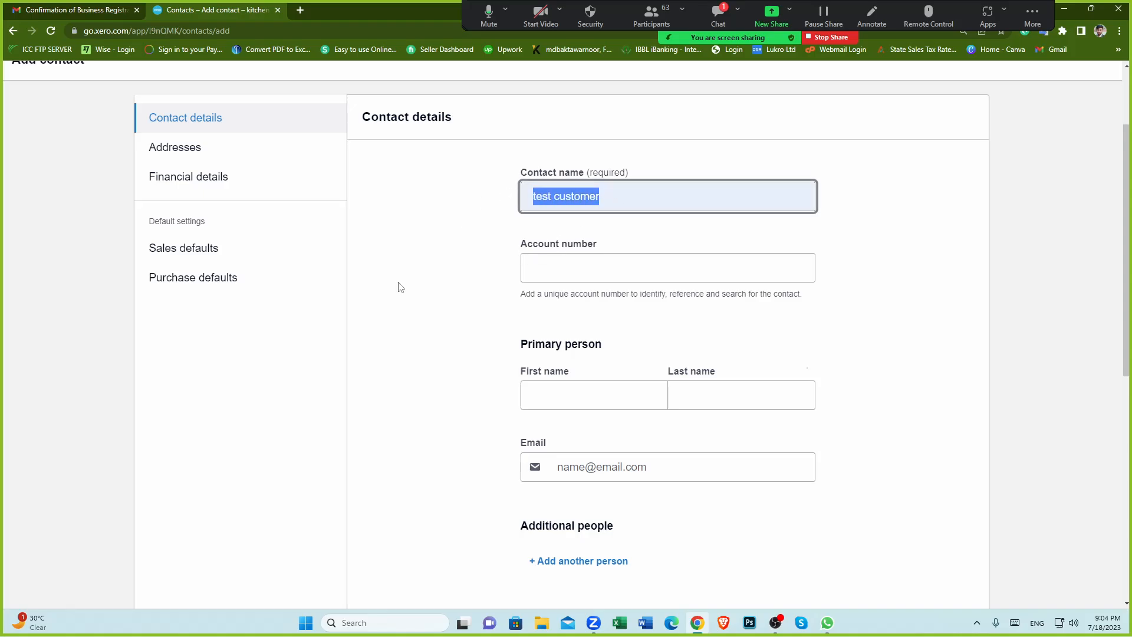
{"action": "left_click", "coordinate": [401, 291]}
Step: Review the remaining contact detail fields, from primary person and email down to notes
{"action": "scroll", "coordinate": [468, 394], "scroll_direction": "down", "scroll_amount": 1}
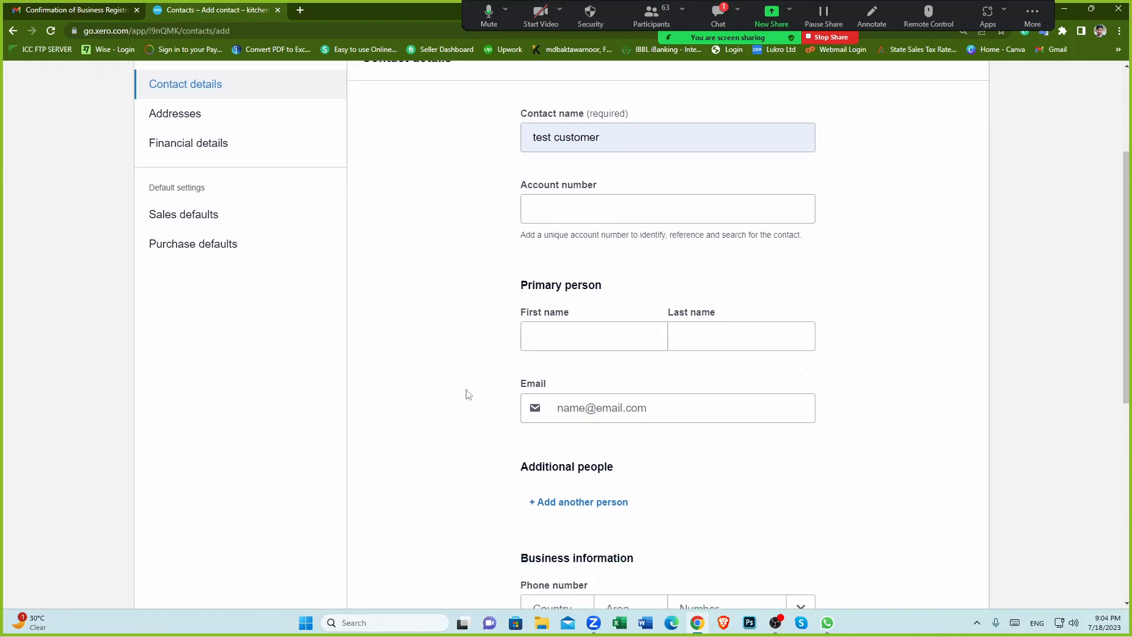
{"action": "scroll", "coordinate": [468, 394], "scroll_direction": "up", "scroll_amount": 1}
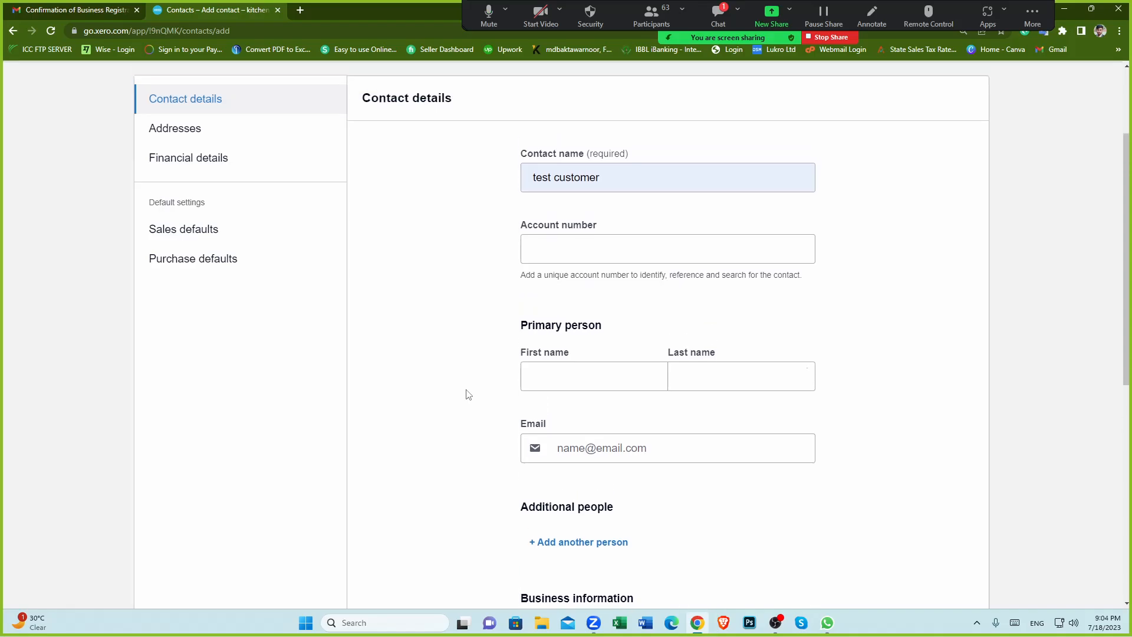
{"action": "left_click", "coordinate": [657, 259]}
{"action": "left_click", "coordinate": [438, 315]}
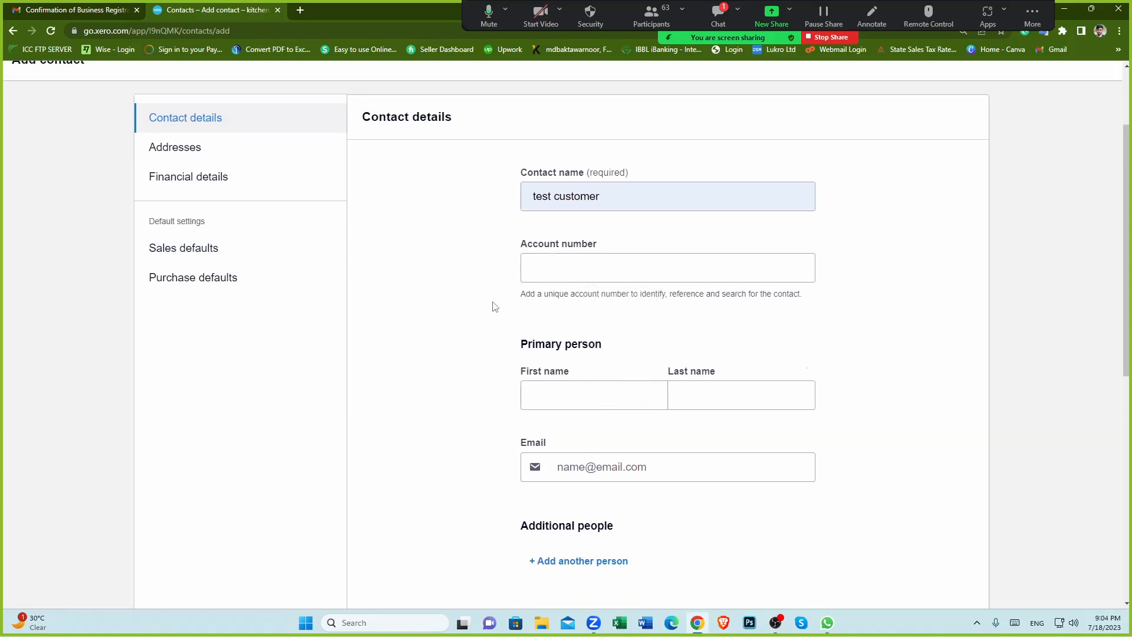
{"action": "left_click", "coordinate": [599, 263]}
{"action": "left_click", "coordinate": [501, 376]}
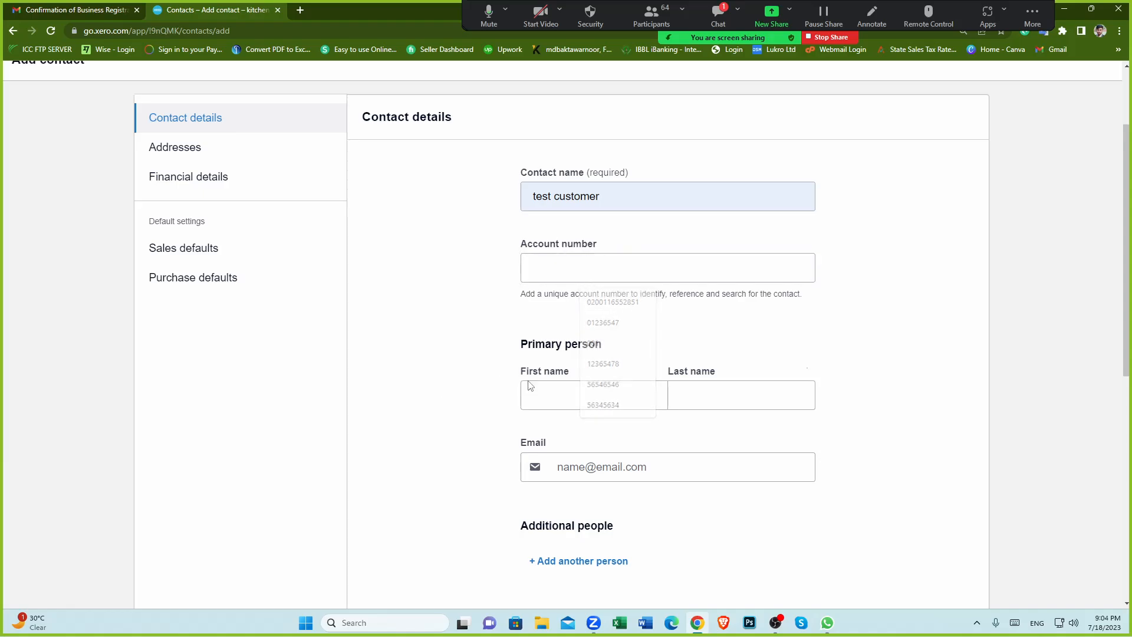
{"action": "scroll", "coordinate": [580, 382], "scroll_direction": "down", "scroll_amount": 2}
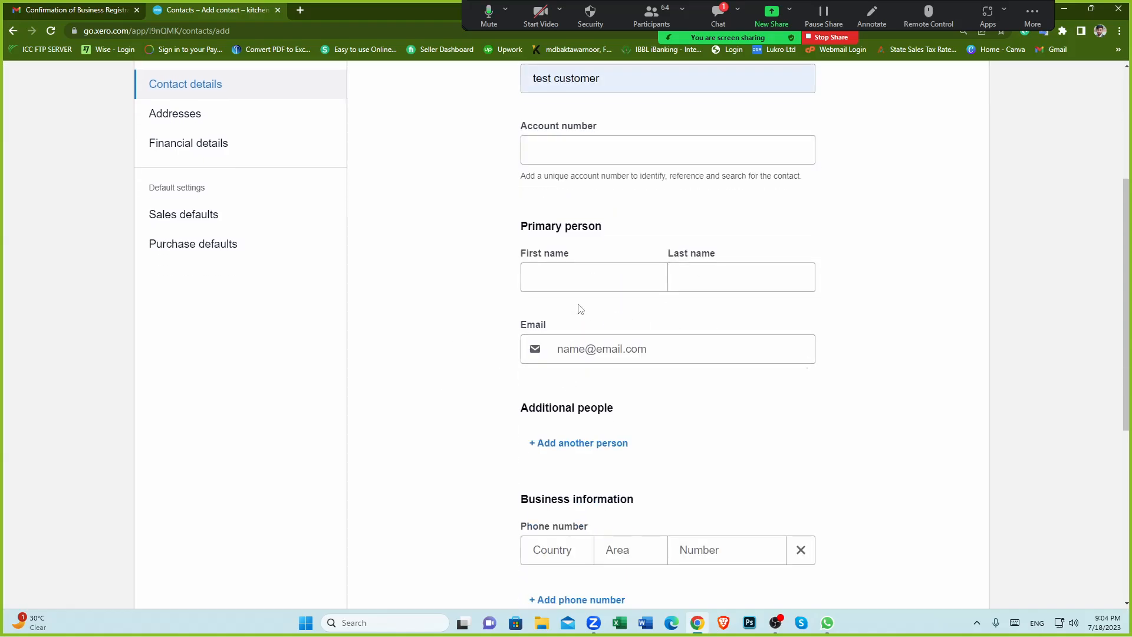
{"action": "left_click", "coordinate": [652, 347]}
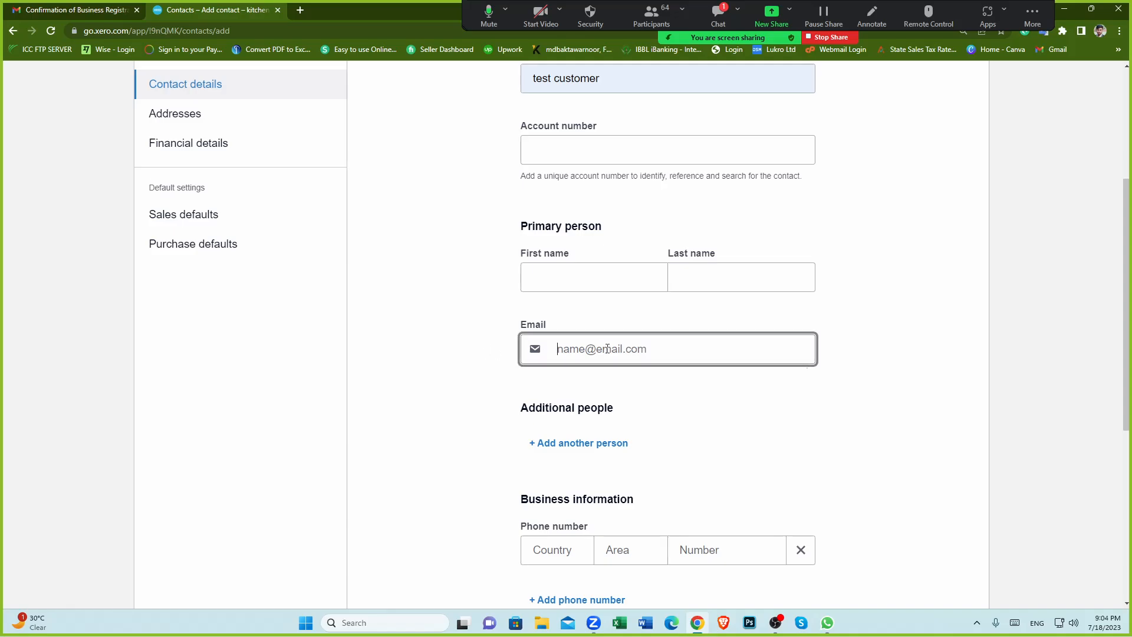
{"action": "scroll", "coordinate": [448, 392], "scroll_direction": "down", "scroll_amount": 5}
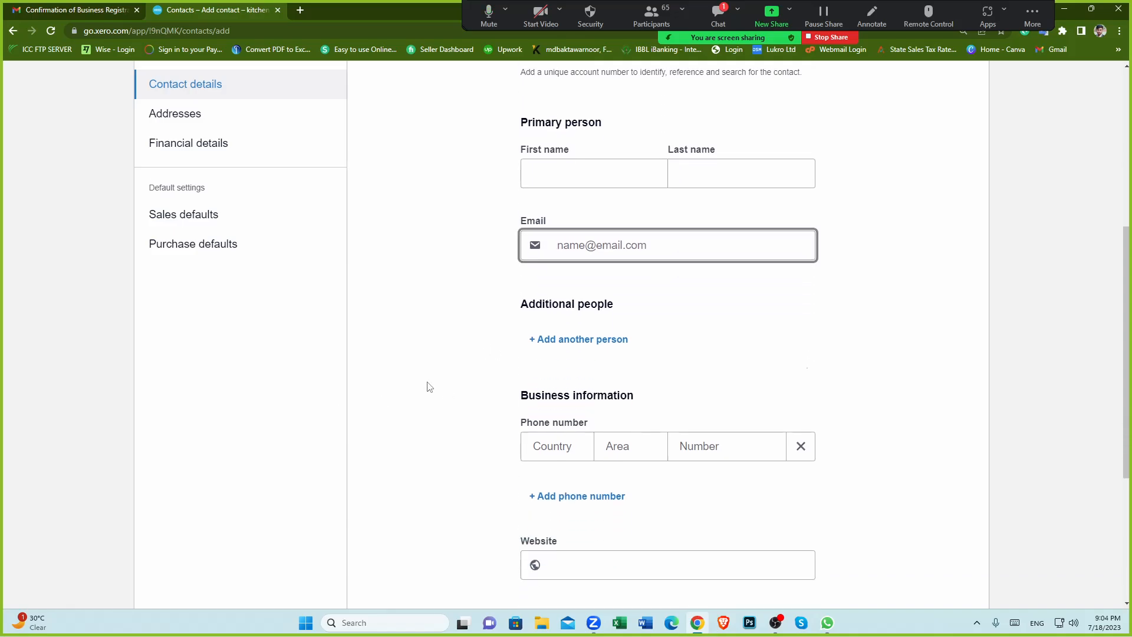
{"action": "scroll", "coordinate": [589, 412], "scroll_direction": "down", "scroll_amount": 1}
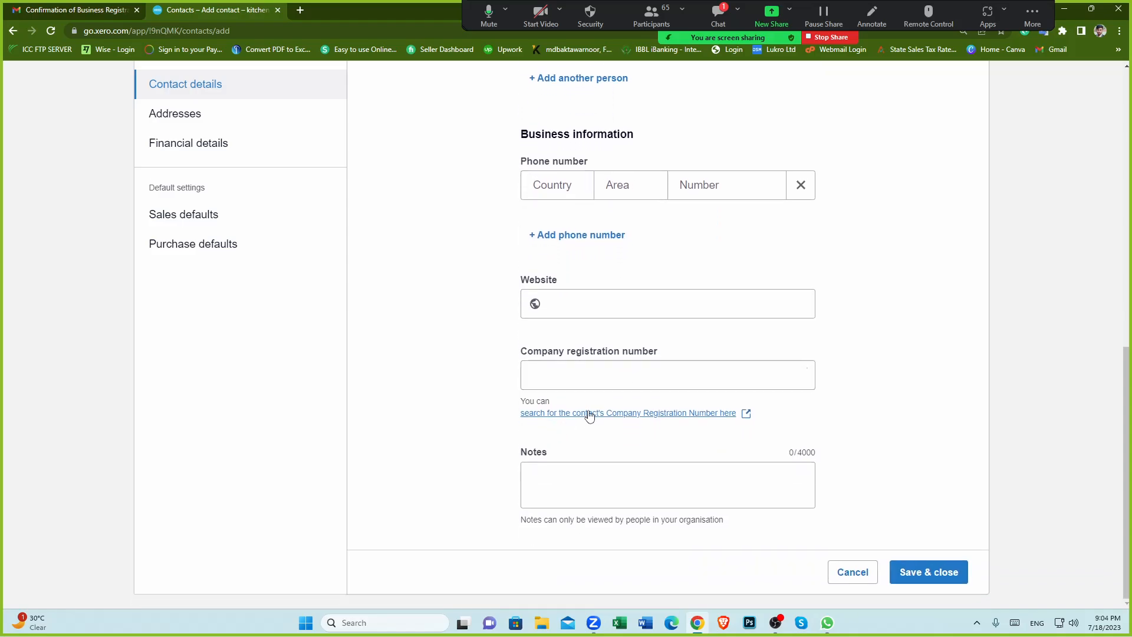
{"action": "scroll", "coordinate": [480, 392], "scroll_direction": "up", "scroll_amount": 3}
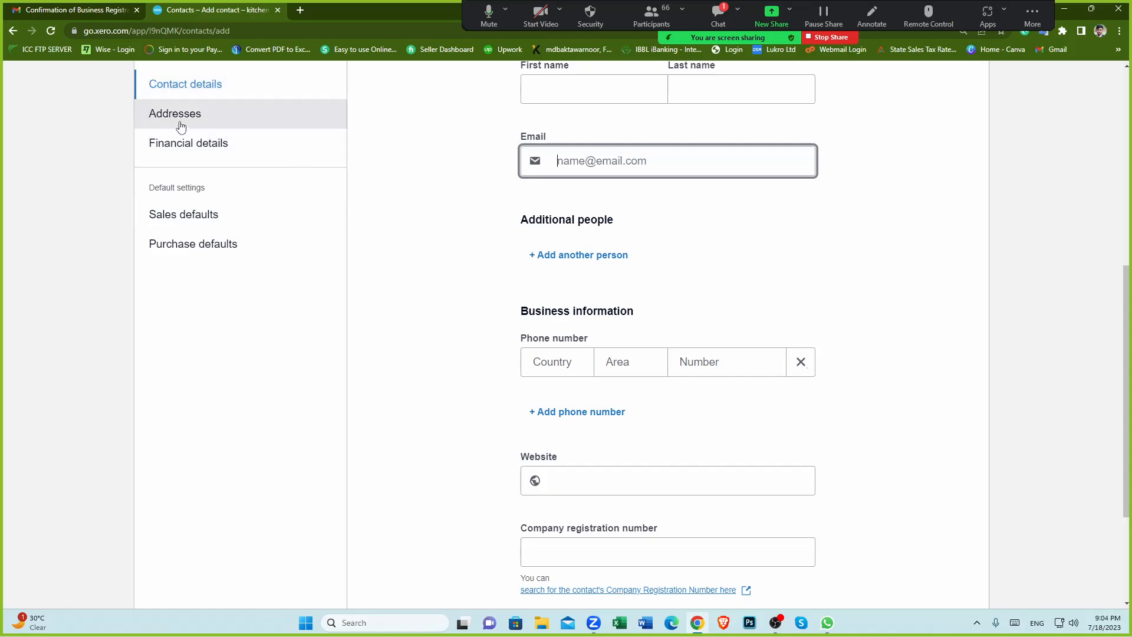
{"action": "scroll", "coordinate": [374, 234], "scroll_direction": "up", "scroll_amount": 2}
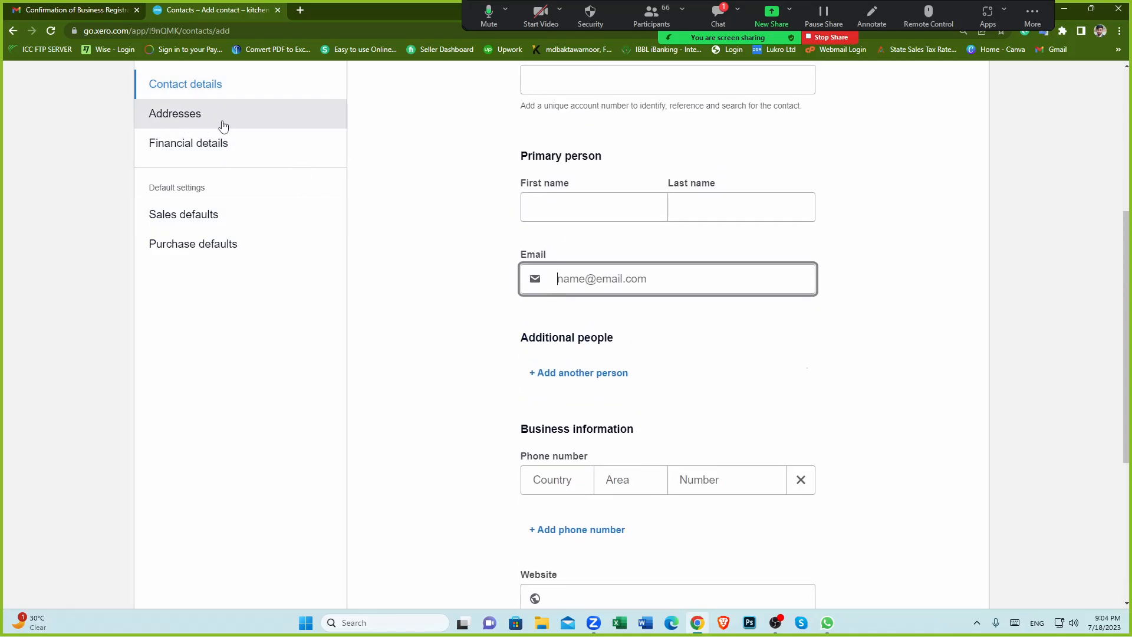
Step: Browse the Addresses and Sales defaults sections of the new contact form
{"action": "scroll", "coordinate": [222, 121], "scroll_direction": "up", "scroll_amount": 2}
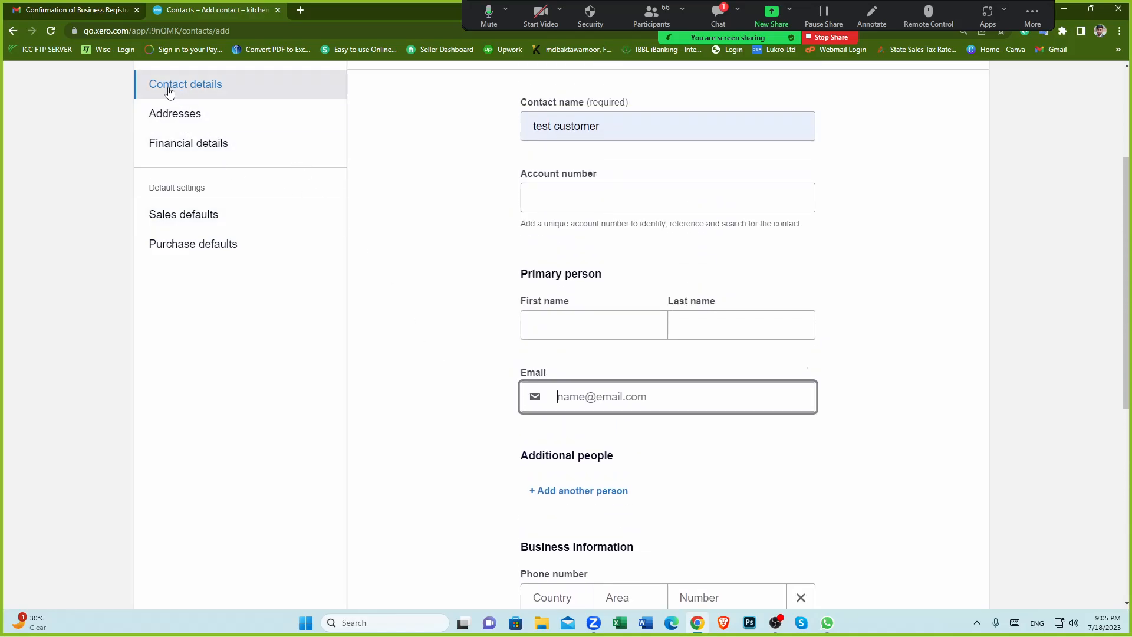
{"action": "left_click", "coordinate": [194, 117]}
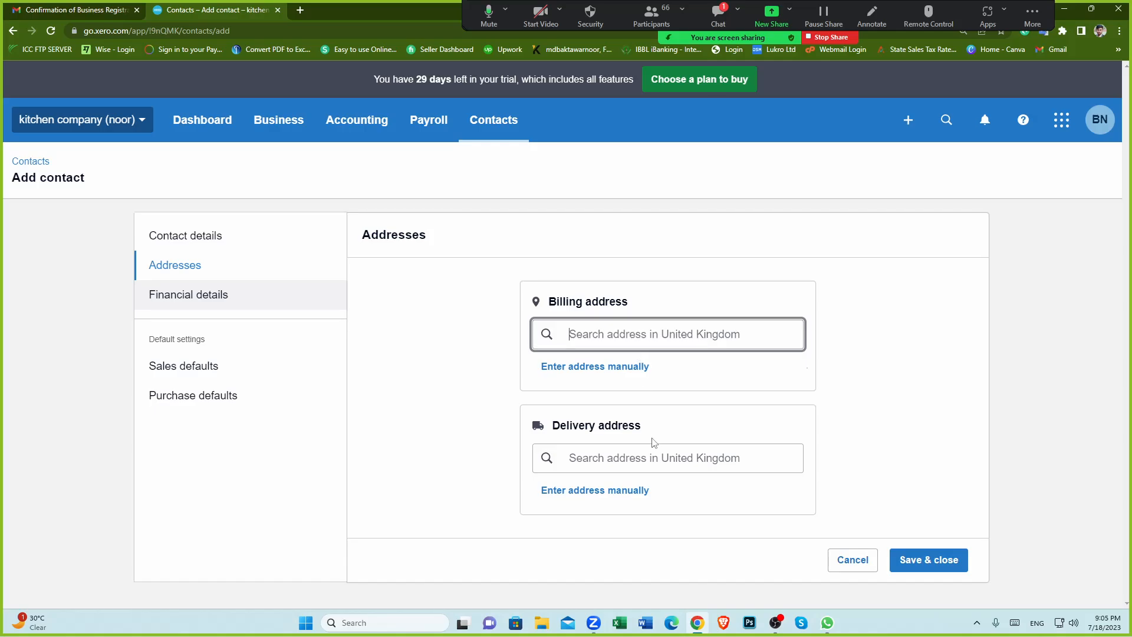
{"action": "left_click", "coordinate": [203, 370]}
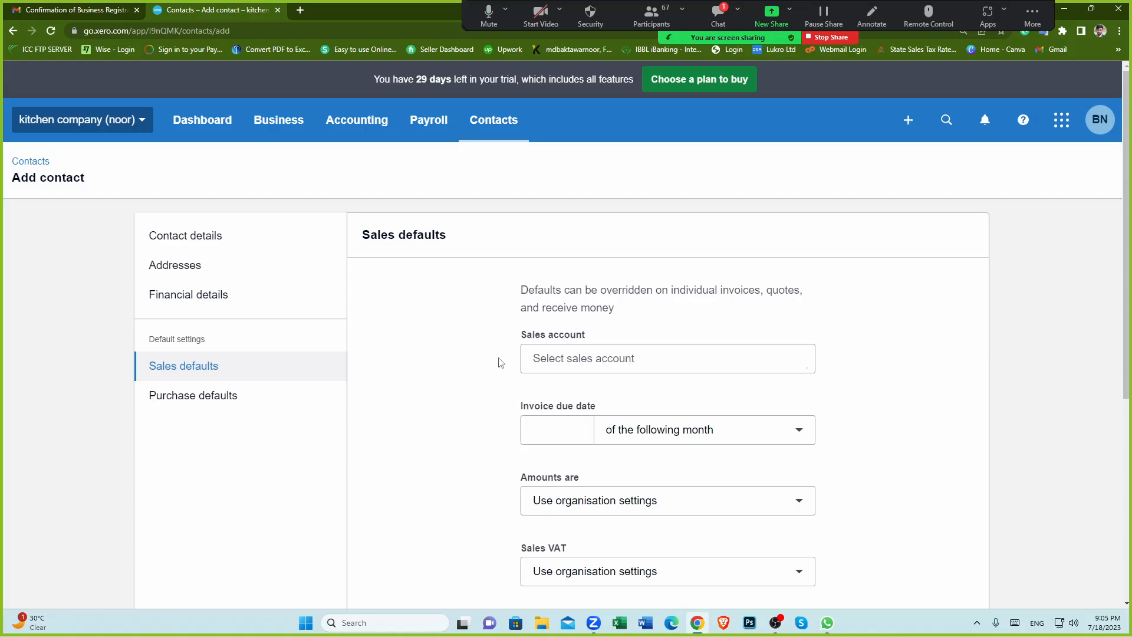
{"action": "scroll", "coordinate": [457, 357], "scroll_direction": "down", "scroll_amount": 1}
{"action": "scroll", "coordinate": [456, 357], "scroll_direction": "up", "scroll_amount": 1}
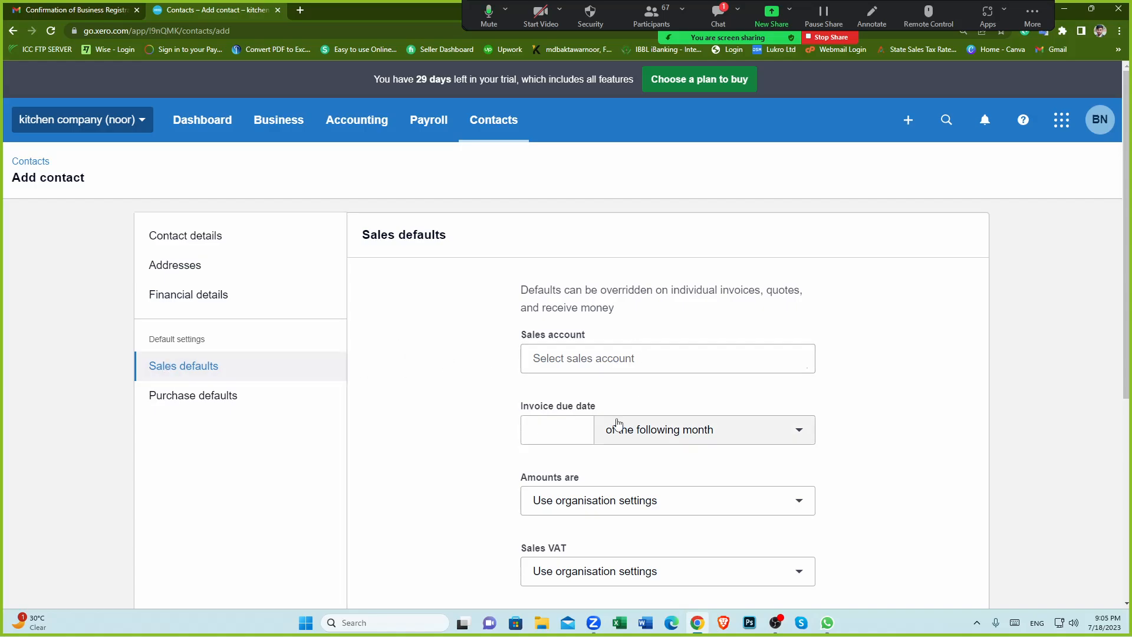
{"action": "scroll", "coordinate": [616, 429], "scroll_direction": "down", "scroll_amount": 5}
{"action": "scroll", "coordinate": [608, 442], "scroll_direction": "up", "scroll_amount": 5}
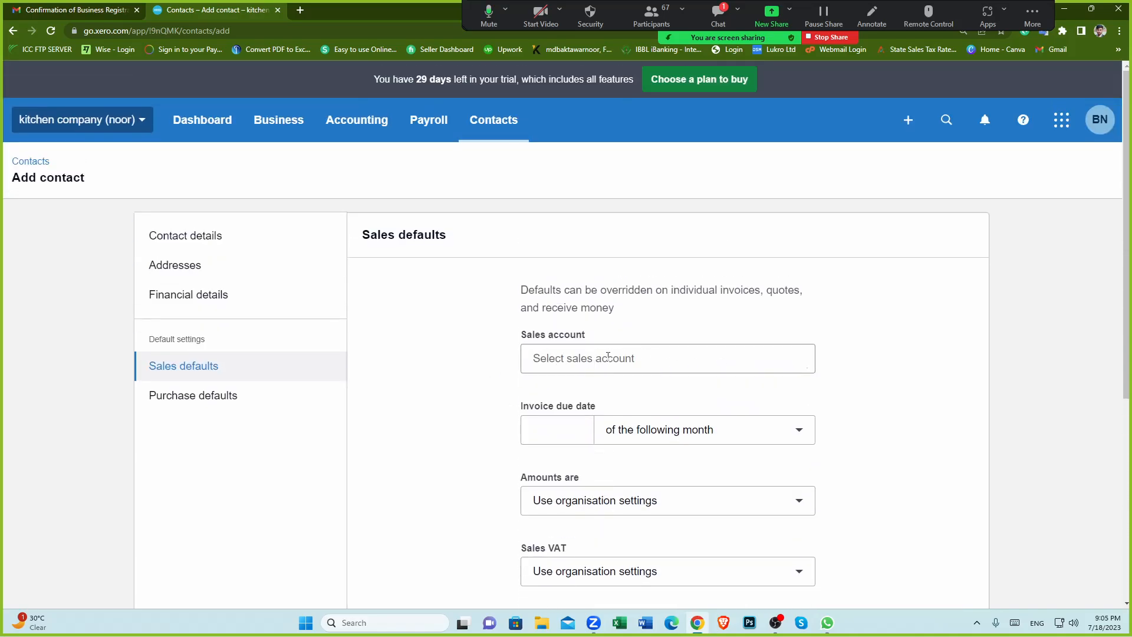
{"action": "scroll", "coordinate": [591, 350], "scroll_direction": "down", "scroll_amount": 1}
Step: Examine the sales account options and the invoice due date field without selecting anything
{"action": "left_click", "coordinate": [575, 299]}
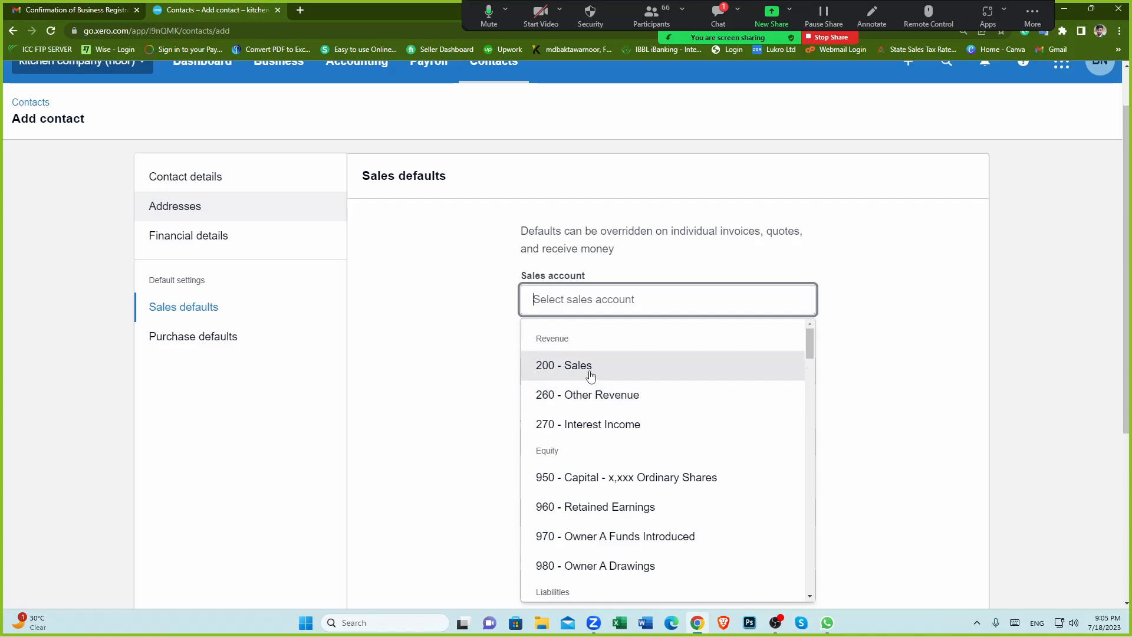
{"action": "left_click", "coordinate": [457, 356]}
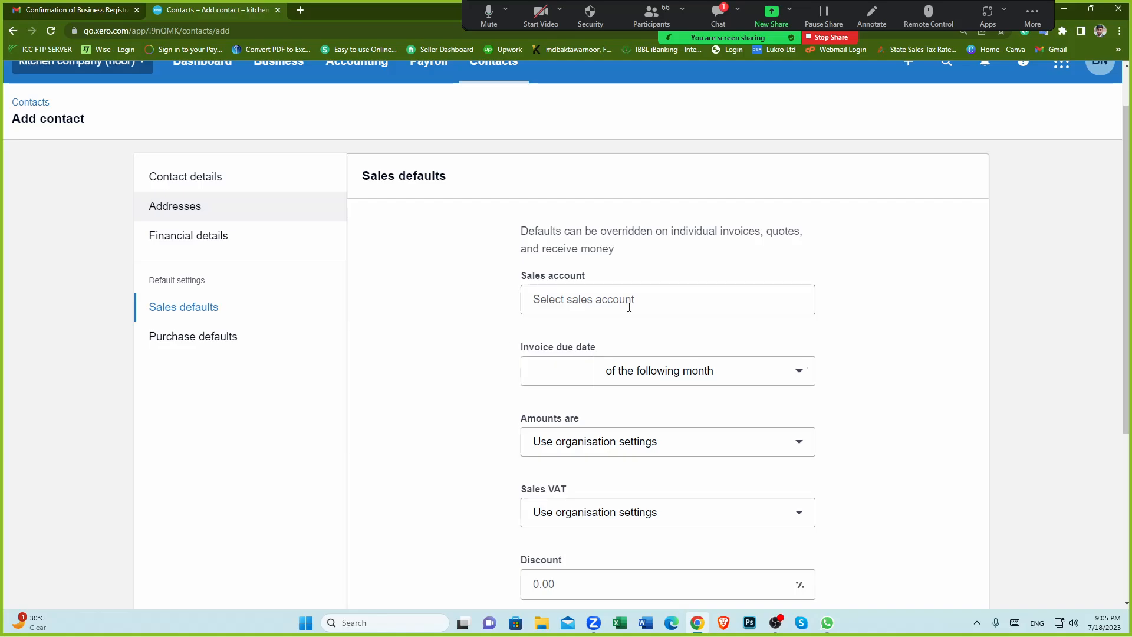
{"action": "left_click", "coordinate": [614, 301]}
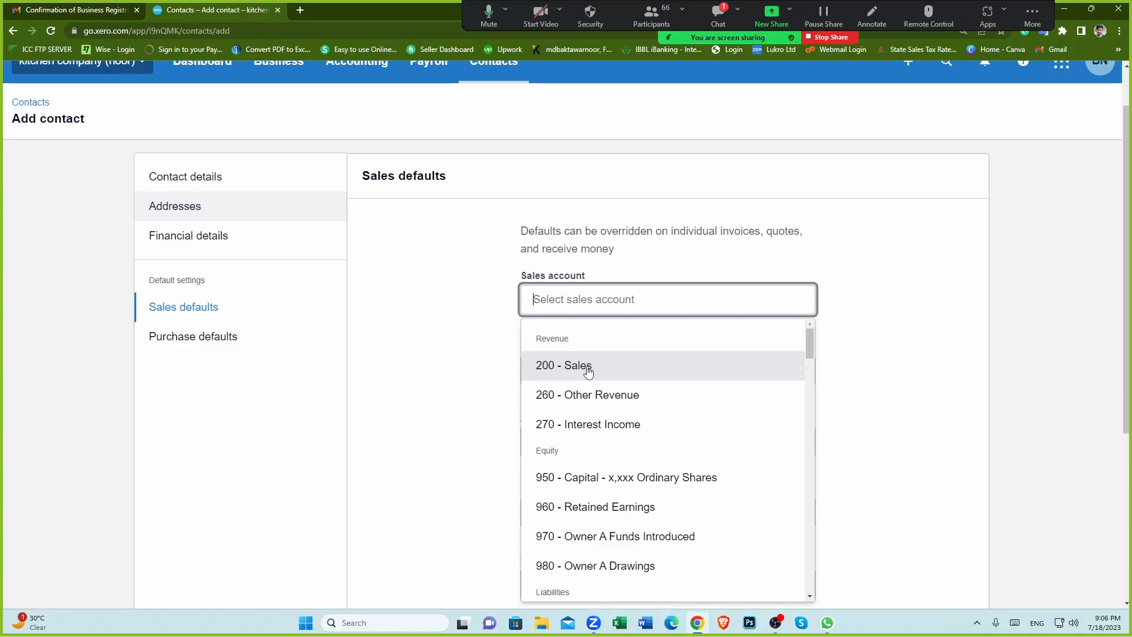
{"action": "left_click", "coordinate": [447, 350]}
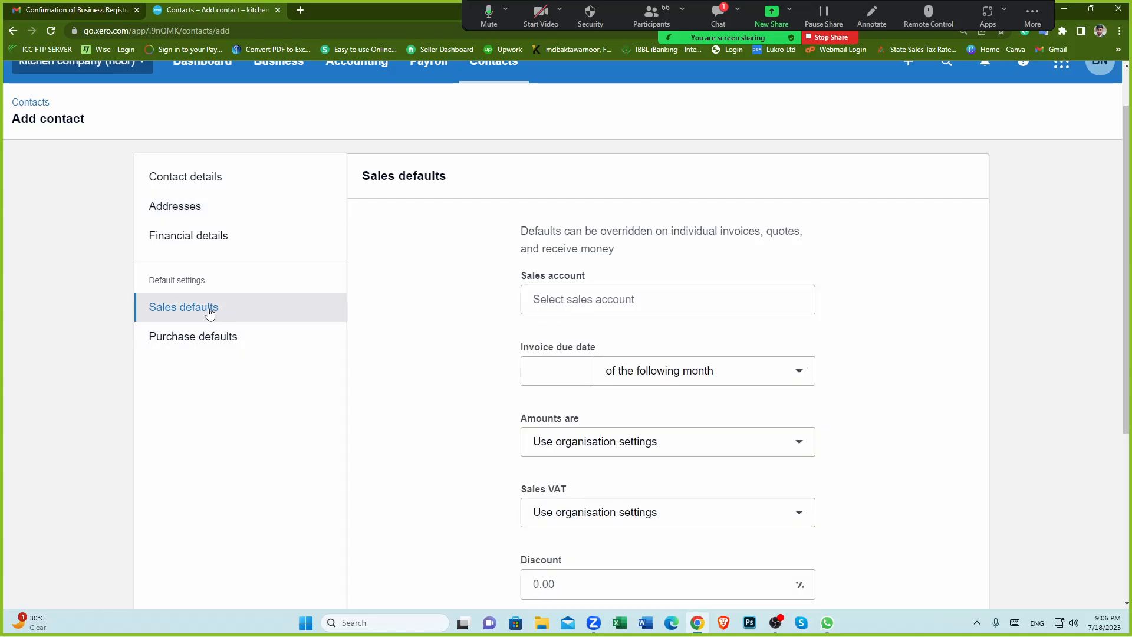
{"action": "left_click", "coordinate": [575, 306]}
{"action": "left_click", "coordinate": [462, 313]}
{"action": "scroll", "coordinate": [677, 361], "scroll_direction": "down", "scroll_amount": 1}
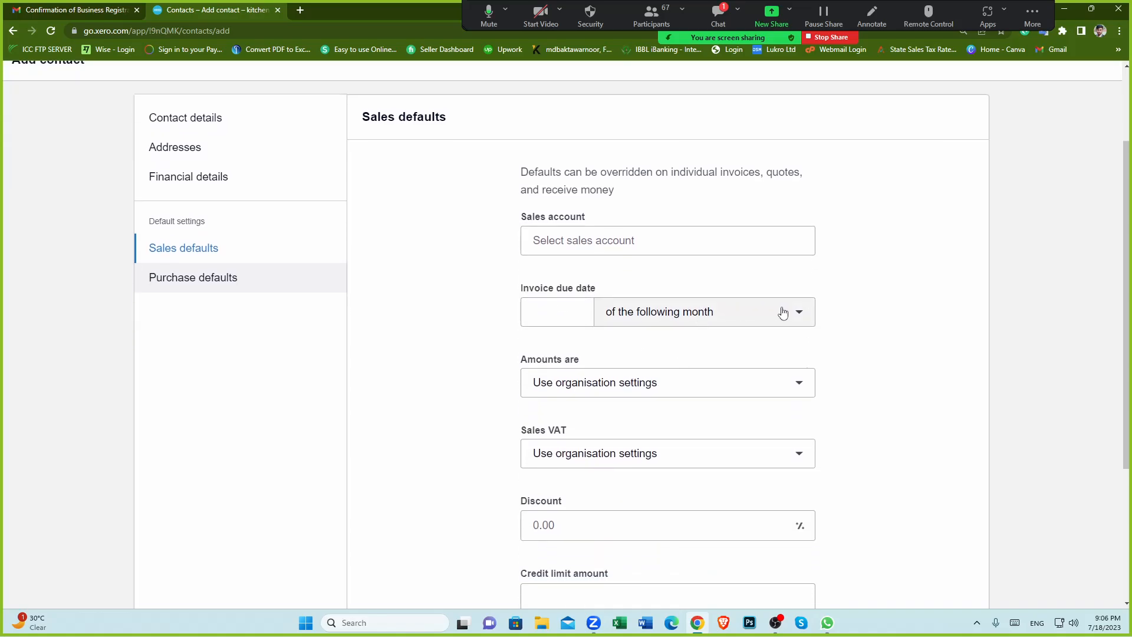
{"action": "scroll", "coordinate": [778, 319], "scroll_direction": "down", "scroll_amount": 1}
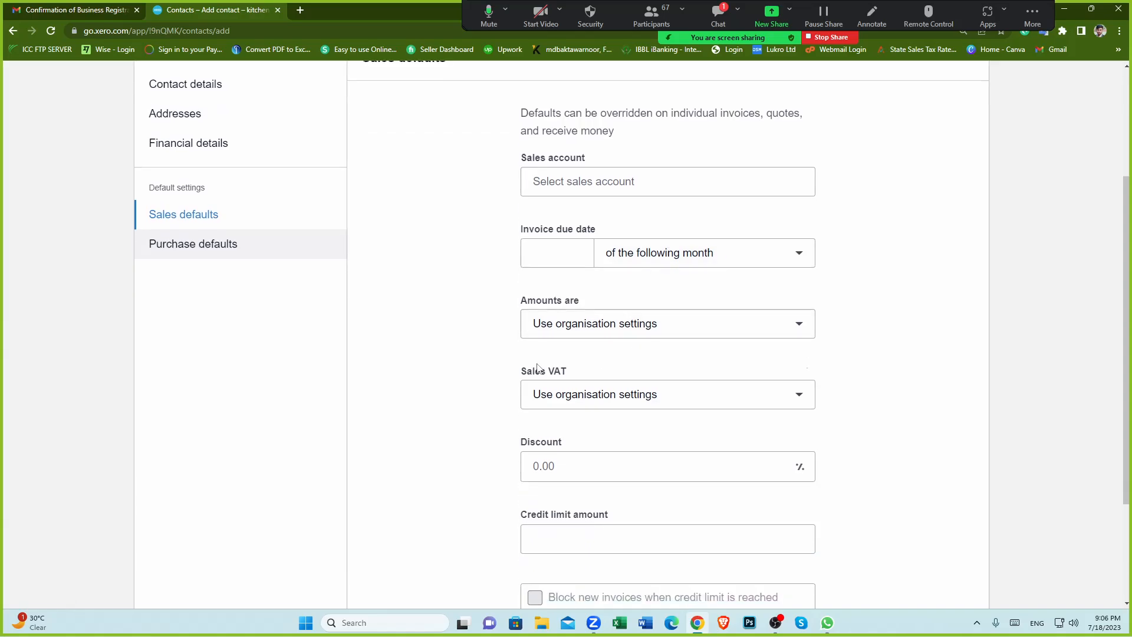
{"action": "left_click", "coordinate": [616, 181]}
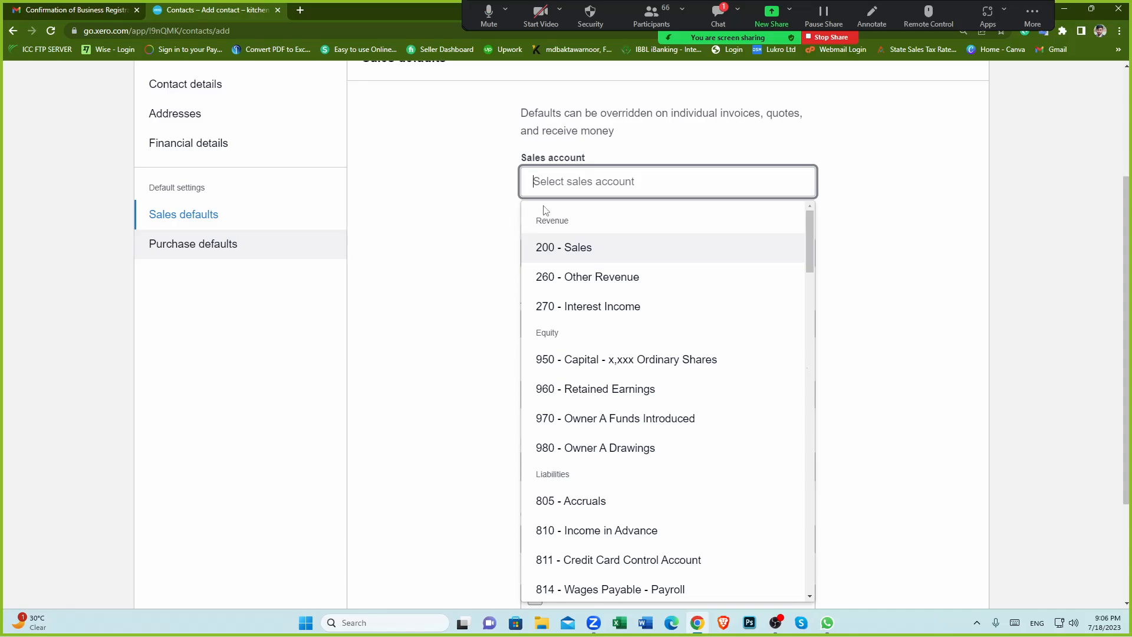
{"action": "left_click", "coordinate": [449, 266]}
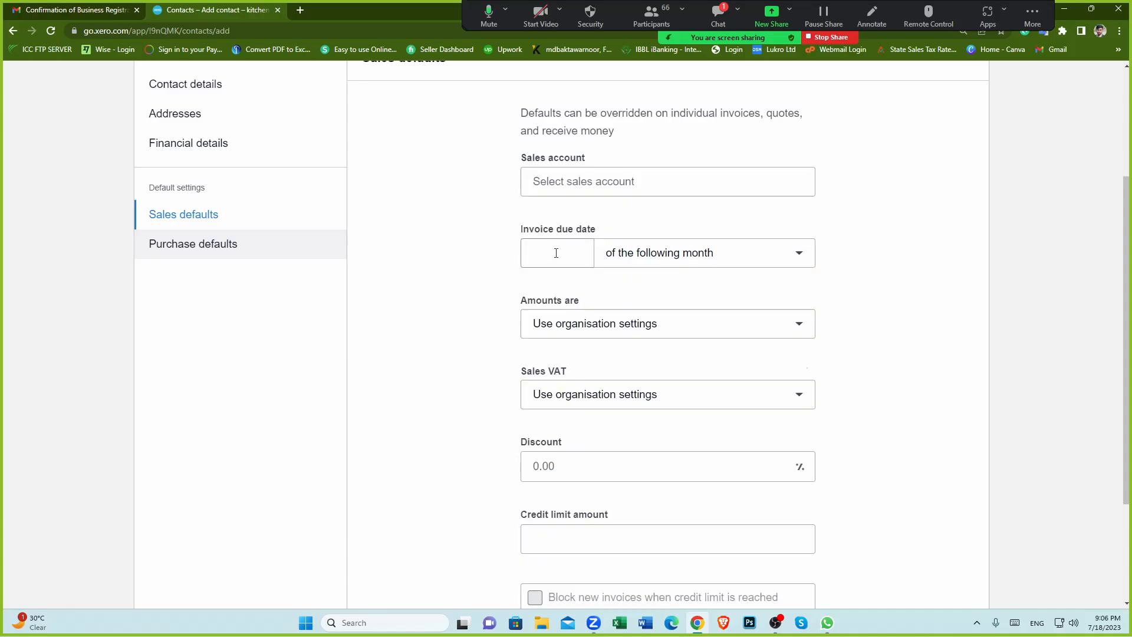
{"action": "left_click", "coordinate": [556, 252]}
{"action": "left_click", "coordinate": [460, 272]}
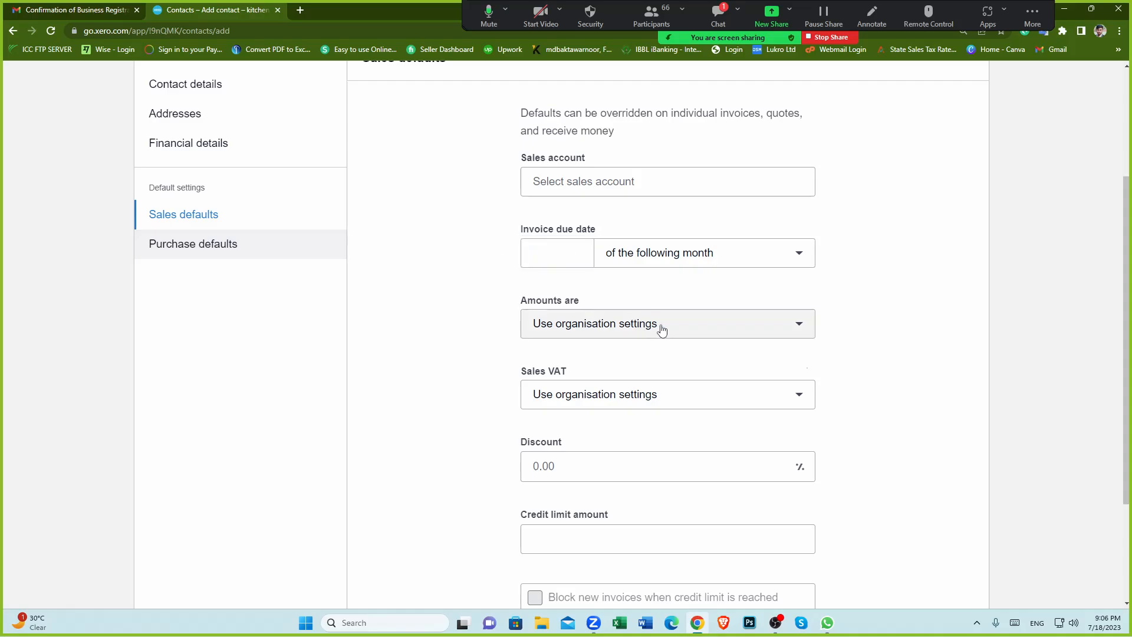
{"action": "scroll", "coordinate": [661, 329], "scroll_direction": "down", "scroll_amount": 1}
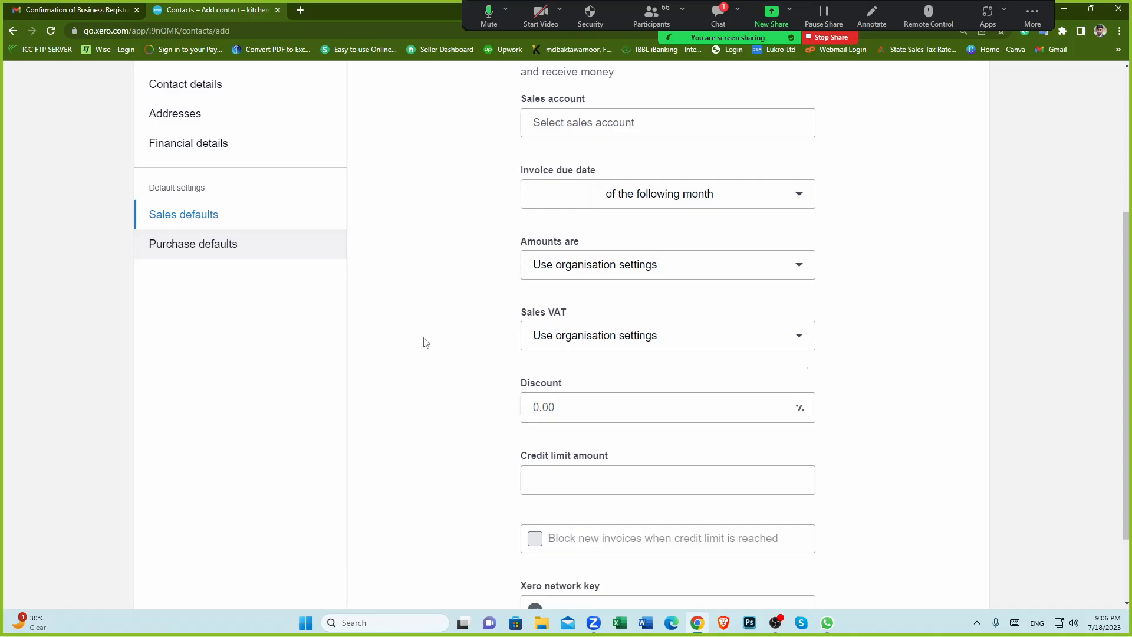
{"action": "scroll", "coordinate": [425, 342], "scroll_direction": "up", "scroll_amount": 4}
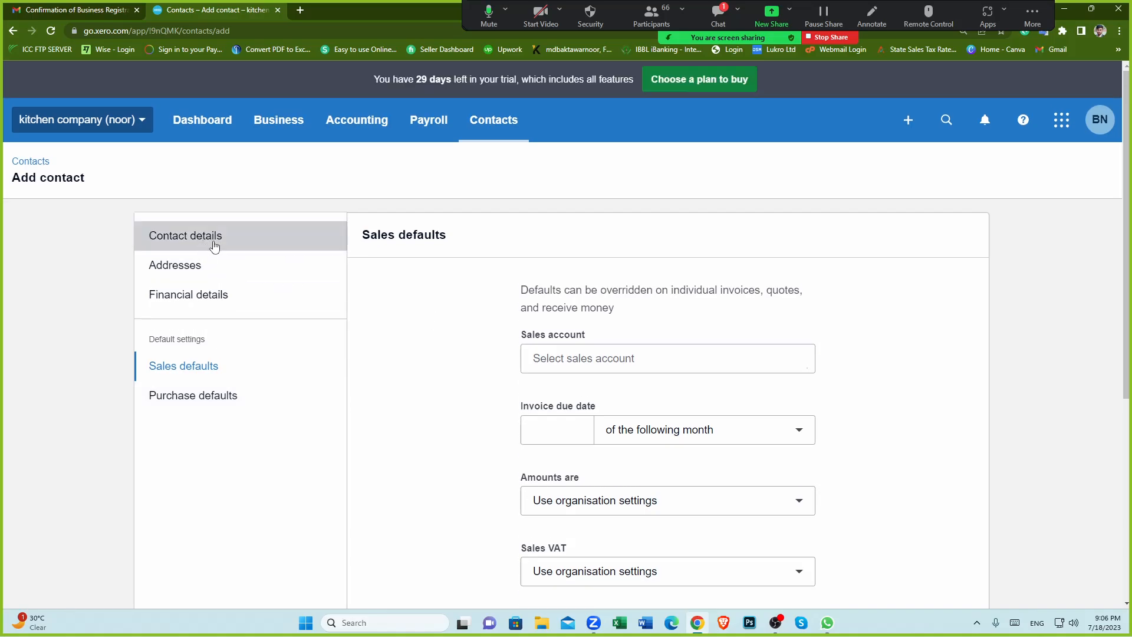
Step: Check the contact name in Contact details, then return to the Sales defaults section
{"action": "left_click", "coordinate": [215, 241]}
{"action": "left_click", "coordinate": [593, 315]}
{"action": "triple_click", "coordinate": [593, 317]}
{"action": "left_click", "coordinate": [449, 347]}
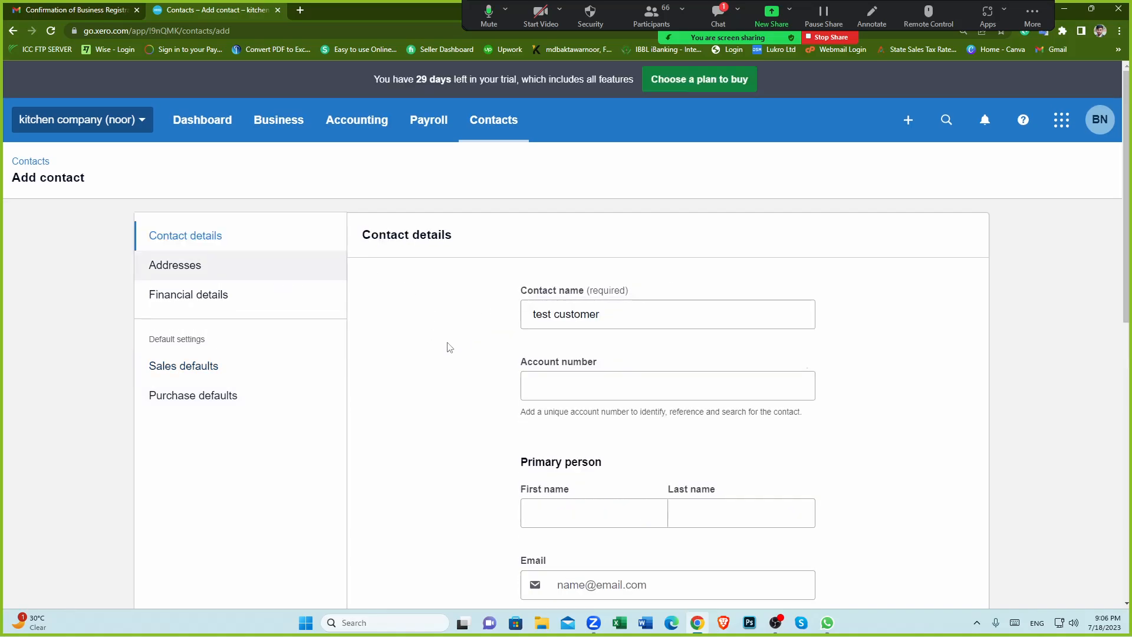
{"action": "left_click", "coordinate": [225, 366]}
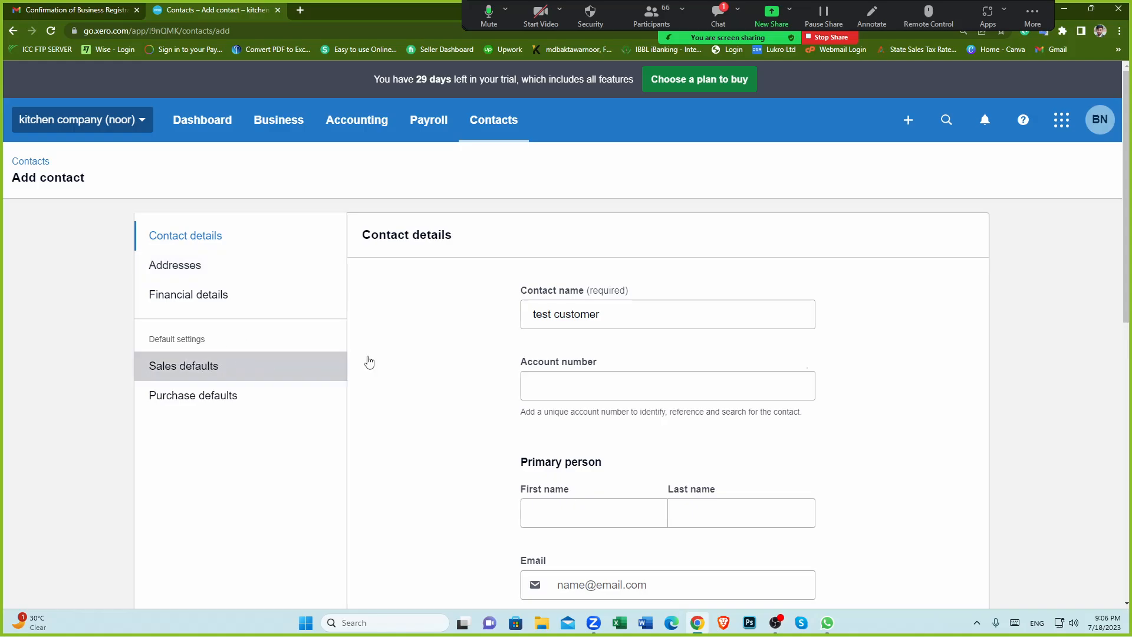
{"action": "scroll", "coordinate": [566, 381], "scroll_direction": "down", "scroll_amount": 2}
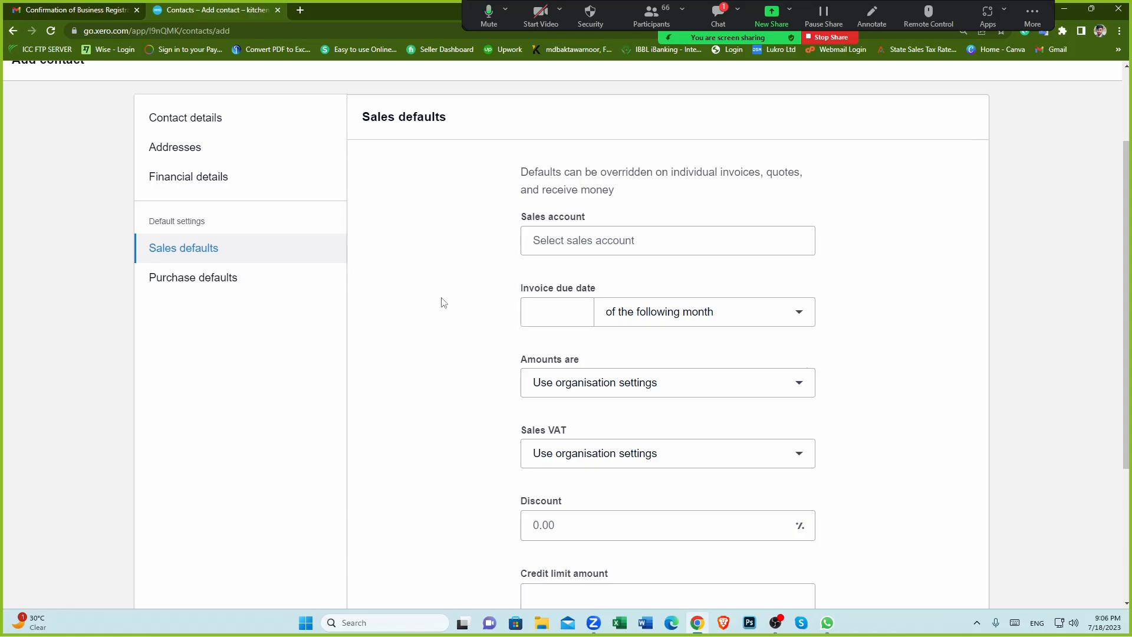
Step: Set the default sales account to 200 - Sales
{"action": "left_click", "coordinate": [608, 242]}
{"action": "left_click", "coordinate": [450, 248]}
{"action": "left_click", "coordinate": [593, 240]}
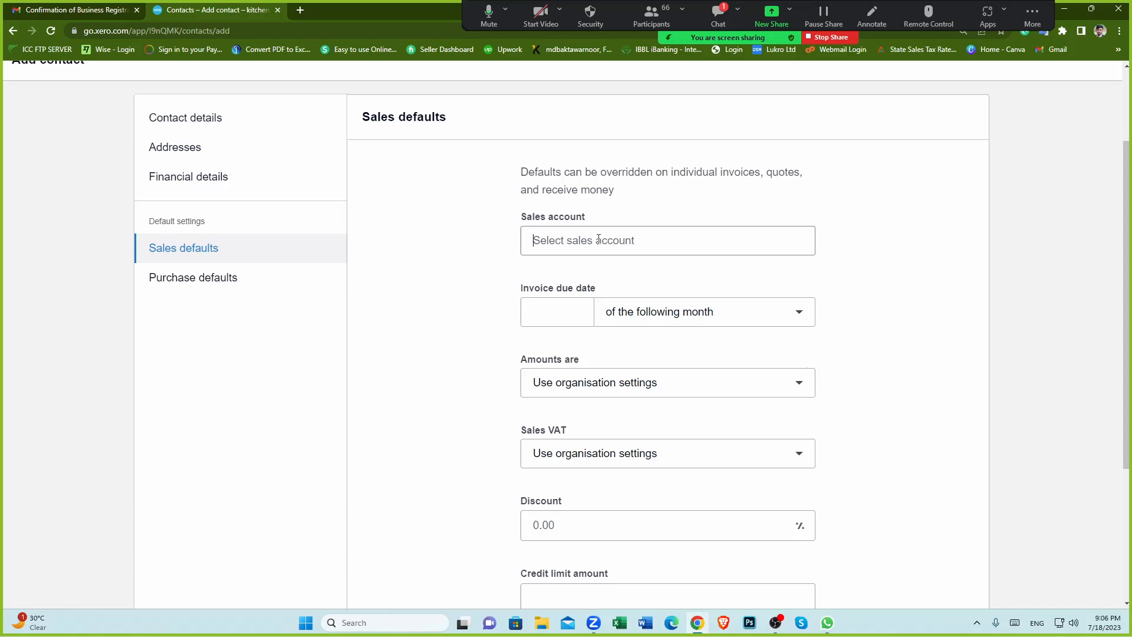
{"action": "left_click", "coordinate": [476, 252]}
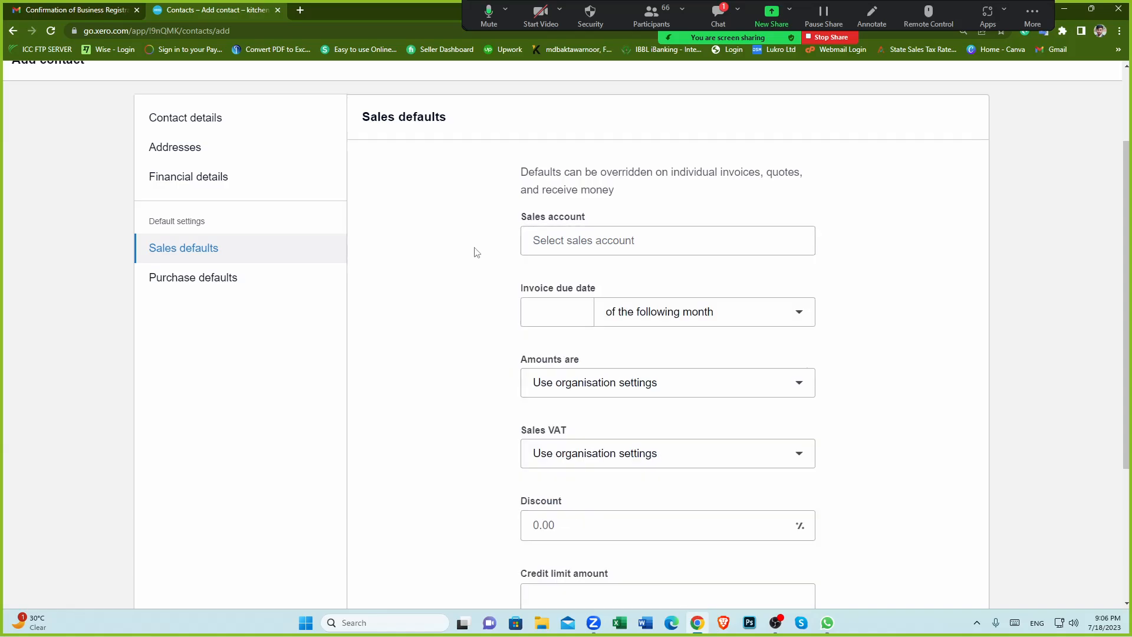
{"action": "left_click", "coordinate": [611, 243]}
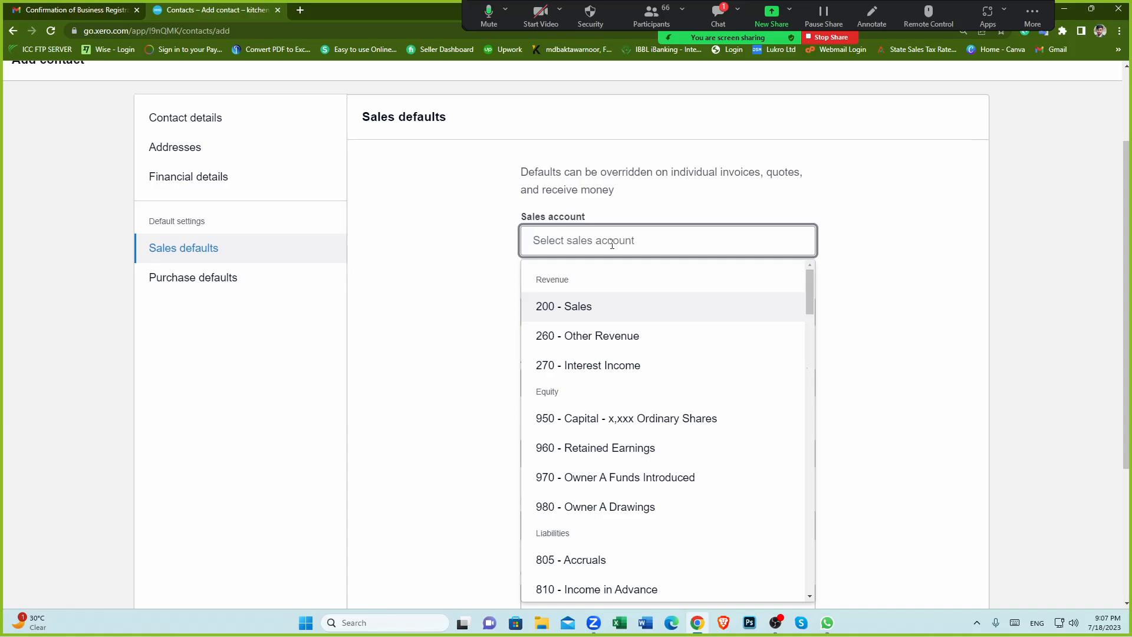
{"action": "left_click", "coordinate": [588, 308]}
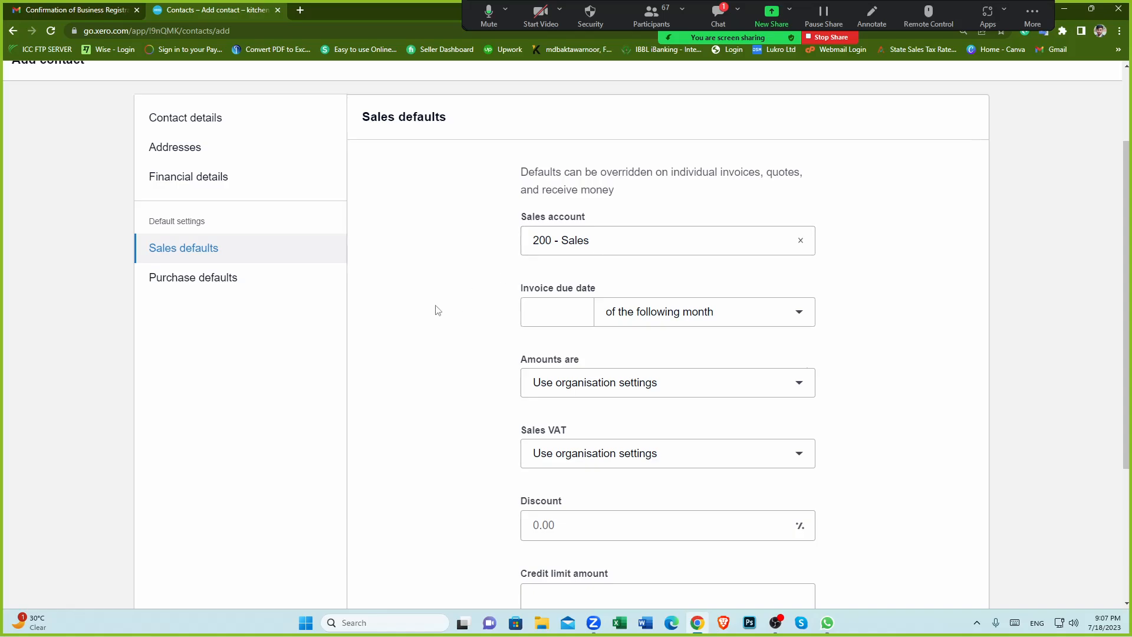
Step: Set the invoice due date to 10 day(s) after the invoice date
{"action": "scroll", "coordinate": [434, 311], "scroll_direction": "down", "scroll_amount": 1}
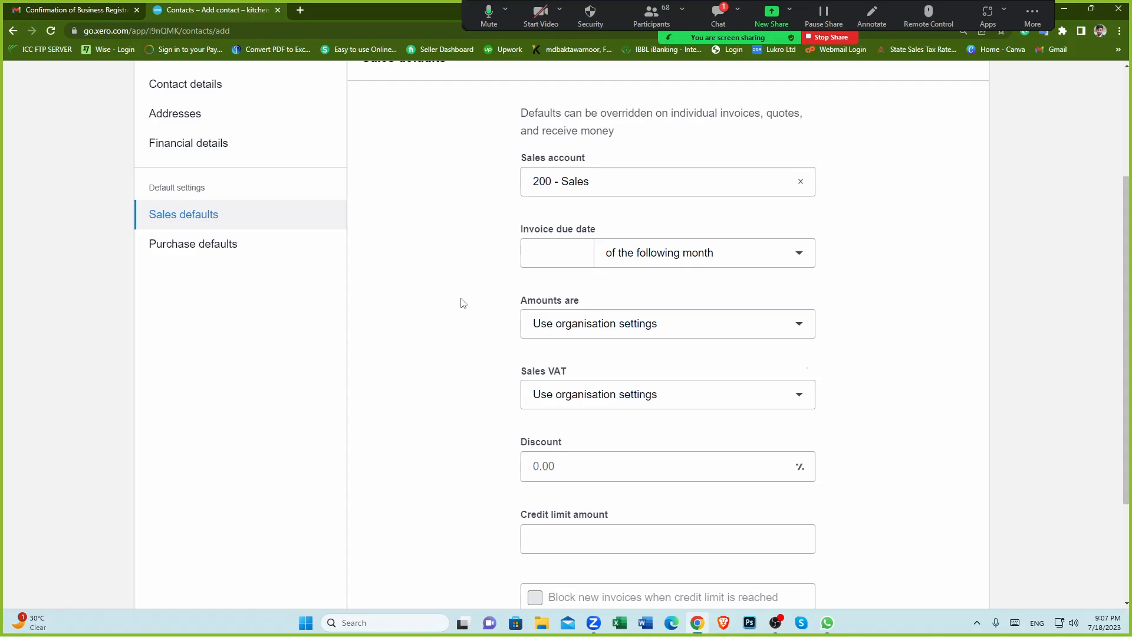
{"action": "left_click", "coordinate": [575, 252]}
{"action": "type", "text": "10"}
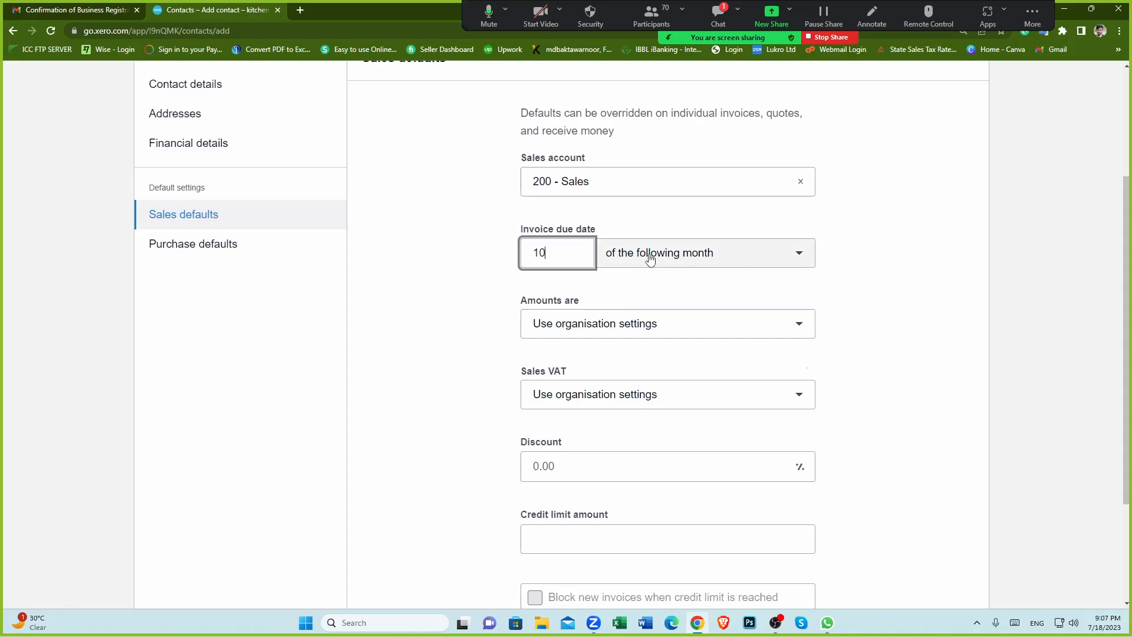
{"action": "left_click", "coordinate": [799, 253]}
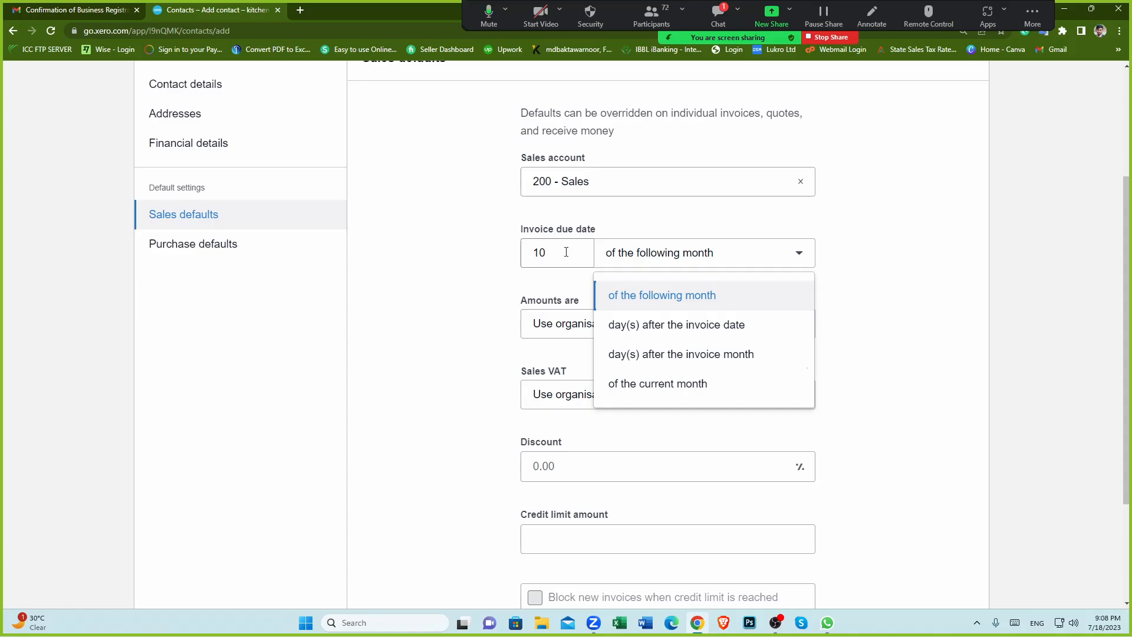
{"action": "left_click", "coordinate": [659, 335]}
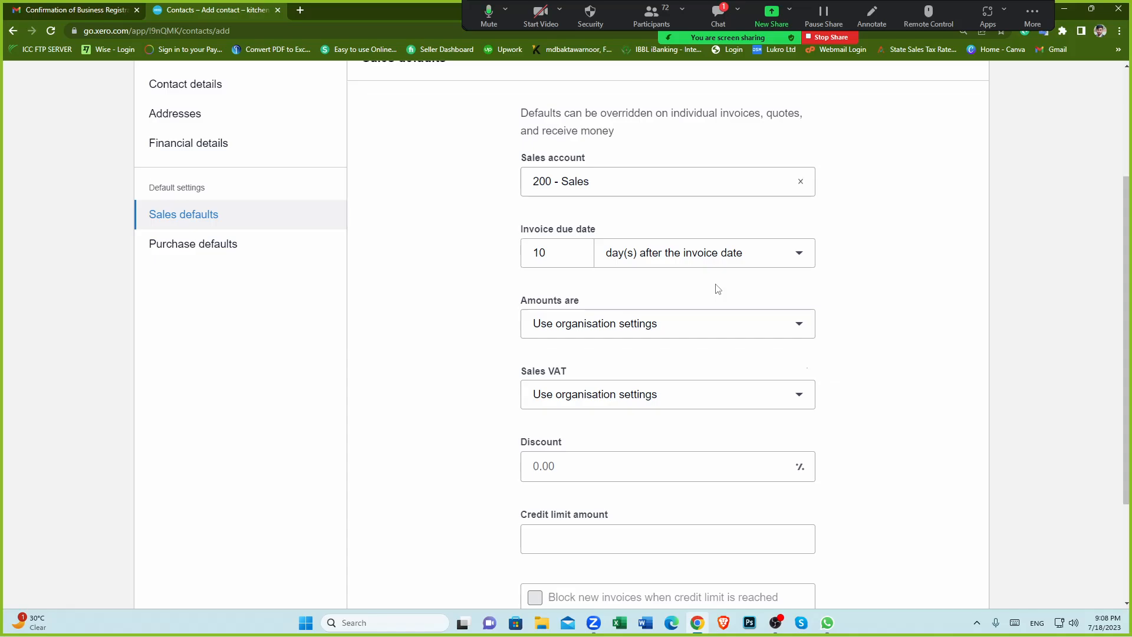
Step: Review the remaining sales default settings from amounts and VAT down to credit limit
{"action": "left_click", "coordinate": [544, 255]}
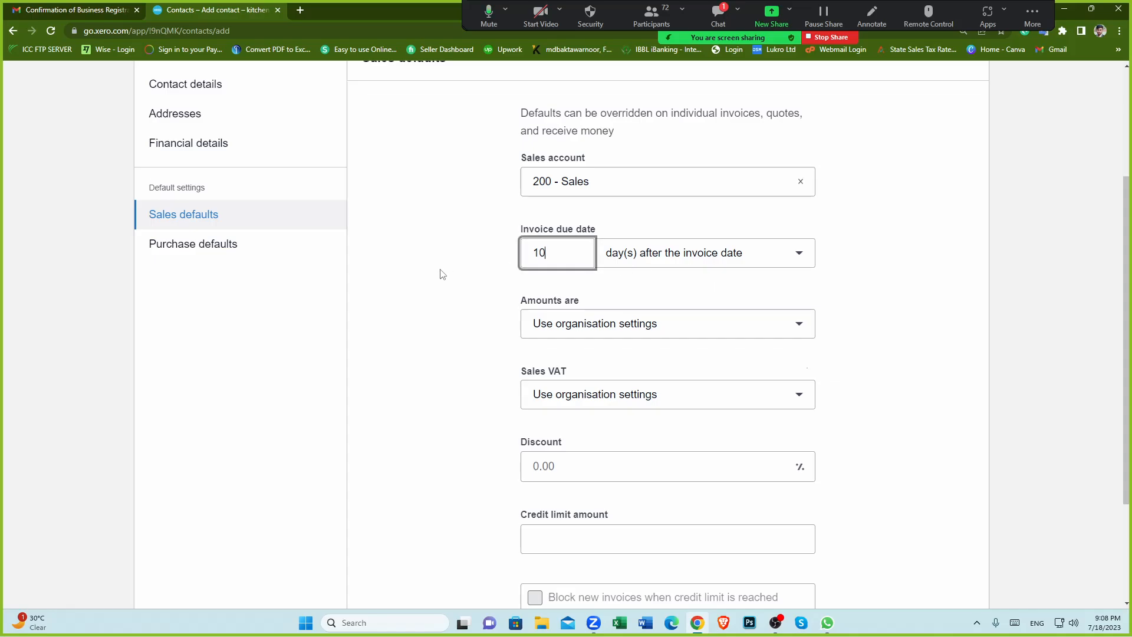
{"action": "left_click", "coordinate": [438, 284]}
{"action": "left_click", "coordinate": [459, 309]}
{"action": "scroll", "coordinate": [229, 229], "scroll_direction": "up", "scroll_amount": 1}
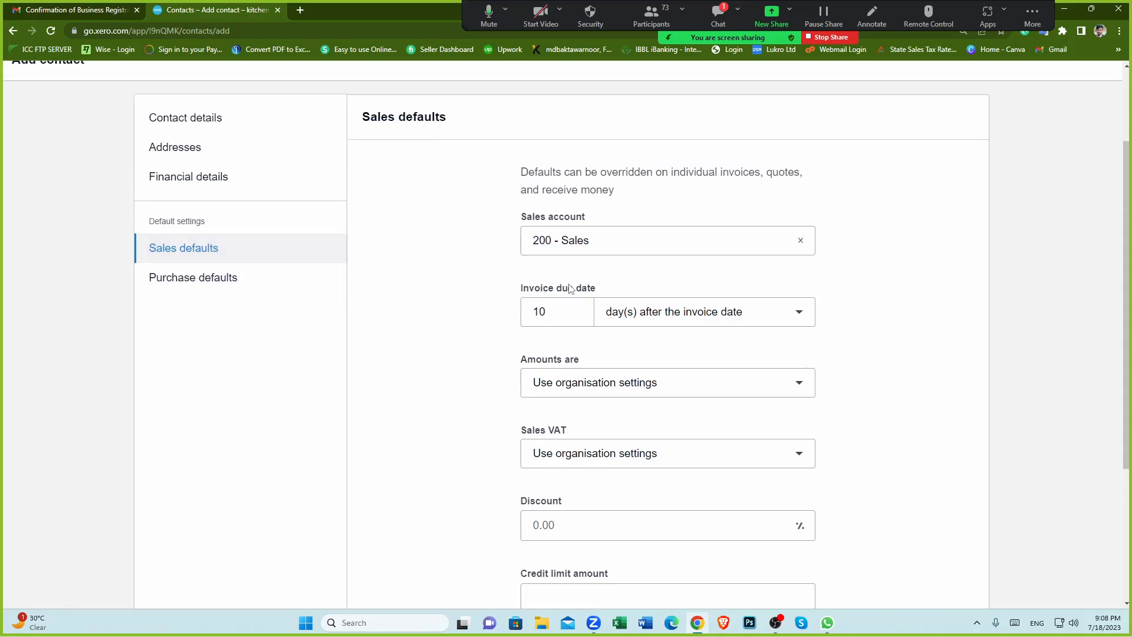
{"action": "scroll", "coordinate": [566, 348], "scroll_direction": "down", "scroll_amount": 1}
{"action": "scroll", "coordinate": [564, 347], "scroll_direction": "down", "scroll_amount": 1}
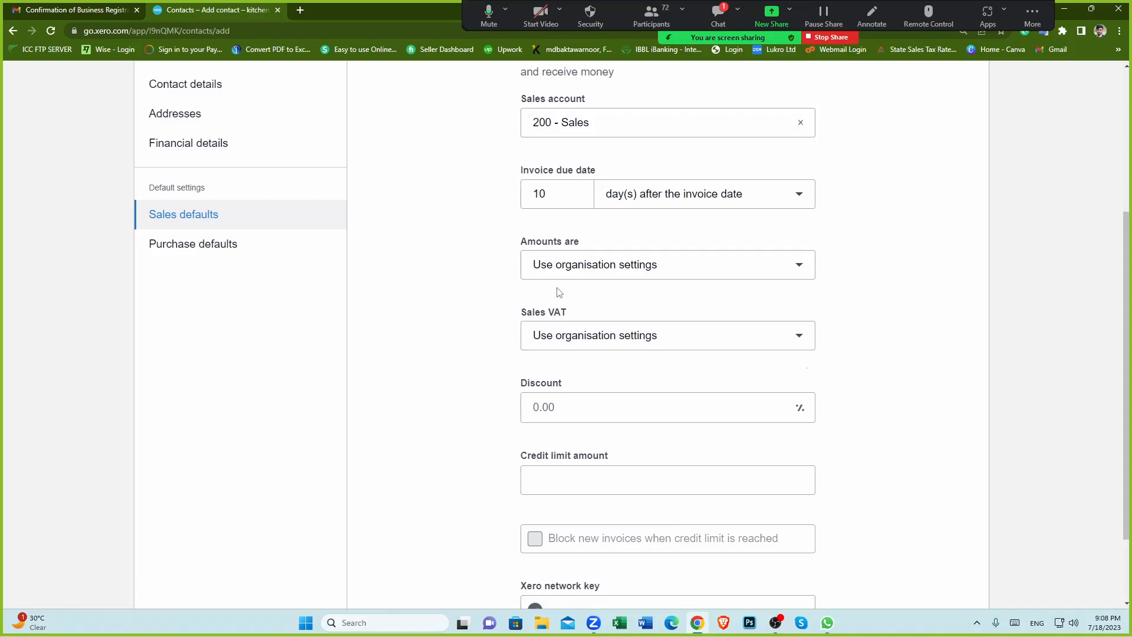
{"action": "scroll", "coordinate": [467, 318], "scroll_direction": "up", "scroll_amount": 1}
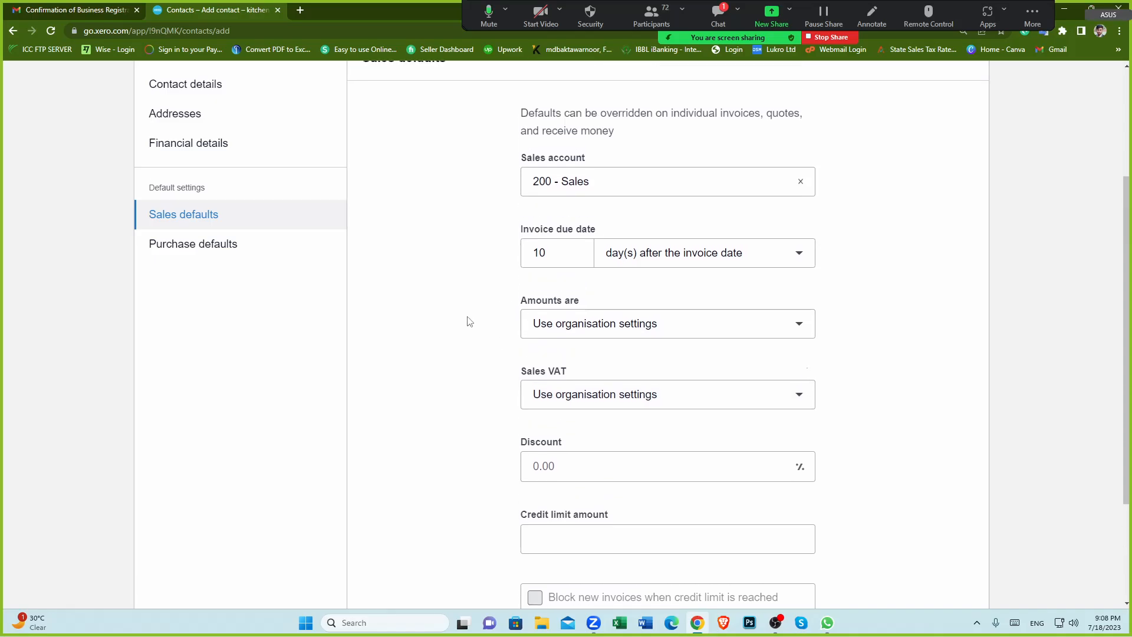
{"action": "scroll", "coordinate": [467, 322], "scroll_direction": "up", "scroll_amount": 2}
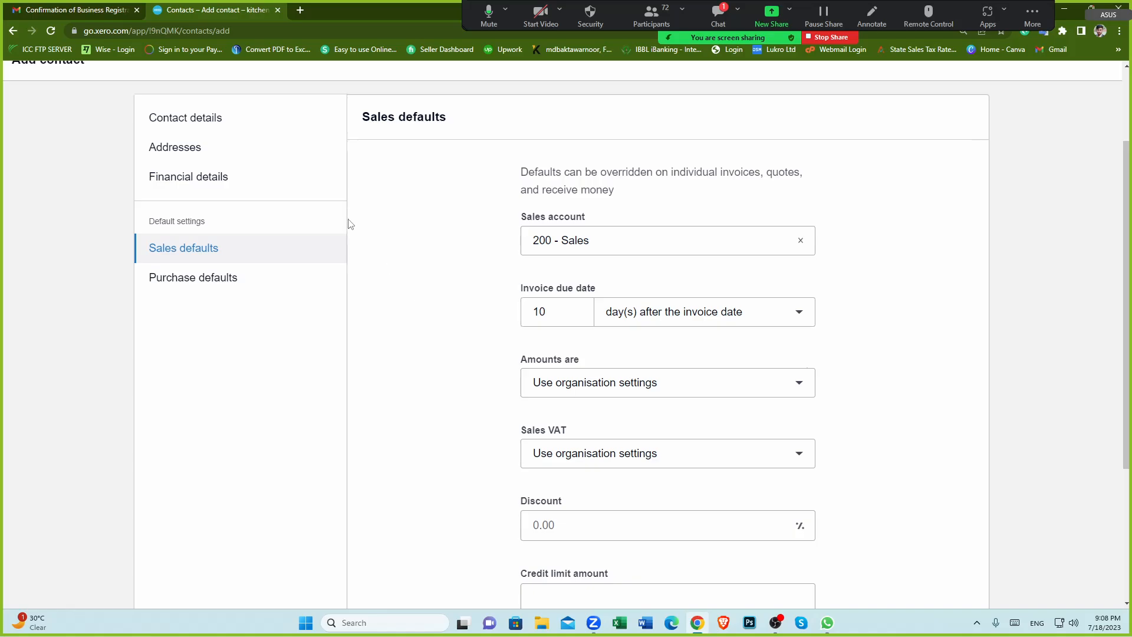
Step: Go back to Contact details and inspect the contact name entry
{"action": "left_click", "coordinate": [211, 132]}
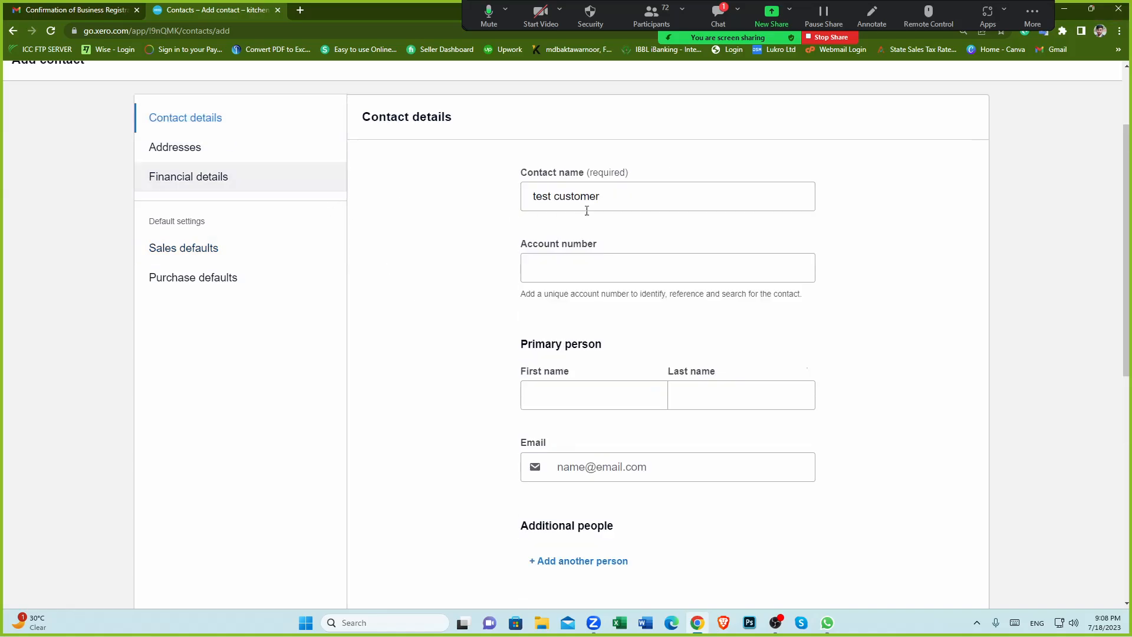
{"action": "left_click_drag", "start_coordinate": [677, 195], "coordinate": [412, 239]}
{"action": "left_click", "coordinate": [414, 240]}
{"action": "triple_click", "coordinate": [596, 200]}
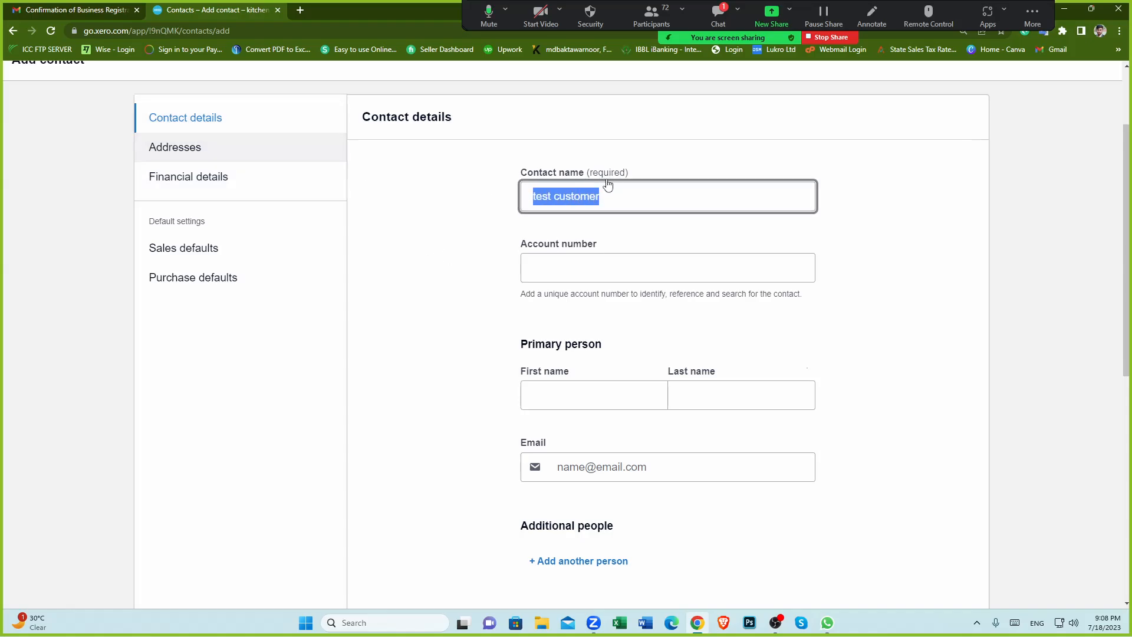
{"action": "left_click", "coordinate": [468, 240]}
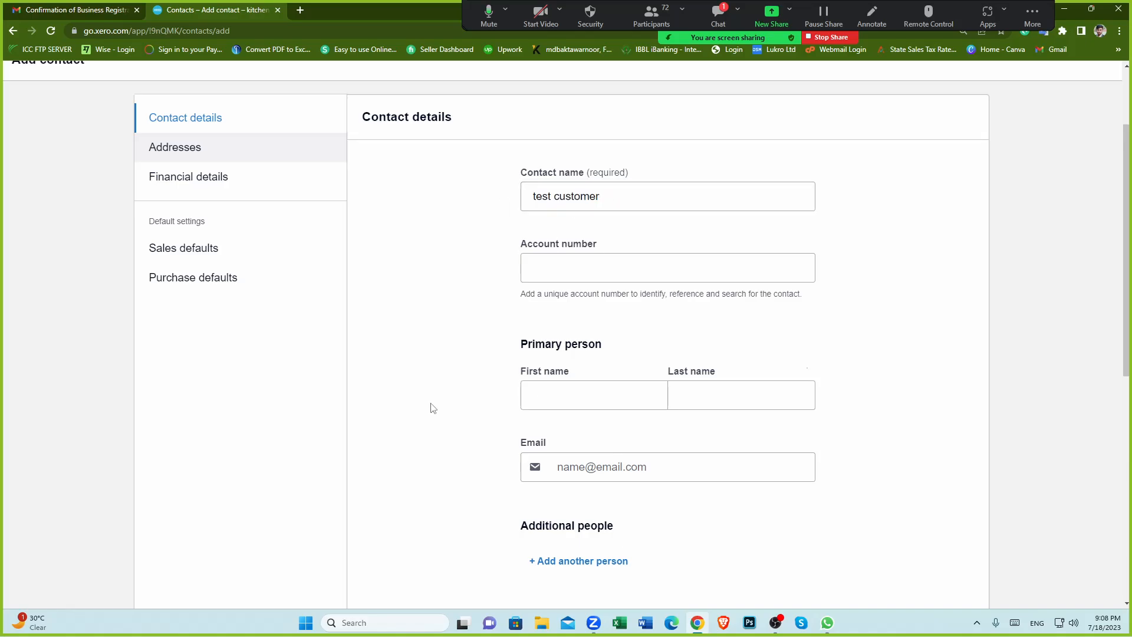
Step: Return to the contact's Sales defaults section and review its settings
{"action": "scroll", "coordinate": [702, 356], "scroll_direction": "down", "scroll_amount": 5}
{"action": "scroll", "coordinate": [679, 477], "scroll_direction": "up", "scroll_amount": 5}
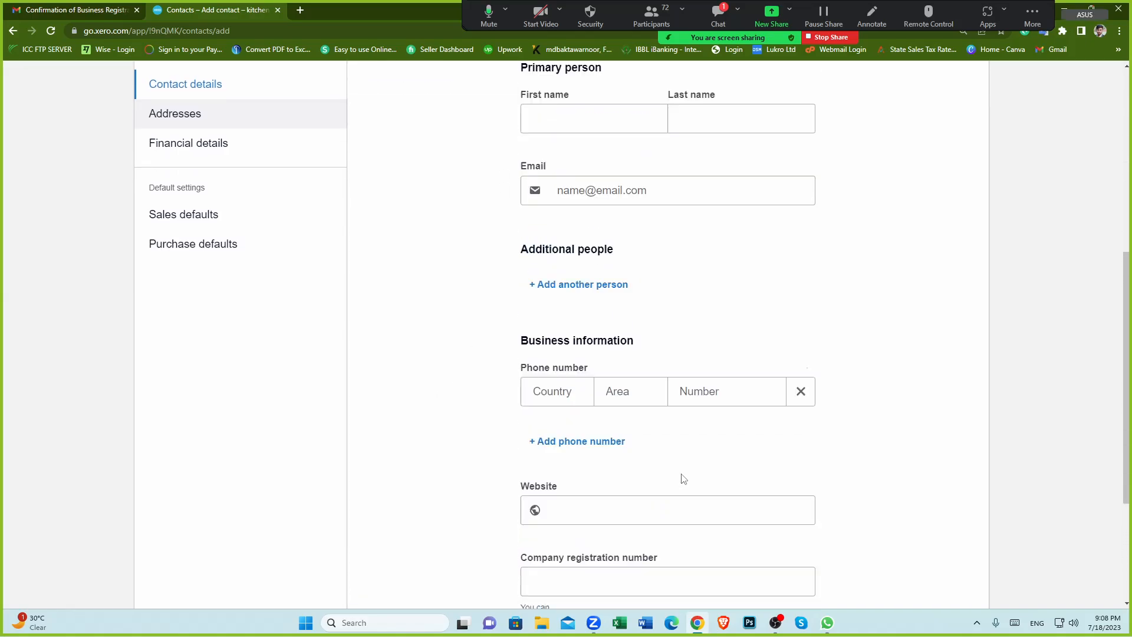
{"action": "left_click", "coordinate": [203, 308]}
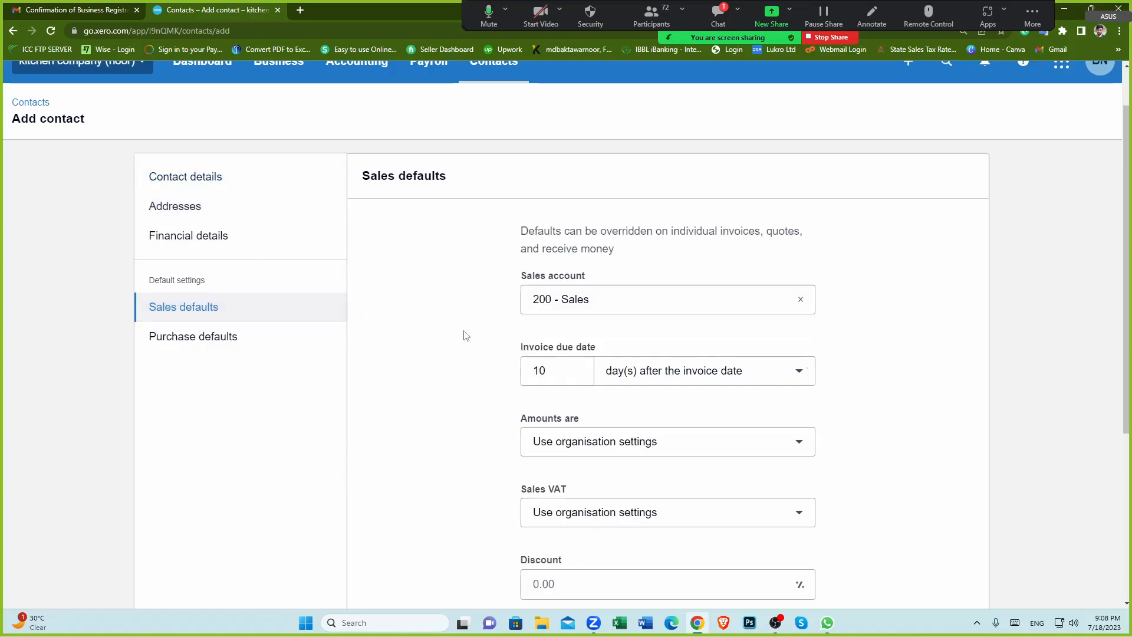
{"action": "scroll", "coordinate": [466, 333], "scroll_direction": "down", "scroll_amount": 2}
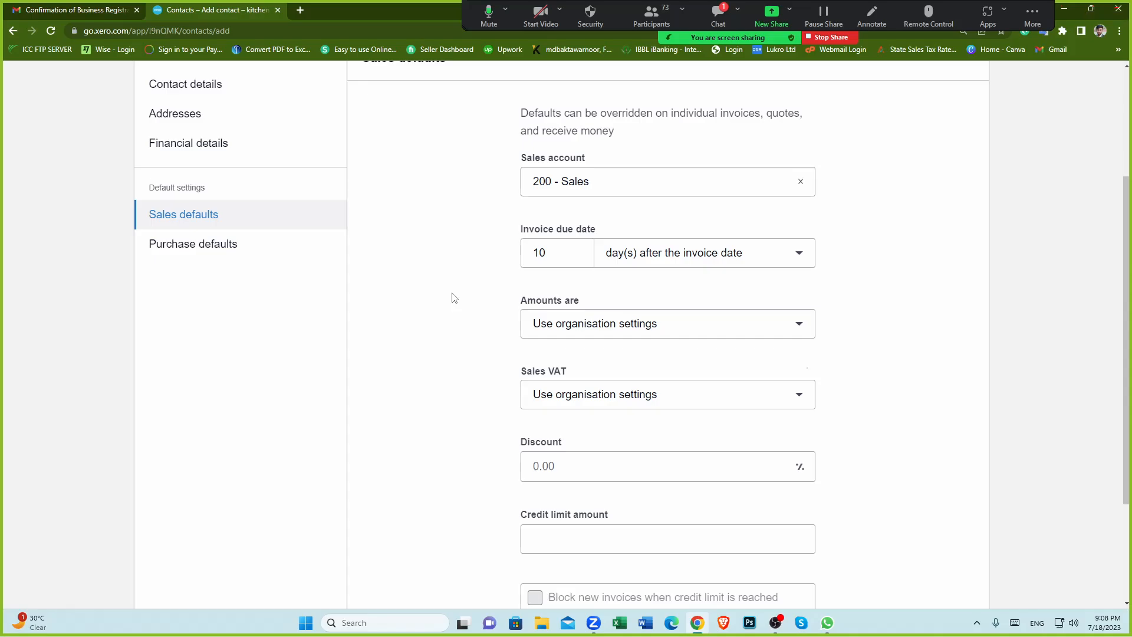
{"action": "scroll", "coordinate": [454, 298], "scroll_direction": "up", "scroll_amount": 1}
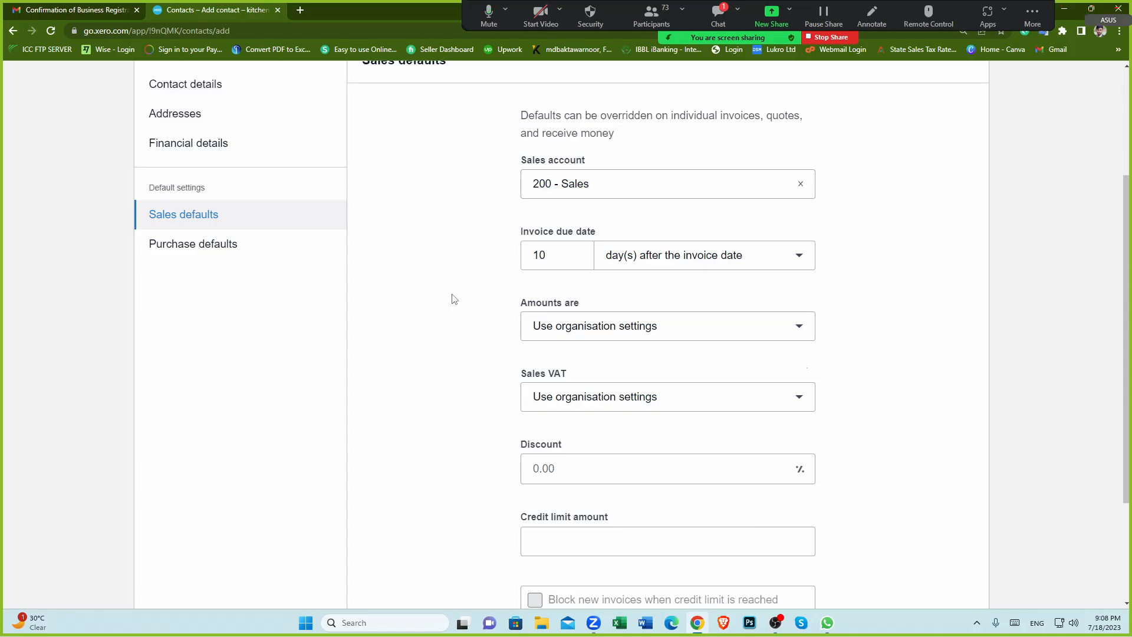
{"action": "scroll", "coordinate": [450, 339], "scroll_direction": "down", "scroll_amount": 2}
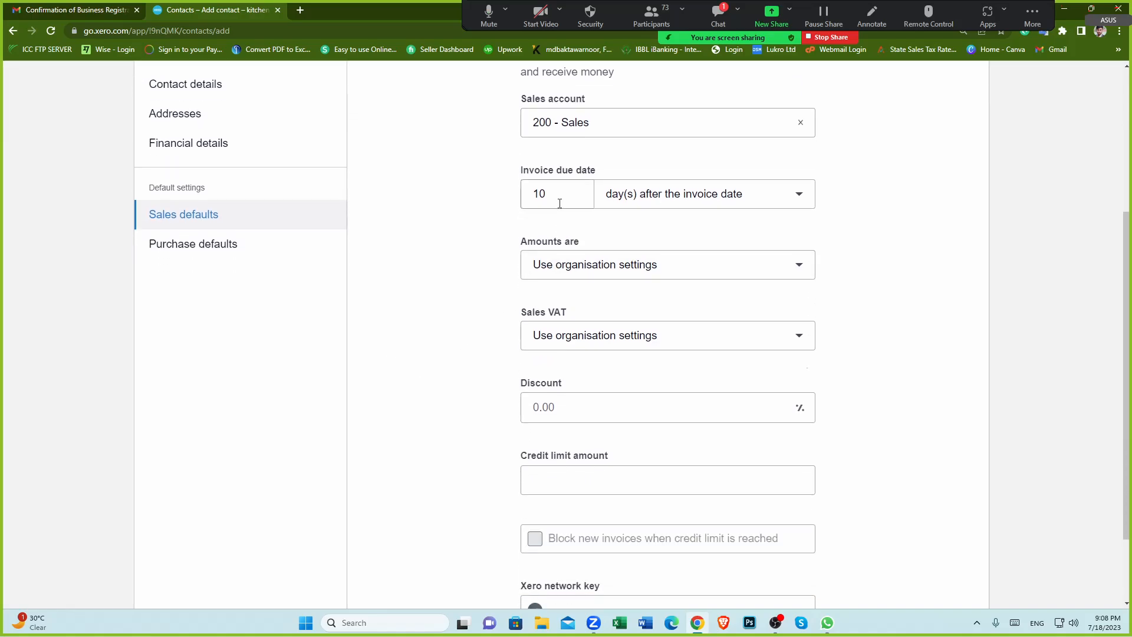
Step: Select the days value in the invoice due date field
{"action": "left_click", "coordinate": [556, 191]}
{"action": "left_click_drag", "start_coordinate": [557, 191], "coordinate": [512, 201]}
{"action": "left_click", "coordinate": [473, 240]}
{"action": "left_click_drag", "start_coordinate": [557, 191], "coordinate": [511, 205]}
{"action": "left_click", "coordinate": [448, 251]}
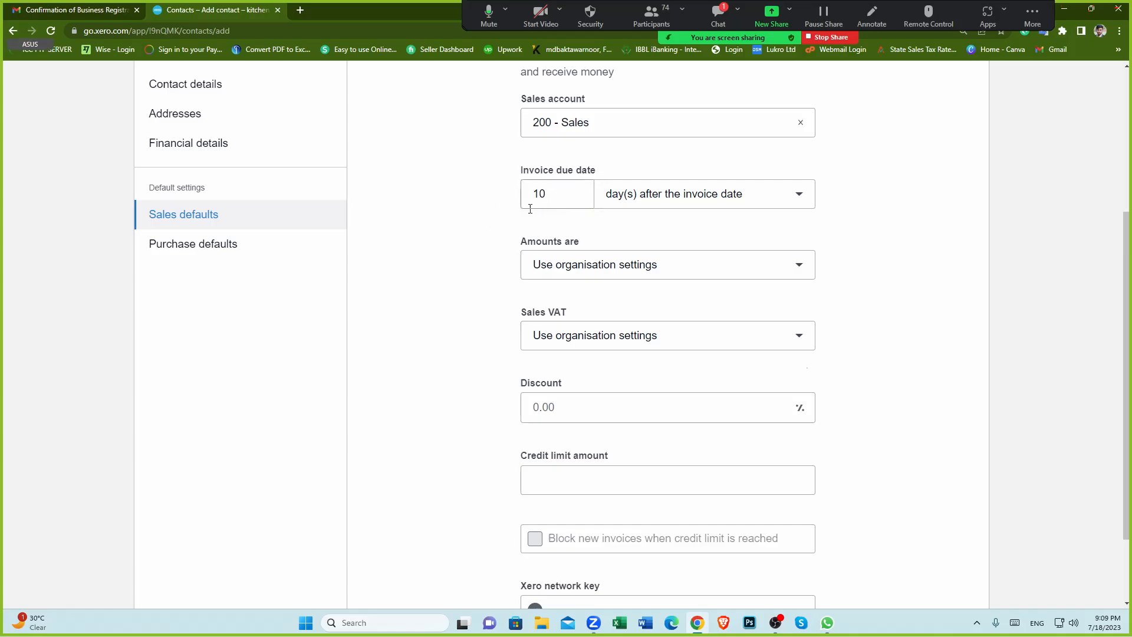
{"action": "left_click", "coordinate": [570, 194]}
{"action": "left_click", "coordinate": [483, 241]}
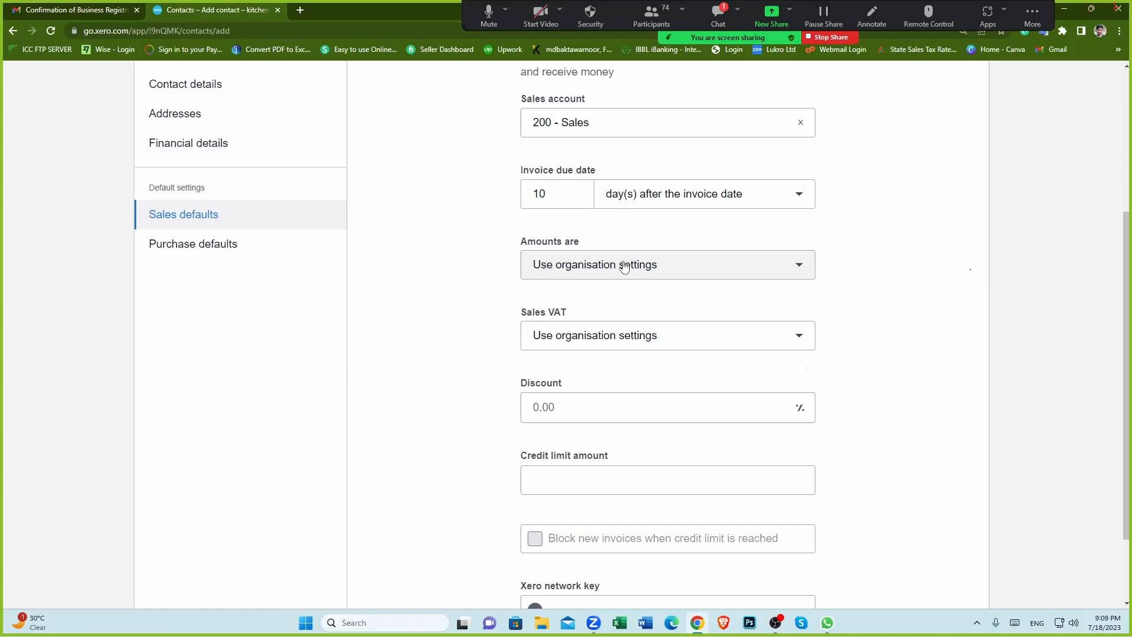
{"action": "left_click", "coordinate": [1032, 15]}
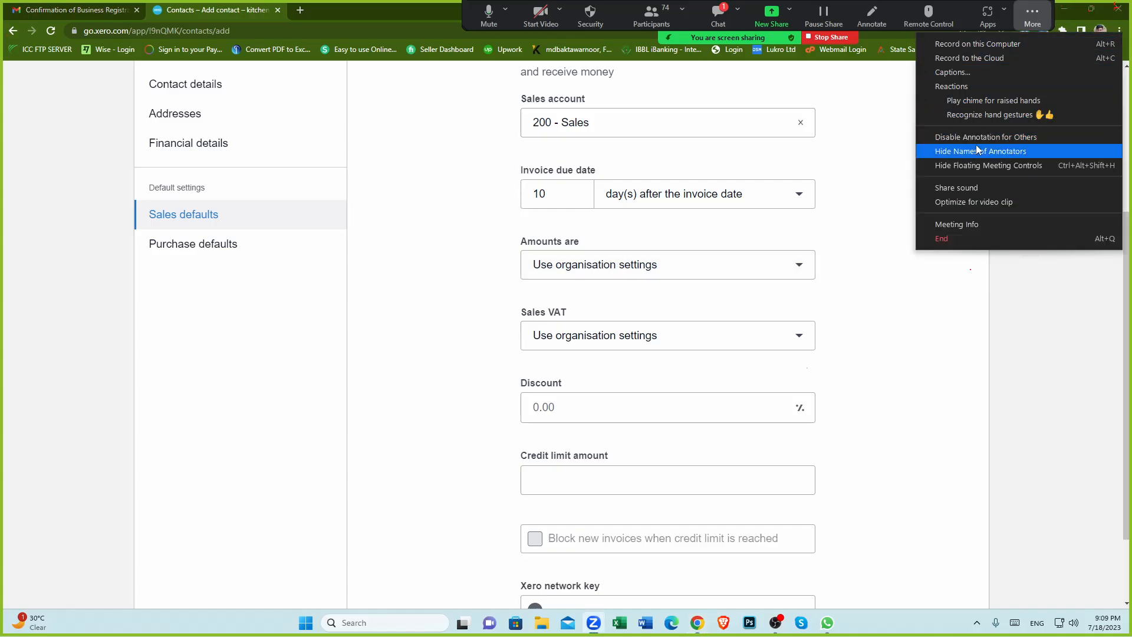
{"action": "left_click", "coordinate": [1046, 137]}
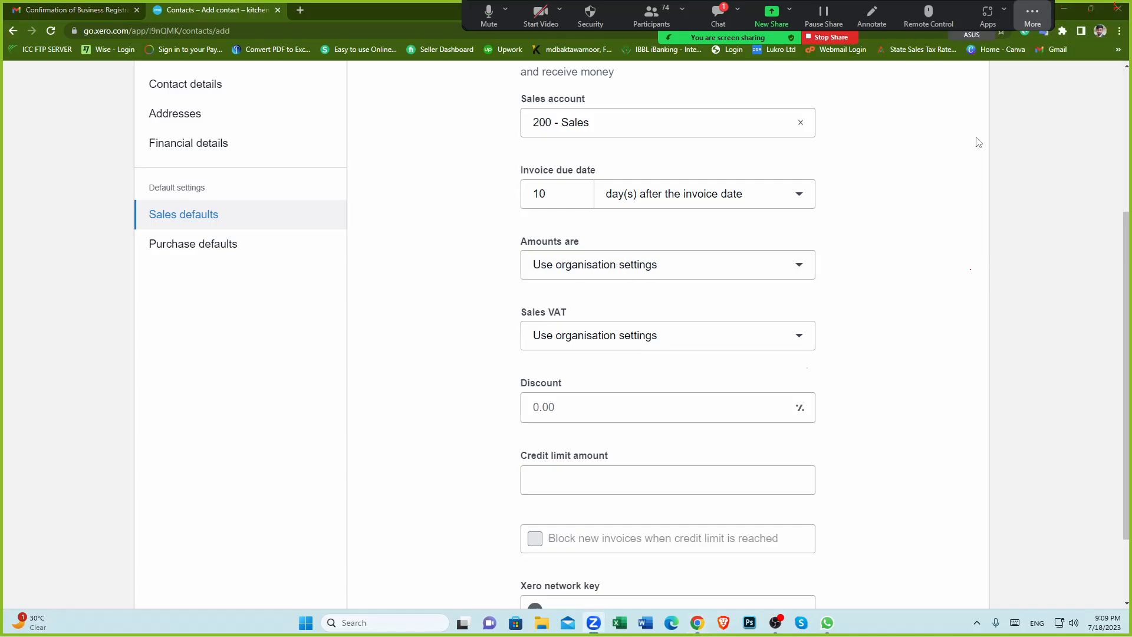
Step: Open the list of options for Amounts are
{"action": "left_click", "coordinate": [798, 266]}
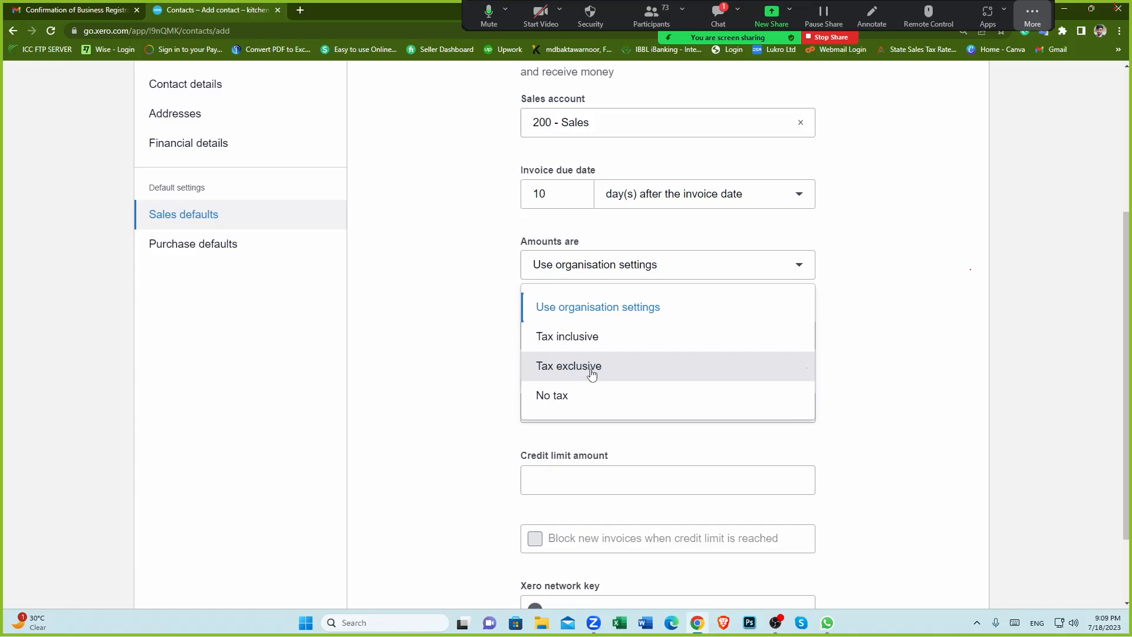
Step: Switch to Excel, create a blank workbook and enter 120 in cell L10
{"action": "left_click", "coordinate": [619, 624]}
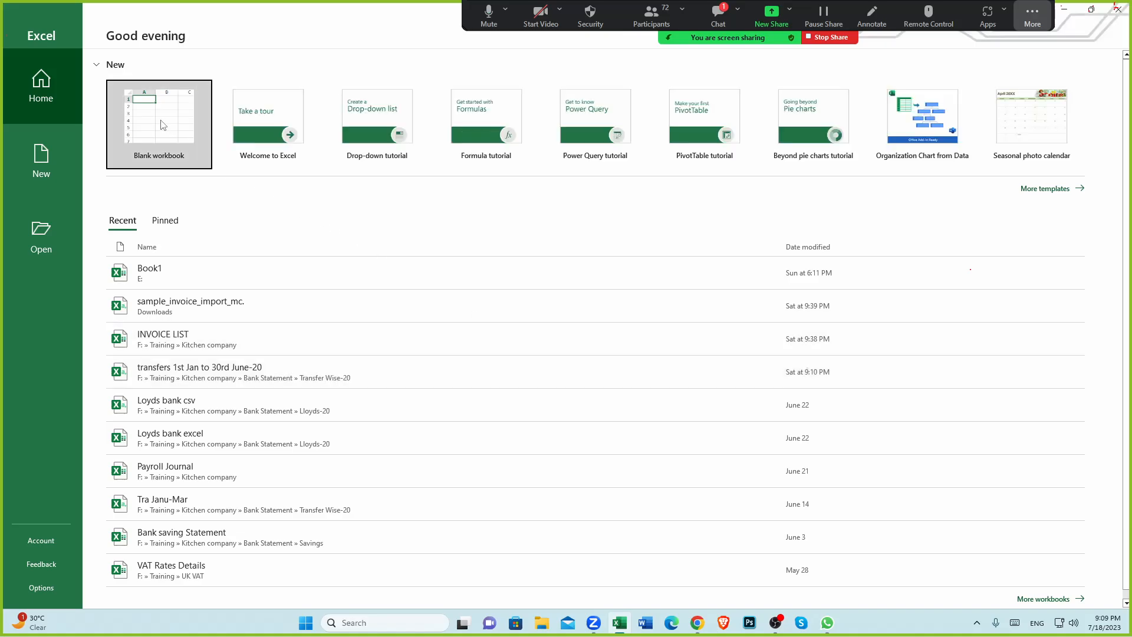
{"action": "left_click", "coordinate": [159, 118]}
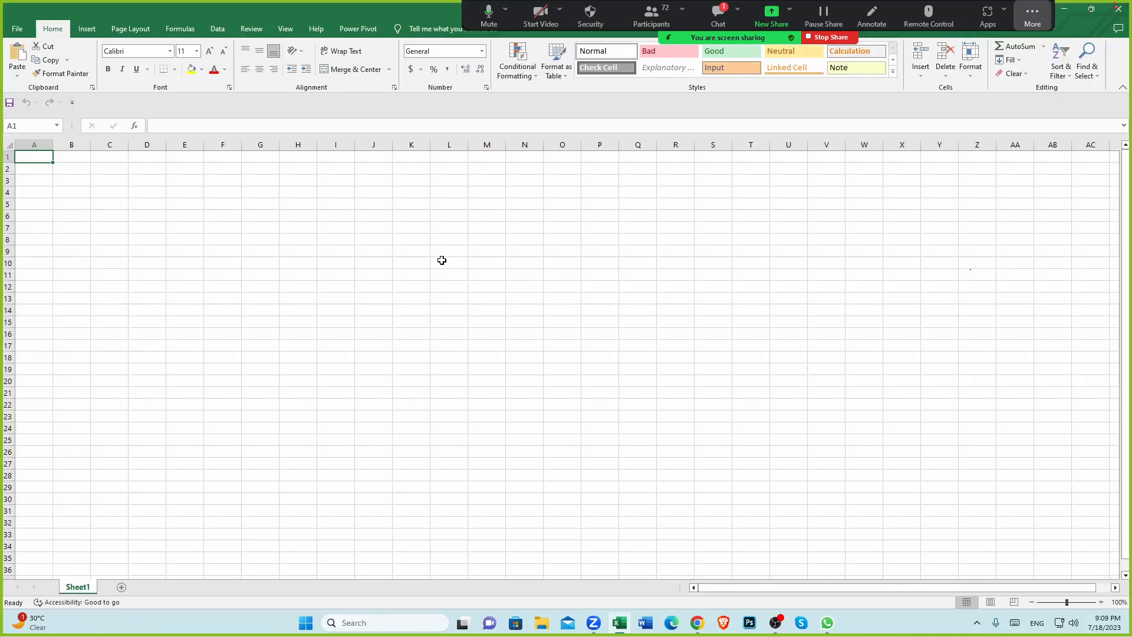
{"action": "left_click", "coordinate": [442, 263]}
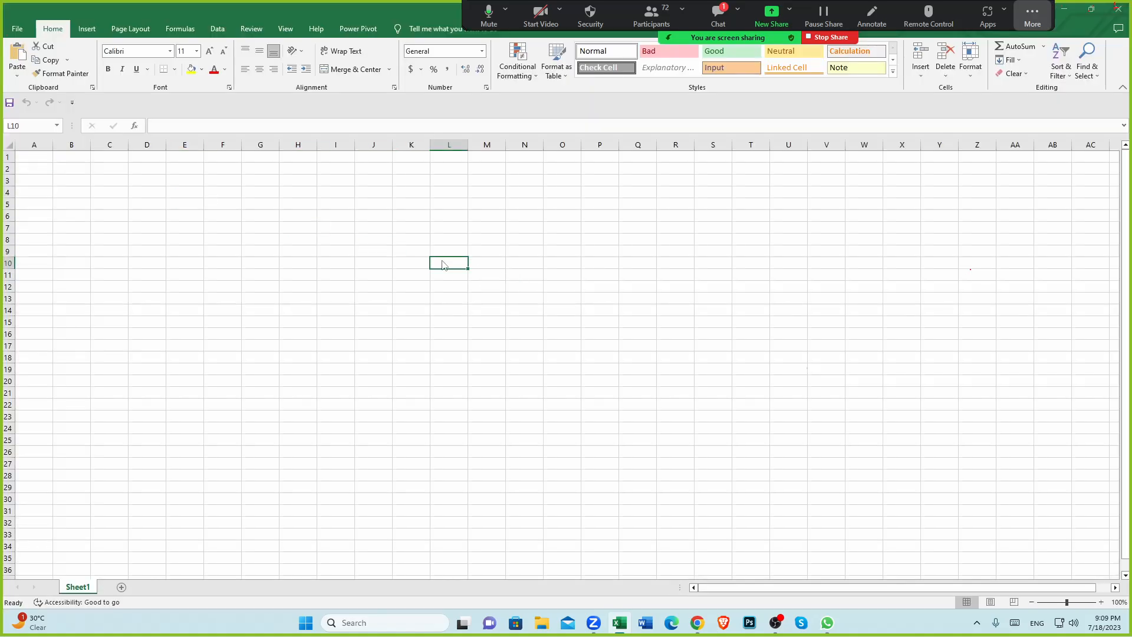
{"action": "left_click", "coordinate": [802, 153]}
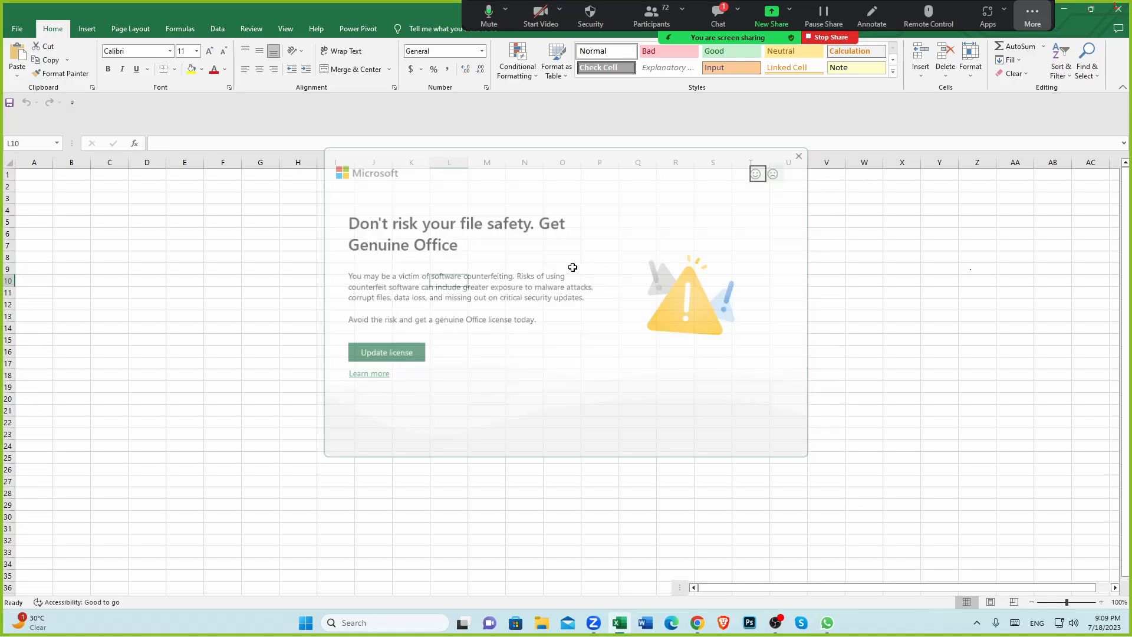
{"action": "type", "text": "20"}
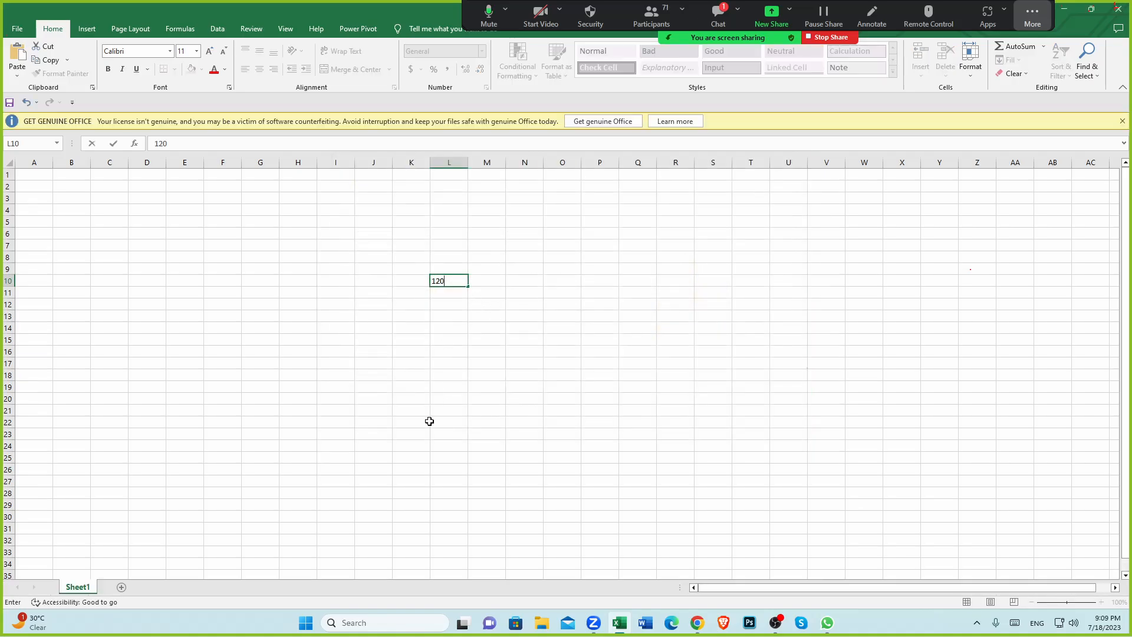
{"action": "left_click", "coordinate": [428, 422]}
{"action": "left_click", "coordinate": [478, 280]}
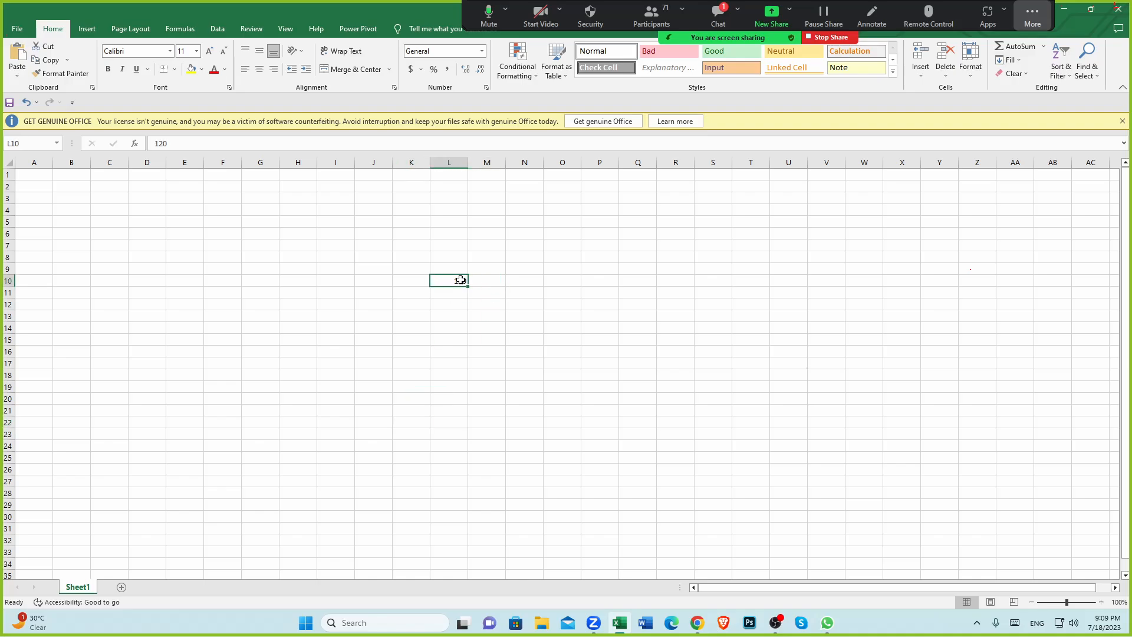
Step: Return to the contact form and set Amounts are to Tax inclusive
{"action": "left_click", "coordinate": [697, 622]}
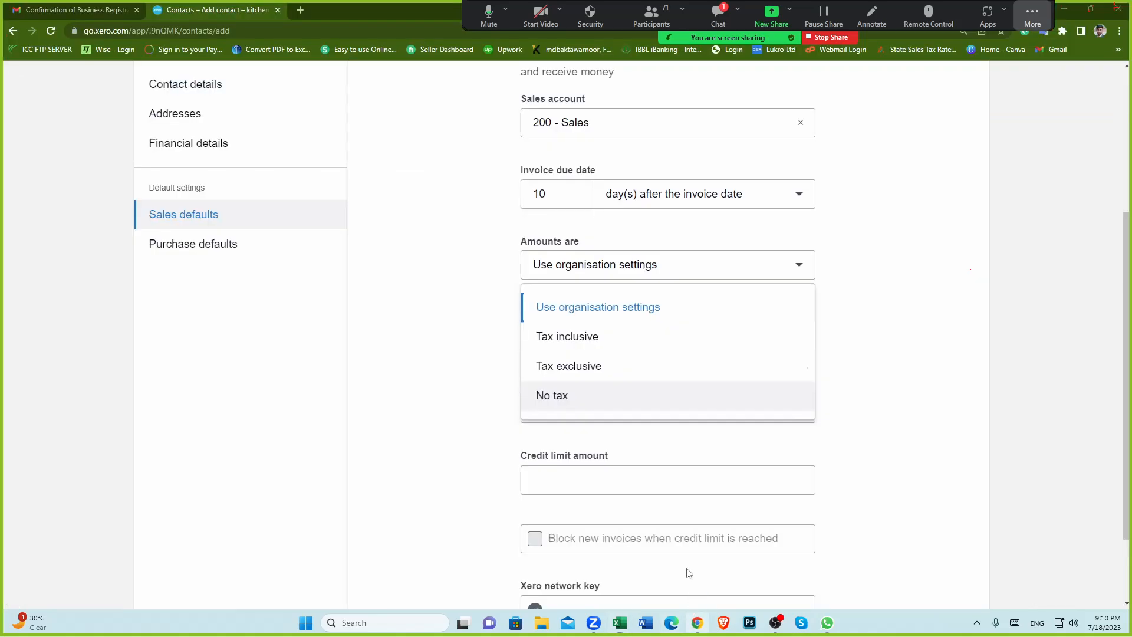
{"action": "left_click", "coordinate": [580, 343]}
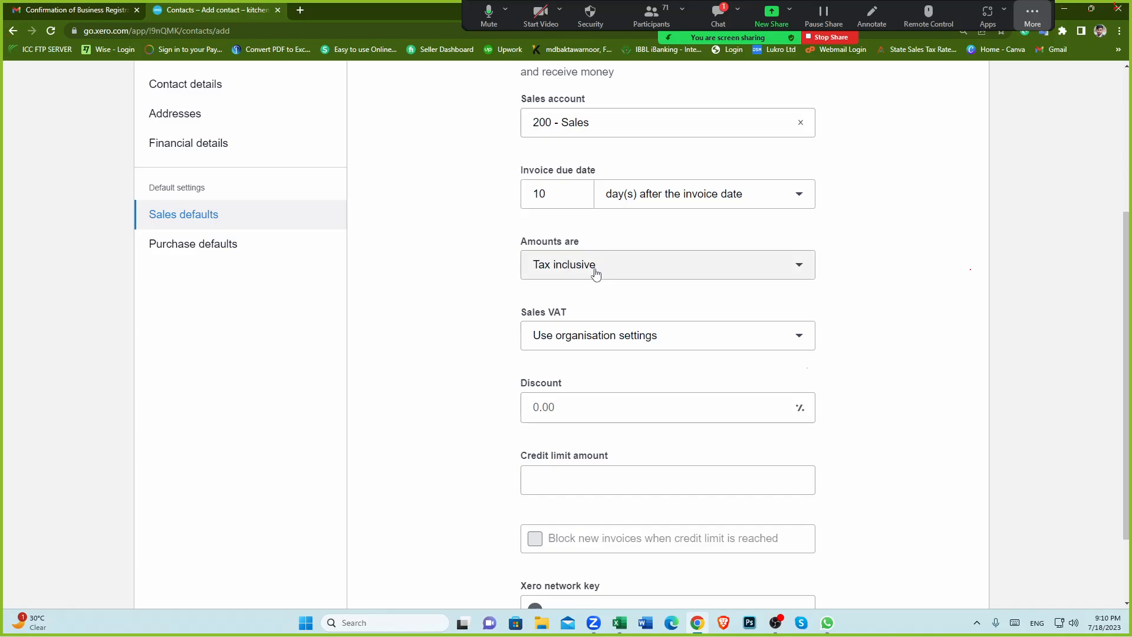
Step: Switch to the workbook and enter 20 in cell M10
{"action": "left_click", "coordinate": [619, 622]}
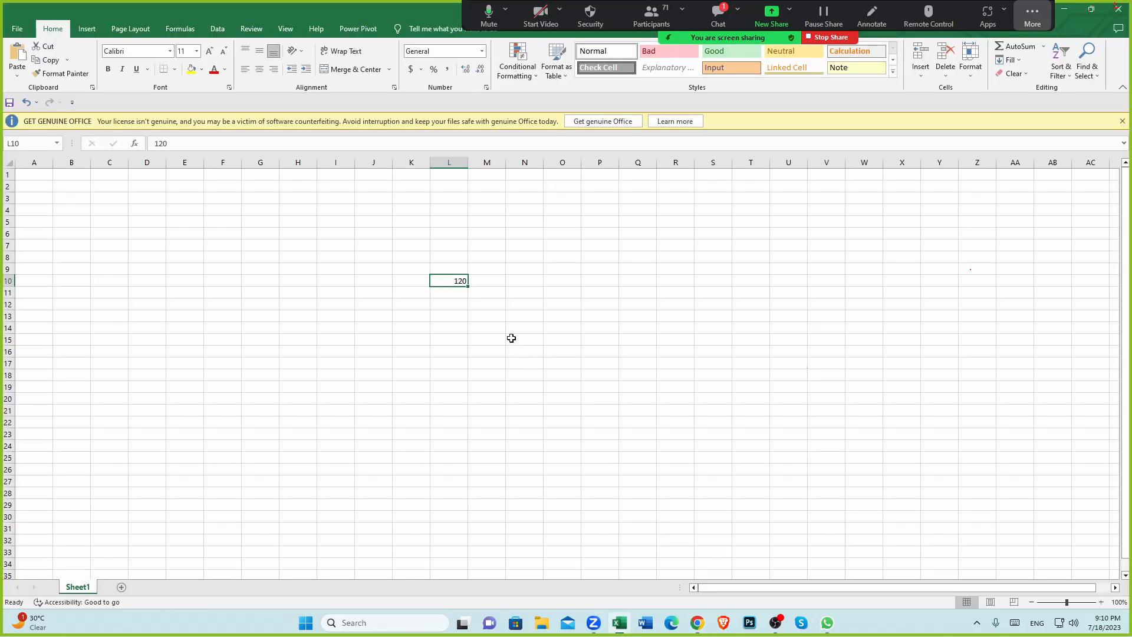
{"action": "left_click", "coordinate": [463, 318]}
{"action": "left_click", "coordinate": [454, 283]}
{"action": "left_click", "coordinate": [488, 280]}
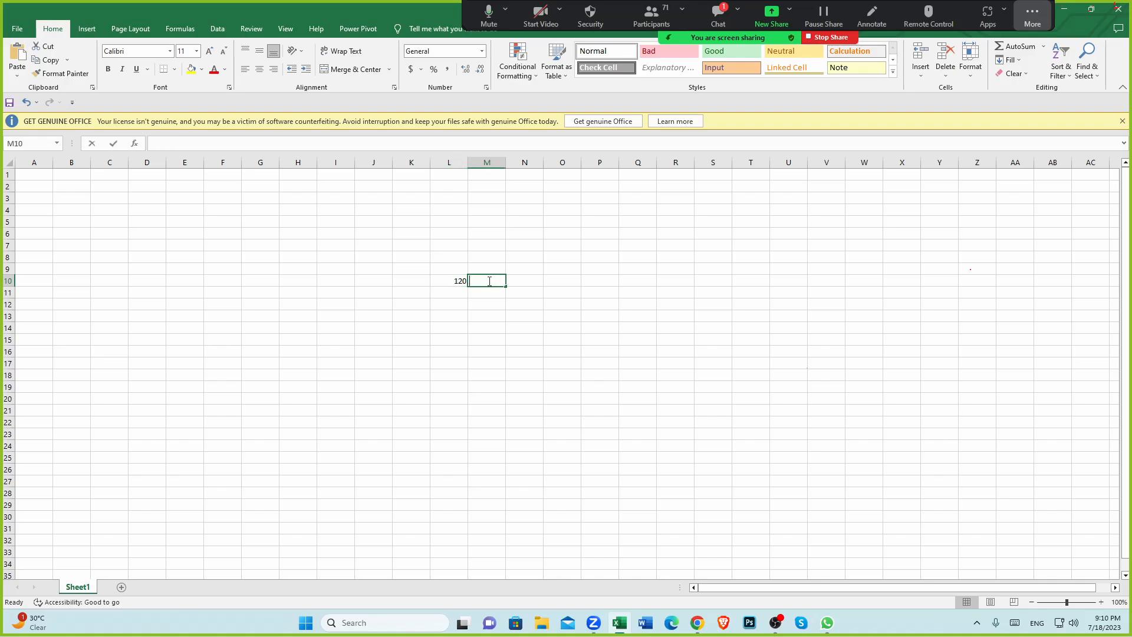
{"action": "type", "text": "20"}
{"action": "left_click", "coordinate": [488, 304]}
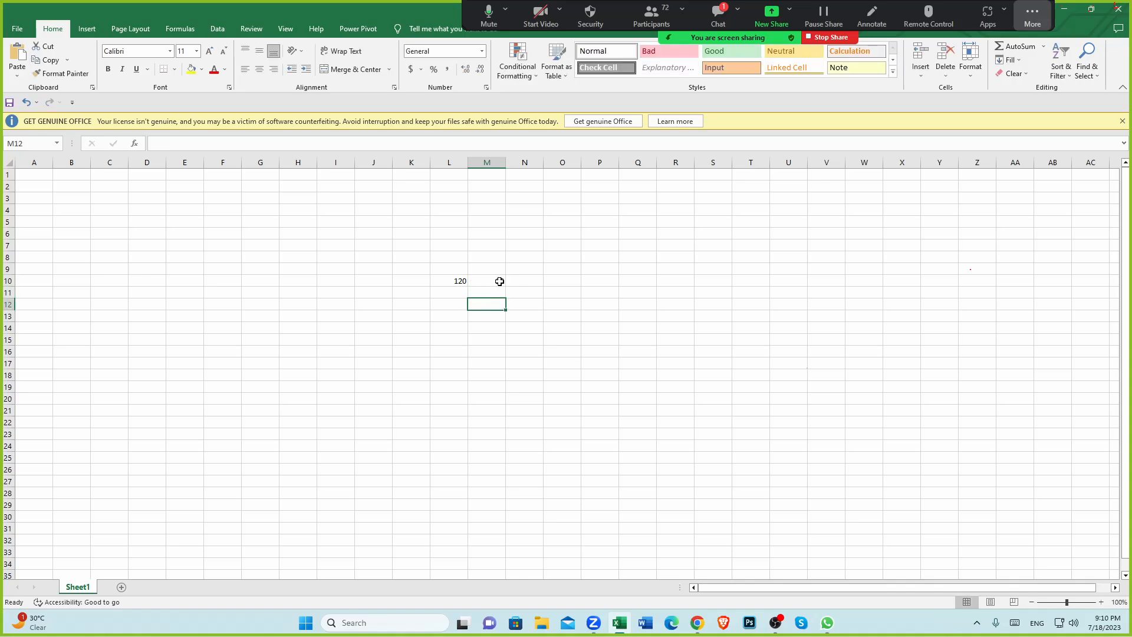
Step: Enter the formula =L10-M10 in cell N10
{"action": "left_click", "coordinate": [523, 281]}
{"action": "type", "text": "=L10-M10"}
{"action": "left_click", "coordinate": [515, 371]}
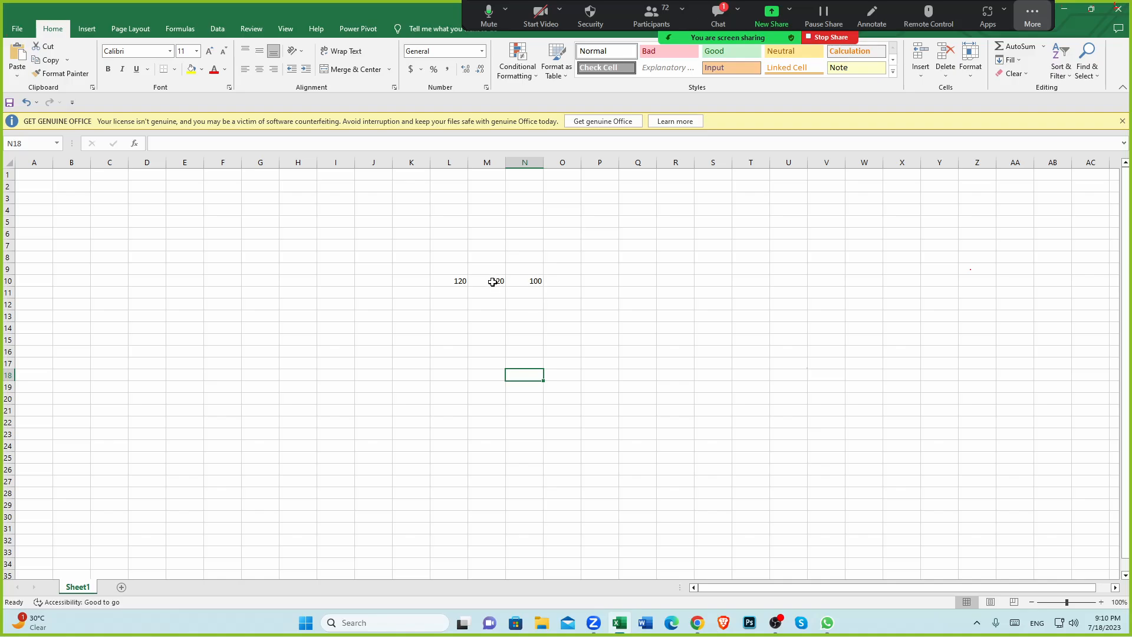
Step: Examine the value in cell L10 while switching between the workbook and the contact form
{"action": "left_click", "coordinate": [457, 281]}
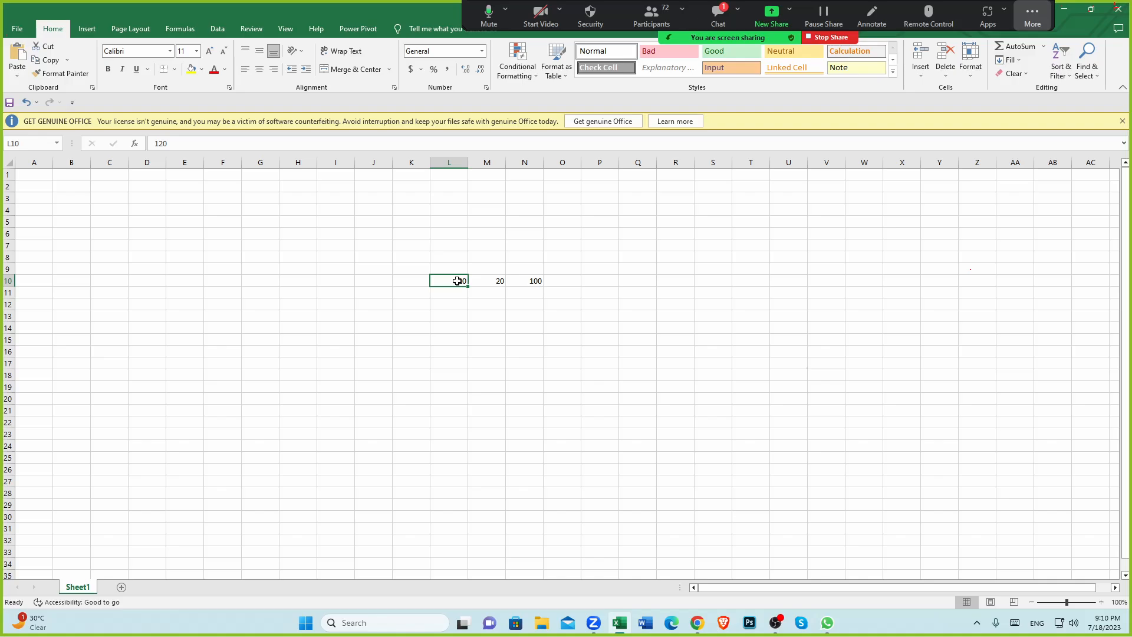
{"action": "left_click", "coordinate": [697, 622]}
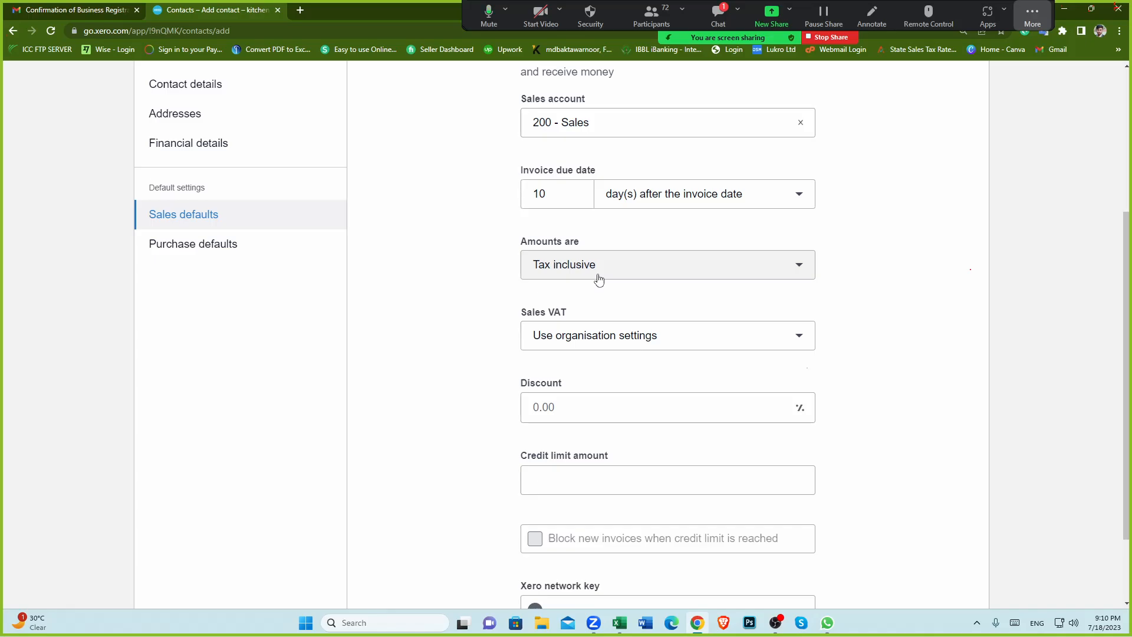
{"action": "left_click", "coordinate": [618, 623]}
{"action": "left_click", "coordinate": [454, 281]}
{"action": "left_click", "coordinate": [454, 306]}
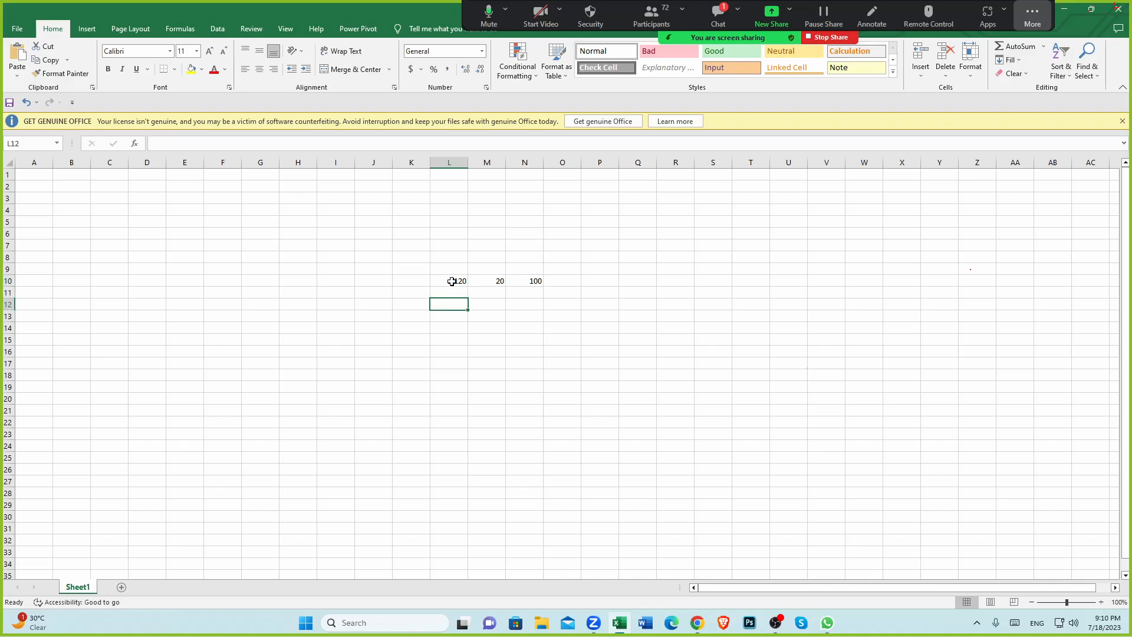
{"action": "left_click", "coordinate": [451, 281]}
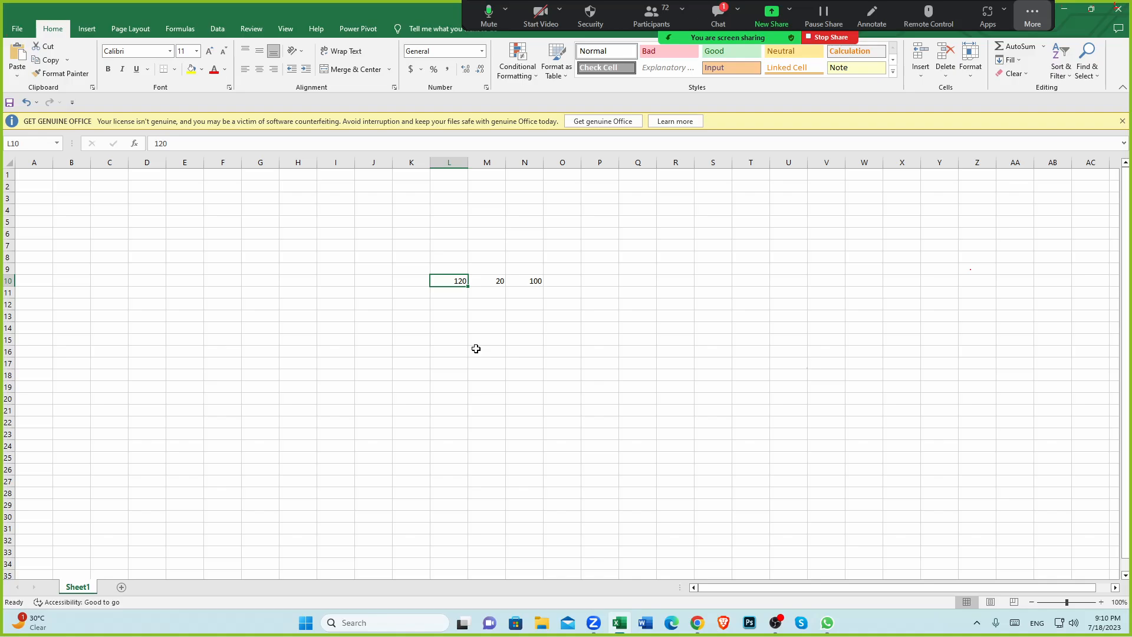
Step: Return to the contact form and set Amounts are to Tax exclusive
{"action": "left_click", "coordinate": [697, 623]}
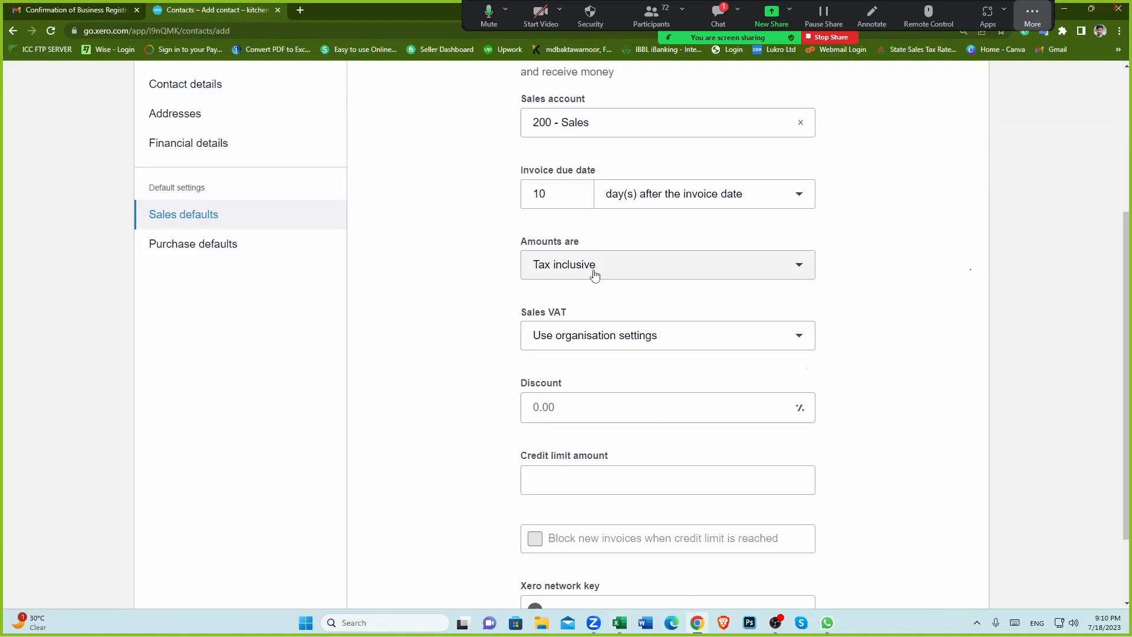
{"action": "left_click", "coordinate": [594, 272]}
{"action": "left_click", "coordinate": [592, 366]}
Step: Switch to the workbook and enter 100, 20 and 120 in cells L13, M13 and N13
{"action": "left_click", "coordinate": [619, 623]}
{"action": "left_click", "coordinate": [459, 313]}
{"action": "type", "text": "100"}
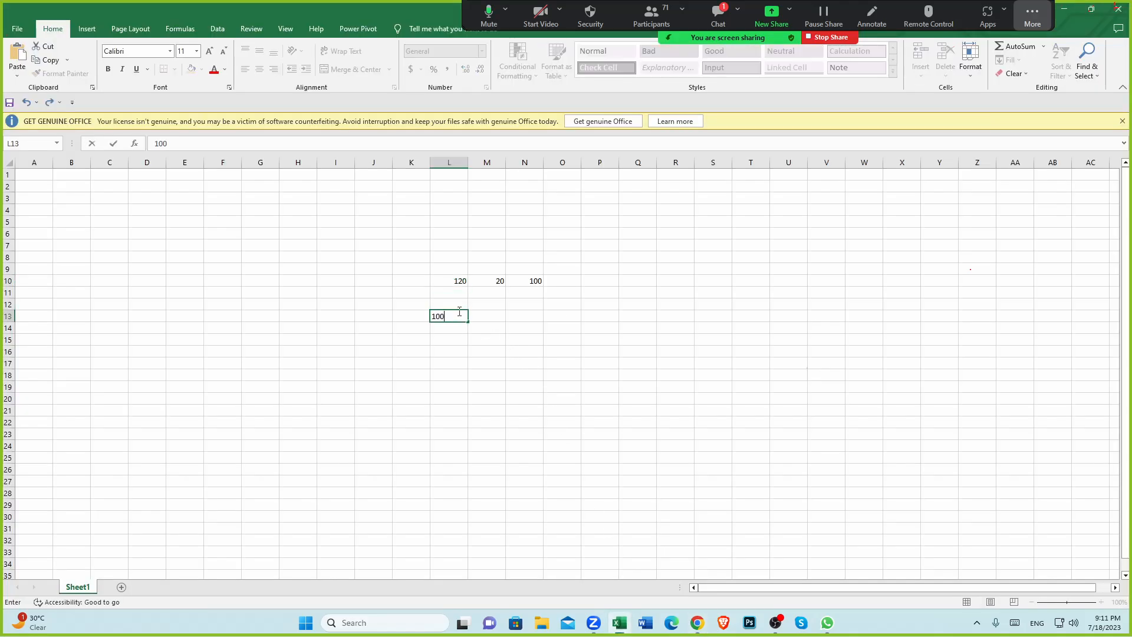
{"action": "left_click", "coordinate": [495, 319]}
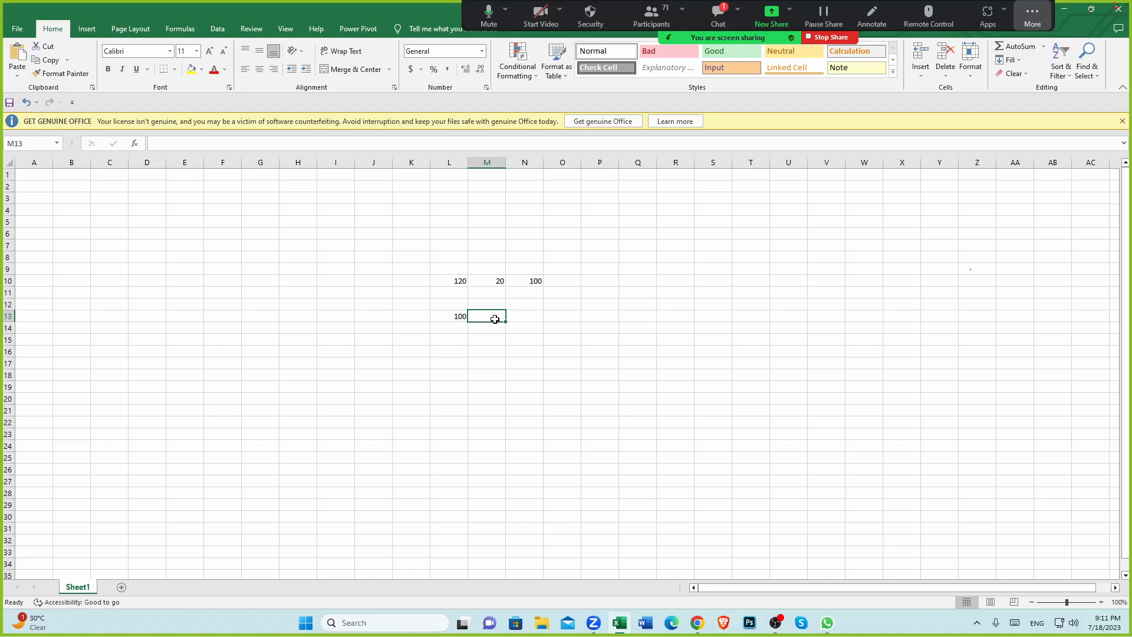
{"action": "type", "text": "20"}
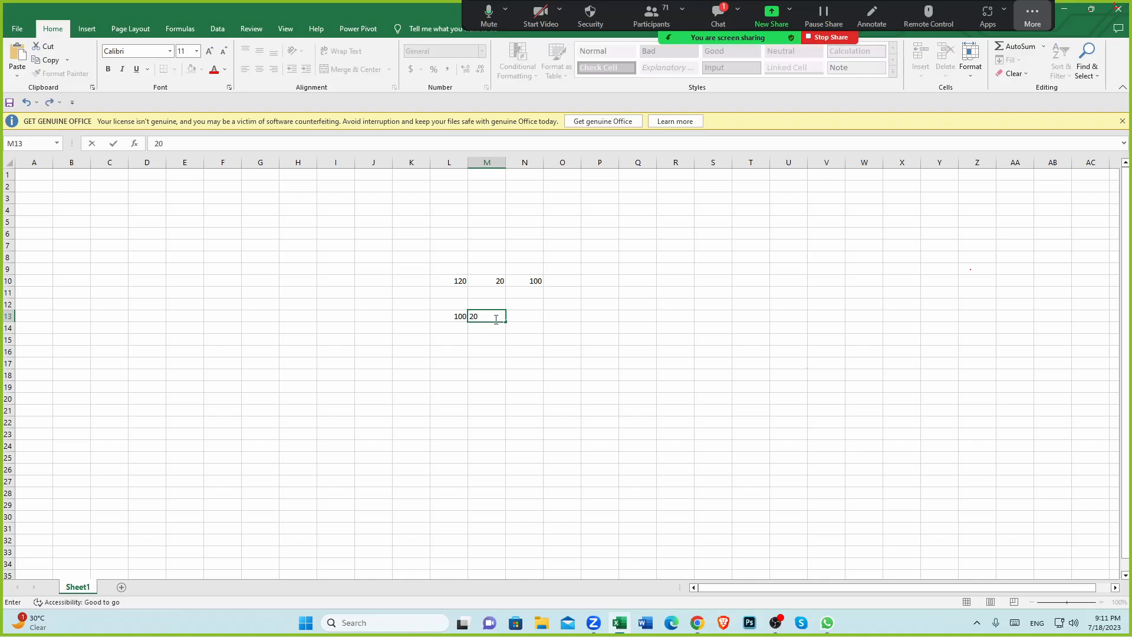
{"action": "left_click", "coordinate": [533, 315]}
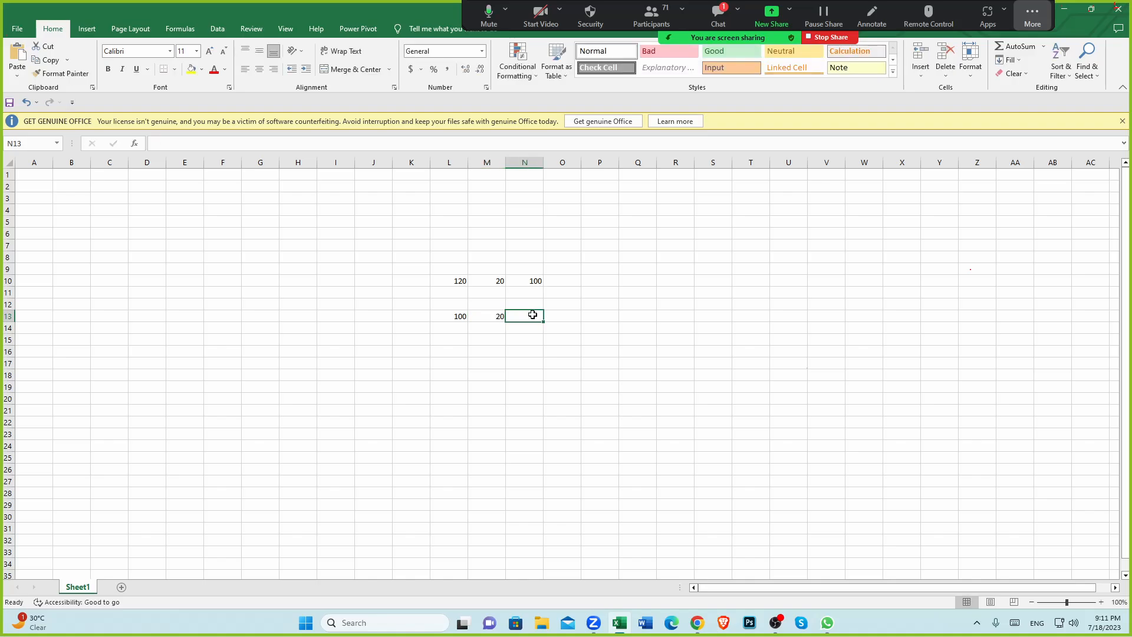
{"action": "type", "text": "120"}
{"action": "left_click", "coordinate": [481, 375]}
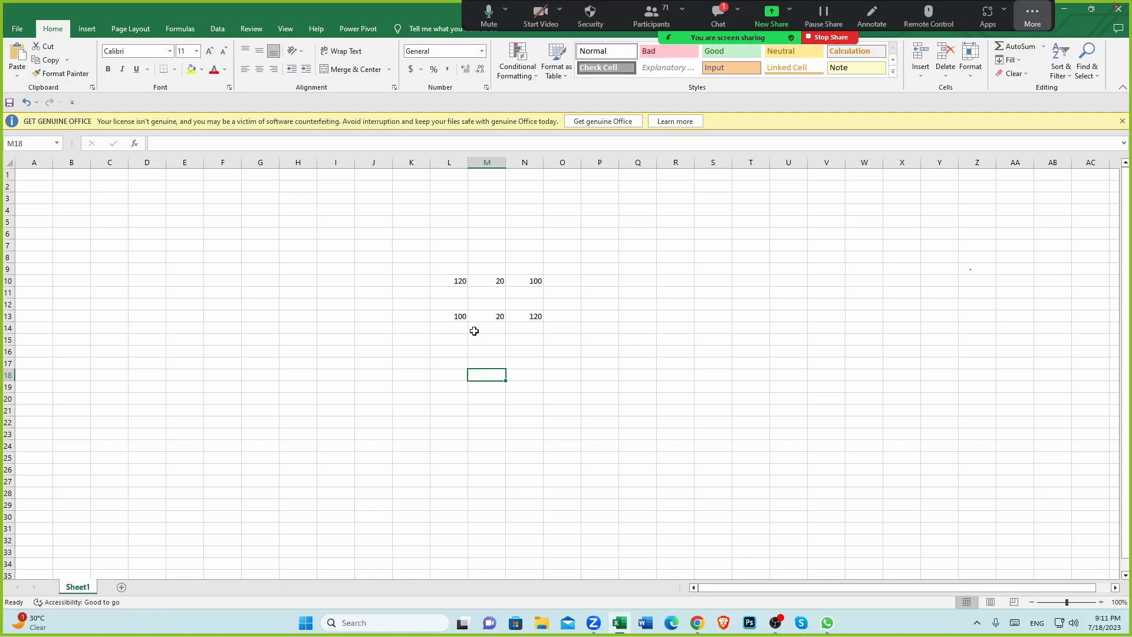
Step: Compare cells L10 and L13, then return to the contact form
{"action": "left_click", "coordinate": [463, 281]}
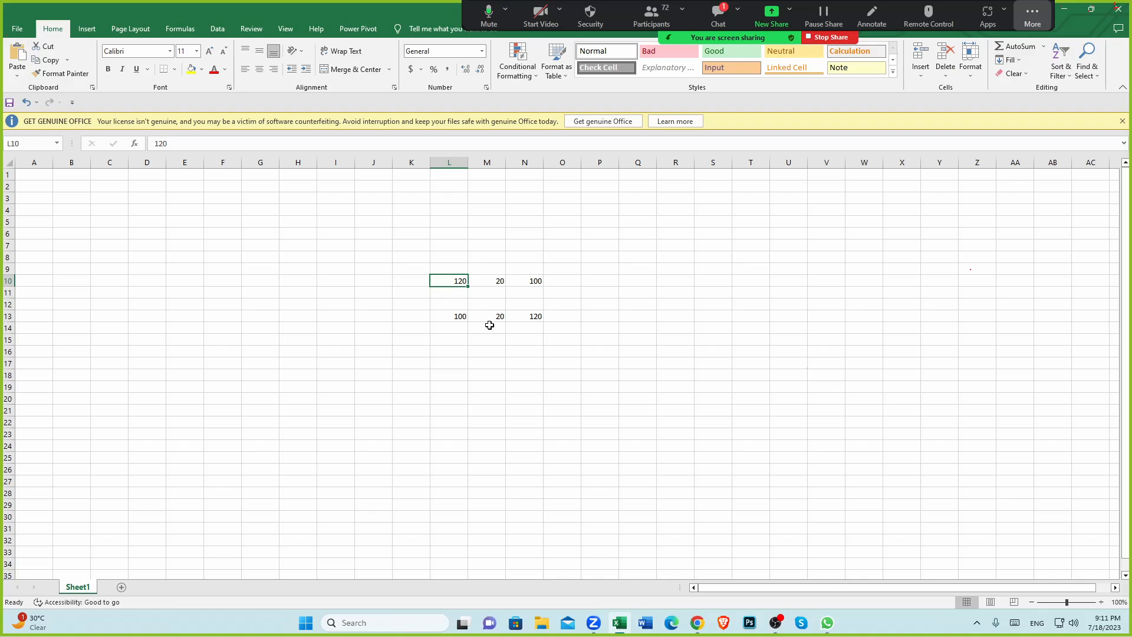
{"action": "left_click", "coordinate": [457, 317]}
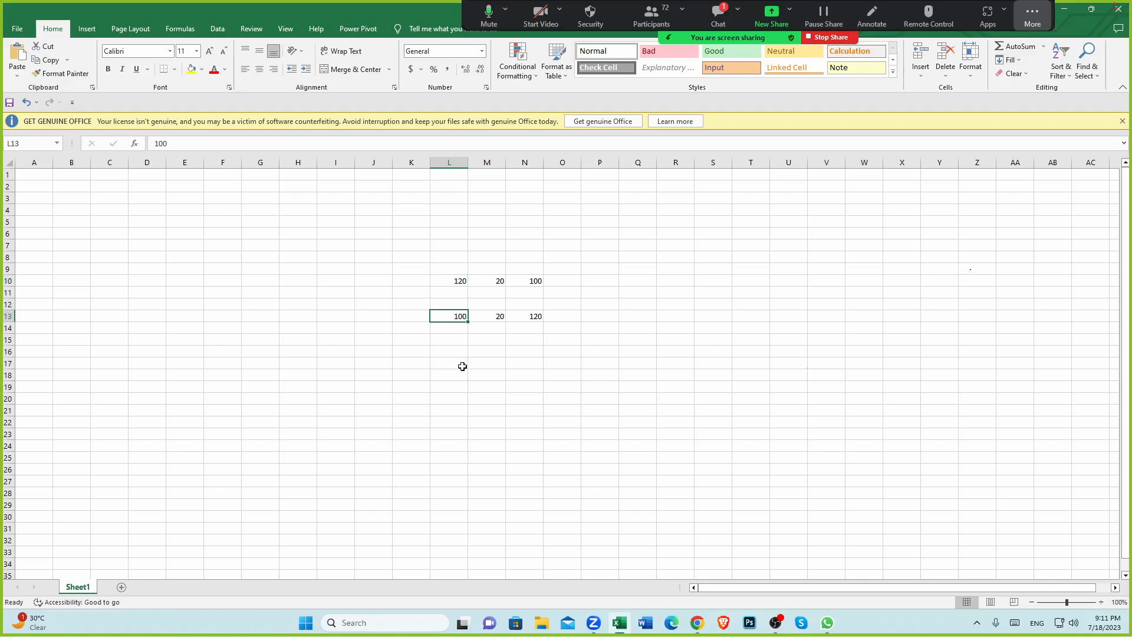
{"action": "left_click", "coordinate": [697, 622]}
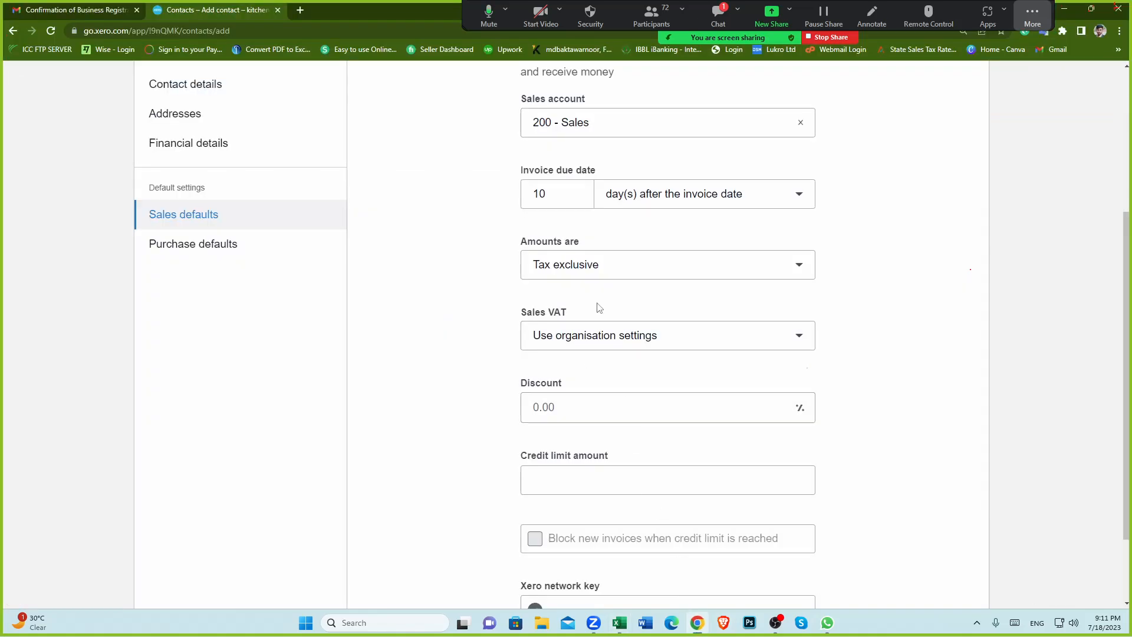
Step: Change the Amounts are setting in the sales defaults to Tax inclusive
{"action": "left_click", "coordinate": [800, 270]}
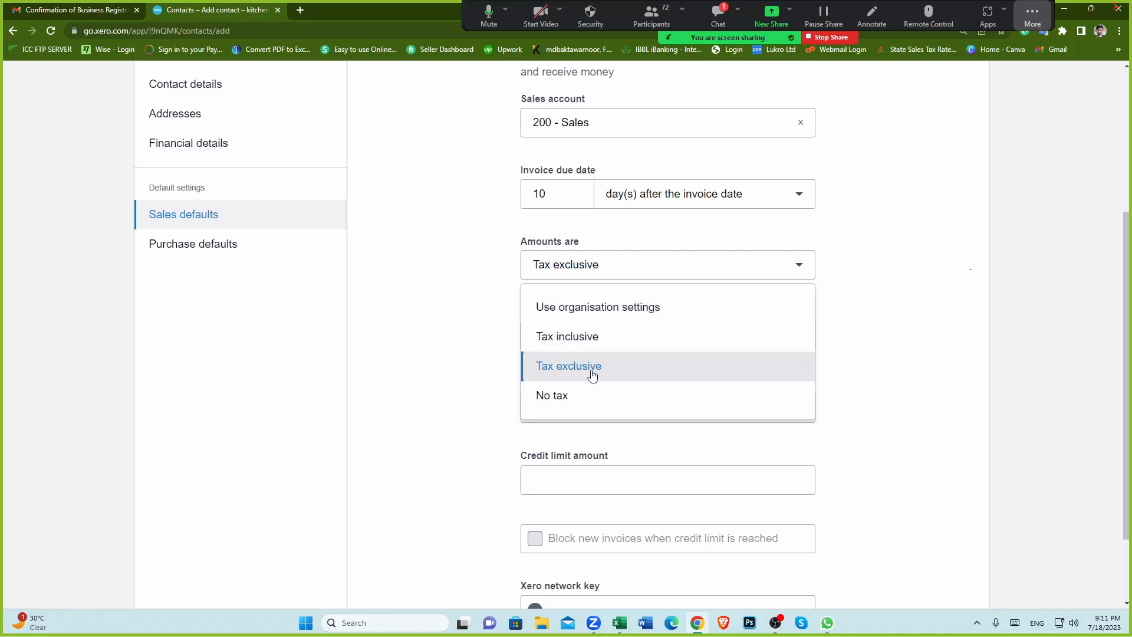
{"action": "left_click", "coordinate": [421, 316]}
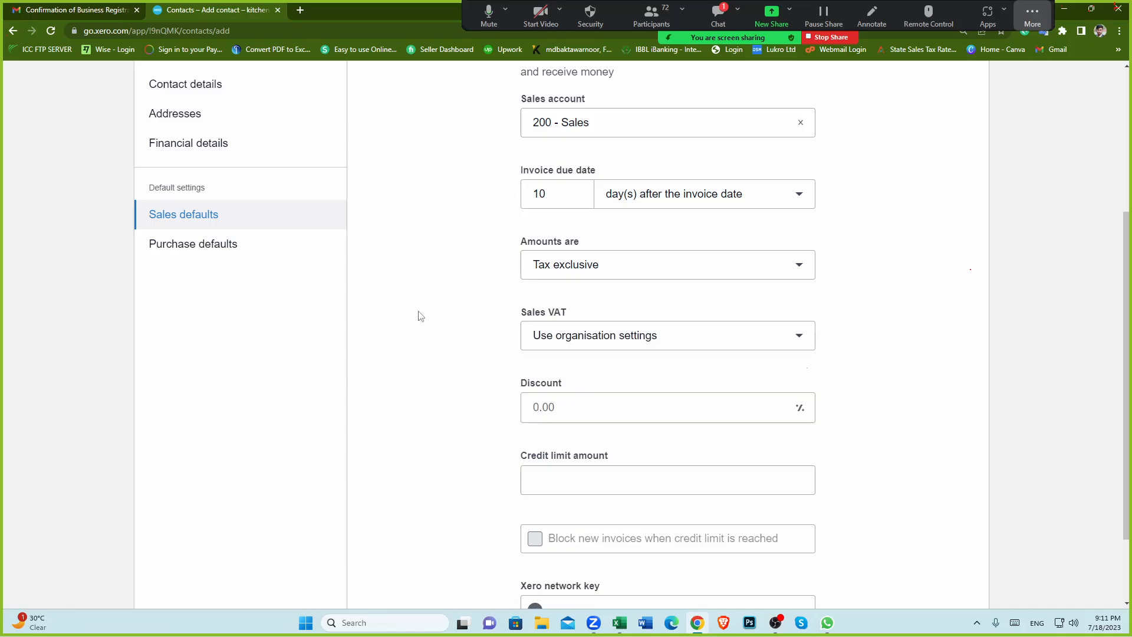
{"action": "left_click", "coordinate": [631, 263]}
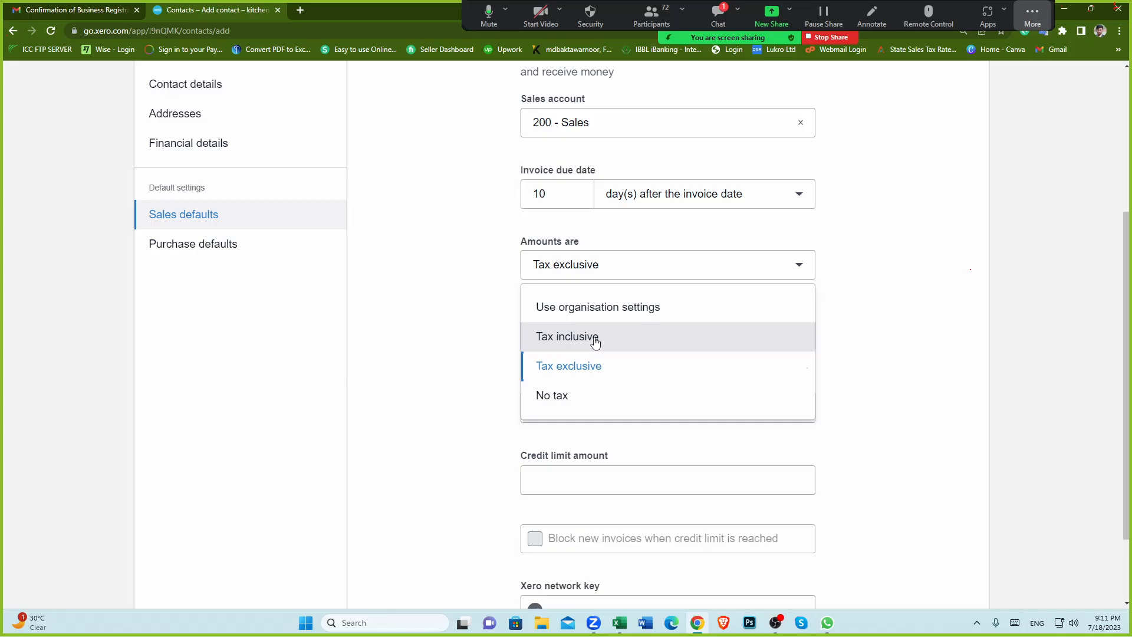
{"action": "left_click", "coordinate": [483, 334]}
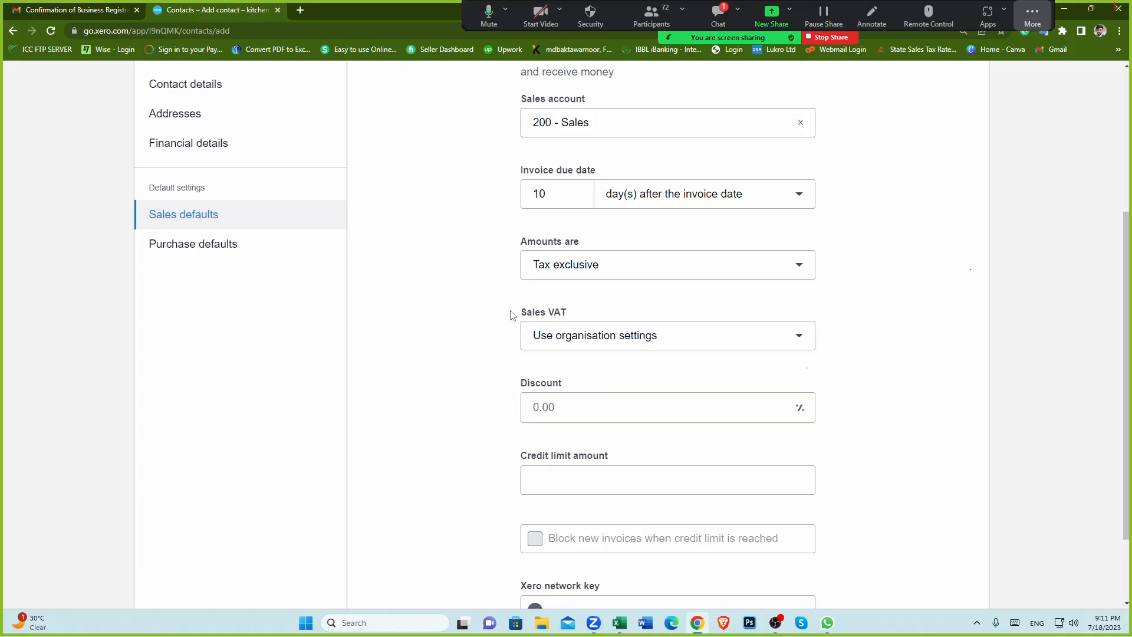
{"action": "left_click", "coordinate": [599, 271]}
Step: Set the Sales VAT for the contact to 20% (VAT on Income)
{"action": "scroll", "coordinate": [470, 325], "scroll_direction": "down", "scroll_amount": 1}
{"action": "left_click", "coordinate": [800, 284]}
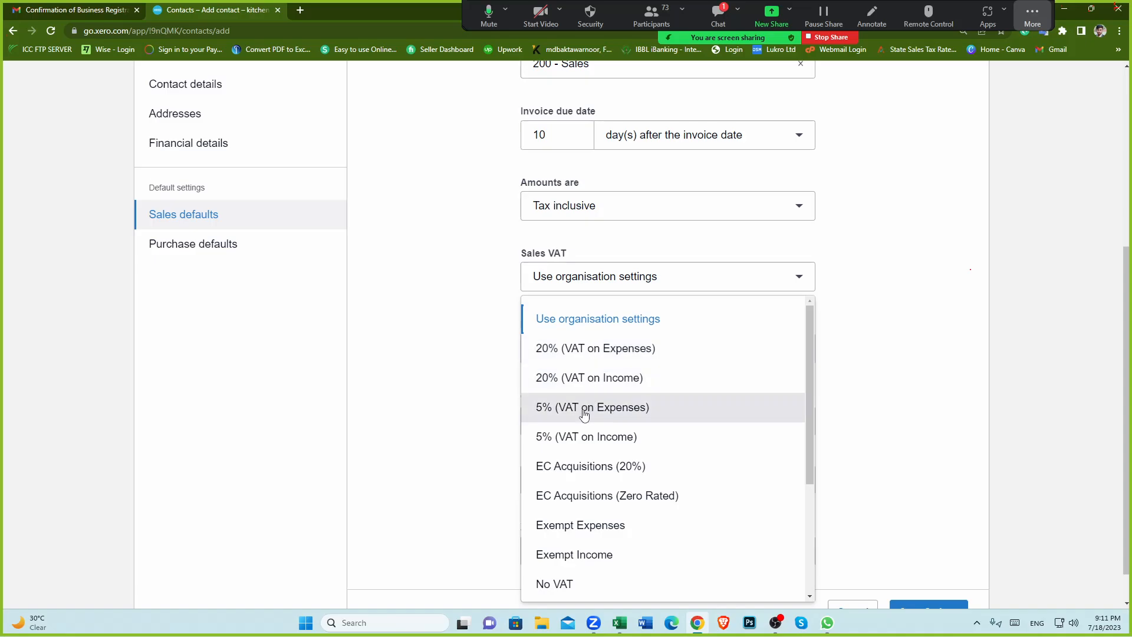
{"action": "scroll", "coordinate": [586, 535], "scroll_direction": "down", "scroll_amount": 3}
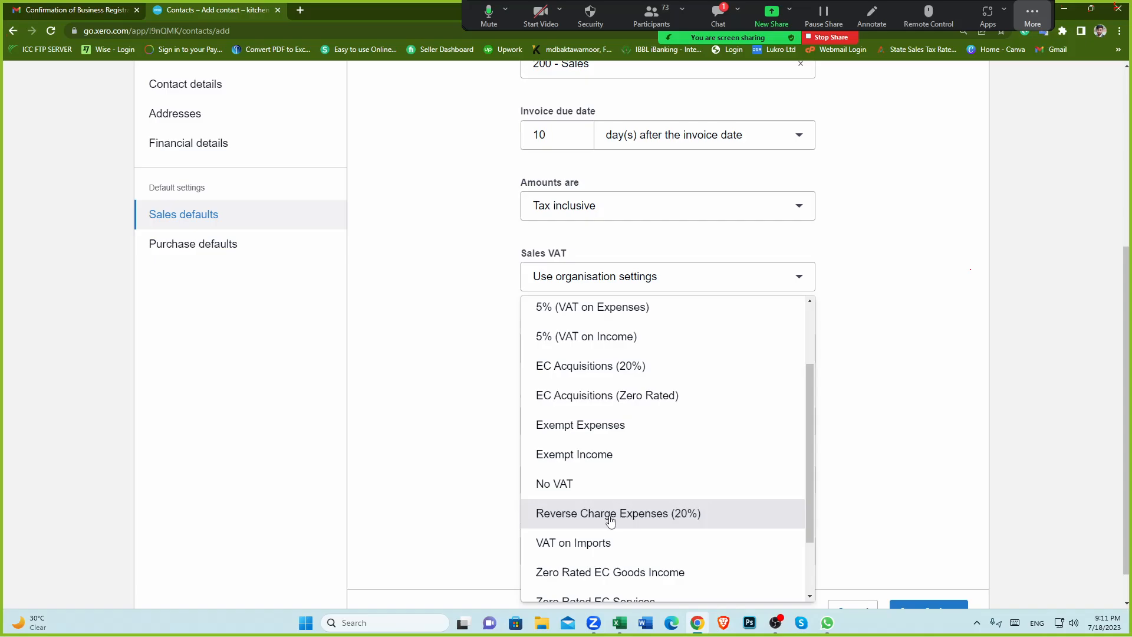
{"action": "scroll", "coordinate": [608, 516], "scroll_direction": "up", "scroll_amount": 3}
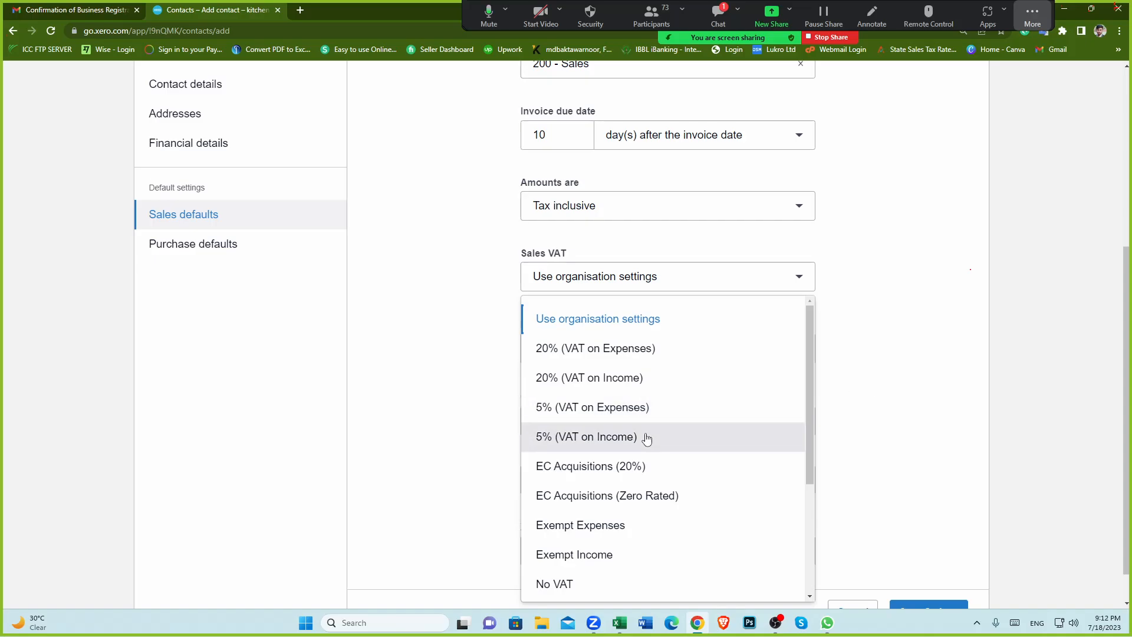
{"action": "left_click", "coordinate": [907, 336]}
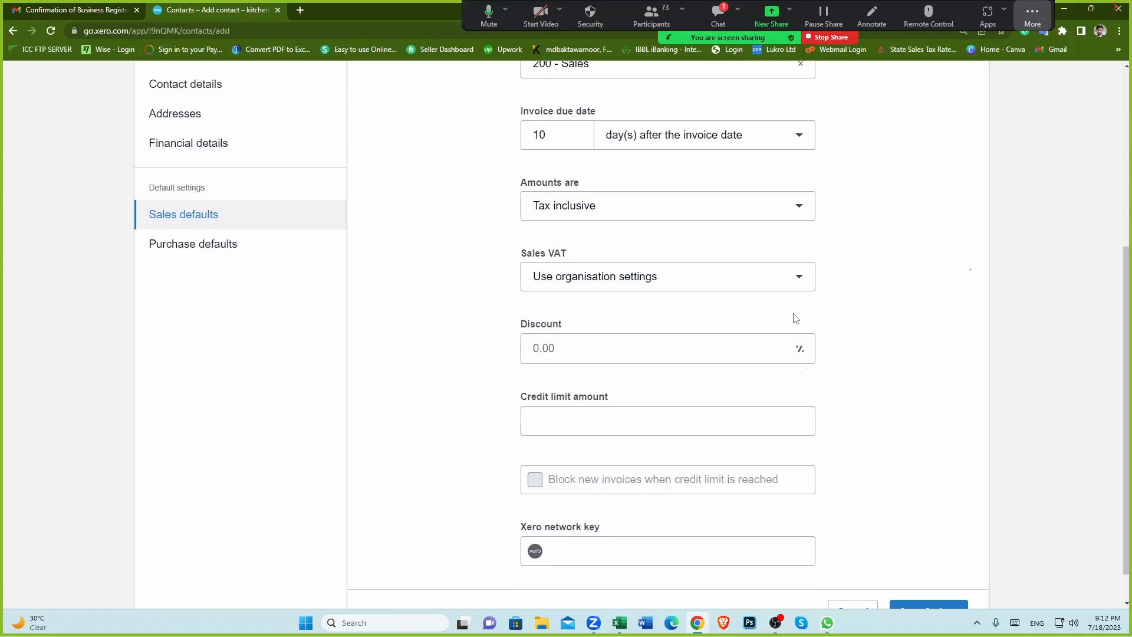
{"action": "left_click", "coordinate": [799, 279]}
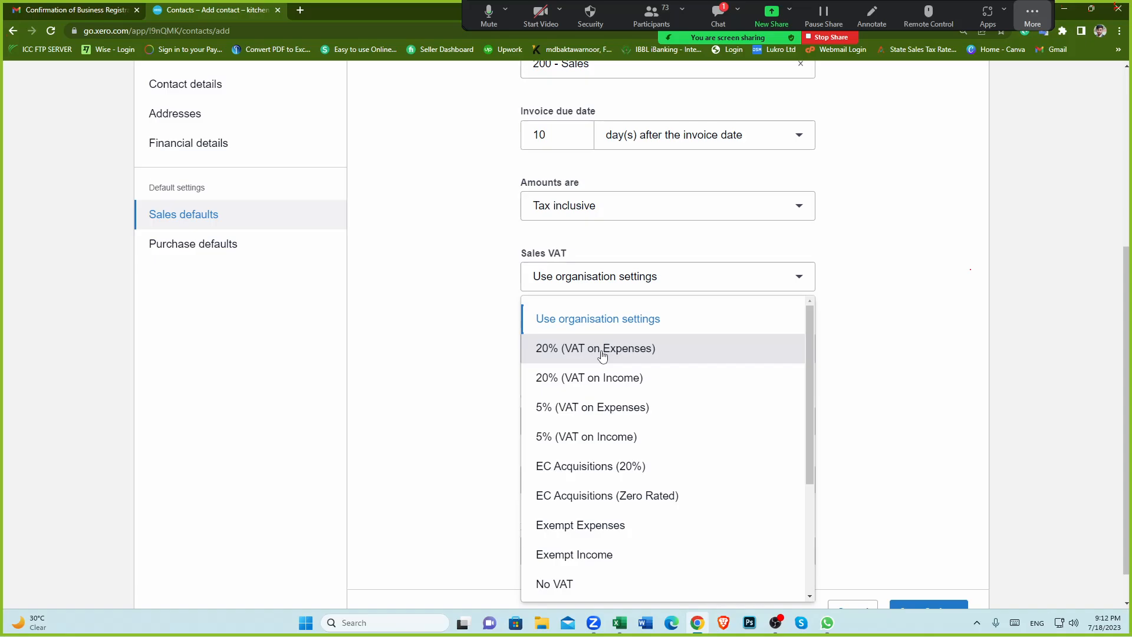
{"action": "left_click", "coordinate": [609, 382]}
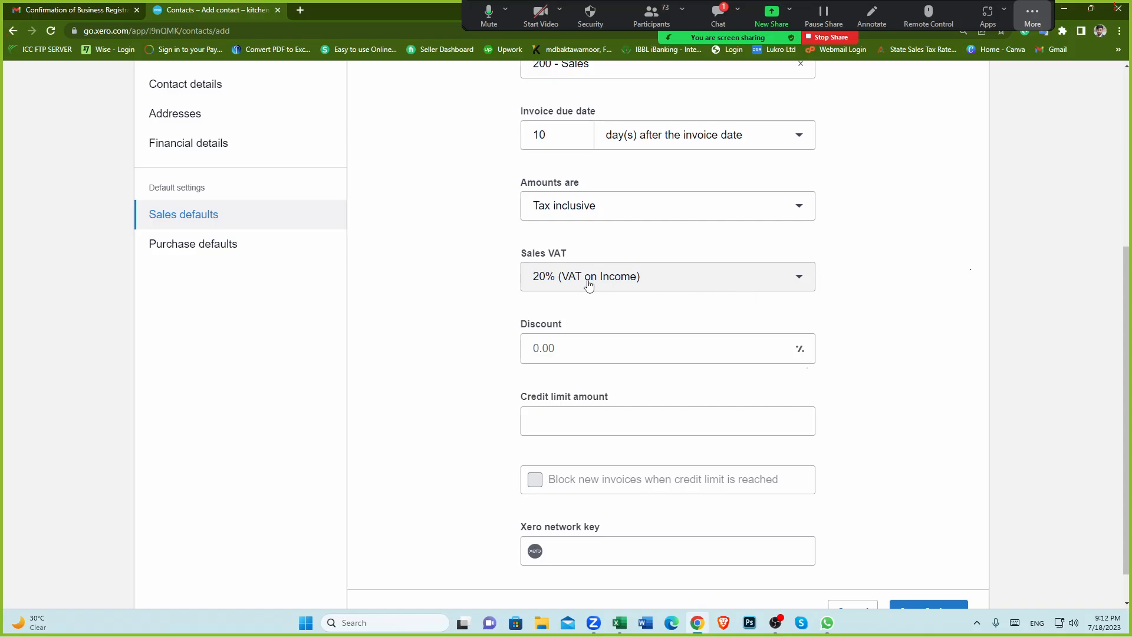
{"action": "left_click", "coordinate": [800, 279]}
{"action": "left_click", "coordinate": [622, 381]}
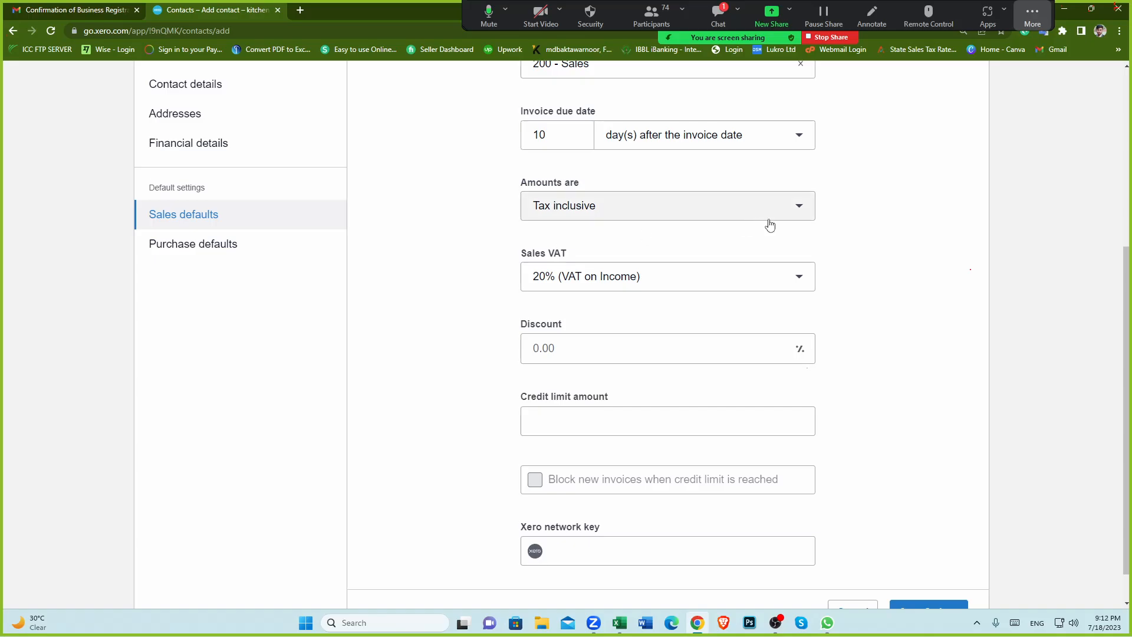
Step: Save and close the new test customer contact
{"action": "scroll", "coordinate": [891, 480], "scroll_direction": "down", "scroll_amount": 2}
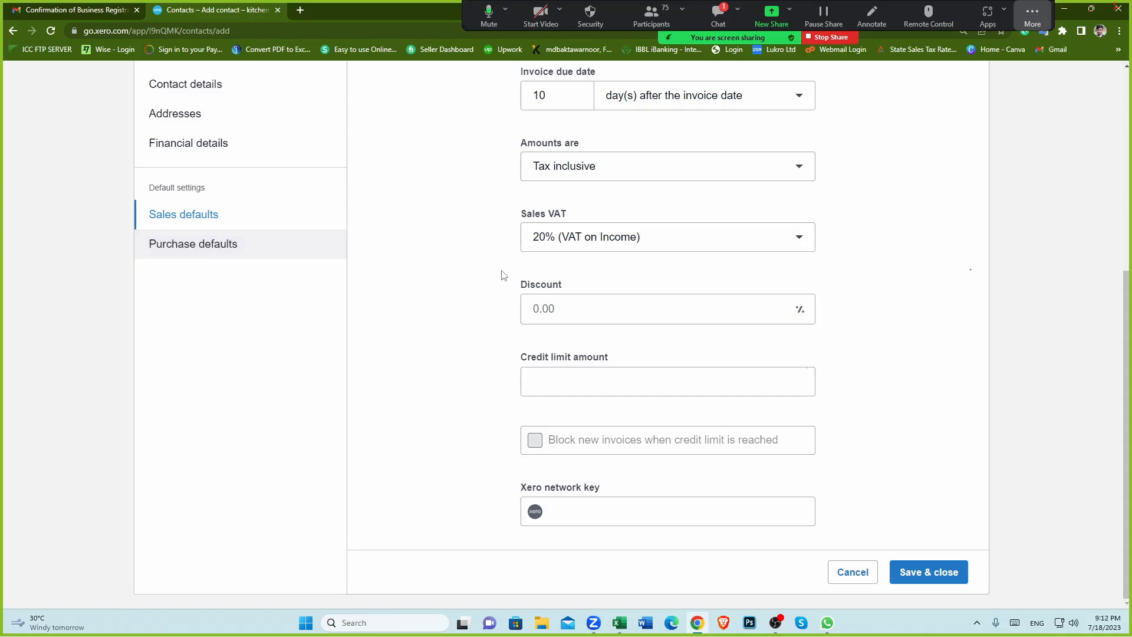
{"action": "left_click", "coordinate": [947, 584]}
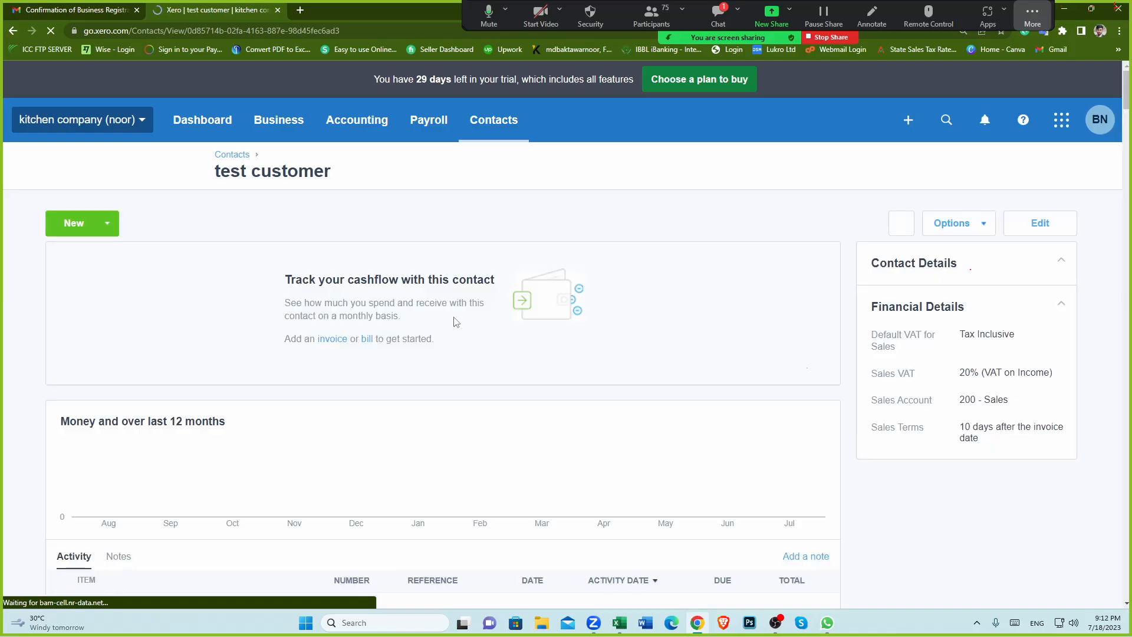
Step: Review the contact's financial details, highlighting the default VAT, sales VAT, account and terms entries
{"action": "scroll", "coordinate": [974, 258], "scroll_direction": "down", "scroll_amount": 2}
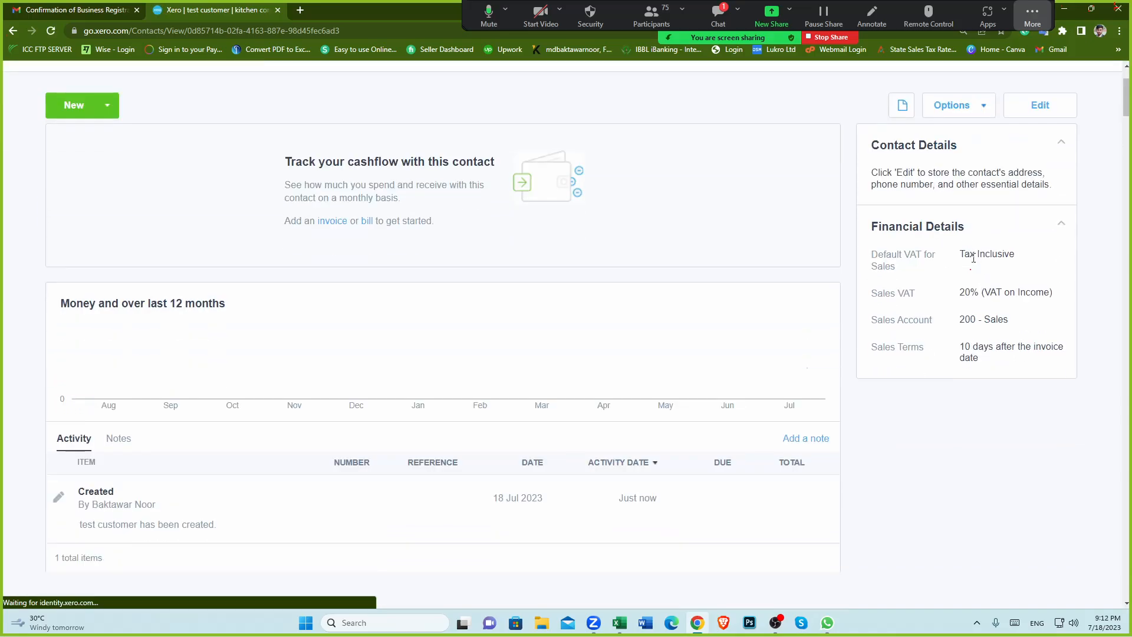
{"action": "left_click_drag", "start_coordinate": [959, 255], "coordinate": [1035, 257]}
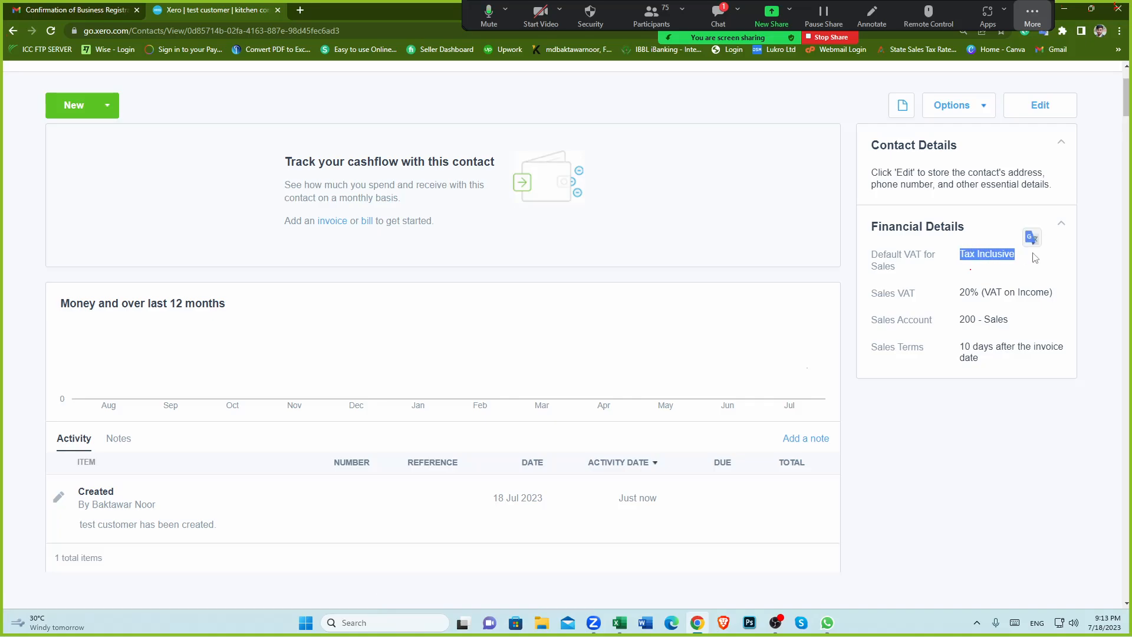
{"action": "left_click_drag", "start_coordinate": [959, 292], "coordinate": [1048, 292]}
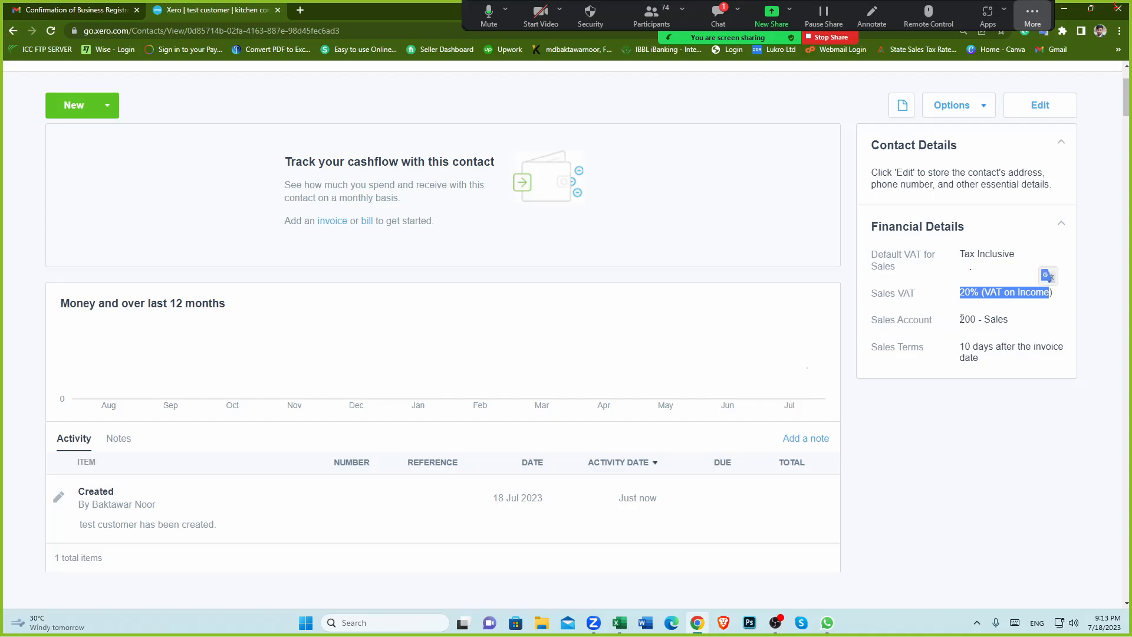
{"action": "left_click_drag", "start_coordinate": [962, 319], "coordinate": [1019, 324]}
{"action": "left_click", "coordinate": [940, 367]}
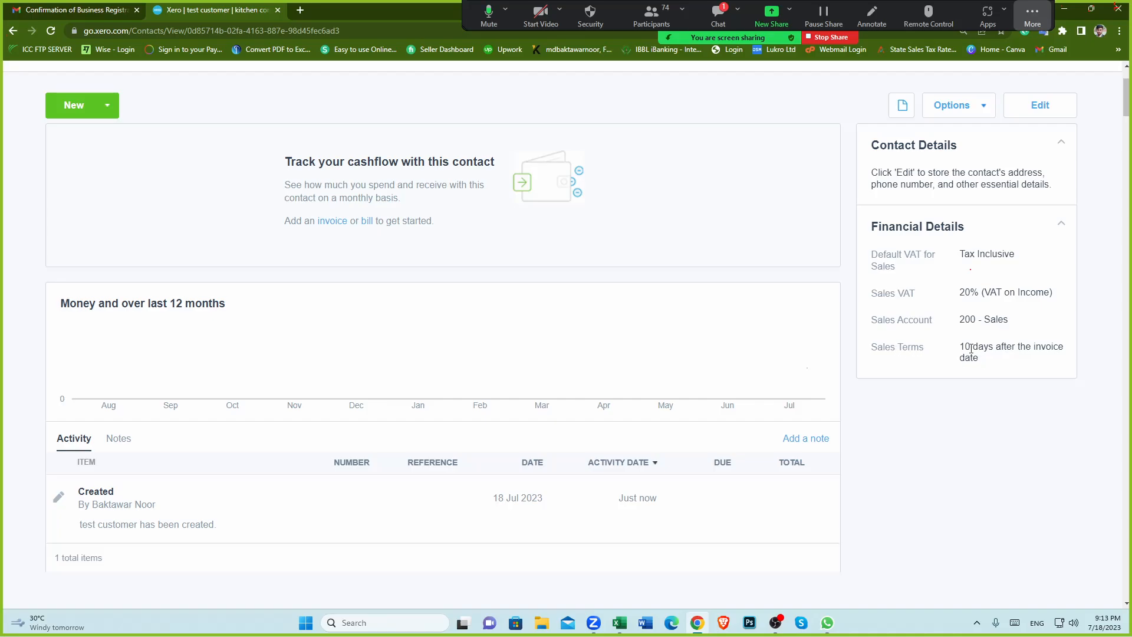
{"action": "scroll", "coordinate": [585, 362], "scroll_direction": "up", "scroll_amount": 2}
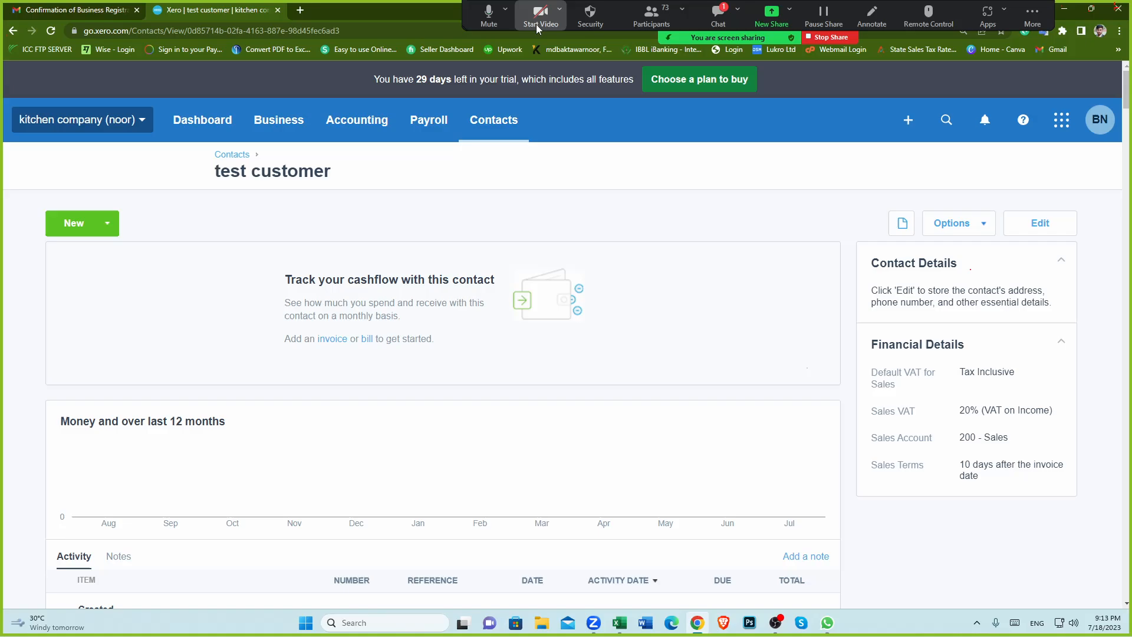
{"action": "left_click", "coordinate": [485, 17]}
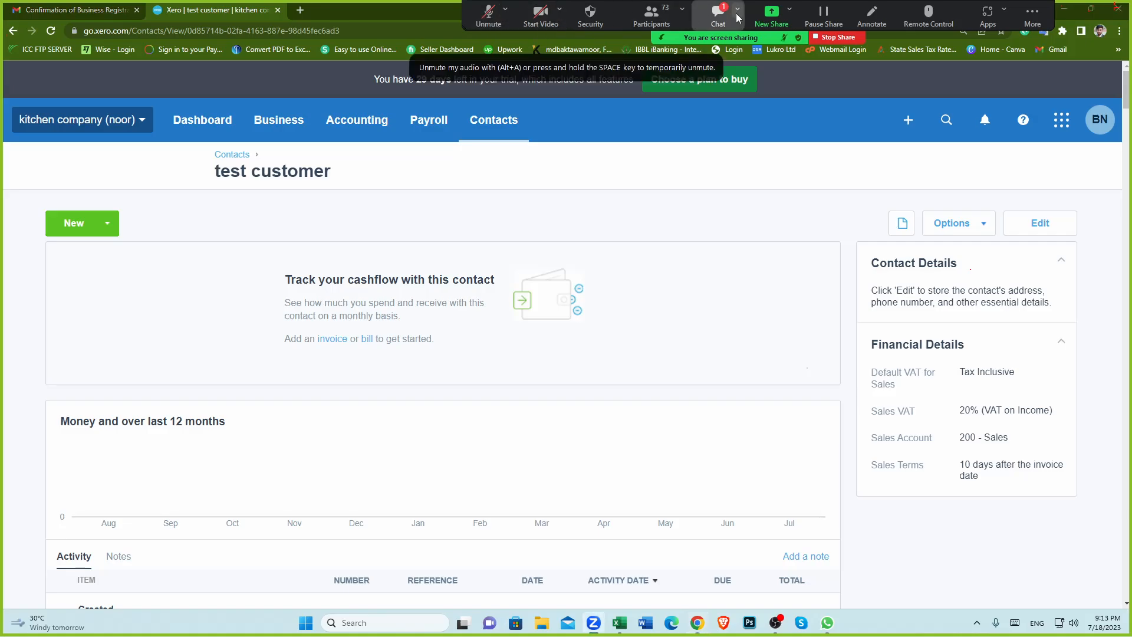
{"action": "left_click", "coordinate": [837, 36]}
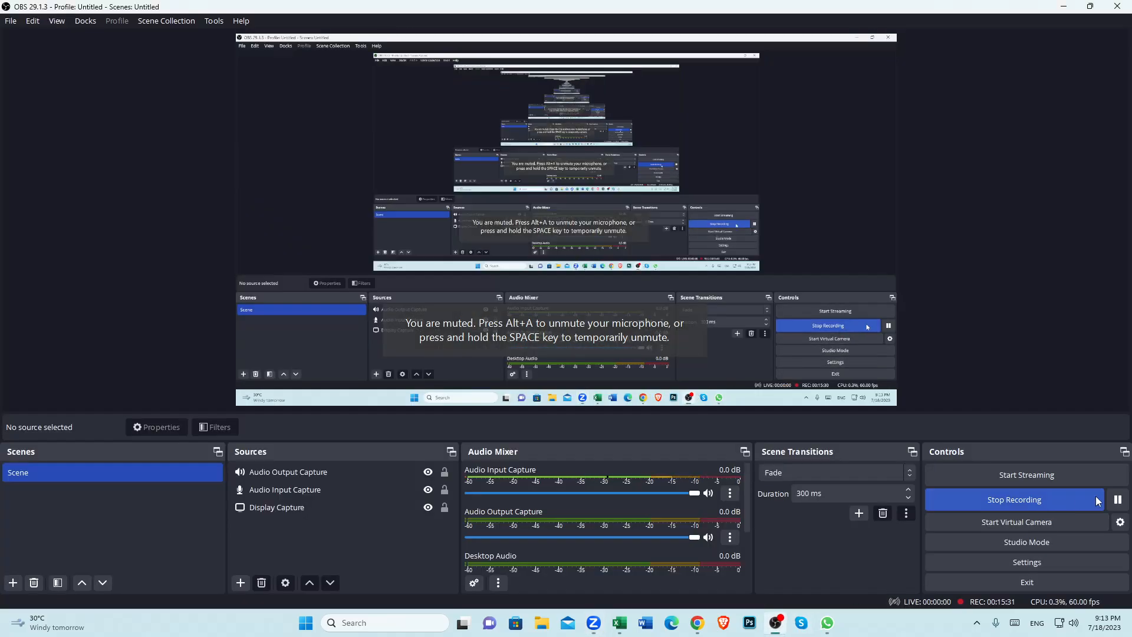
{"action": "left_click", "coordinate": [697, 622]}
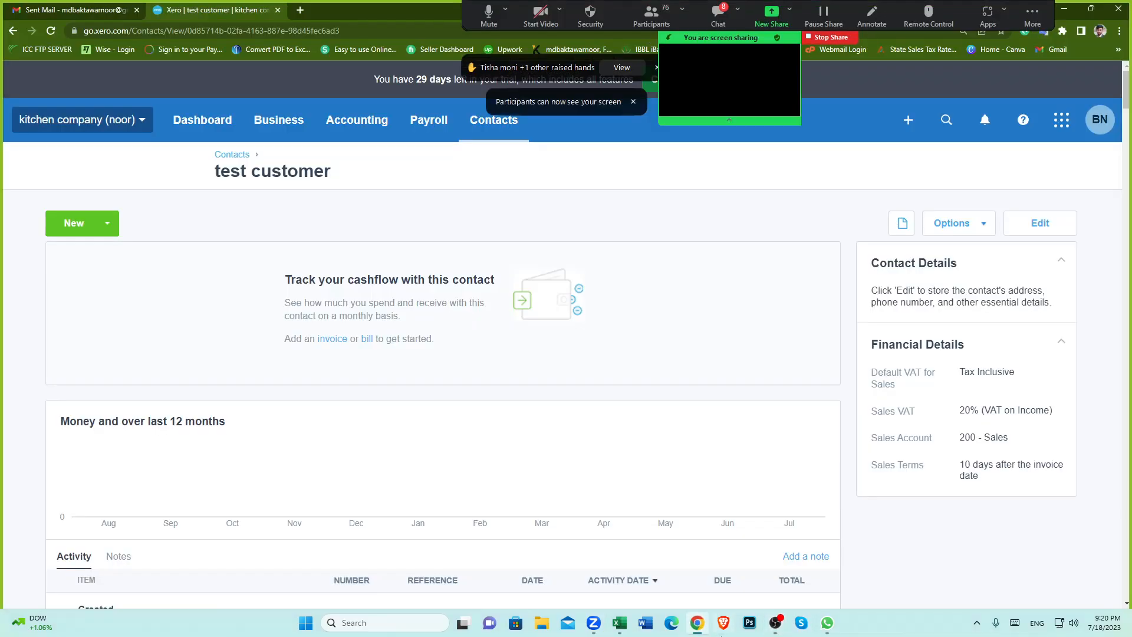
{"action": "scroll", "coordinate": [670, 379], "scroll_direction": "down", "scroll_amount": 1}
{"action": "scroll", "coordinate": [696, 312], "scroll_direction": "up", "scroll_amount": 1}
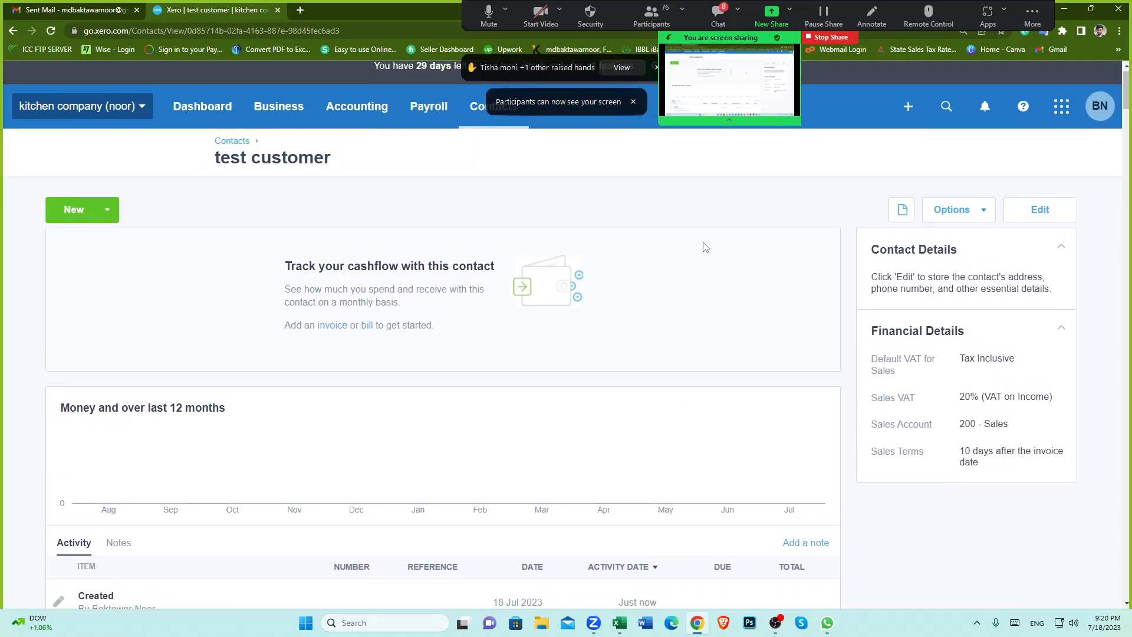
{"action": "scroll", "coordinate": [720, 346], "scroll_direction": "down", "scroll_amount": 2}
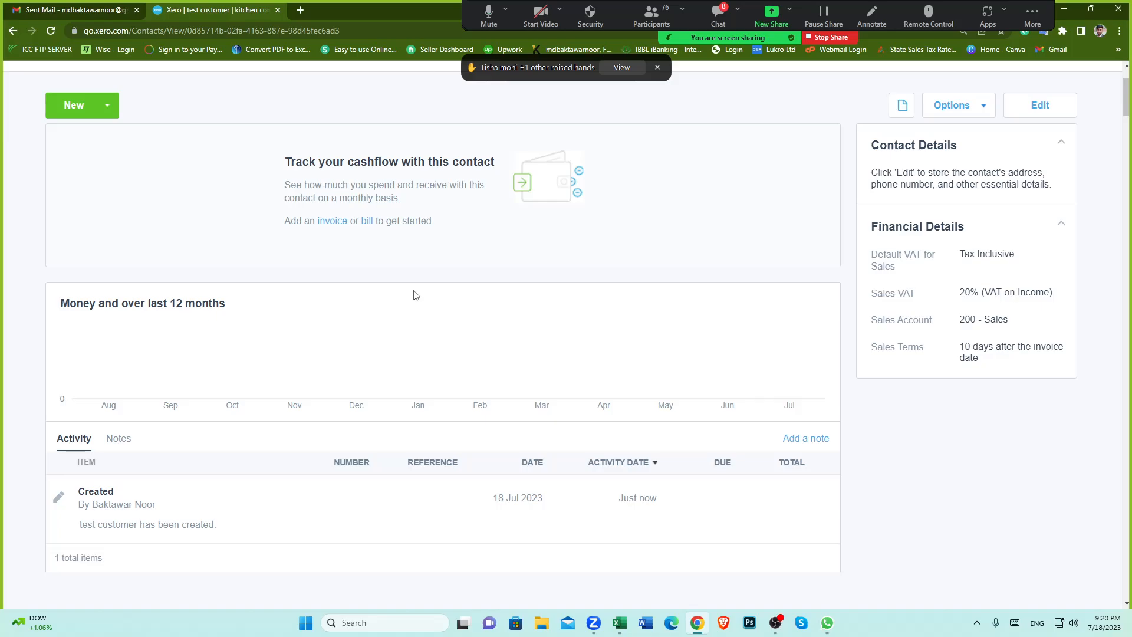
{"action": "scroll", "coordinate": [588, 369], "scroll_direction": "up", "scroll_amount": 2}
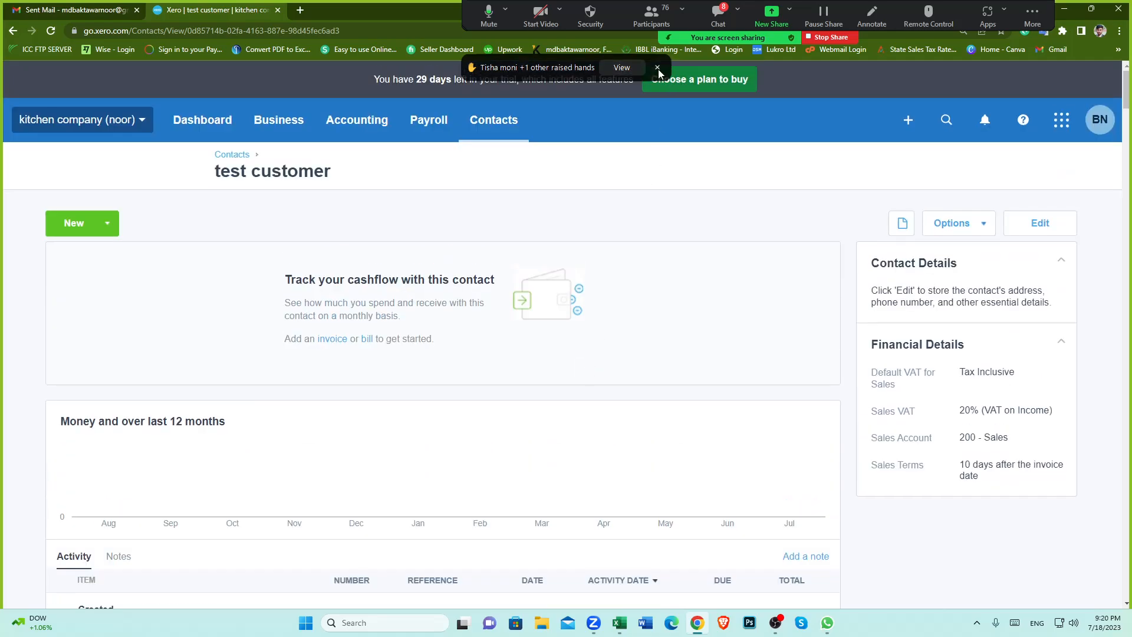
{"action": "left_click", "coordinate": [658, 69]}
{"action": "scroll", "coordinate": [379, 326], "scroll_direction": "down", "scroll_amount": 3}
{"action": "scroll", "coordinate": [389, 332], "scroll_direction": "up", "scroll_amount": 3}
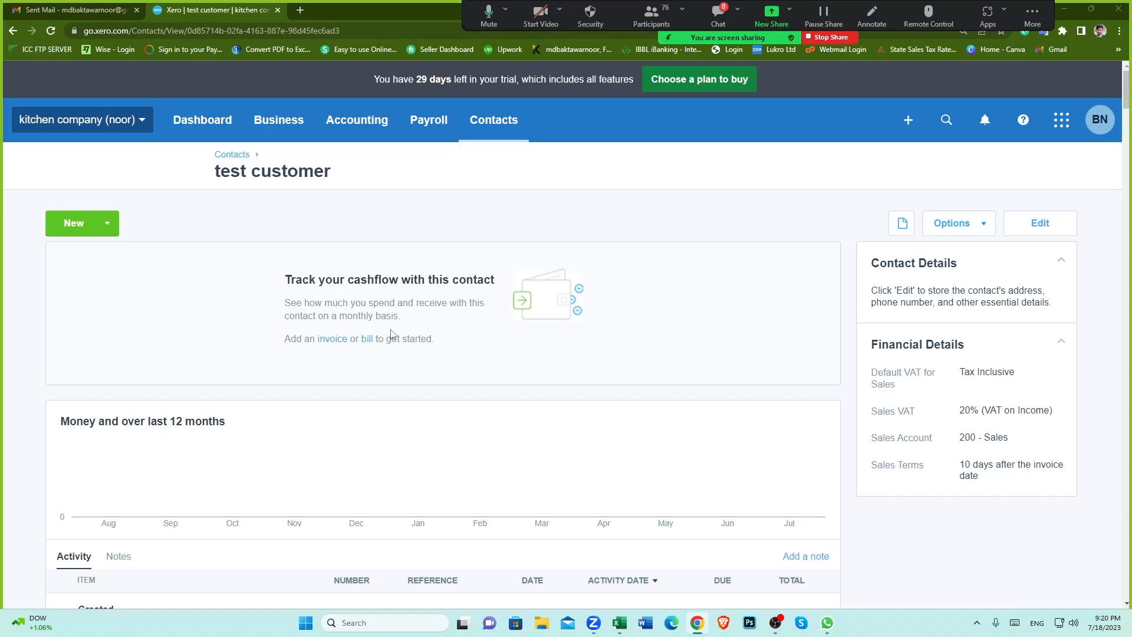
{"action": "scroll", "coordinate": [546, 430], "scroll_direction": "down", "scroll_amount": 1}
{"action": "scroll", "coordinate": [425, 409], "scroll_direction": "up", "scroll_amount": 1}
{"action": "scroll", "coordinate": [346, 450], "scroll_direction": "down", "scroll_amount": 6}
{"action": "scroll", "coordinate": [346, 450], "scroll_direction": "up", "scroll_amount": 6}
Step: Open a new browser tab and search Google for alm studio limited at uk
{"action": "left_click", "coordinate": [300, 10]}
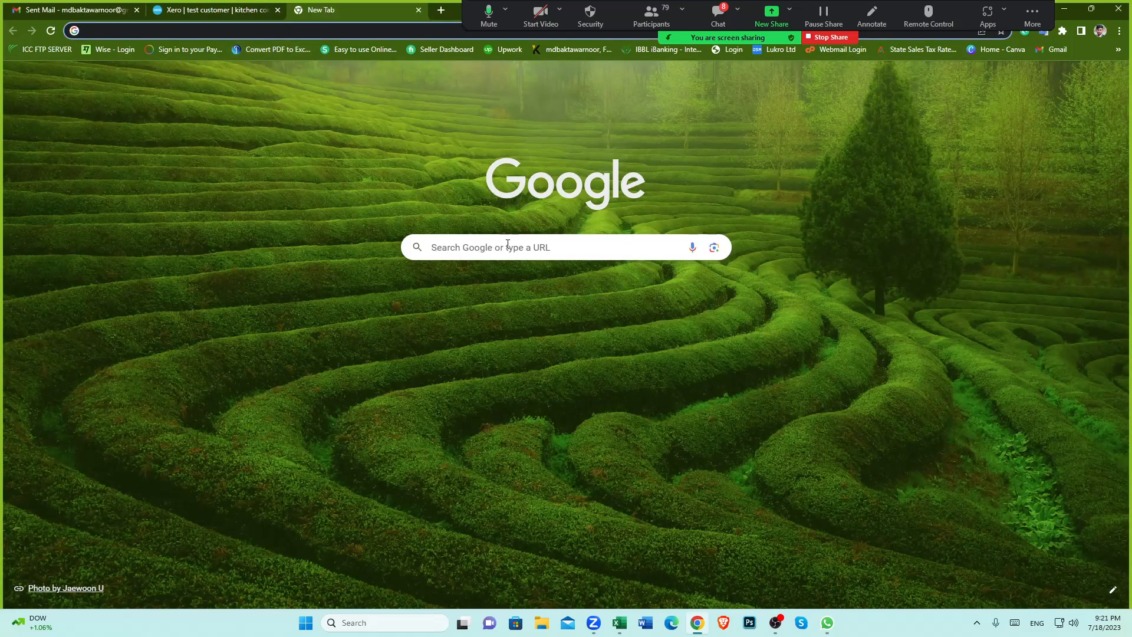
{"action": "left_click", "coordinate": [543, 253]}
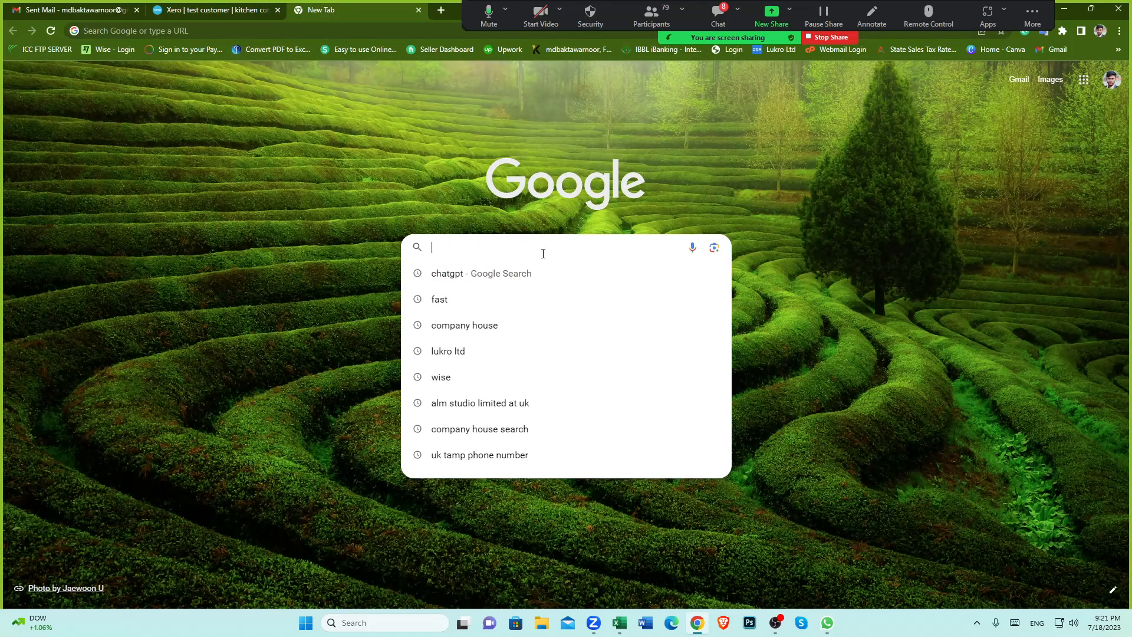
{"action": "type", "text": "alm"}
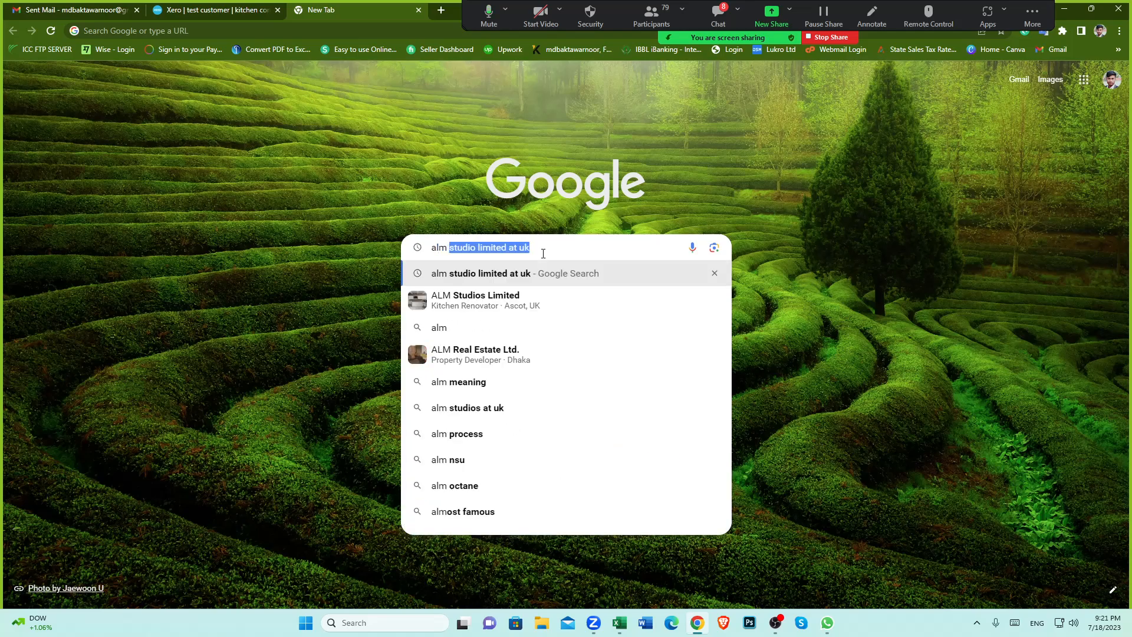
{"action": "key", "text": "Return"}
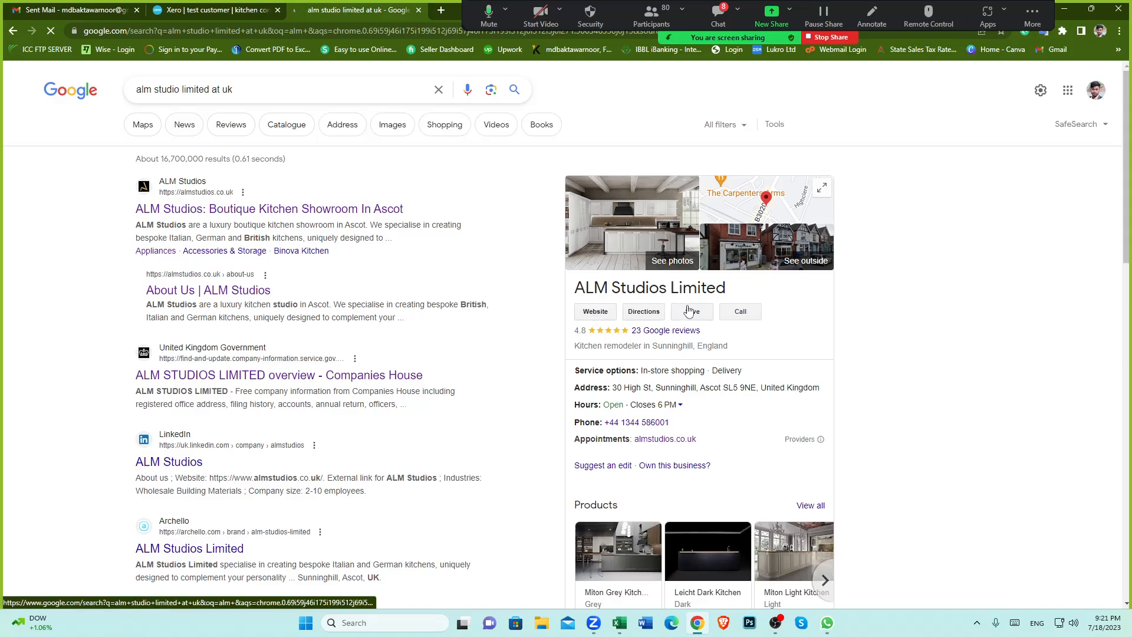
Step: Open the ALM Studios Limited website from the search results and browse its homepage
{"action": "left_click", "coordinate": [594, 311]}
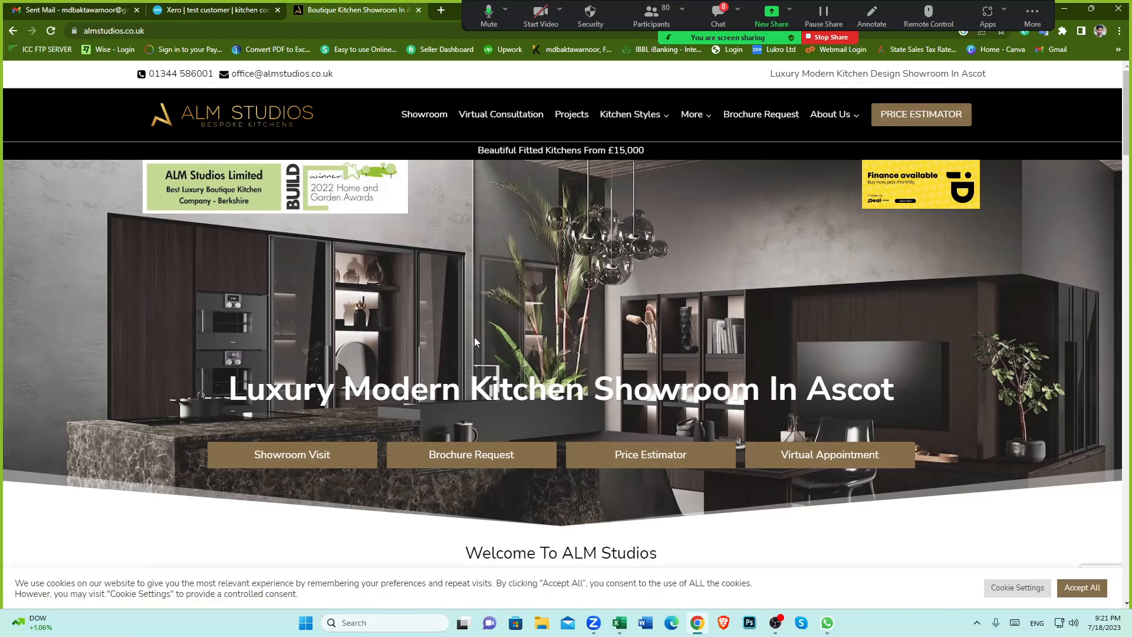
{"action": "scroll", "coordinate": [560, 381], "scroll_direction": "down", "scroll_amount": 1}
{"action": "scroll", "coordinate": [560, 381], "scroll_direction": "down", "scroll_amount": 7}
{"action": "scroll", "coordinate": [566, 344], "scroll_direction": "up", "scroll_amount": 8}
{"action": "mouse_move", "coordinate": [596, 133]}
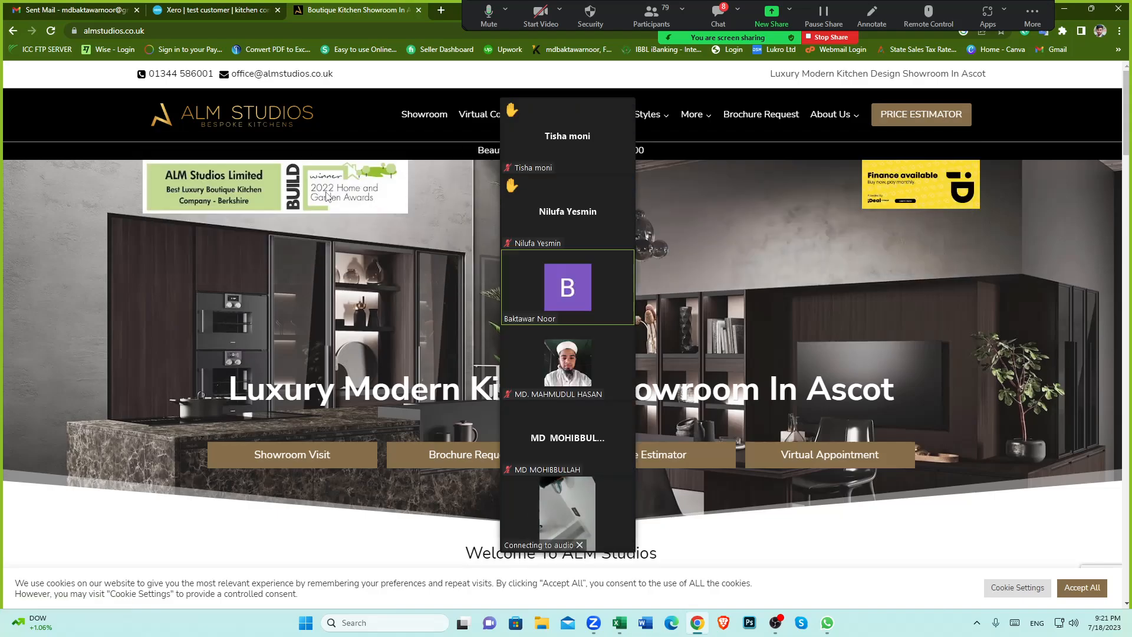
{"action": "mouse_move", "coordinate": [527, 507]}
{"action": "left_click", "coordinate": [624, 485]}
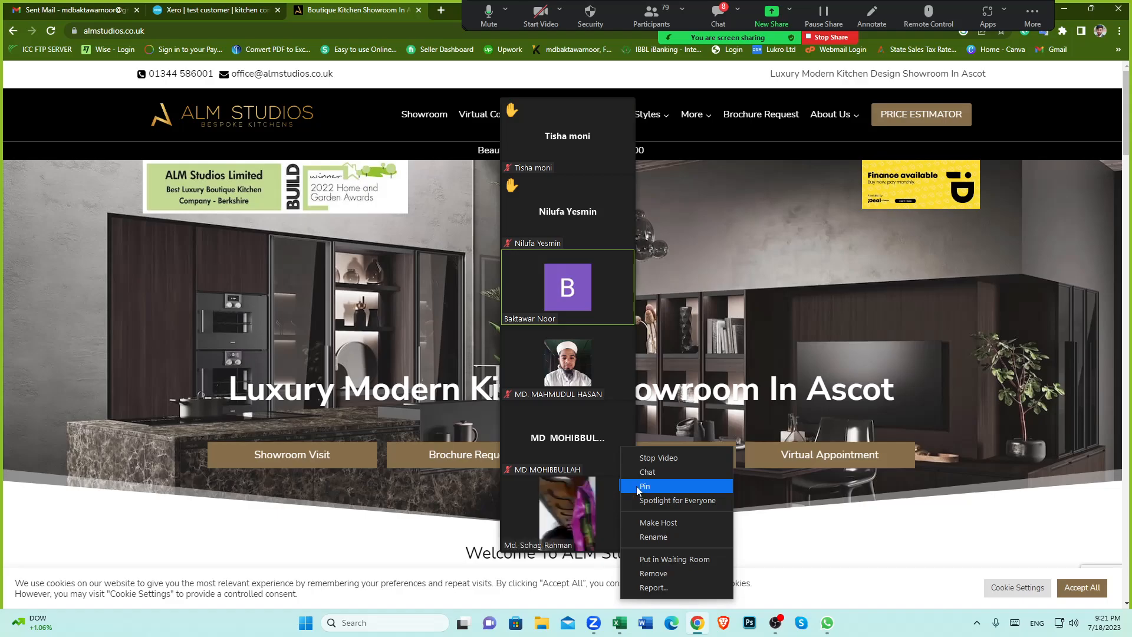
{"action": "left_click", "coordinate": [670, 461]}
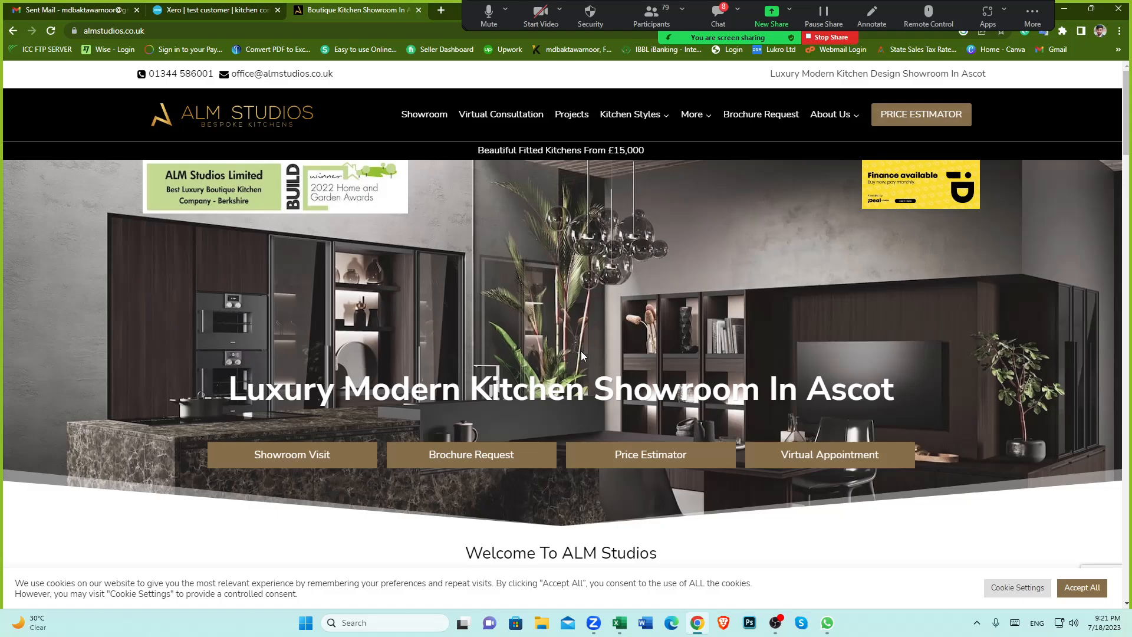
Step: Return to the test customer contact page in Xero
{"action": "mouse_move", "coordinate": [643, 117]}
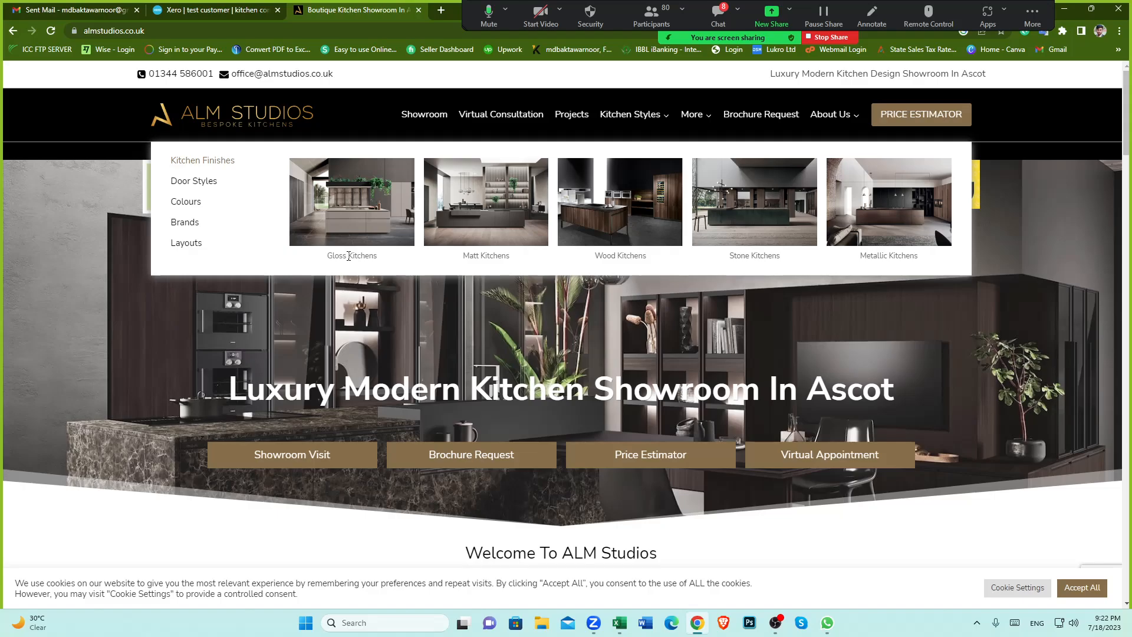
{"action": "mouse_move", "coordinate": [696, 113]}
{"action": "left_click", "coordinate": [193, 9]}
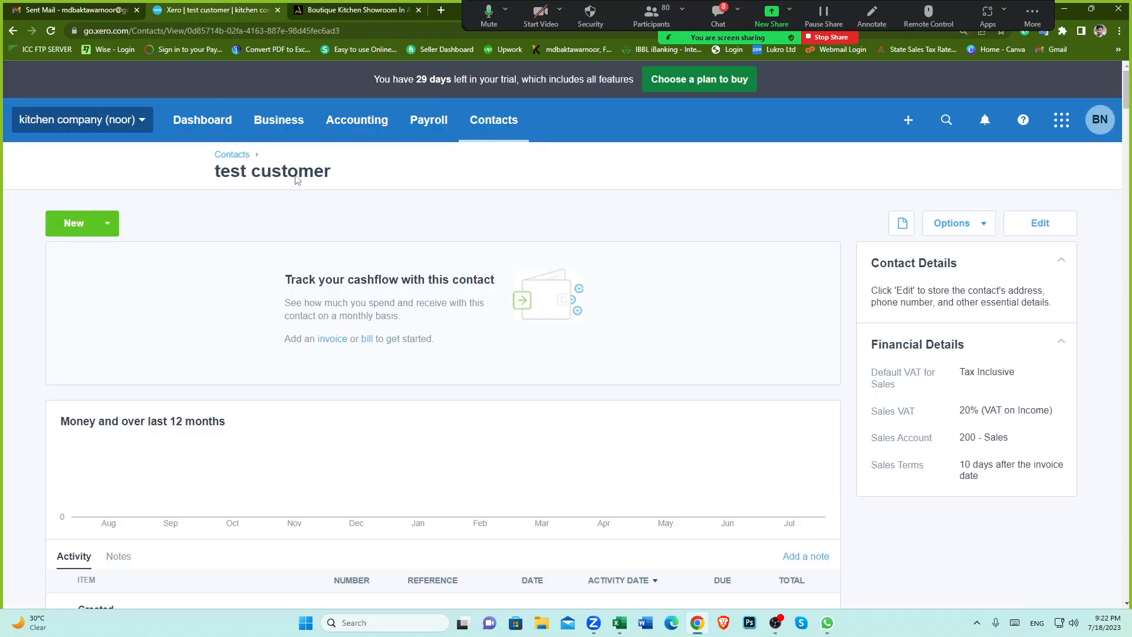
Step: Open the Products and services list and dismiss the filter tip
{"action": "left_click", "coordinate": [272, 131]}
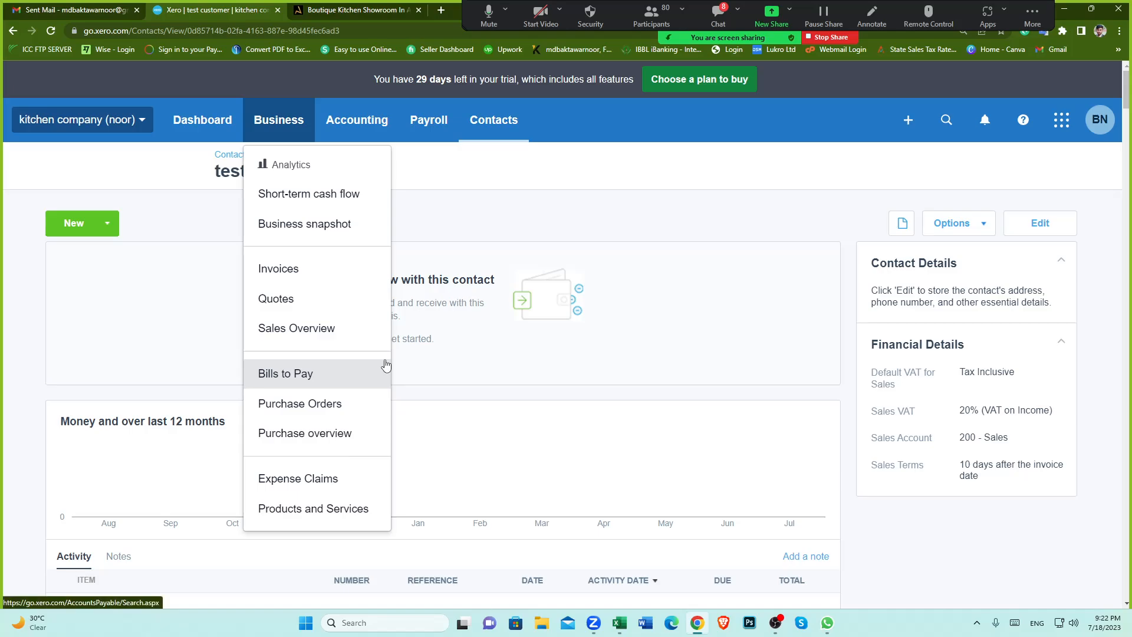
{"action": "left_click", "coordinate": [326, 514]}
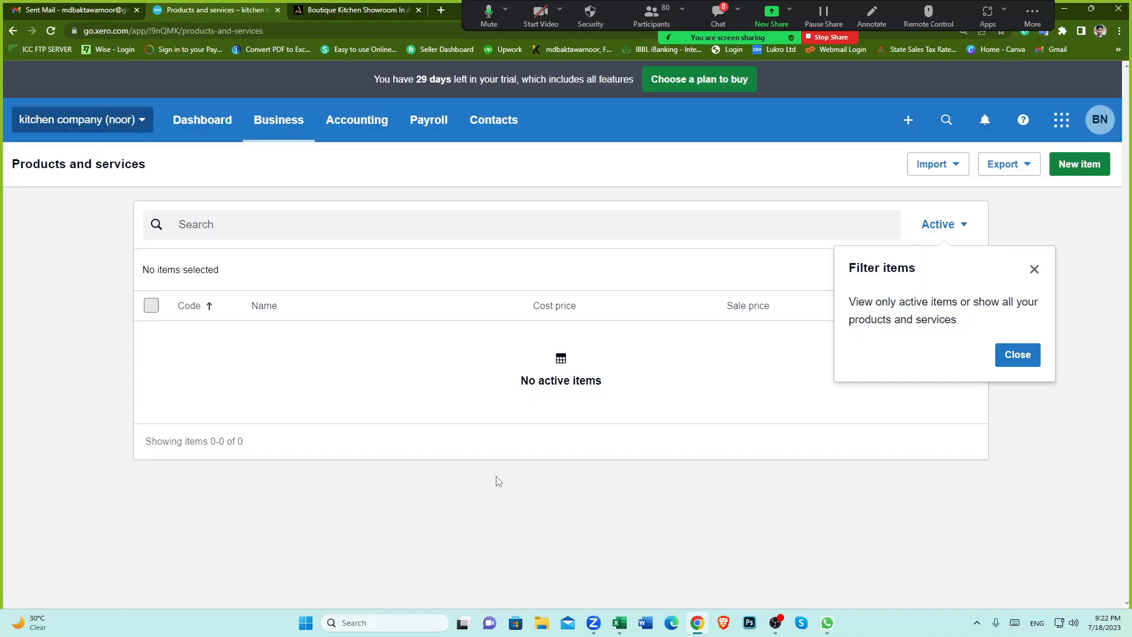
{"action": "left_click", "coordinate": [1034, 269]}
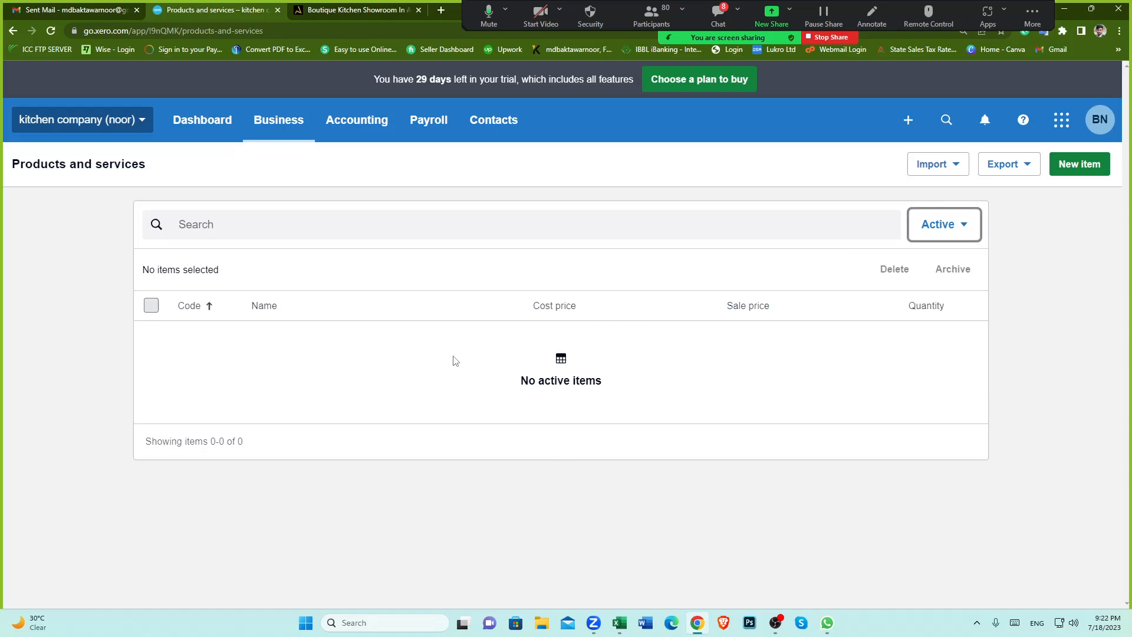
Step: Start a new product item and set its code to 001
{"action": "left_click", "coordinate": [1076, 167]}
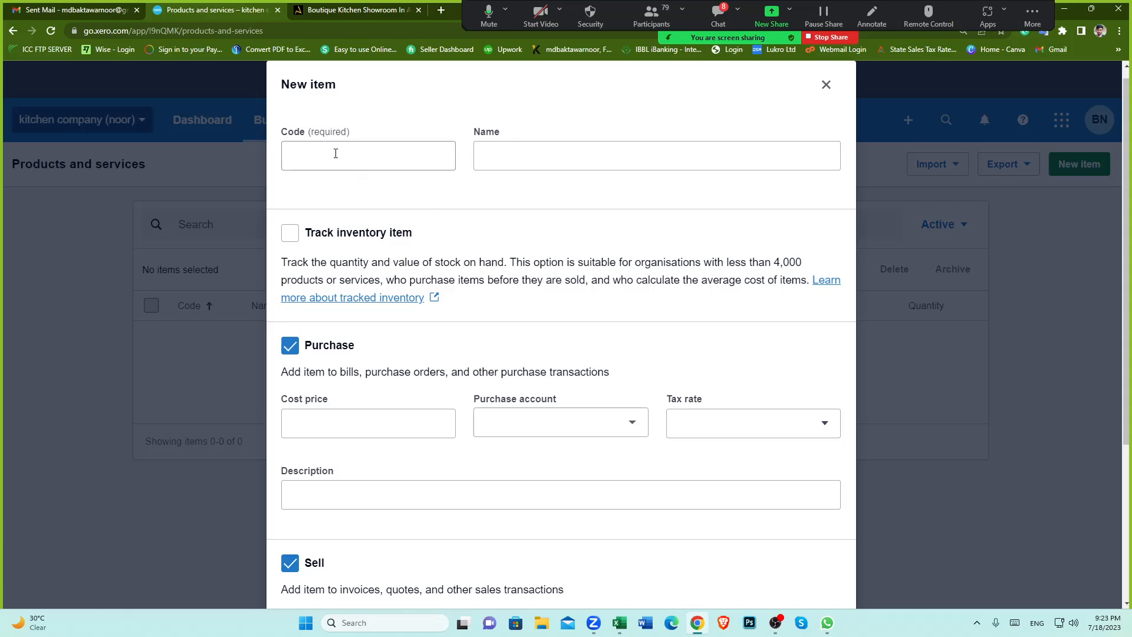
{"action": "left_click", "coordinate": [337, 155]}
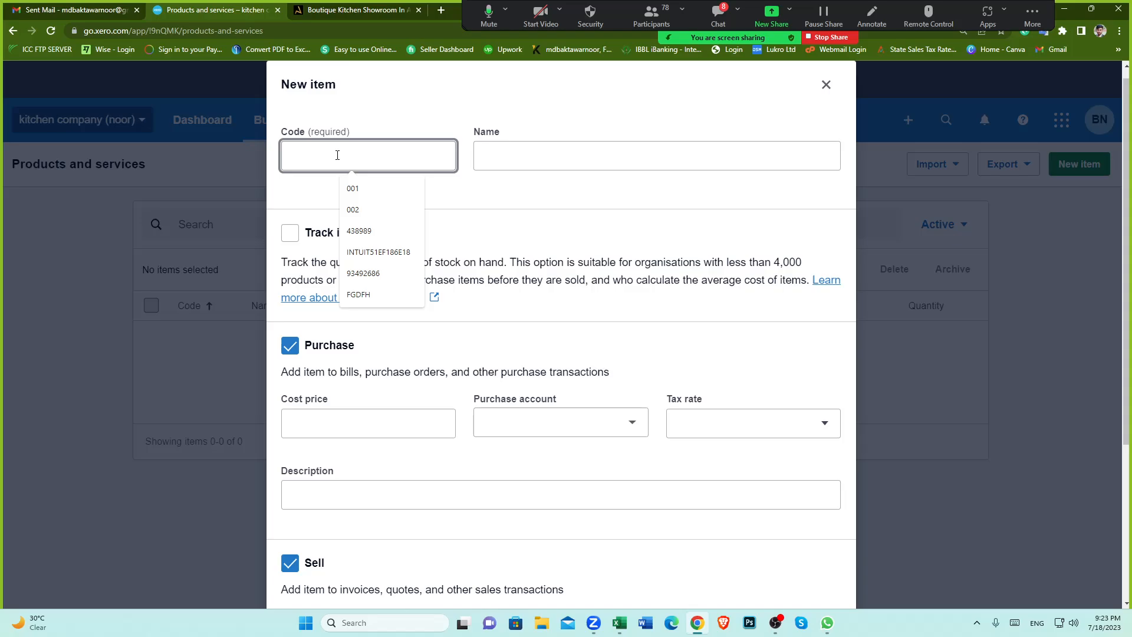
{"action": "left_click", "coordinate": [369, 13]}
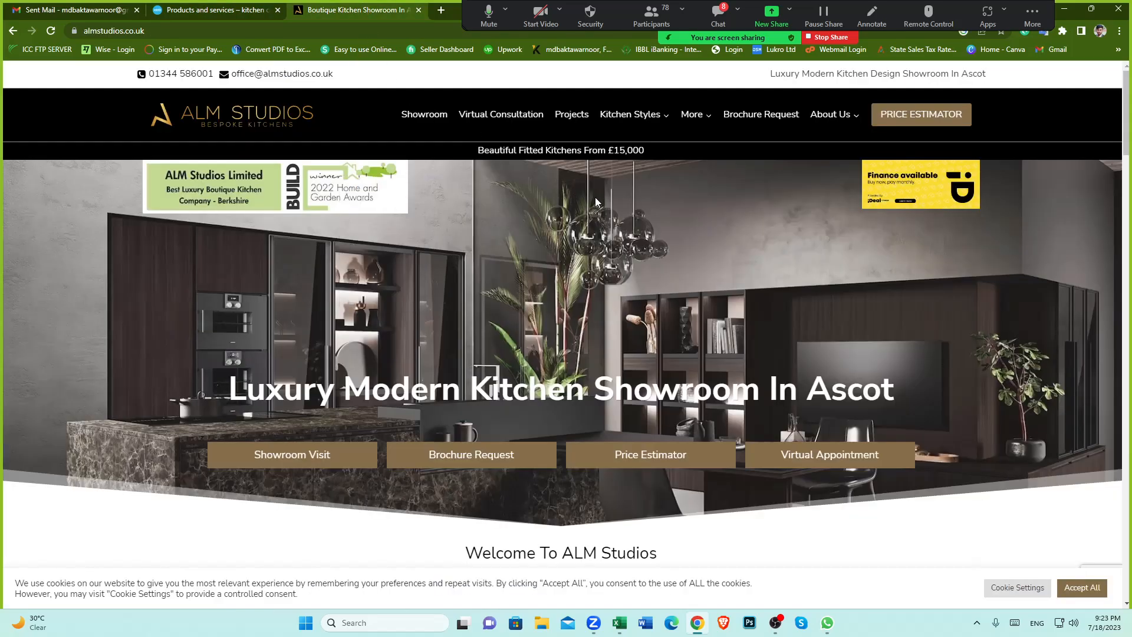
{"action": "left_click", "coordinate": [222, 14]}
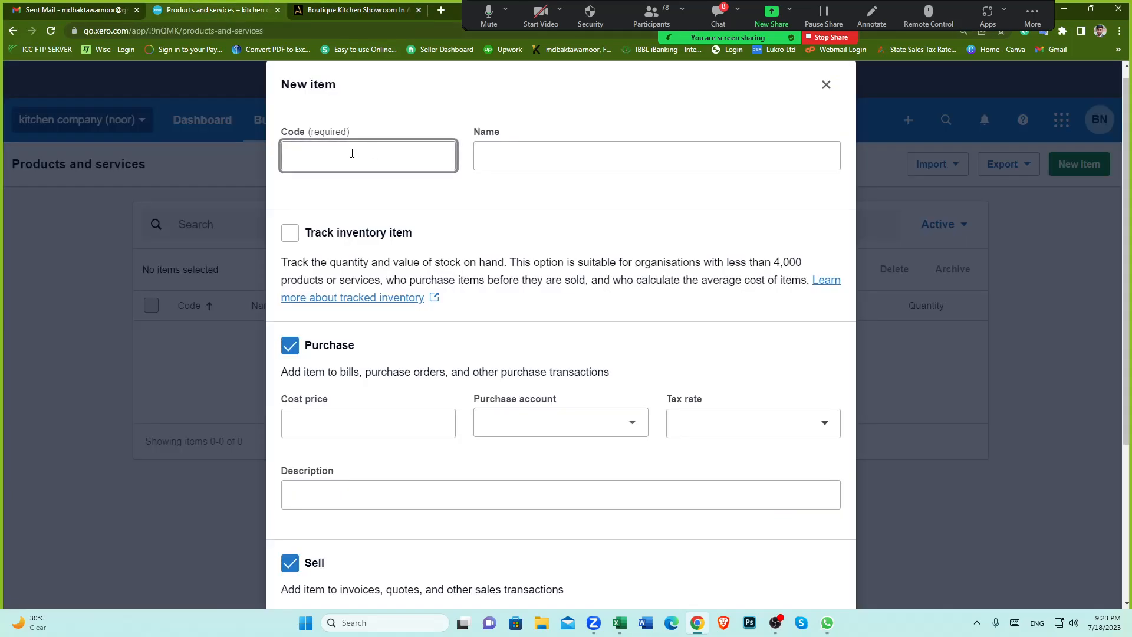
{"action": "type", "text": "001"}
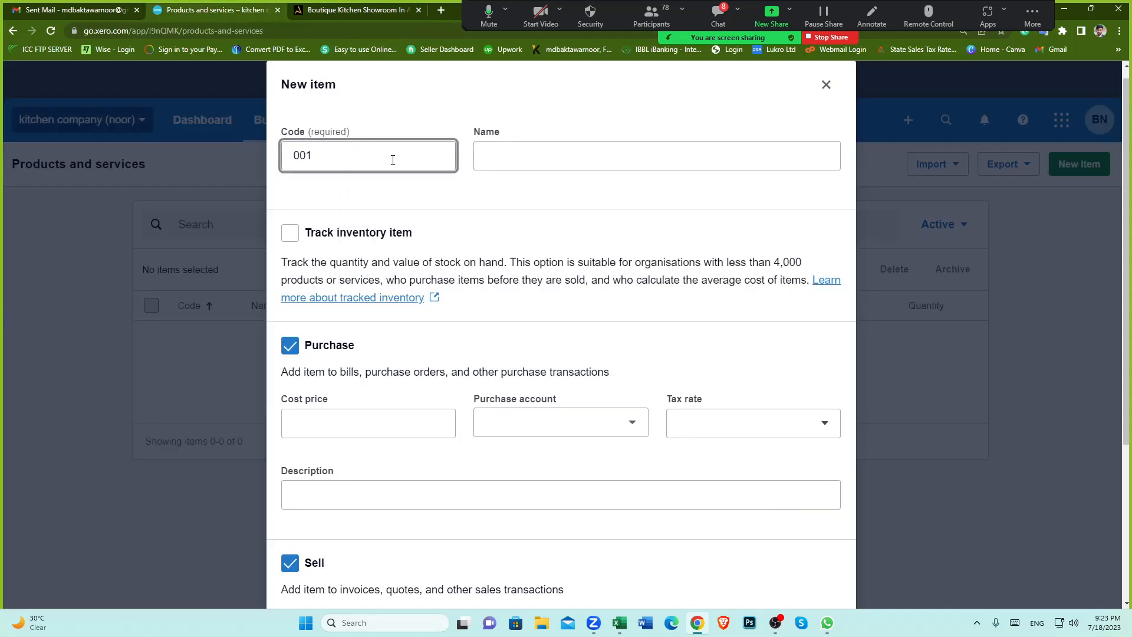
{"action": "left_click", "coordinate": [542, 155]}
{"action": "left_click", "coordinate": [640, 17]}
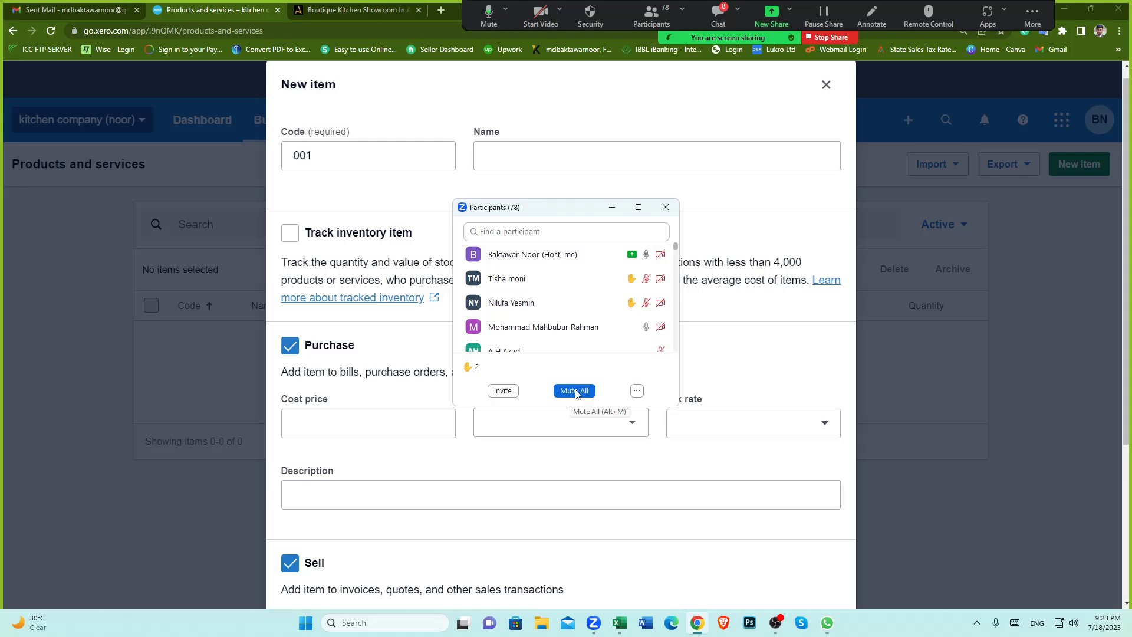
{"action": "left_click", "coordinate": [515, 160]}
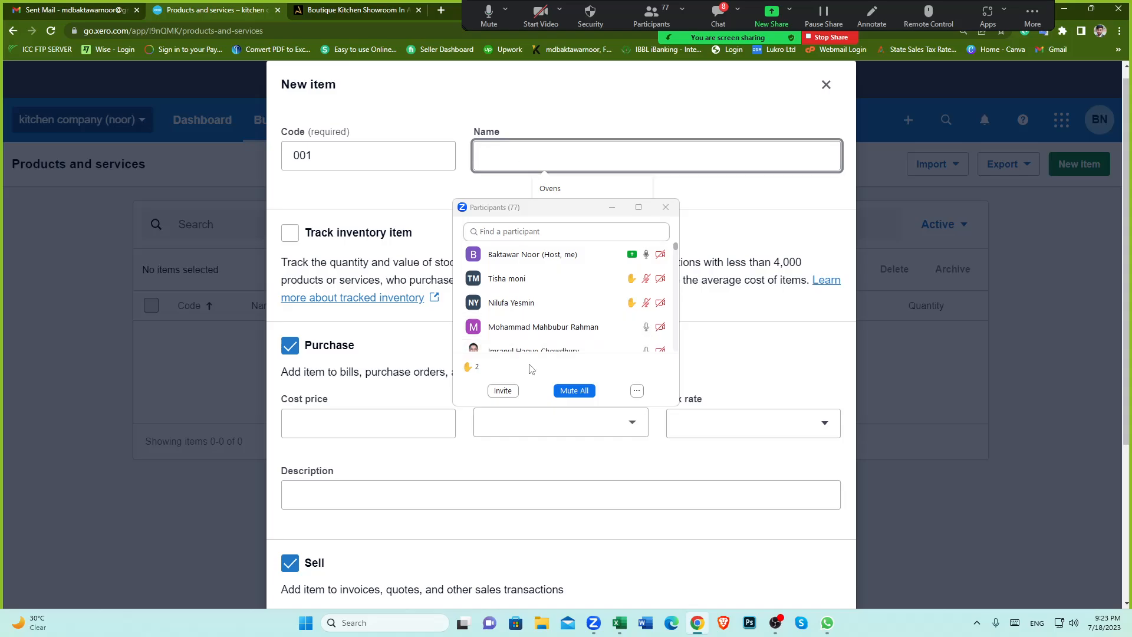
{"action": "left_click", "coordinate": [573, 391]}
{"action": "left_click", "coordinate": [631, 341]}
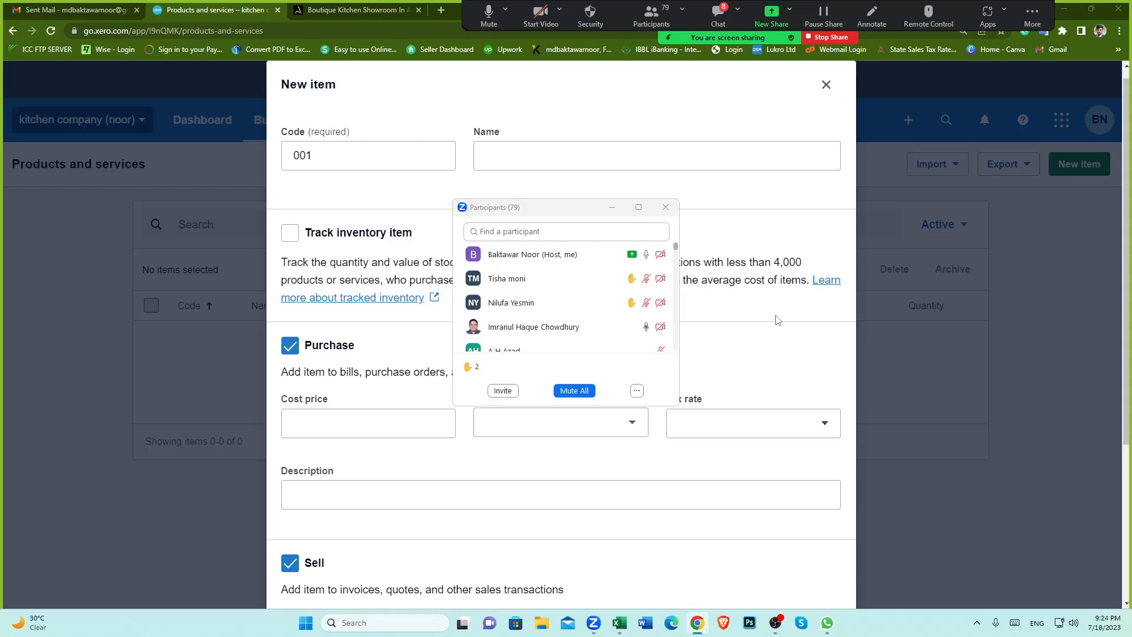
{"action": "scroll", "coordinate": [568, 331], "scroll_direction": "down", "scroll_amount": 1}
{"action": "scroll", "coordinate": [568, 331], "scroll_direction": "up", "scroll_amount": 1}
{"action": "left_click", "coordinate": [665, 207]}
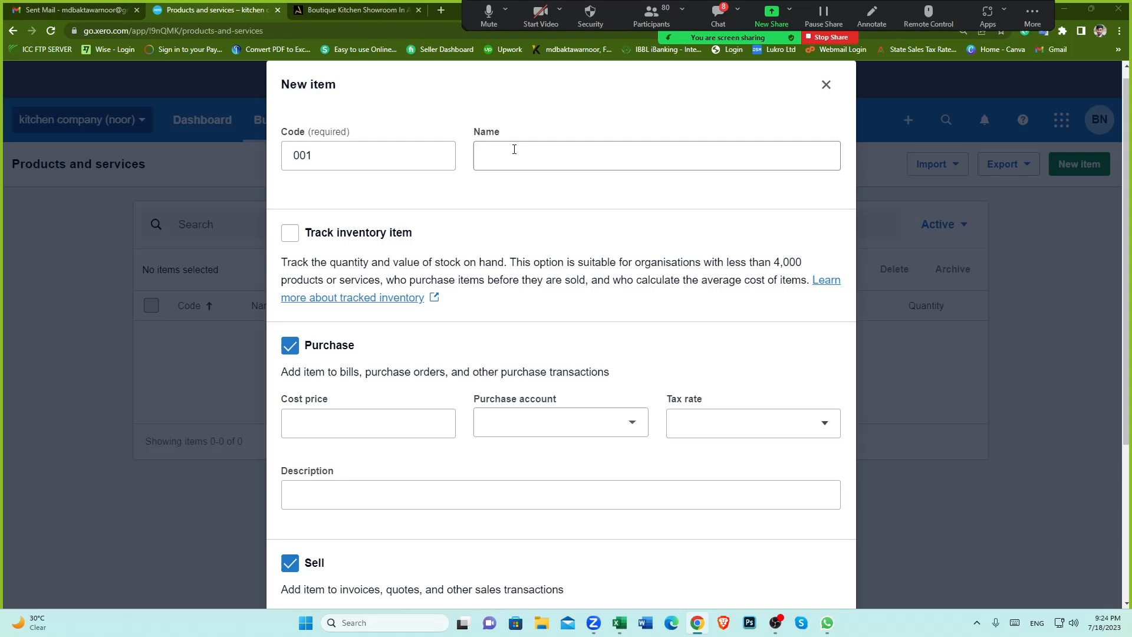
Step: Copy Gloss Kitchens from the ALM Studios website menu and paste it as the item's name
{"action": "left_click", "coordinate": [583, 153]}
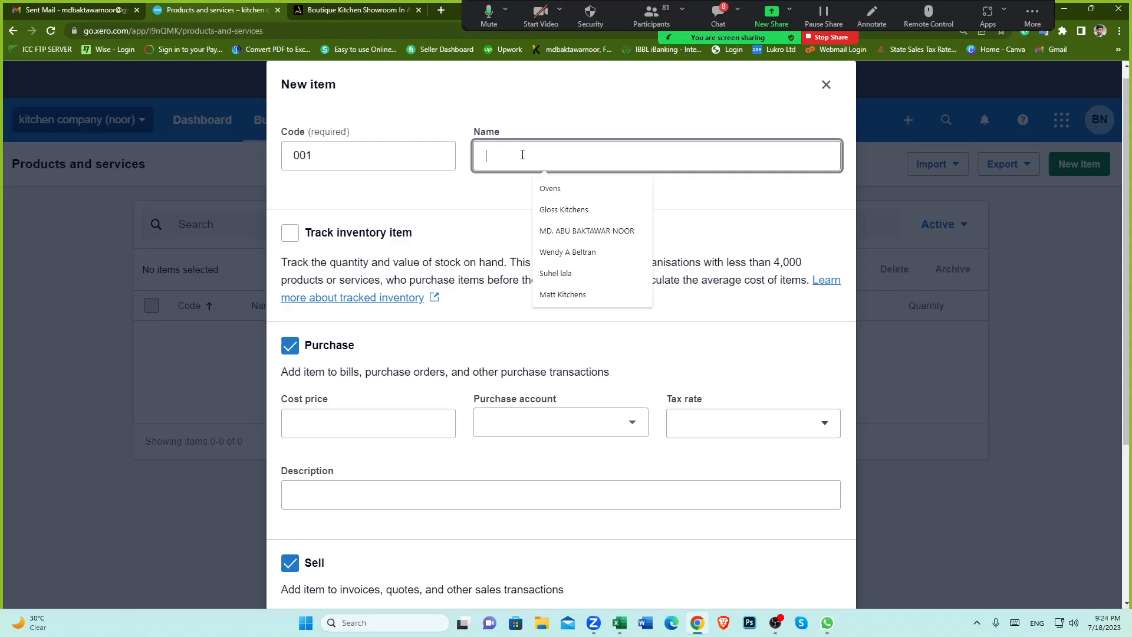
{"action": "left_click", "coordinate": [373, 12]}
{"action": "mouse_move", "coordinate": [634, 117]}
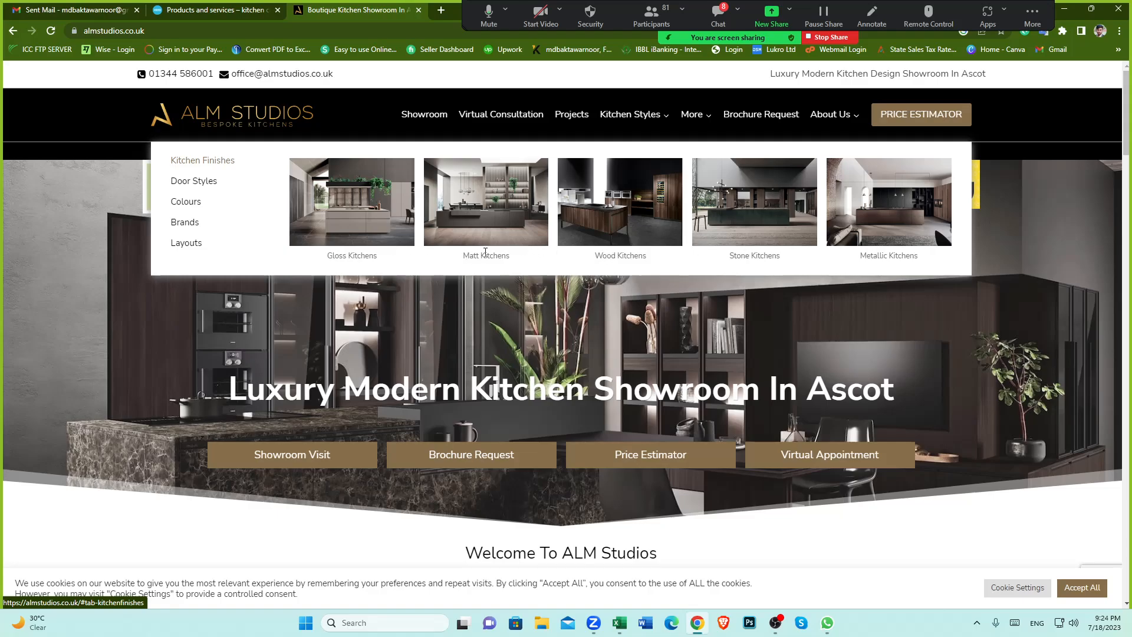
{"action": "left_click_drag", "start_coordinate": [327, 255], "coordinate": [378, 264]}
{"action": "key", "text": "ctrl+c"}
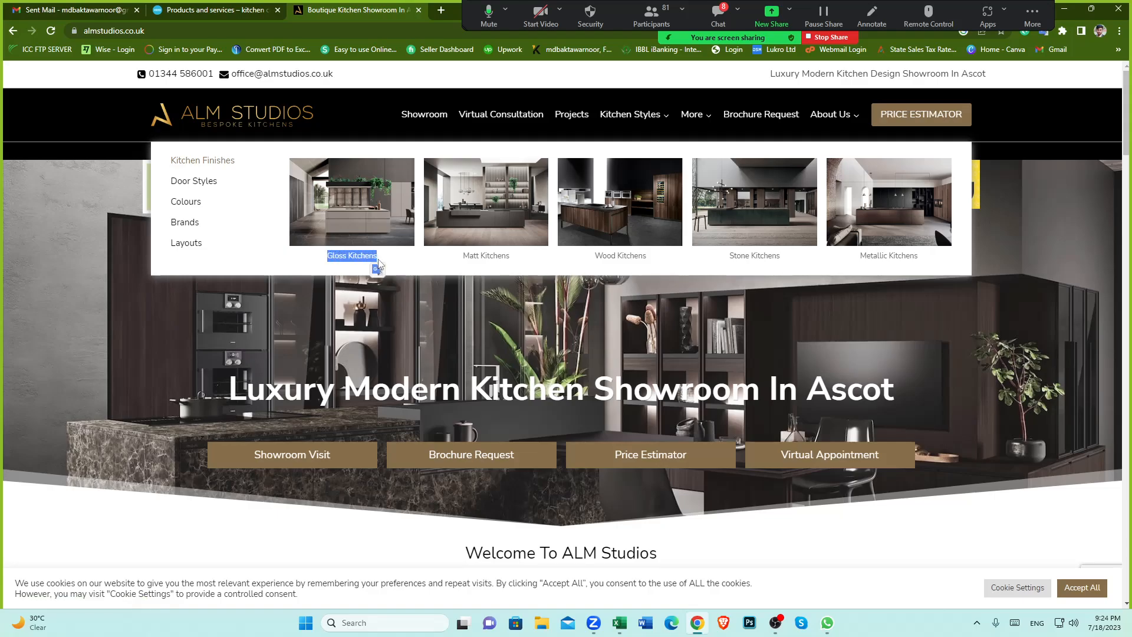
{"action": "left_click", "coordinate": [207, 12]}
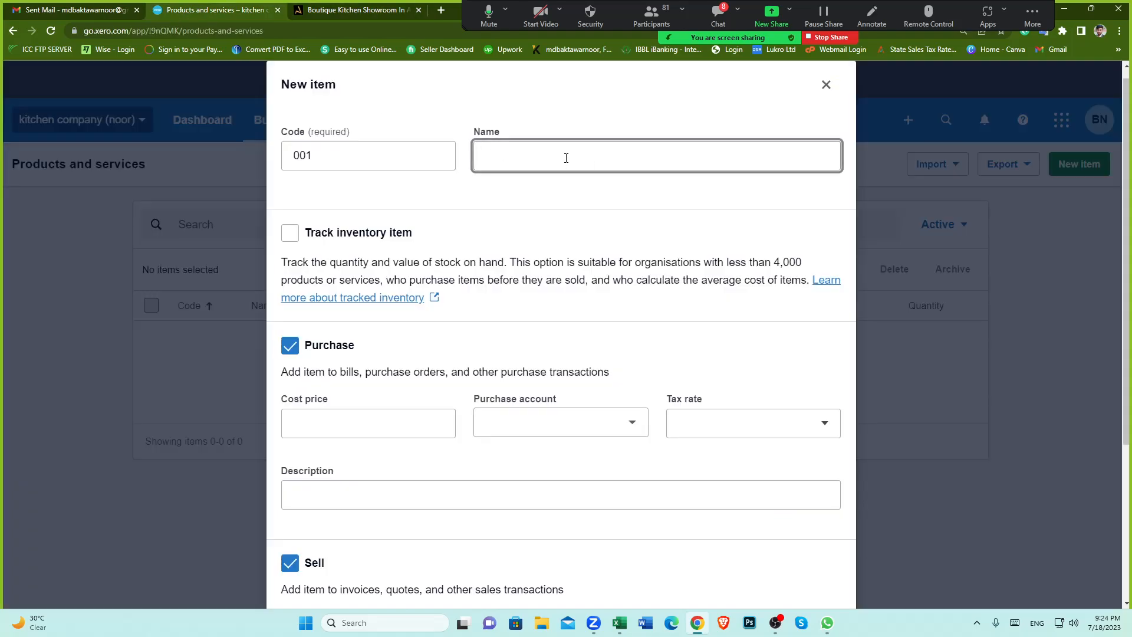
{"action": "key", "text": "ctrl+v"}
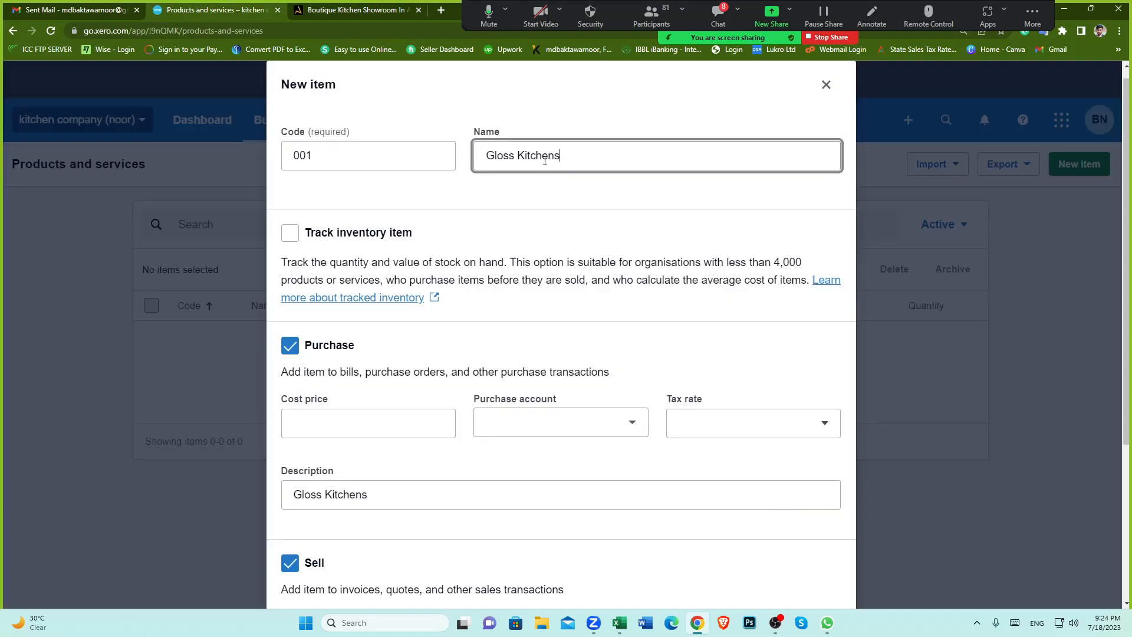
Step: Review the new item form's inventory, purchase and sell sections
{"action": "left_click", "coordinate": [551, 228]}
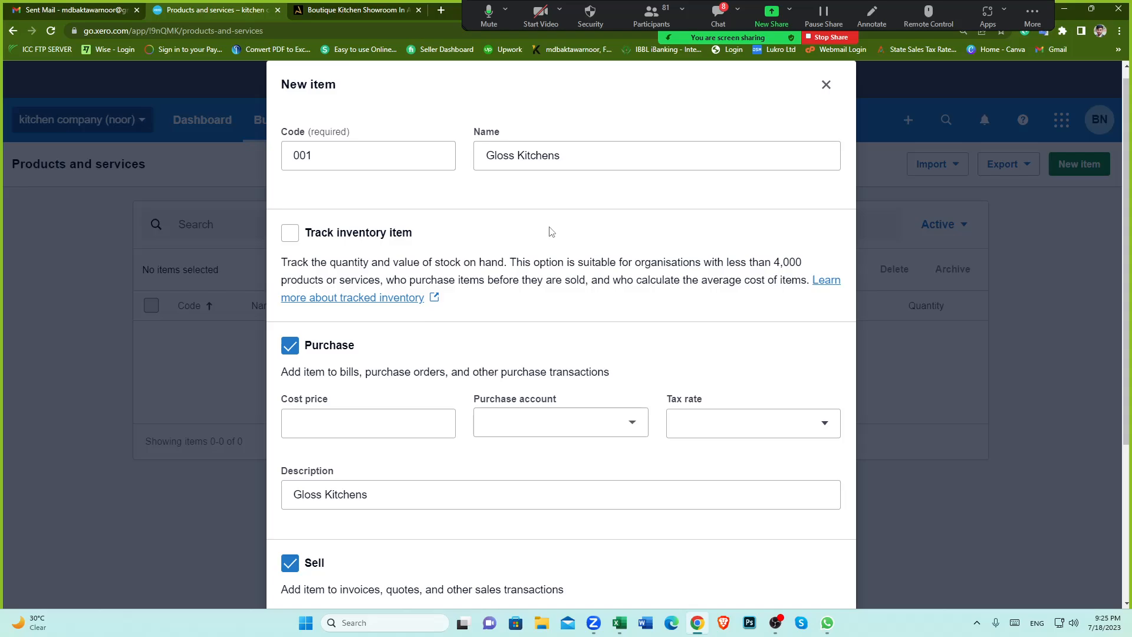
{"action": "scroll", "coordinate": [552, 378], "scroll_direction": "down", "scroll_amount": 1}
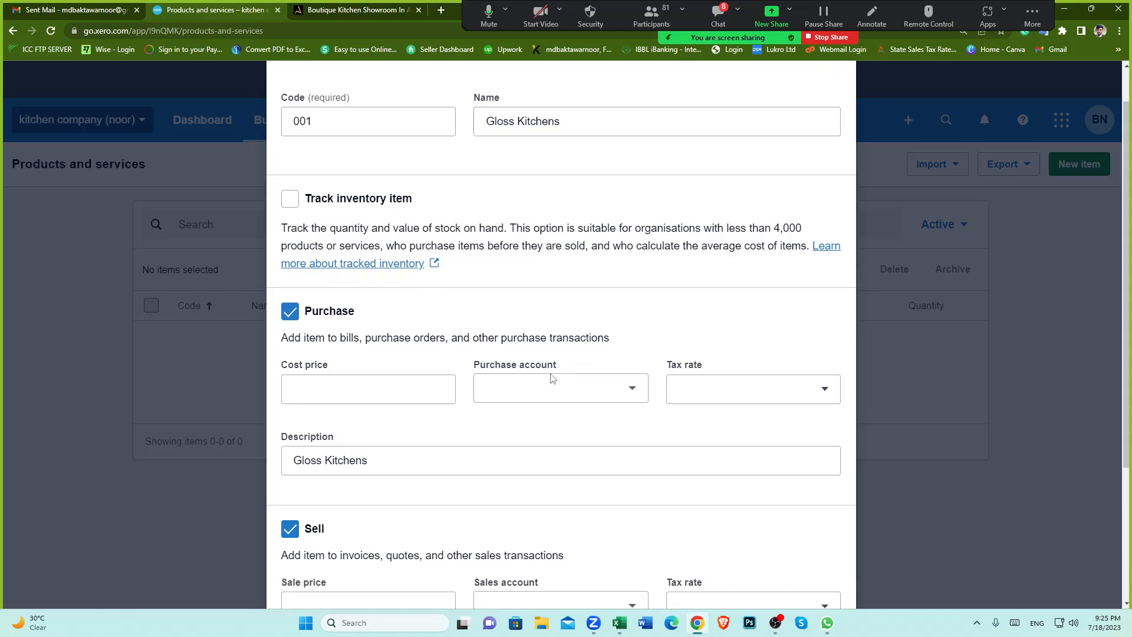
{"action": "scroll", "coordinate": [552, 366], "scroll_direction": "up", "scroll_amount": 1}
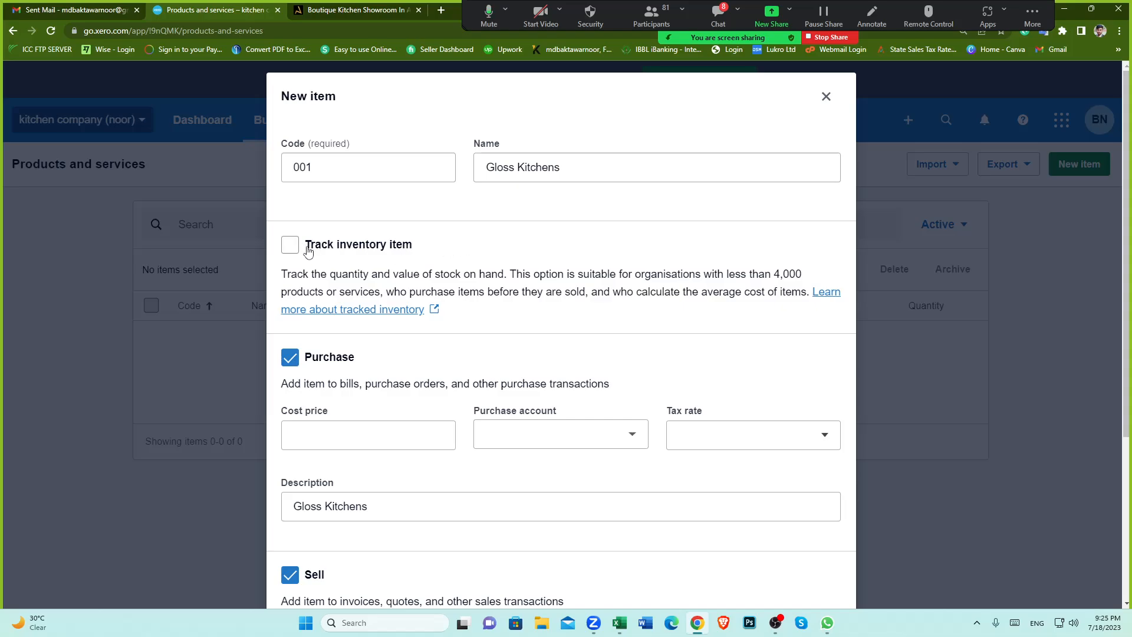
{"action": "scroll", "coordinate": [484, 296], "scroll_direction": "down", "scroll_amount": 1}
{"action": "scroll", "coordinate": [484, 296], "scroll_direction": "up", "scroll_amount": 1}
{"action": "scroll", "coordinate": [553, 334], "scroll_direction": "down", "scroll_amount": 1}
{"action": "scroll", "coordinate": [552, 336], "scroll_direction": "up", "scroll_amount": 1}
{"action": "scroll", "coordinate": [472, 399], "scroll_direction": "down", "scroll_amount": 1}
{"action": "scroll", "coordinate": [474, 410], "scroll_direction": "up", "scroll_amount": 1}
{"action": "scroll", "coordinate": [474, 408], "scroll_direction": "down", "scroll_amount": 3}
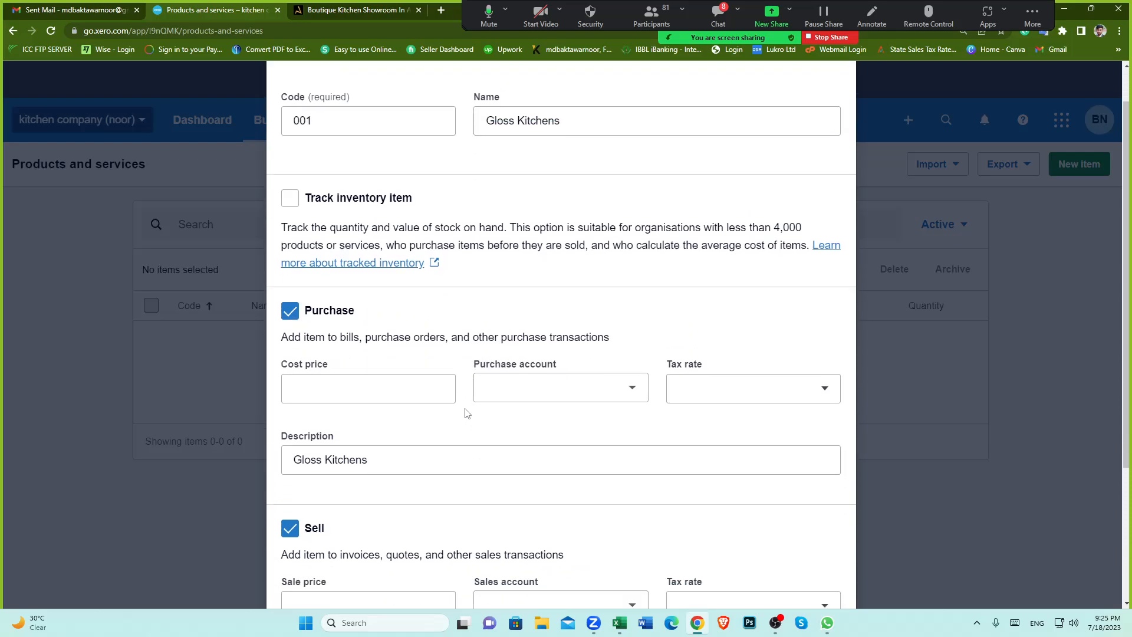
{"action": "scroll", "coordinate": [466, 412], "scroll_direction": "up", "scroll_amount": 3}
{"action": "scroll", "coordinate": [466, 413], "scroll_direction": "down", "scroll_amount": 1}
{"action": "scroll", "coordinate": [465, 412], "scroll_direction": "up", "scroll_amount": 1}
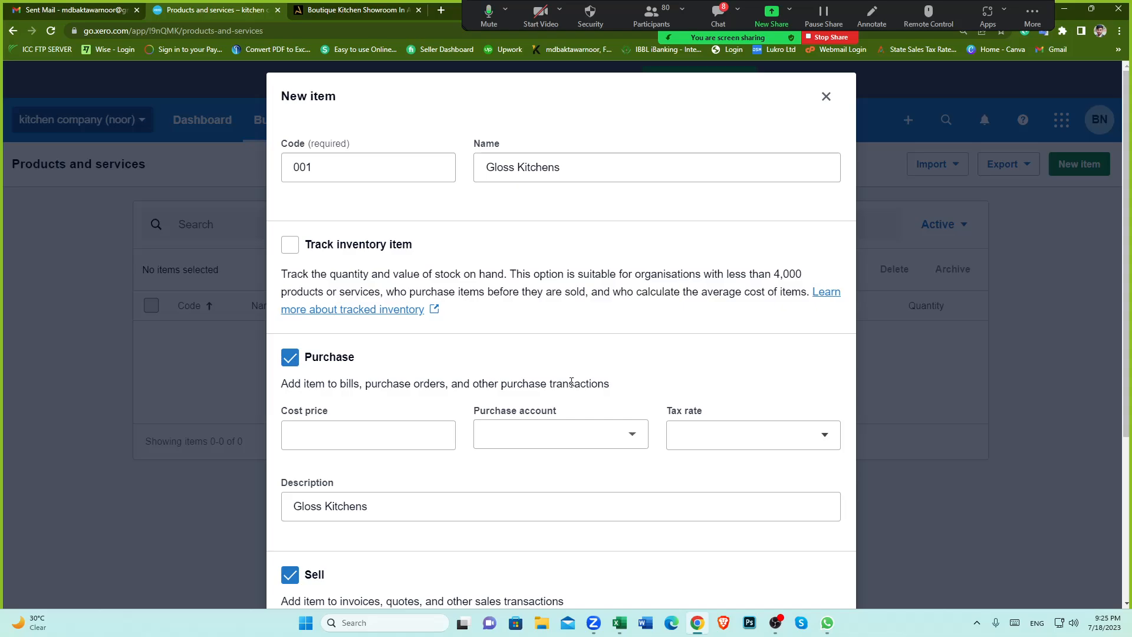
Step: Turn off the Purchase option for the new item
{"action": "left_click", "coordinate": [558, 167]}
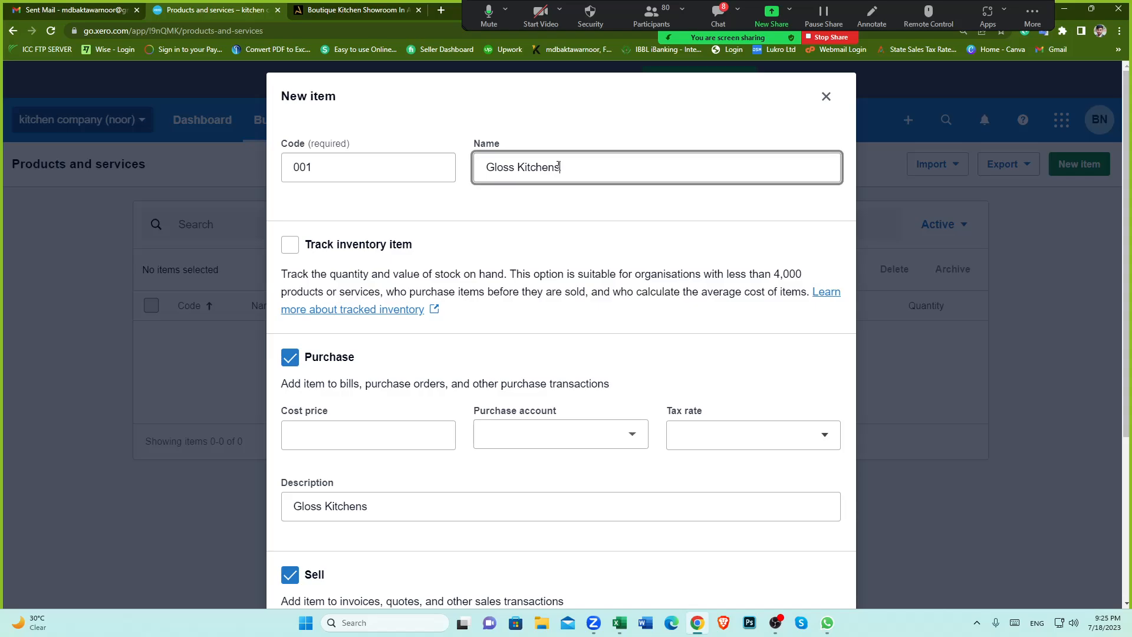
{"action": "triple_click", "coordinate": [558, 167]}
{"action": "left_click", "coordinate": [522, 238]}
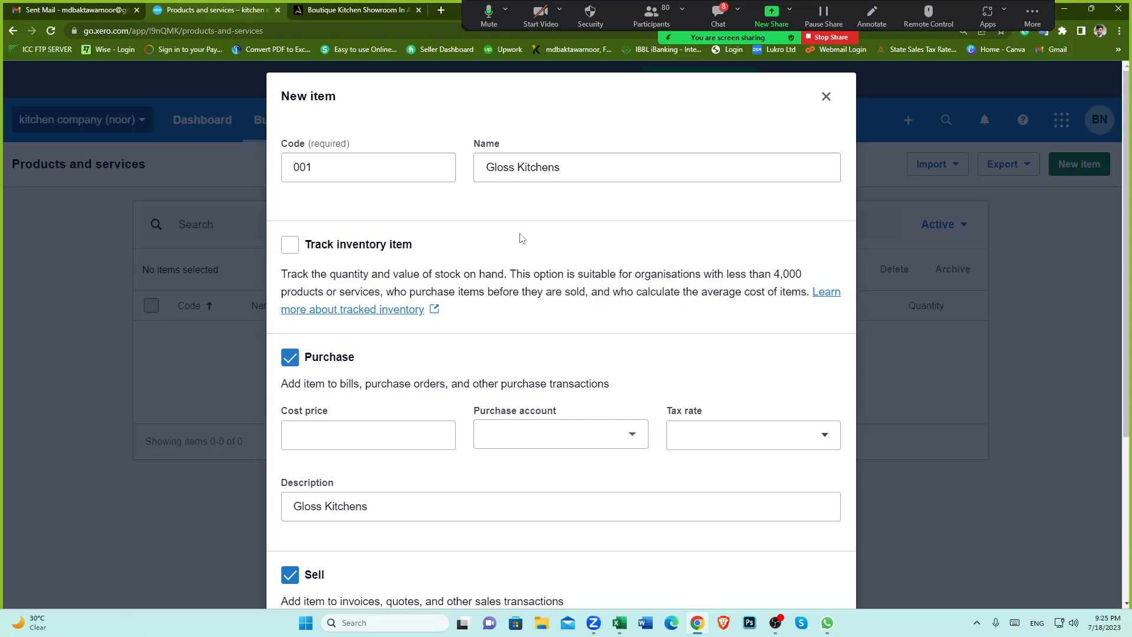
{"action": "triple_click", "coordinate": [557, 167]}
{"action": "left_click", "coordinate": [550, 217]}
{"action": "scroll", "coordinate": [575, 247], "scroll_direction": "down", "scroll_amount": 2}
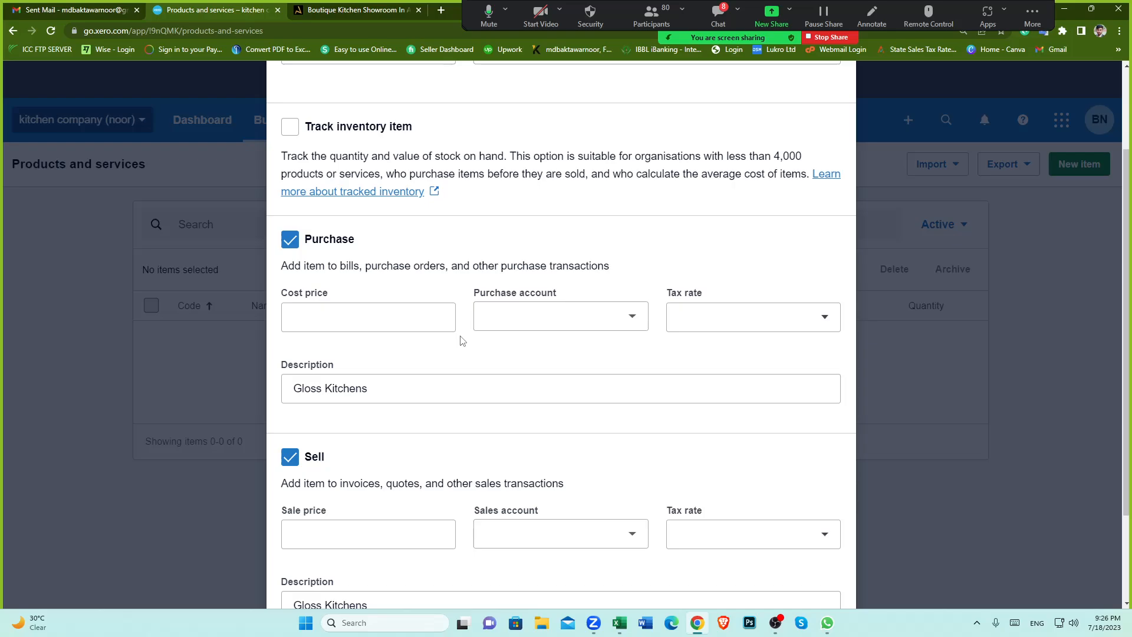
{"action": "scroll", "coordinate": [461, 341], "scroll_direction": "up", "scroll_amount": 2}
{"action": "scroll", "coordinate": [448, 285], "scroll_direction": "down", "scroll_amount": 2}
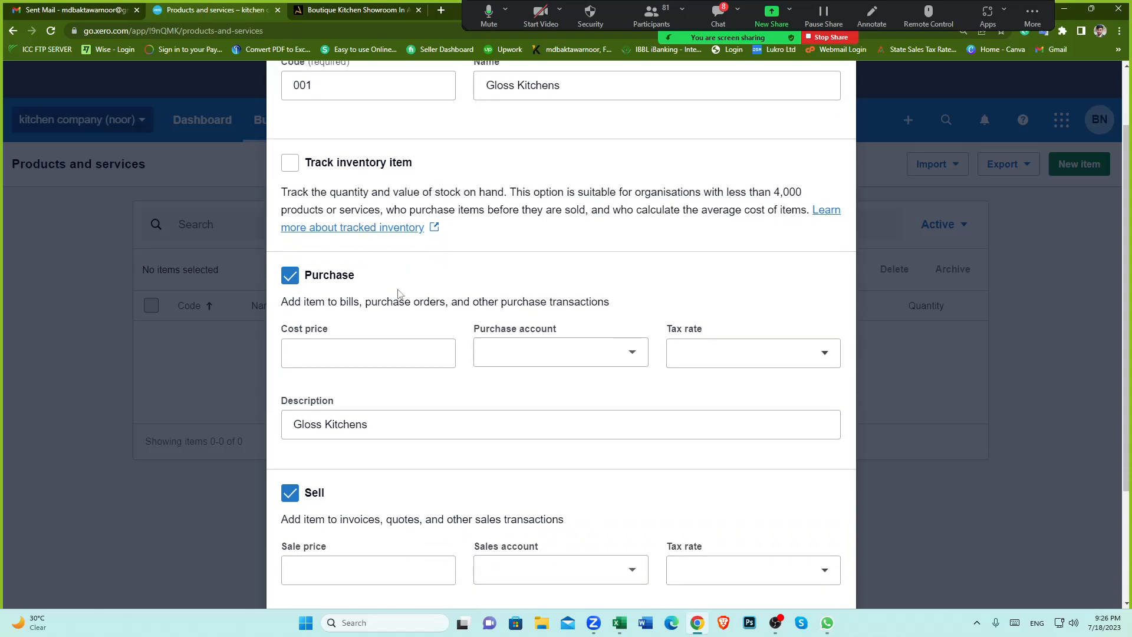
{"action": "left_click", "coordinate": [301, 242]}
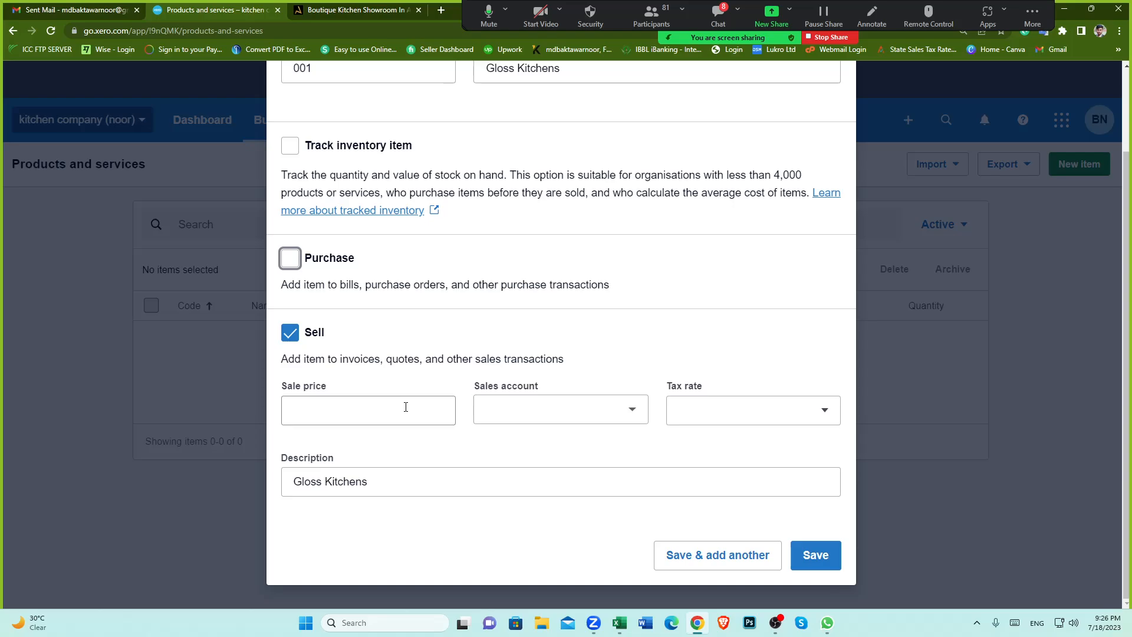
{"action": "scroll", "coordinate": [486, 319], "scroll_direction": "up", "scroll_amount": 2}
{"action": "scroll", "coordinate": [488, 319], "scroll_direction": "down", "scroll_amount": 2}
Step: Examine the sell section's sale price, sales account and tax rate options
{"action": "left_click", "coordinate": [410, 413]}
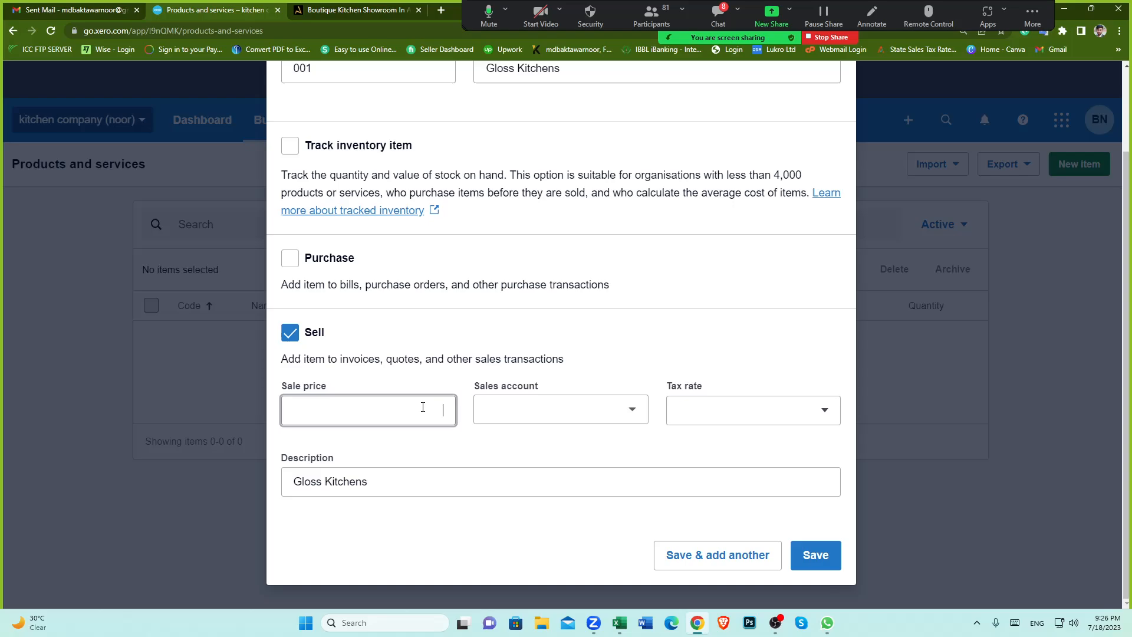
{"action": "scroll", "coordinate": [488, 344], "scroll_direction": "up", "scroll_amount": 2}
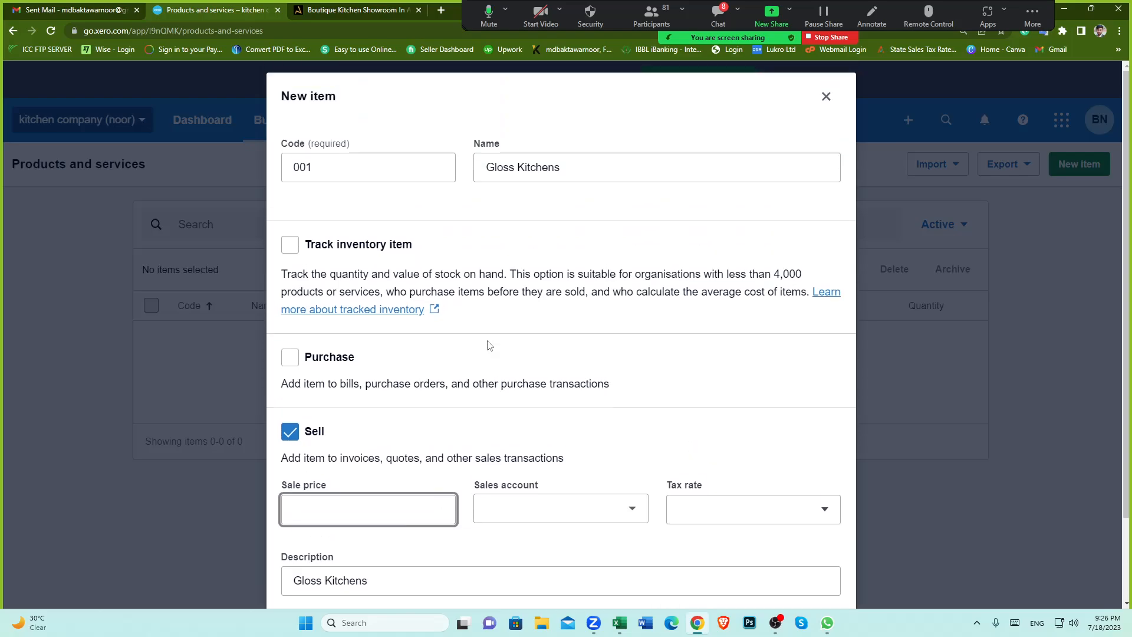
{"action": "scroll", "coordinate": [452, 451], "scroll_direction": "down", "scroll_amount": 2}
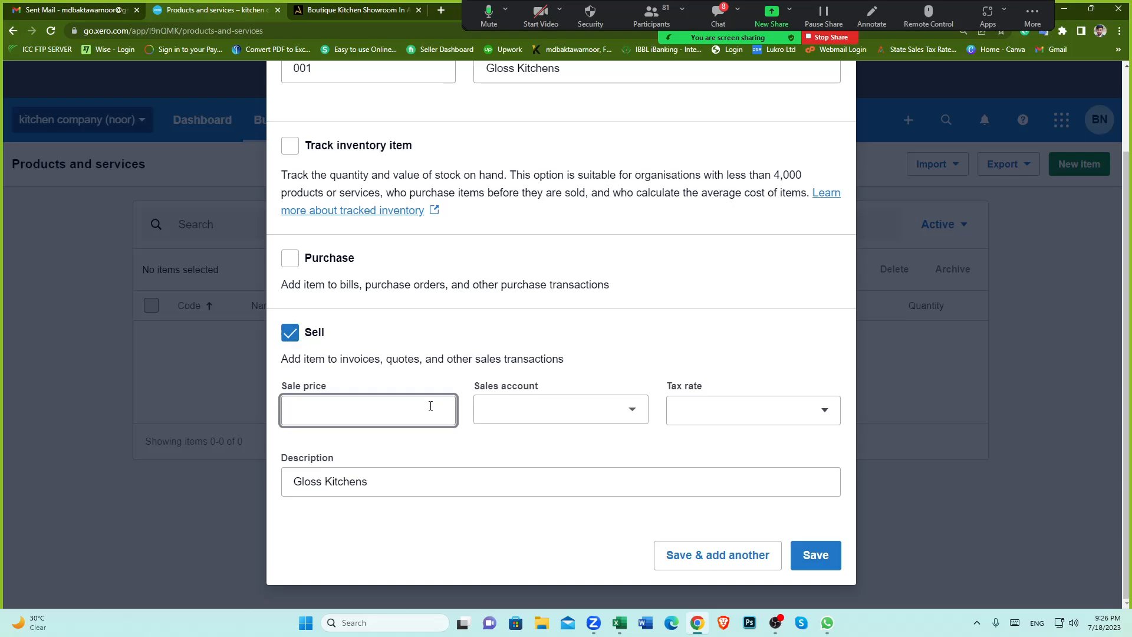
{"action": "left_click", "coordinate": [632, 409]}
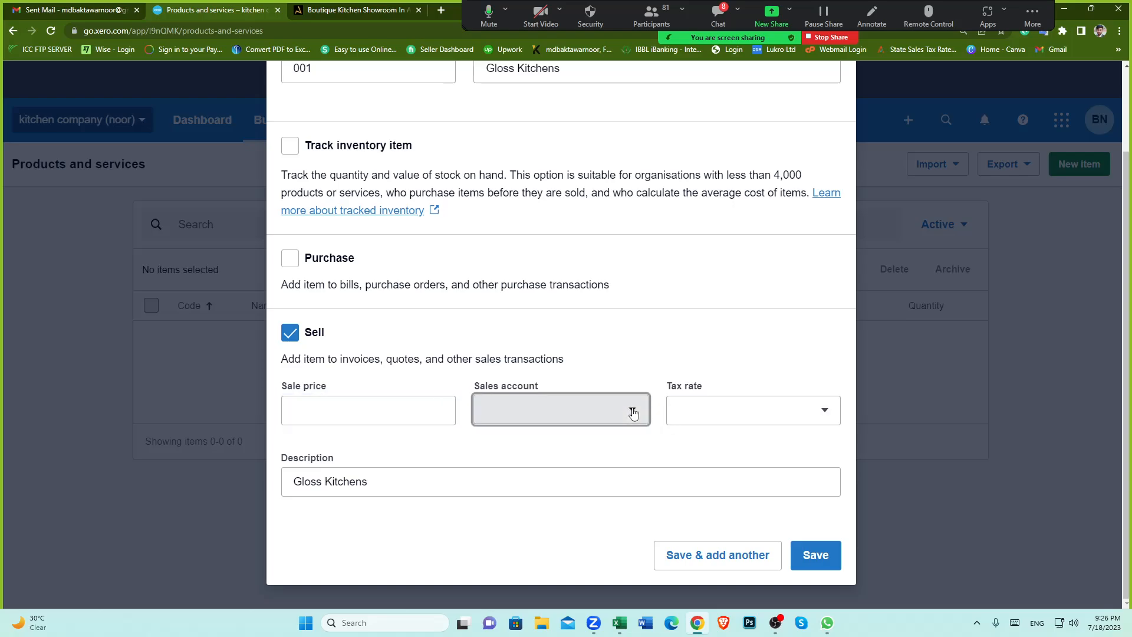
{"action": "left_click", "coordinate": [760, 324]}
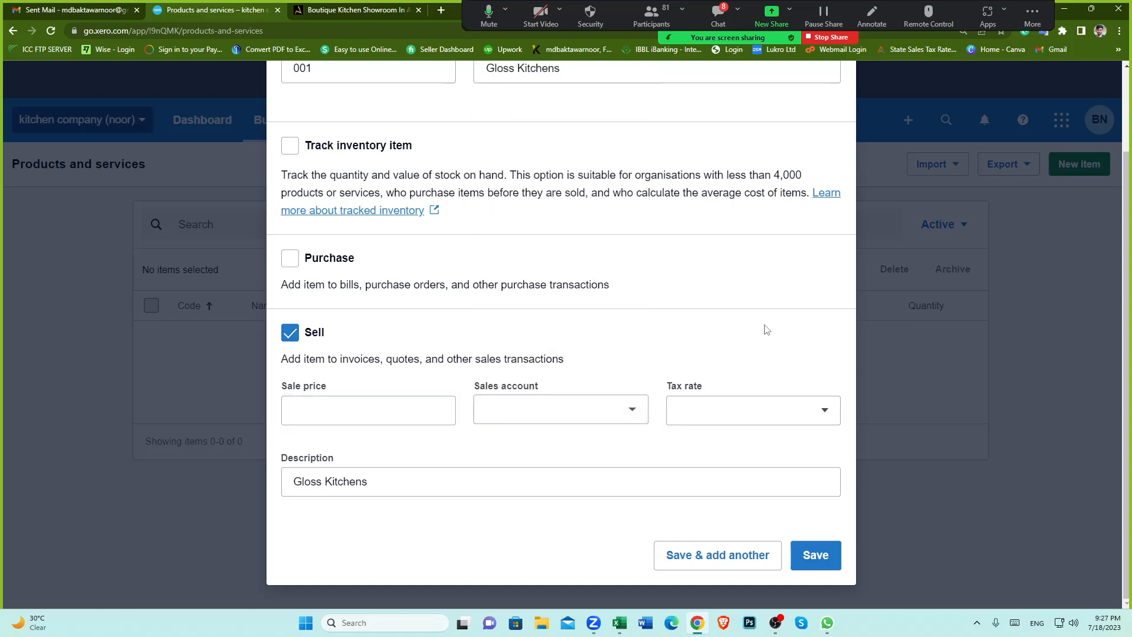
{"action": "left_click", "coordinate": [825, 415]}
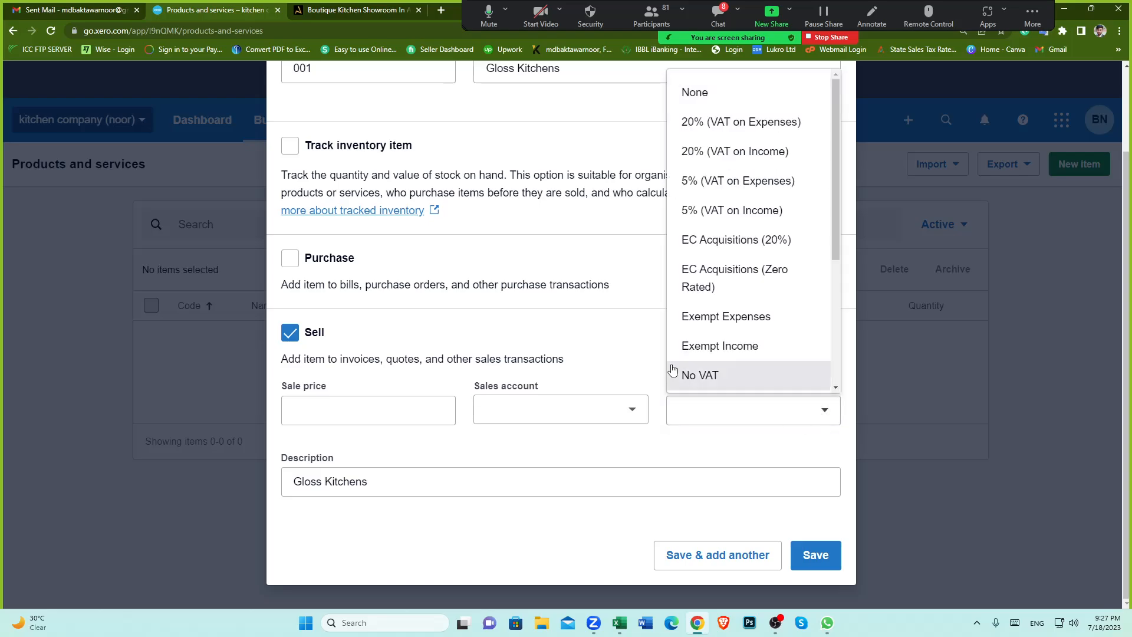
{"action": "left_click", "coordinate": [602, 337]}
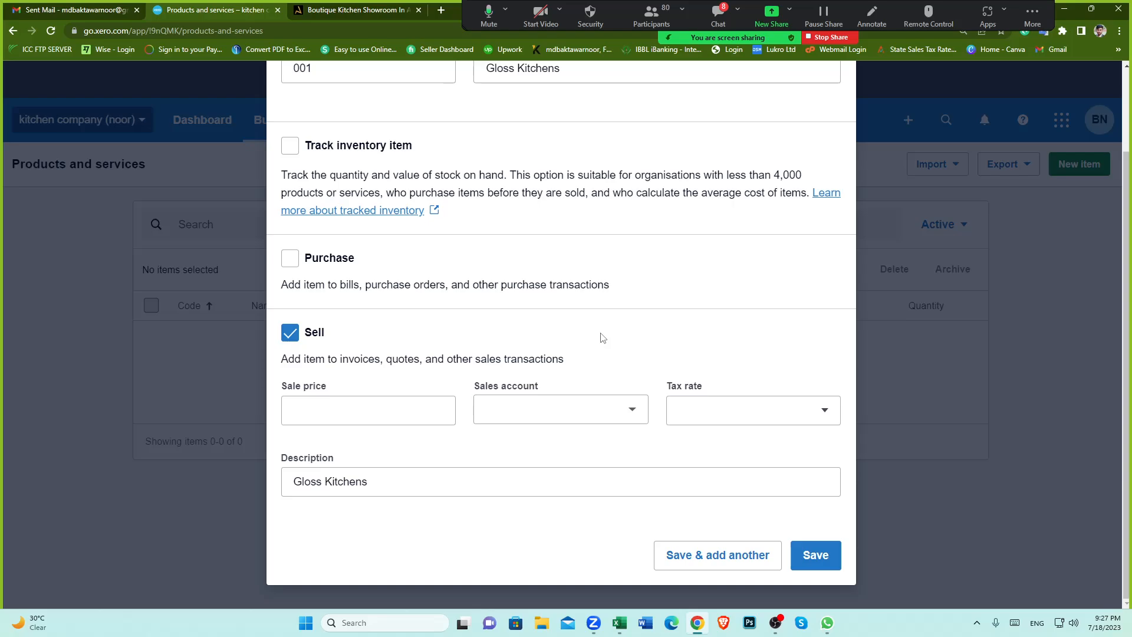
{"action": "left_click", "coordinate": [425, 403]}
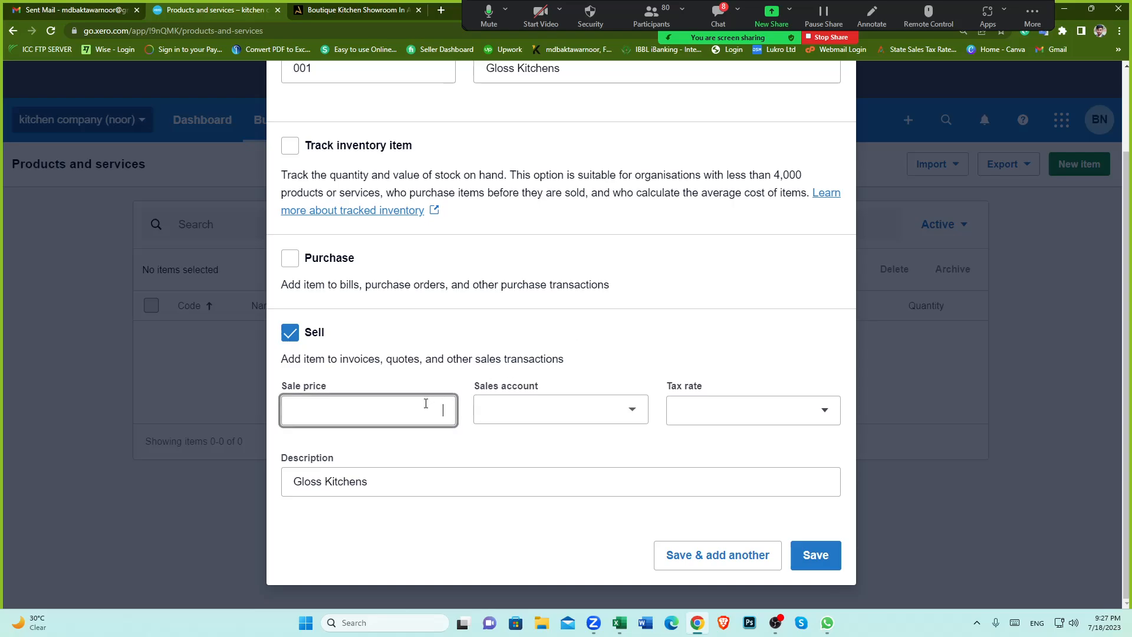
{"action": "left_click", "coordinate": [633, 413]}
{"action": "left_click", "coordinate": [380, 408]}
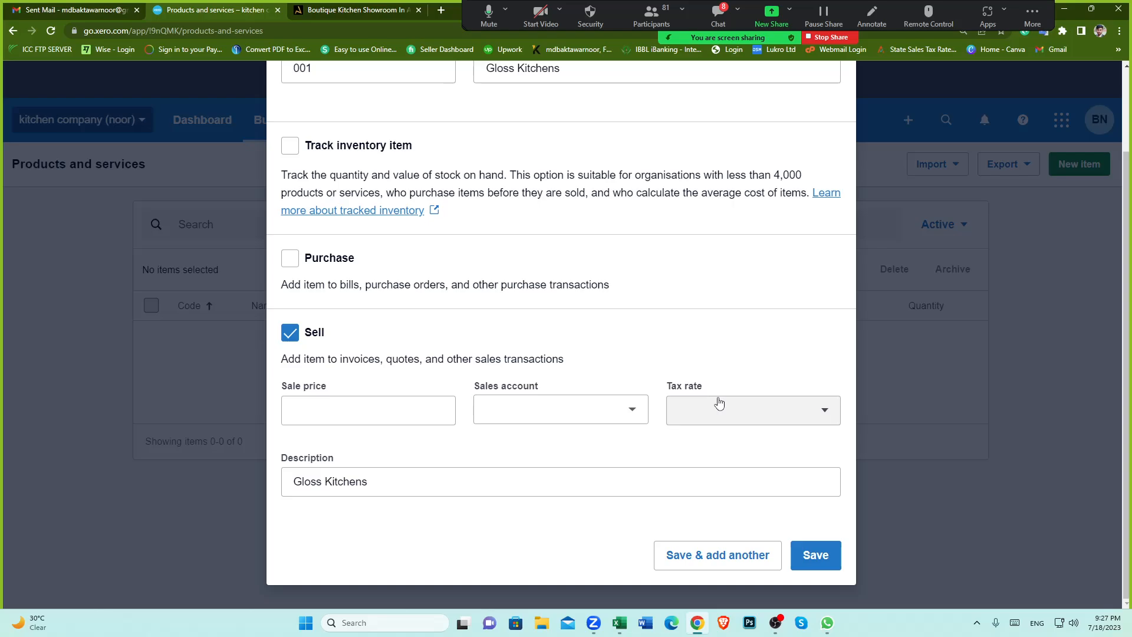
{"action": "scroll", "coordinate": [718, 403], "scroll_direction": "up", "scroll_amount": 3}
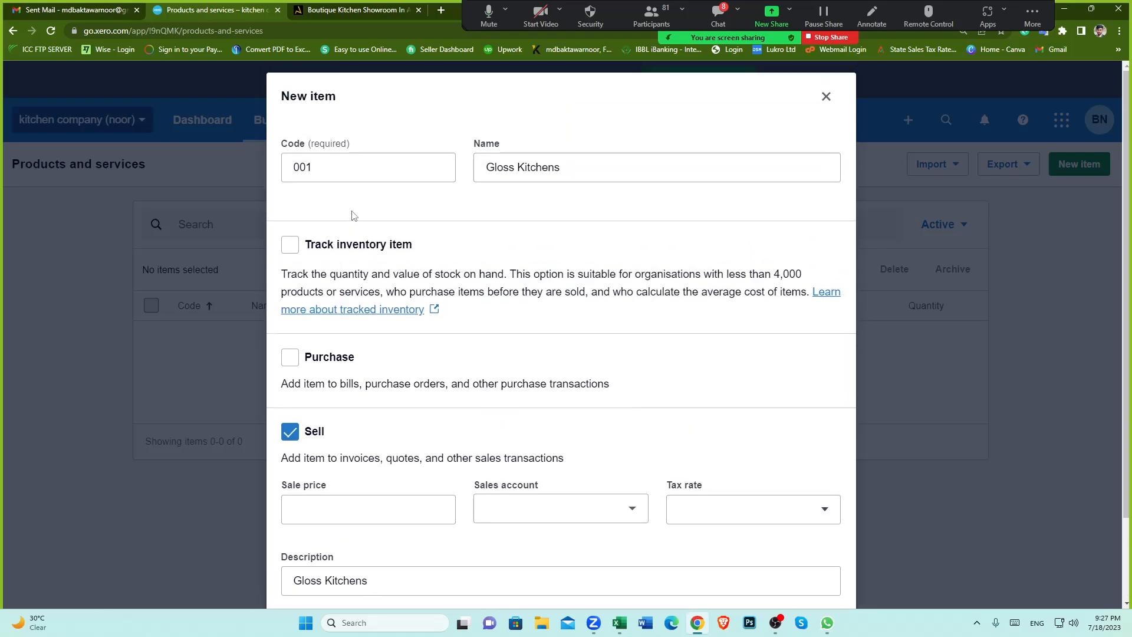
{"action": "left_click_drag", "start_coordinate": [572, 168], "coordinate": [443, 170]}
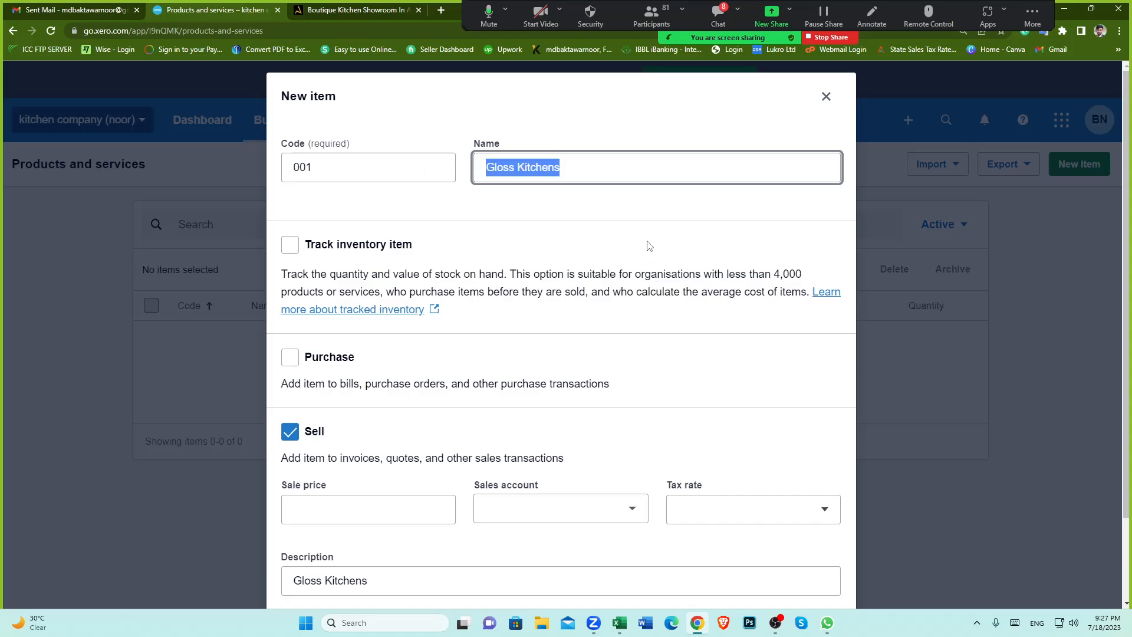
{"action": "left_click", "coordinate": [650, 243]}
{"action": "scroll", "coordinate": [710, 386], "scroll_direction": "down", "scroll_amount": 3}
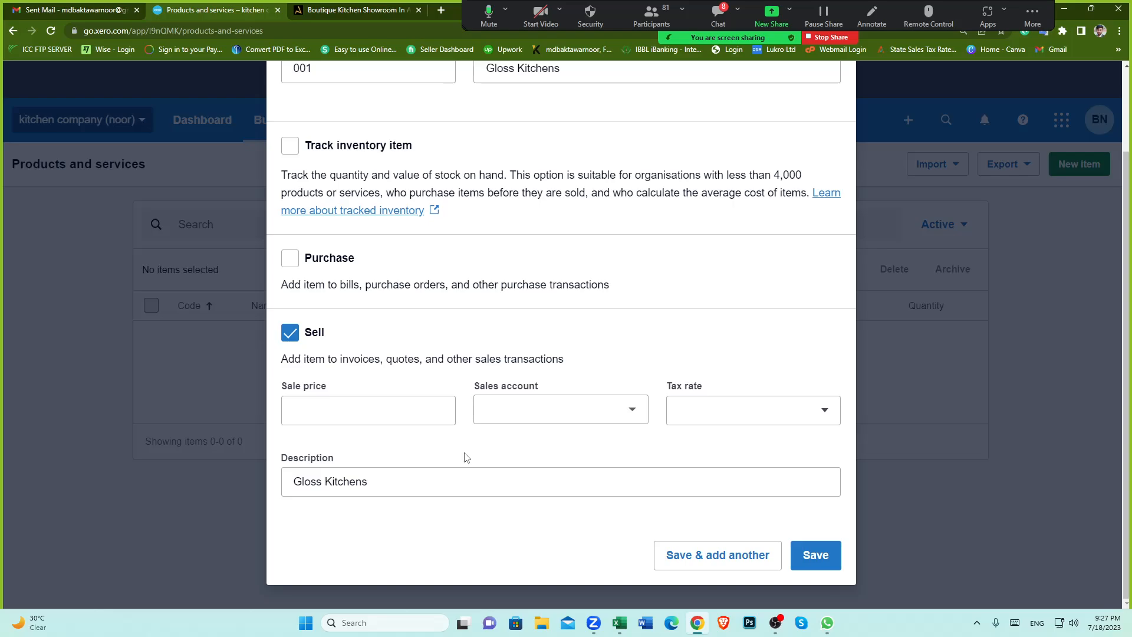
Step: Set the item's sale price to 100 and its sales account to 200 - Sales
{"action": "left_click", "coordinate": [433, 417]}
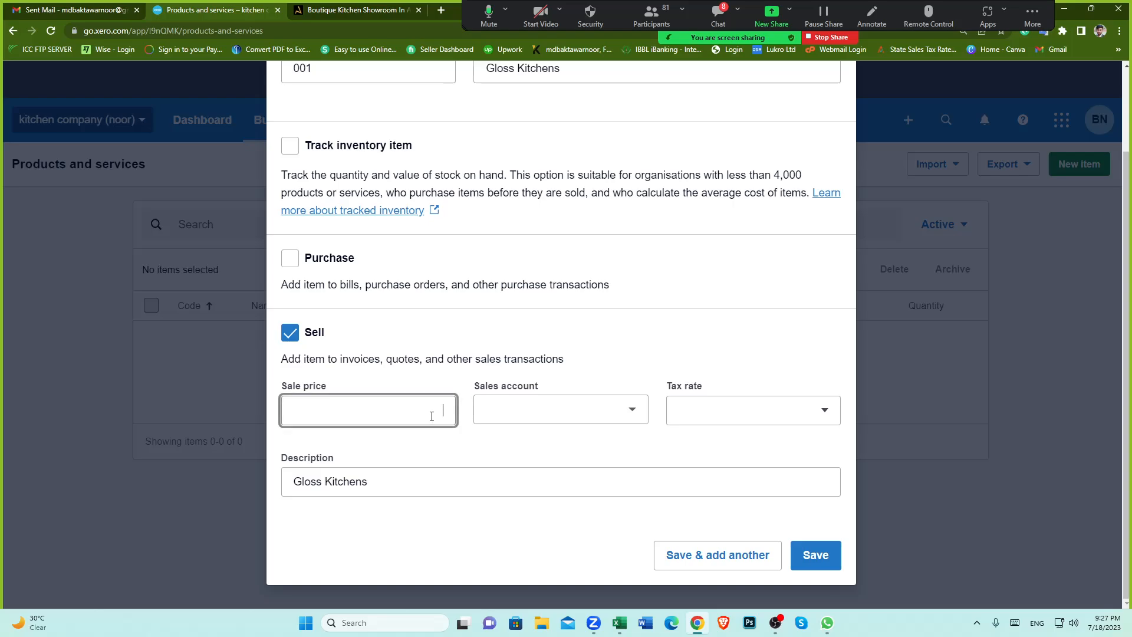
{"action": "type", "text": "100"}
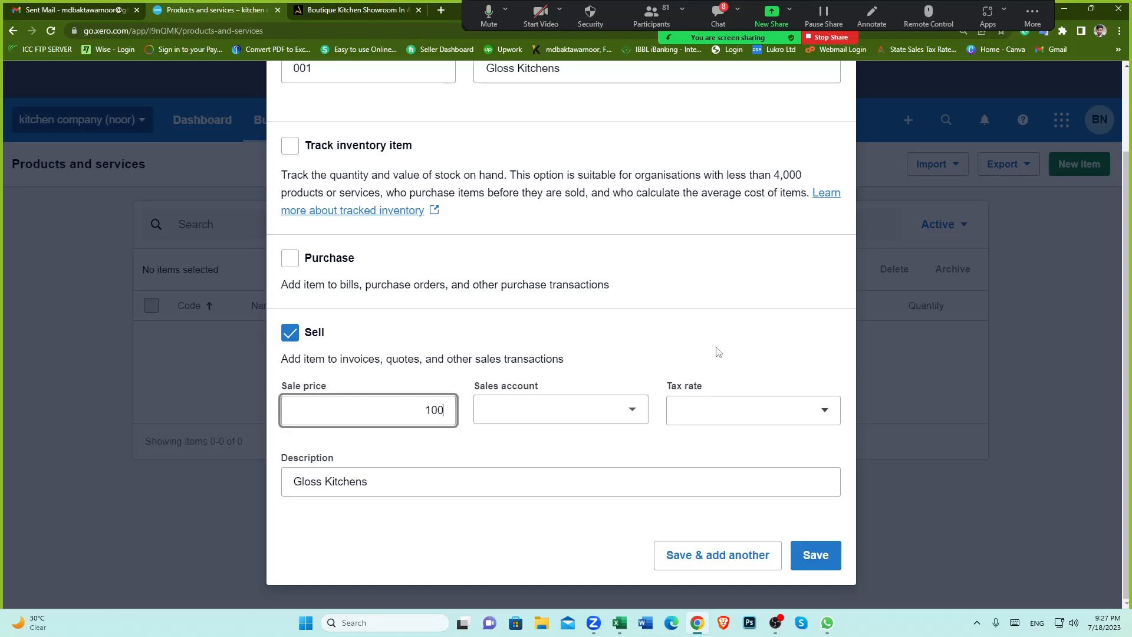
{"action": "left_click", "coordinate": [634, 409]}
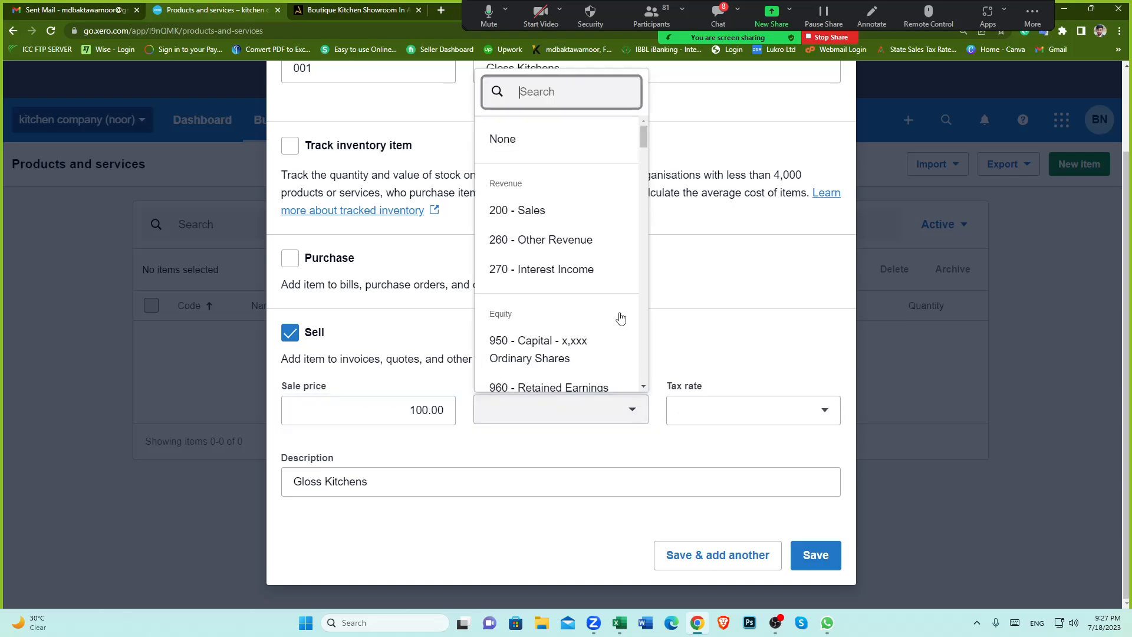
{"action": "left_click", "coordinate": [550, 211]}
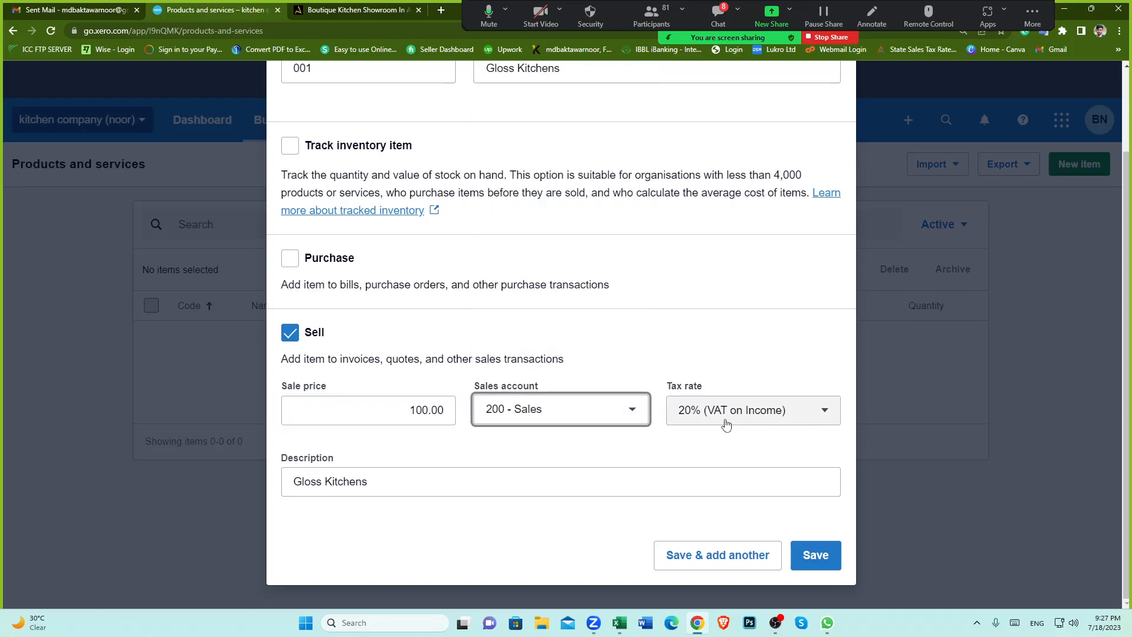
Step: Review the item's name and sale price, then save the 001 Gloss Kitchens item
{"action": "scroll", "coordinate": [584, 354], "scroll_direction": "up", "scroll_amount": 2}
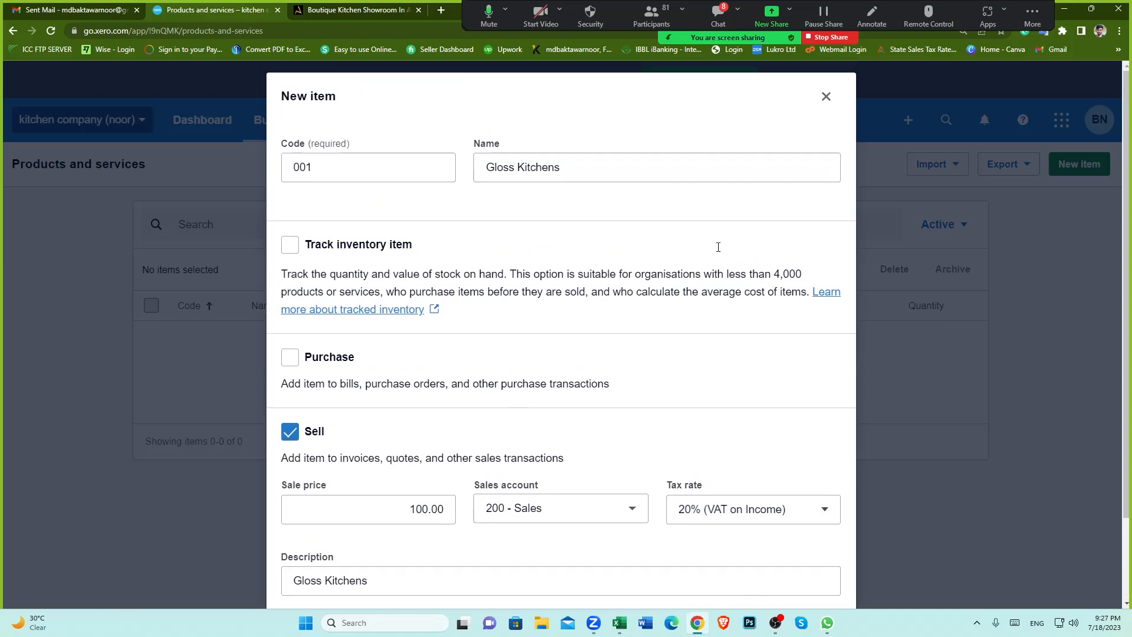
{"action": "left_click", "coordinate": [481, 168]}
{"action": "mouse_move", "coordinate": [484, 167]}
{"action": "left_mouse_down"}
{"action": "mouse_move", "coordinate": [574, 168]}
{"action": "mouse_move", "coordinate": [482, 168]}
{"action": "left_mouse_up"}
{"action": "left_click", "coordinate": [581, 216]}
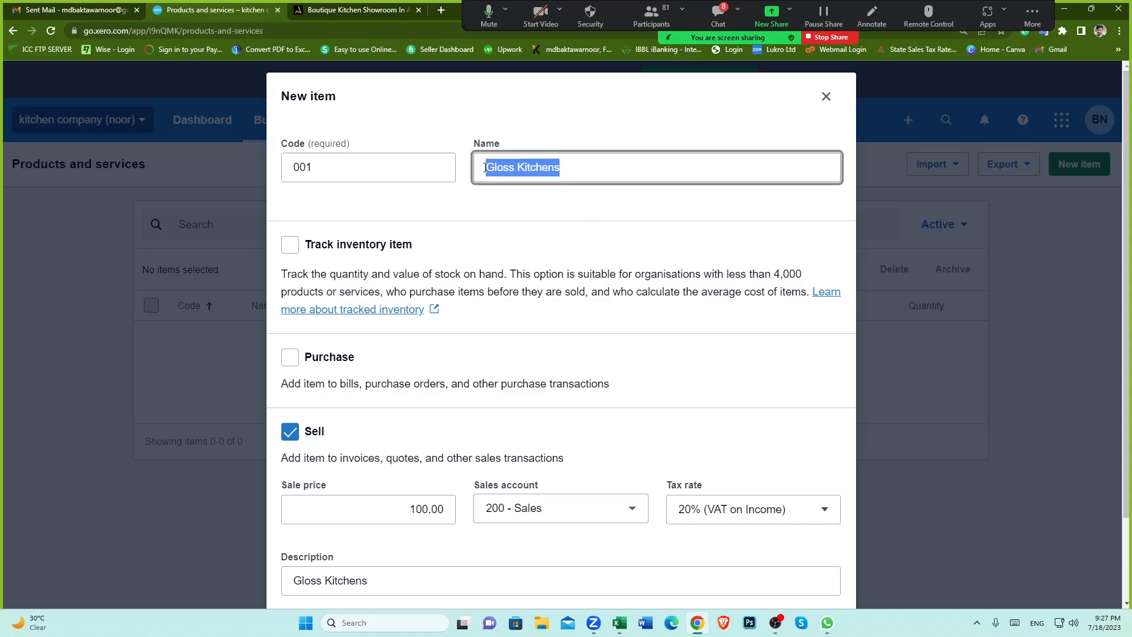
{"action": "left_click", "coordinate": [490, 211]}
{"action": "scroll", "coordinate": [520, 292], "scroll_direction": "down", "scroll_amount": 2}
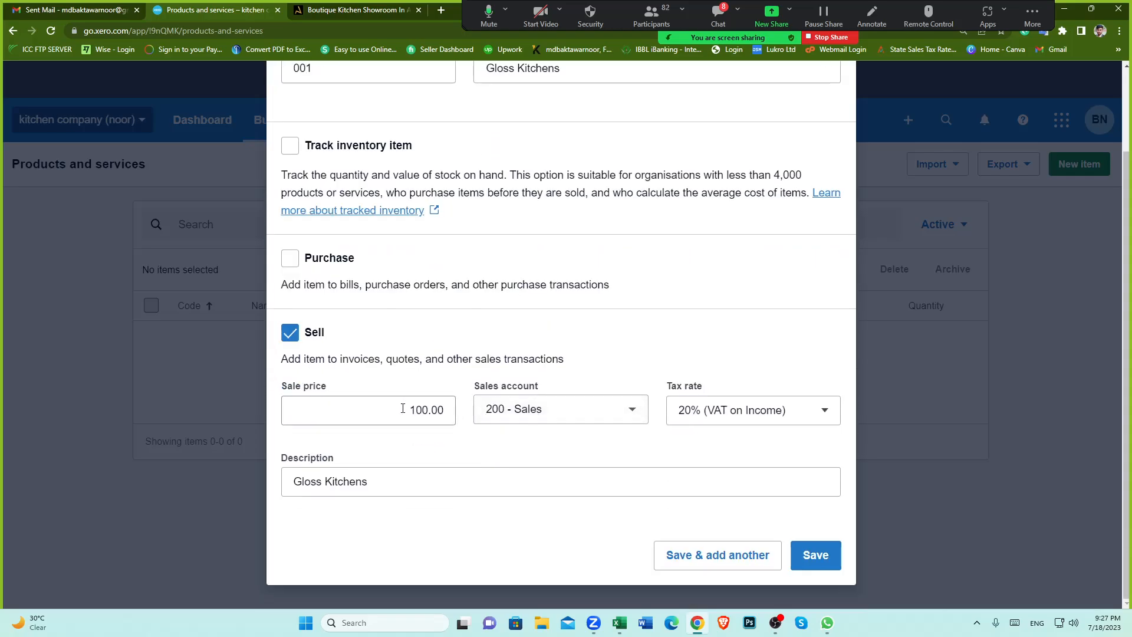
{"action": "left_click_drag", "start_coordinate": [405, 409], "coordinate": [444, 412]}
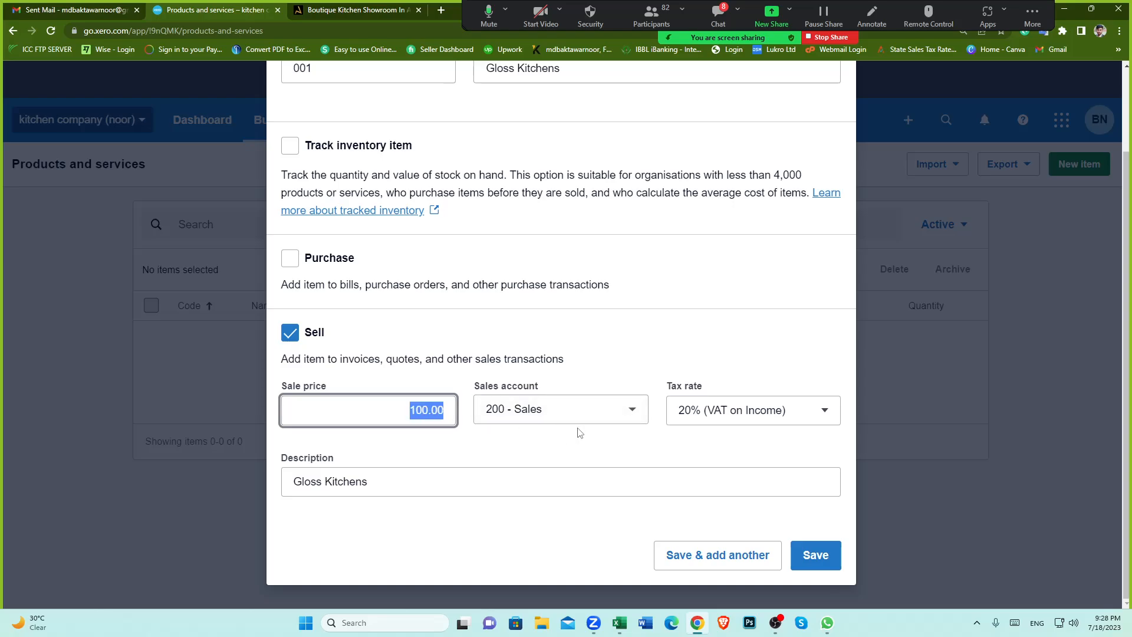
{"action": "left_click", "coordinate": [599, 446]}
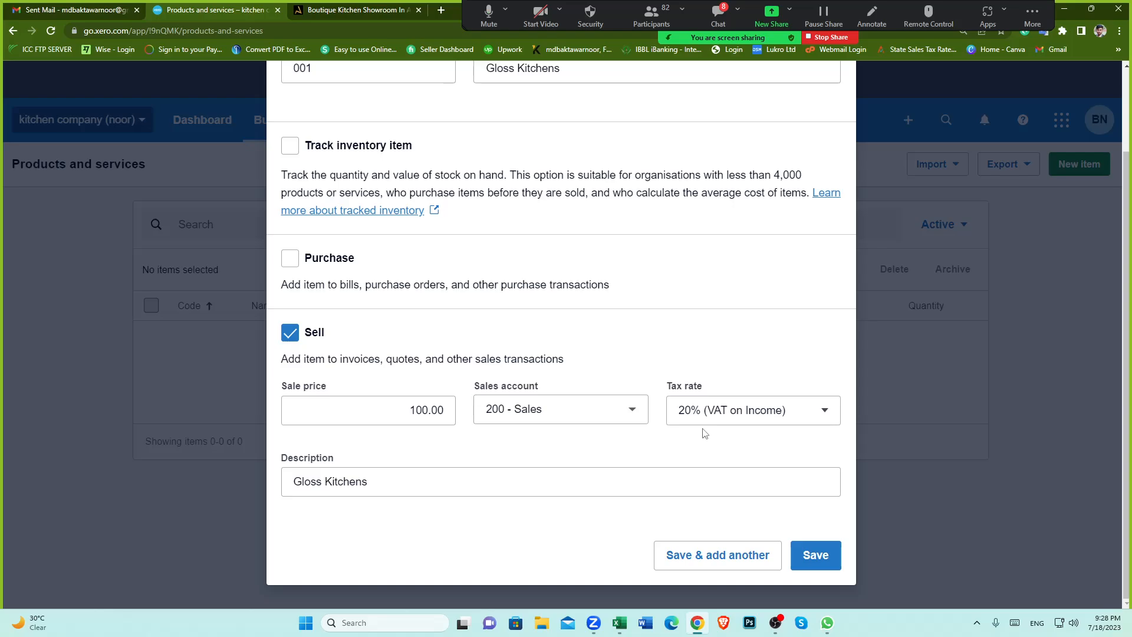
{"action": "left_click", "coordinate": [426, 407]}
{"action": "left_click_drag", "start_coordinate": [427, 407], "coordinate": [531, 430]}
{"action": "left_click", "coordinate": [556, 461]}
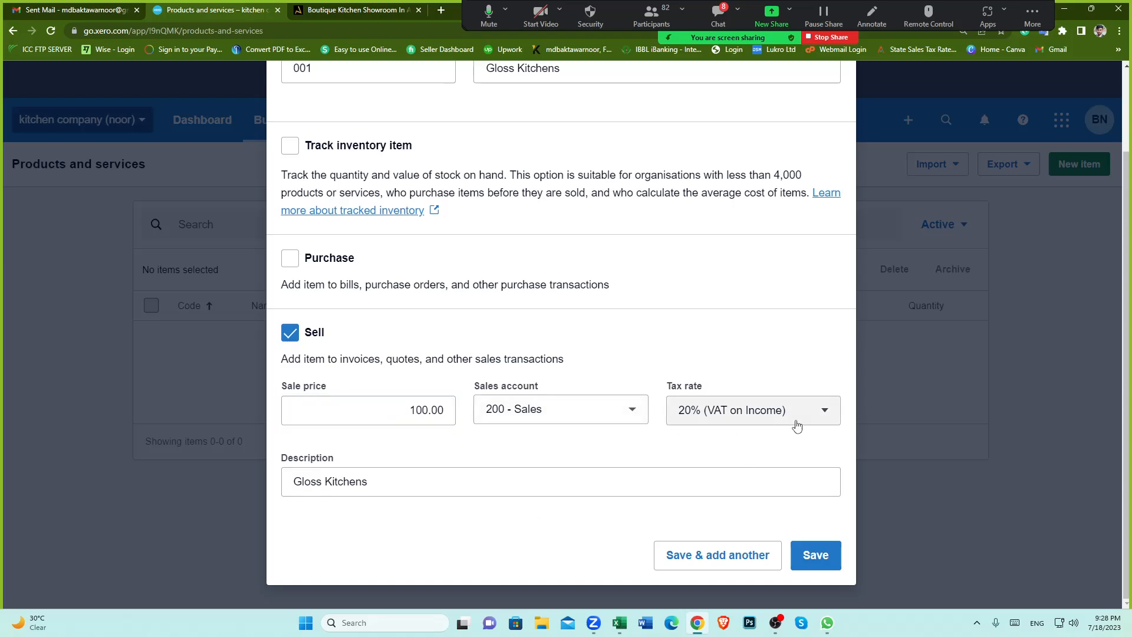
{"action": "left_click", "coordinate": [815, 560]}
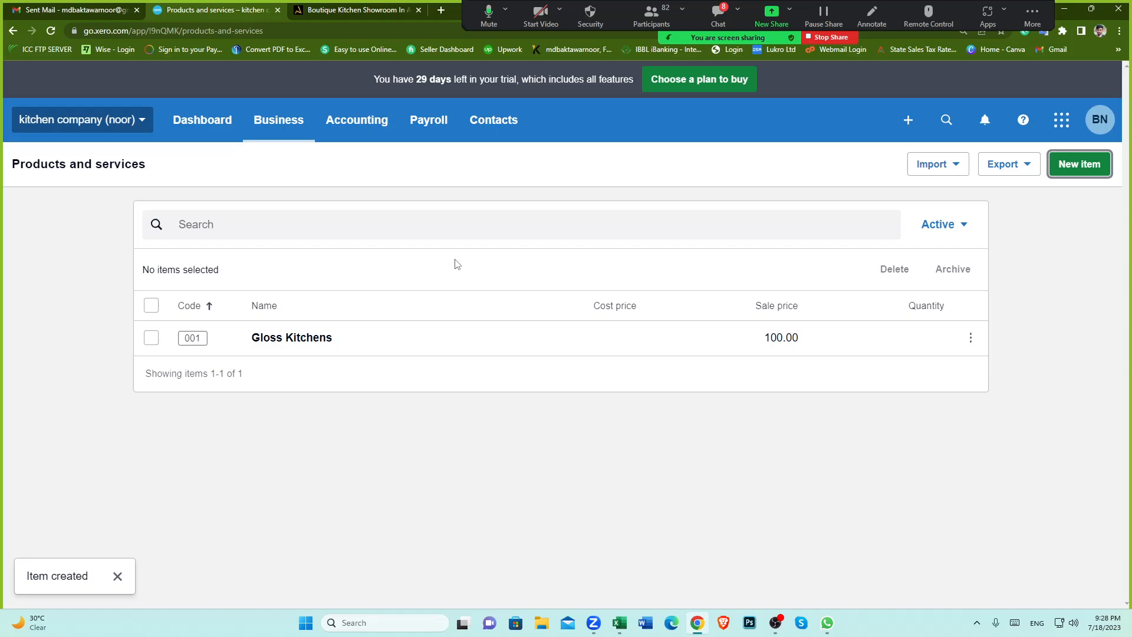
Step: Select Matt Kitchens in the ALM Studios website's kitchen finishes menu and return to Products and services
{"action": "left_click", "coordinate": [368, 13]}
{"action": "mouse_move", "coordinate": [646, 117]}
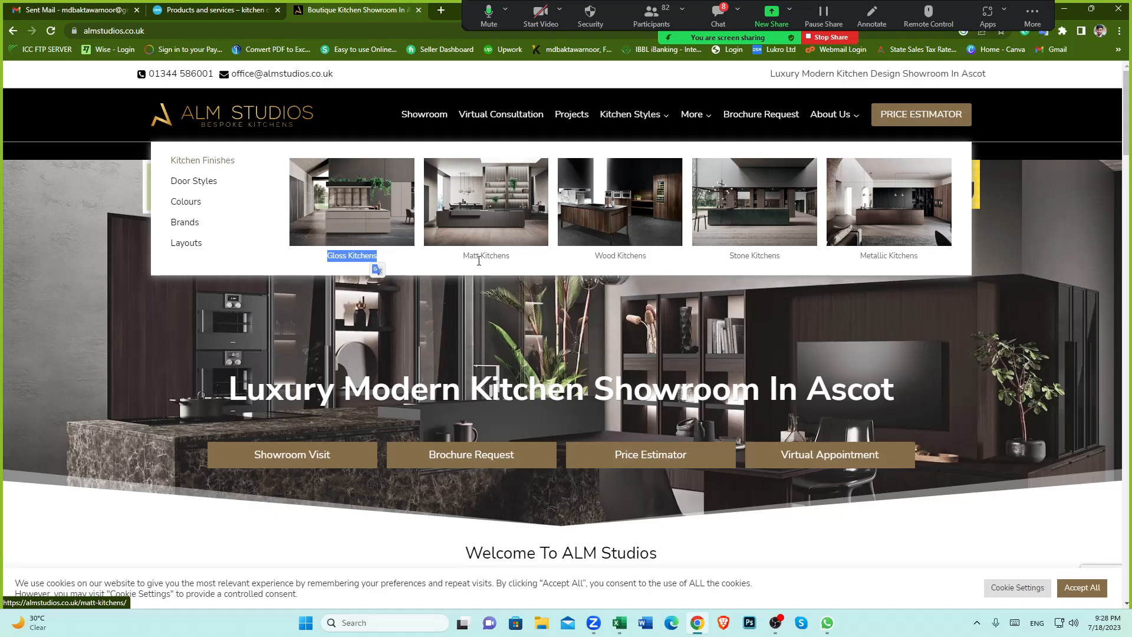
{"action": "left_click_drag", "start_coordinate": [462, 260], "coordinate": [513, 262]}
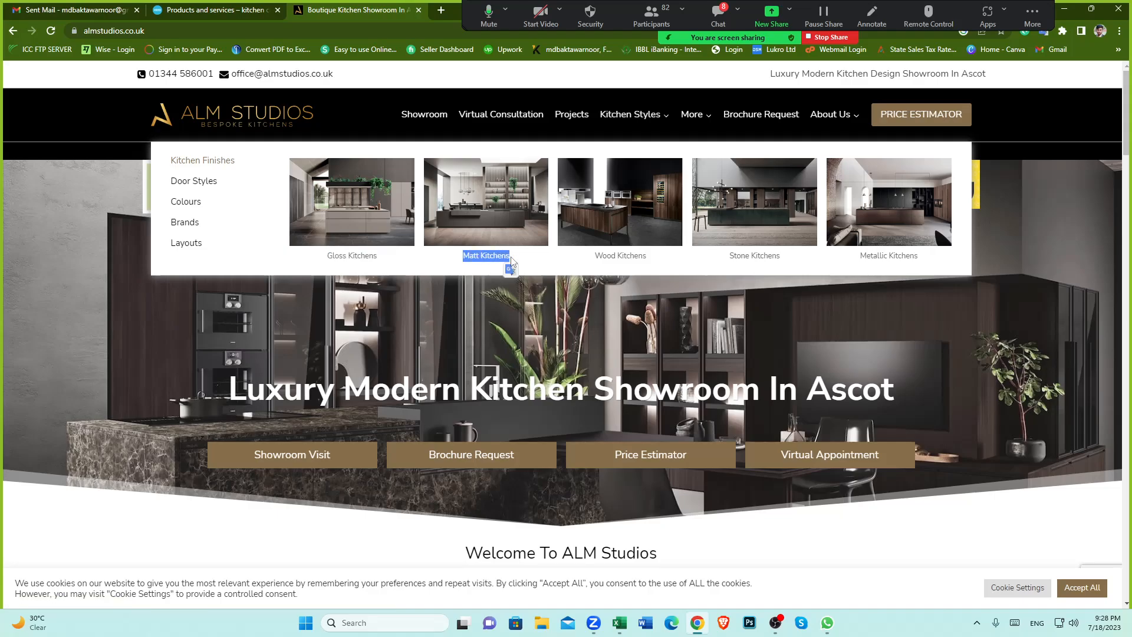
{"action": "left_click", "coordinate": [212, 10]}
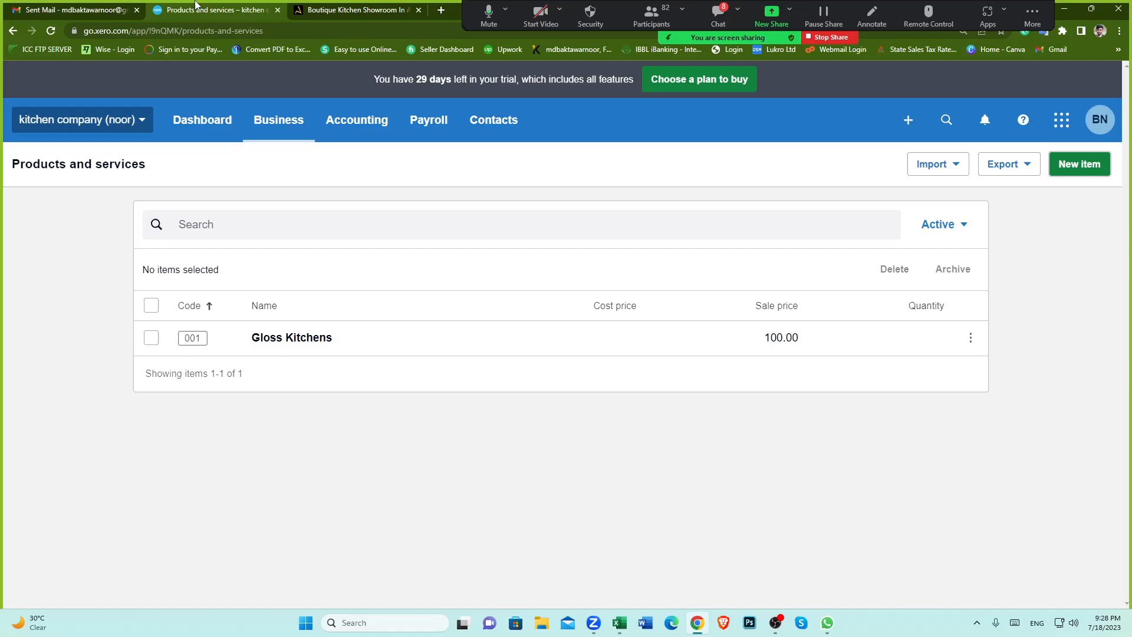
Step: Start a new item with code 002 and name it Matt Kitchens
{"action": "left_click", "coordinate": [1079, 161]}
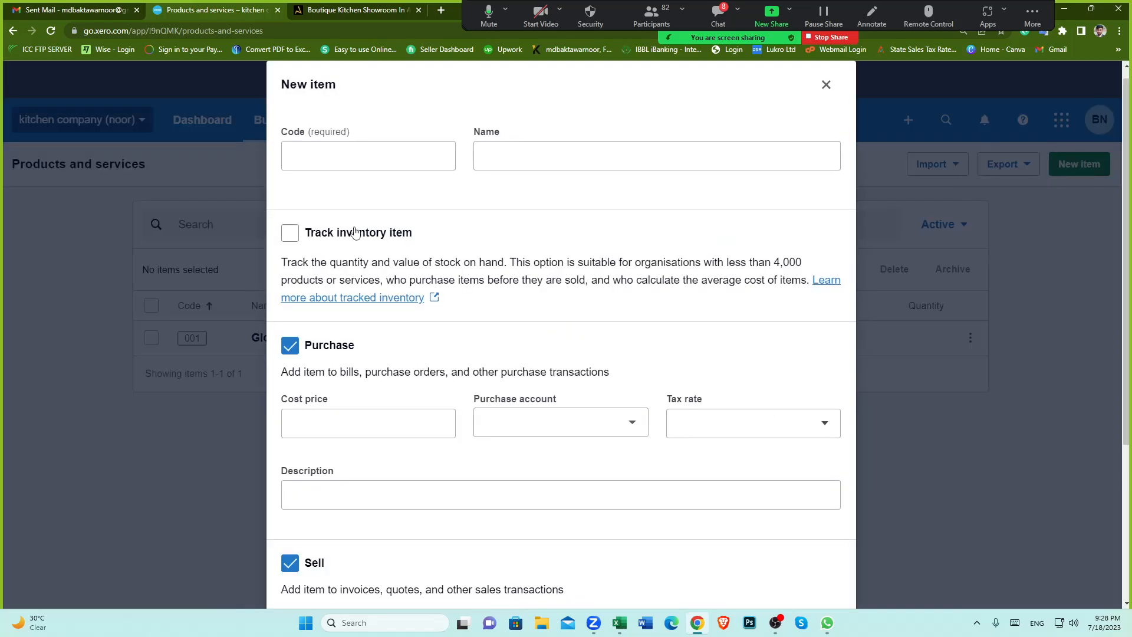
{"action": "left_click", "coordinate": [347, 156]}
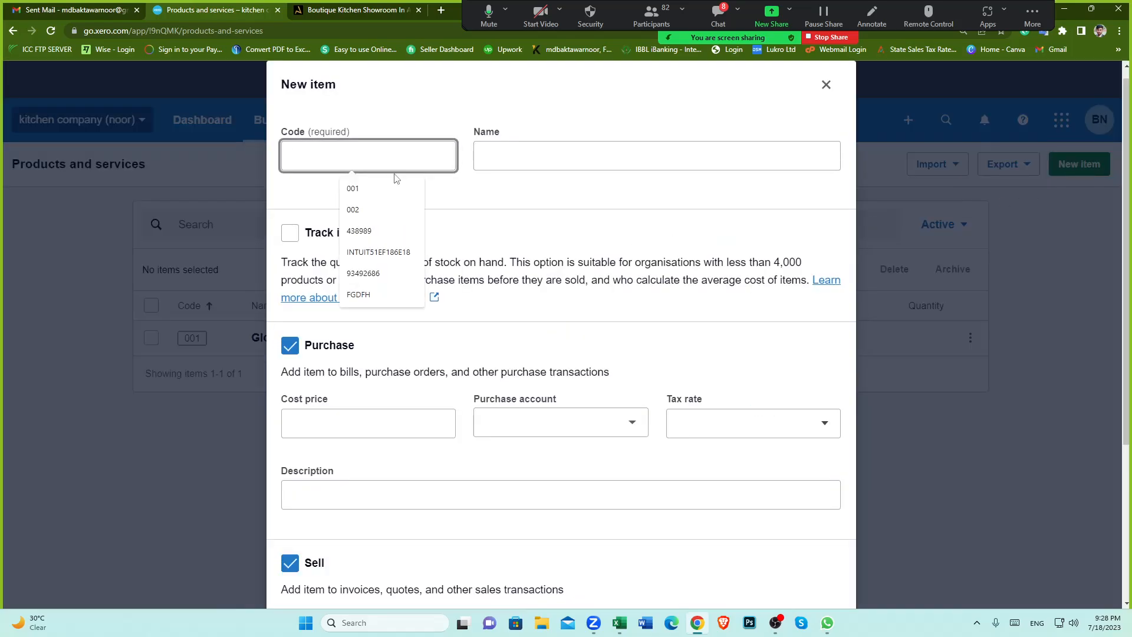
{"action": "type", "text": "002"}
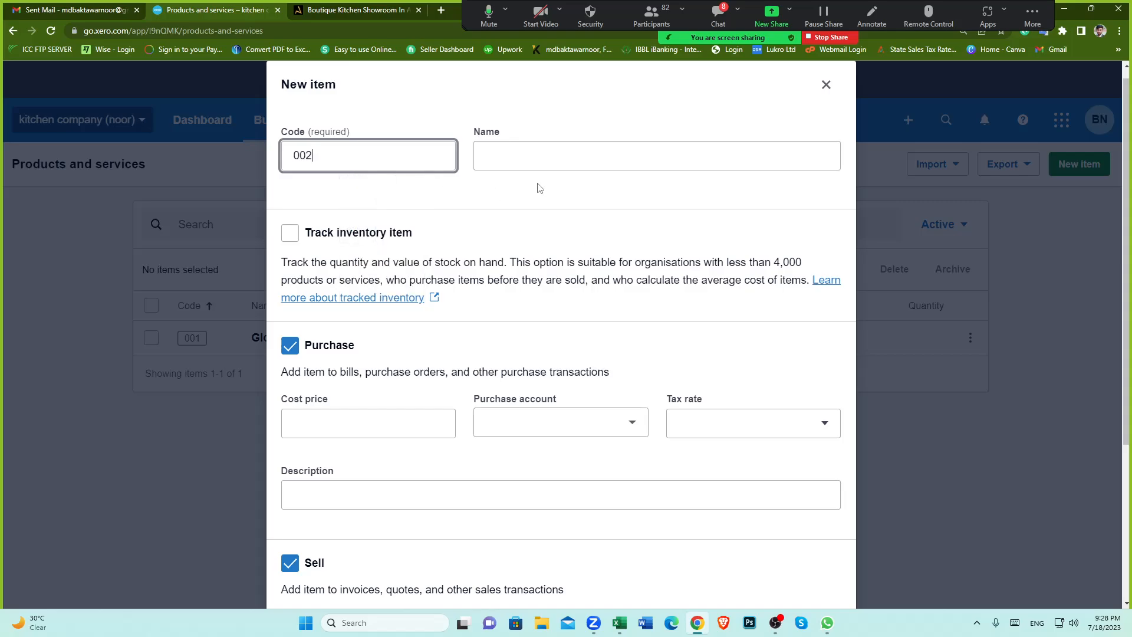
{"action": "left_click", "coordinate": [525, 156]}
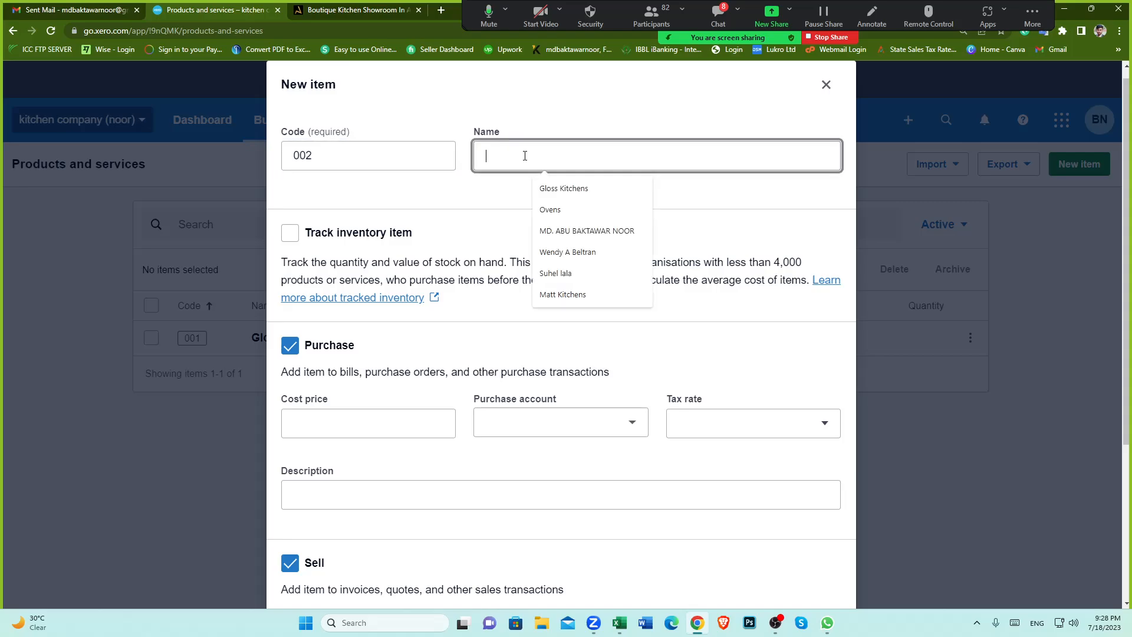
{"action": "left_click", "coordinate": [563, 294]}
Step: Turn off the Purchase option and save the Matt Kitchens item
{"action": "scroll", "coordinate": [419, 416], "scroll_direction": "down", "scroll_amount": 3}
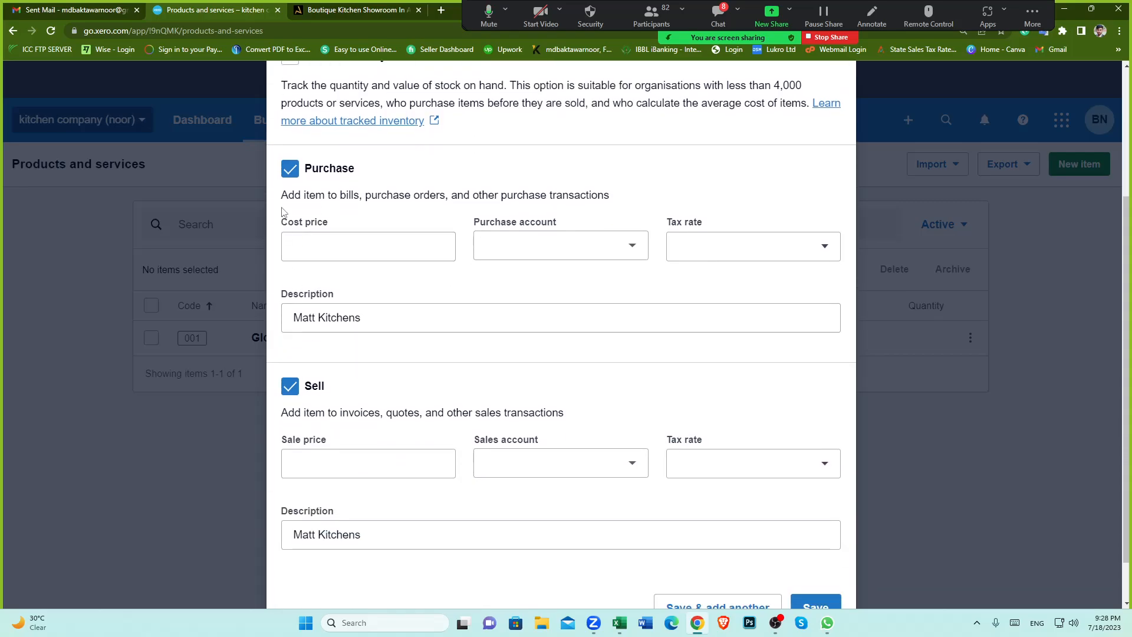
{"action": "left_click", "coordinate": [289, 169]}
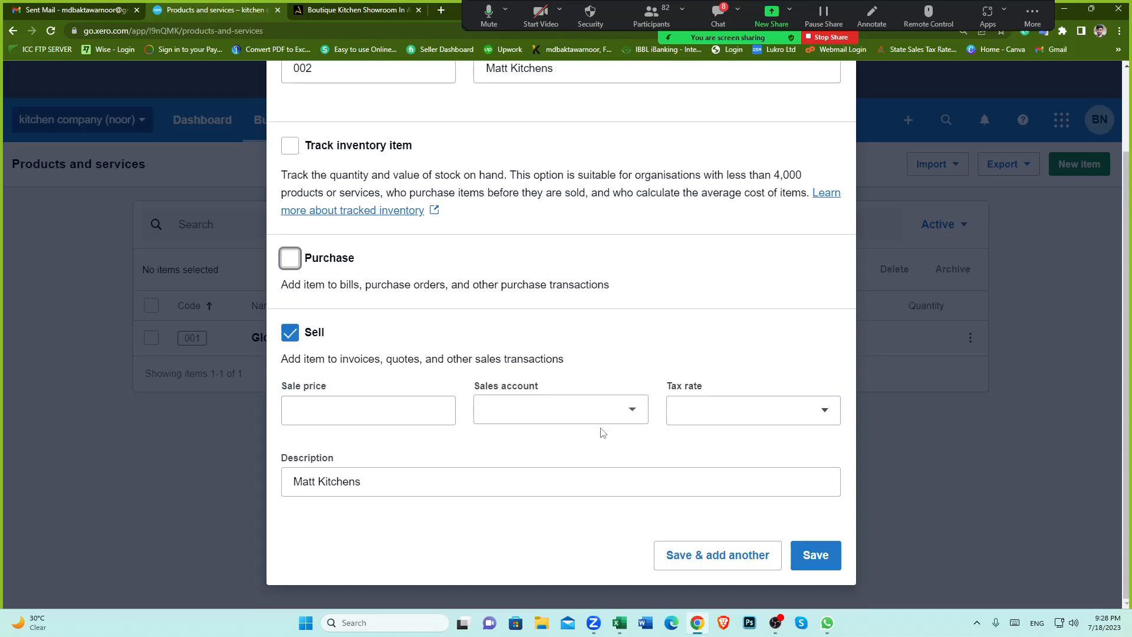
{"action": "left_click", "coordinate": [821, 556]}
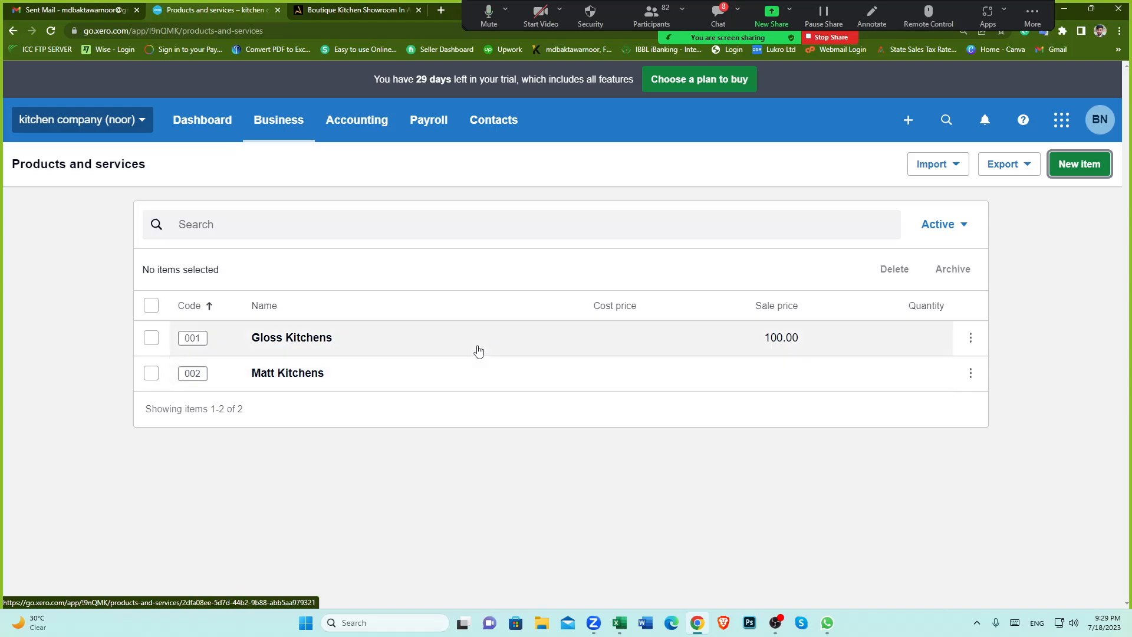
Step: Open the Appliances page from the ALM Studios website's More menu
{"action": "left_click", "coordinate": [370, 10]}
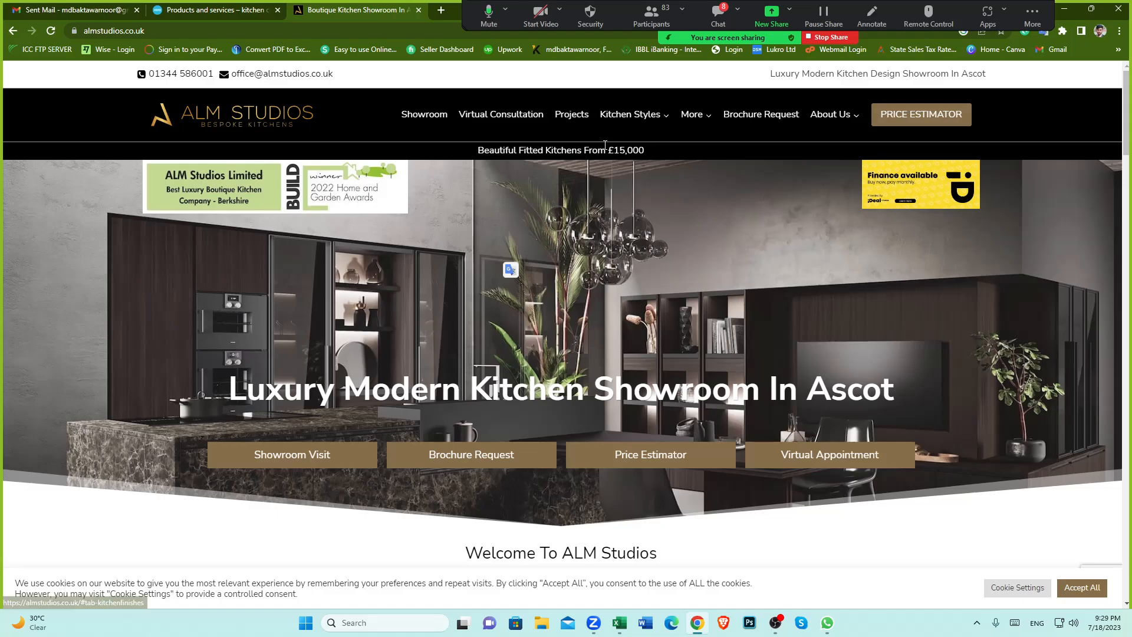
{"action": "mouse_move", "coordinate": [621, 142]}
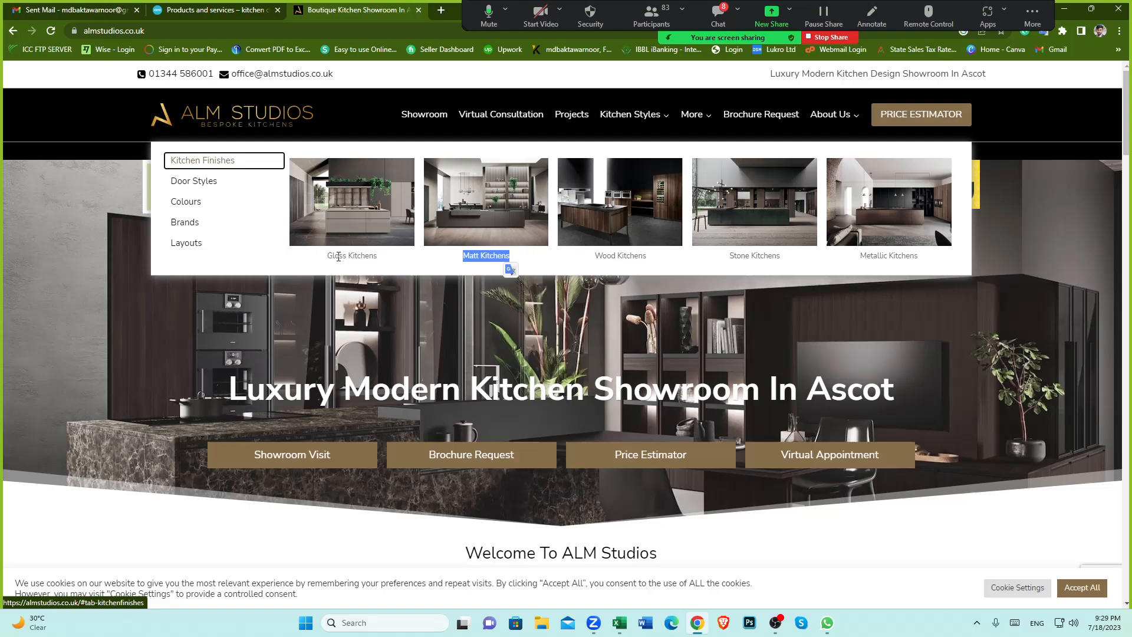
{"action": "left_click_drag", "start_coordinate": [329, 255], "coordinate": [377, 255]}
{"action": "left_click_drag", "start_coordinate": [463, 255], "coordinate": [509, 256]}
{"action": "left_click", "coordinate": [589, 257]}
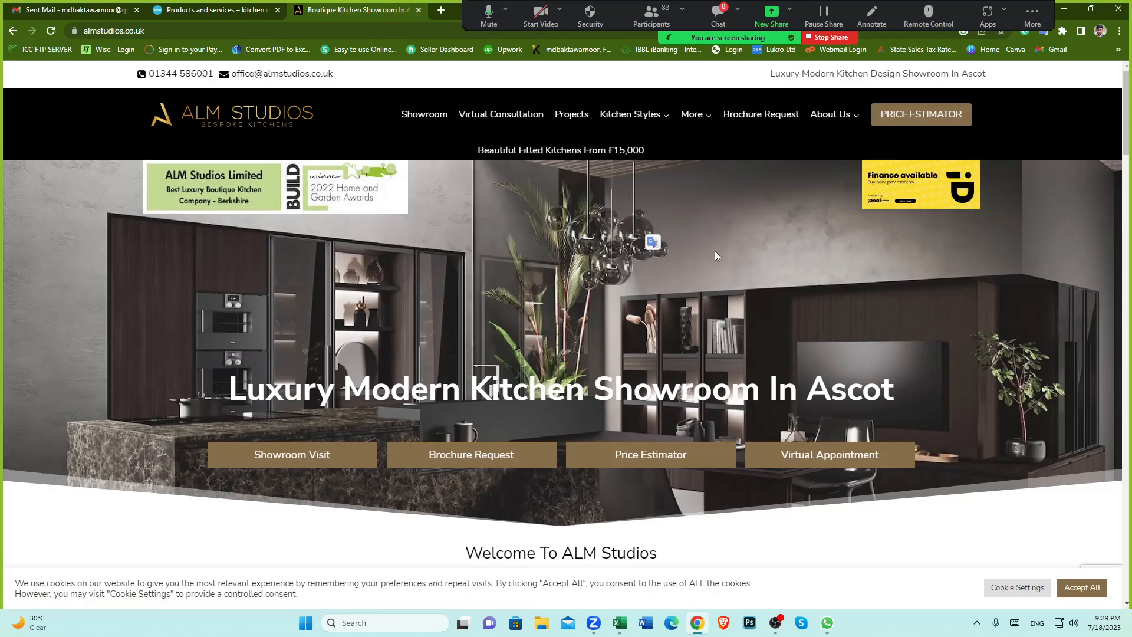
{"action": "mouse_move", "coordinate": [674, 126]}
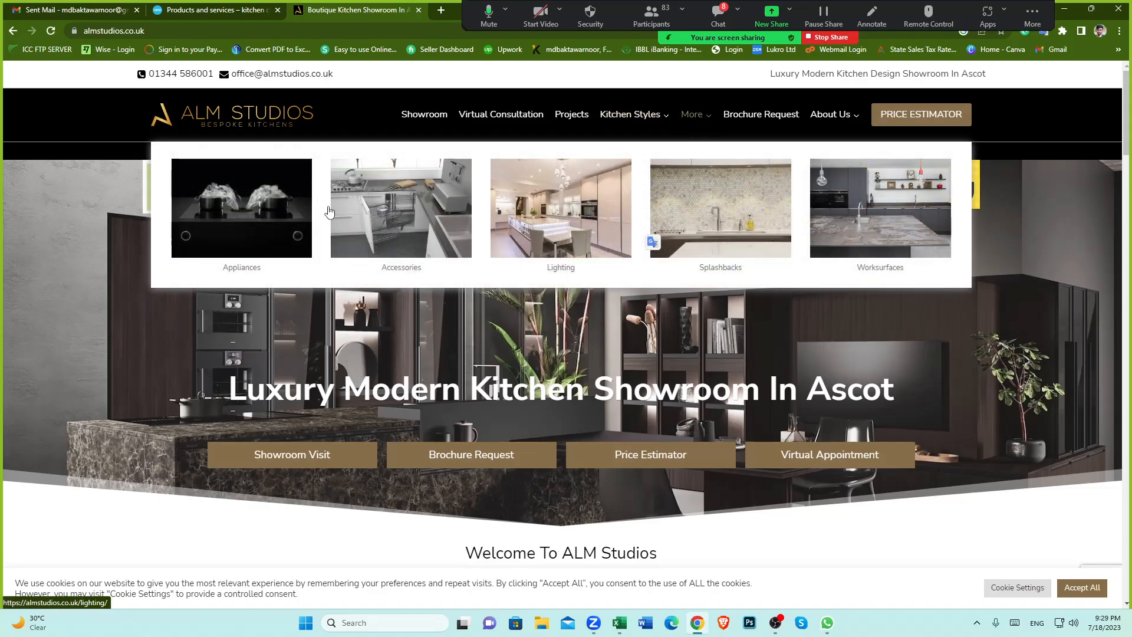
{"action": "left_click", "coordinate": [240, 231]}
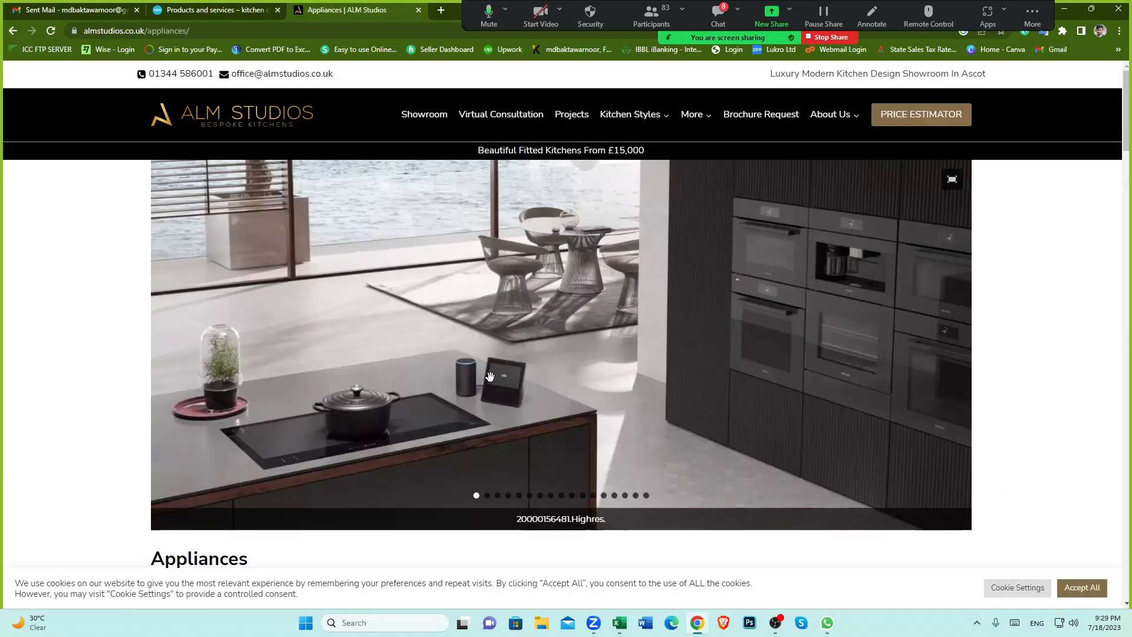
Step: Read through the Appliances page's kitchen appliance categories such as ovens, cooling and washing machines
{"action": "scroll", "coordinate": [534, 332], "scroll_direction": "down", "scroll_amount": 4}
{"action": "scroll", "coordinate": [513, 318], "scroll_direction": "down", "scroll_amount": 13}
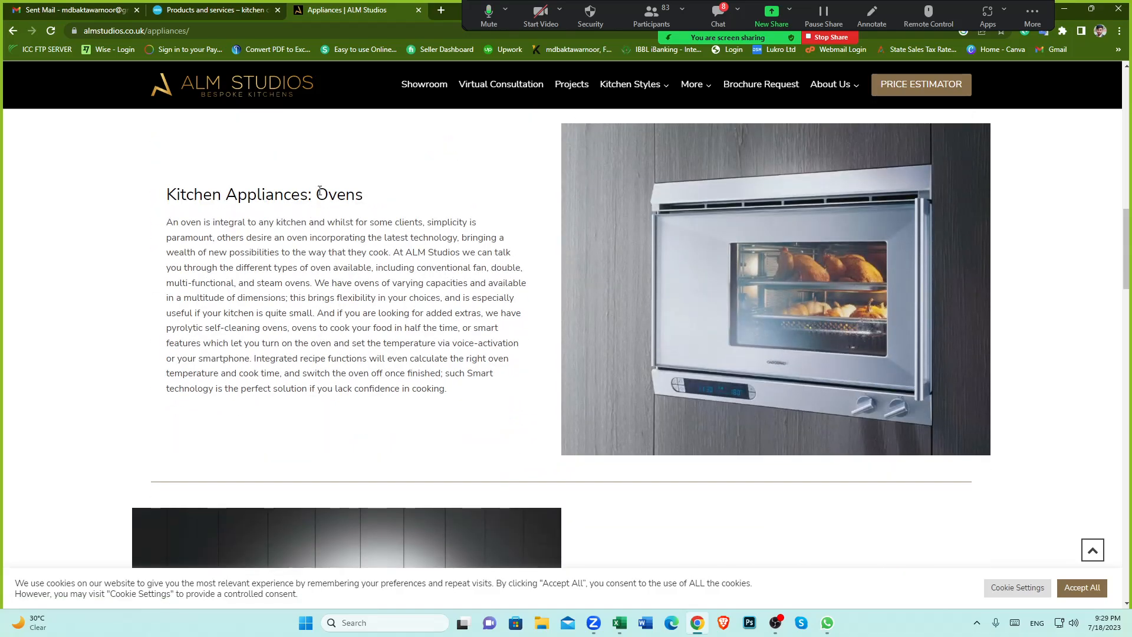
{"action": "left_click_drag", "start_coordinate": [319, 190], "coordinate": [372, 195]}
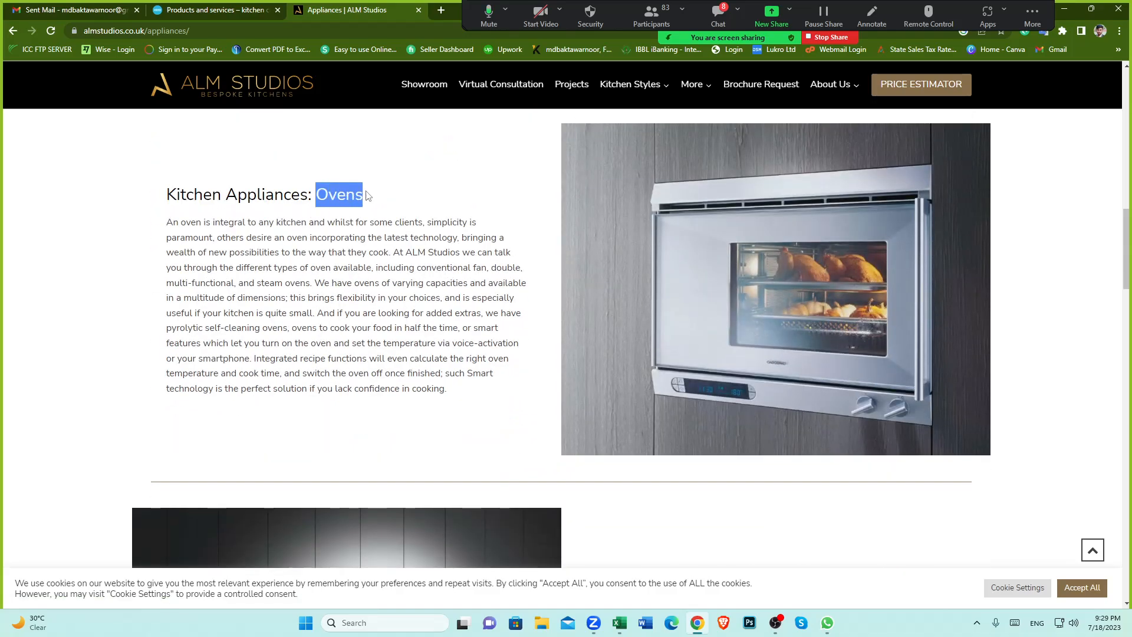
{"action": "scroll", "coordinate": [372, 195], "scroll_direction": "down", "scroll_amount": 4}
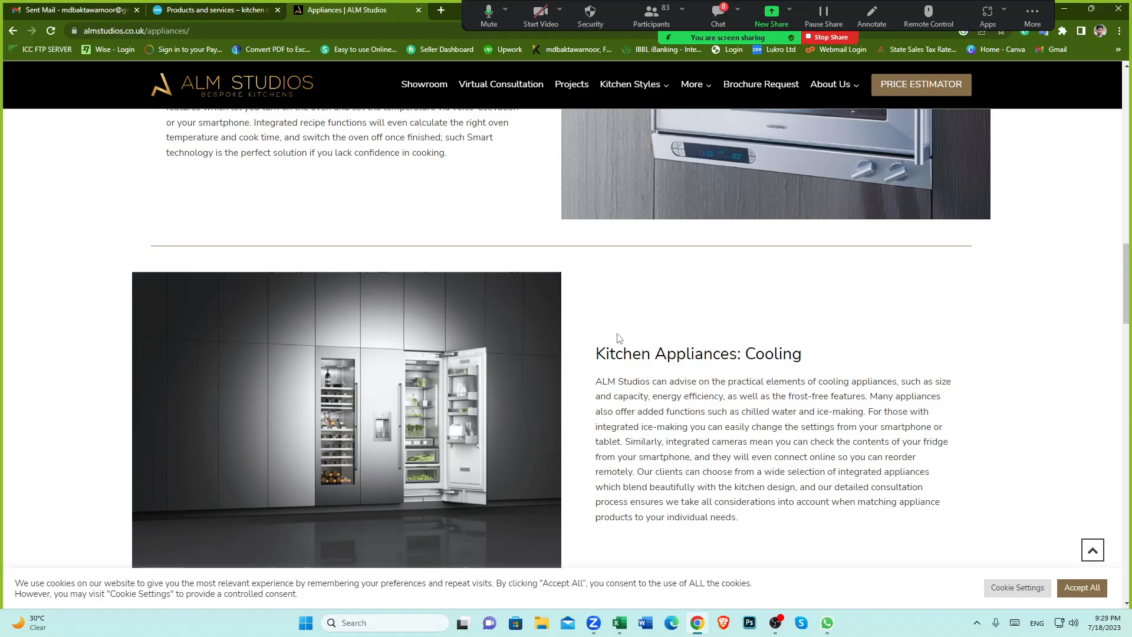
{"action": "double_click", "coordinate": [780, 348]}
{"action": "scroll", "coordinate": [665, 336], "scroll_direction": "down", "scroll_amount": 5}
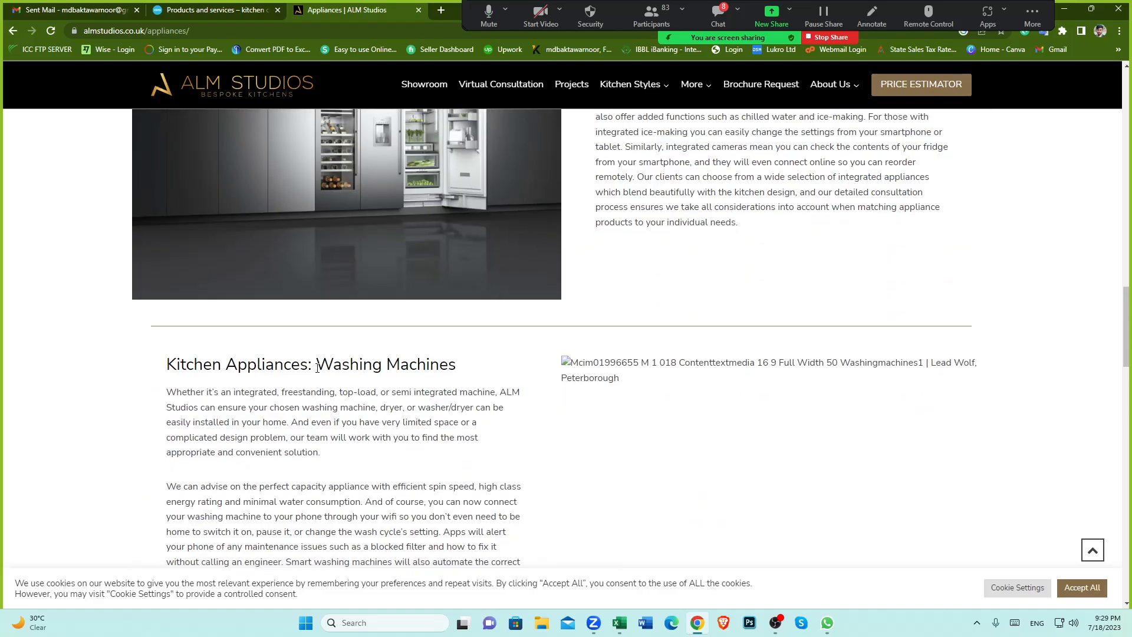
{"action": "left_click_drag", "start_coordinate": [318, 368], "coordinate": [480, 370]}
{"action": "scroll", "coordinate": [481, 370], "scroll_direction": "down", "scroll_amount": 5}
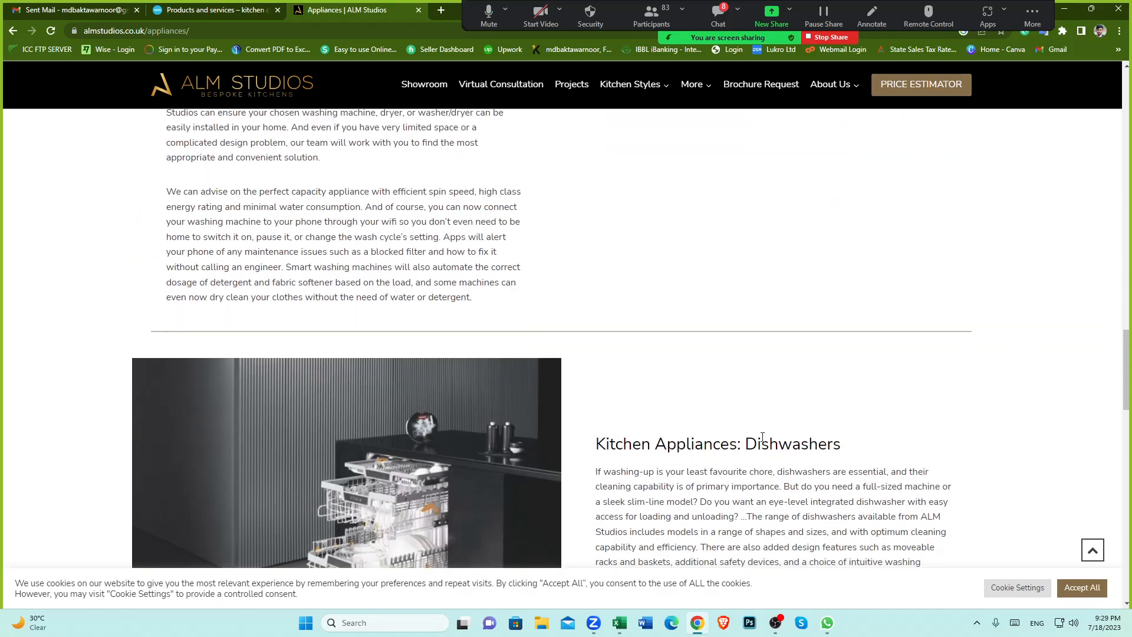
Step: Scroll through the remaining Appliances sections, including dishwashers, extractors, washing machines and sinks and taps
{"action": "left_click_drag", "start_coordinate": [745, 442], "coordinate": [878, 441]}
{"action": "scroll", "coordinate": [508, 438], "scroll_direction": "down", "scroll_amount": 5}
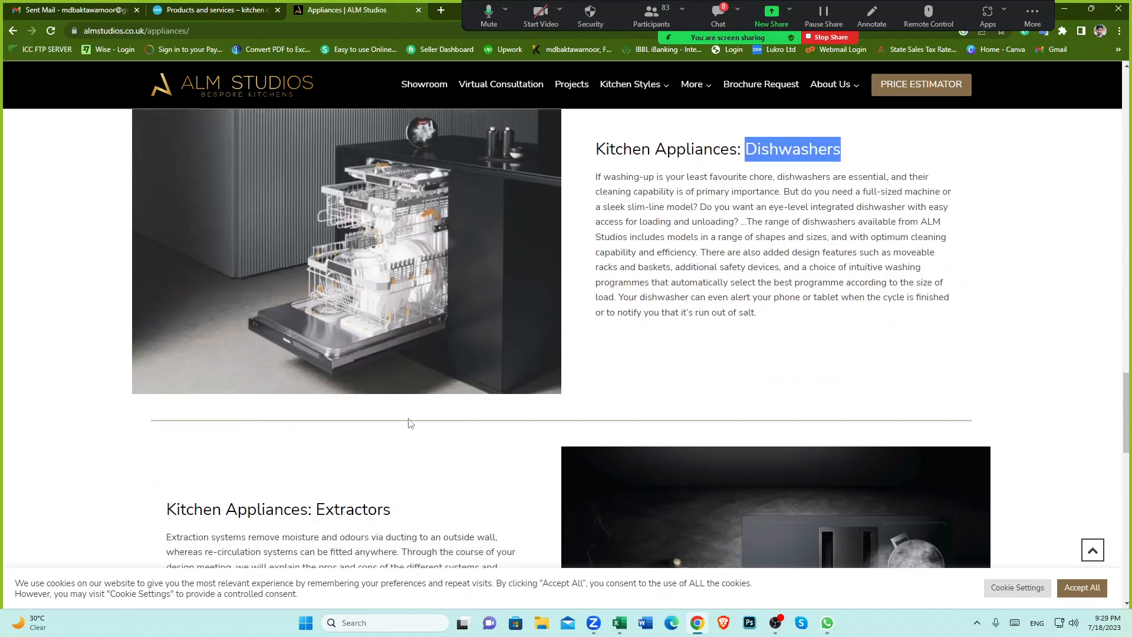
{"action": "left_click_drag", "start_coordinate": [316, 501], "coordinate": [420, 506]}
{"action": "scroll", "coordinate": [525, 435], "scroll_direction": "down", "scroll_amount": 7}
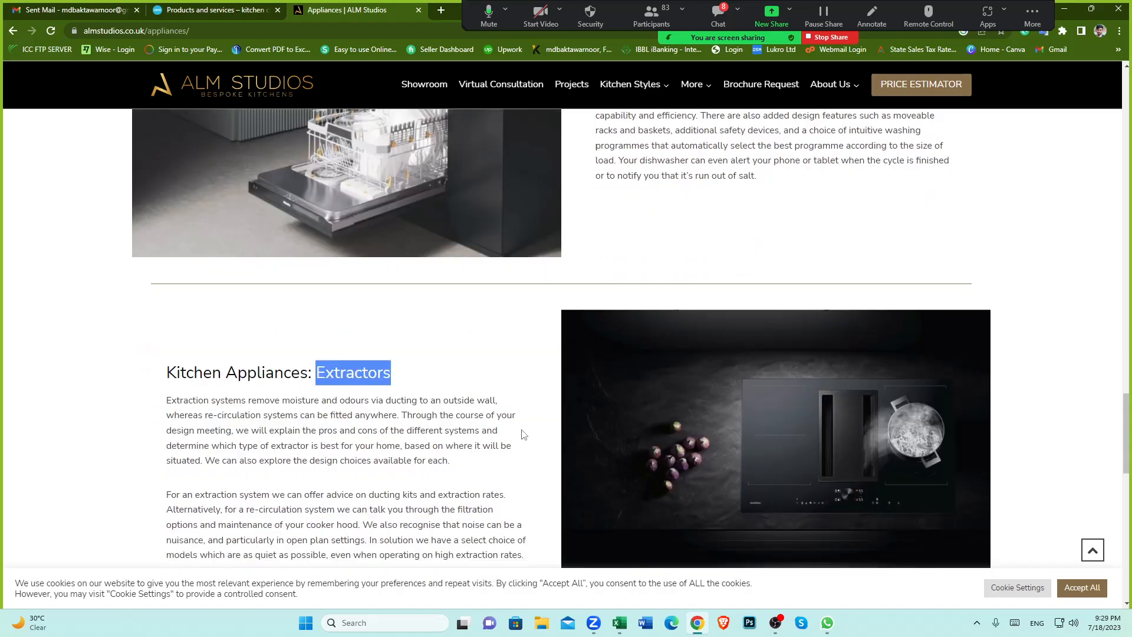
{"action": "scroll", "coordinate": [566, 407], "scroll_direction": "up", "scroll_amount": 18}
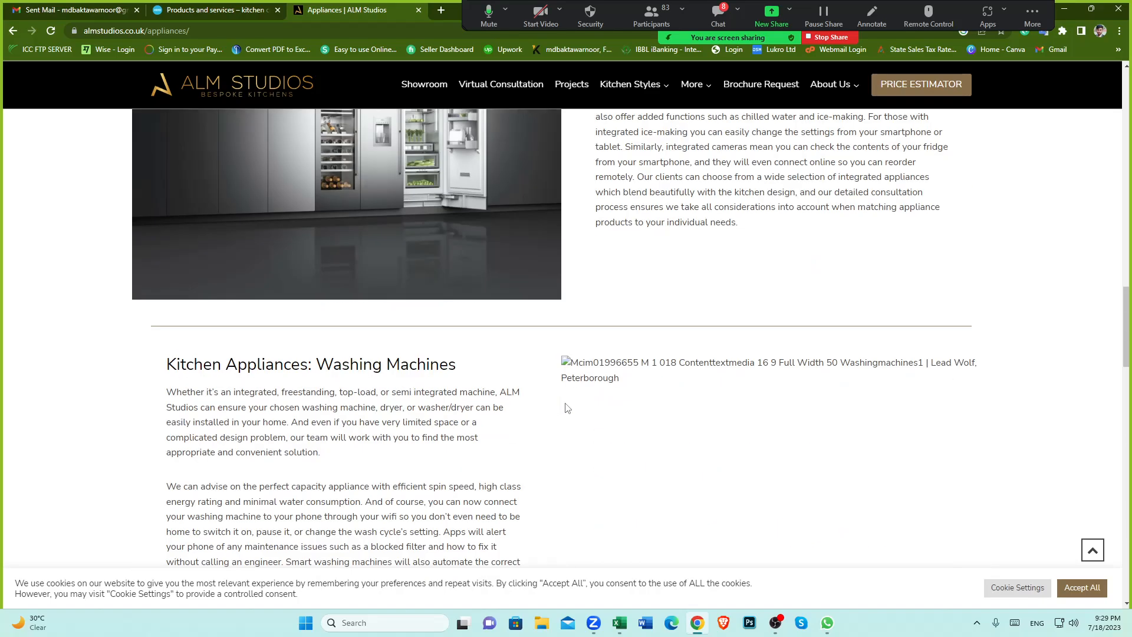
{"action": "scroll", "coordinate": [566, 408], "scroll_direction": "up", "scroll_amount": 15}
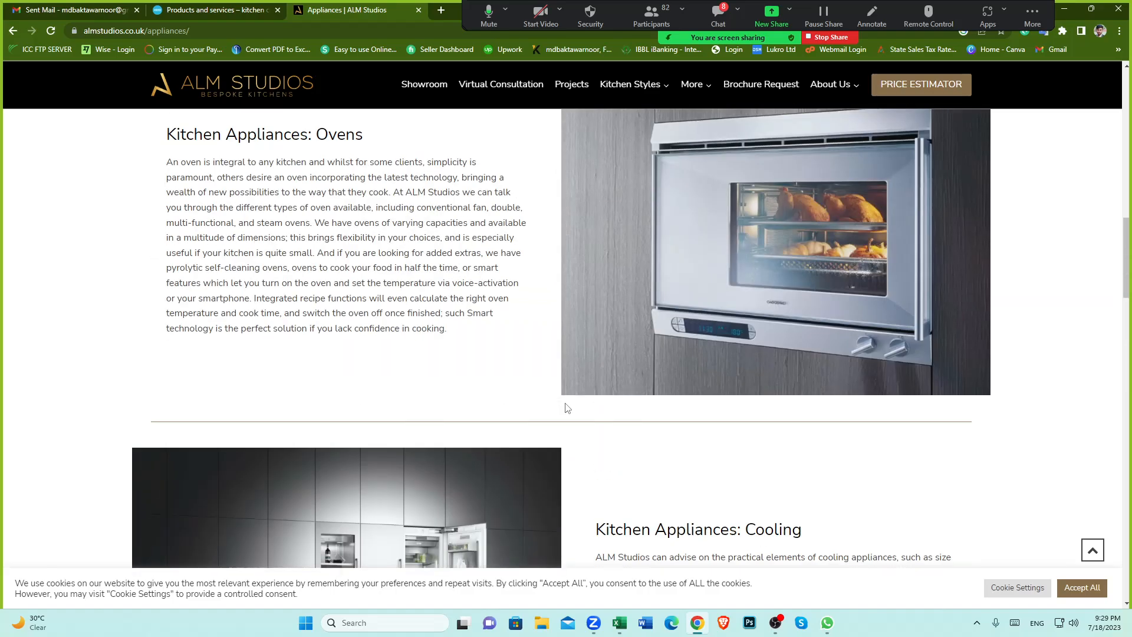
{"action": "scroll", "coordinate": [585, 369], "scroll_direction": "down", "scroll_amount": 4}
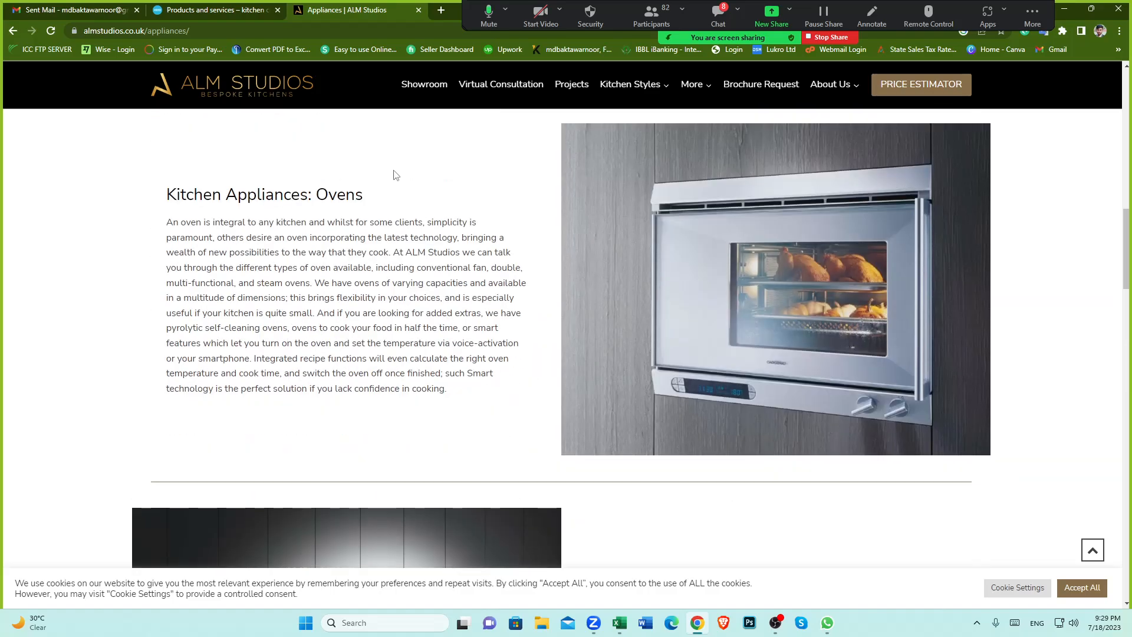
{"action": "scroll", "coordinate": [513, 267], "scroll_direction": "down", "scroll_amount": 18}
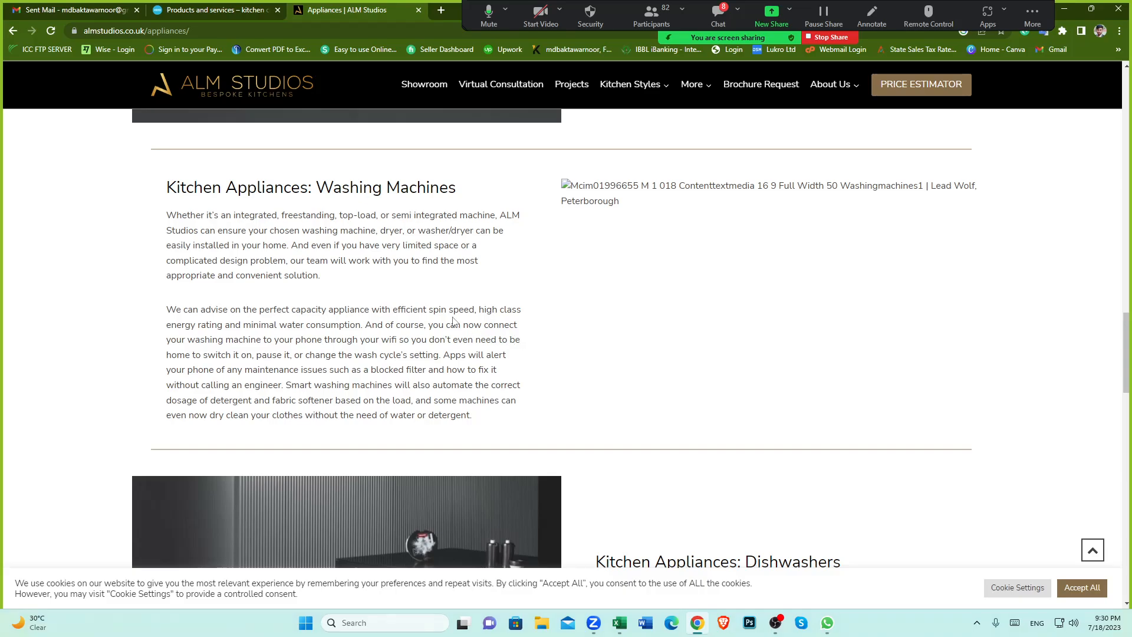
{"action": "scroll", "coordinate": [494, 451], "scroll_direction": "down", "scroll_amount": 10}
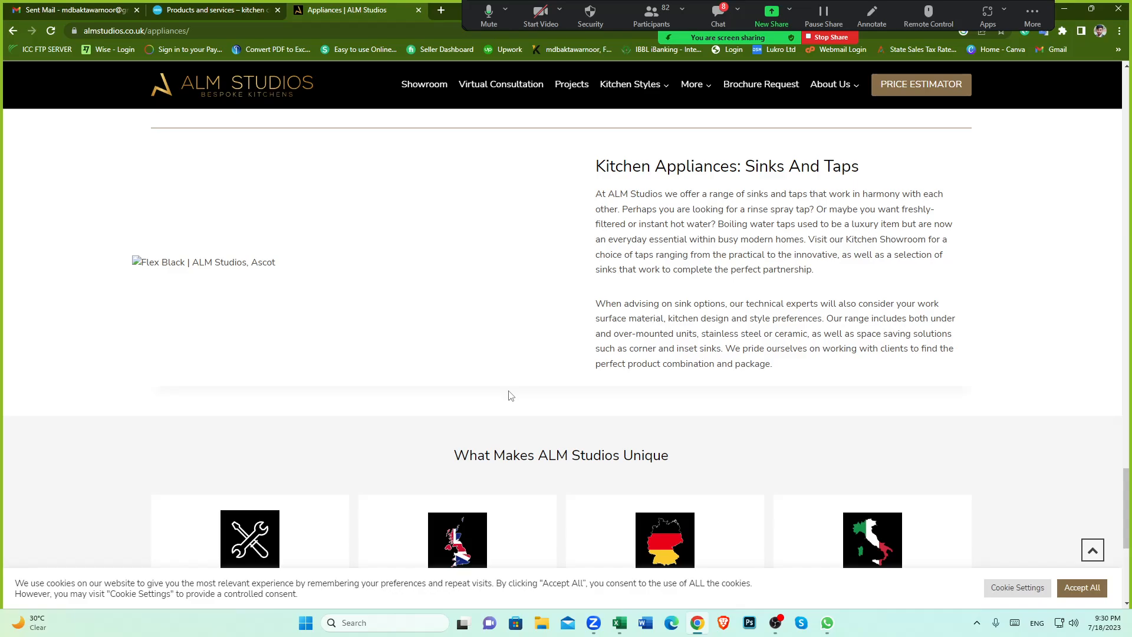
{"action": "scroll", "coordinate": [512, 338], "scroll_direction": "up", "scroll_amount": 20}
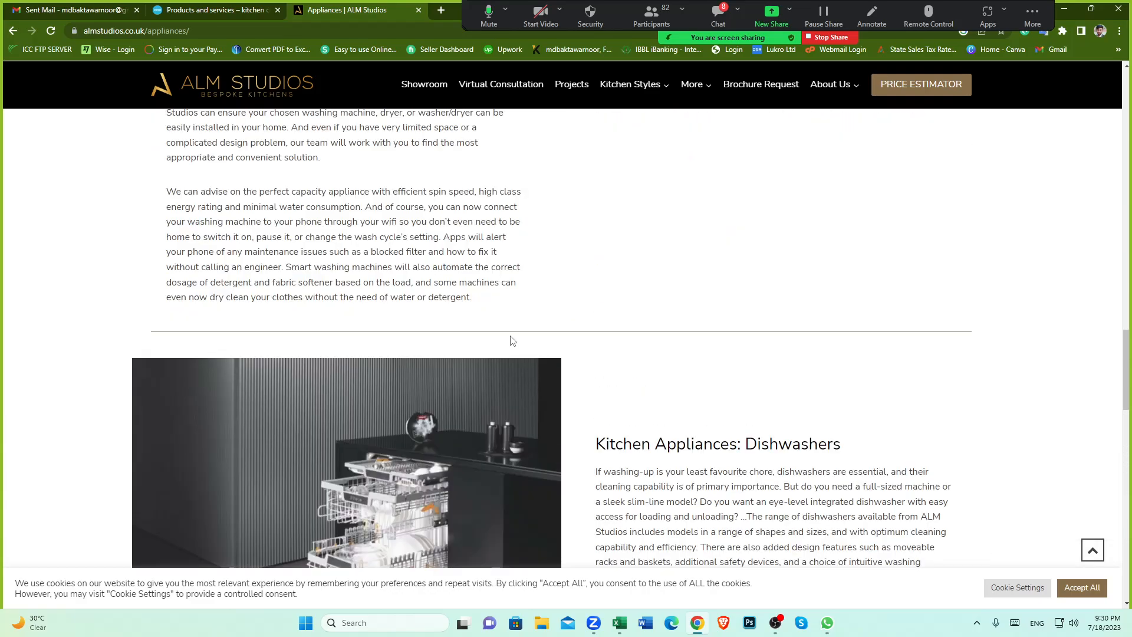
{"action": "scroll", "coordinate": [511, 336], "scroll_direction": "up", "scroll_amount": 15}
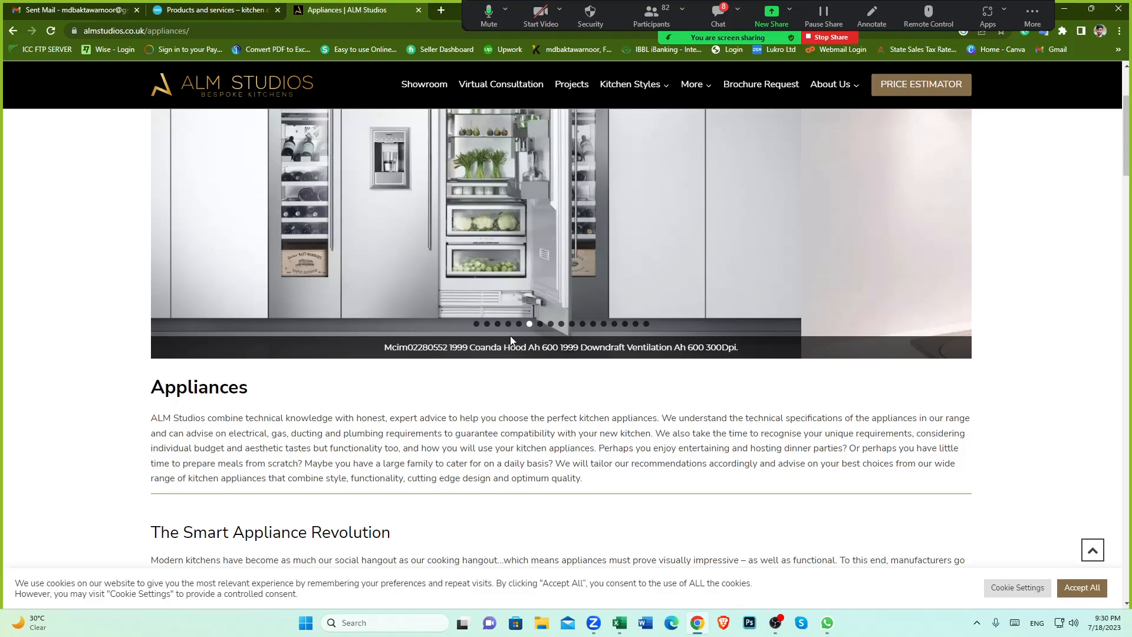
{"action": "scroll", "coordinate": [507, 337], "scroll_direction": "down", "scroll_amount": 6}
{"action": "scroll", "coordinate": [505, 338], "scroll_direction": "down", "scroll_amount": 6}
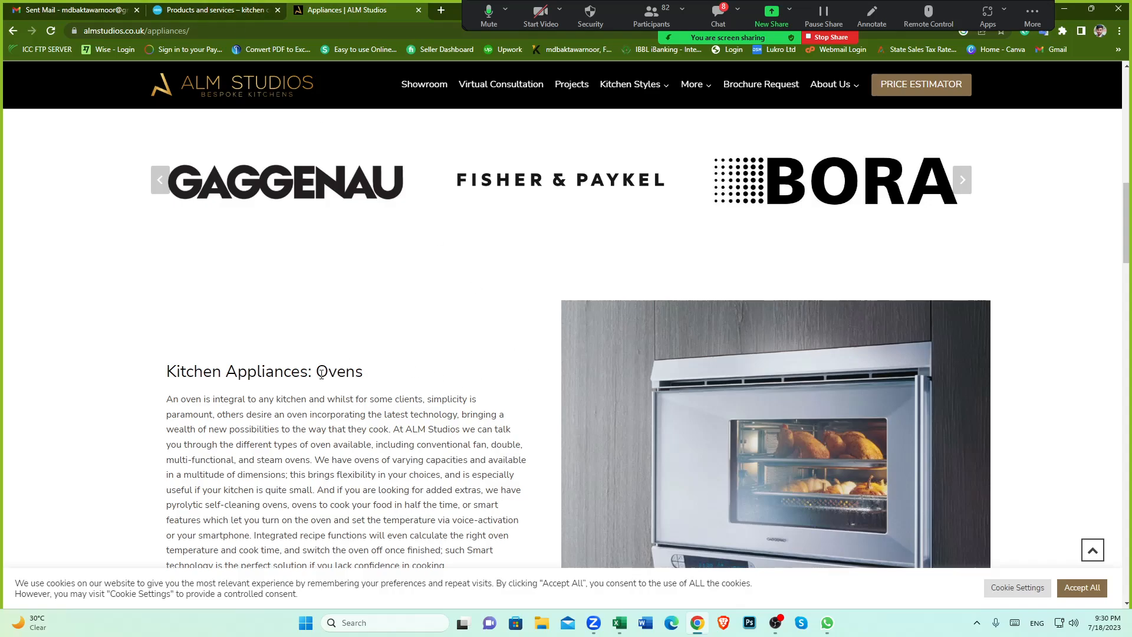
Step: Copy the Ovens heading from the website and start a new item with code 003 named Ovens
{"action": "left_click_drag", "start_coordinate": [318, 371], "coordinate": [367, 375]}
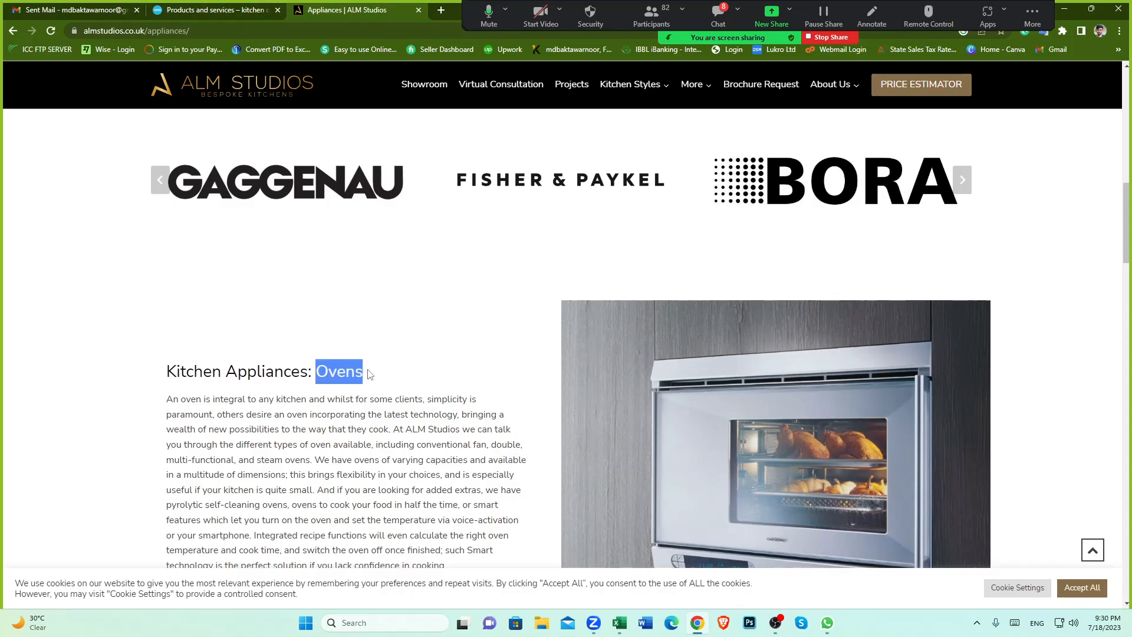
{"action": "left_click", "coordinate": [198, 10]}
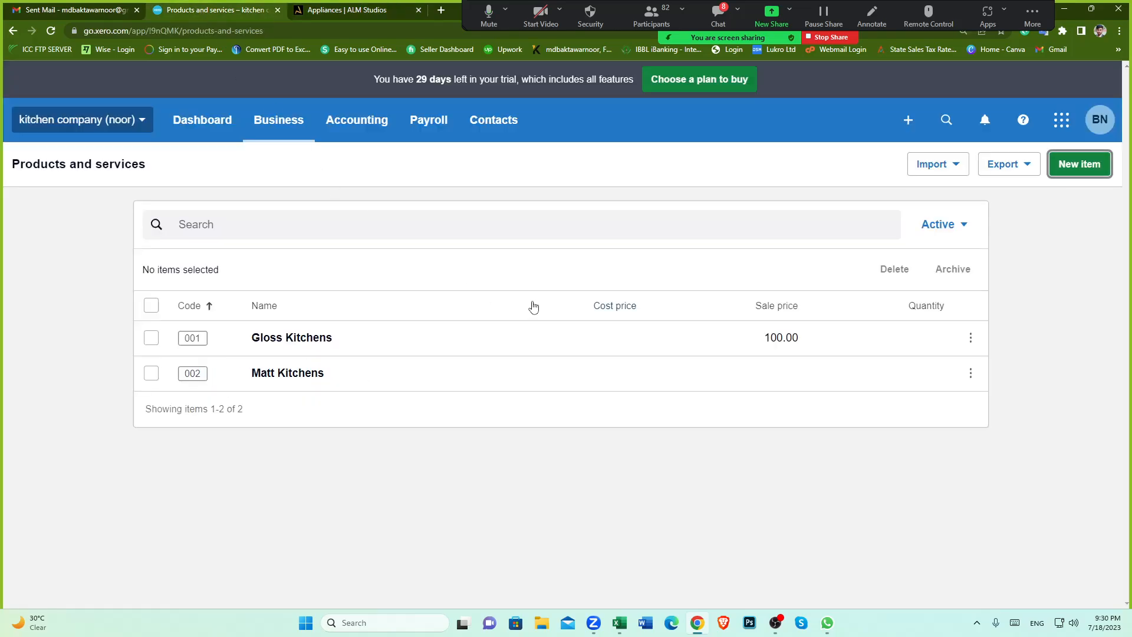
{"action": "left_click", "coordinate": [1072, 176]}
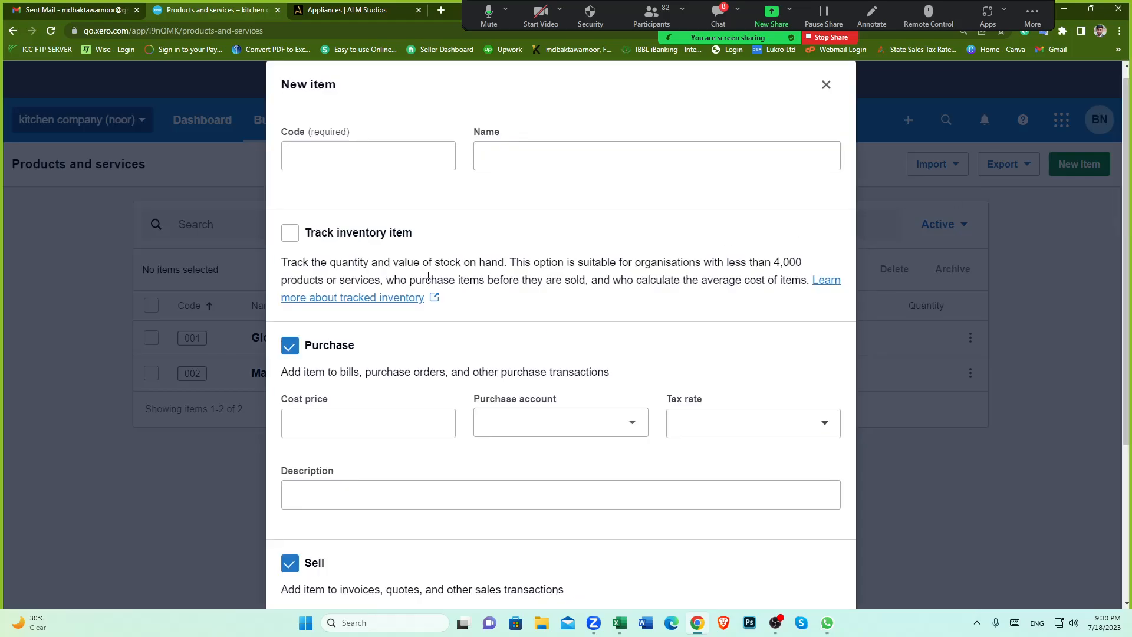
{"action": "left_click", "coordinate": [331, 155]}
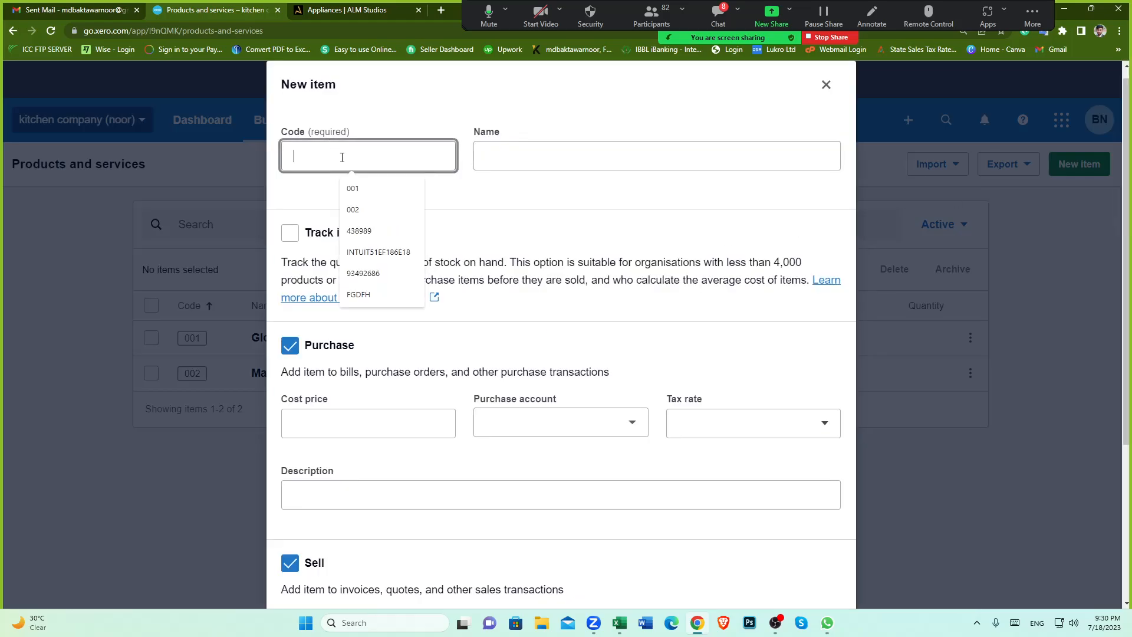
{"action": "type", "text": "00"}
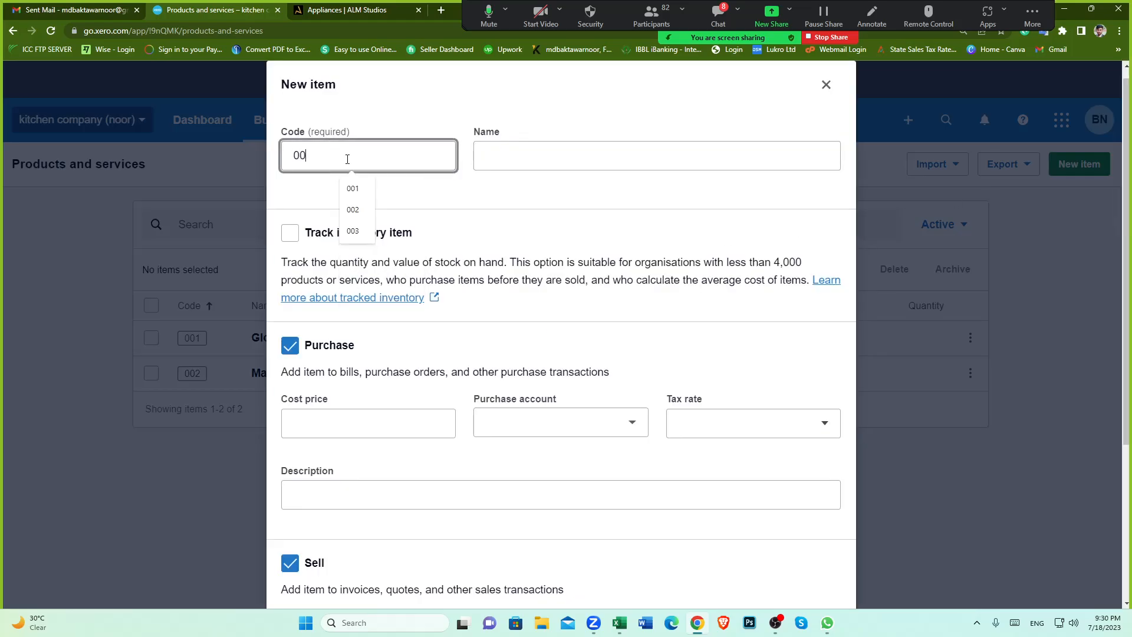
{"action": "type", "text": "3"}
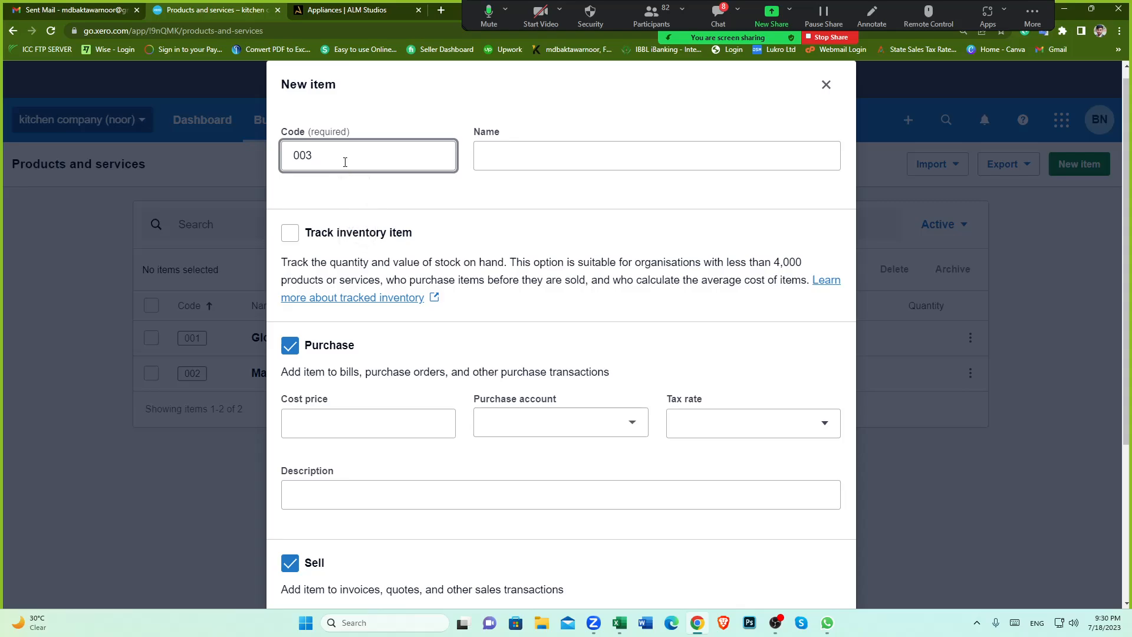
{"action": "left_click", "coordinate": [514, 163]}
{"action": "left_click", "coordinate": [550, 209]}
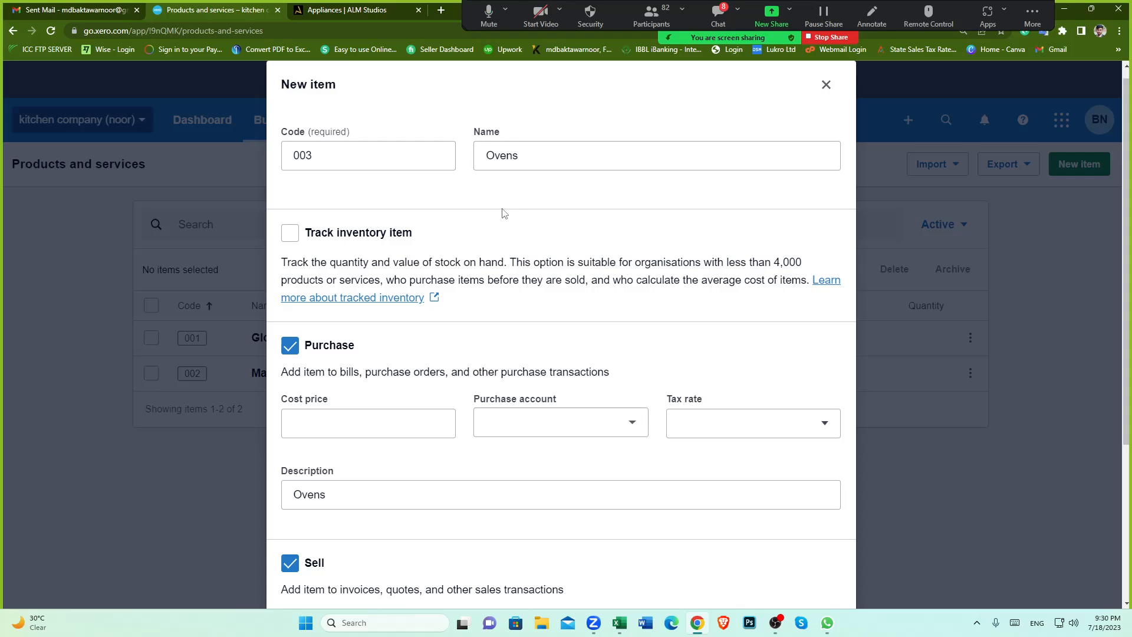
Step: Review the Ovens item's form, including its Purchase and Sell sections
{"action": "scroll", "coordinate": [504, 214], "scroll_direction": "down", "scroll_amount": 1}
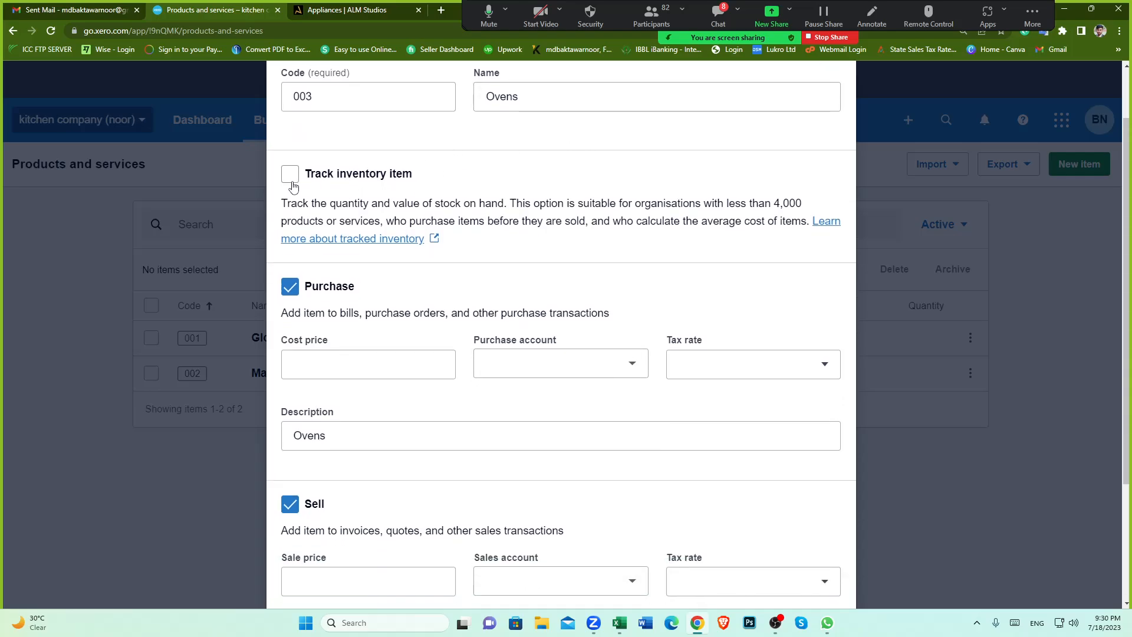
{"action": "scroll", "coordinate": [482, 205], "scroll_direction": "up", "scroll_amount": 1}
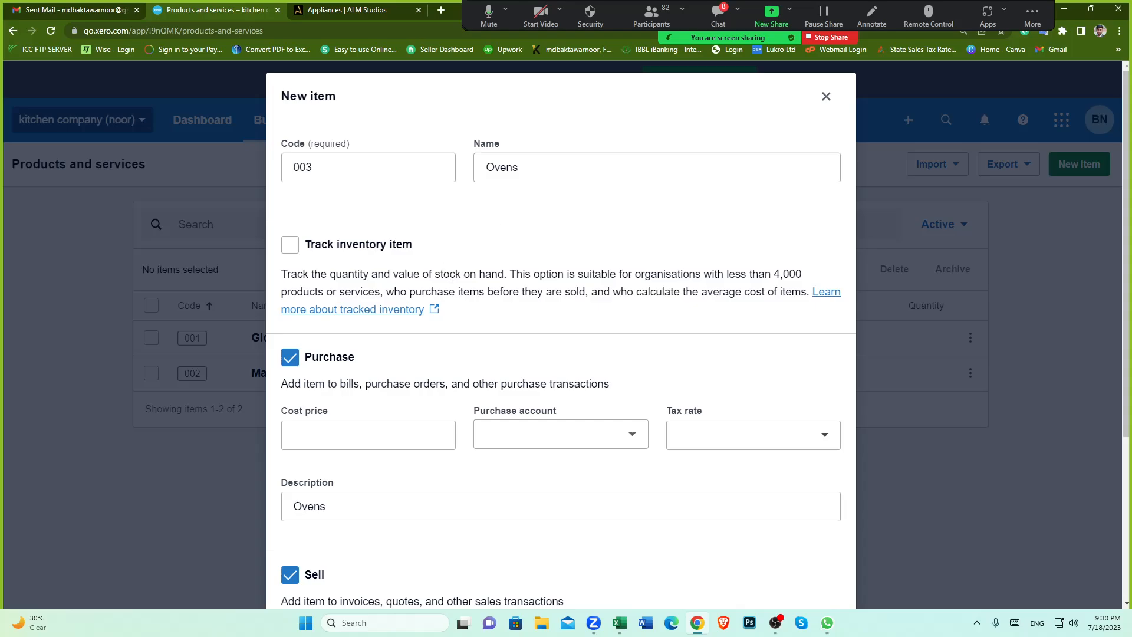
{"action": "scroll", "coordinate": [447, 272], "scroll_direction": "down", "scroll_amount": 1}
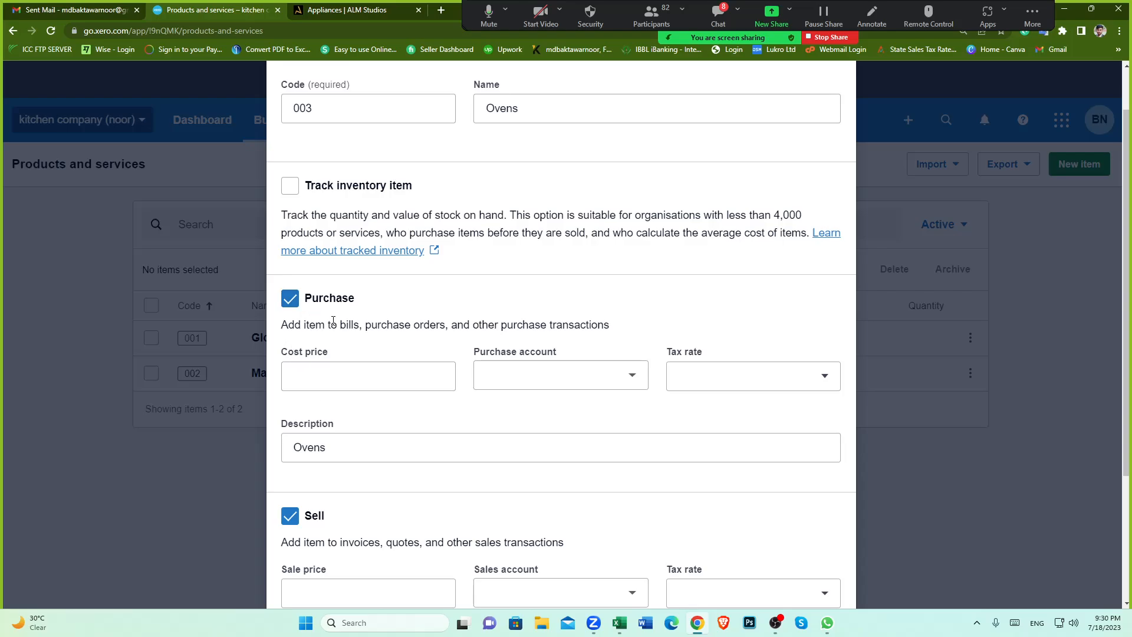
{"action": "scroll", "coordinate": [309, 246], "scroll_direction": "down", "scroll_amount": 1}
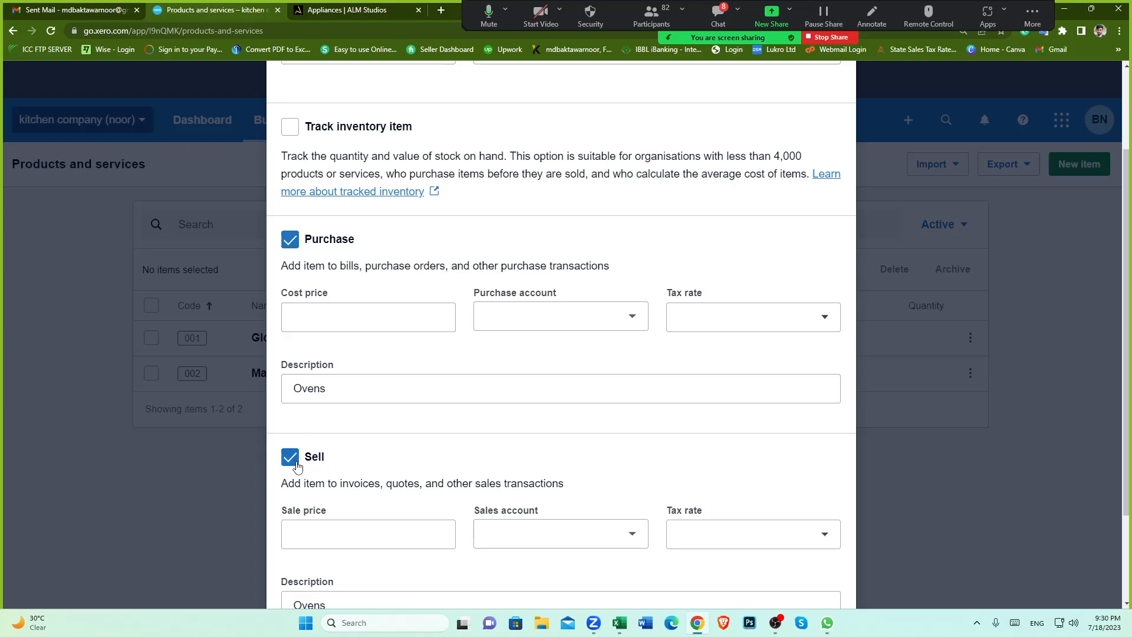
{"action": "scroll", "coordinate": [466, 265], "scroll_direction": "up", "scroll_amount": 2}
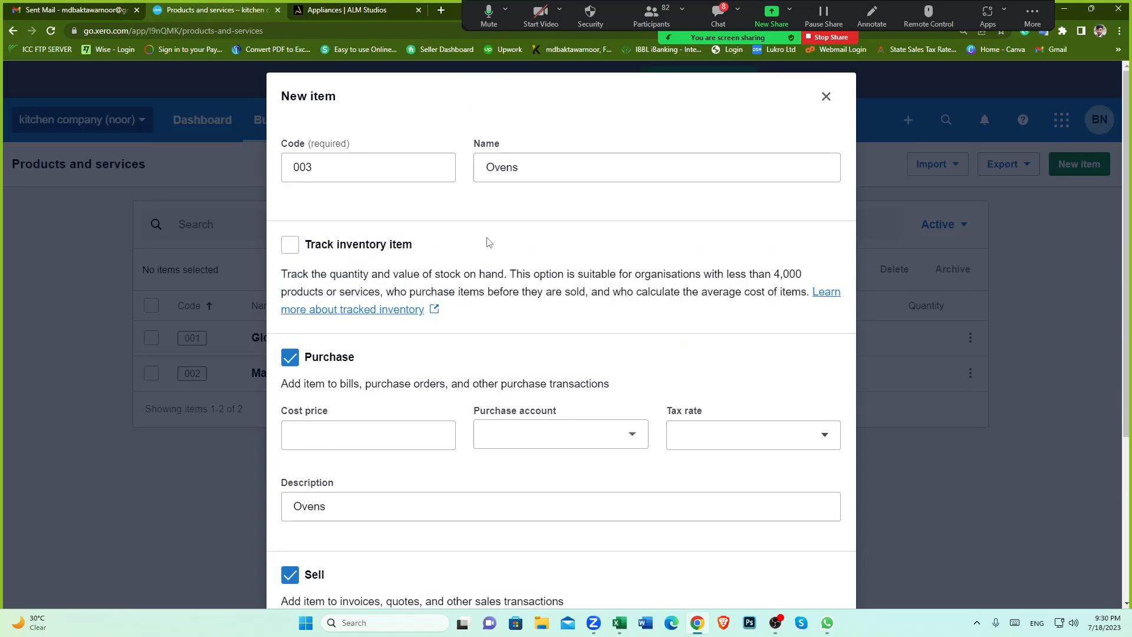
{"action": "double_click", "coordinate": [532, 167]}
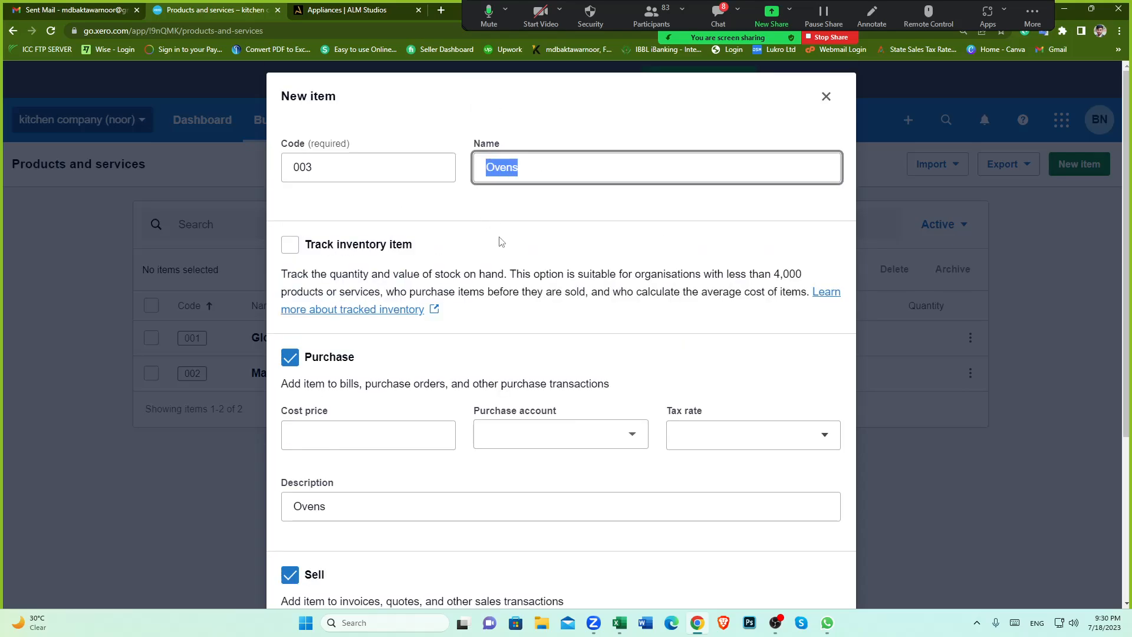
{"action": "left_click", "coordinate": [499, 240]}
Step: Set the Ovens cost price to 100 and the purchase account to 310 - Cost of Goods Sold
{"action": "scroll", "coordinate": [471, 230], "scroll_direction": "down", "scroll_amount": 1}
{"action": "scroll", "coordinate": [472, 230], "scroll_direction": "down", "scroll_amount": 2}
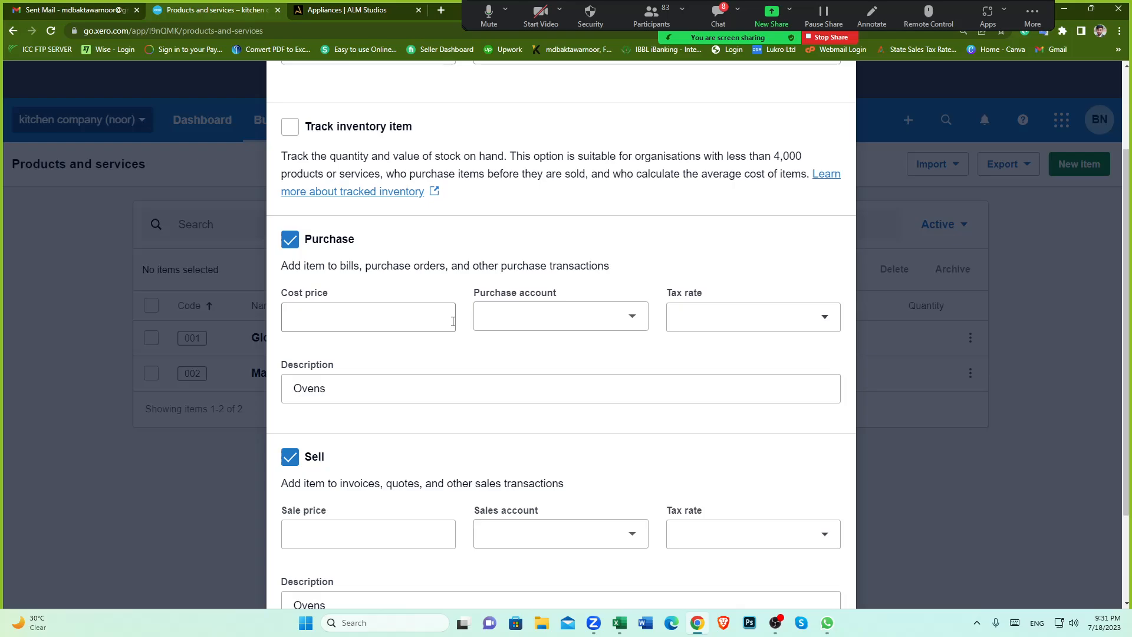
{"action": "left_click", "coordinate": [452, 321]}
{"action": "type", "text": "100"}
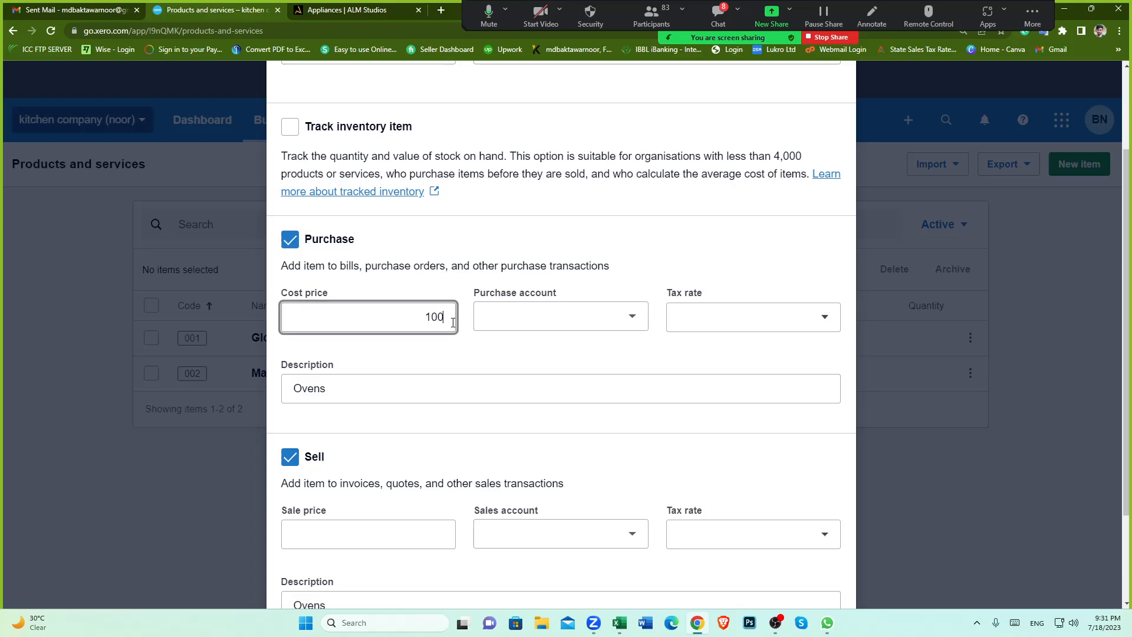
{"action": "left_click", "coordinate": [633, 317]}
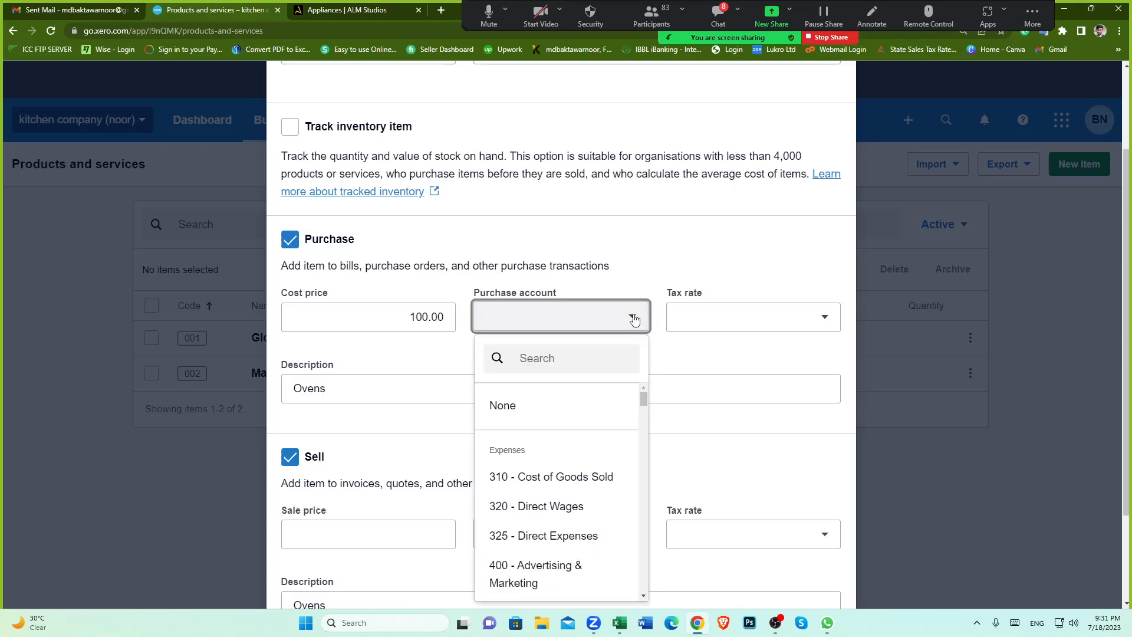
{"action": "left_click", "coordinate": [565, 477]}
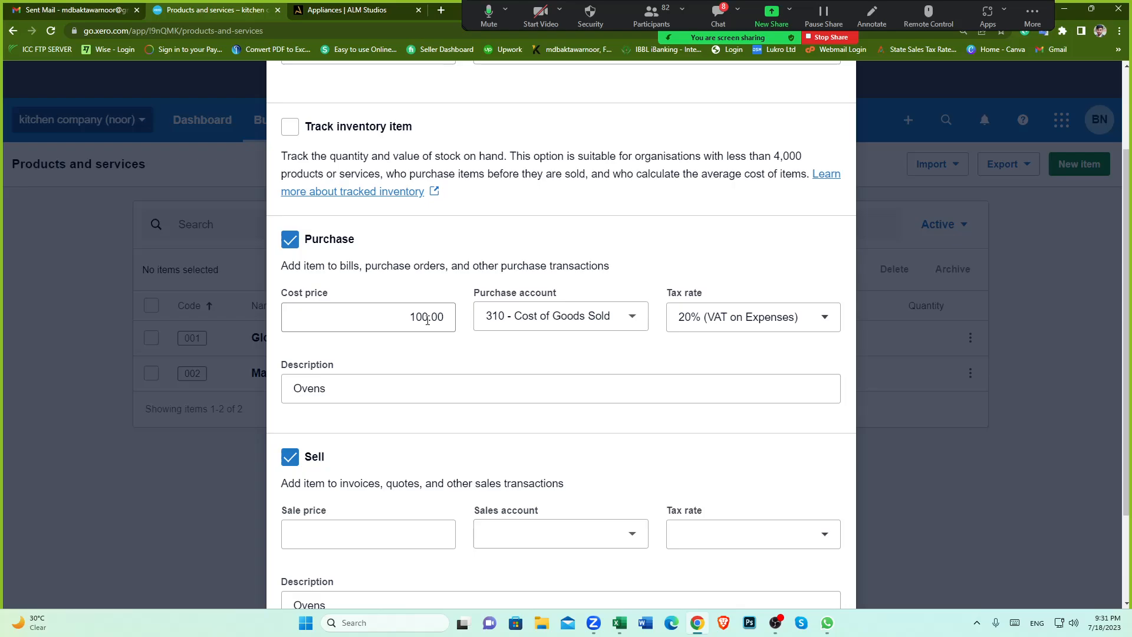
Step: Set the Ovens sale price to 150 and the sales account to 200 - Sales
{"action": "scroll", "coordinate": [428, 319], "scroll_direction": "down", "scroll_amount": 1}
{"action": "left_click", "coordinate": [436, 471]}
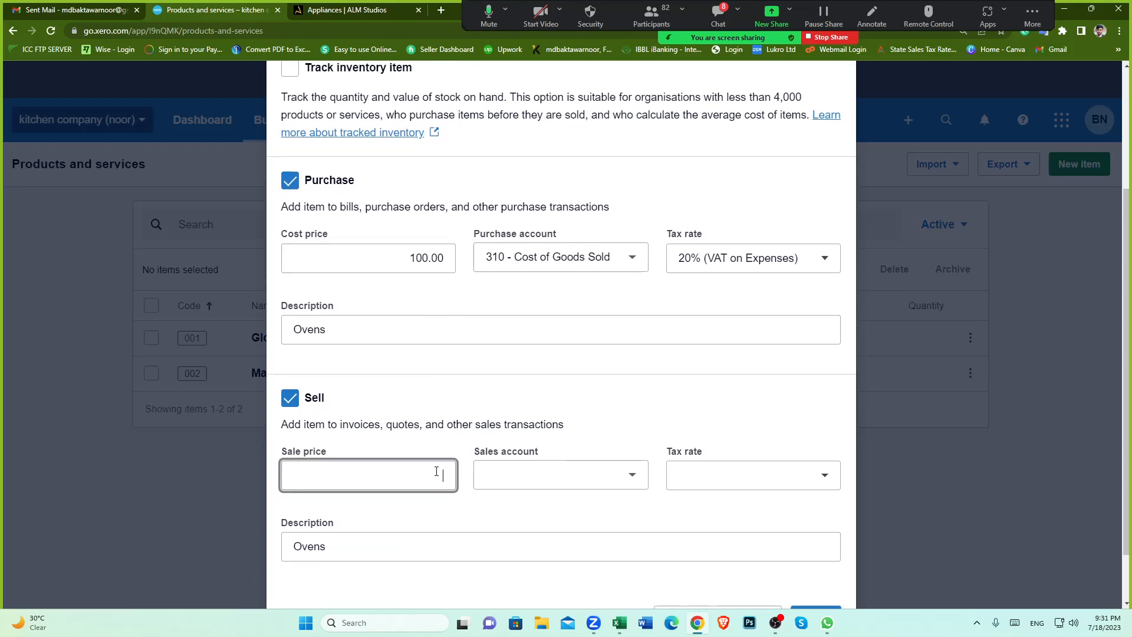
{"action": "key", "text": "Tab"}
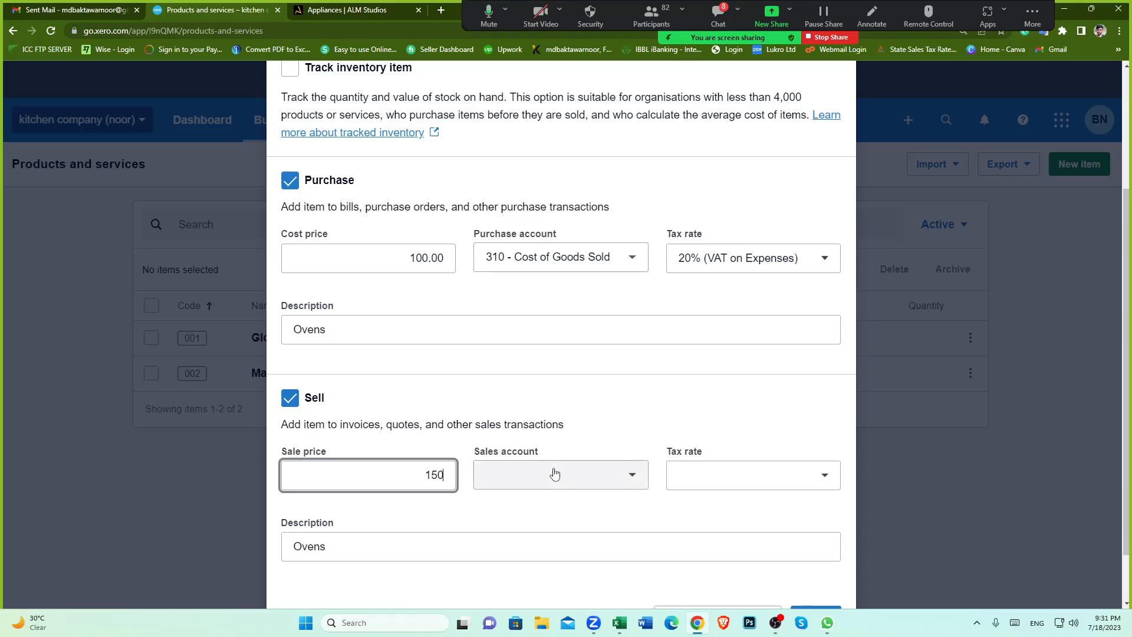
{"action": "left_click", "coordinate": [632, 475]}
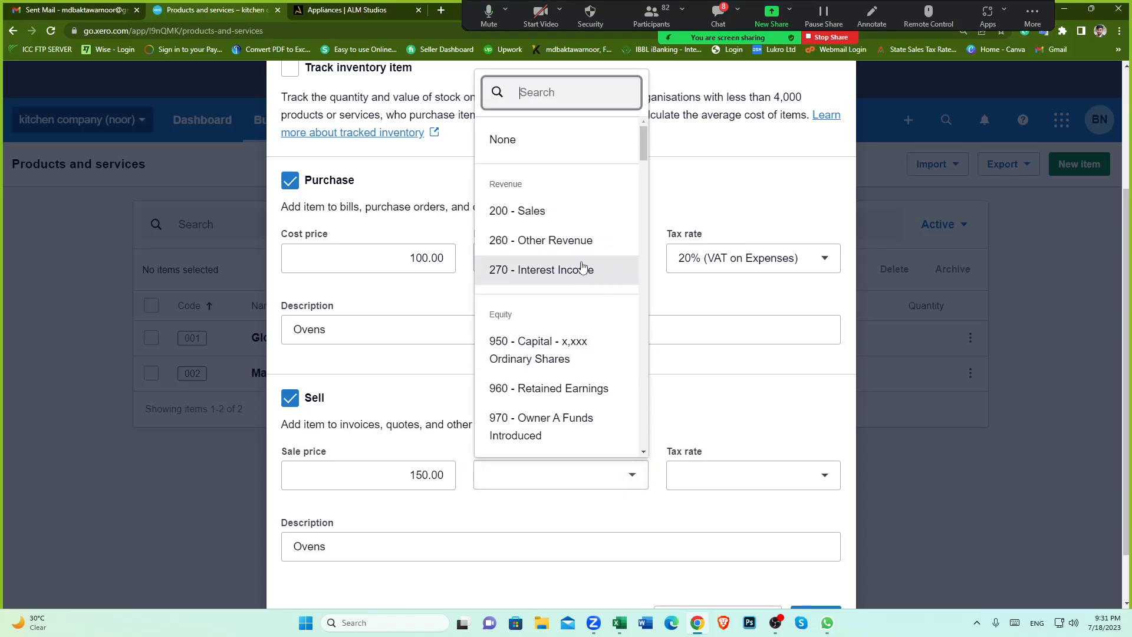
{"action": "left_click", "coordinate": [560, 211]}
Step: Check the completed purchase and sell details and save the Ovens item
{"action": "scroll", "coordinate": [648, 390], "scroll_direction": "down", "scroll_amount": 1}
{"action": "scroll", "coordinate": [648, 391], "scroll_direction": "down", "scroll_amount": 1}
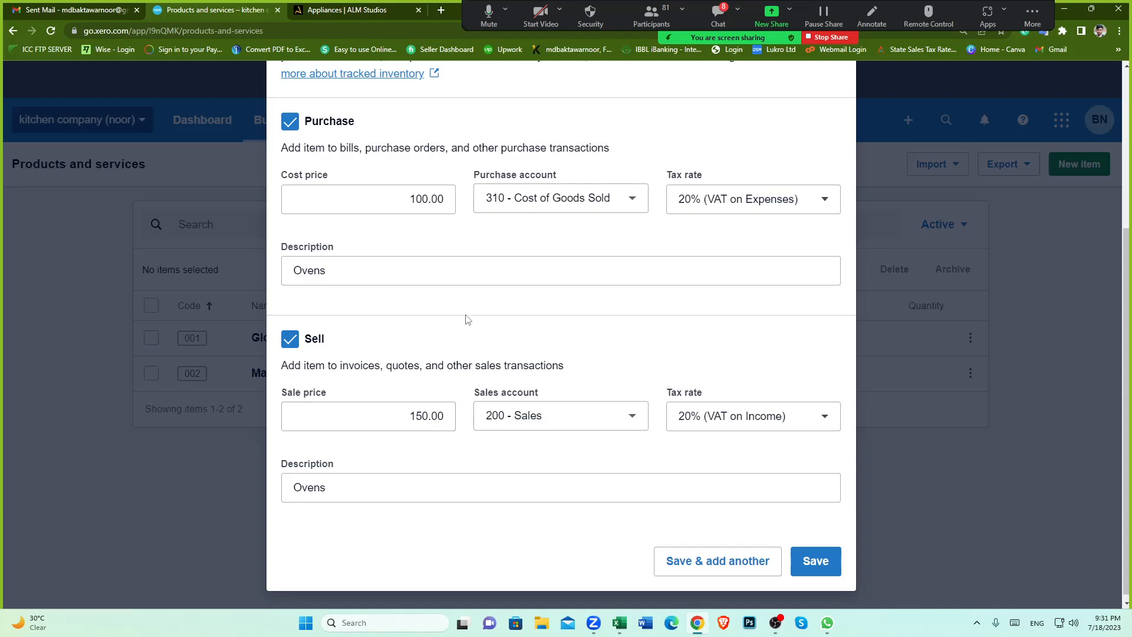
{"action": "scroll", "coordinate": [561, 367], "scroll_direction": "up", "scroll_amount": 2}
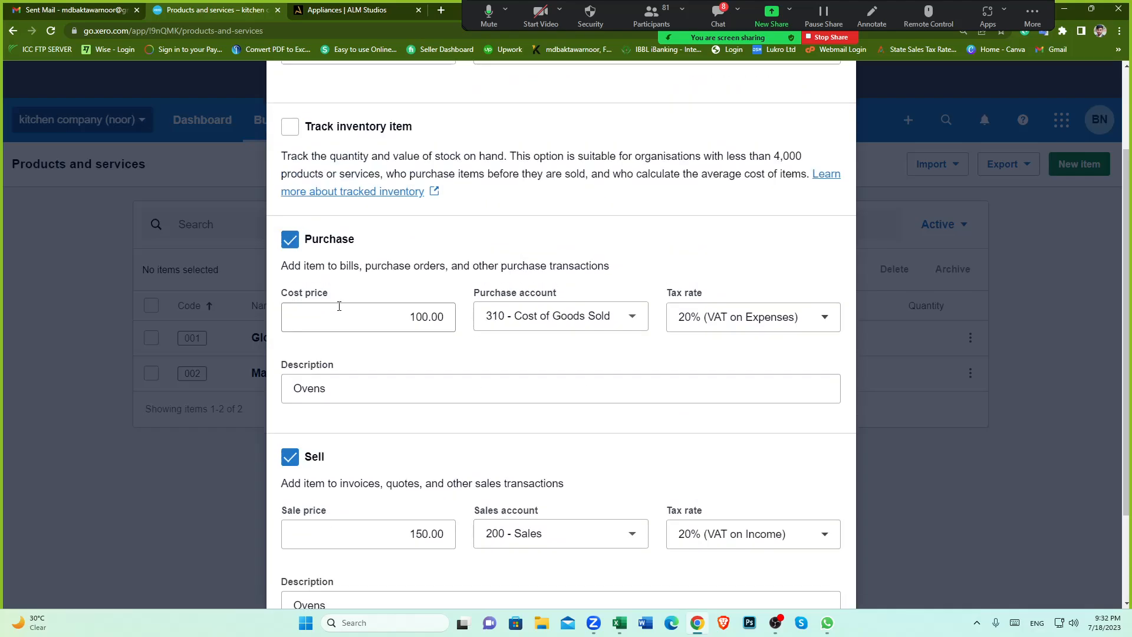
{"action": "scroll", "coordinate": [714, 412], "scroll_direction": "down", "scroll_amount": 2}
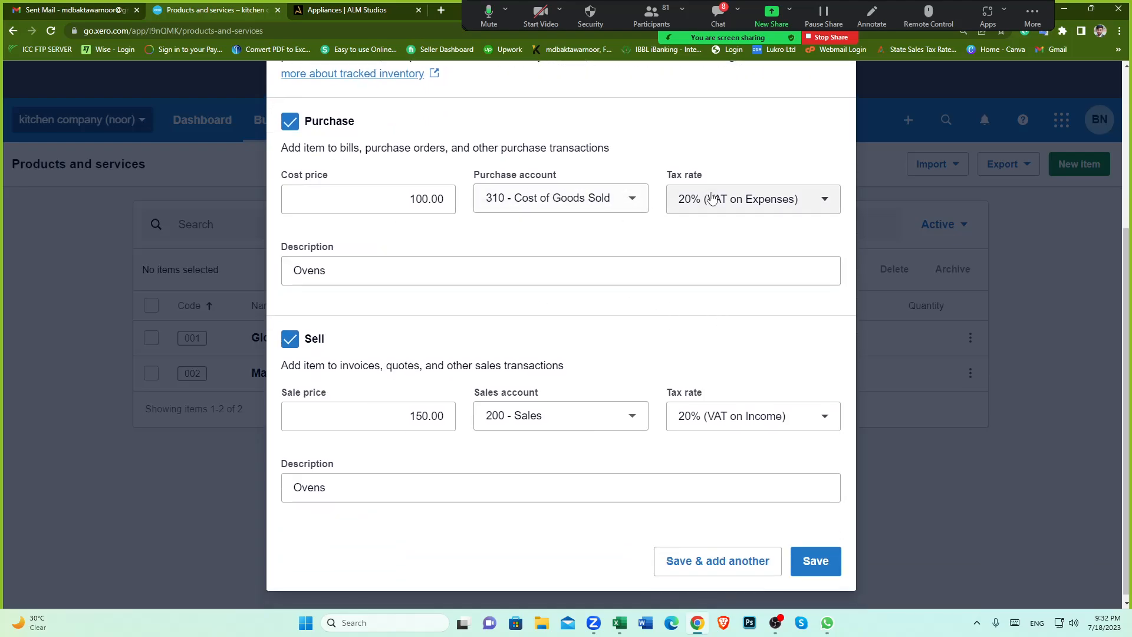
{"action": "scroll", "coordinate": [619, 337], "scroll_direction": "down", "scroll_amount": 1}
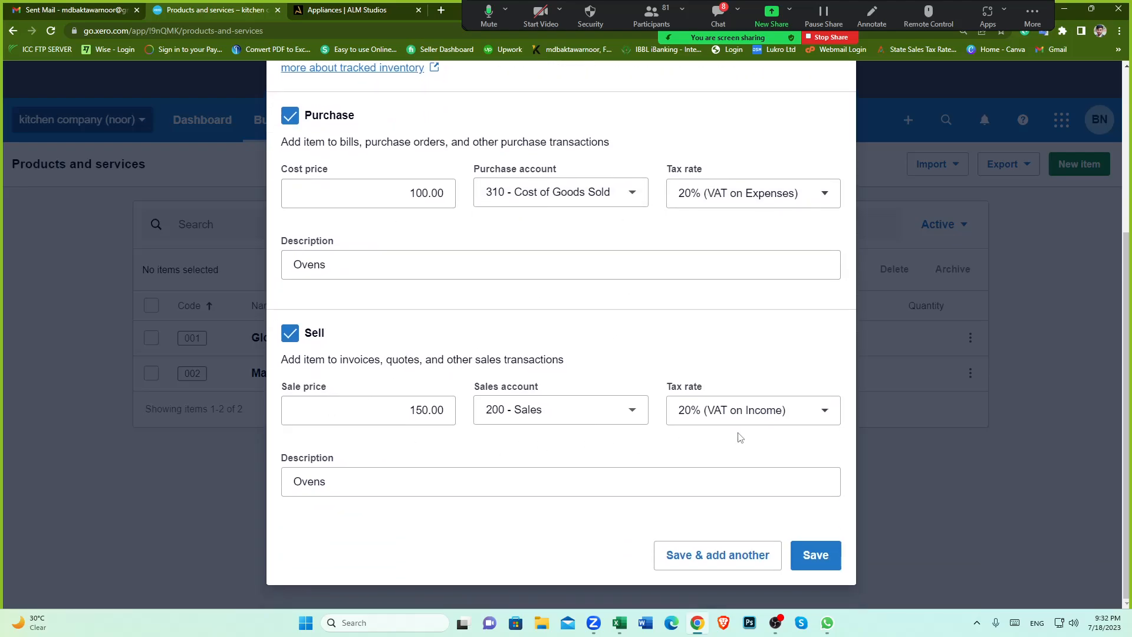
{"action": "scroll", "coordinate": [824, 444], "scroll_direction": "up", "scroll_amount": 2}
{"action": "scroll", "coordinate": [814, 577], "scroll_direction": "down", "scroll_amount": 2}
{"action": "left_click", "coordinate": [821, 555]}
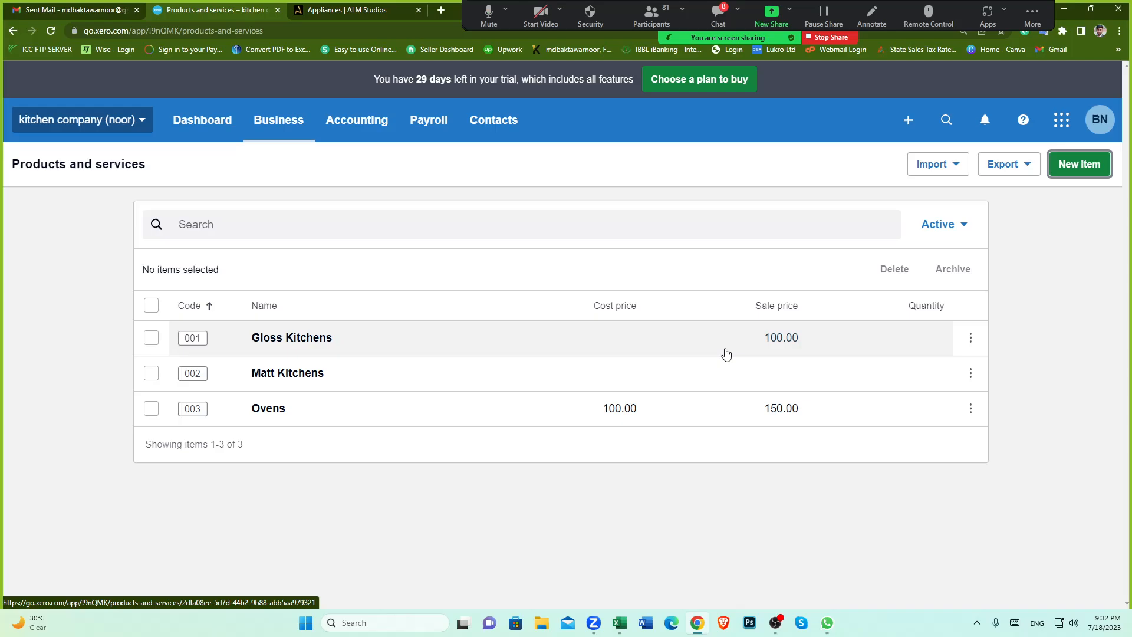
Step: Switch to the ALM Studios website to look over its kitchen styles, then return to Products and services
{"action": "left_click", "coordinate": [364, 11]}
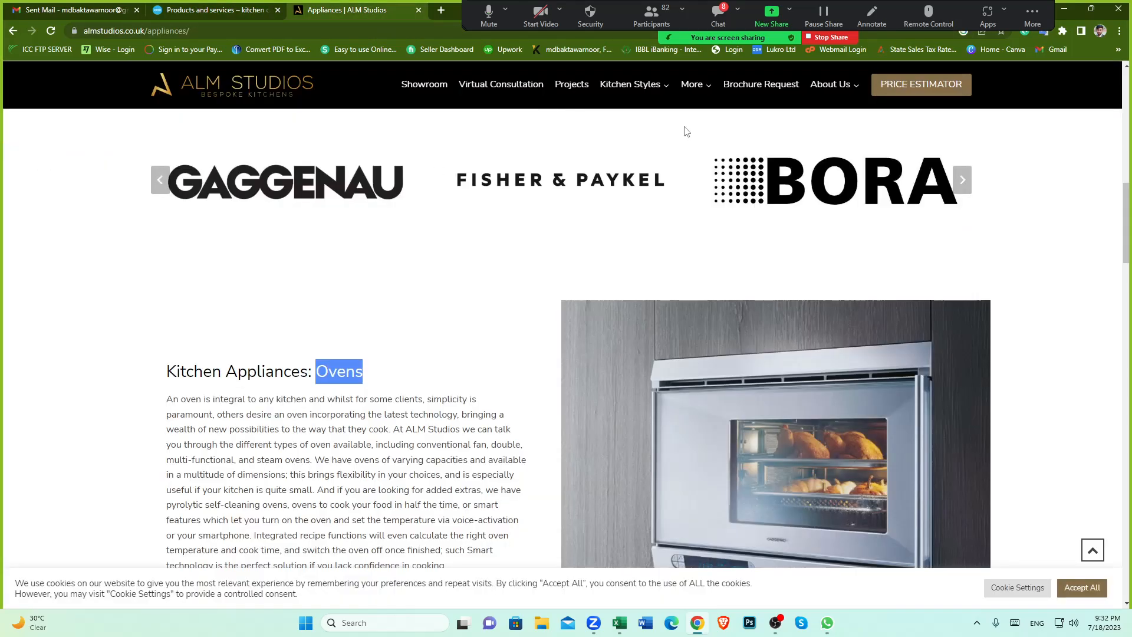
{"action": "mouse_move", "coordinate": [652, 88]}
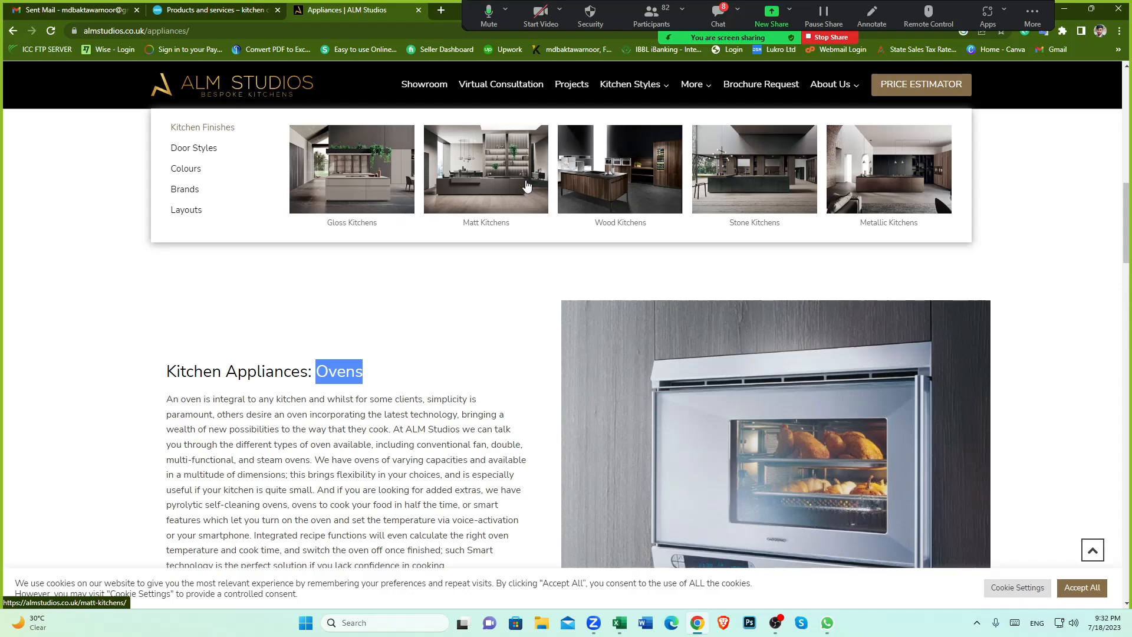
{"action": "mouse_move", "coordinate": [276, 171]}
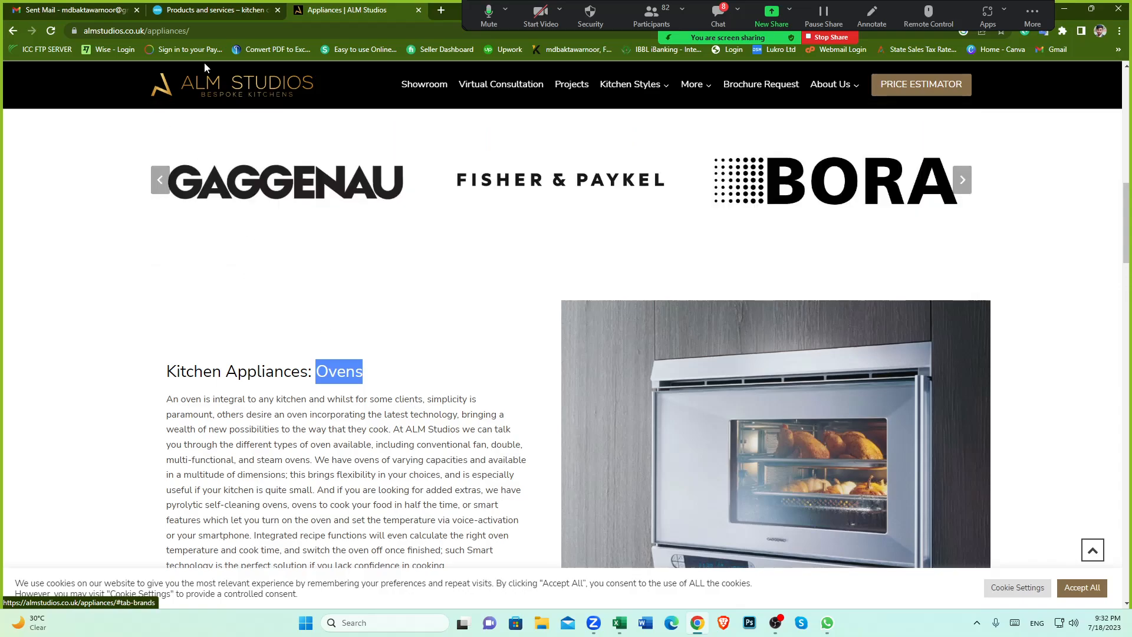
{"action": "left_click", "coordinate": [212, 10]}
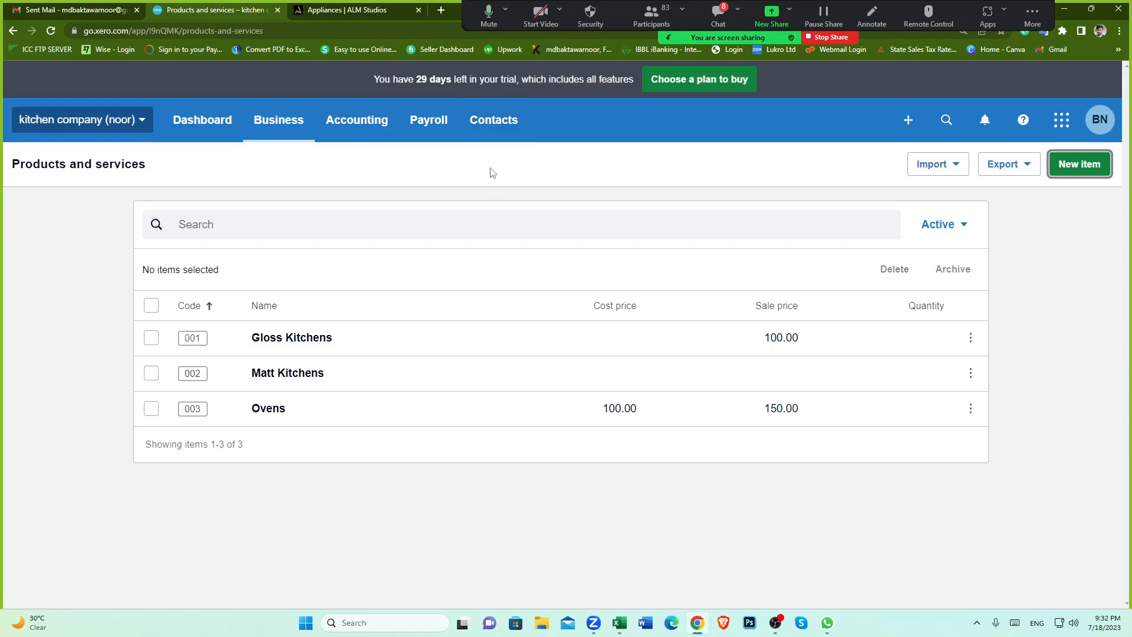
Step: Open the test customer contact from All Contacts and start creating a new transaction for it
{"action": "left_click", "coordinate": [491, 120]}
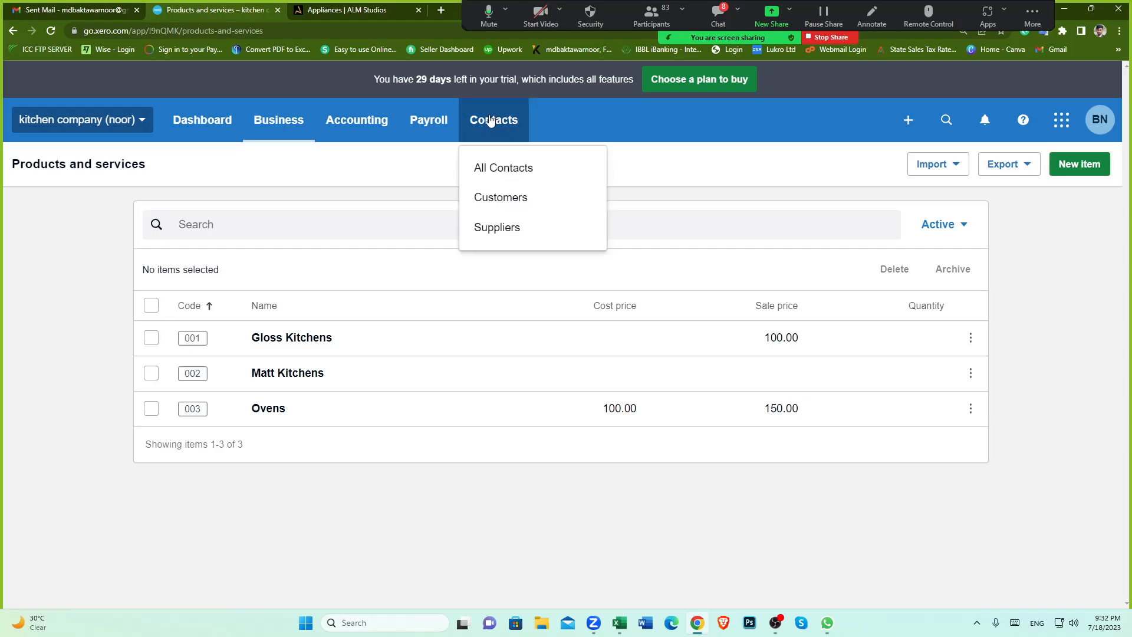
{"action": "left_click", "coordinate": [504, 170]}
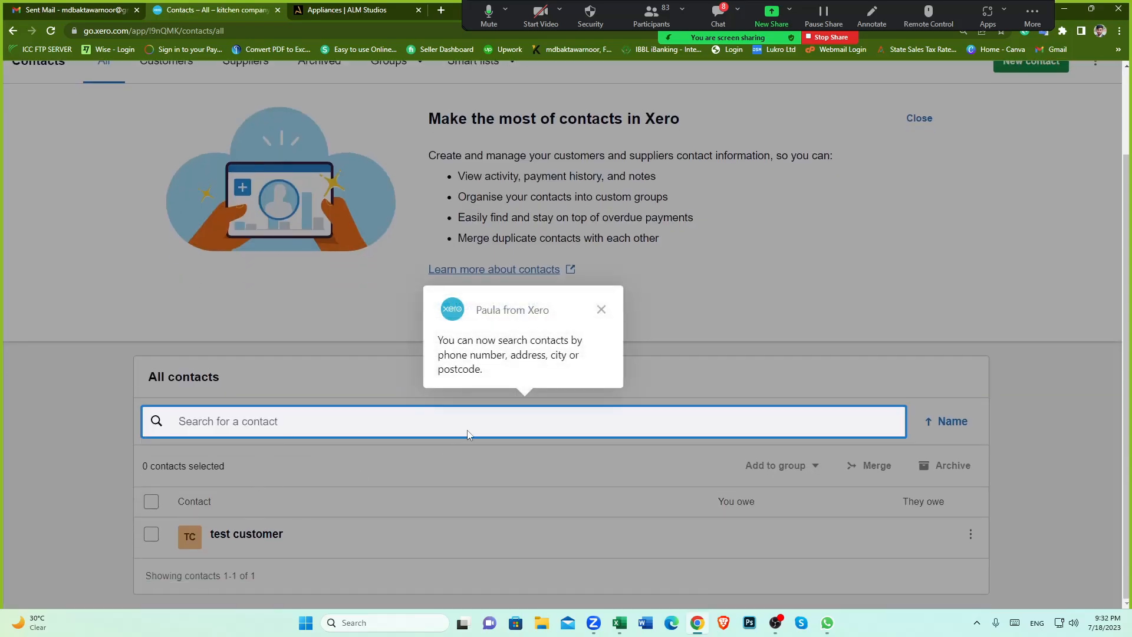
{"action": "left_click", "coordinate": [601, 309]}
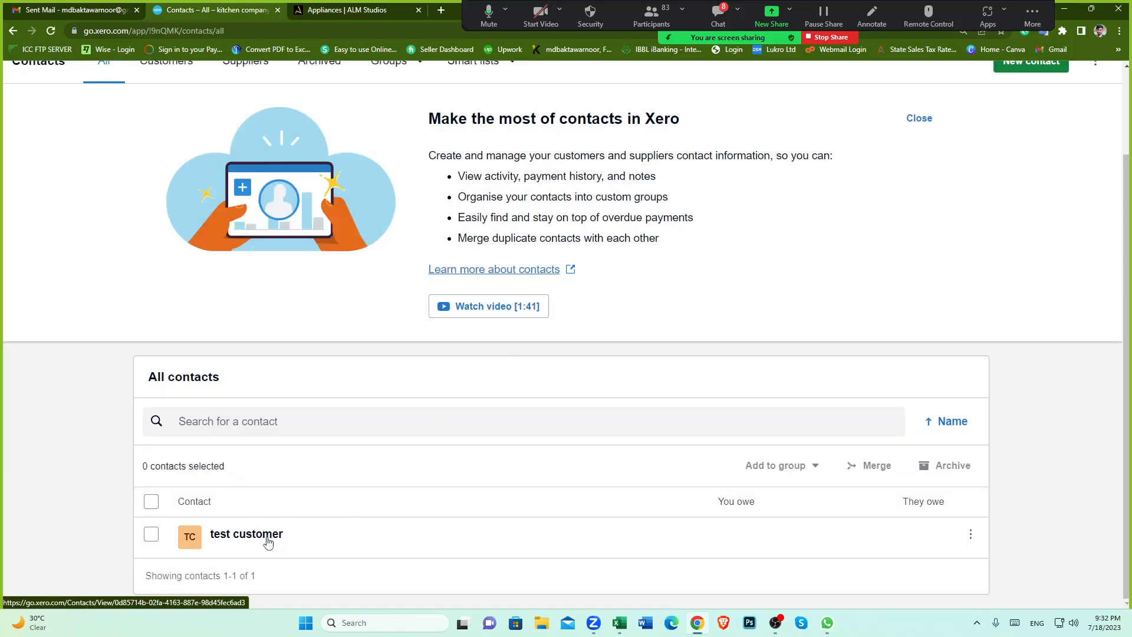
{"action": "left_click", "coordinate": [231, 537]}
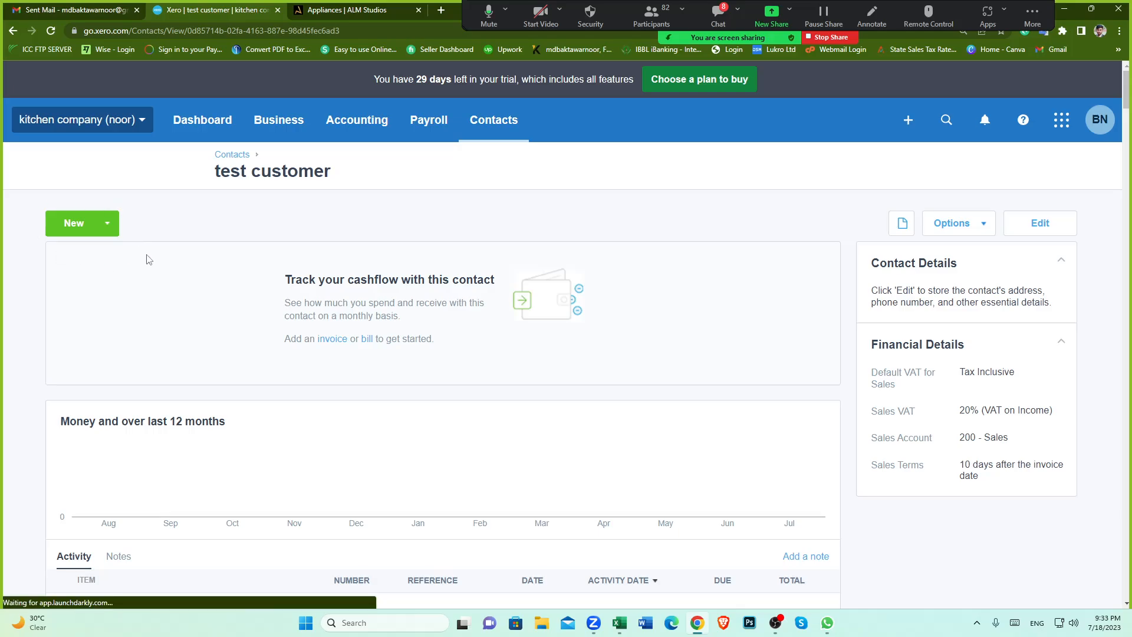
{"action": "left_click", "coordinate": [108, 228]}
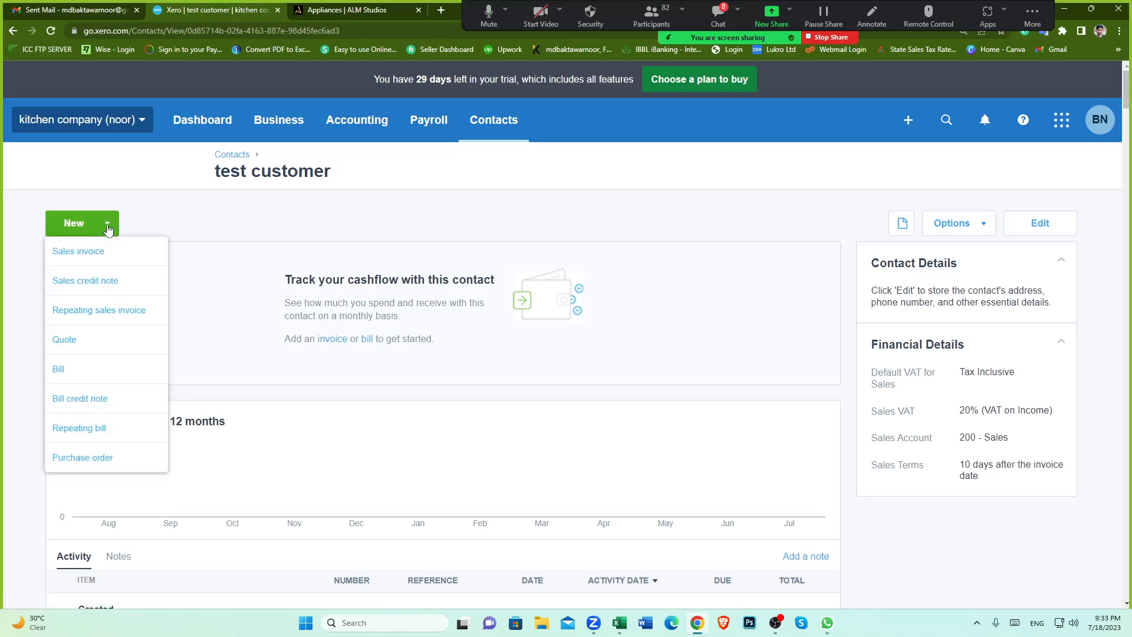
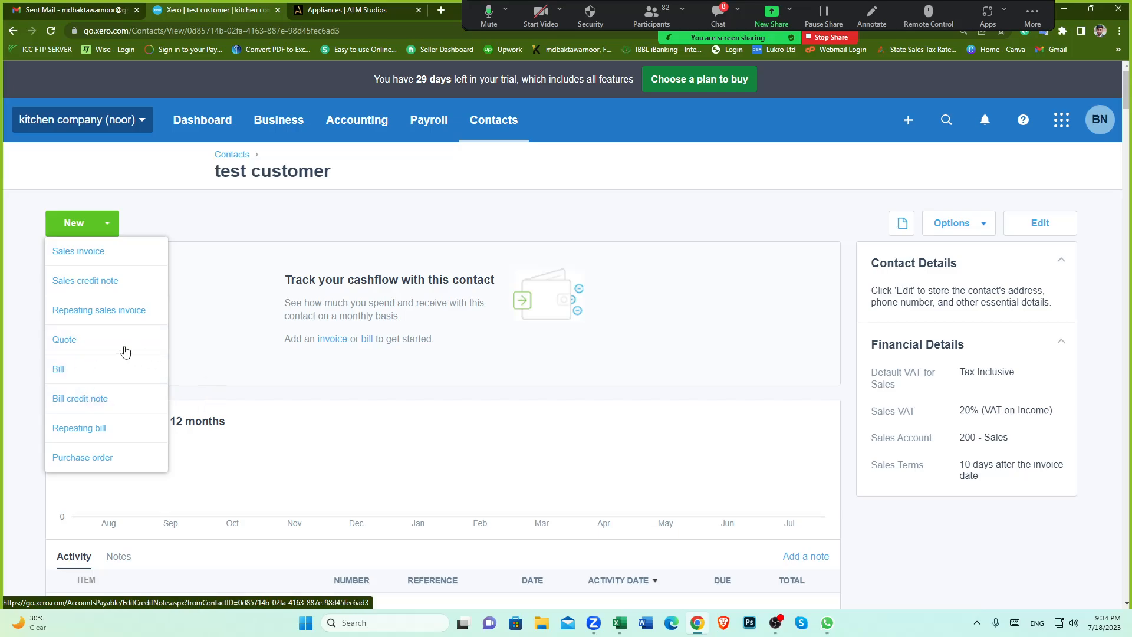
Step: Create a new quote for the test customer with an expiry date in 7 days, 25 Jul 2023
{"action": "left_click", "coordinate": [81, 346]}
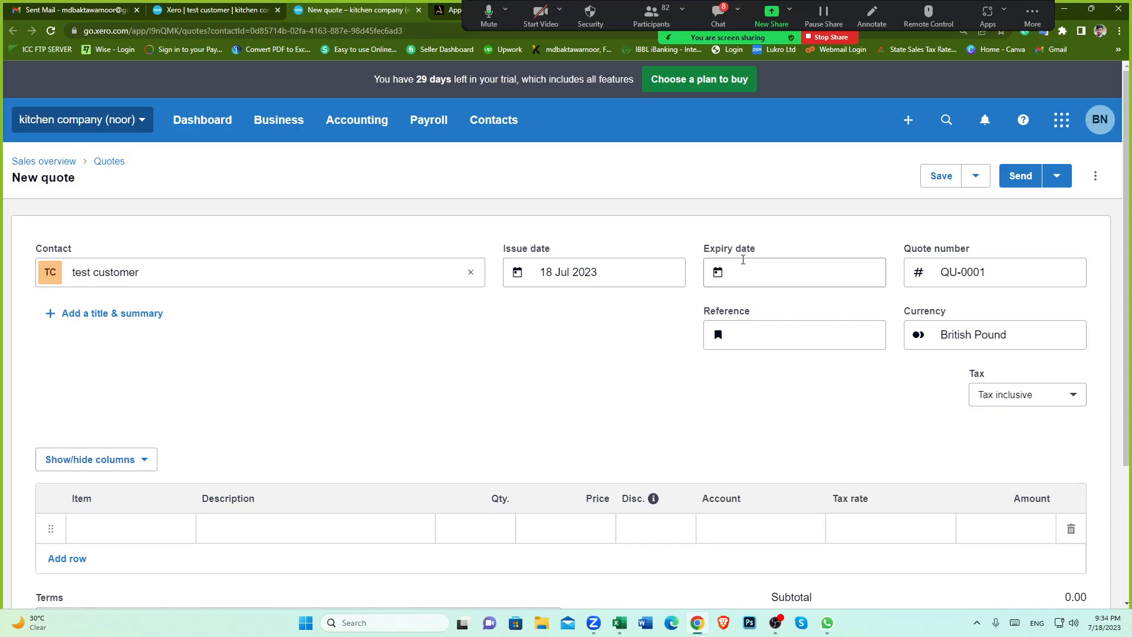
{"action": "left_click", "coordinate": [761, 259]}
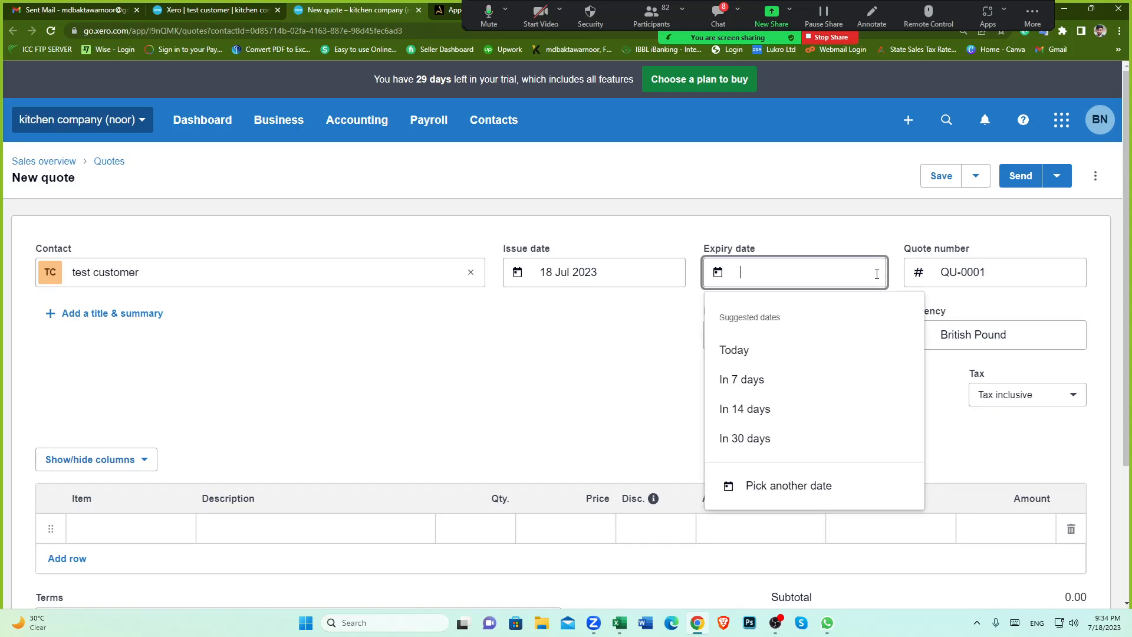
{"action": "left_click", "coordinate": [755, 383]}
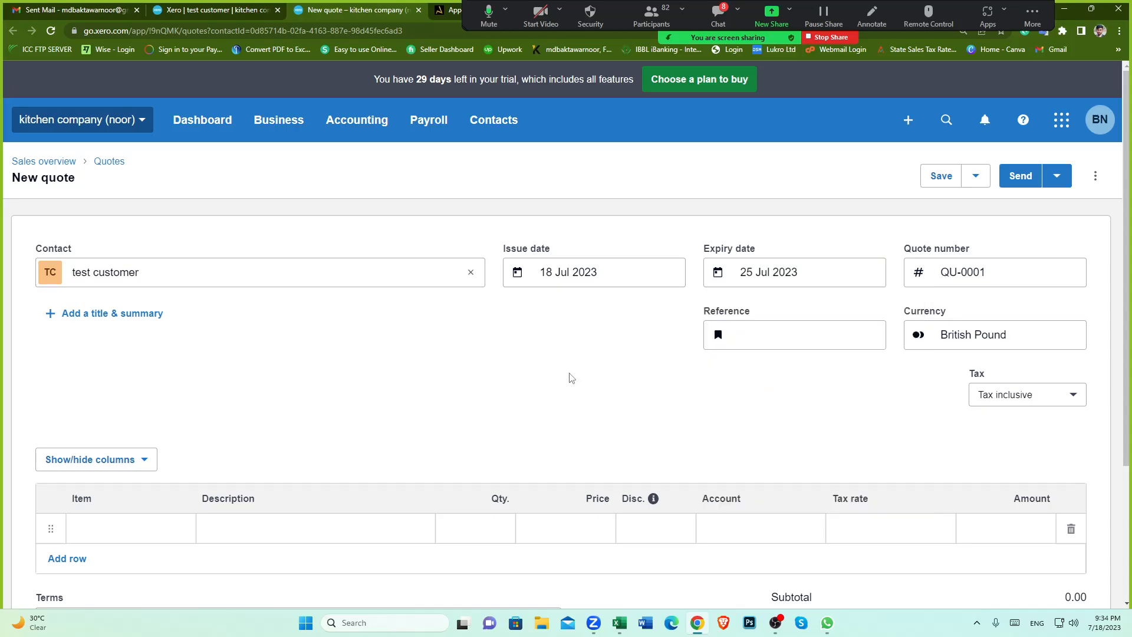
Step: Add the Ovens item to the first line of the quote
{"action": "scroll", "coordinate": [539, 375], "scroll_direction": "down", "scroll_amount": 2}
{"action": "scroll", "coordinate": [530, 367], "scroll_direction": "up", "scroll_amount": 2}
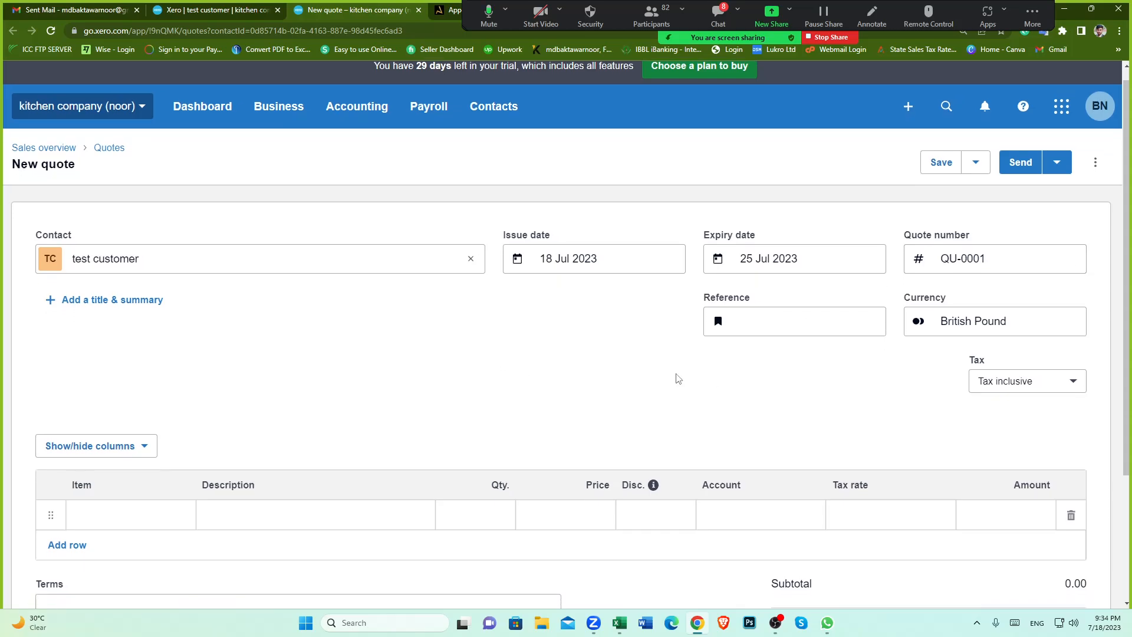
{"action": "scroll", "coordinate": [674, 378], "scroll_direction": "down", "scroll_amount": 3}
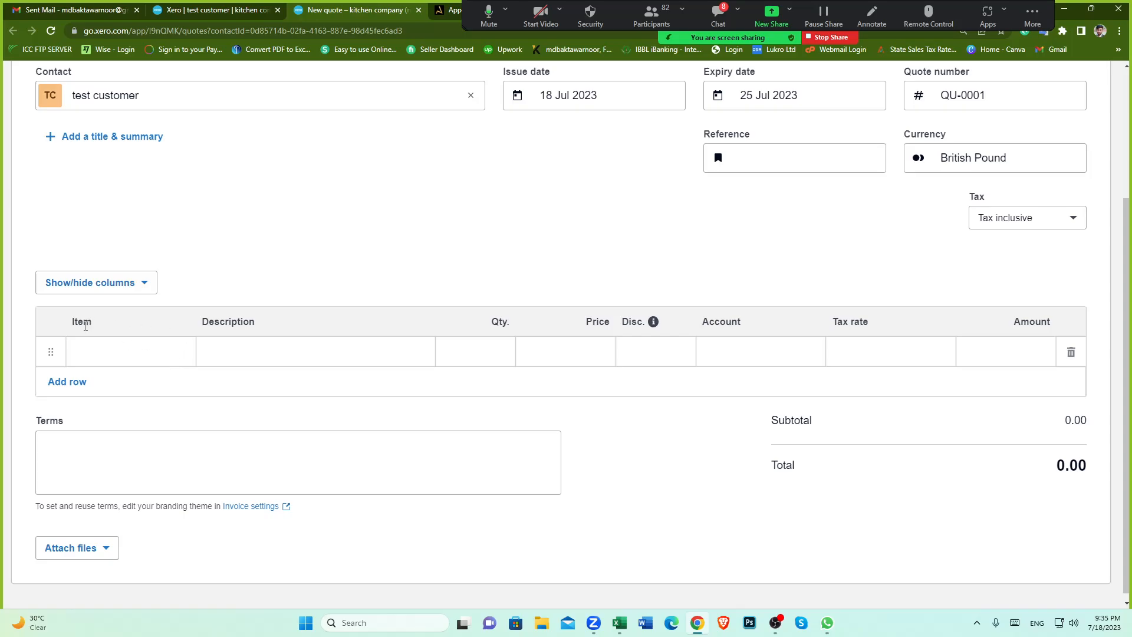
{"action": "left_click", "coordinate": [179, 352]}
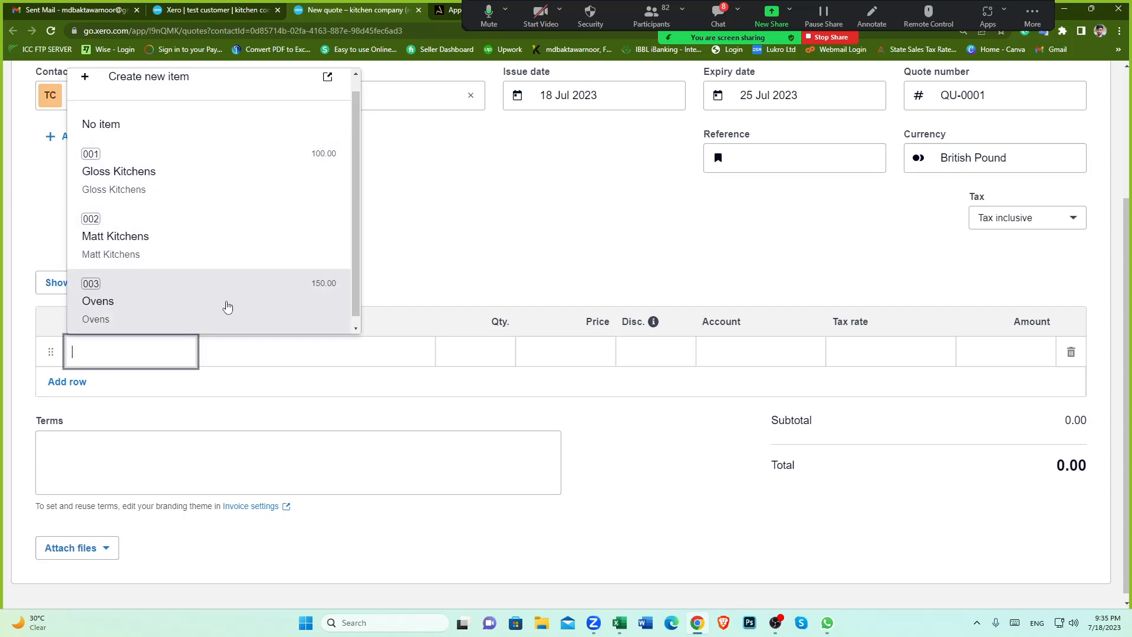
{"action": "left_click", "coordinate": [227, 306]}
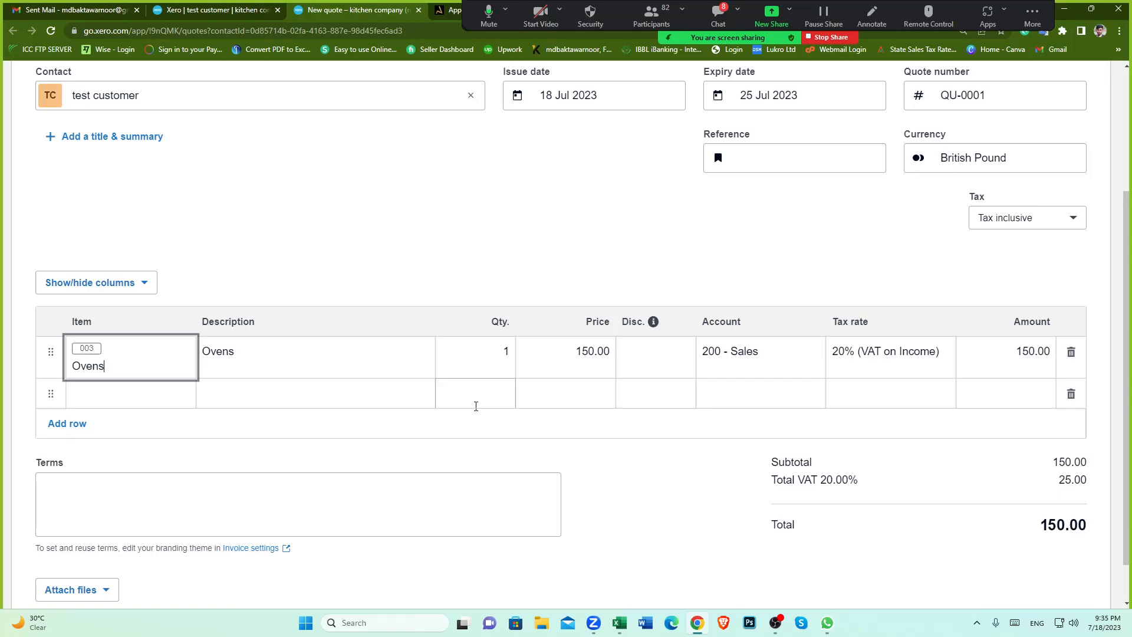
{"action": "left_click", "coordinate": [638, 495]}
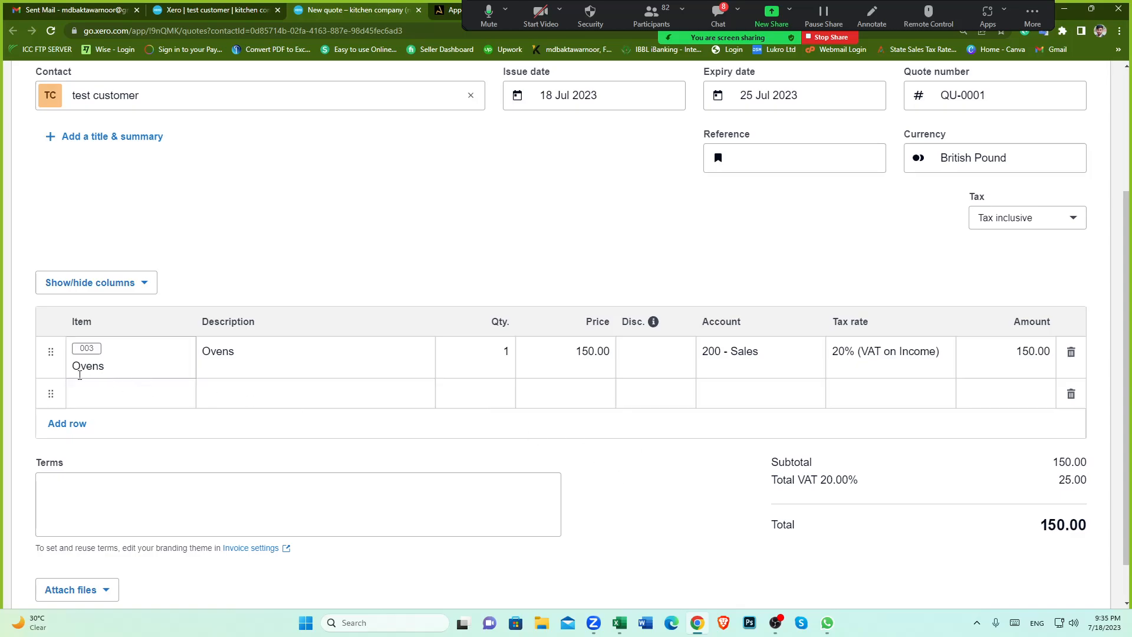
{"action": "scroll", "coordinate": [275, 396], "scroll_direction": "down", "scroll_amount": 1}
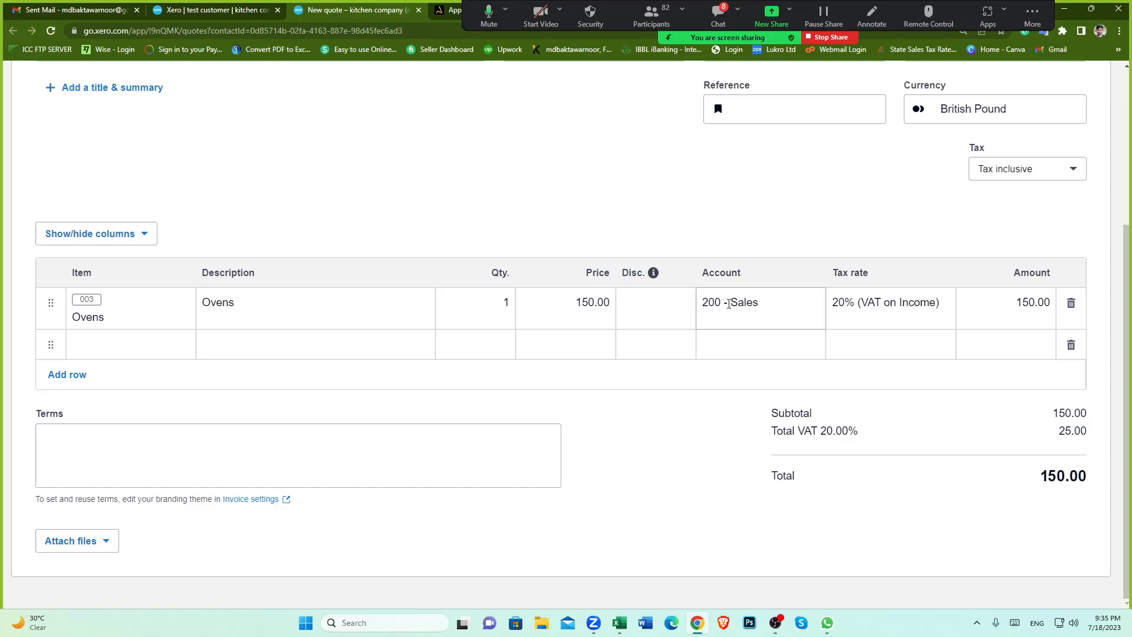
{"action": "left_click", "coordinate": [164, 308]}
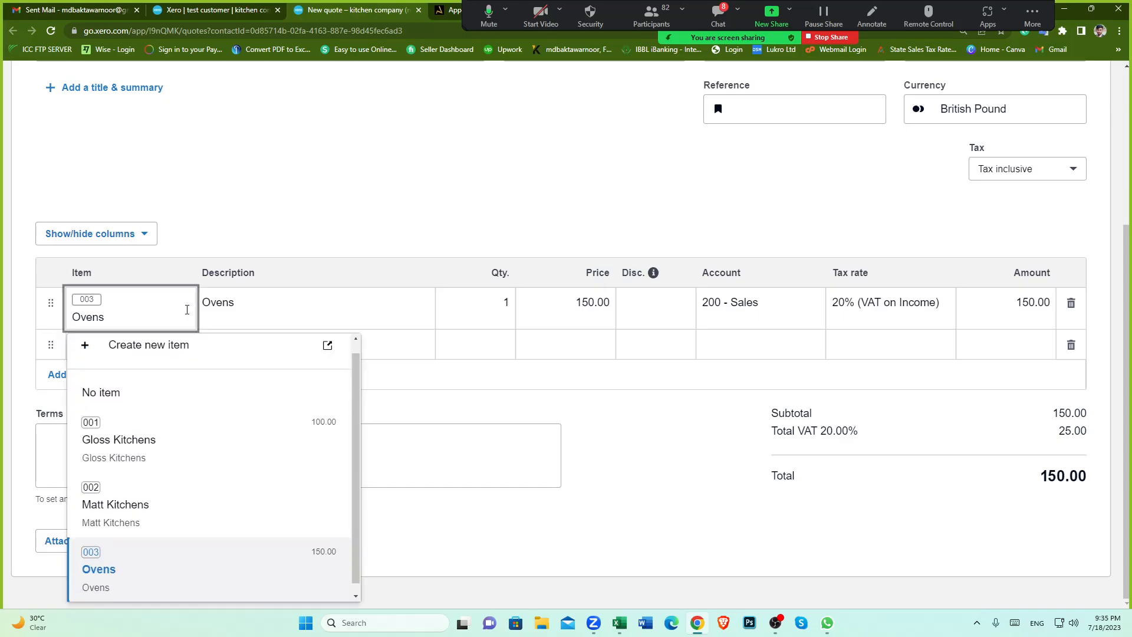
{"action": "left_click", "coordinate": [627, 466]}
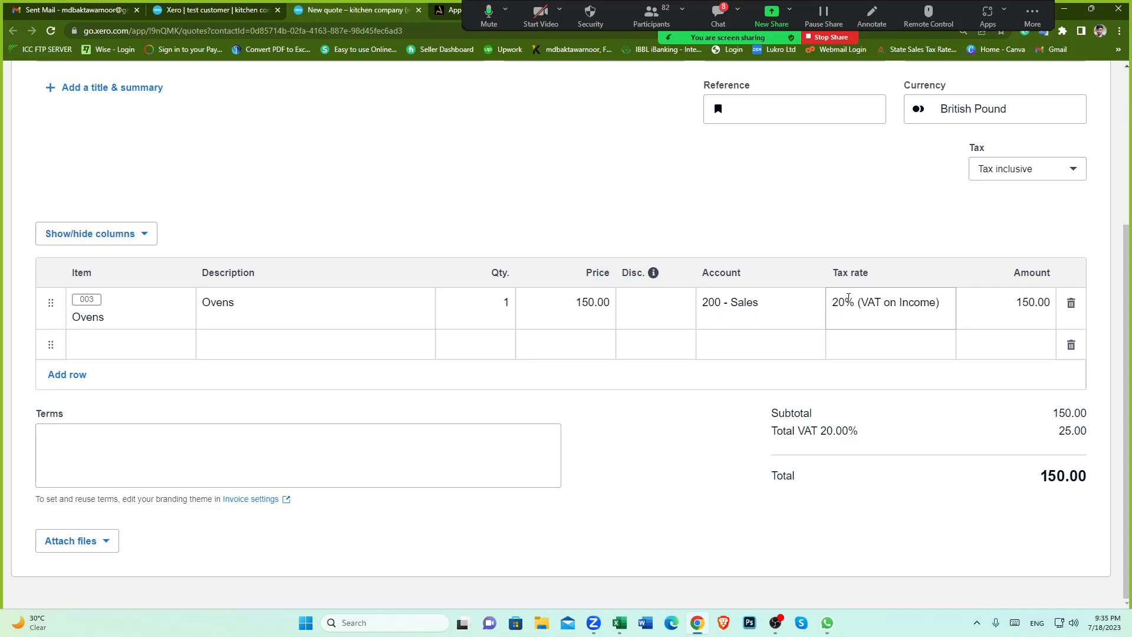
Step: Set the Ovens line price to 120
{"action": "left_click", "coordinate": [600, 302]}
{"action": "left_click", "coordinate": [604, 304]}
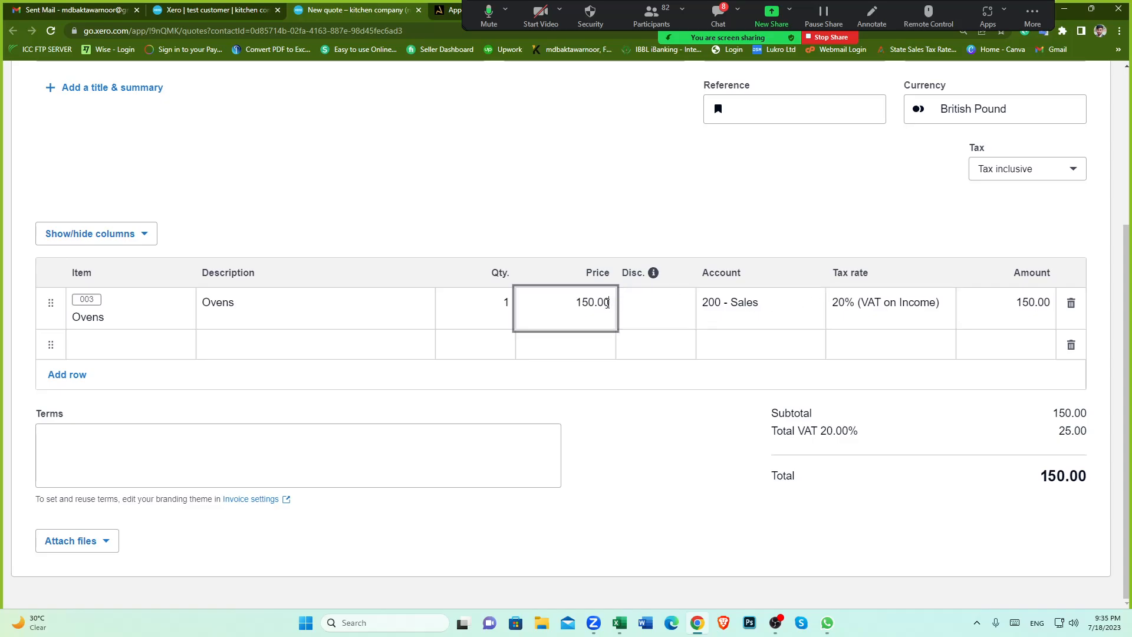
{"action": "double_click", "coordinate": [604, 303]}
{"action": "type", "text": "120"}
{"action": "left_click", "coordinate": [649, 451]}
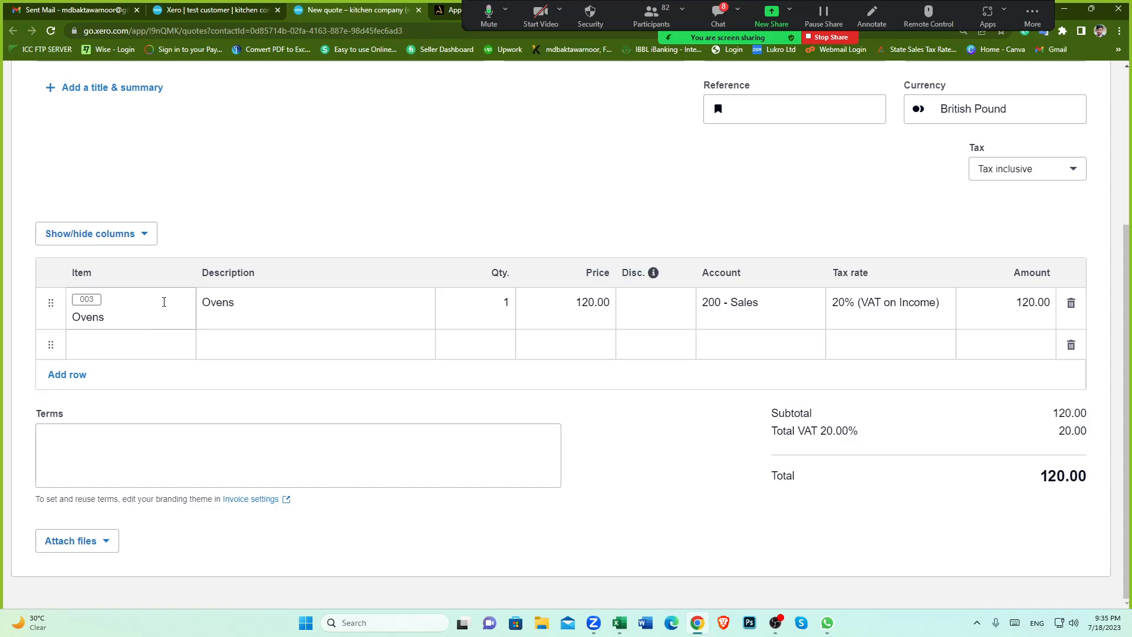
{"action": "scroll", "coordinate": [165, 306], "scroll_direction": "up", "scroll_amount": 4}
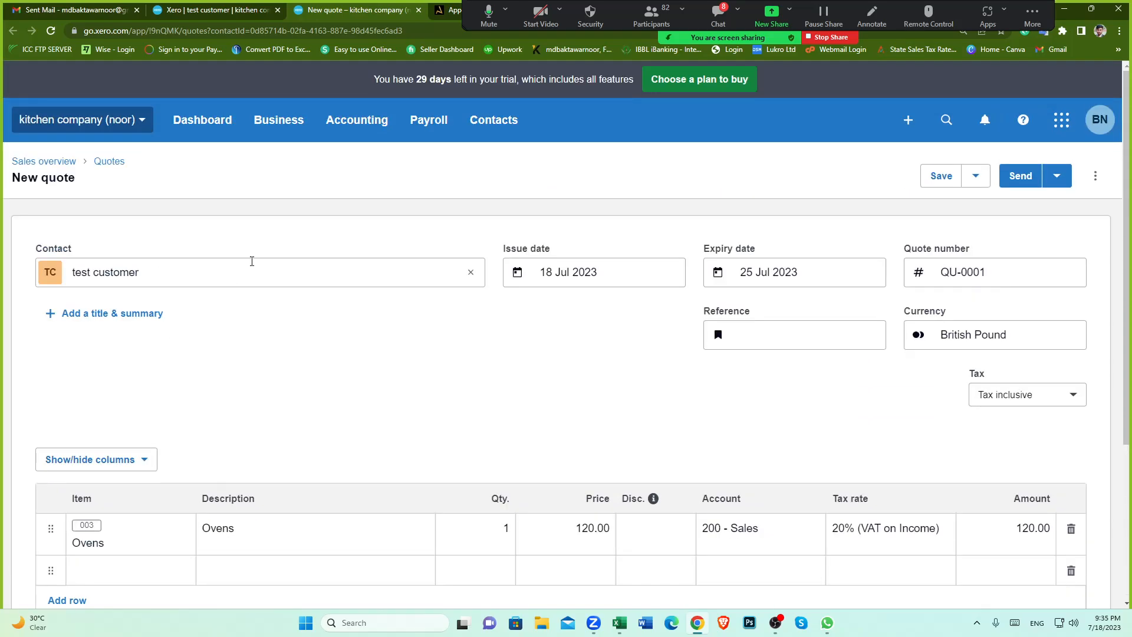
{"action": "left_click", "coordinate": [271, 120]}
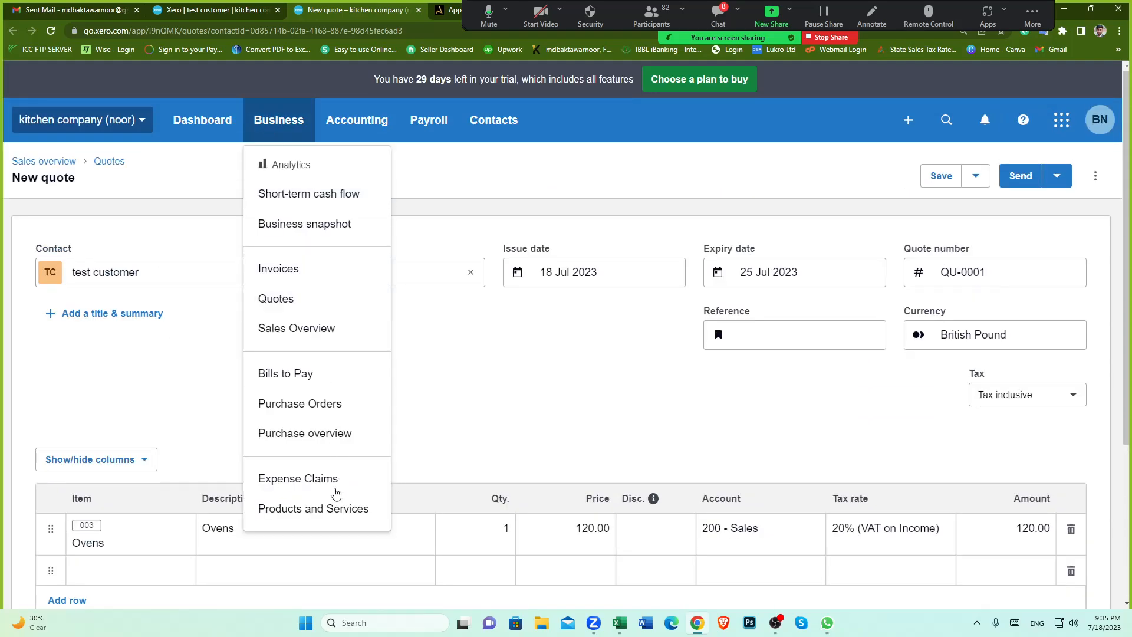
{"action": "left_click", "coordinate": [494, 380]}
{"action": "scroll", "coordinate": [494, 380], "scroll_direction": "down", "scroll_amount": 3}
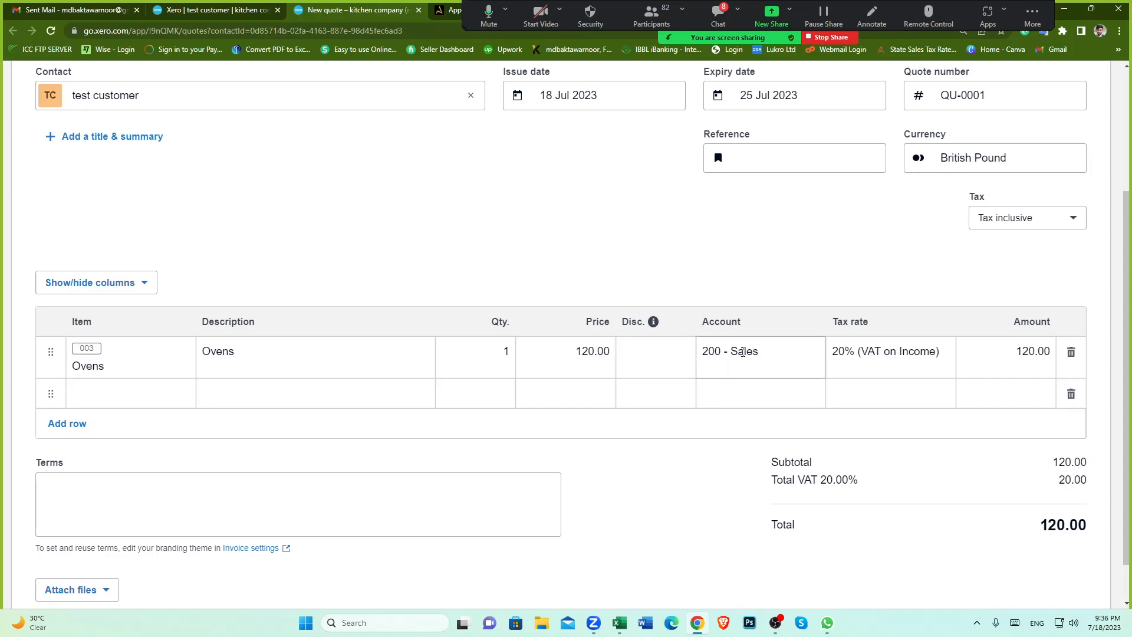
Step: Set the Ovens line quantity to 10
{"action": "left_click", "coordinate": [514, 355]}
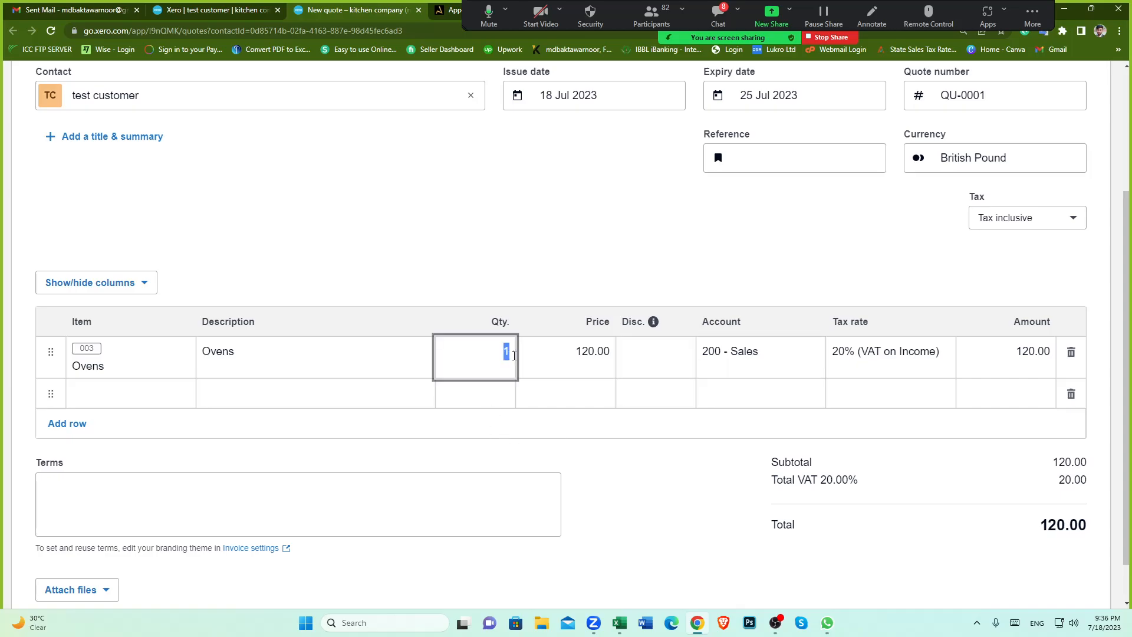
{"action": "type", "text": "10"}
{"action": "left_click", "coordinate": [714, 494]}
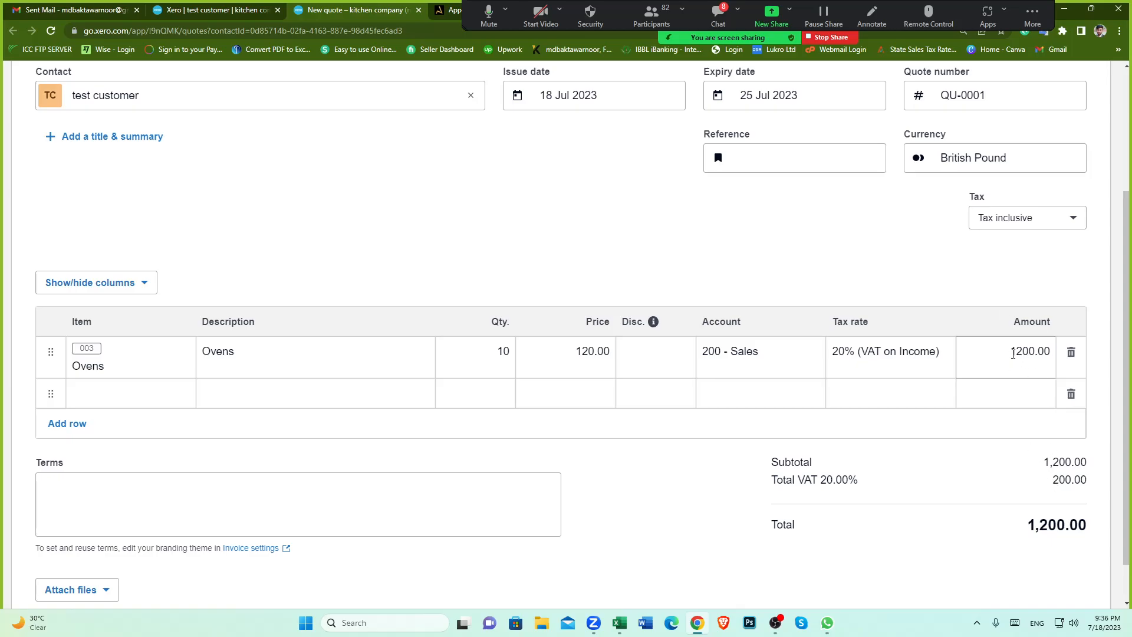
Step: Examine the line amount, subtotal, VAT and total of the quote
{"action": "left_click_drag", "start_coordinate": [1012, 354], "coordinate": [1051, 353]}
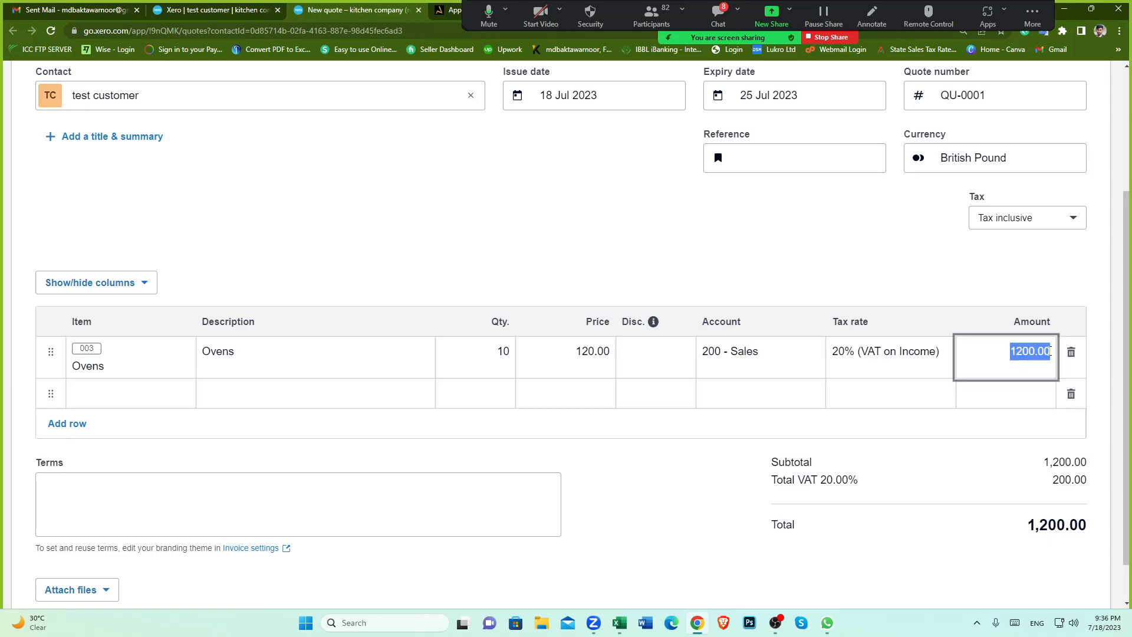
{"action": "left_click", "coordinate": [701, 488]}
{"action": "left_click_drag", "start_coordinate": [1027, 524], "coordinate": [1088, 523]}
{"action": "left_click", "coordinate": [966, 550]}
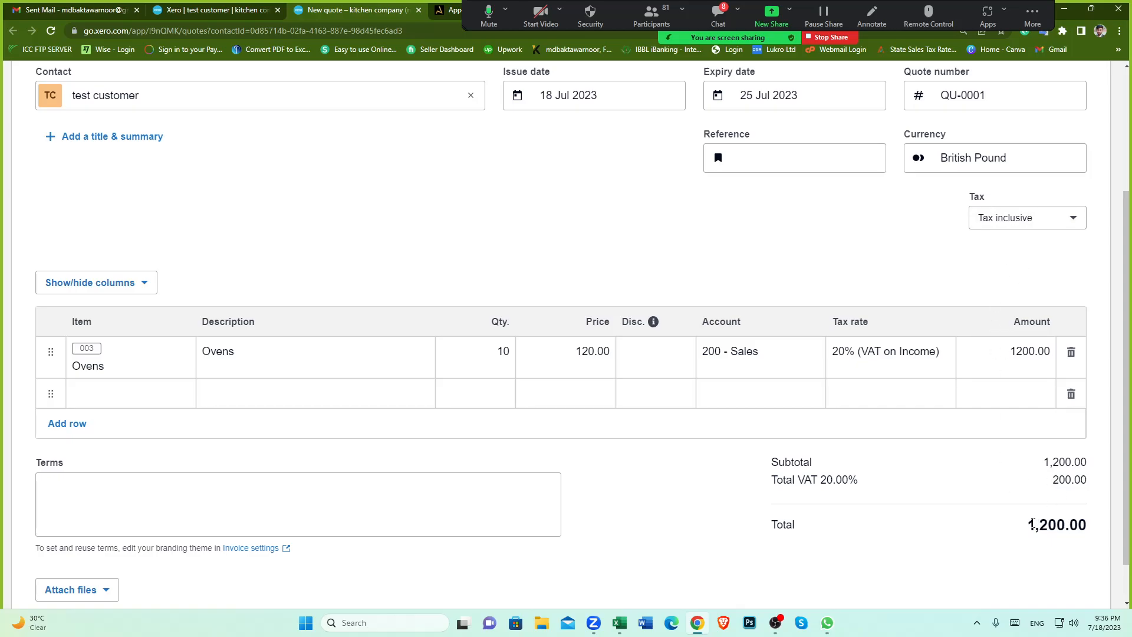
{"action": "left_click_drag", "start_coordinate": [1025, 526], "coordinate": [1094, 523]}
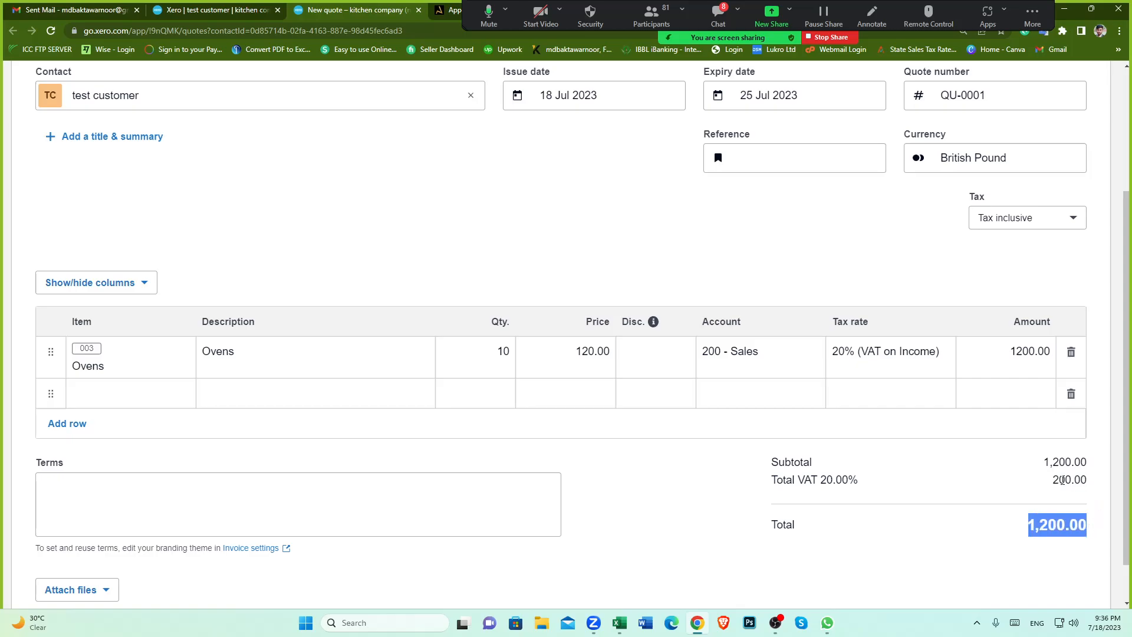
{"action": "left_click_drag", "start_coordinate": [1053, 482], "coordinate": [1080, 480]}
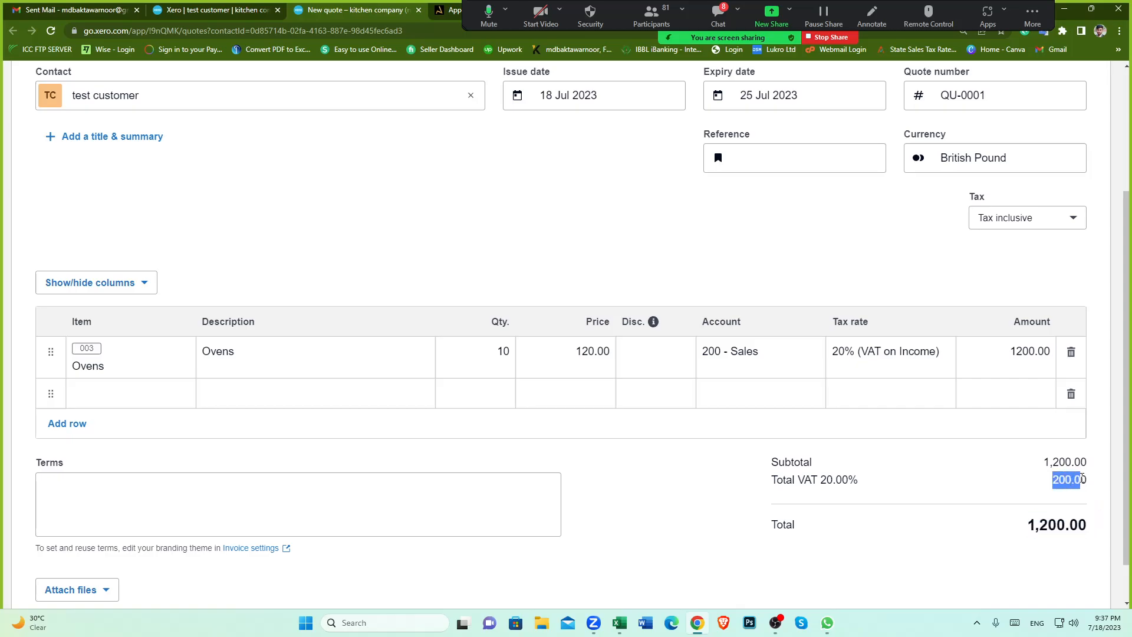
{"action": "scroll", "coordinate": [949, 511], "scroll_direction": "down", "scroll_amount": 1}
{"action": "left_click", "coordinate": [904, 528]}
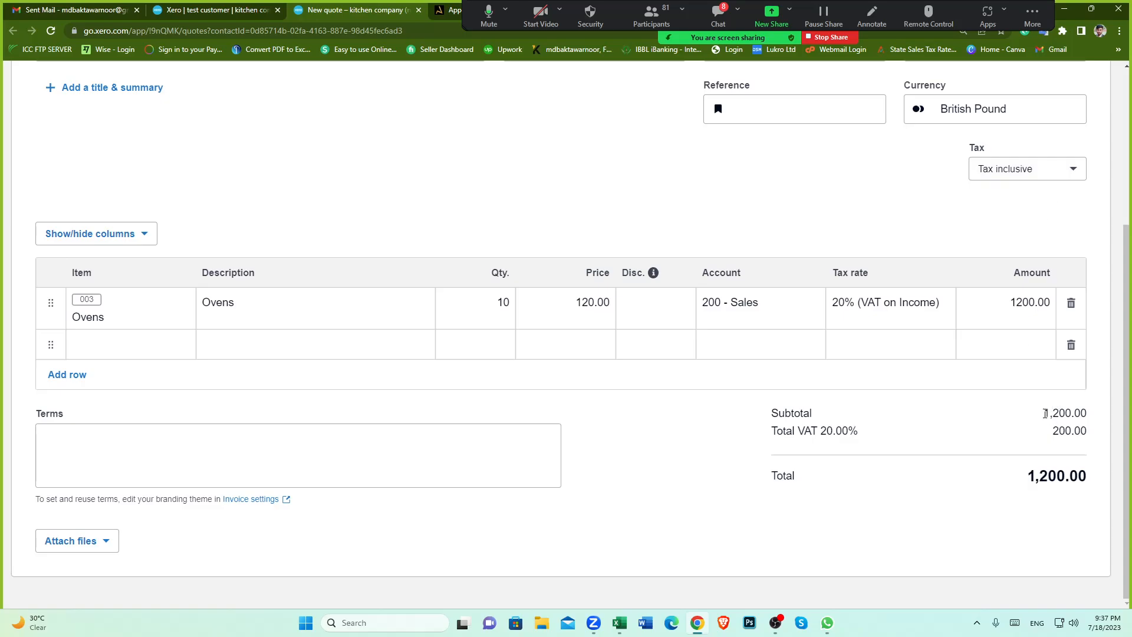
{"action": "left_click_drag", "start_coordinate": [1043, 413], "coordinate": [1093, 414]}
{"action": "left_click", "coordinate": [1018, 434]}
Step: Switch the quote's tax setting to Tax exclusive to compare the totals, then back to Tax inclusive
{"action": "left_click", "coordinate": [1076, 174]}
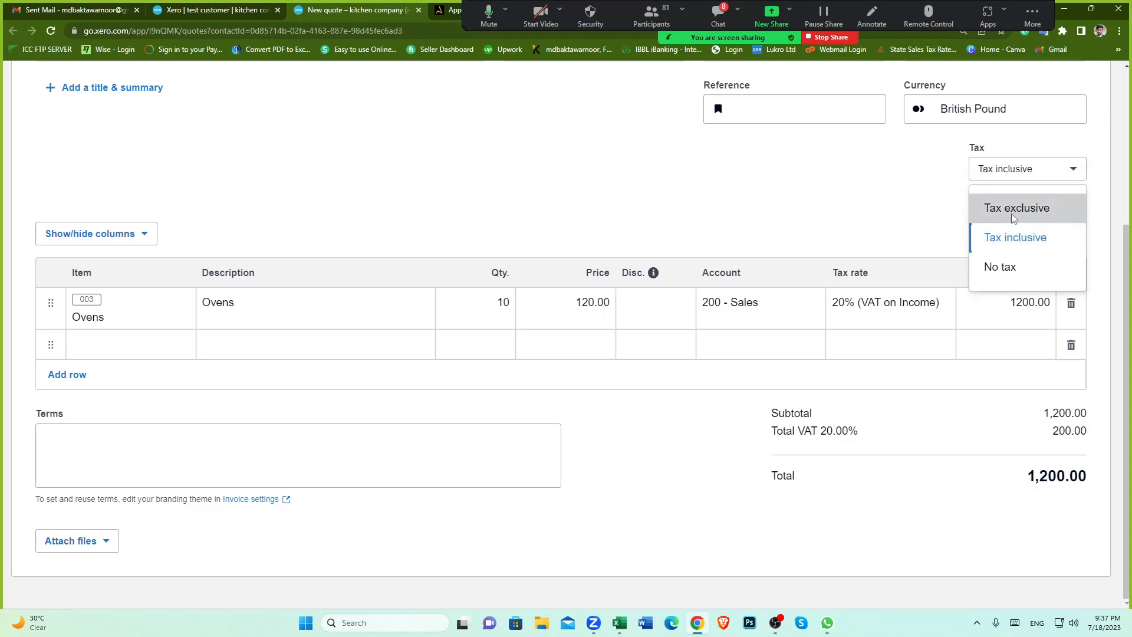
{"action": "left_click", "coordinate": [1014, 217]}
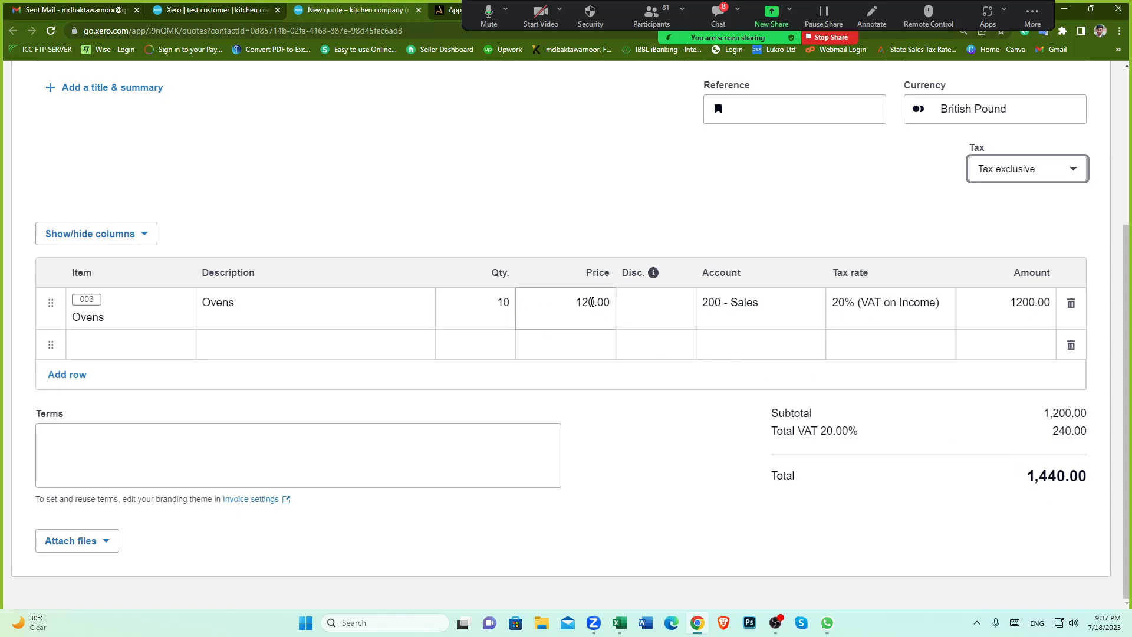
{"action": "left_click_drag", "start_coordinate": [1044, 412], "coordinate": [1081, 412]}
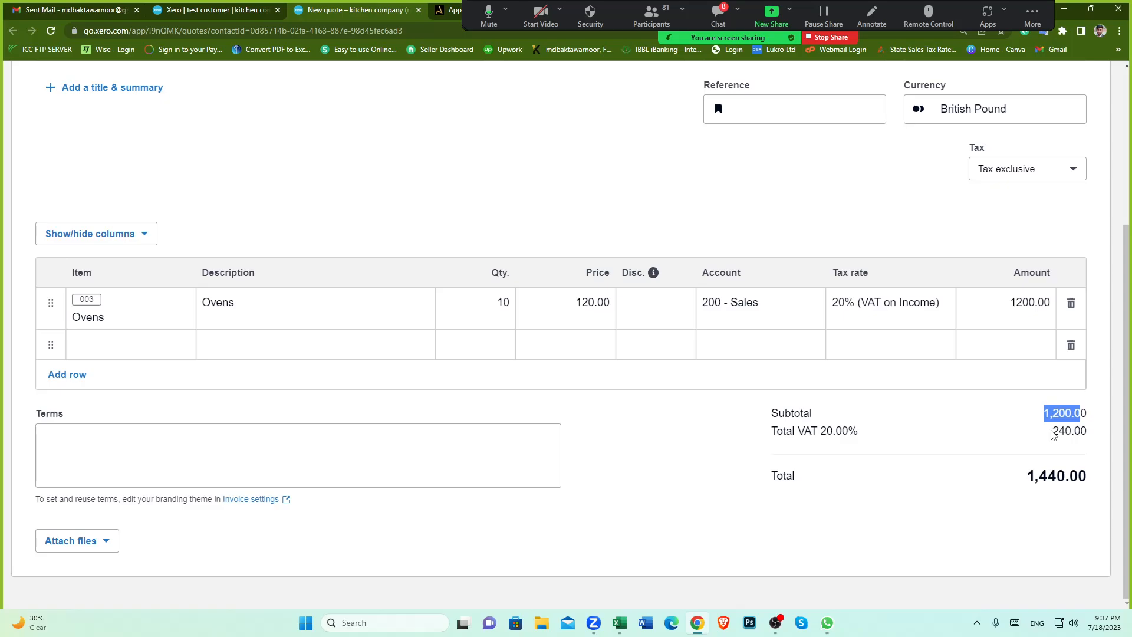
{"action": "left_click", "coordinate": [1056, 431]}
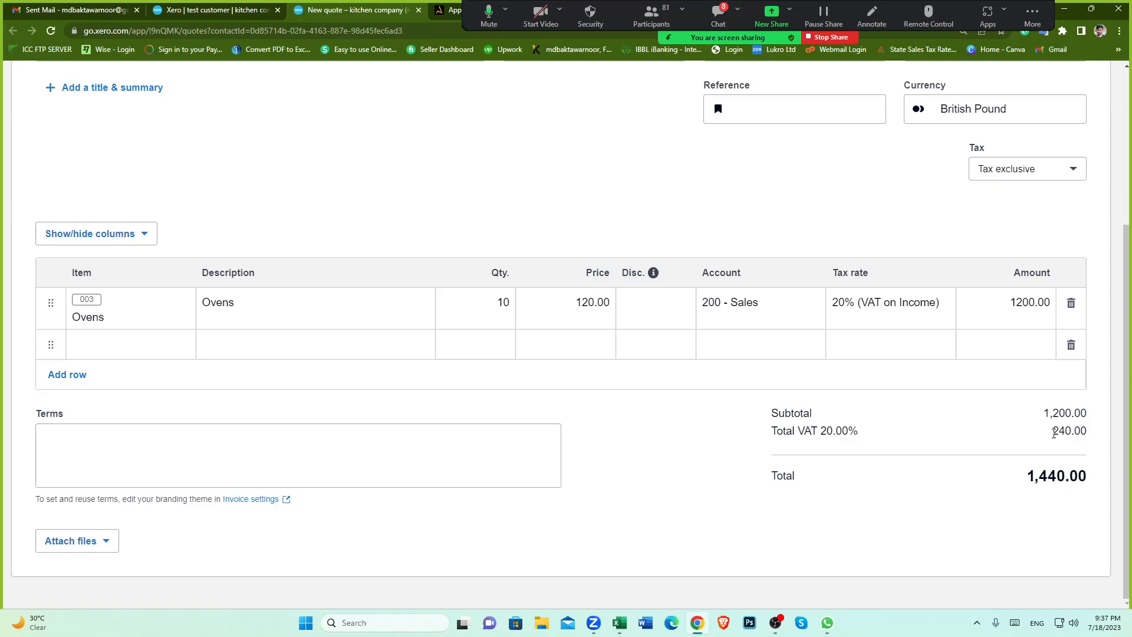
{"action": "left_click_drag", "start_coordinate": [1052, 431], "coordinate": [1071, 433]}
{"action": "left_click", "coordinate": [955, 417]}
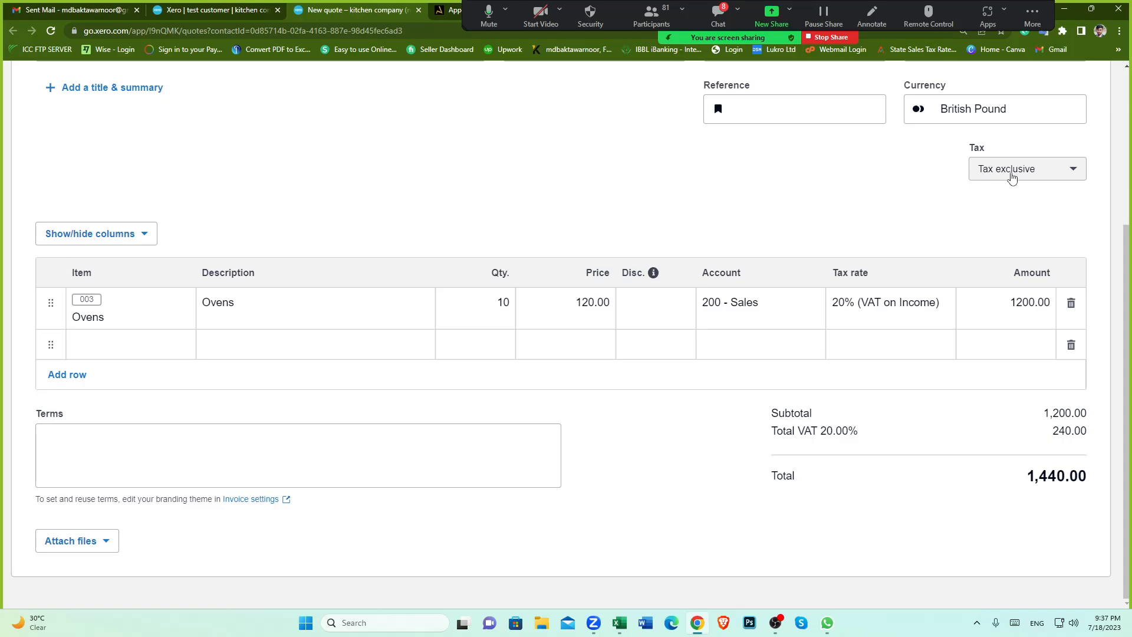
{"action": "left_click_drag", "start_coordinate": [1010, 301], "coordinate": [1052, 303]}
{"action": "left_click", "coordinate": [953, 425]}
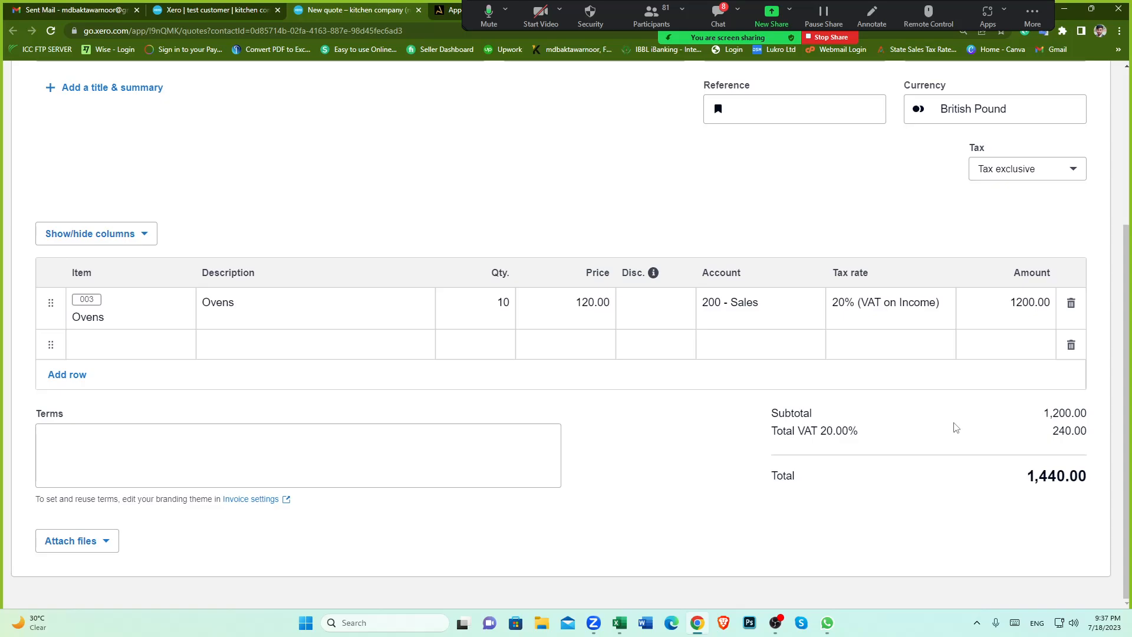
{"action": "left_click", "coordinate": [1031, 170]}
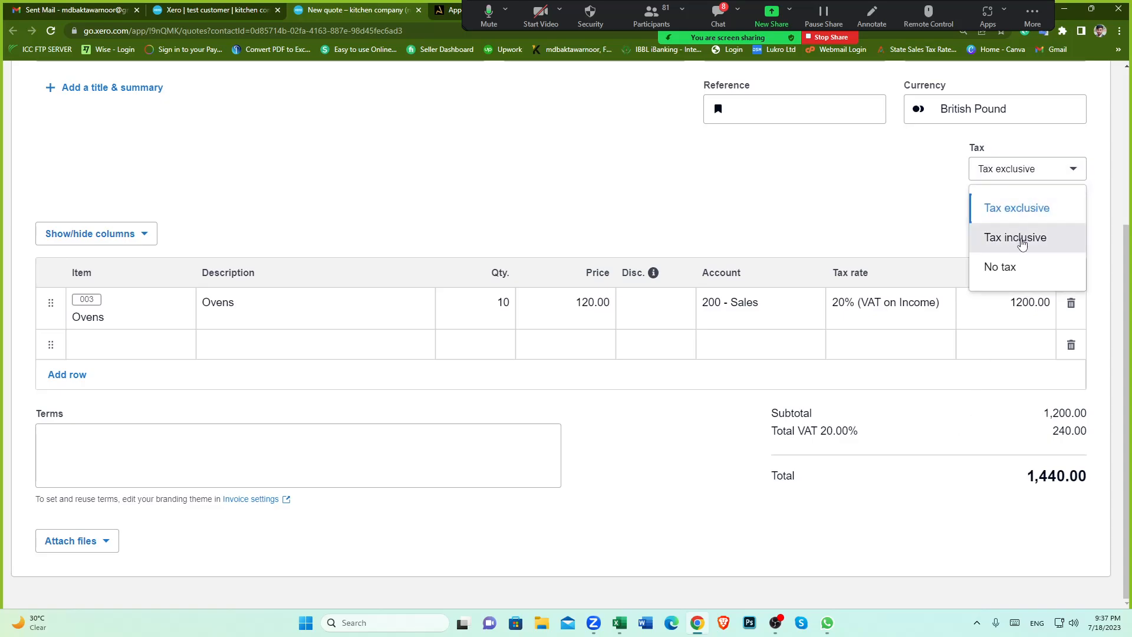
{"action": "left_click", "coordinate": [1021, 238]}
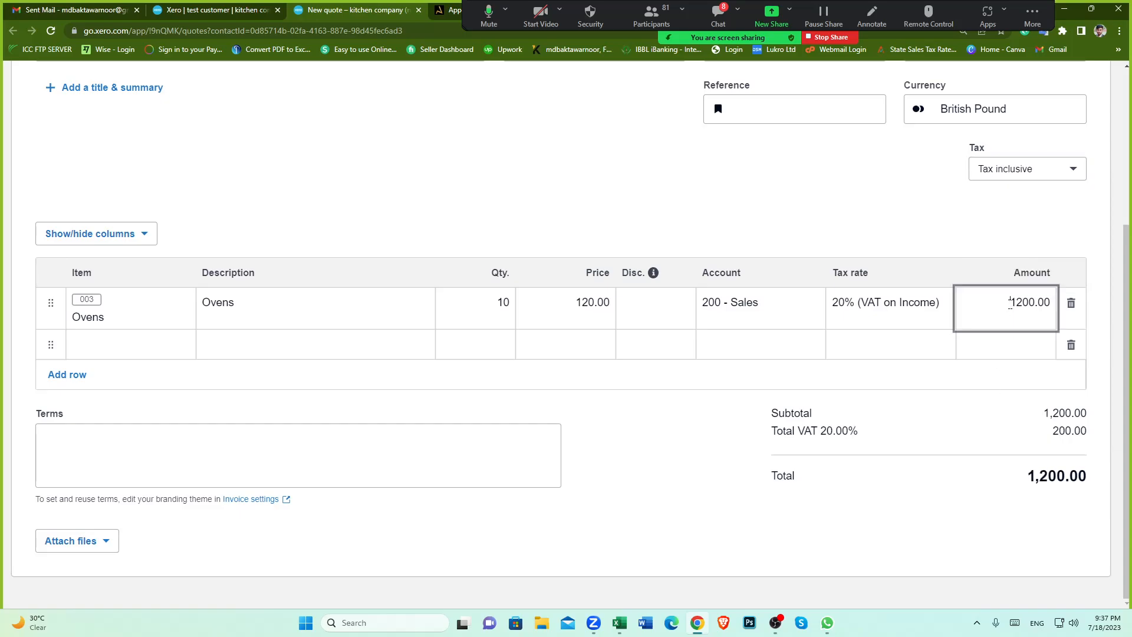
{"action": "left_click_drag", "start_coordinate": [1010, 302], "coordinate": [1049, 302]}
{"action": "left_click", "coordinate": [961, 429]}
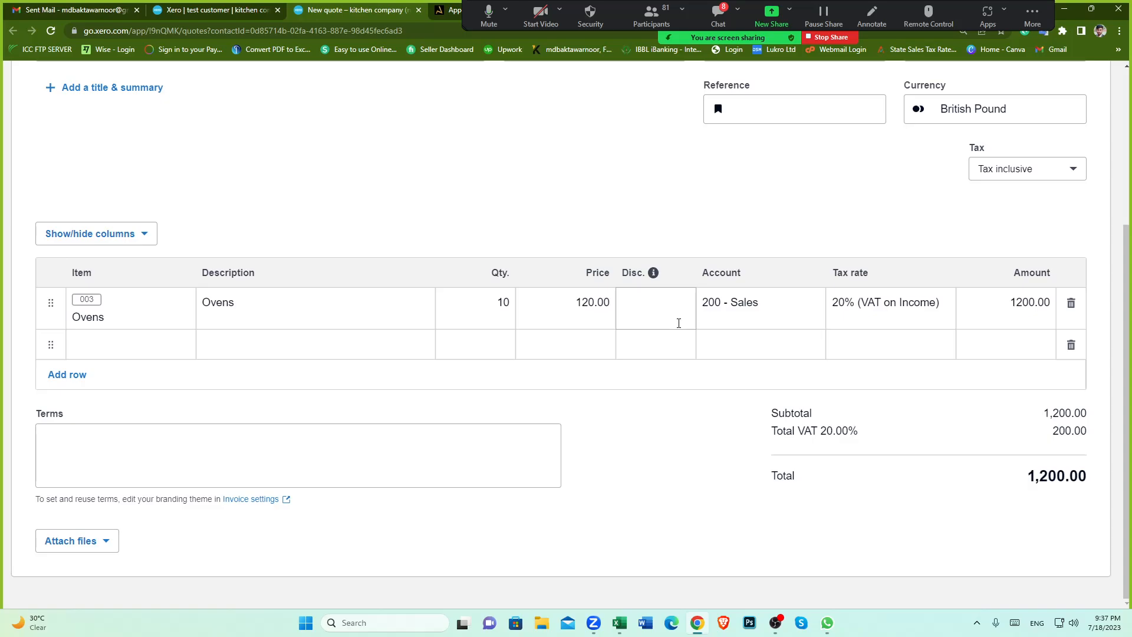
Step: Set the Ovens line price to 150
{"action": "left_click", "coordinate": [595, 312]}
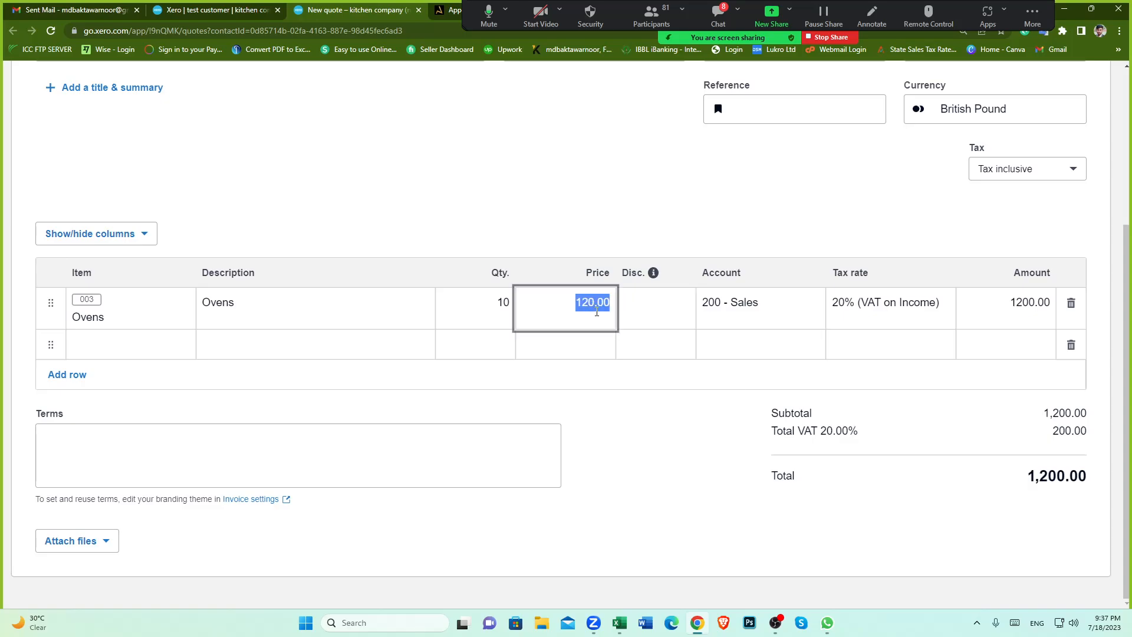
{"action": "type", "text": "150"}
{"action": "left_click", "coordinate": [671, 434]}
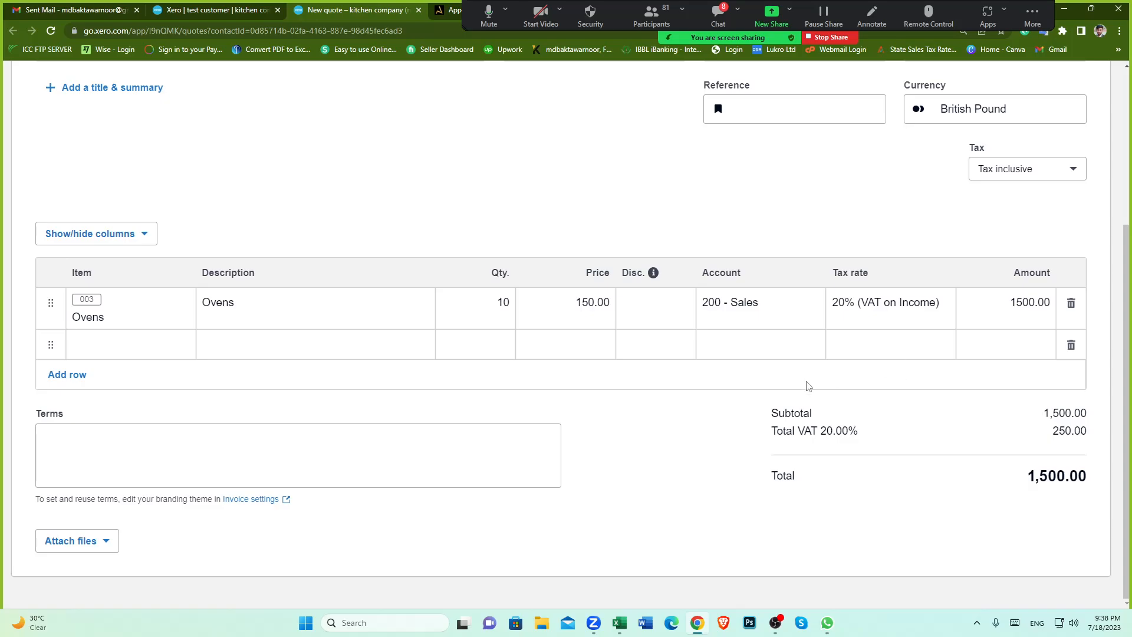
{"action": "scroll", "coordinate": [862, 459], "scroll_direction": "up", "scroll_amount": 4}
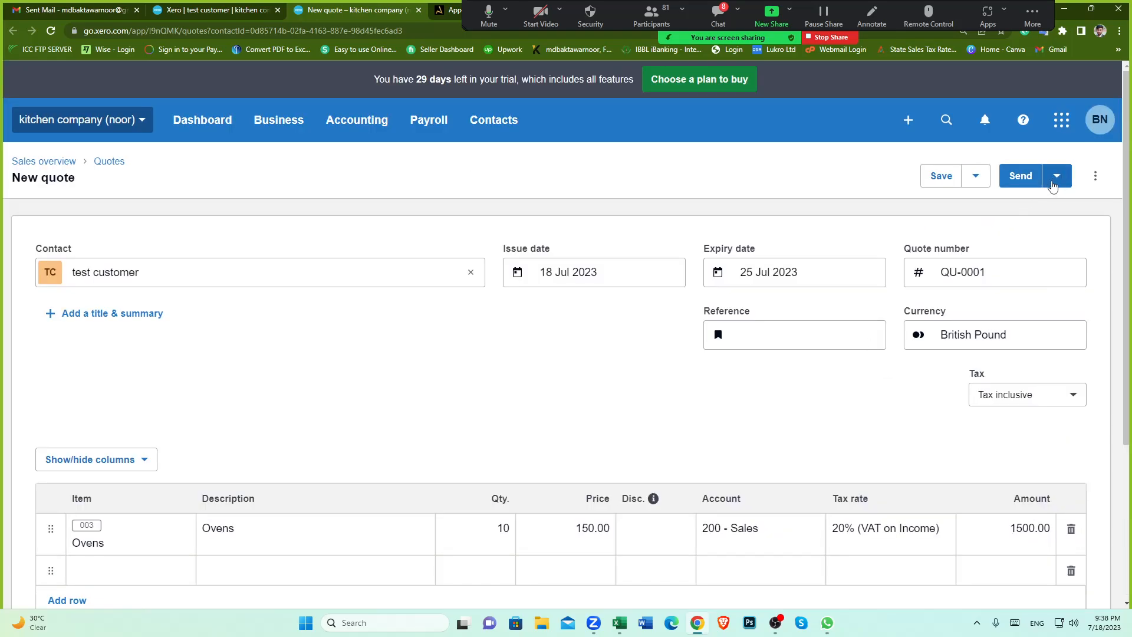
{"action": "left_click", "coordinate": [1056, 176]}
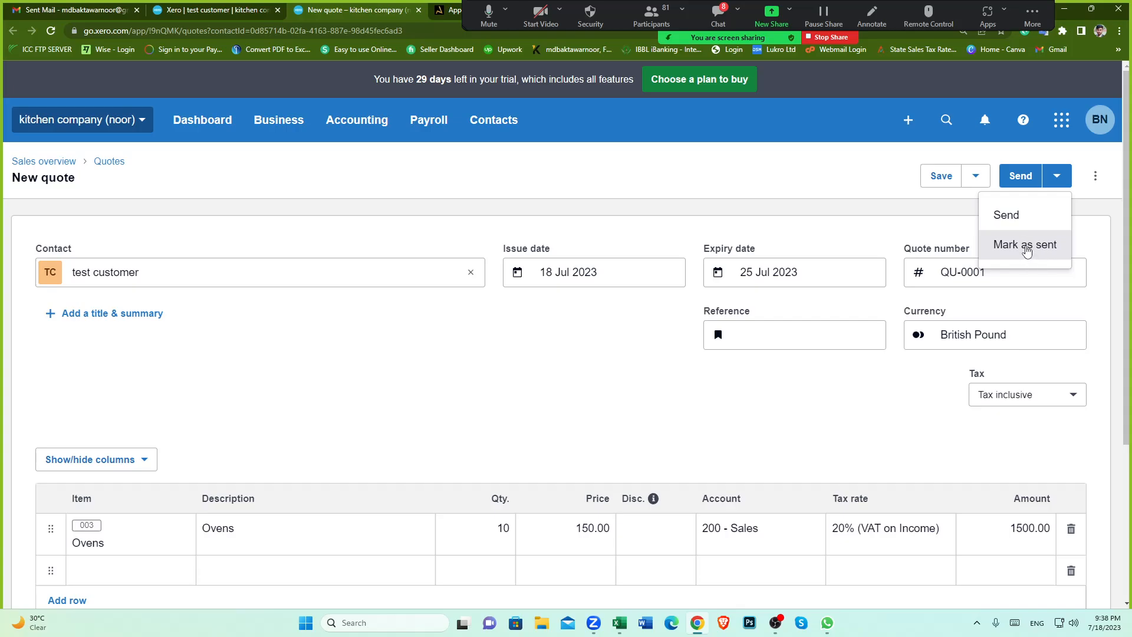
{"action": "left_click", "coordinate": [620, 370]}
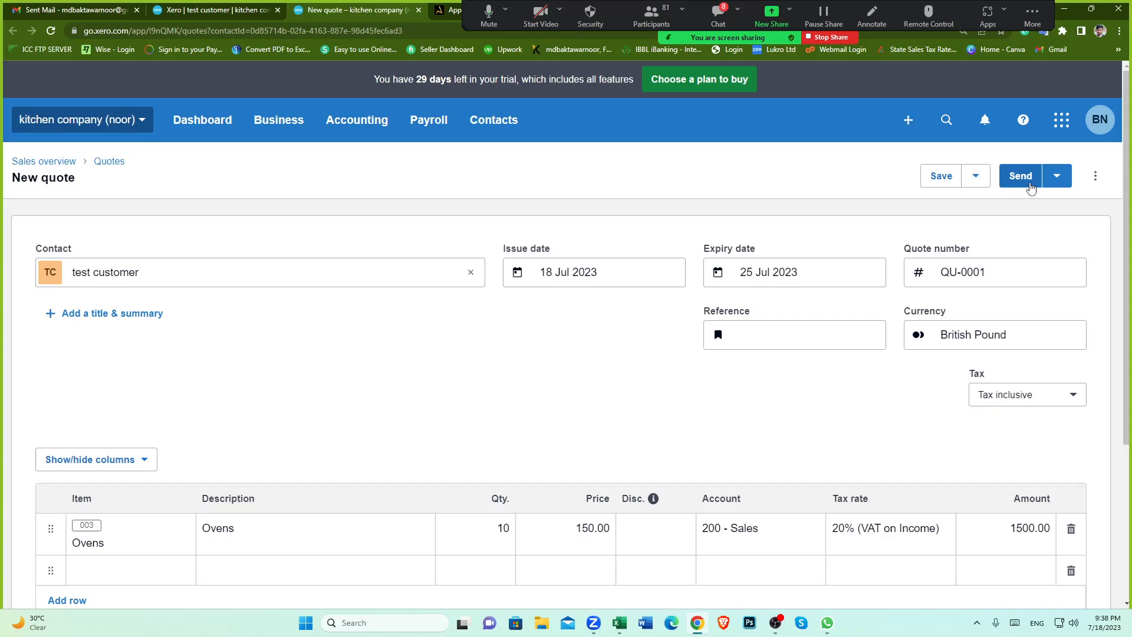
{"action": "left_click", "coordinate": [1020, 176]}
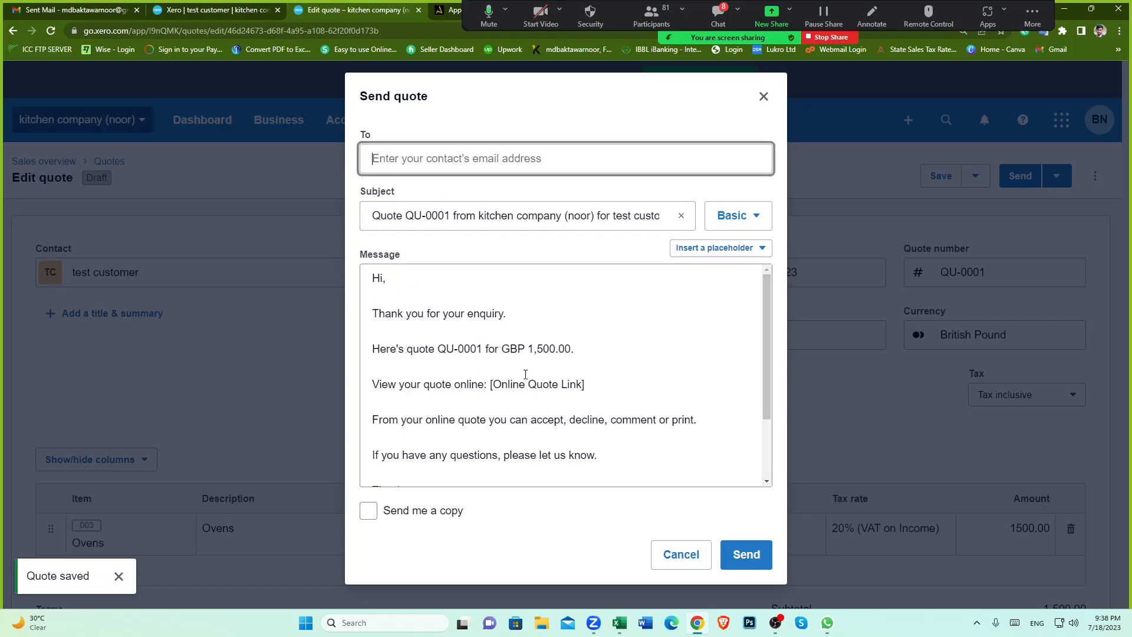
{"action": "scroll", "coordinate": [525, 375], "scroll_direction": "down", "scroll_amount": 2}
{"action": "scroll", "coordinate": [526, 375], "scroll_direction": "up", "scroll_amount": 2}
{"action": "left_click", "coordinate": [764, 96]}
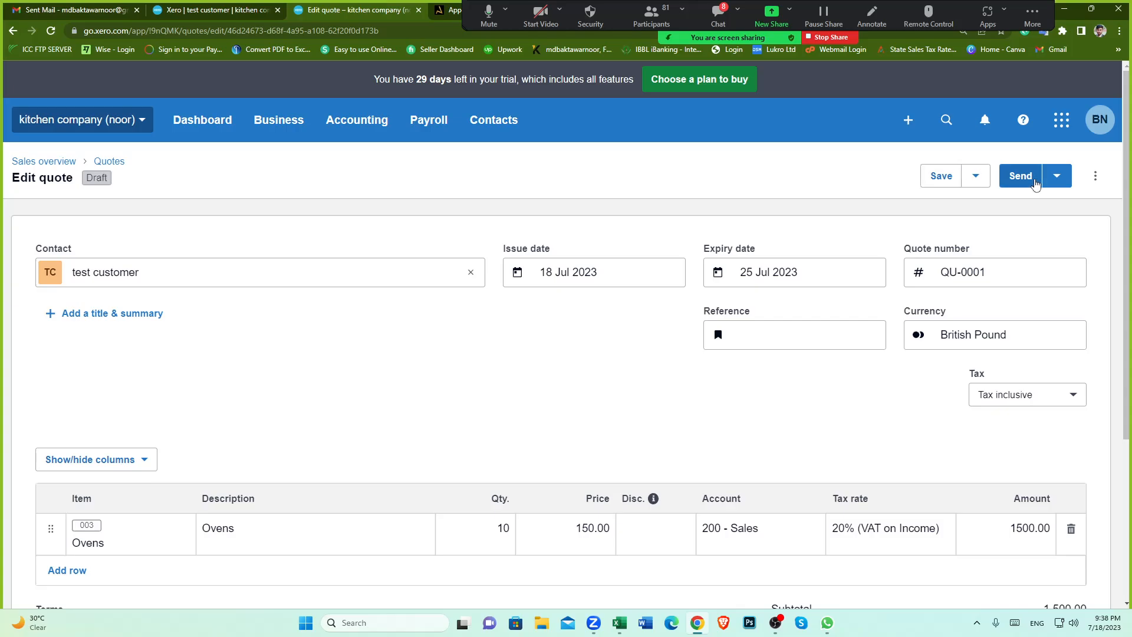
Step: Mark quote QU-0001 as sent without emailing it
{"action": "left_click", "coordinate": [1056, 176]}
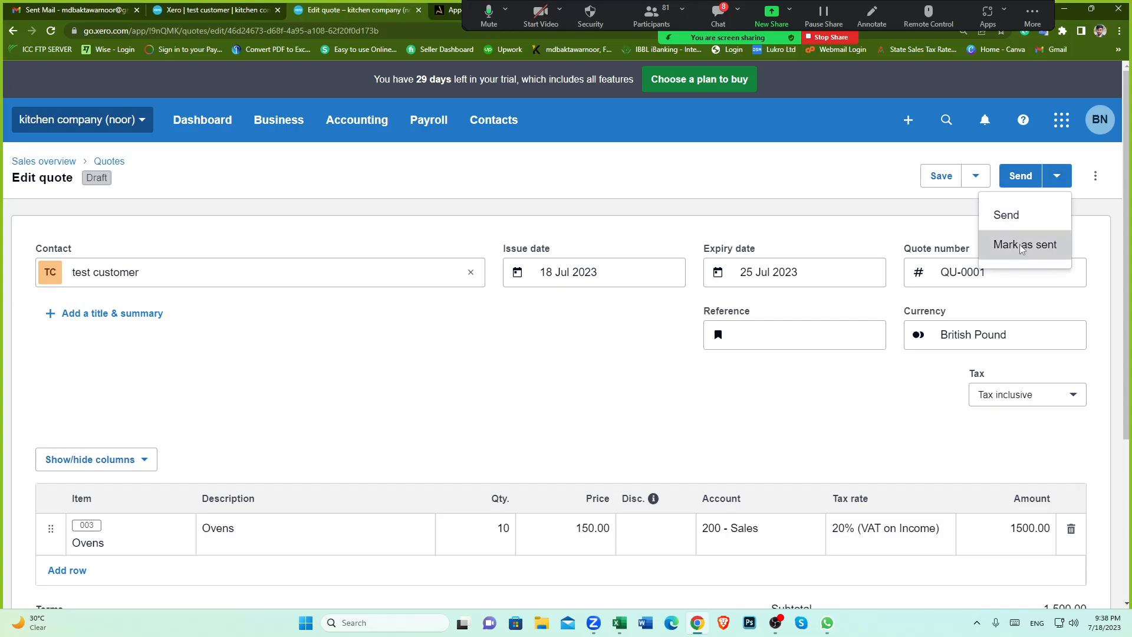
{"action": "left_click", "coordinate": [1022, 246]}
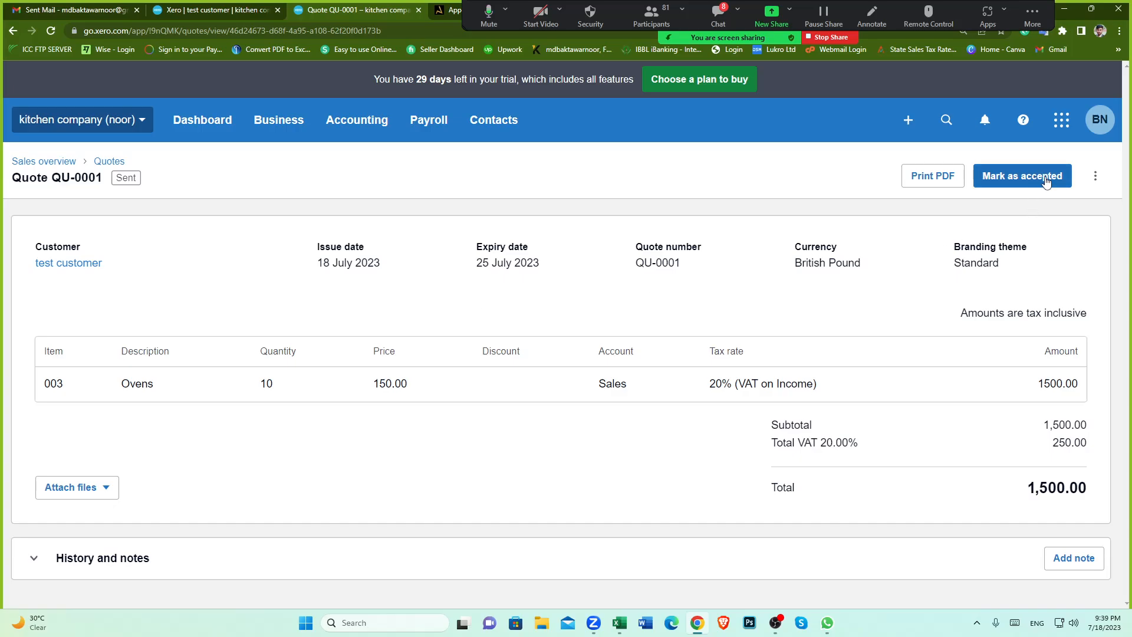
Step: Mark the sent quote as accepted
{"action": "left_click", "coordinate": [1095, 178]}
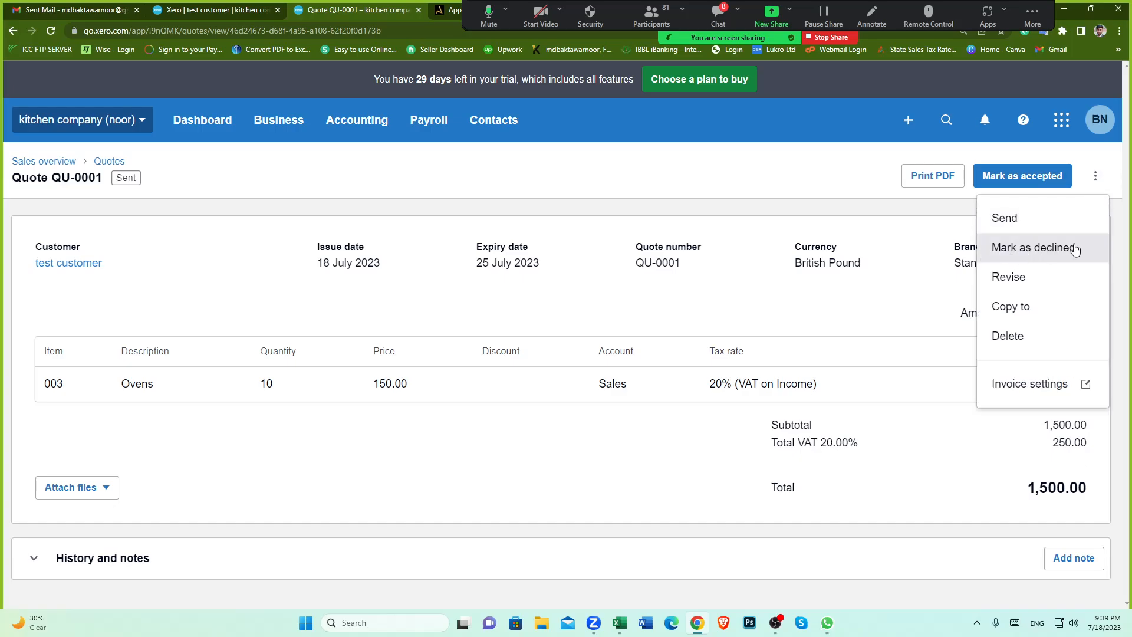
{"action": "left_click", "coordinate": [948, 211]}
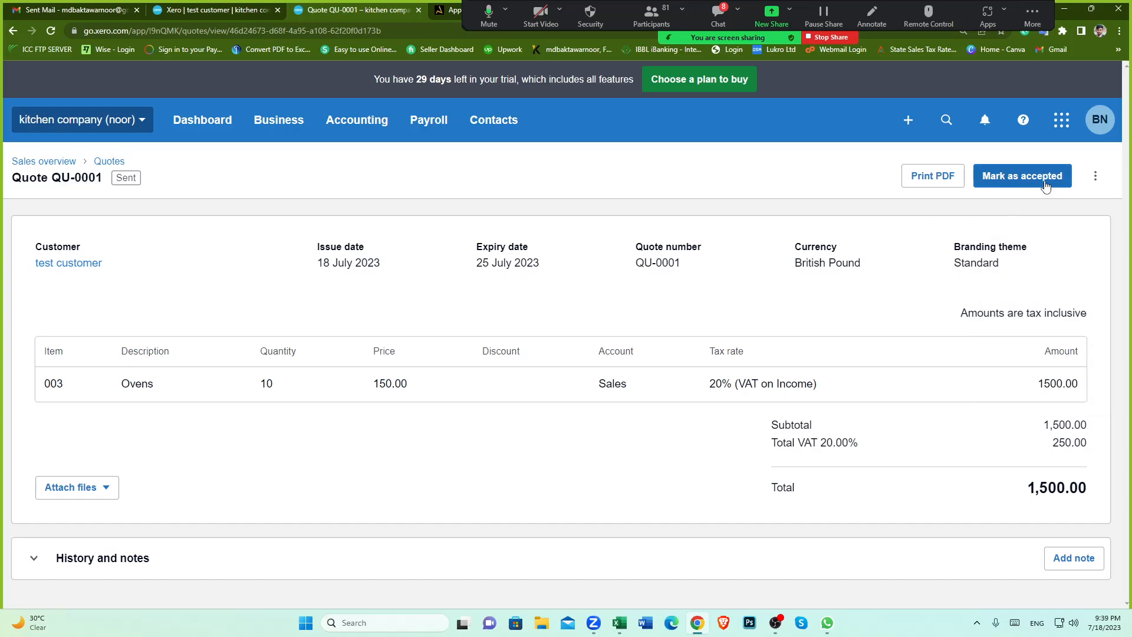
{"action": "left_click", "coordinate": [1095, 176]}
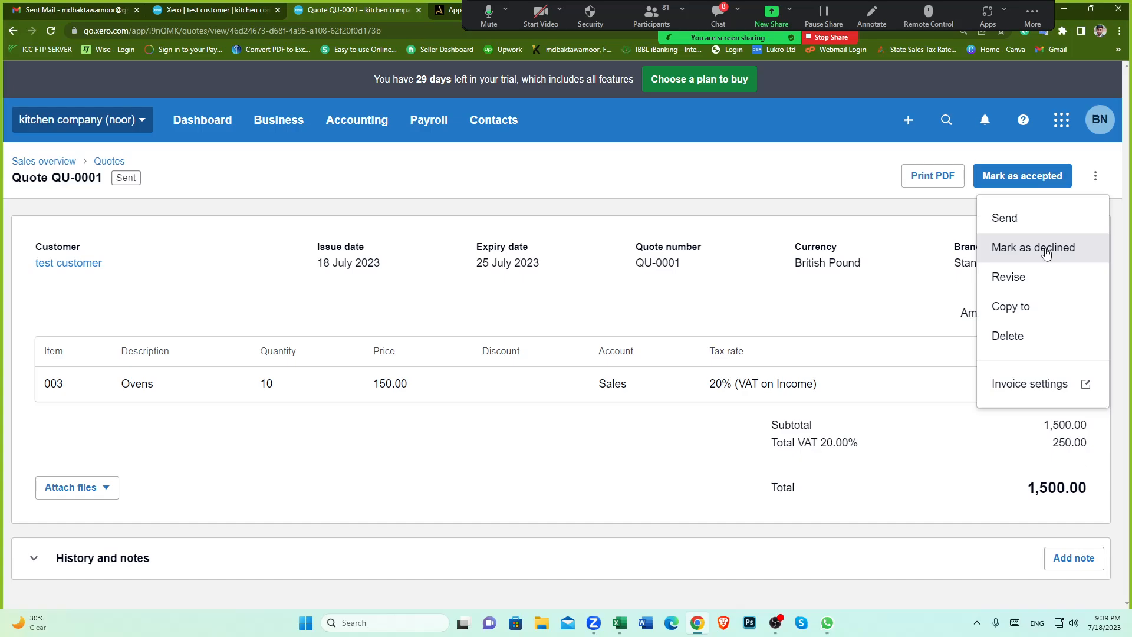
{"action": "left_click", "coordinate": [779, 296]}
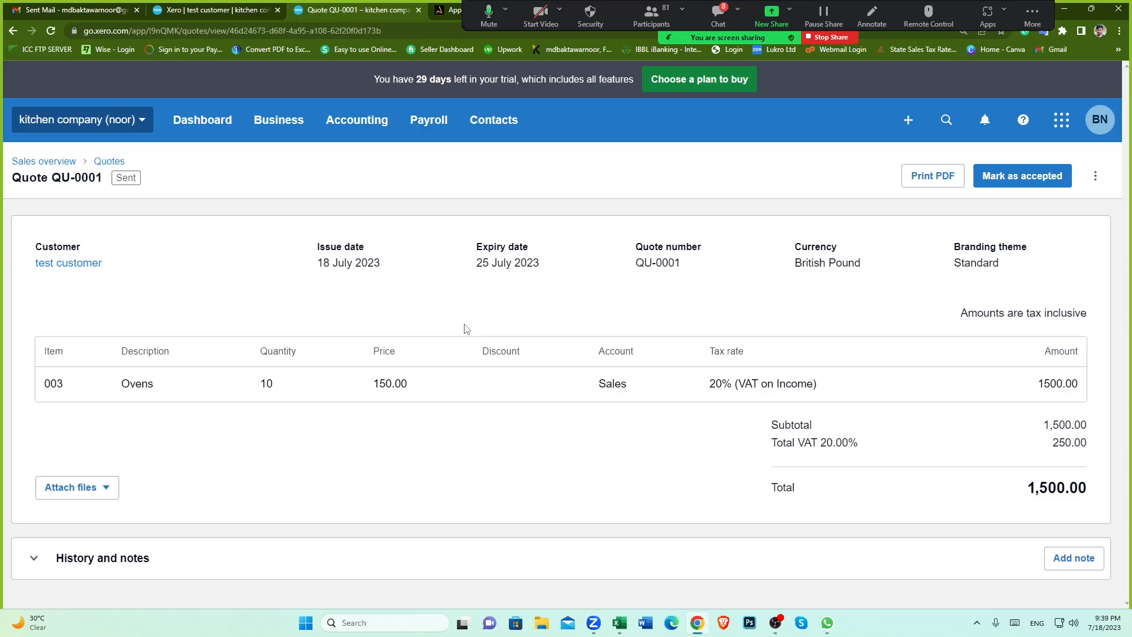
{"action": "left_click", "coordinate": [1032, 183]}
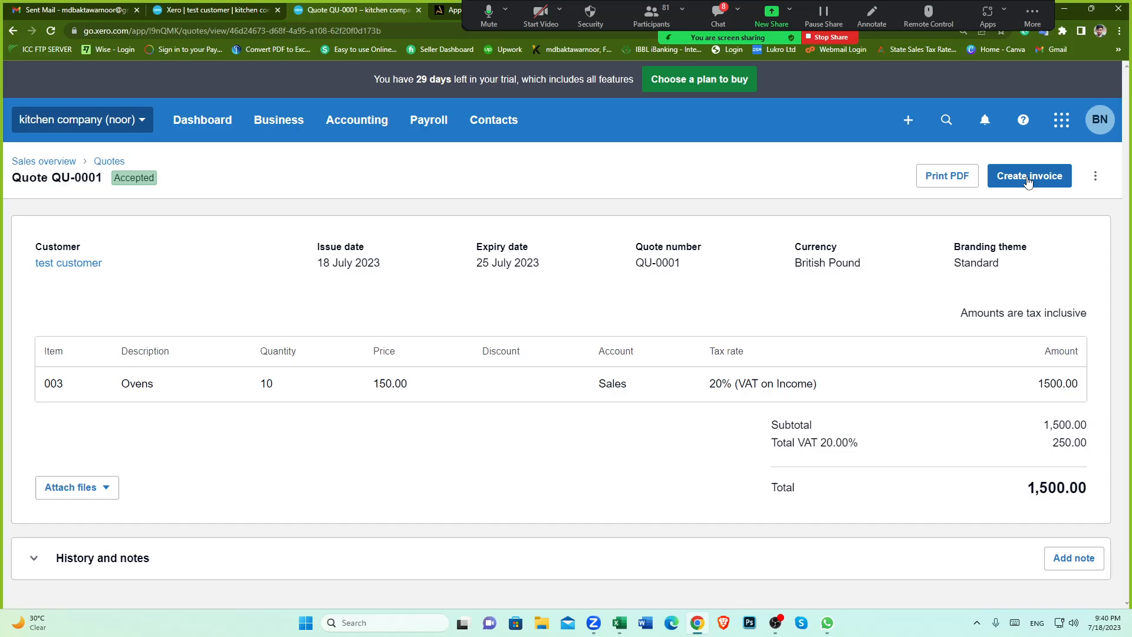
Step: Create an invoice from the accepted quote with the Mark as invoiced option ticked
{"action": "left_click", "coordinate": [1027, 177]}
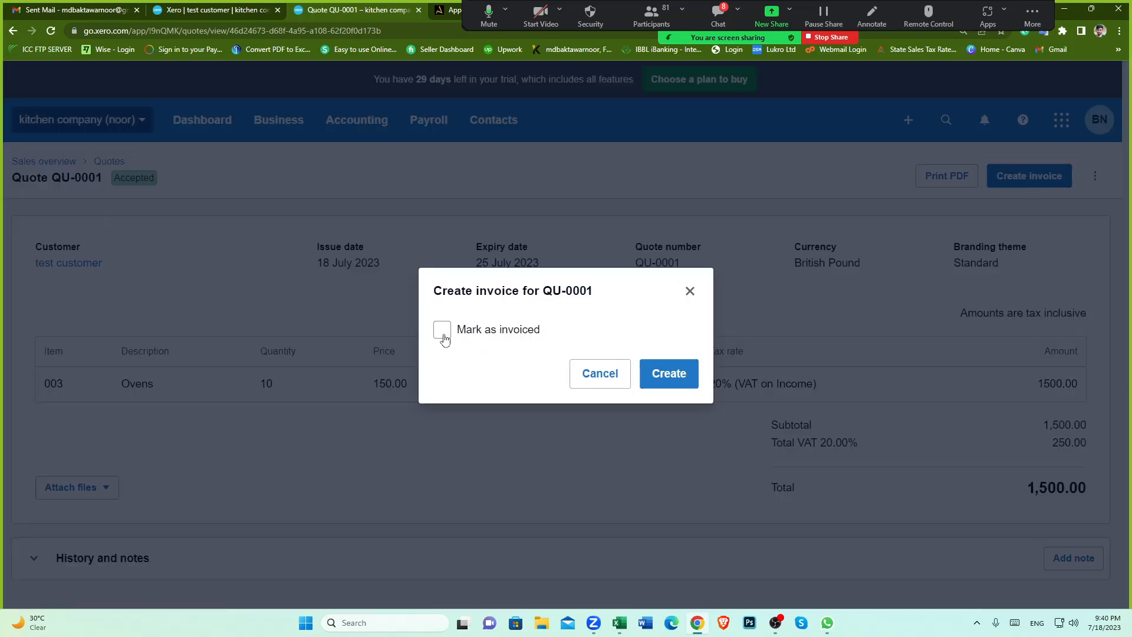
{"action": "left_click", "coordinate": [443, 336]}
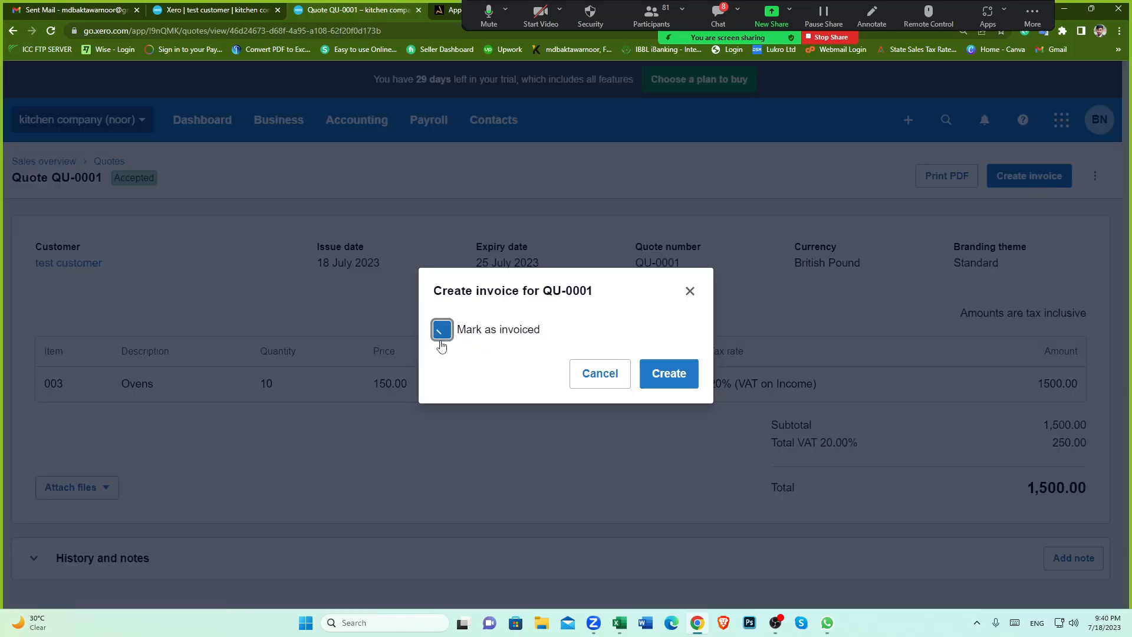
{"action": "left_click", "coordinate": [676, 381]}
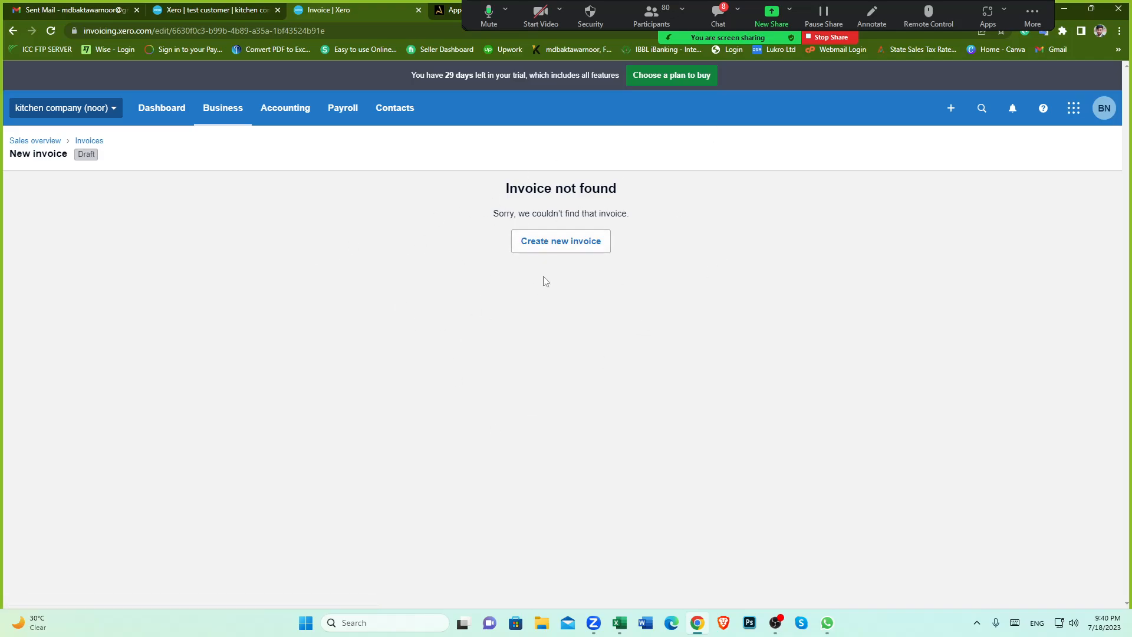
Step: Open the test customer's contact record from the contacts list
{"action": "left_click_drag", "start_coordinate": [505, 183], "coordinate": [635, 182]}
{"action": "left_click", "coordinate": [713, 275]}
{"action": "left_click", "coordinate": [213, 11]}
{"action": "left_click", "coordinate": [321, 13]}
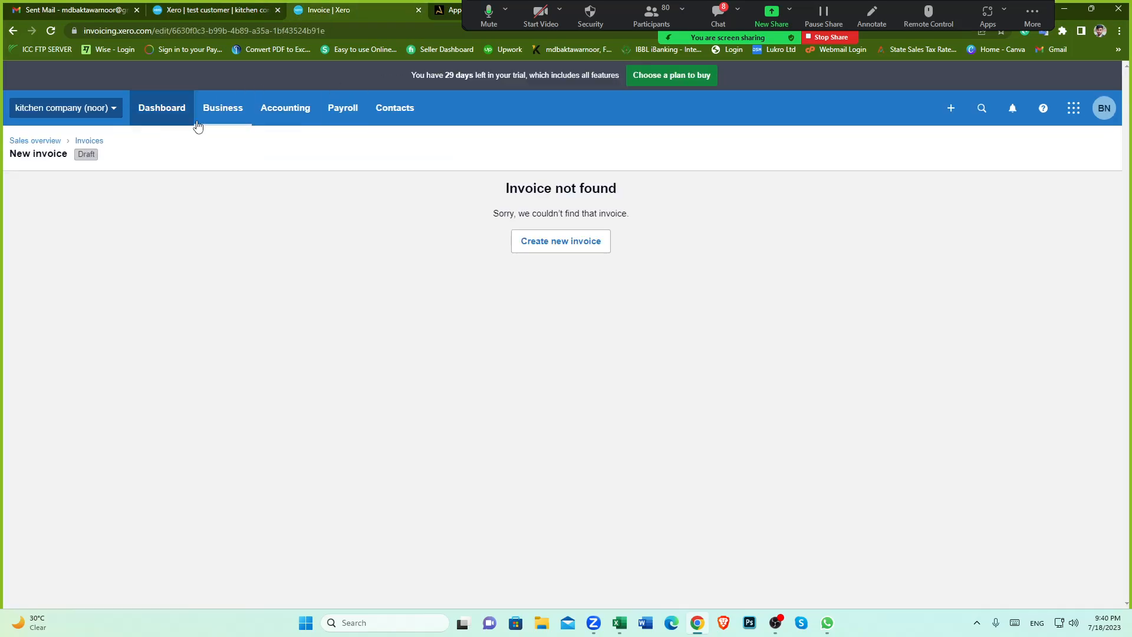
{"action": "left_click", "coordinate": [395, 107]}
{"action": "left_click", "coordinate": [399, 147]}
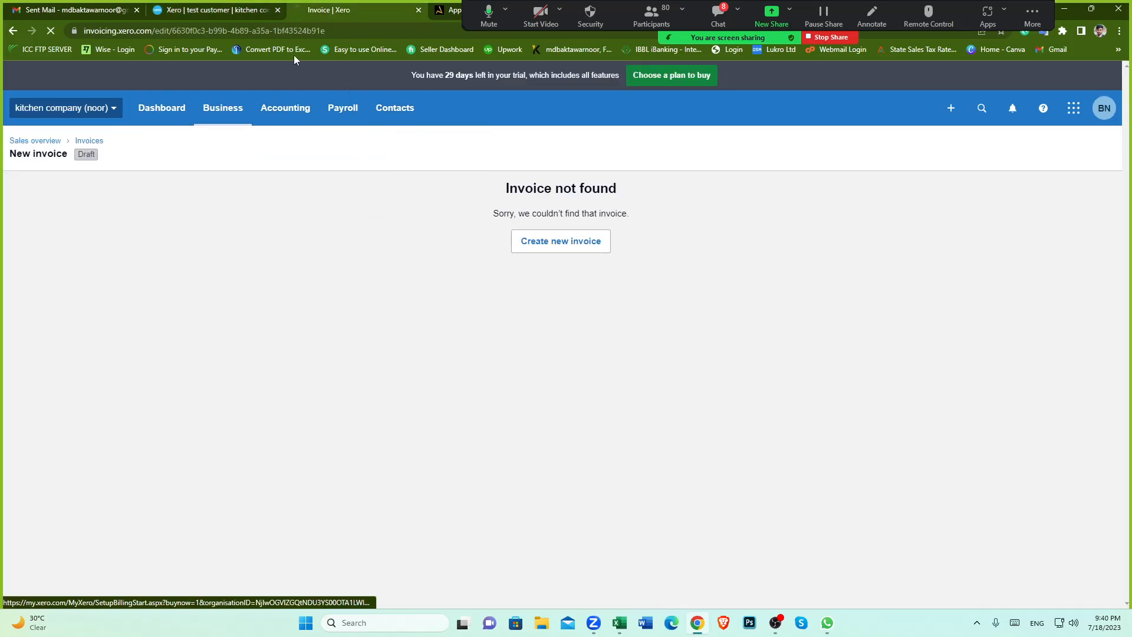
{"action": "left_click", "coordinate": [278, 11]}
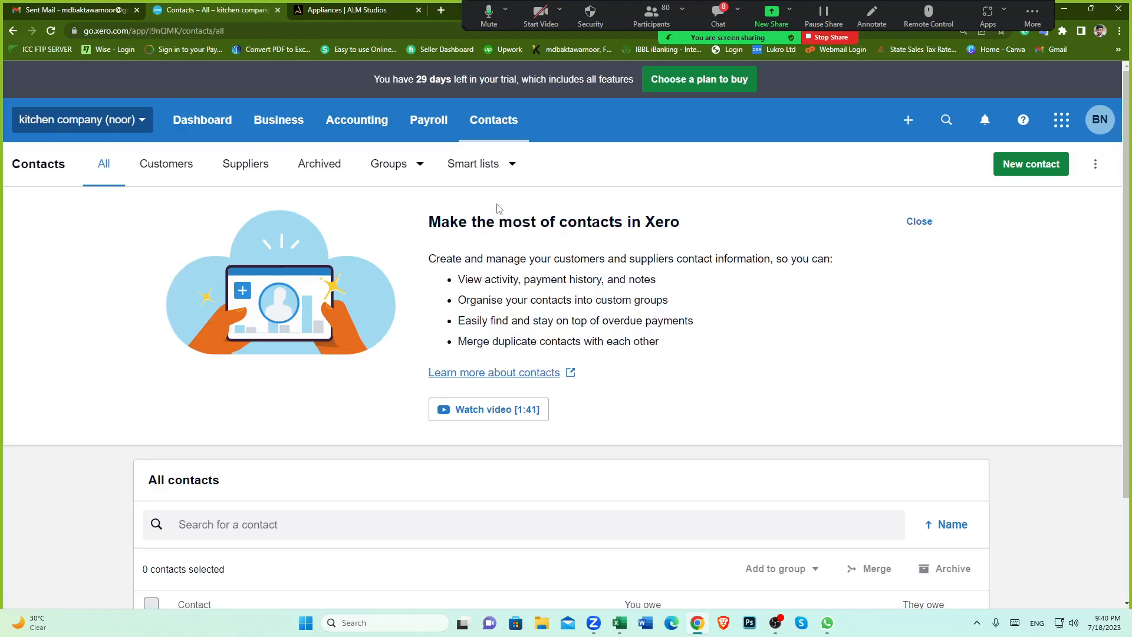
{"action": "scroll", "coordinate": [413, 422], "scroll_direction": "down", "scroll_amount": 2}
{"action": "left_click", "coordinate": [245, 536]}
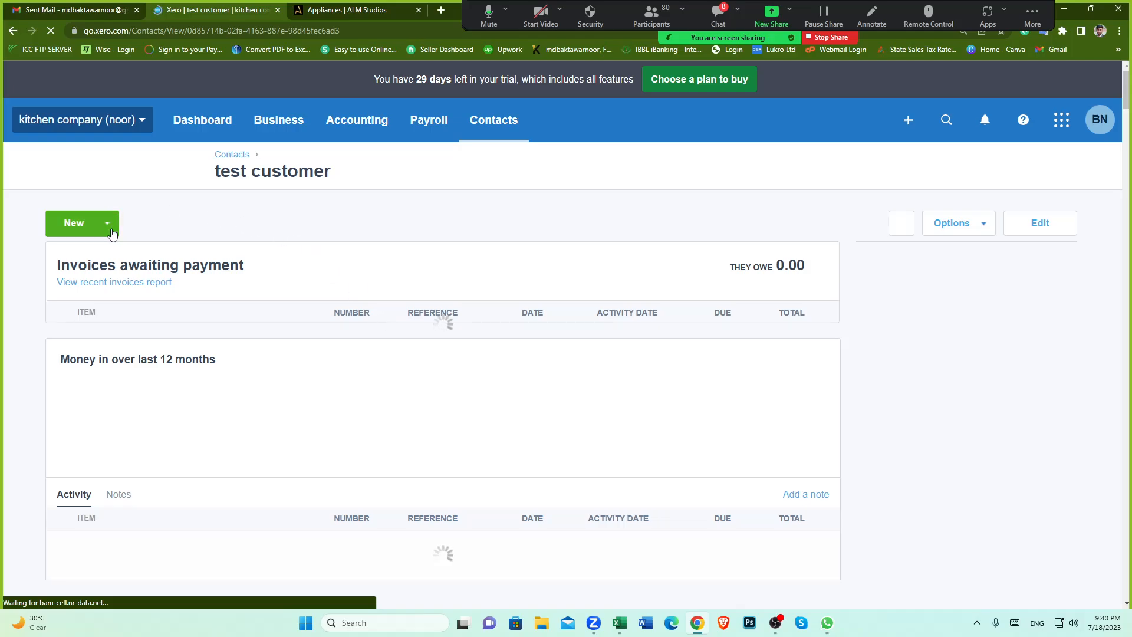
Step: Start a new sales invoice for the test customer from the contact record and dismiss the online payments tip
{"action": "left_click", "coordinate": [107, 223]}
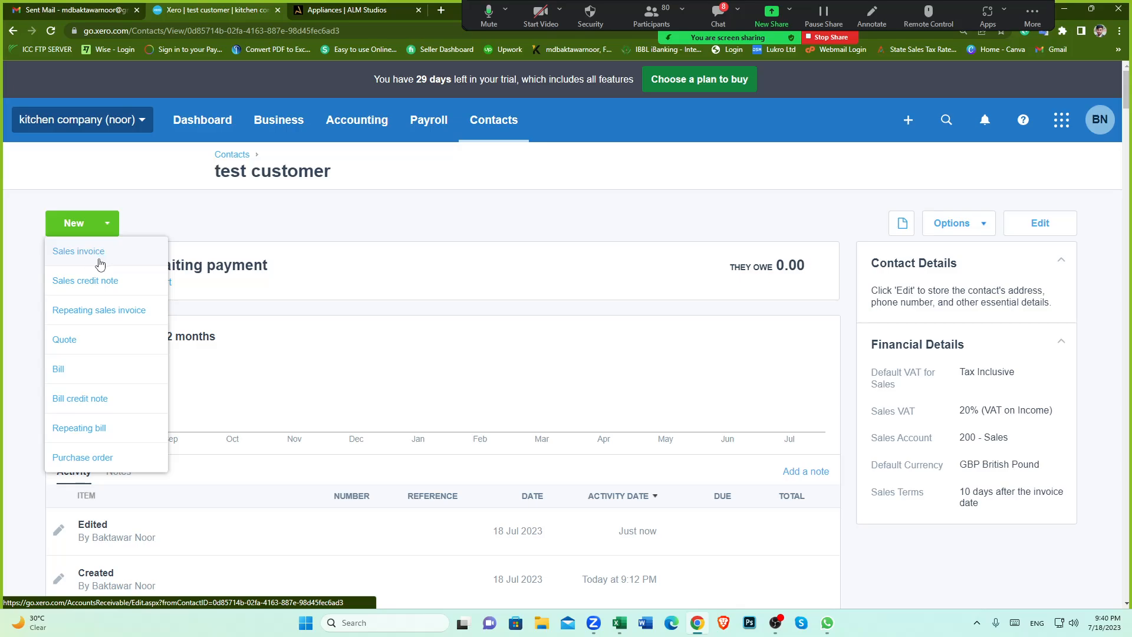
{"action": "scroll", "coordinate": [304, 219], "scroll_direction": "down", "scroll_amount": 1}
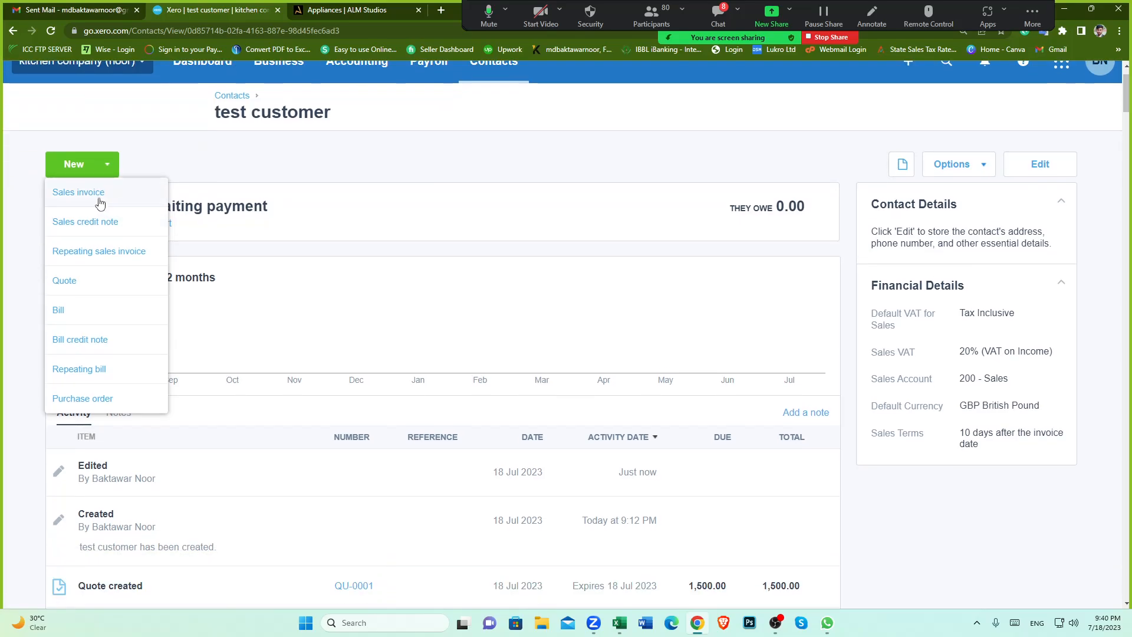
{"action": "left_click", "coordinate": [95, 199]}
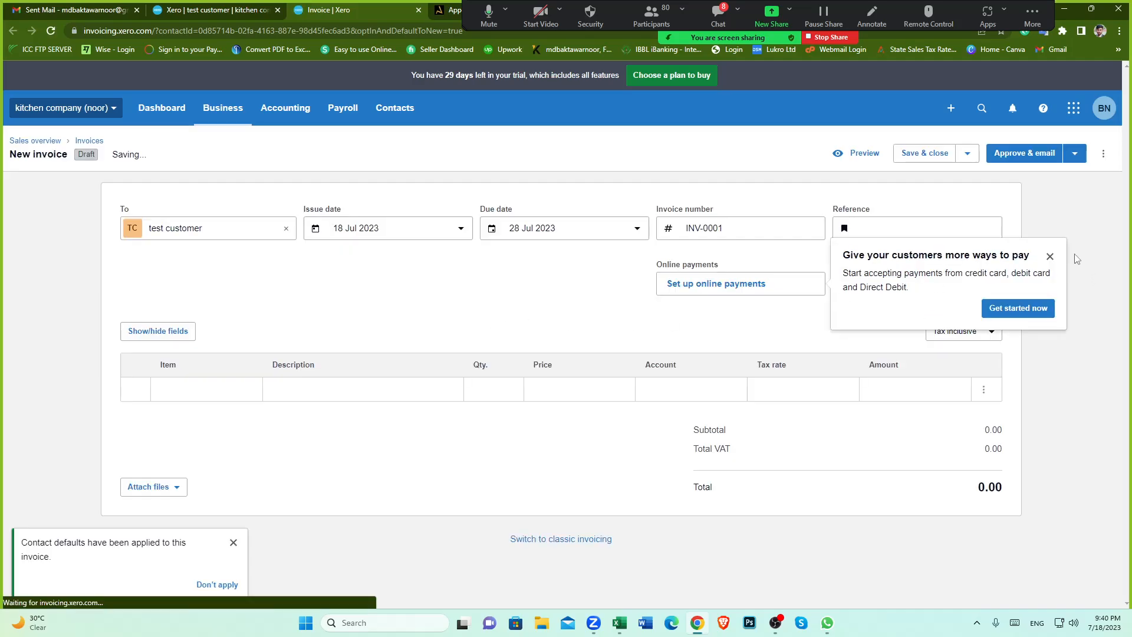
{"action": "left_click", "coordinate": [1051, 258]}
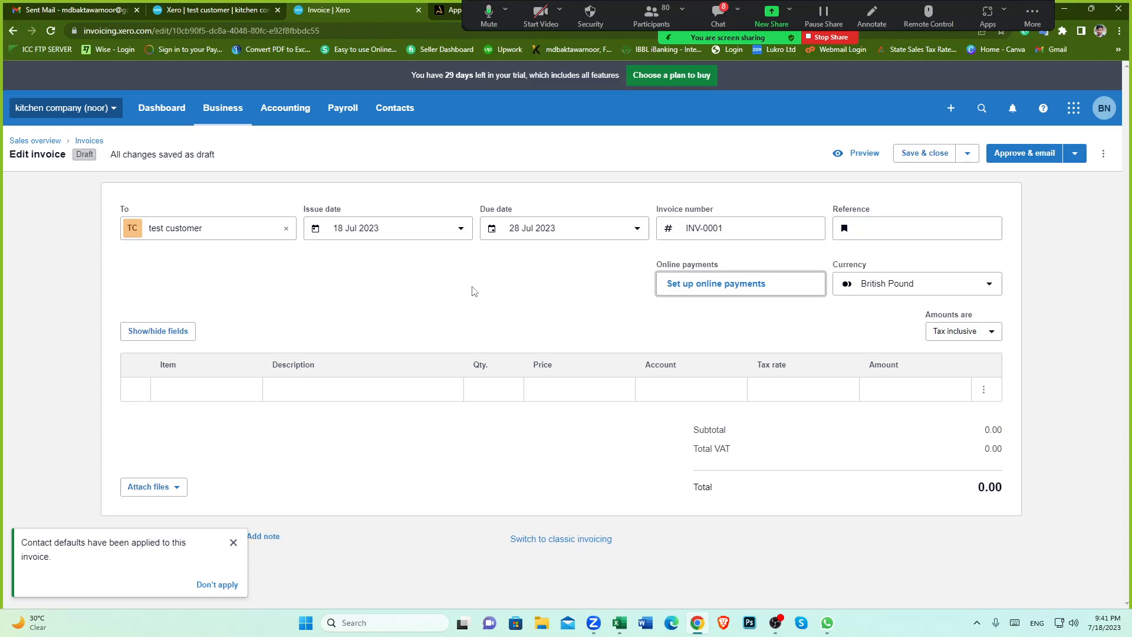
Step: Open quote QU-0001 from the test customer's activity list and examine its line details
{"action": "left_click", "coordinate": [215, 12]}
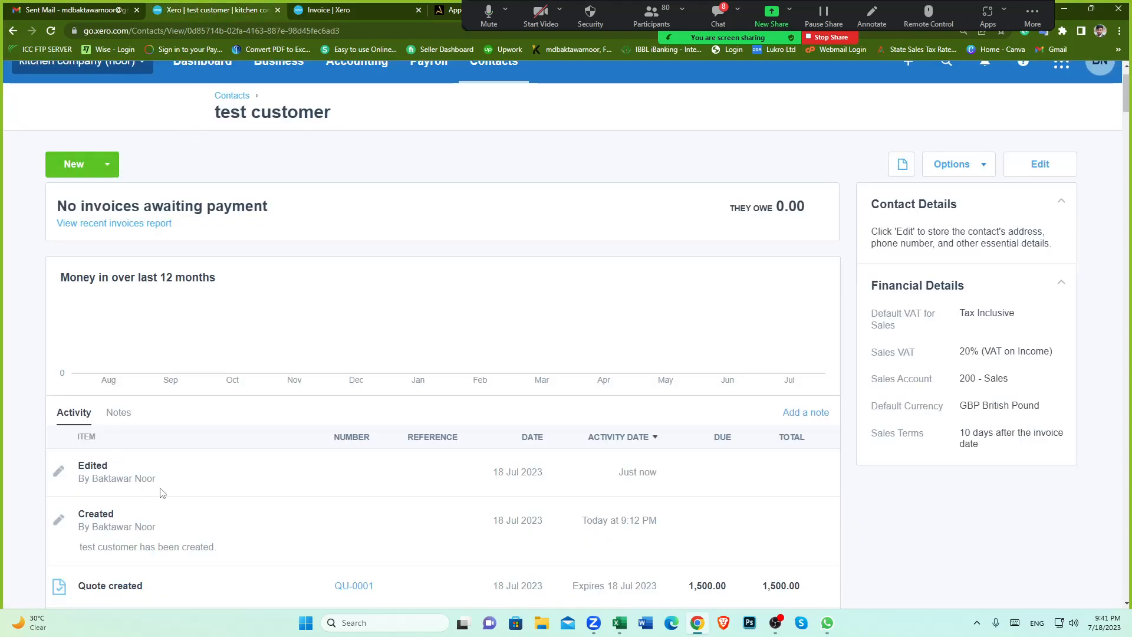
{"action": "scroll", "coordinate": [210, 490], "scroll_direction": "down", "scroll_amount": 5}
{"action": "scroll", "coordinate": [174, 440], "scroll_direction": "up", "scroll_amount": 6}
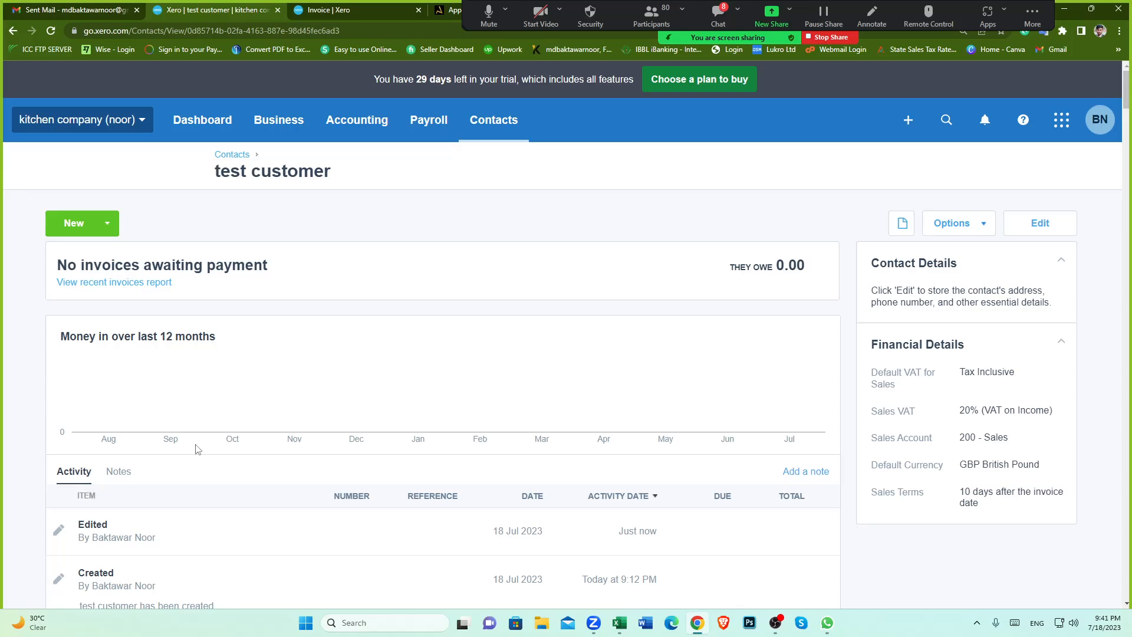
{"action": "left_click", "coordinate": [109, 224]}
{"action": "scroll", "coordinate": [283, 401], "scroll_direction": "down", "scroll_amount": 5}
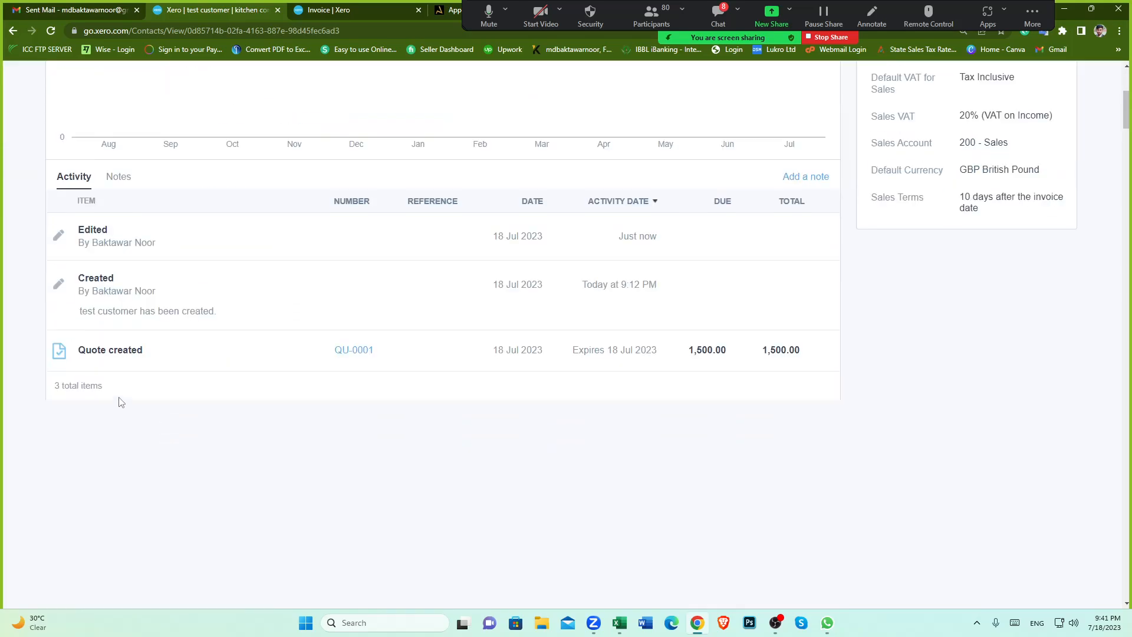
{"action": "left_click", "coordinate": [354, 350]}
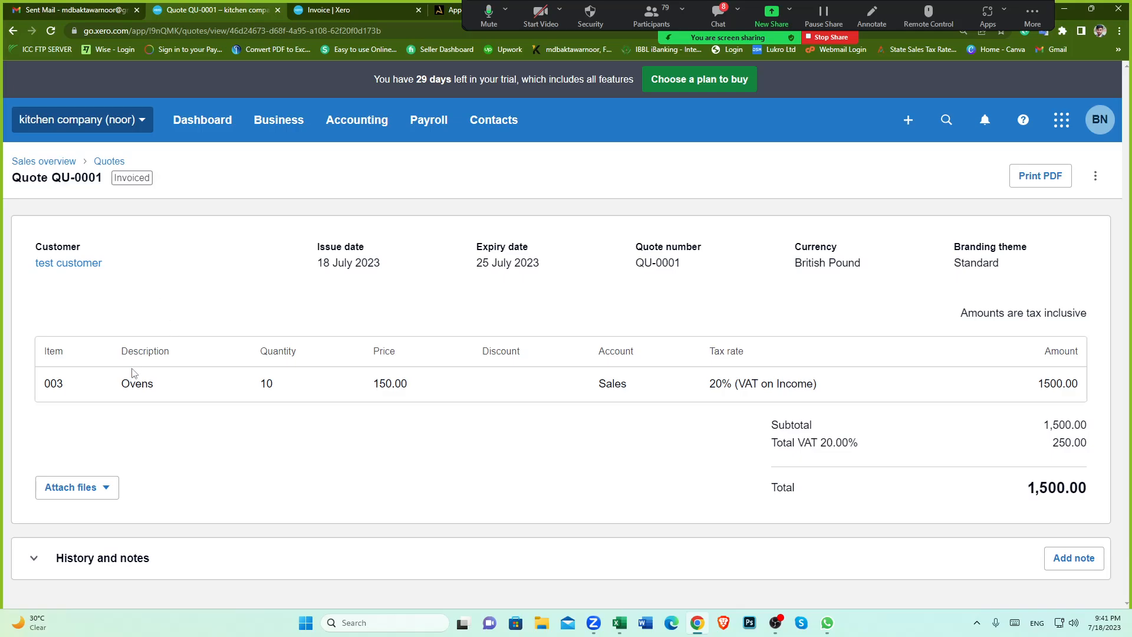
{"action": "left_click_drag", "start_coordinate": [121, 384], "coordinate": [154, 384]}
{"action": "double_click", "coordinate": [264, 383]}
{"action": "left_click", "coordinate": [413, 443]}
{"action": "double_click", "coordinate": [378, 387]}
{"action": "left_click", "coordinate": [575, 453]}
Step: Add the Ovens item to the first line of the new invoice
{"action": "left_click", "coordinate": [354, 10]}
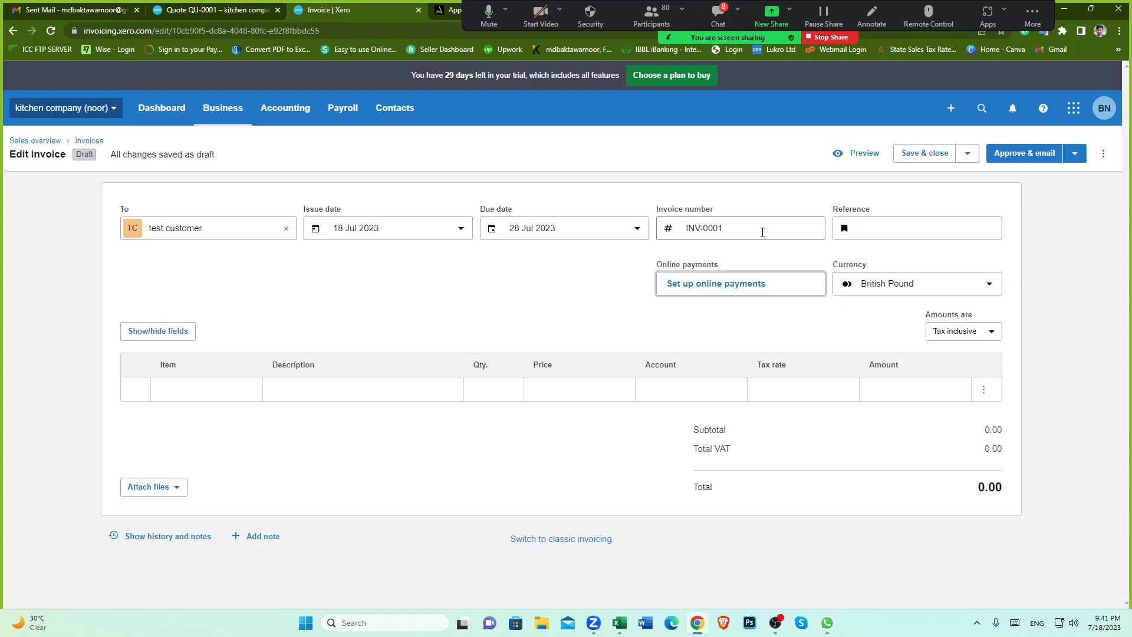
{"action": "left_click", "coordinate": [228, 390]}
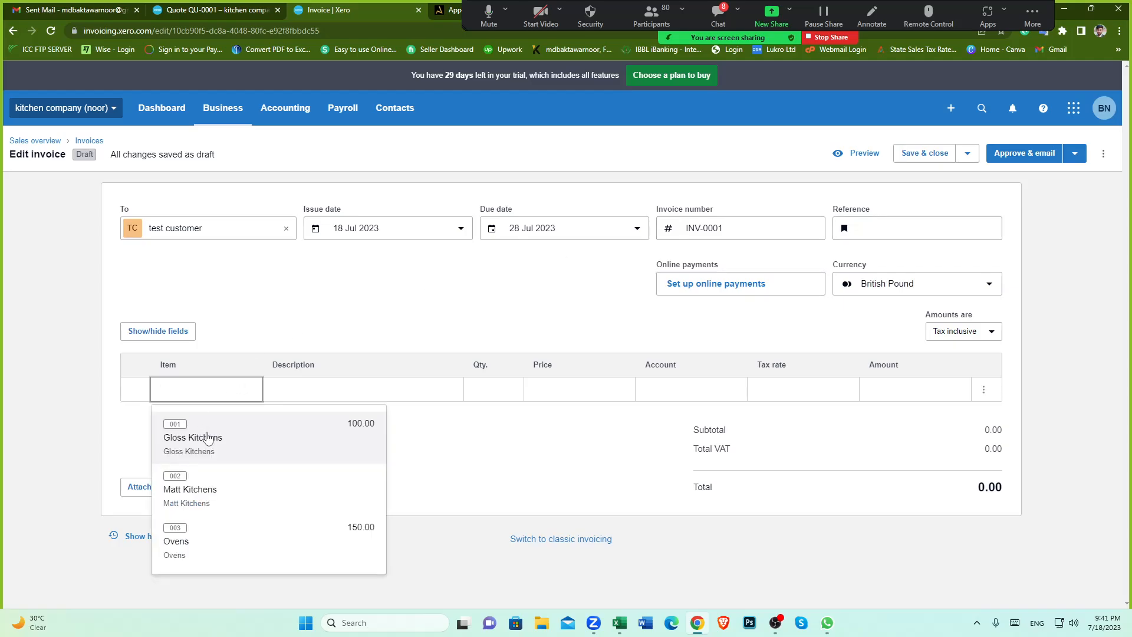
{"action": "left_click", "coordinate": [189, 548]}
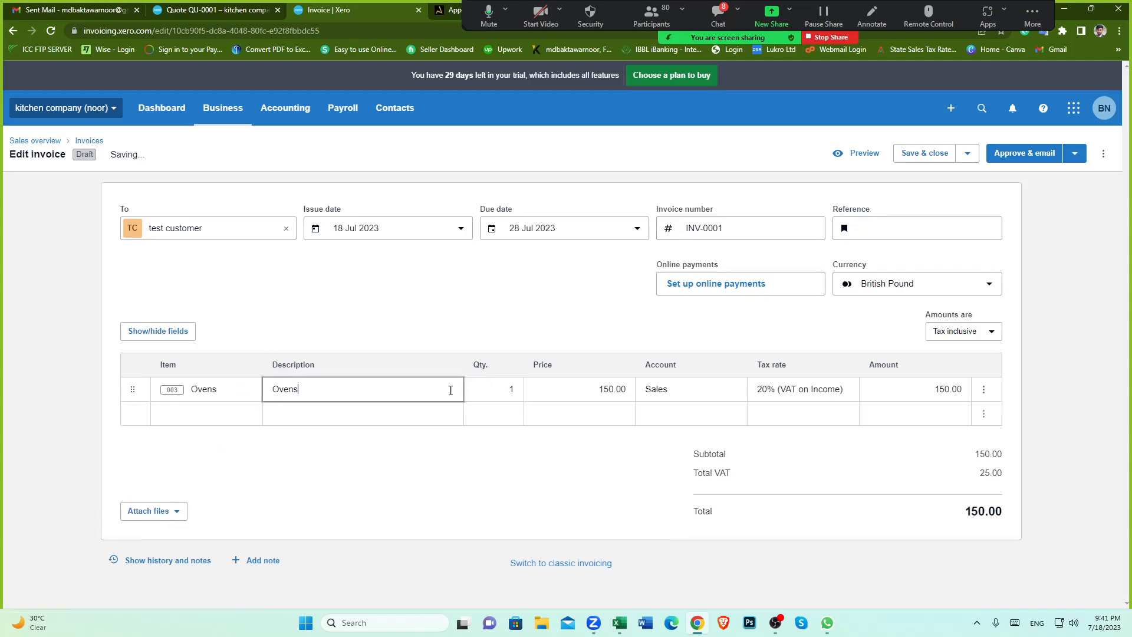
Step: Set the invoice's Ovens line quantity to 10 to match the quote
{"action": "left_click", "coordinate": [229, 5]}
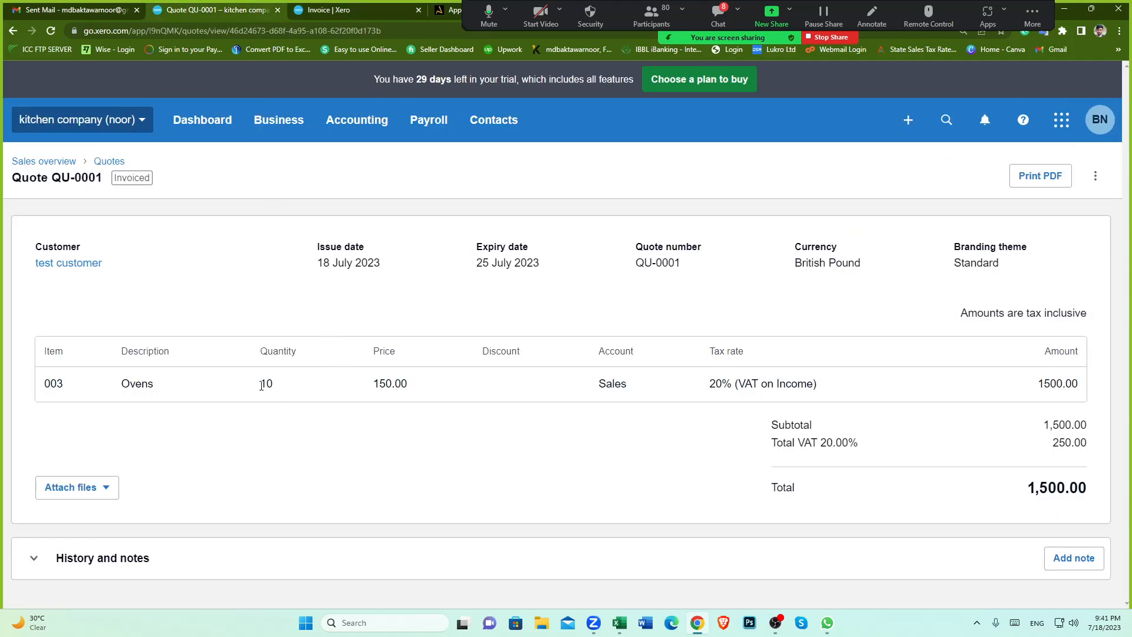
{"action": "double_click", "coordinate": [266, 383]}
{"action": "left_click", "coordinate": [366, 11]}
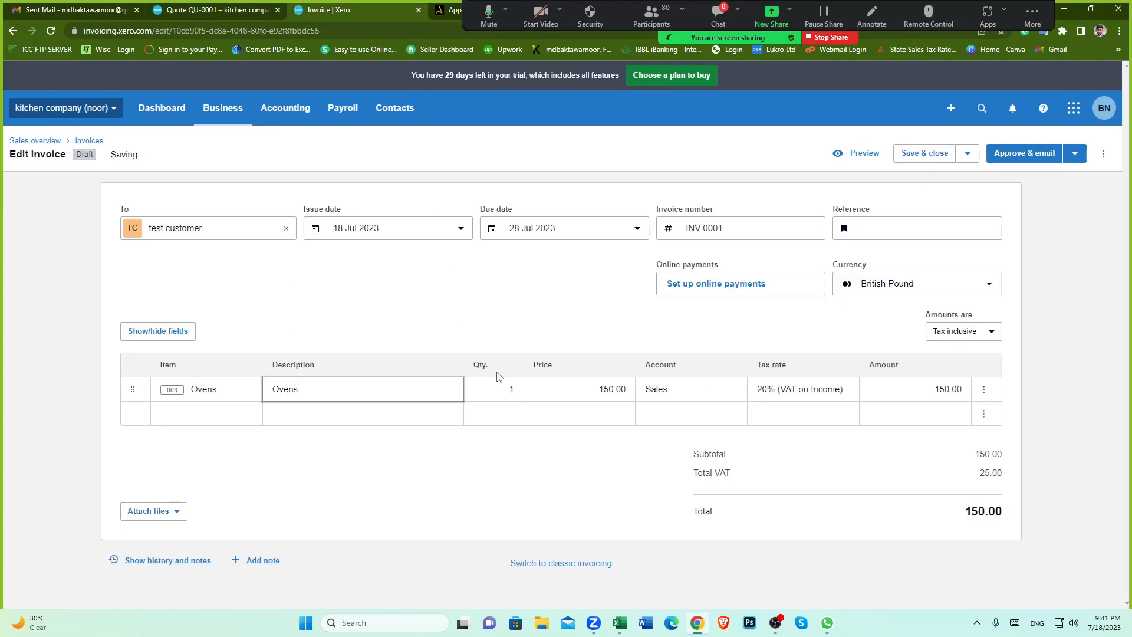
{"action": "left_click", "coordinate": [509, 393]}
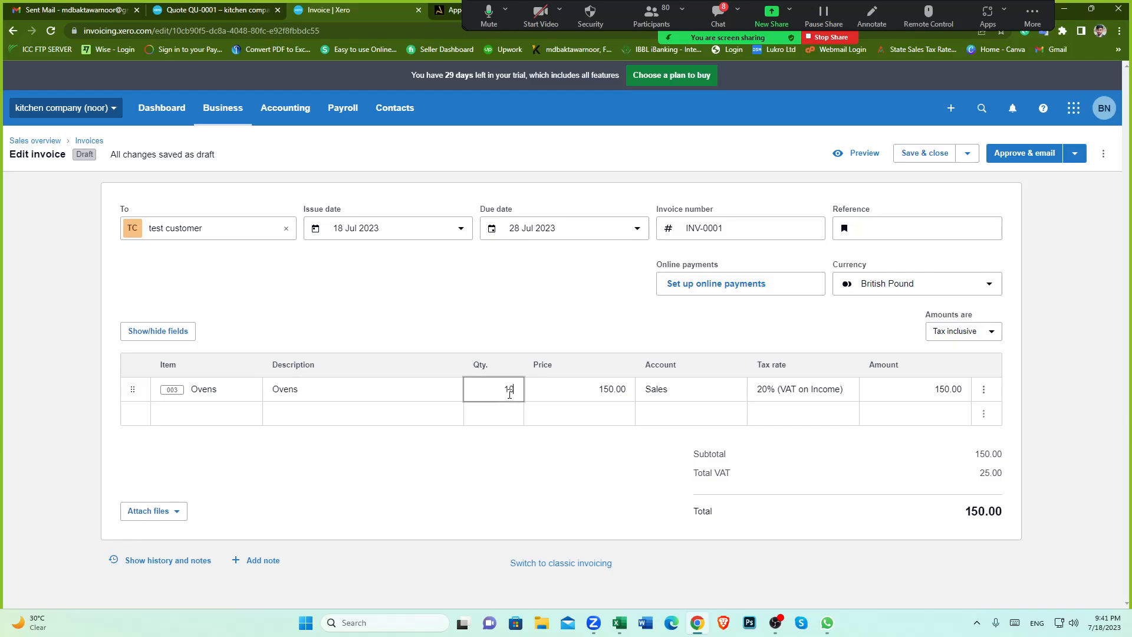
{"action": "left_click", "coordinate": [619, 387]}
Step: Compare the invoice's line and totals with those of quote QU-0001
{"action": "left_click", "coordinate": [206, 7]}
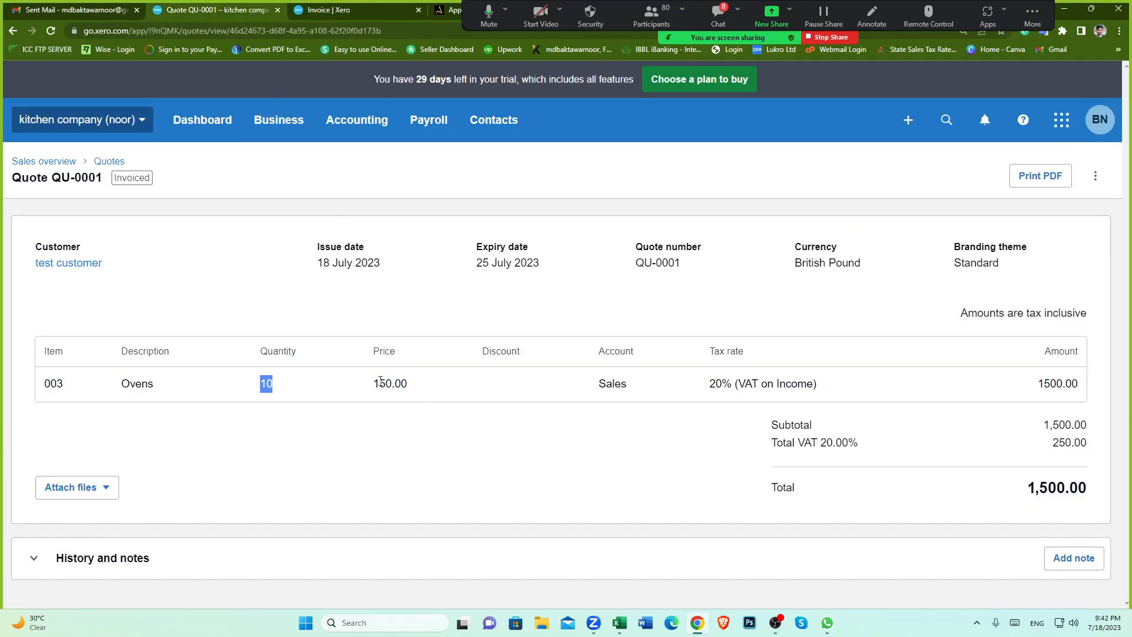
{"action": "left_click", "coordinate": [347, 10]}
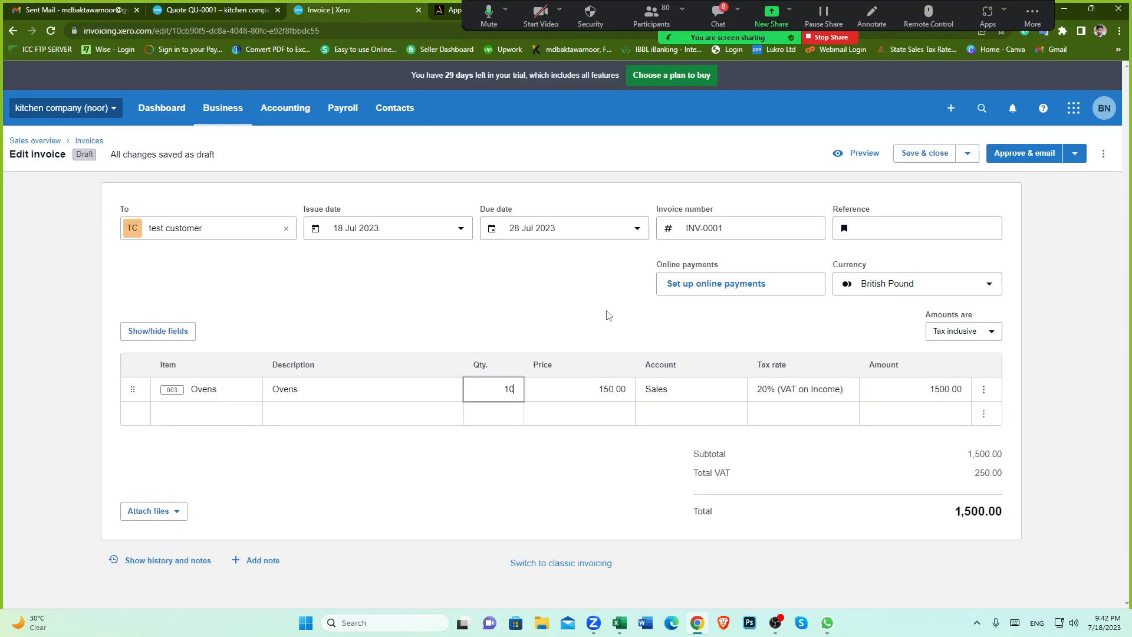
{"action": "left_click", "coordinate": [236, 10]}
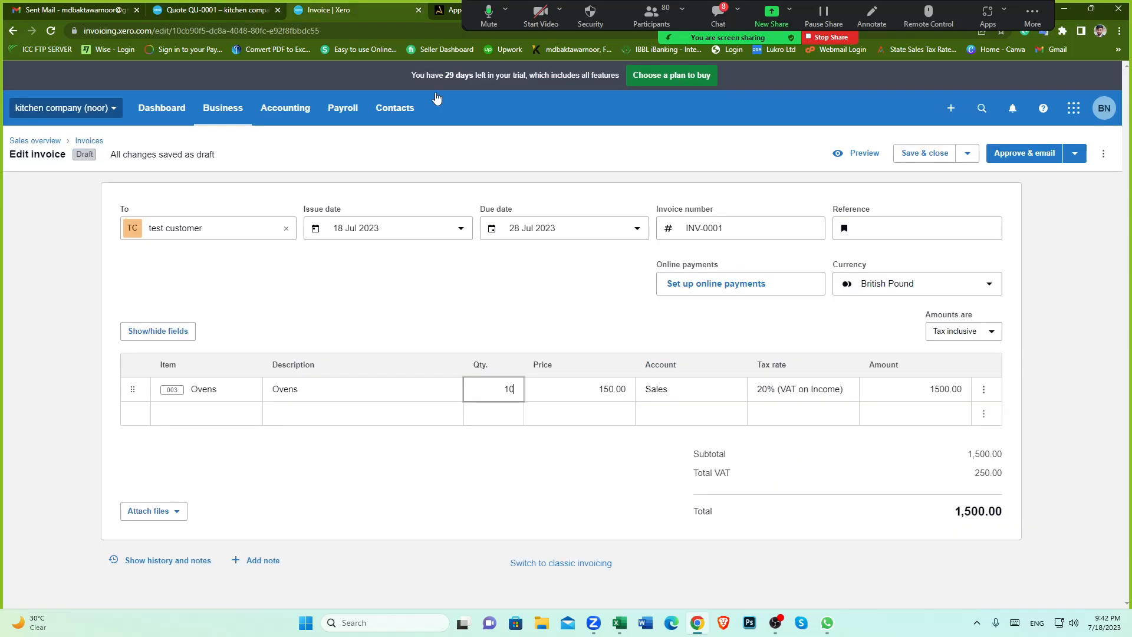
Step: Check the quote's tax-inclusive setting against the invoice's amounts setting
{"action": "left_click", "coordinate": [348, 11]}
{"action": "key", "text": "ctrl+shift+Tab"}
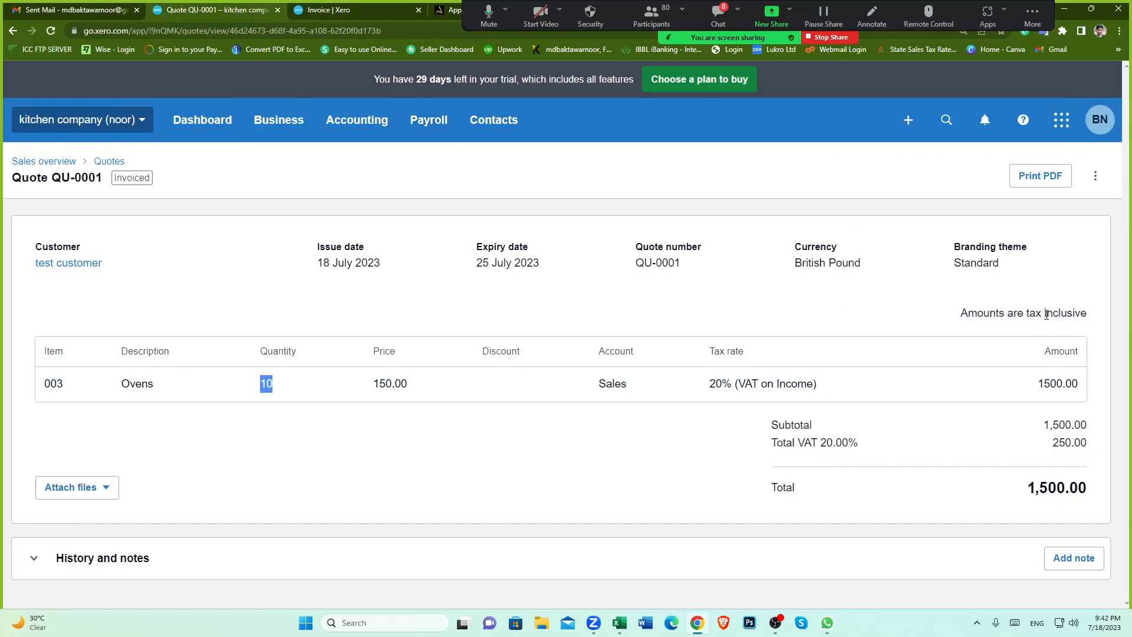
{"action": "left_click_drag", "start_coordinate": [1045, 315], "coordinate": [1087, 315]}
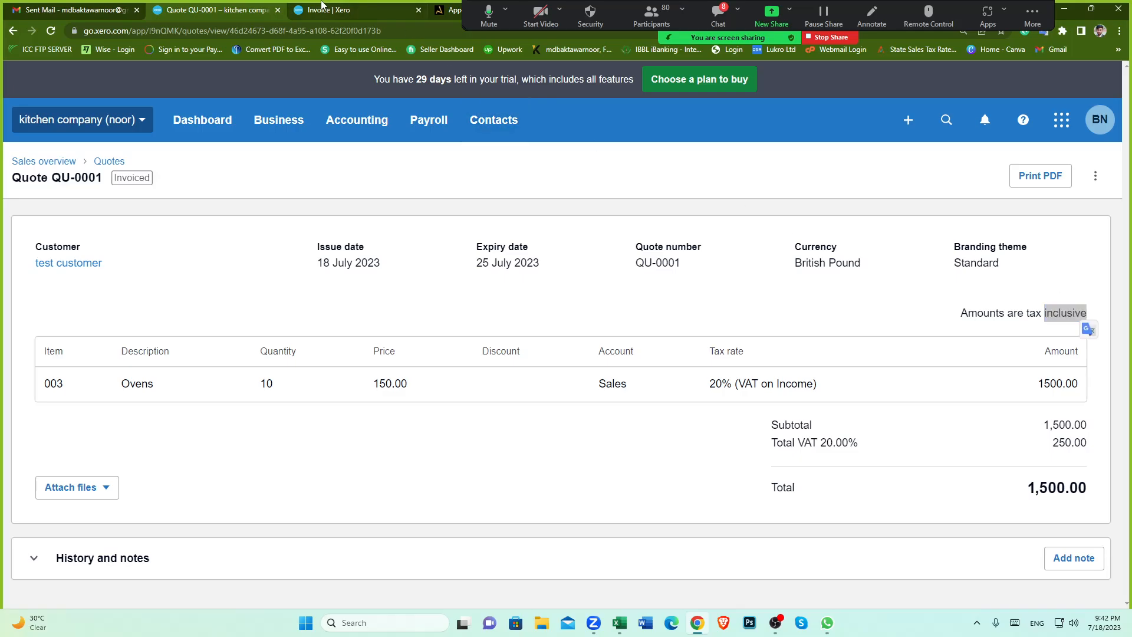
{"action": "key", "text": "ctrl+Tab"}
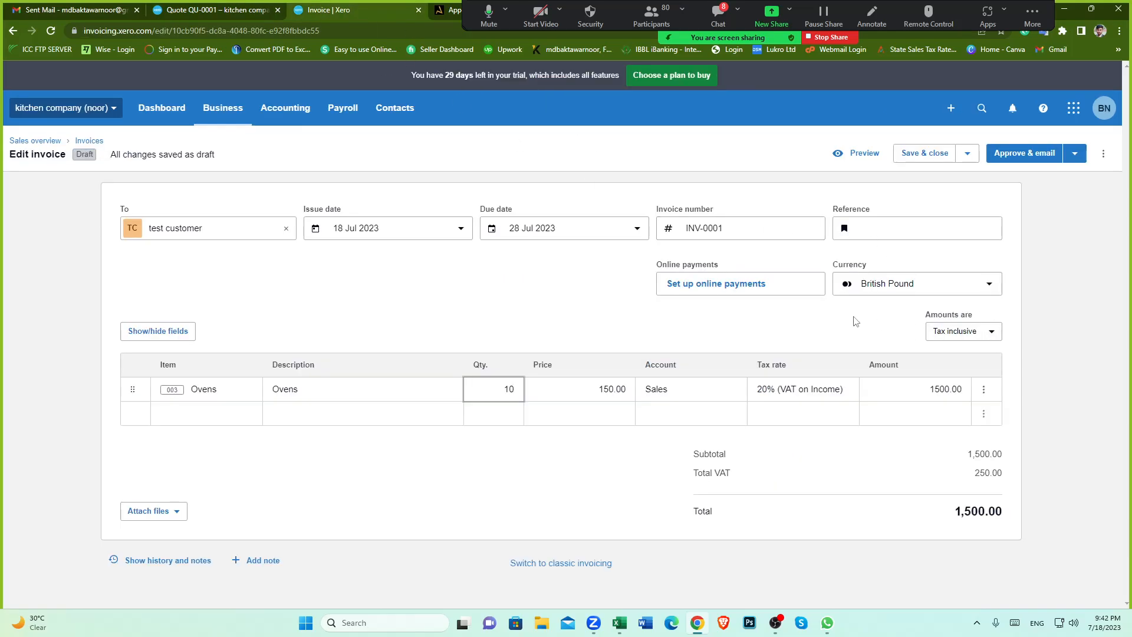
{"action": "left_click", "coordinate": [841, 473]}
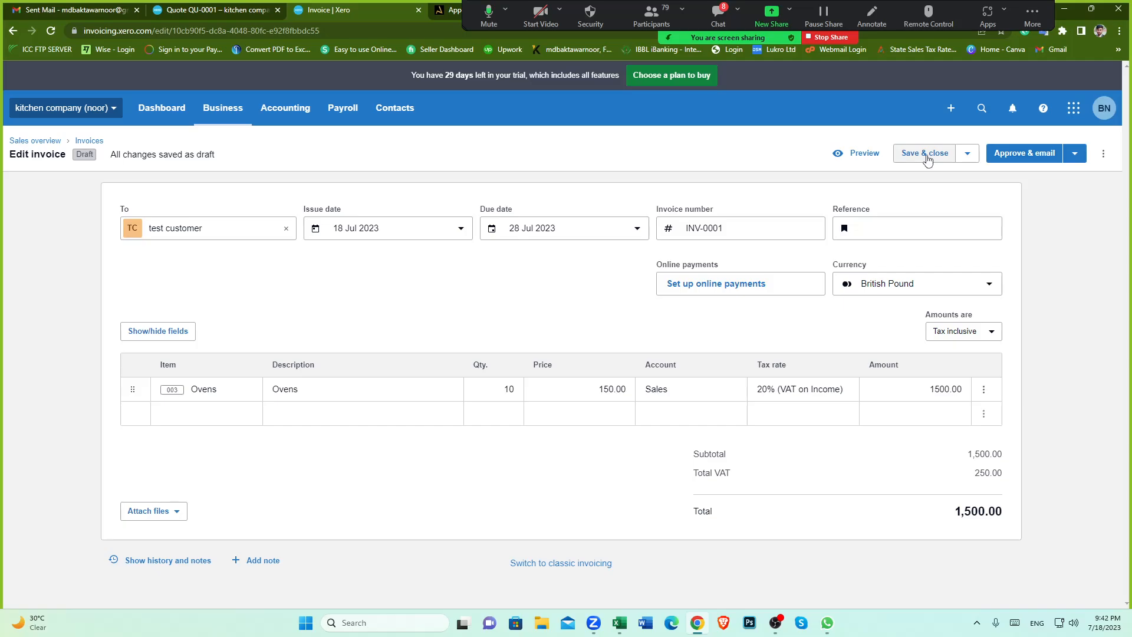
Step: Approve invoice INV-0001 without emailing it
{"action": "left_click", "coordinate": [968, 156]}
{"action": "left_click", "coordinate": [1037, 219]}
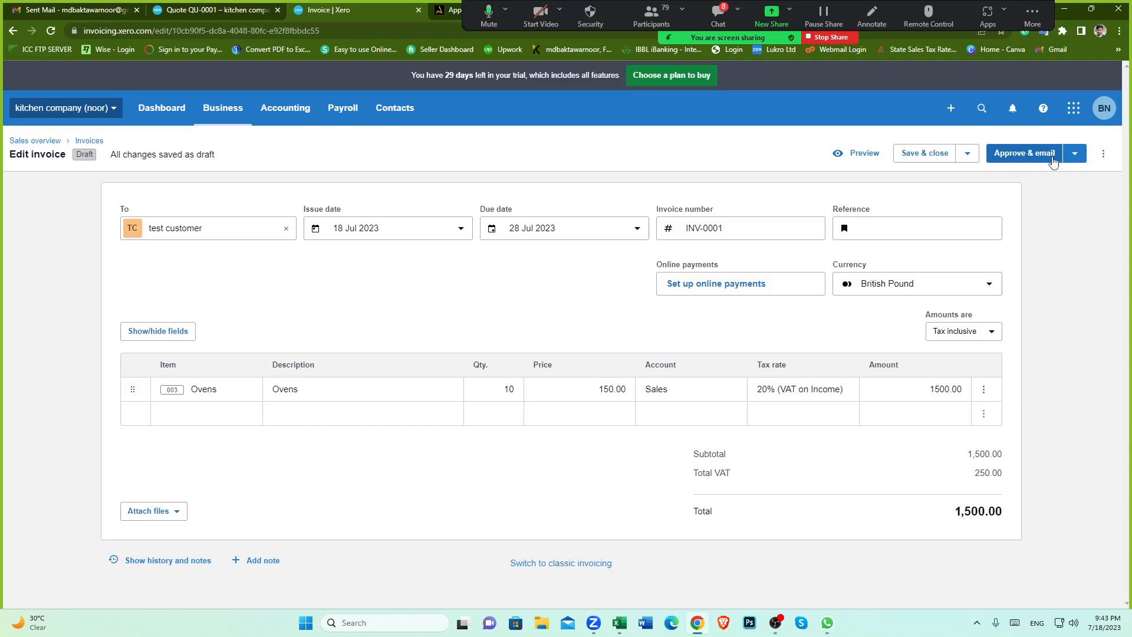
{"action": "left_click", "coordinate": [1075, 154]}
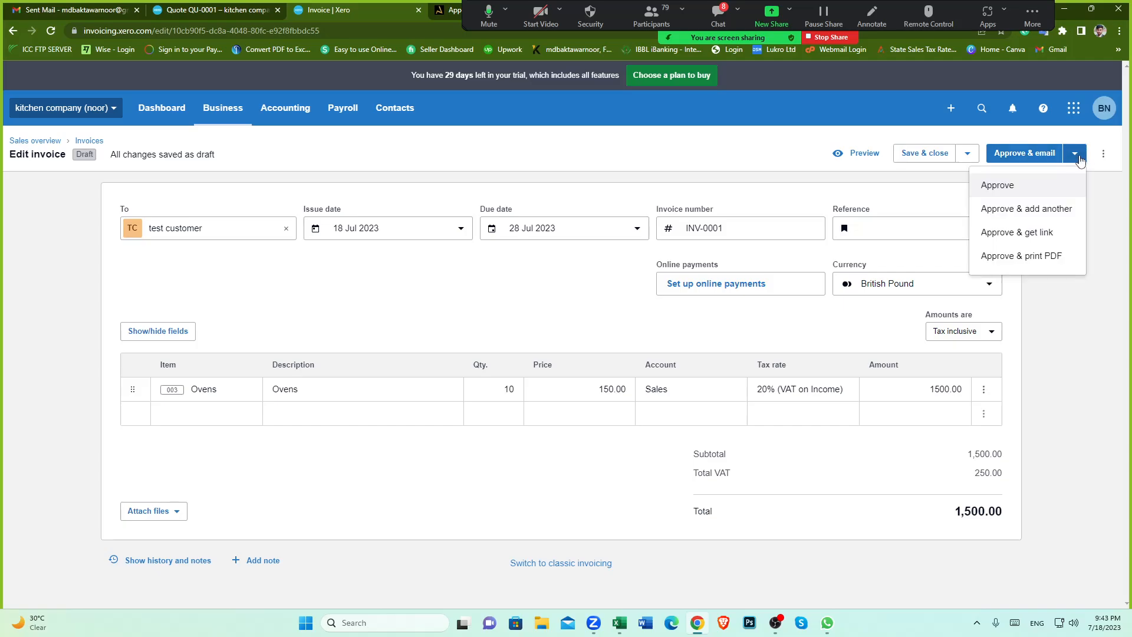
{"action": "left_click", "coordinate": [1012, 190]}
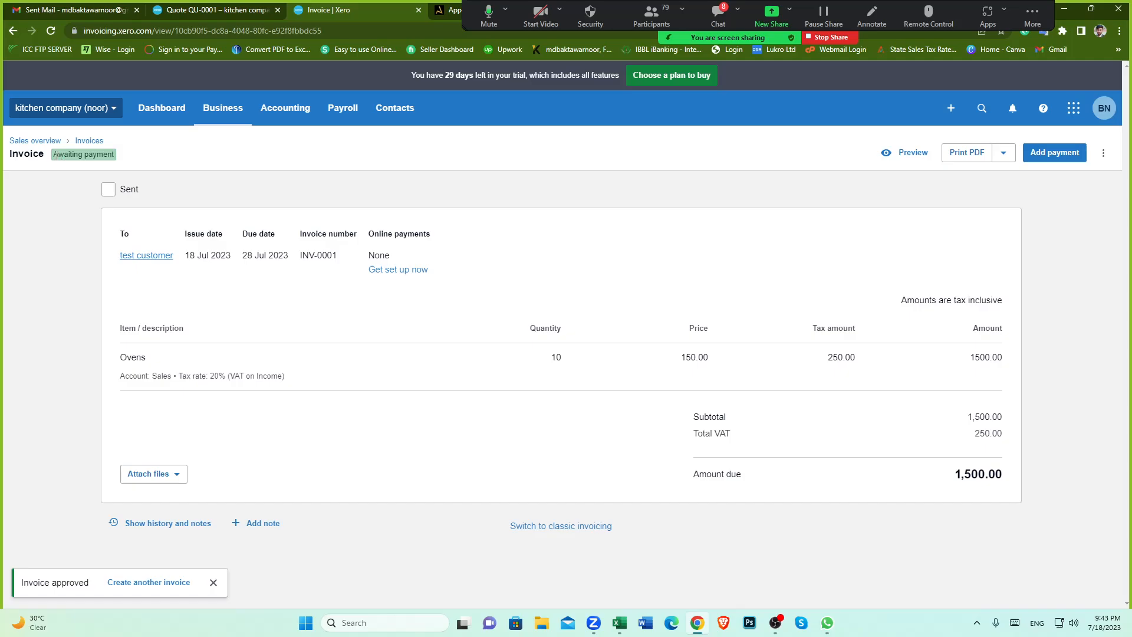
Step: Review the approved invoice's status and the quote's status and available actions
{"action": "left_click_drag", "start_coordinate": [52, 155], "coordinate": [124, 163]}
{"action": "left_click", "coordinate": [152, 164]}
{"action": "left_click", "coordinate": [227, 10]}
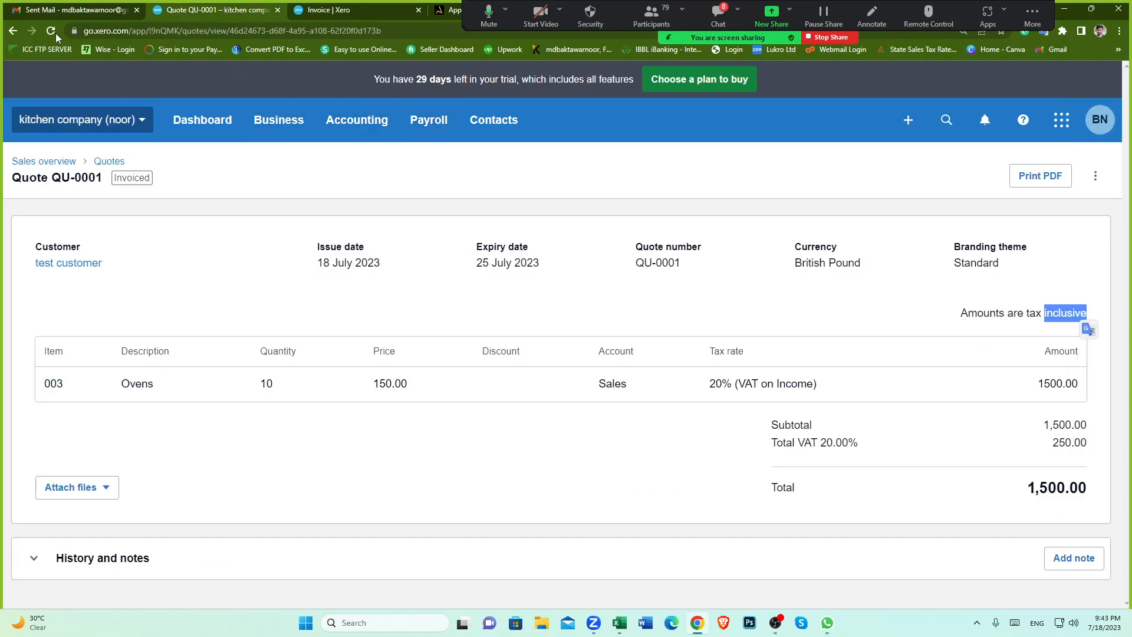
{"action": "left_click", "coordinate": [1094, 175]}
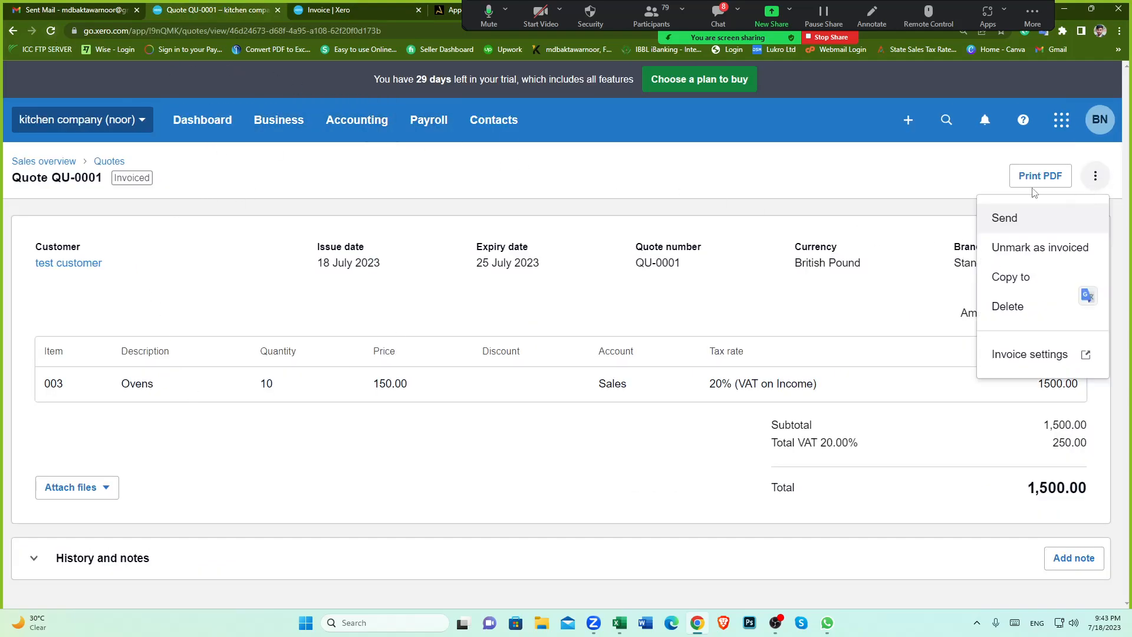
{"action": "left_click", "coordinate": [817, 193]}
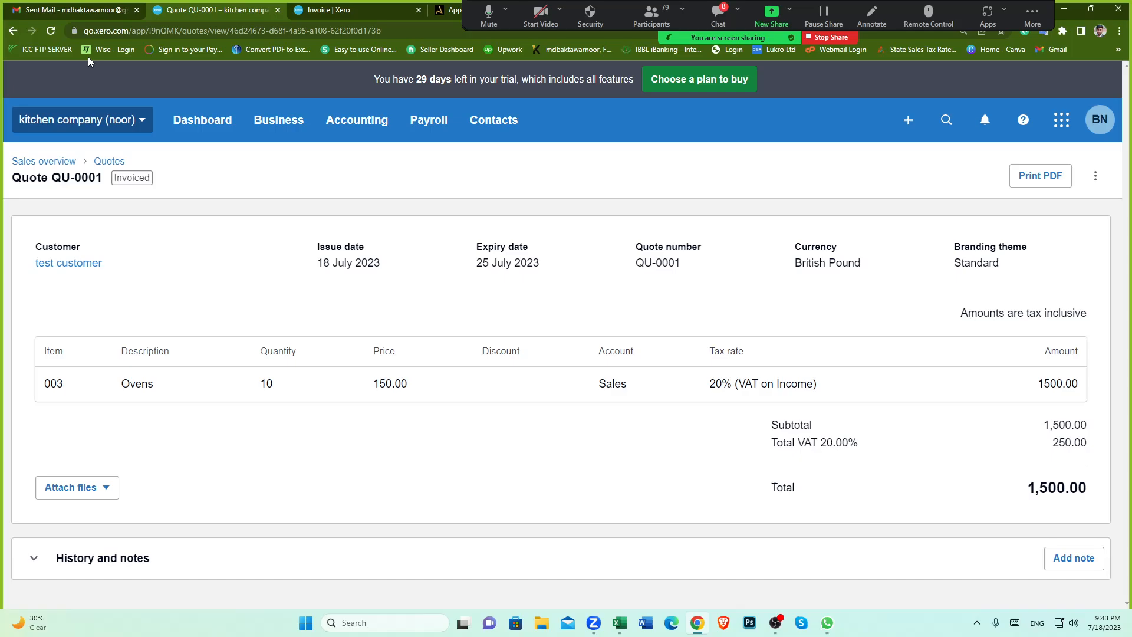
{"action": "left_click", "coordinate": [51, 31]}
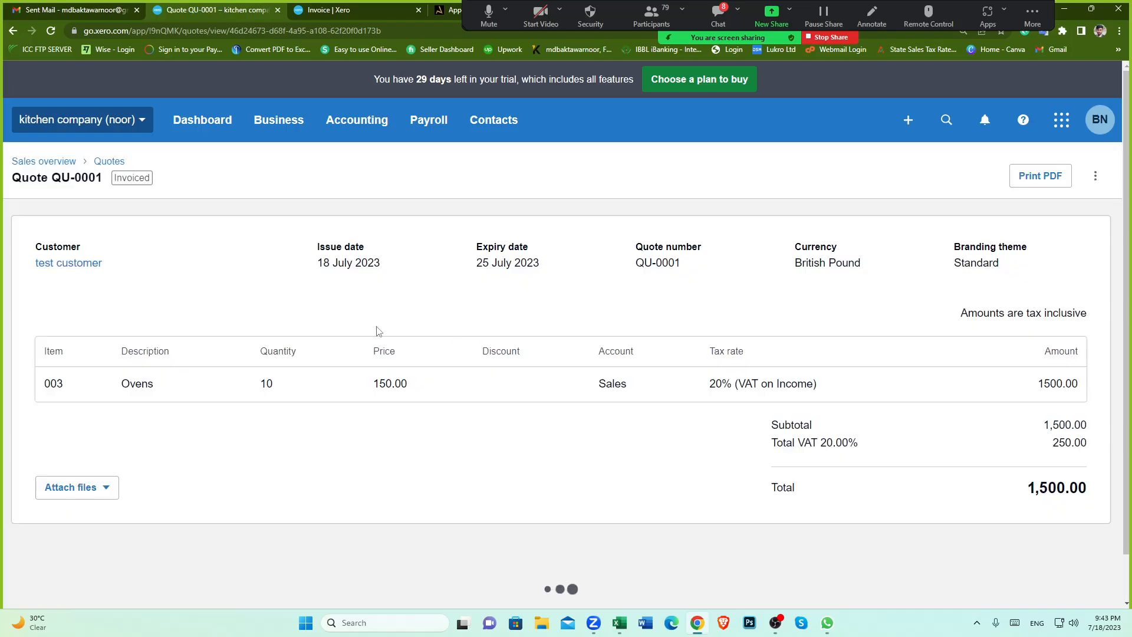
{"action": "left_click", "coordinate": [1095, 176]}
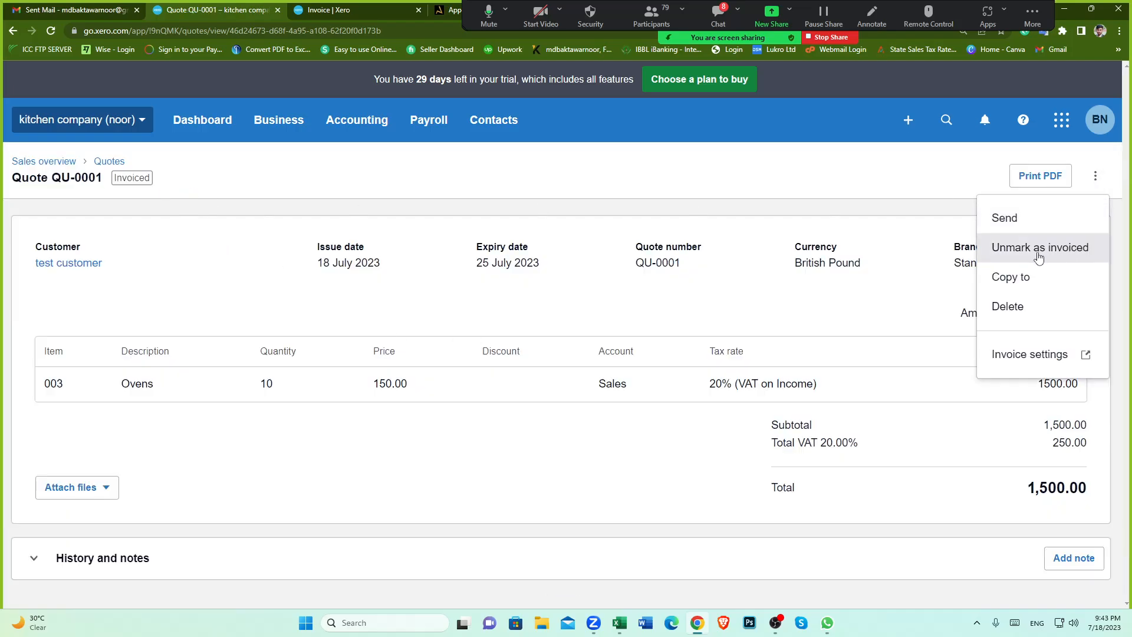
{"action": "left_click", "coordinate": [821, 197]}
{"action": "left_click_drag", "start_coordinate": [114, 178], "coordinate": [183, 183]}
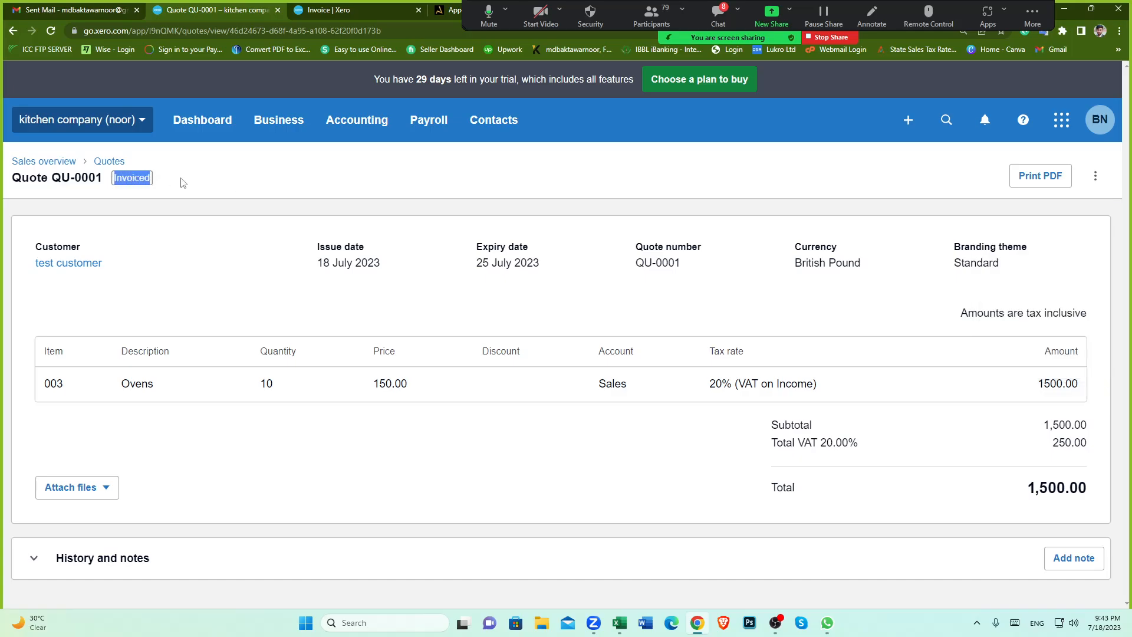
{"action": "left_click", "coordinate": [180, 161]}
Step: Open the test customer's contact page and review its activity list sorted by due amount
{"action": "left_click", "coordinate": [341, 9]}
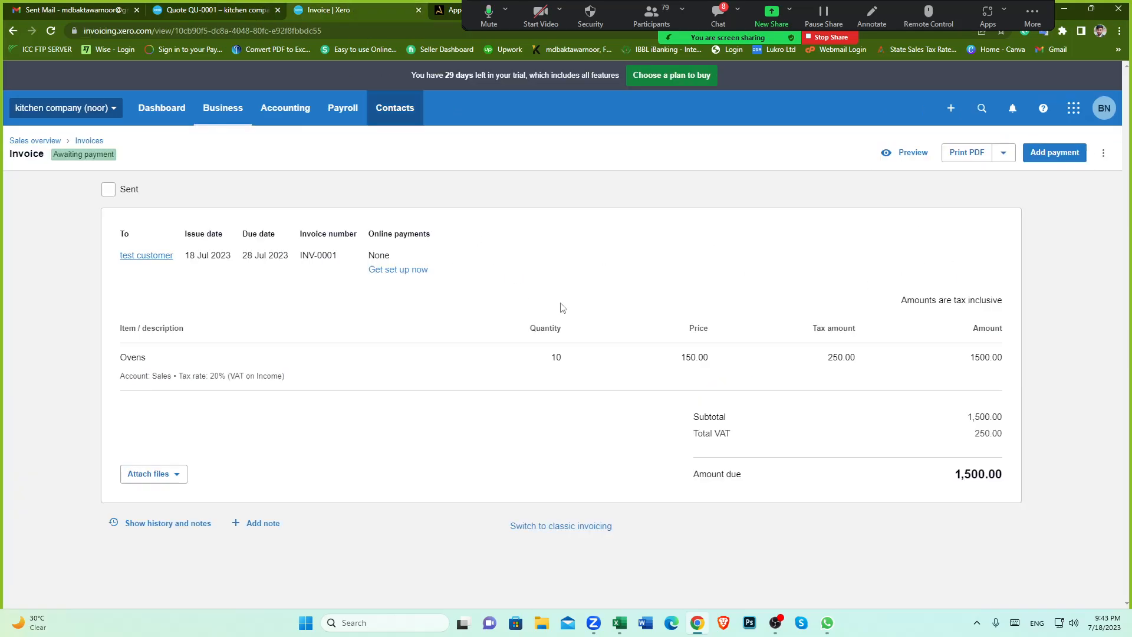
{"action": "left_click", "coordinate": [207, 10]}
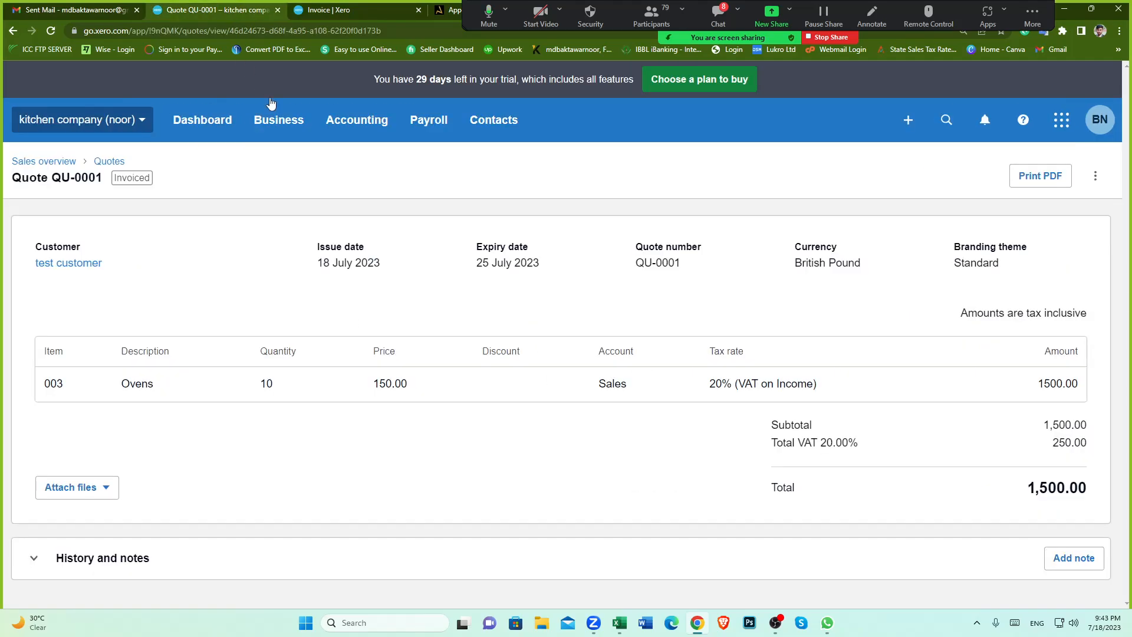
{"action": "left_click", "coordinate": [84, 270]}
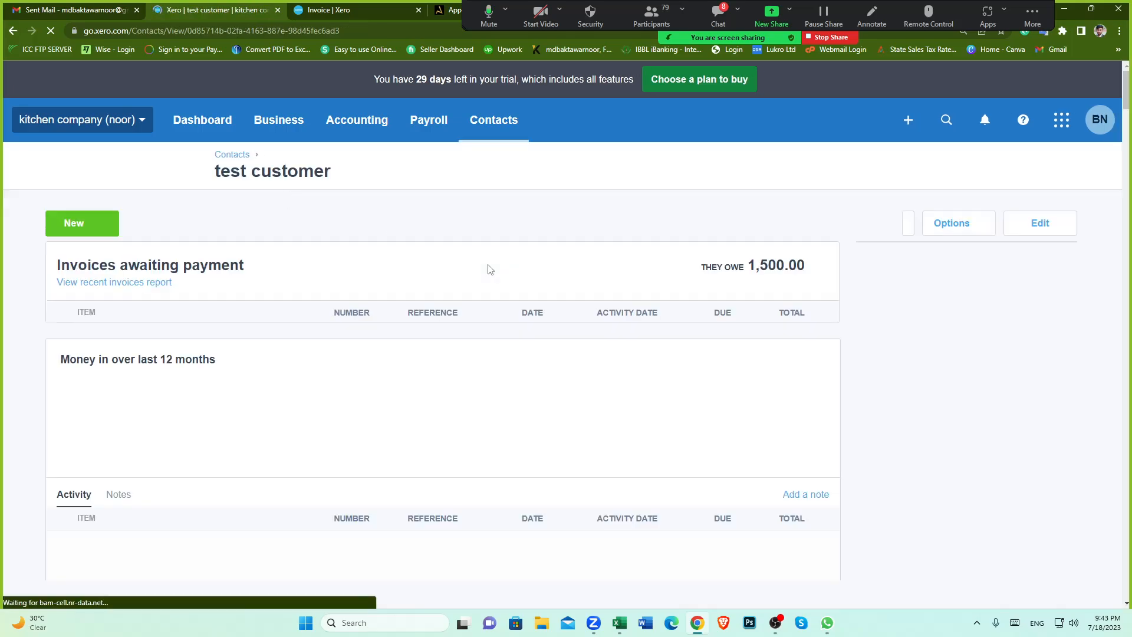
{"action": "scroll", "coordinate": [392, 430], "scroll_direction": "down", "scroll_amount": 6}
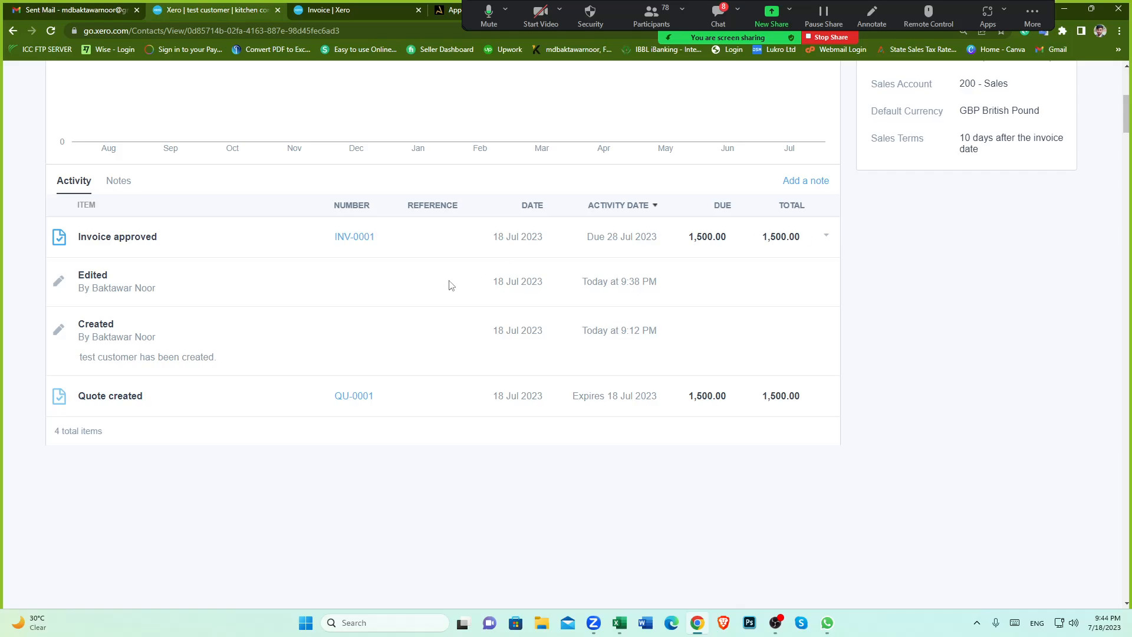
{"action": "scroll", "coordinate": [433, 357], "scroll_direction": "up", "scroll_amount": 2}
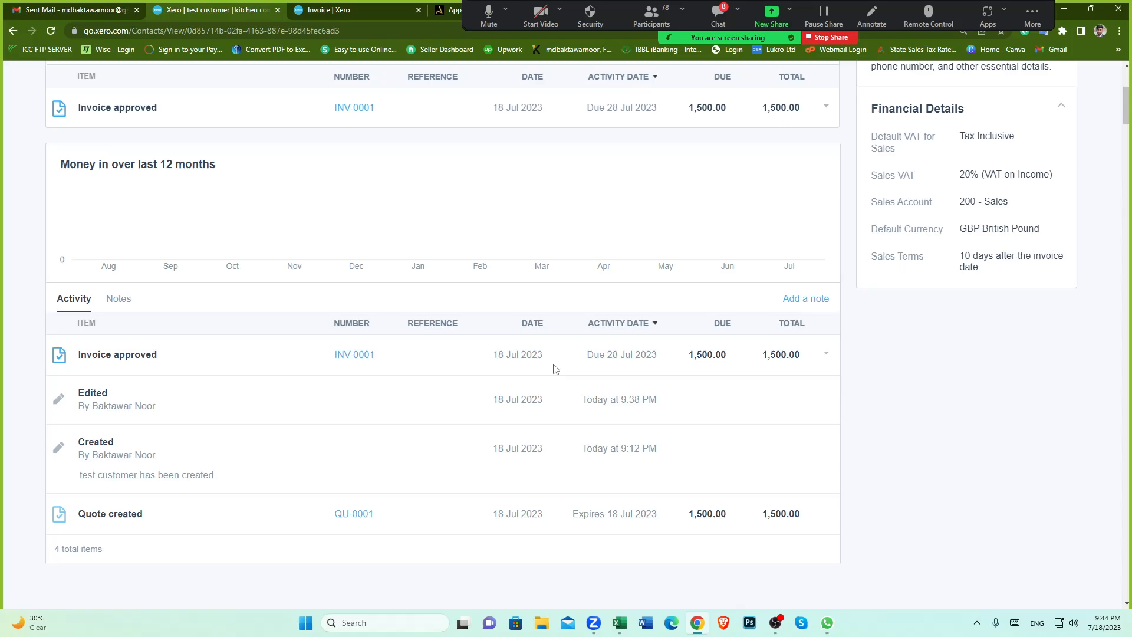
{"action": "left_click", "coordinate": [723, 325]}
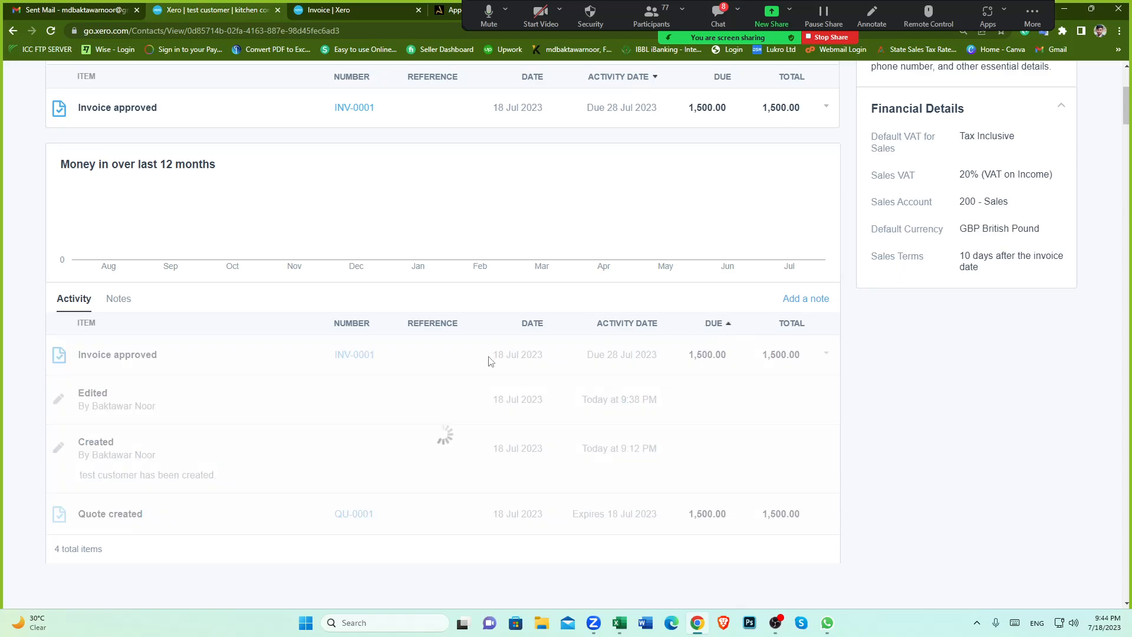
{"action": "scroll", "coordinate": [407, 381], "scroll_direction": "down", "scroll_amount": 1}
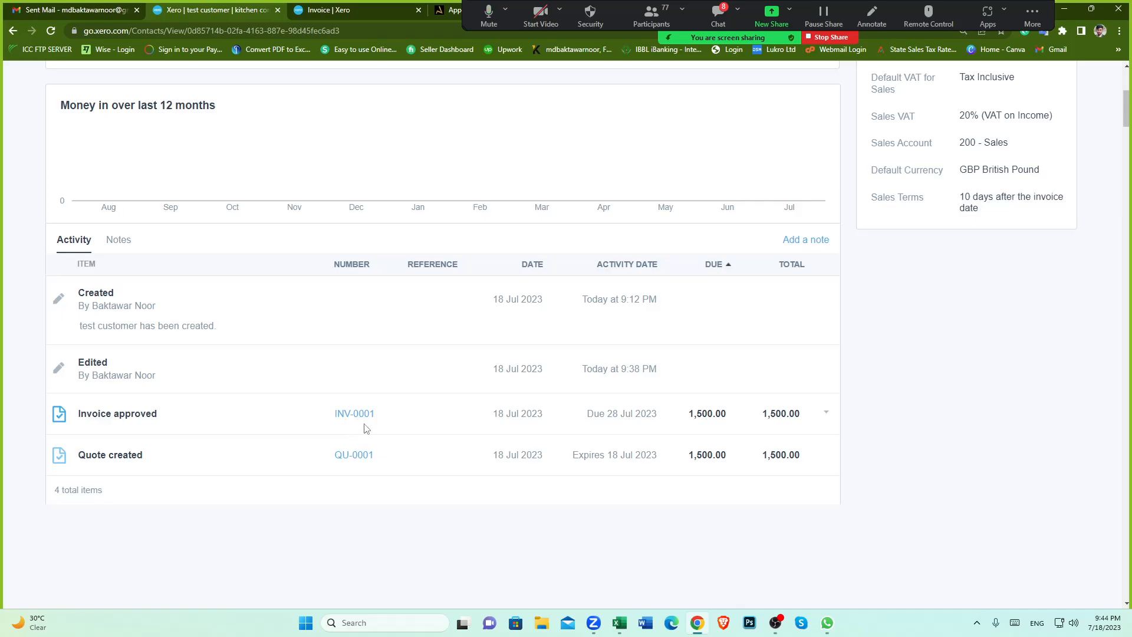
{"action": "scroll", "coordinate": [525, 427], "scroll_direction": "down", "scroll_amount": 2}
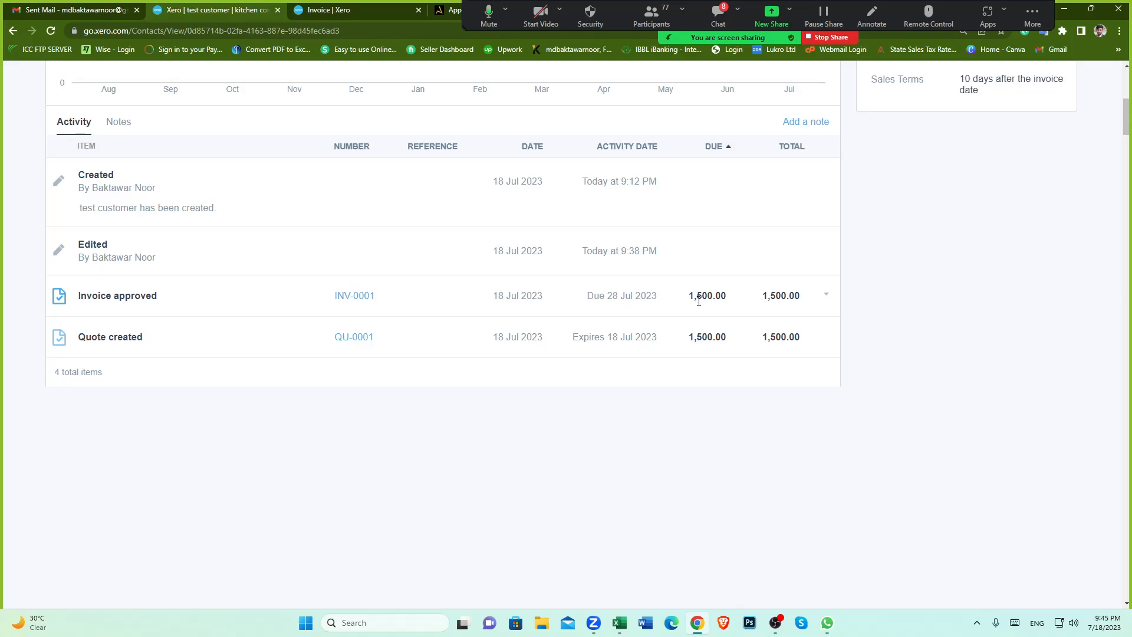
{"action": "scroll", "coordinate": [448, 327], "scroll_direction": "up", "scroll_amount": 1}
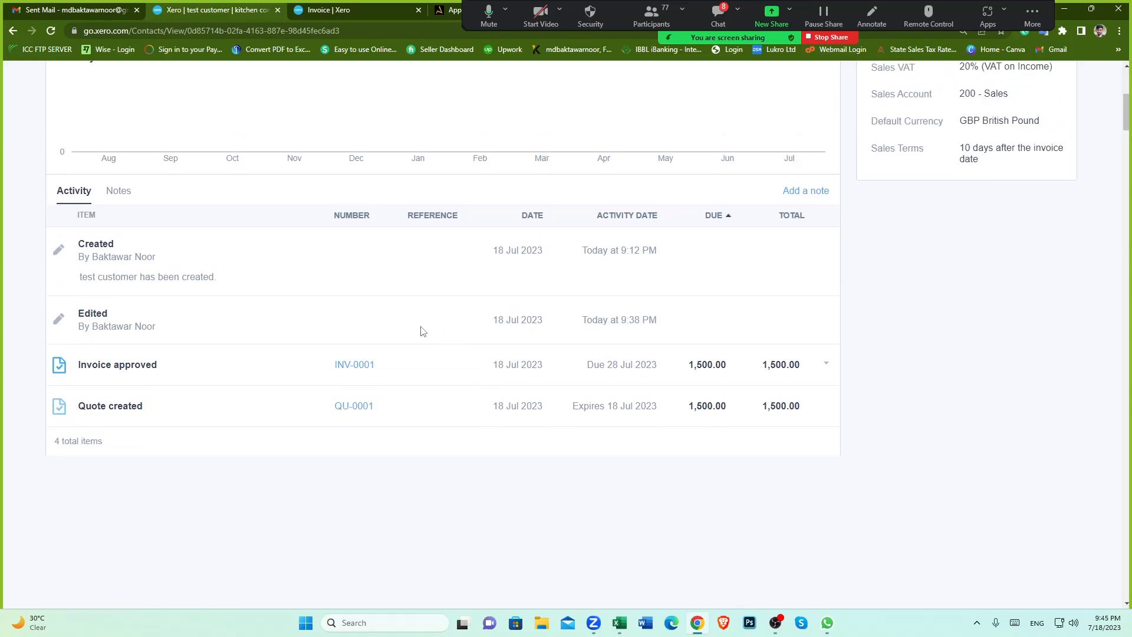
{"action": "scroll", "coordinate": [419, 333], "scroll_direction": "up", "scroll_amount": 4}
{"action": "scroll", "coordinate": [397, 334], "scroll_direction": "down", "scroll_amount": 2}
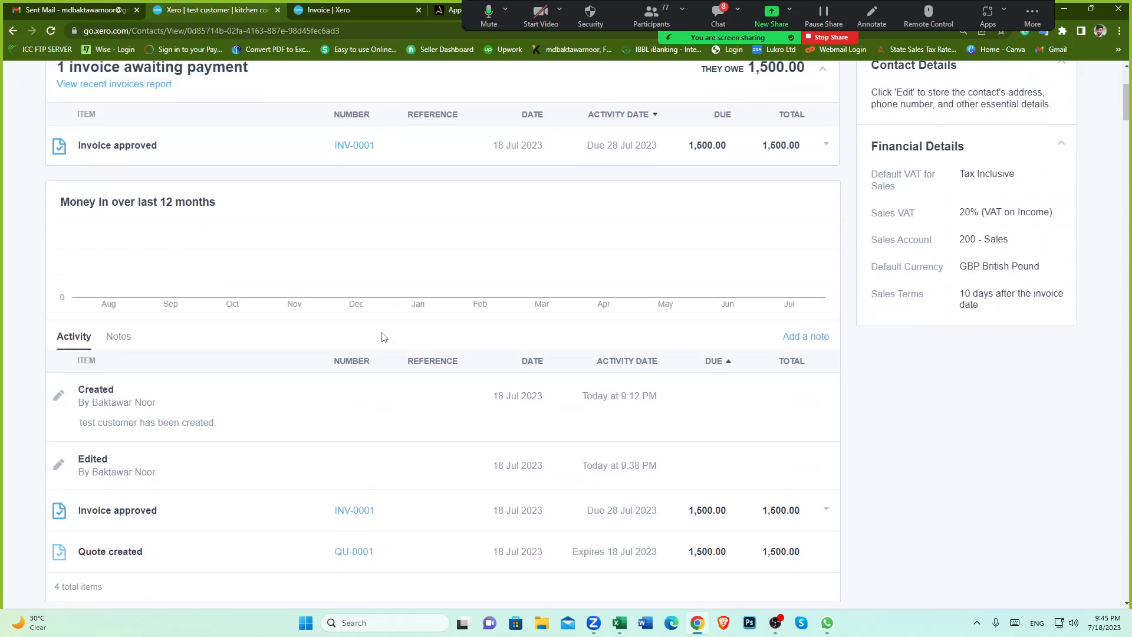
{"action": "scroll", "coordinate": [384, 336], "scroll_direction": "down", "scroll_amount": 1}
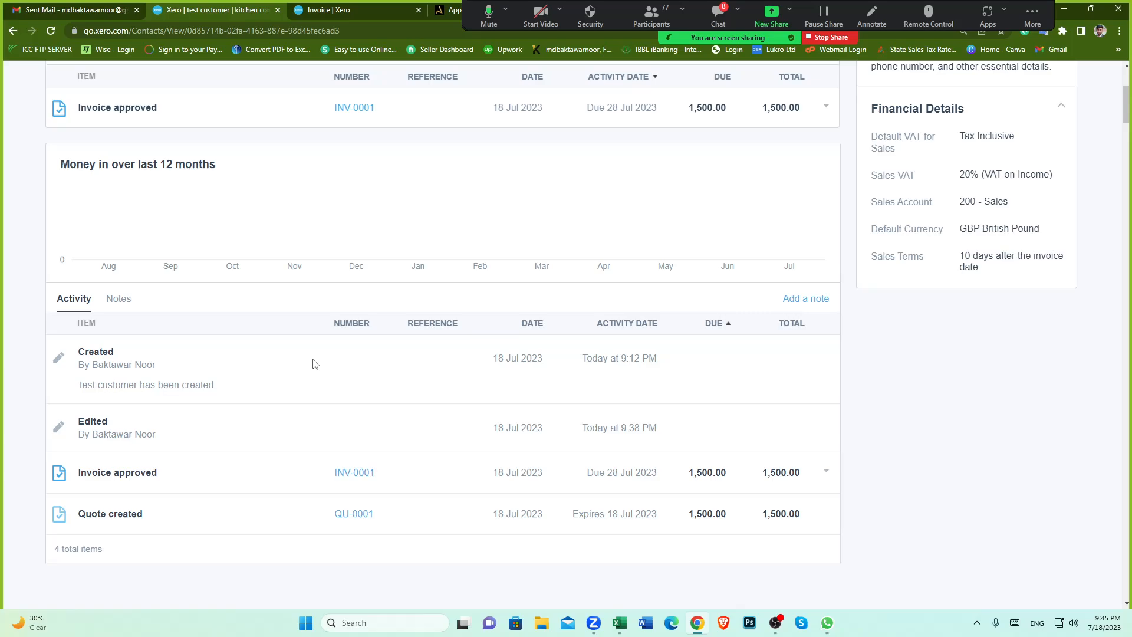
{"action": "scroll", "coordinate": [313, 363], "scroll_direction": "up", "scroll_amount": 3}
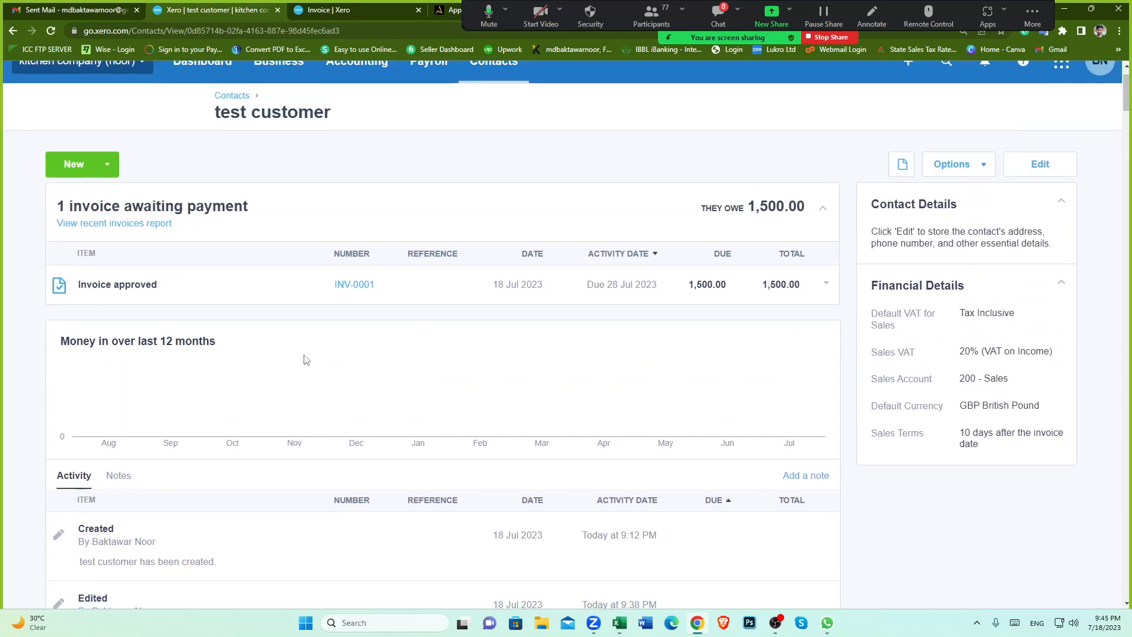
Step: Start a new sales credit note for the test customer
{"action": "left_click", "coordinate": [107, 164]}
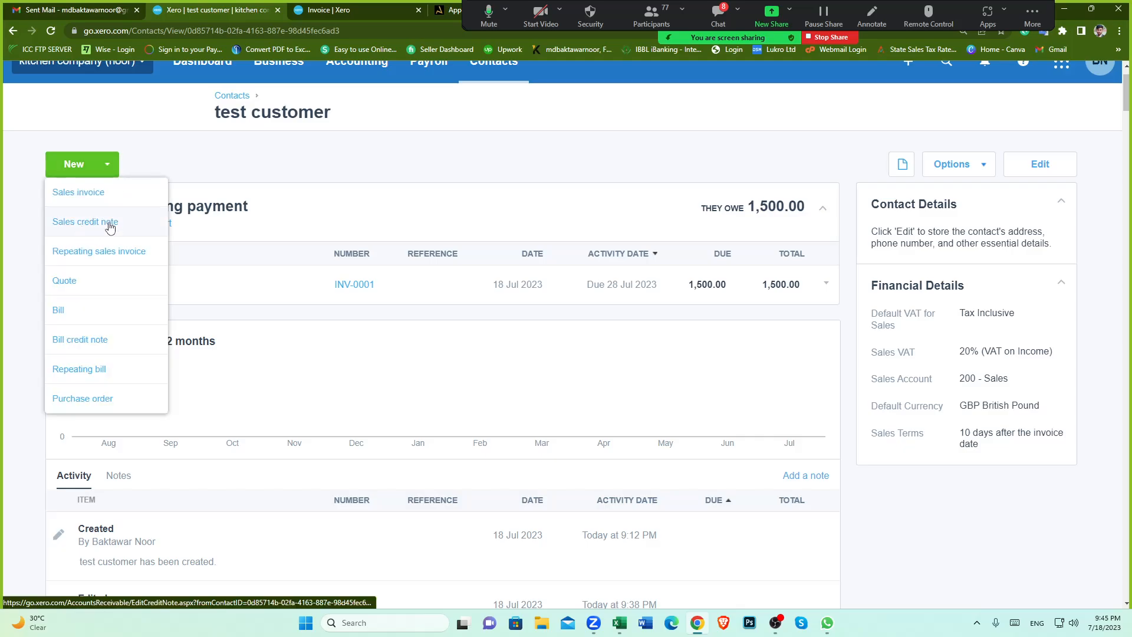
{"action": "left_click", "coordinate": [413, 324]}
{"action": "scroll", "coordinate": [437, 336], "scroll_direction": "down", "scroll_amount": 3}
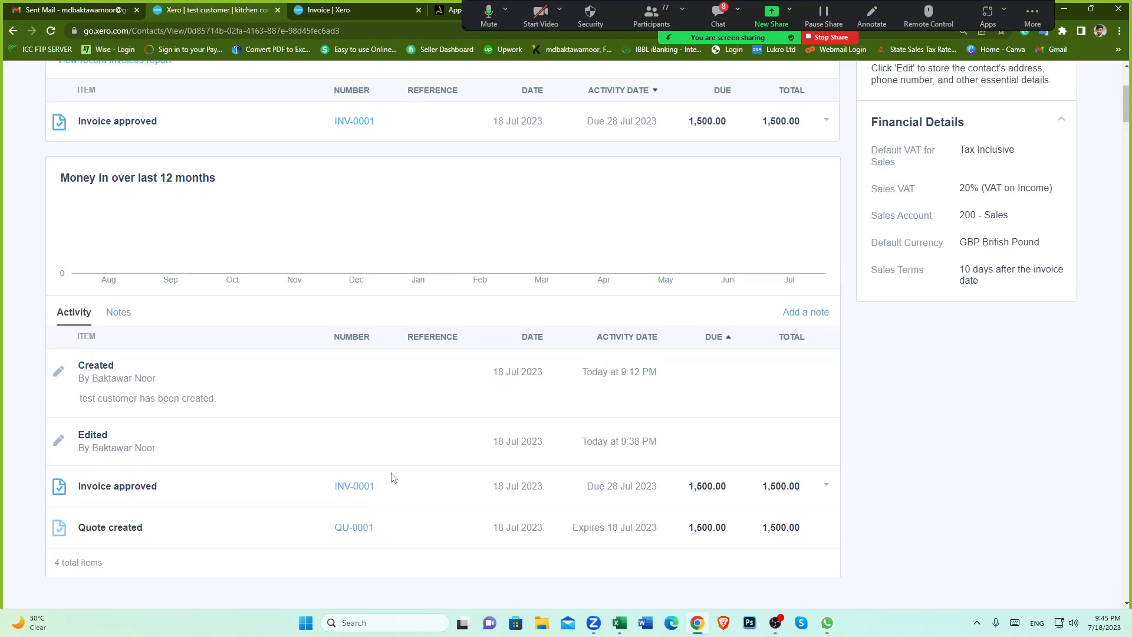
{"action": "scroll", "coordinate": [391, 475], "scroll_direction": "up", "scroll_amount": 1}
{"action": "scroll", "coordinate": [391, 475], "scroll_direction": "down", "scroll_amount": 1}
{"action": "scroll", "coordinate": [332, 423], "scroll_direction": "up", "scroll_amount": 3}
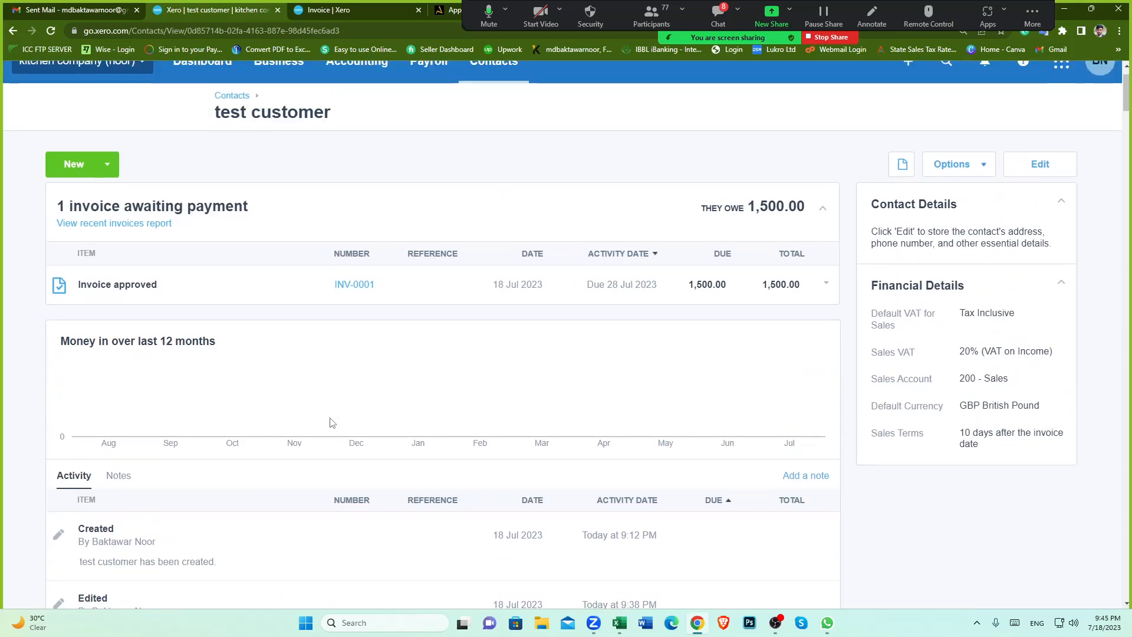
{"action": "left_click", "coordinate": [109, 168]}
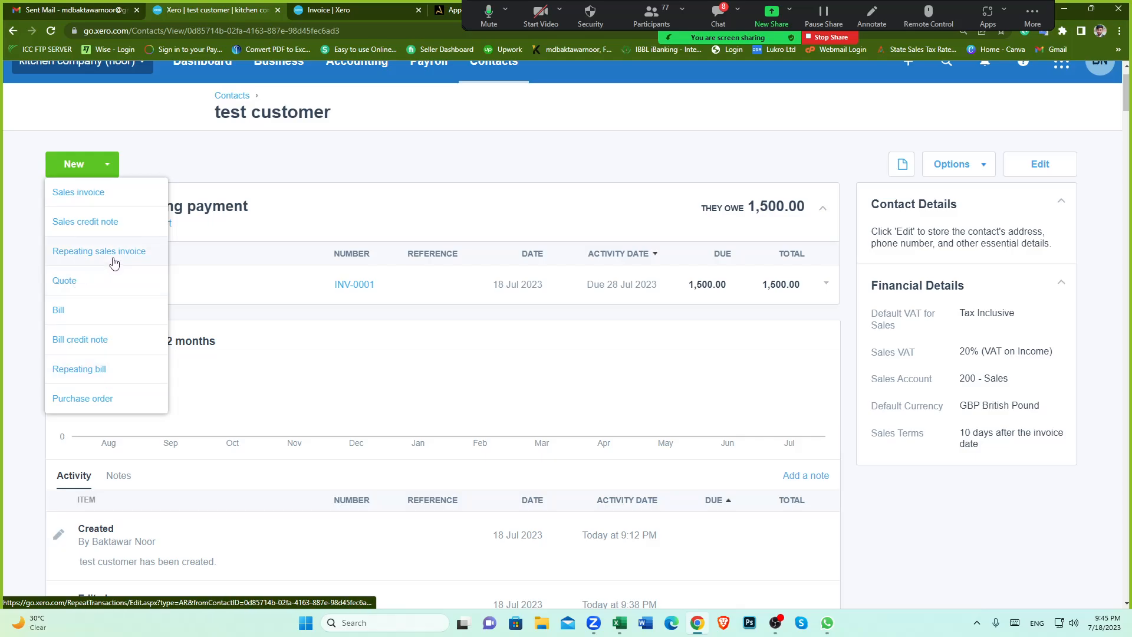
{"action": "left_click", "coordinate": [106, 222]}
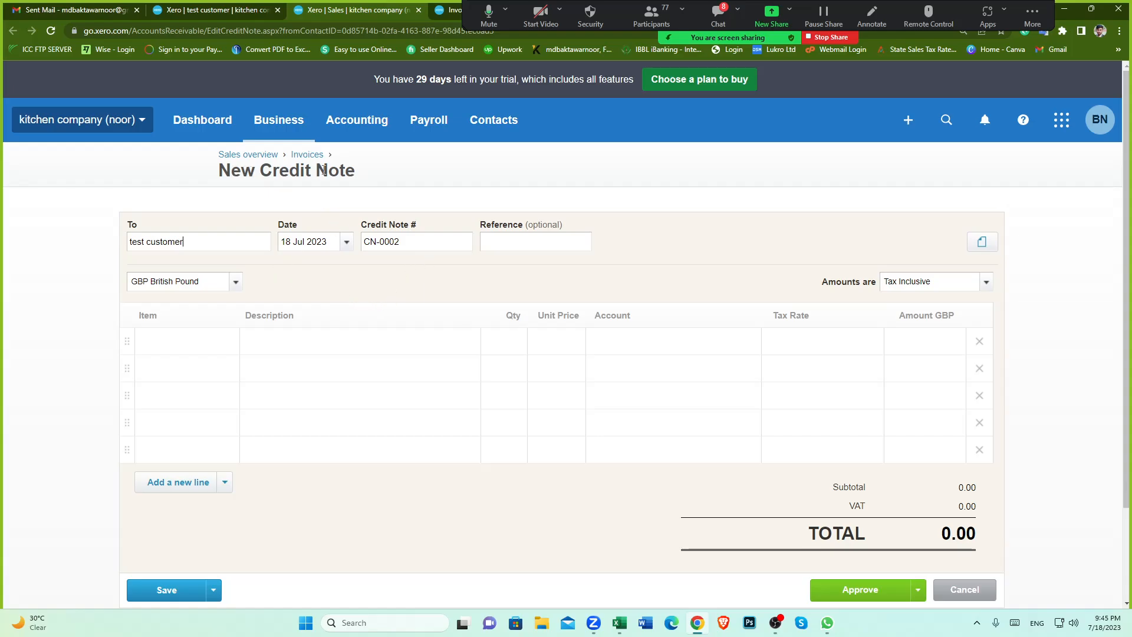
Step: Review invoice INV-0001's quantity, price and tax amount for the credit note
{"action": "scroll", "coordinate": [372, 290], "scroll_direction": "down", "scroll_amount": 1}
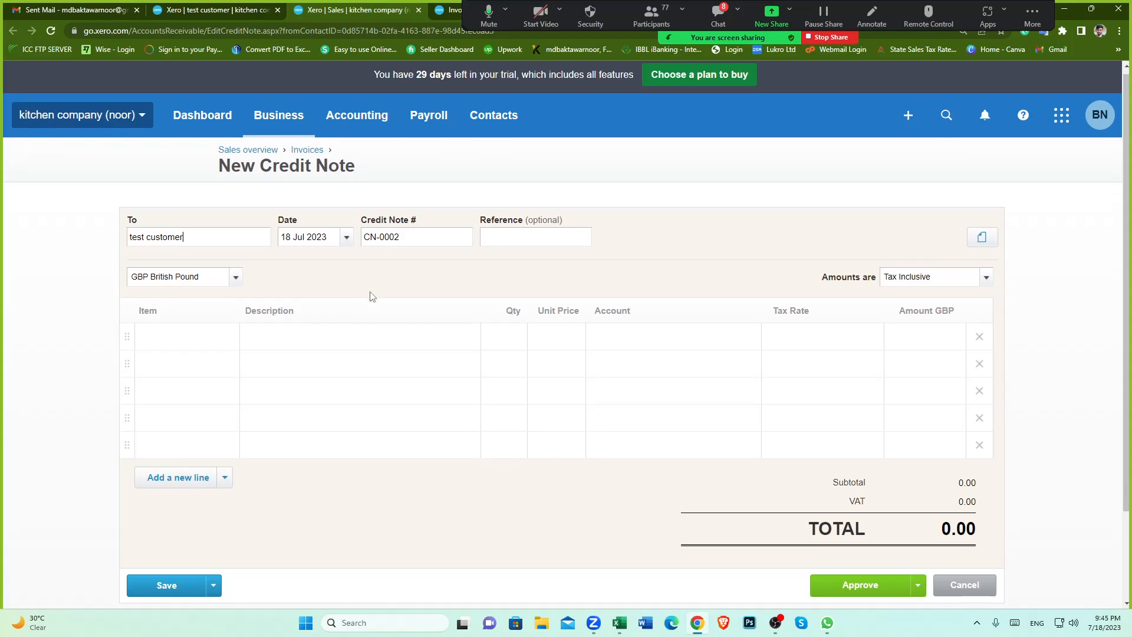
{"action": "scroll", "coordinate": [281, 238], "scroll_direction": "up", "scroll_amount": 1}
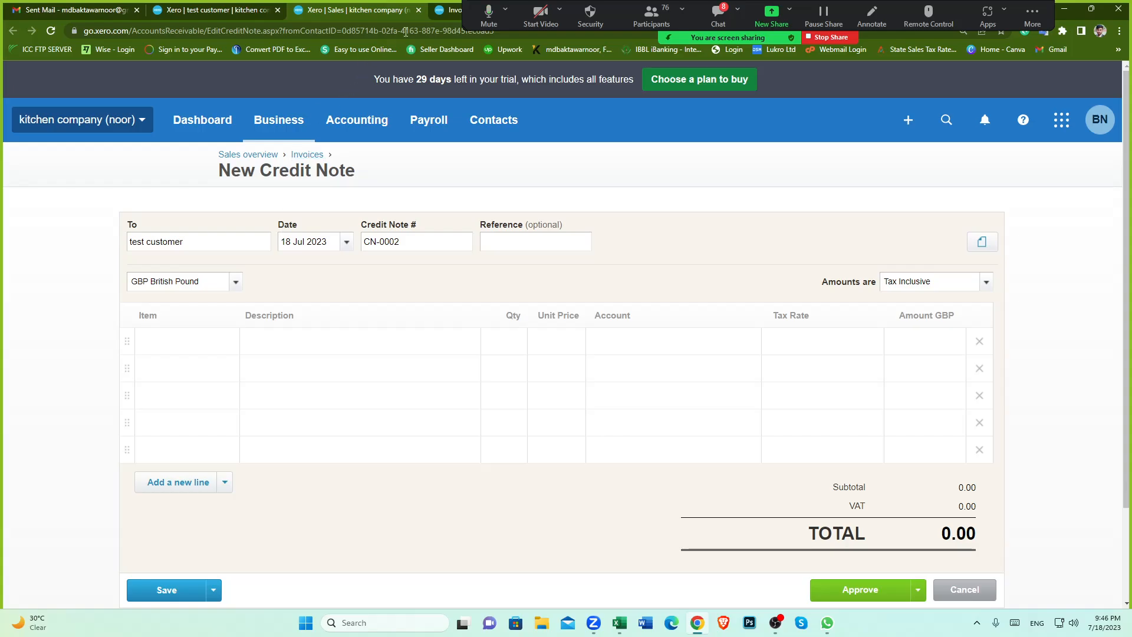
{"action": "left_click", "coordinate": [442, 13]}
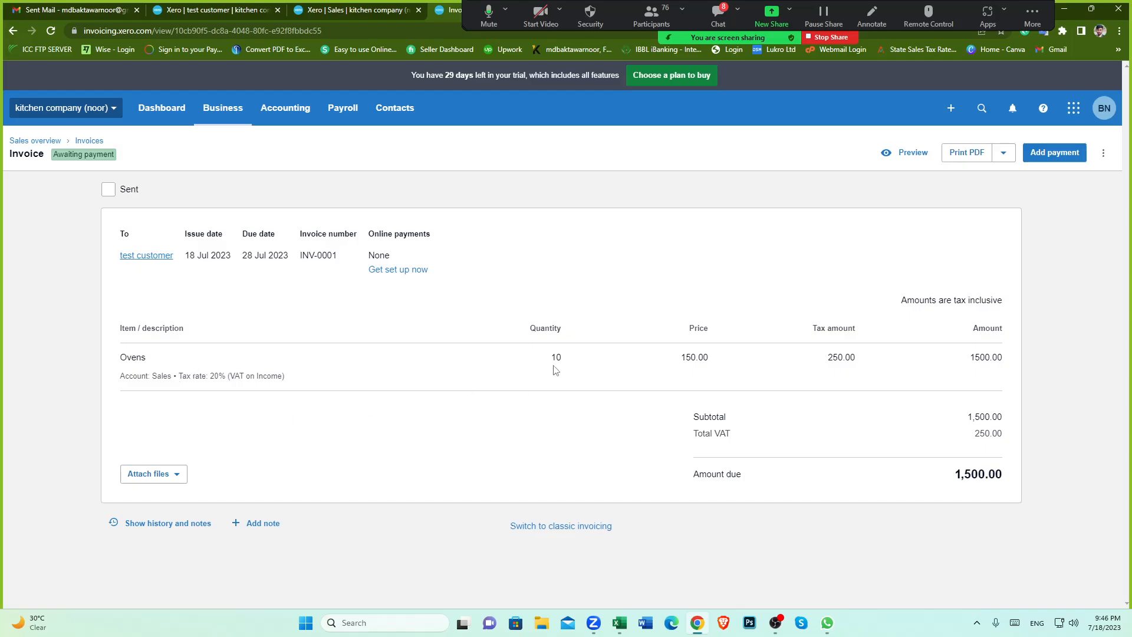
{"action": "left_click_drag", "start_coordinate": [551, 355], "coordinate": [569, 357]}
{"action": "left_click", "coordinate": [570, 418]}
{"action": "left_click_drag", "start_coordinate": [679, 358], "coordinate": [725, 359]}
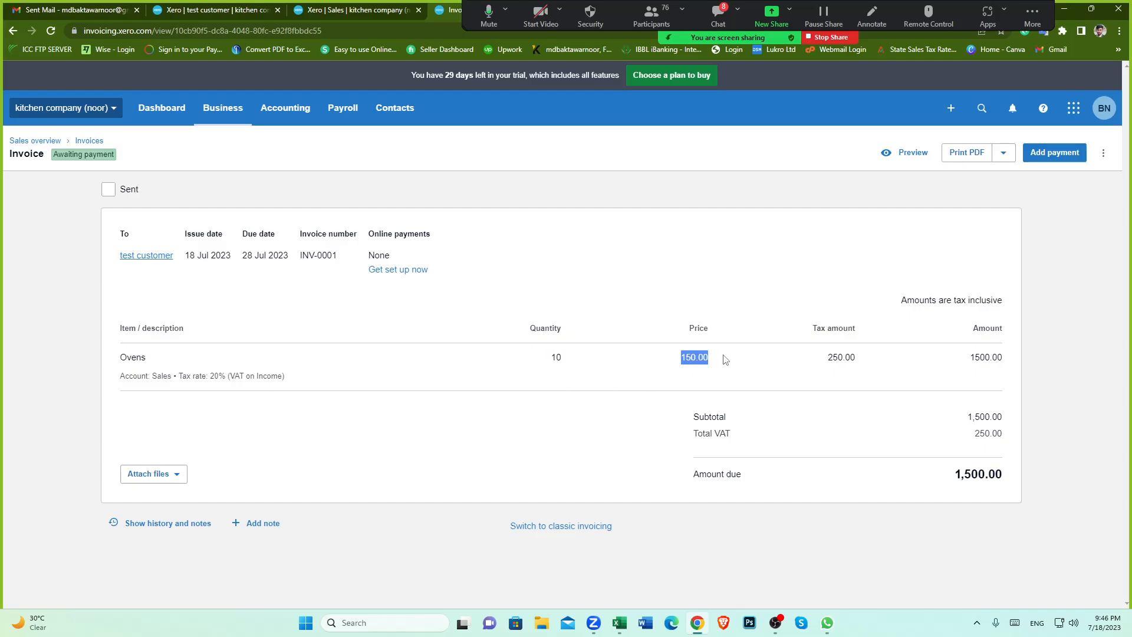
{"action": "left_click", "coordinate": [602, 399]}
Step: Add a 003: Ovens line to the credit note with a quantity of 2
{"action": "left_click", "coordinate": [233, 10]}
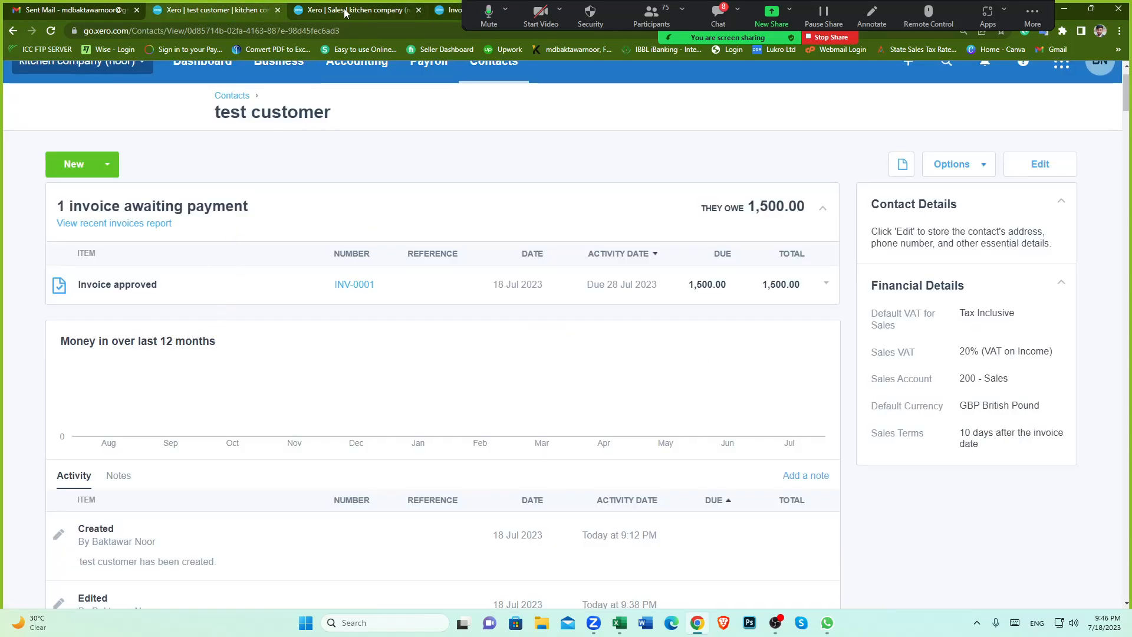
{"action": "left_click", "coordinate": [345, 11]}
{"action": "left_click", "coordinate": [223, 340]}
{"action": "left_click", "coordinate": [229, 342]}
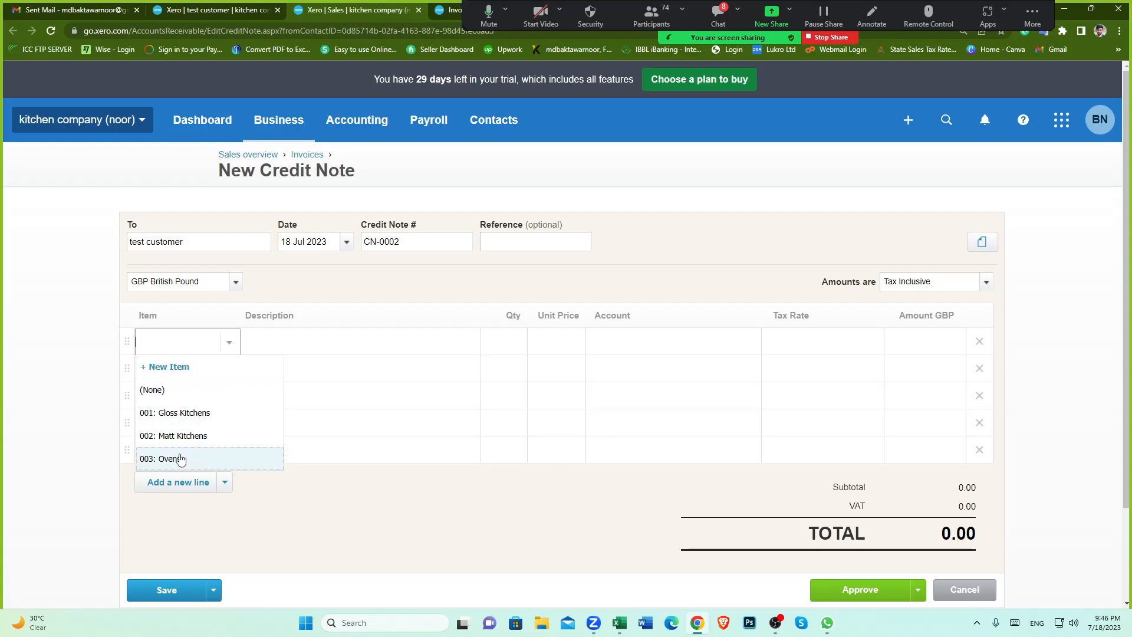
{"action": "left_click", "coordinate": [189, 461]}
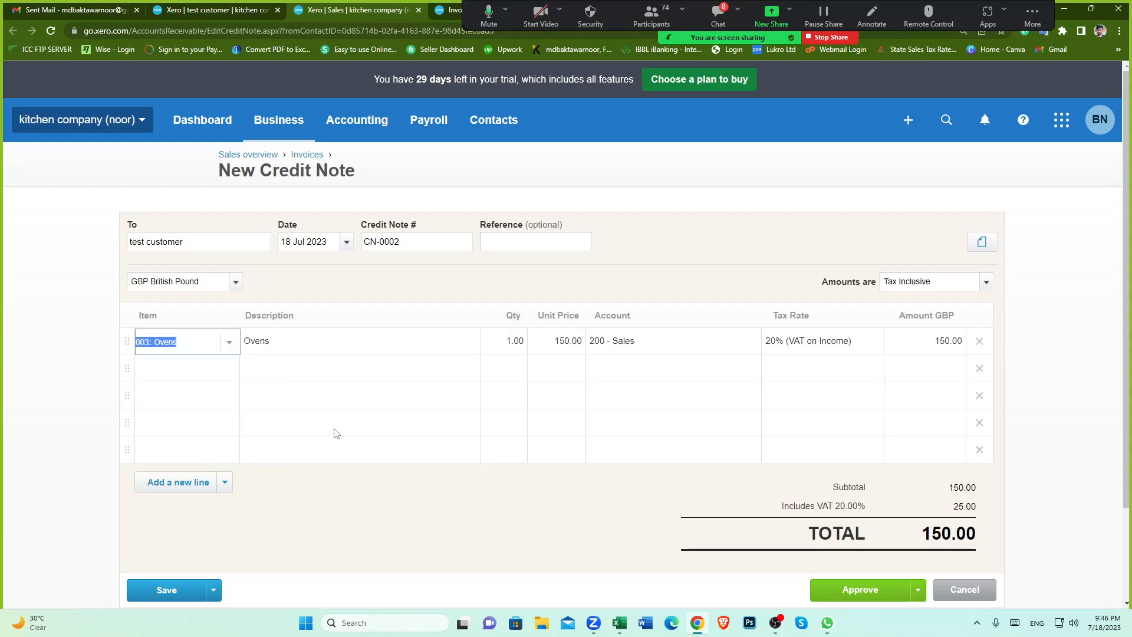
{"action": "left_click", "coordinate": [515, 342]}
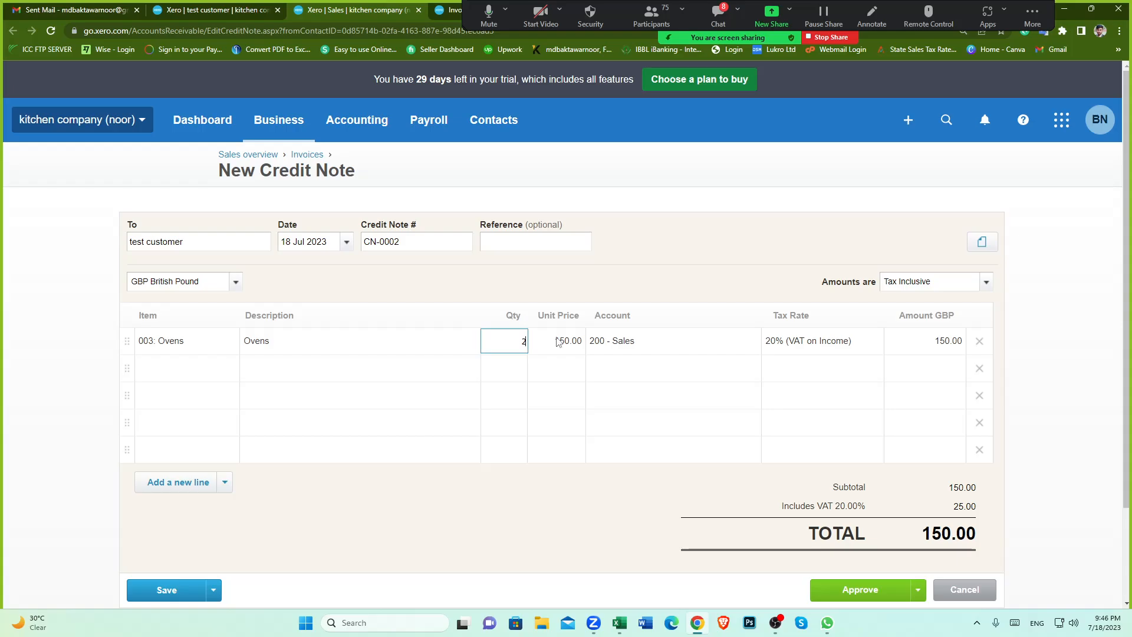
Step: Compare the invoice's price, account, tax rate and tax-inclusive setting against the credit note line
{"action": "left_click", "coordinate": [230, 12]}
{"action": "left_click", "coordinate": [440, 11]}
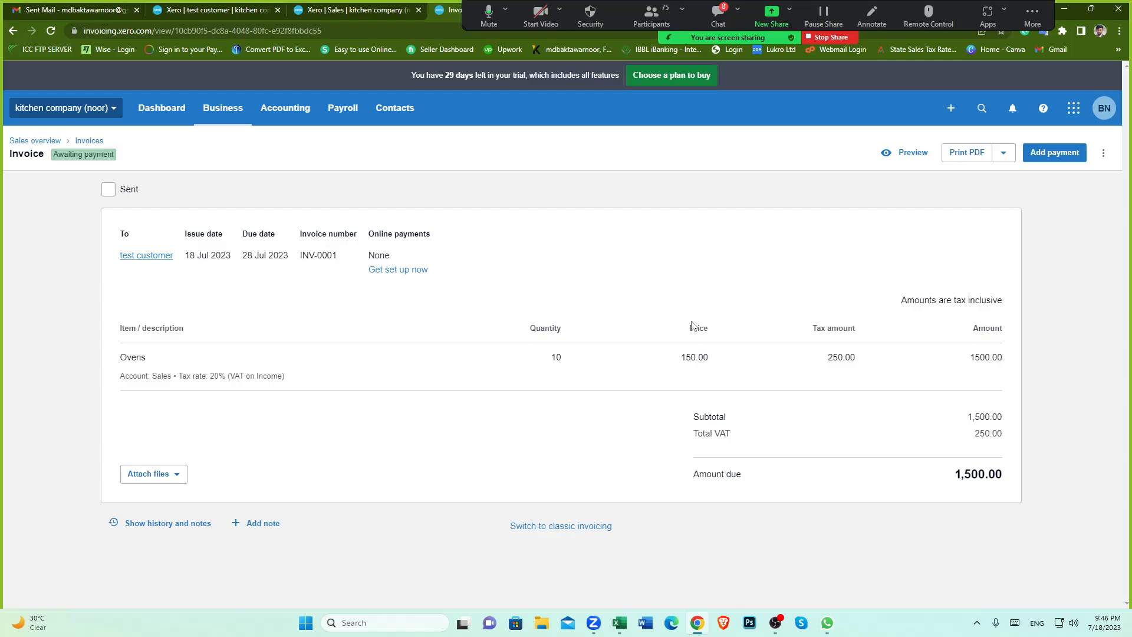
{"action": "left_click_drag", "start_coordinate": [683, 357], "coordinate": [715, 361]}
{"action": "left_click", "coordinate": [288, 12]}
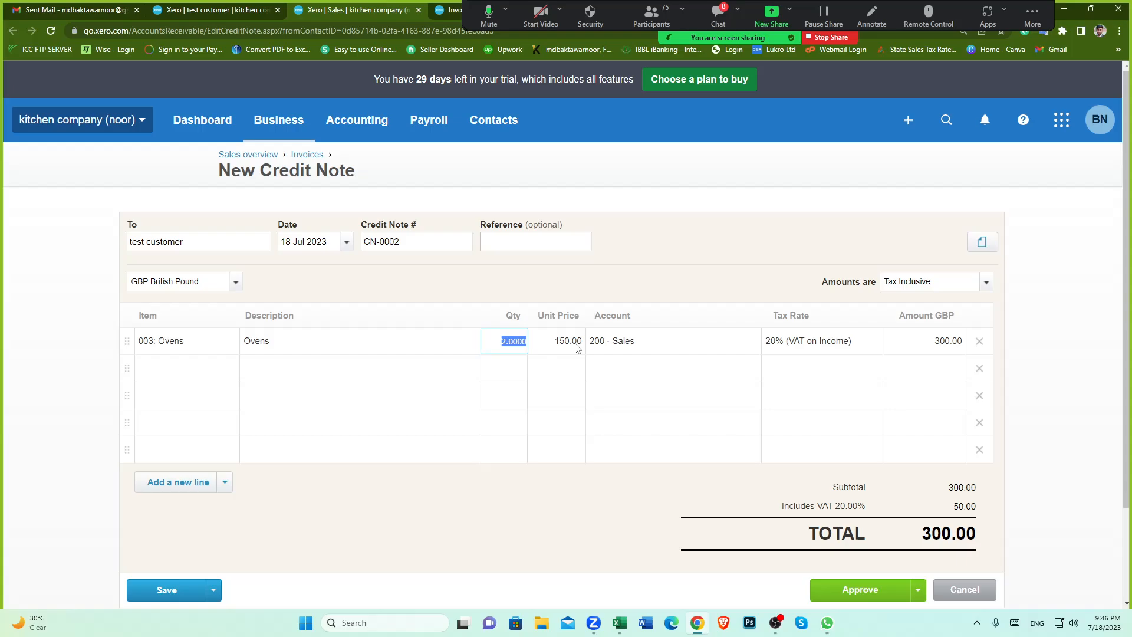
{"action": "left_click", "coordinate": [451, 11]}
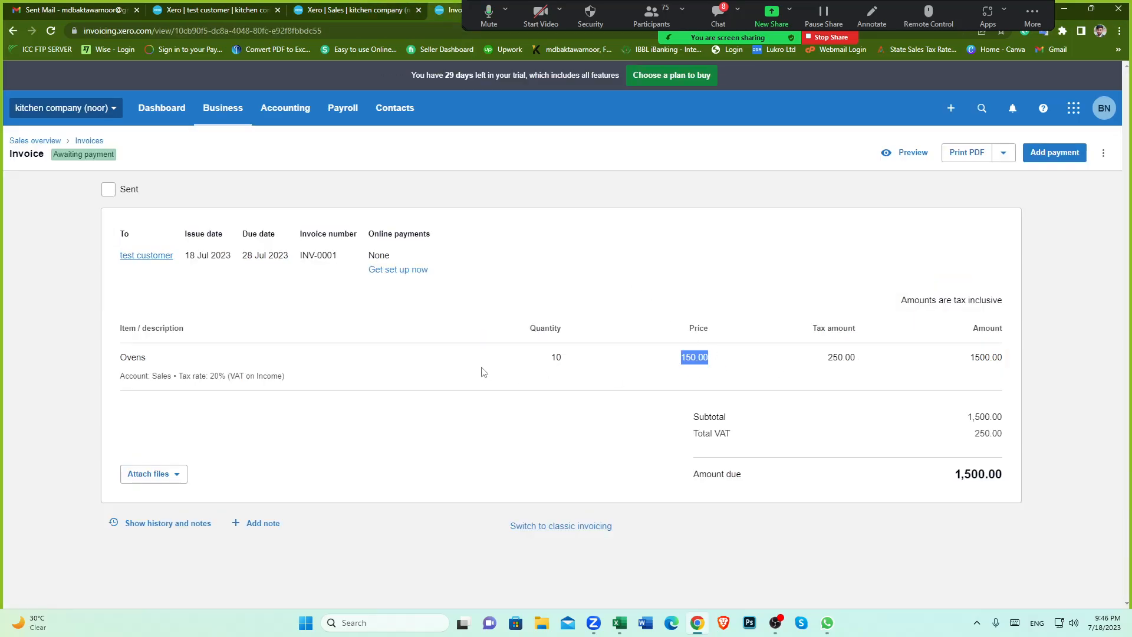
{"action": "left_click_drag", "start_coordinate": [153, 378], "coordinate": [171, 378]}
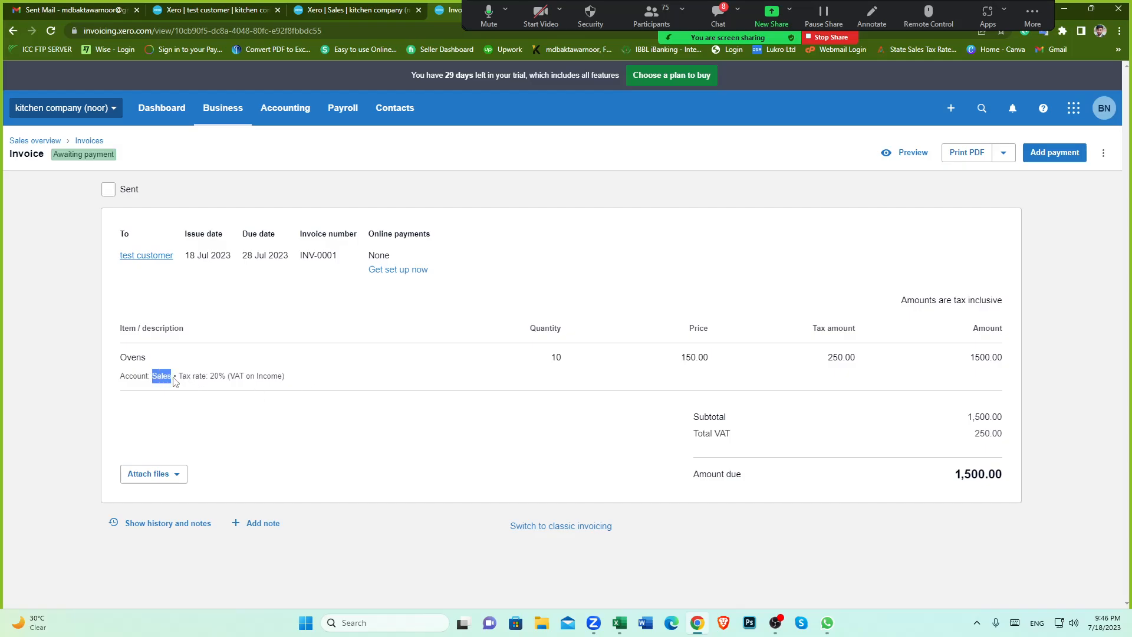
{"action": "left_click", "coordinate": [356, 11]}
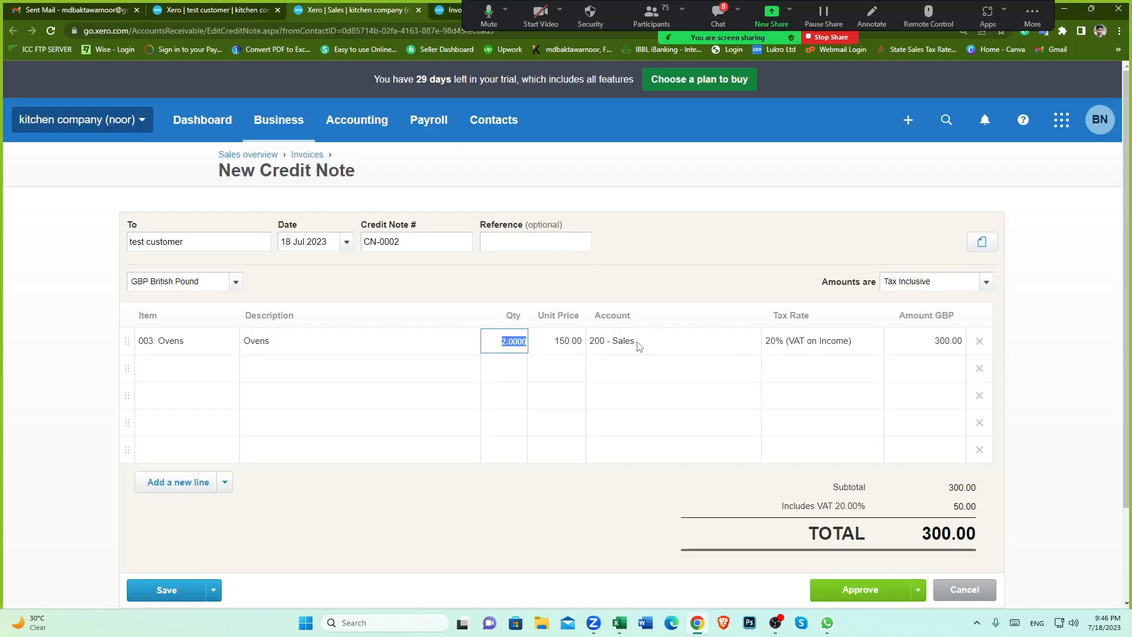
{"action": "left_click", "coordinate": [451, 10]}
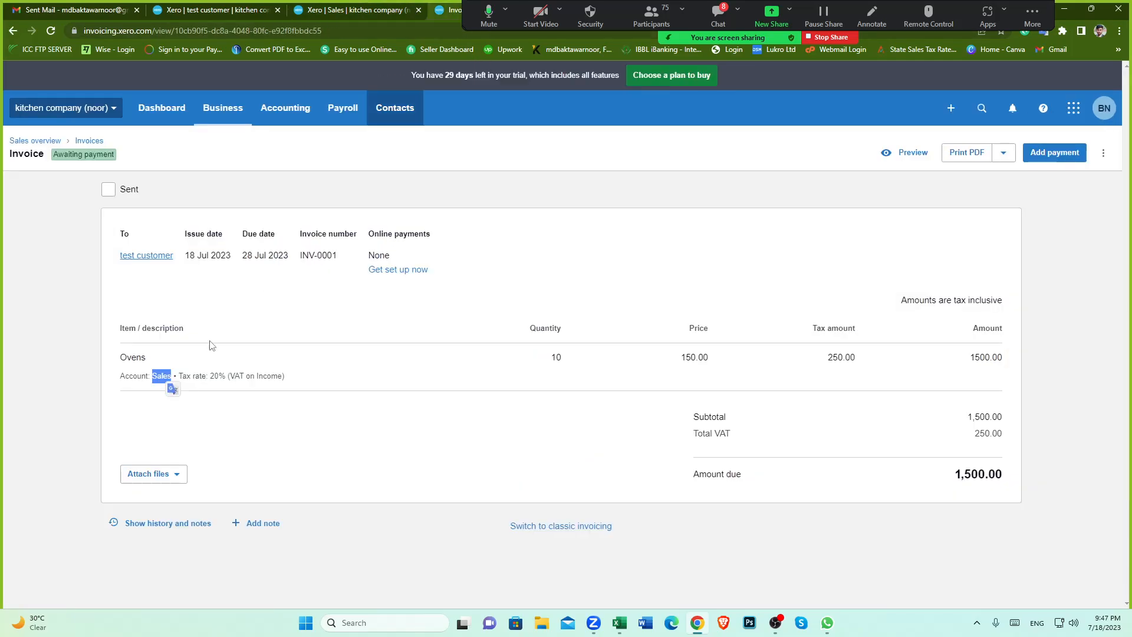
{"action": "left_click_drag", "start_coordinate": [211, 378], "coordinate": [284, 378]}
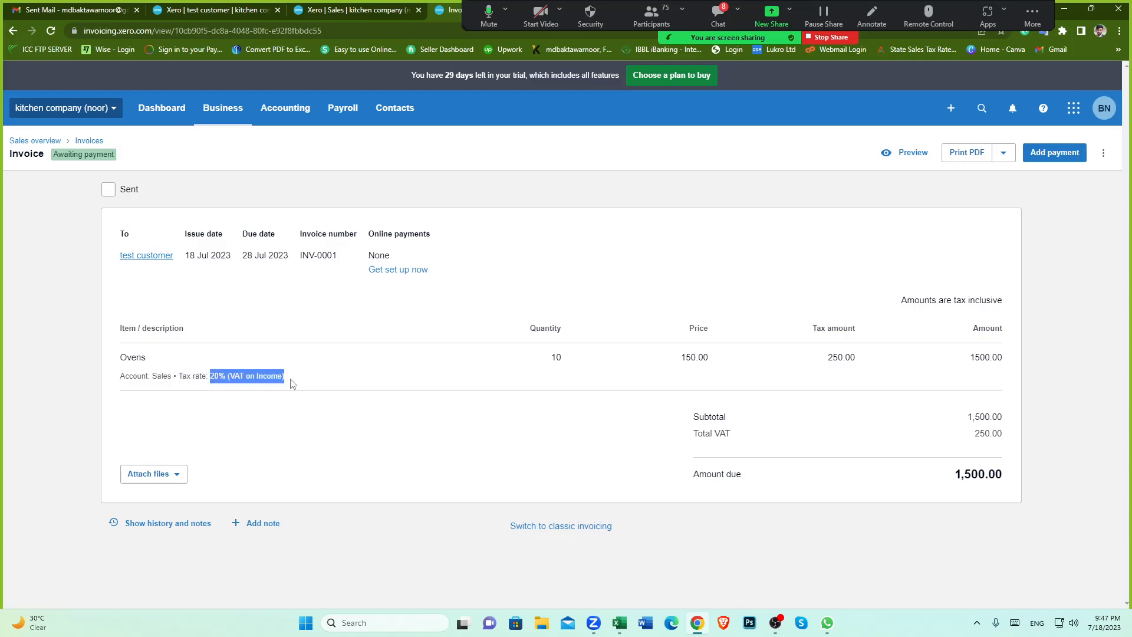
{"action": "left_click", "coordinate": [349, 9]}
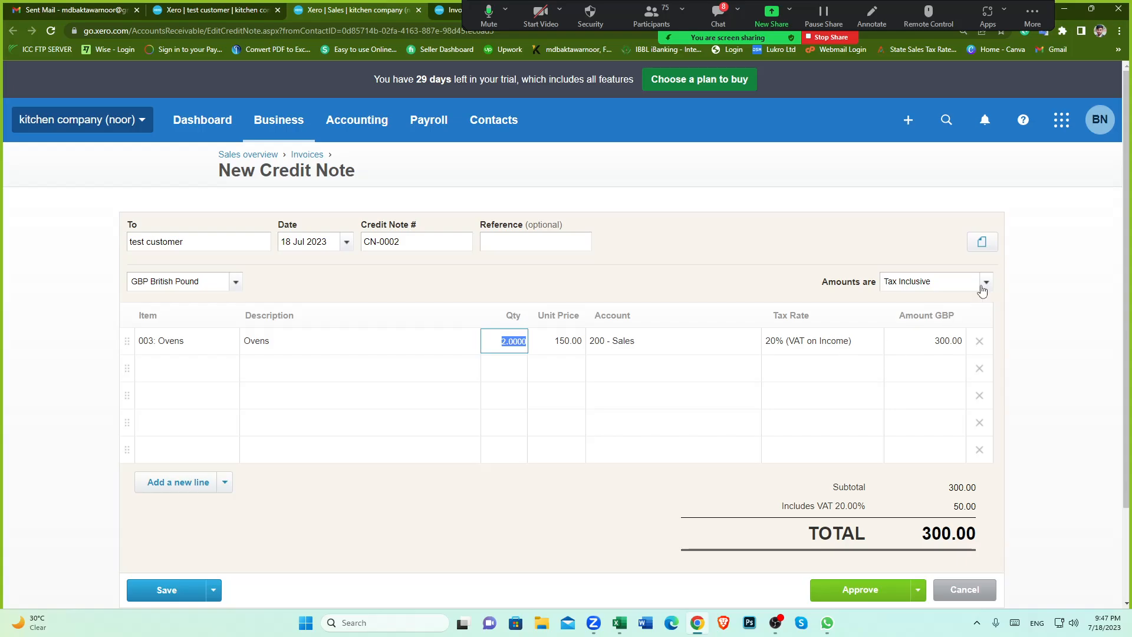
{"action": "left_click", "coordinate": [450, 10]}
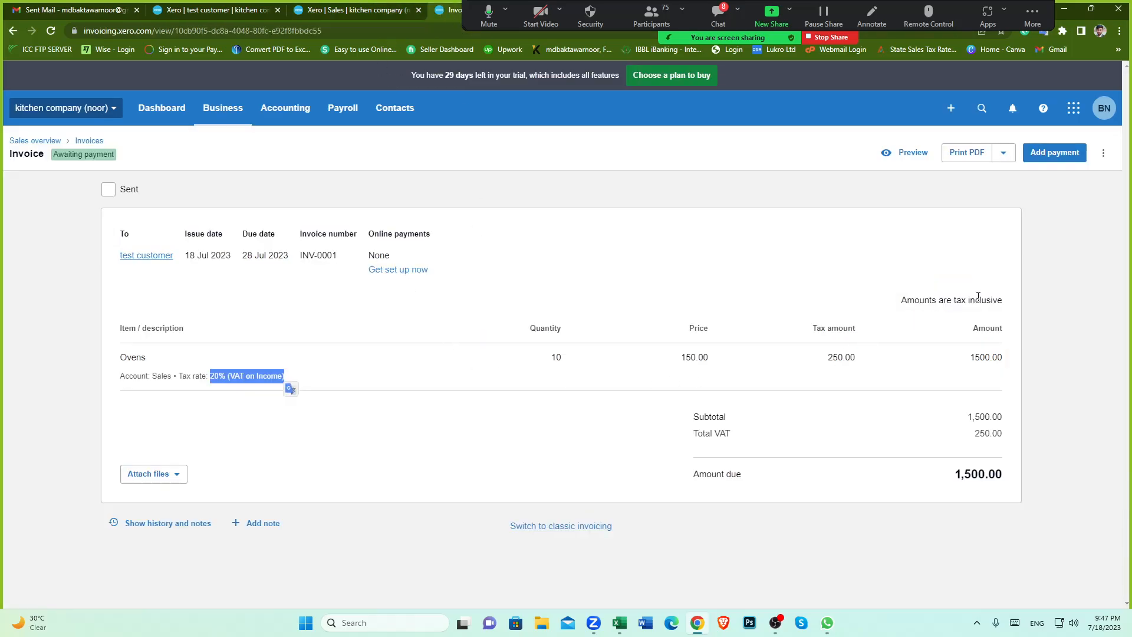
{"action": "left_click_drag", "start_coordinate": [968, 300], "coordinate": [1003, 300]}
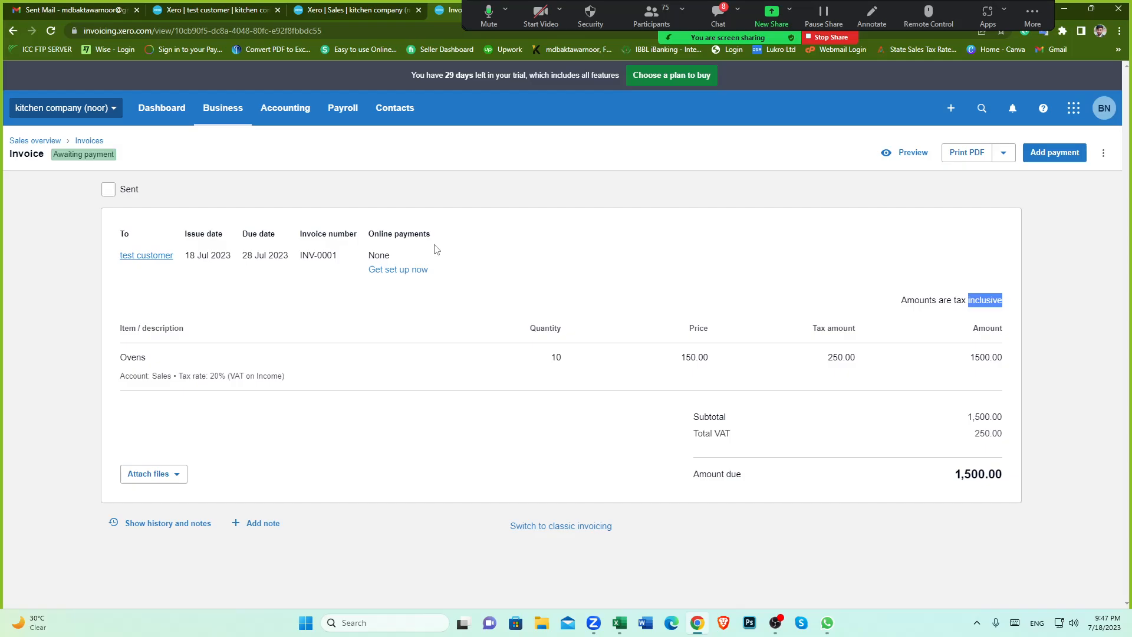
{"action": "left_click", "coordinate": [362, 10]}
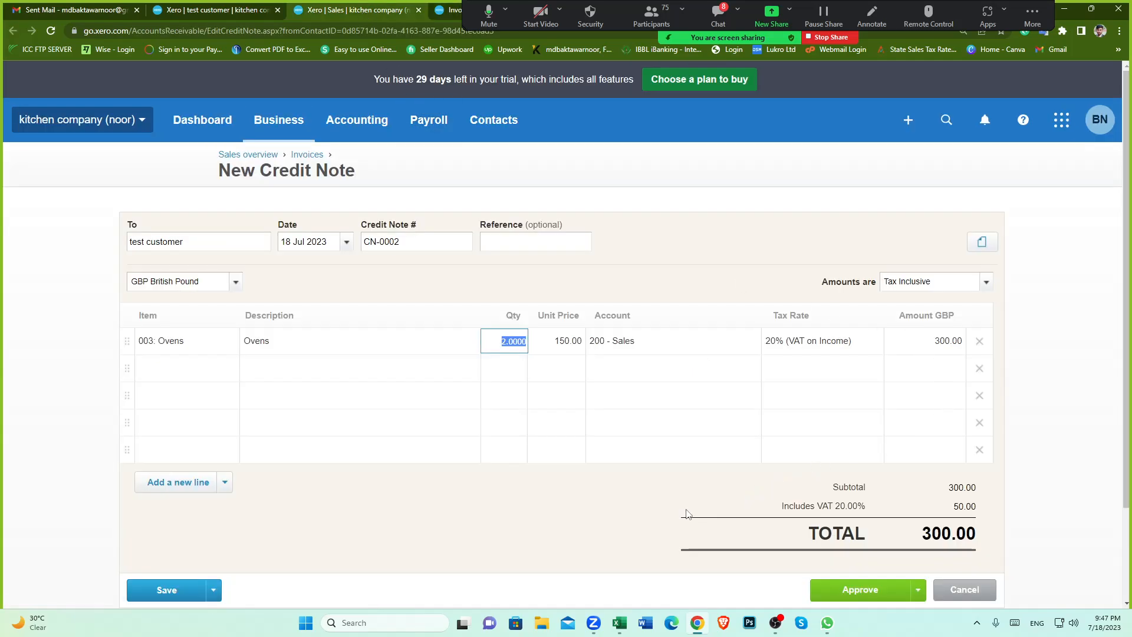
Step: Approve the credit note
{"action": "scroll", "coordinate": [687, 513], "scroll_direction": "down", "scroll_amount": 2}
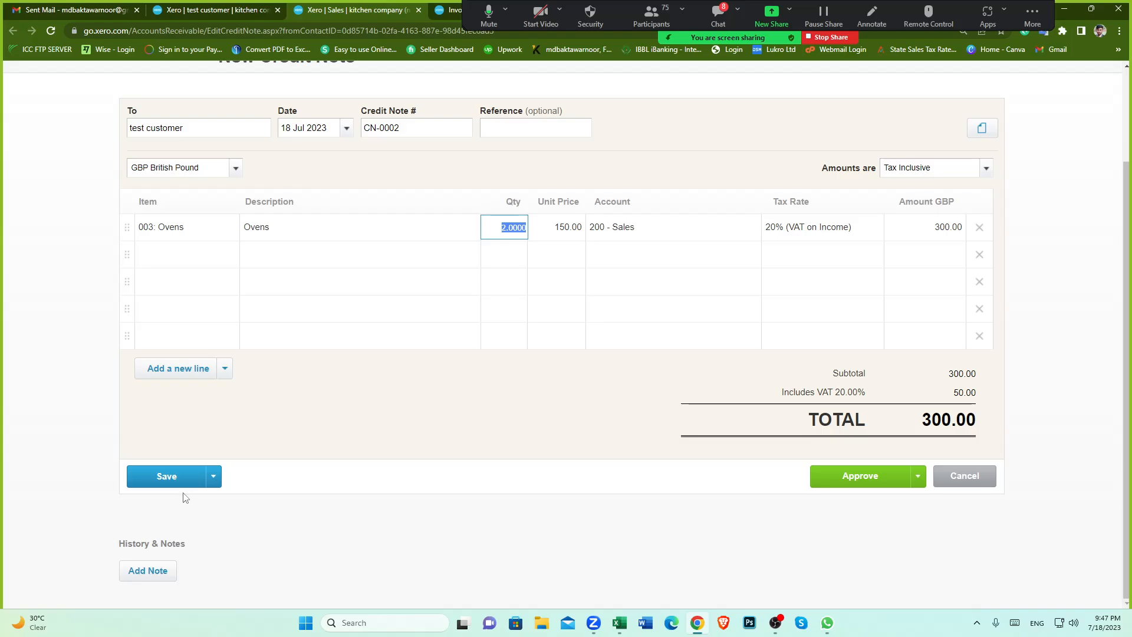
{"action": "scroll", "coordinate": [519, 385], "scroll_direction": "up", "scroll_amount": 2}
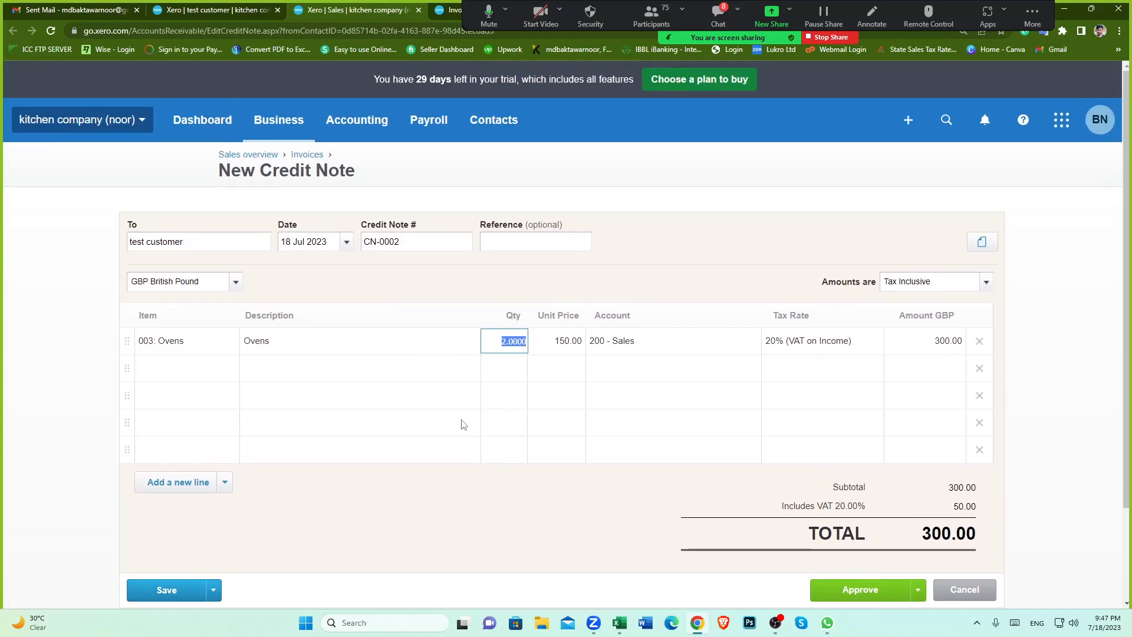
{"action": "scroll", "coordinate": [455, 415], "scroll_direction": "down", "scroll_amount": 2}
{"action": "left_click", "coordinate": [454, 409]}
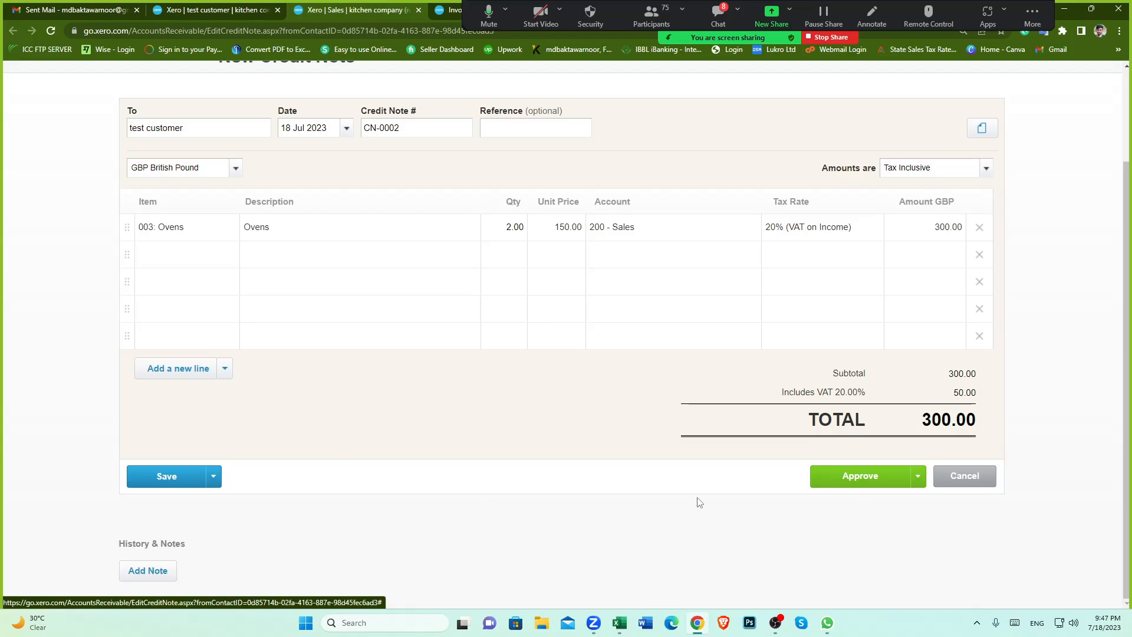
{"action": "left_click", "coordinate": [866, 481]}
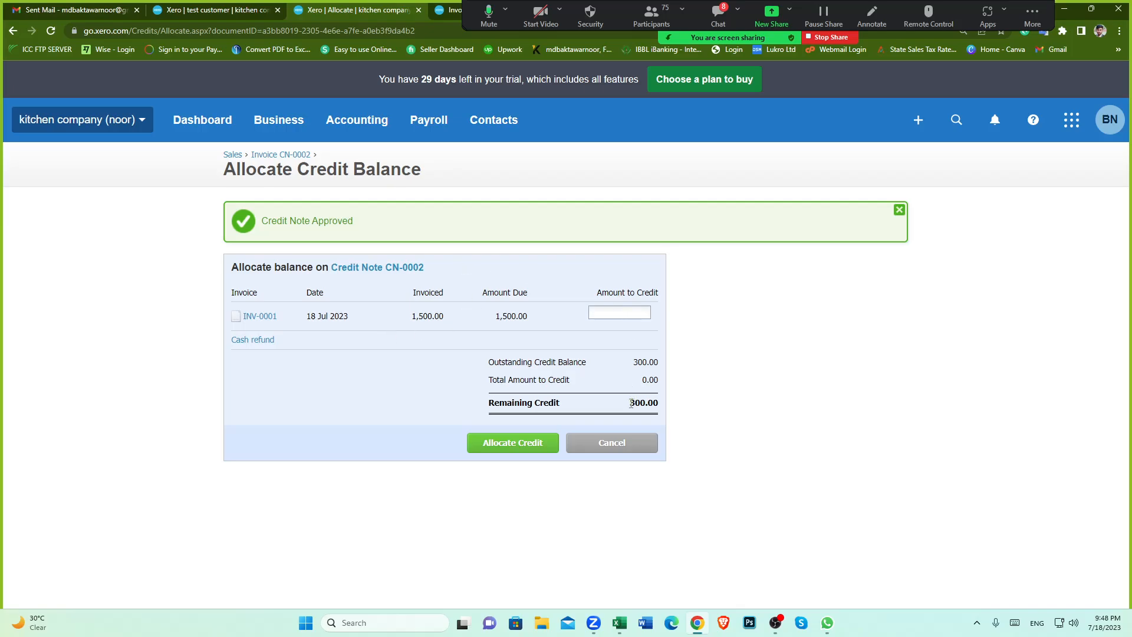
Step: Allocate 300 of the credit note's balance to invoice INV-0001
{"action": "left_click_drag", "start_coordinate": [631, 403], "coordinate": [437, 394]}
{"action": "left_click", "coordinate": [437, 394]}
{"action": "left_click", "coordinate": [629, 312]}
{"action": "left_click_drag", "start_coordinate": [412, 318], "coordinate": [448, 318]}
{"action": "left_click", "coordinate": [446, 385]}
{"action": "left_click", "coordinate": [642, 313]}
{"action": "type", "text": "300"}
{"action": "left_click", "coordinate": [442, 391]}
{"action": "left_click_drag", "start_coordinate": [639, 406], "coordinate": [671, 405]}
{"action": "left_click", "coordinate": [459, 384]}
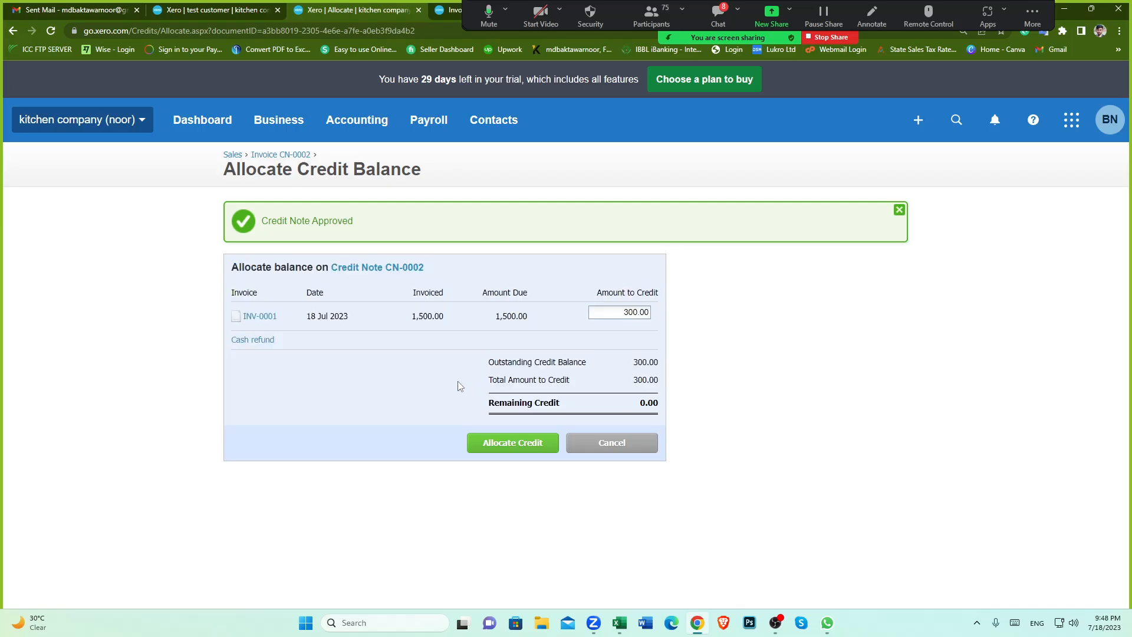
{"action": "left_click", "coordinate": [510, 442]}
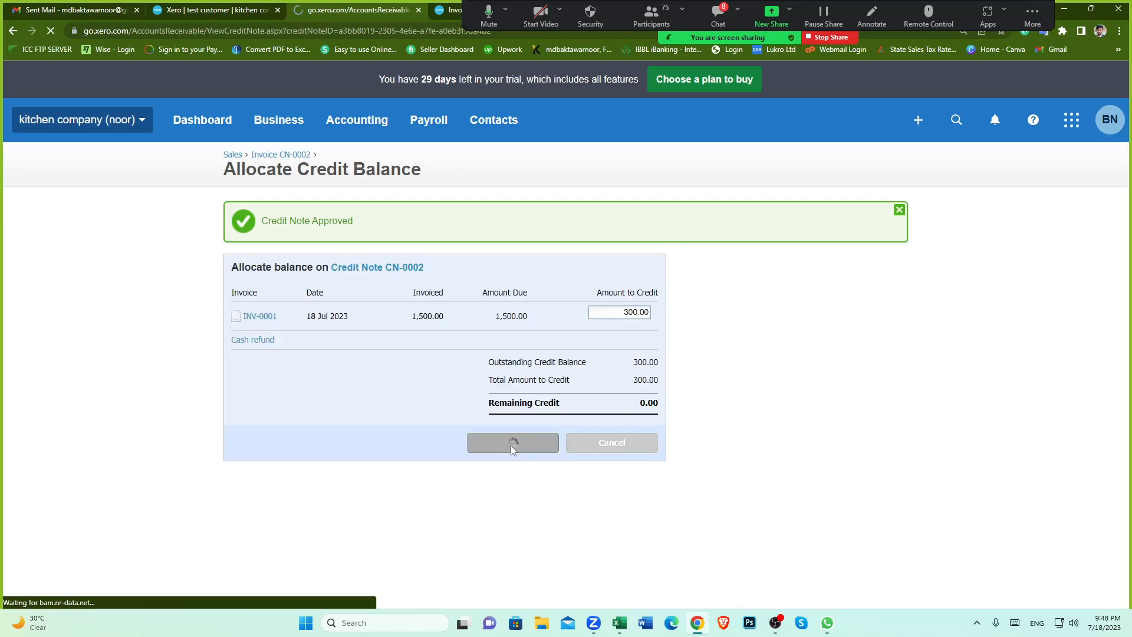
Step: Review the allocated credit note's lines, totals and remaining credit
{"action": "scroll", "coordinate": [647, 383], "scroll_direction": "down", "scroll_amount": 1}
{"action": "scroll", "coordinate": [648, 388], "scroll_direction": "down", "scroll_amount": 3}
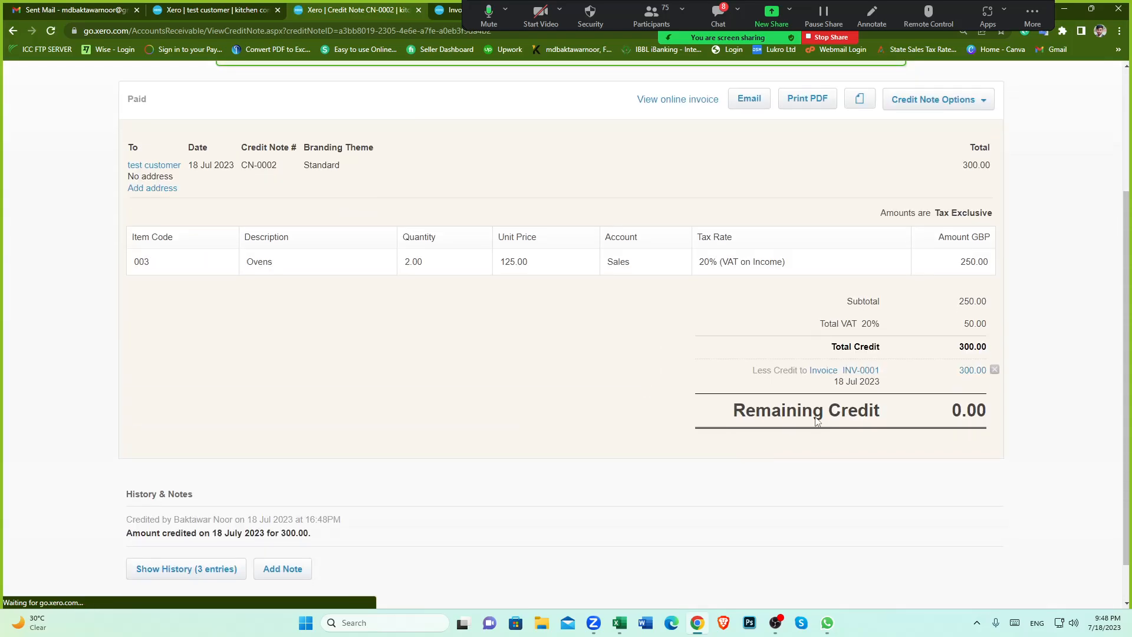
{"action": "scroll", "coordinate": [465, 381], "scroll_direction": "up", "scroll_amount": 3}
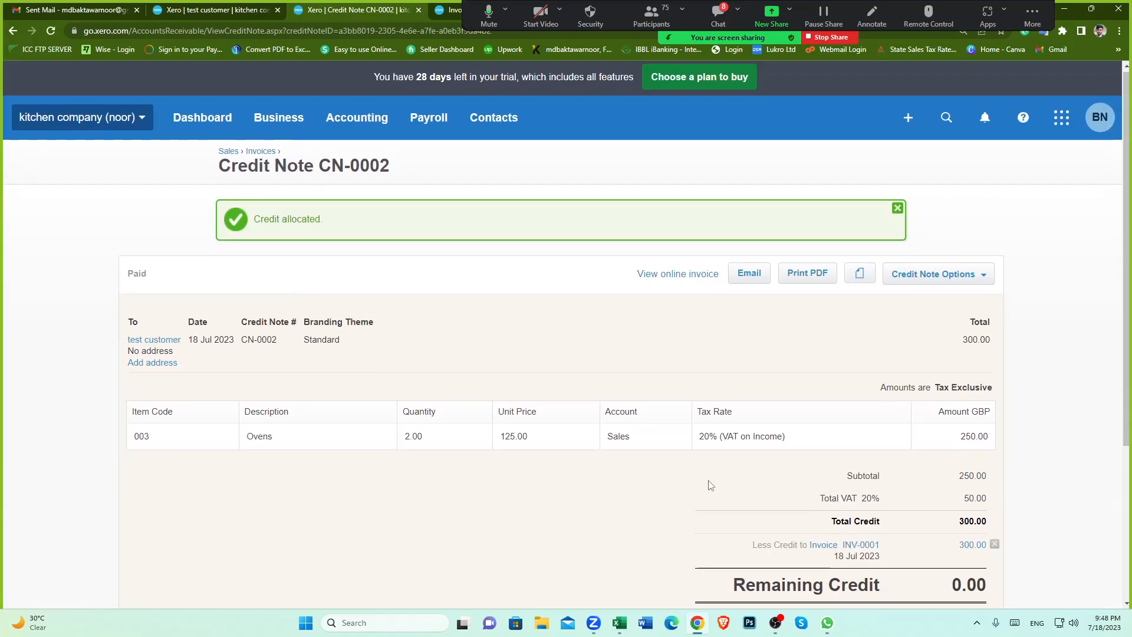
{"action": "scroll", "coordinate": [825, 478], "scroll_direction": "down", "scroll_amount": 3}
{"action": "left_click_drag", "start_coordinate": [950, 364], "coordinate": [977, 362]}
{"action": "scroll", "coordinate": [710, 339], "scroll_direction": "up", "scroll_amount": 3}
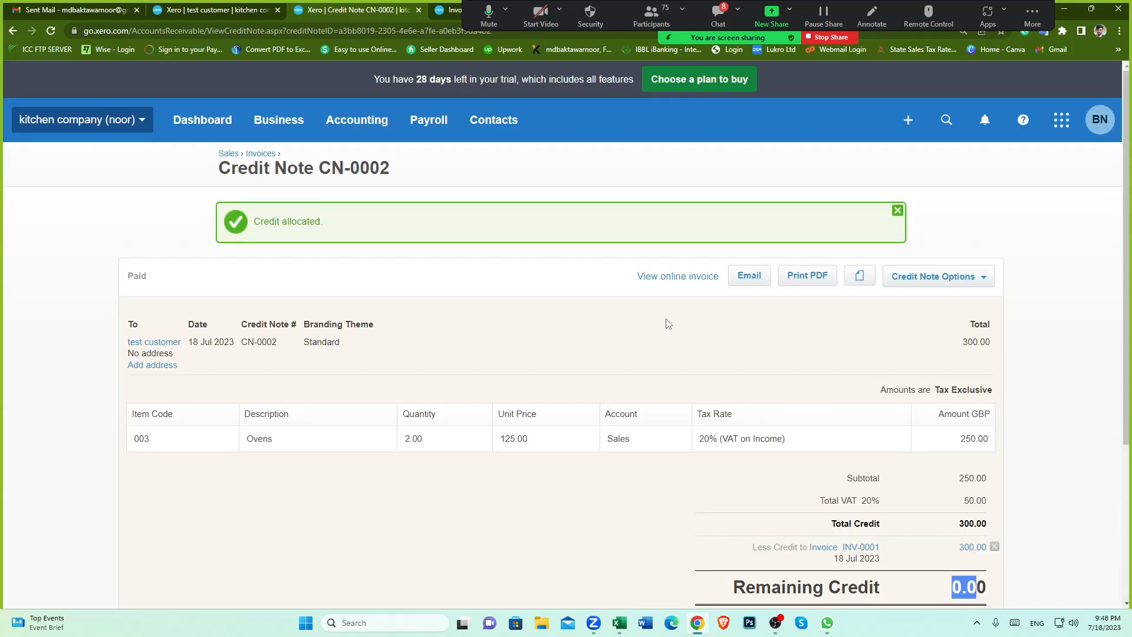
Step: Review the test customer's outstanding balance and invoice INV-0001's amount due after the credit
{"action": "left_click", "coordinate": [446, 12]}
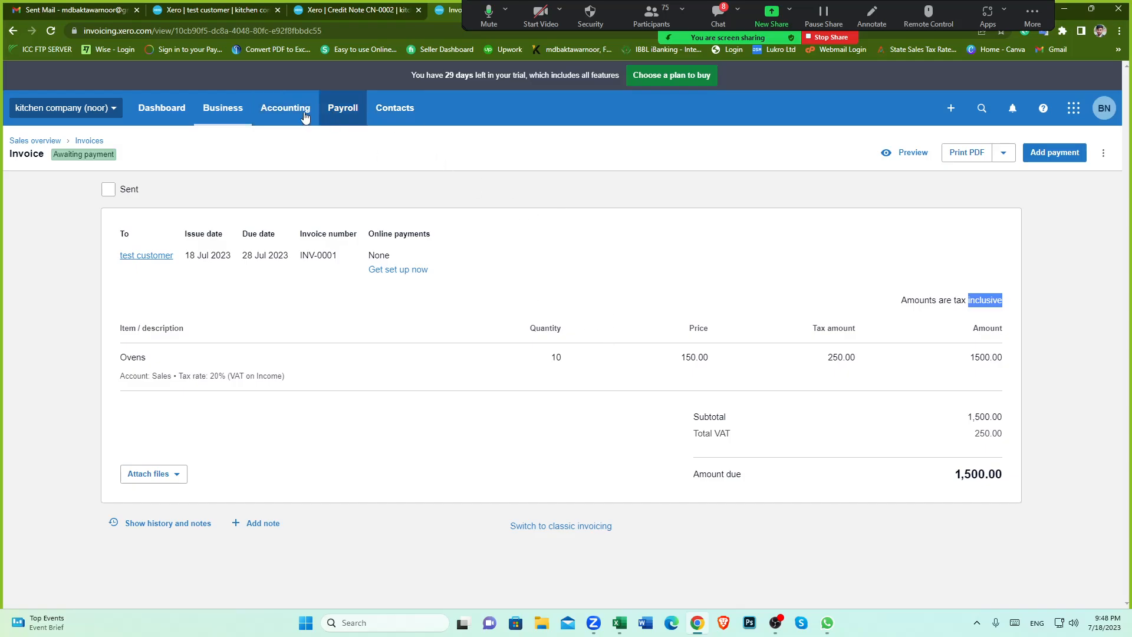
{"action": "left_click", "coordinate": [152, 255]}
{"action": "left_click", "coordinate": [277, 11]}
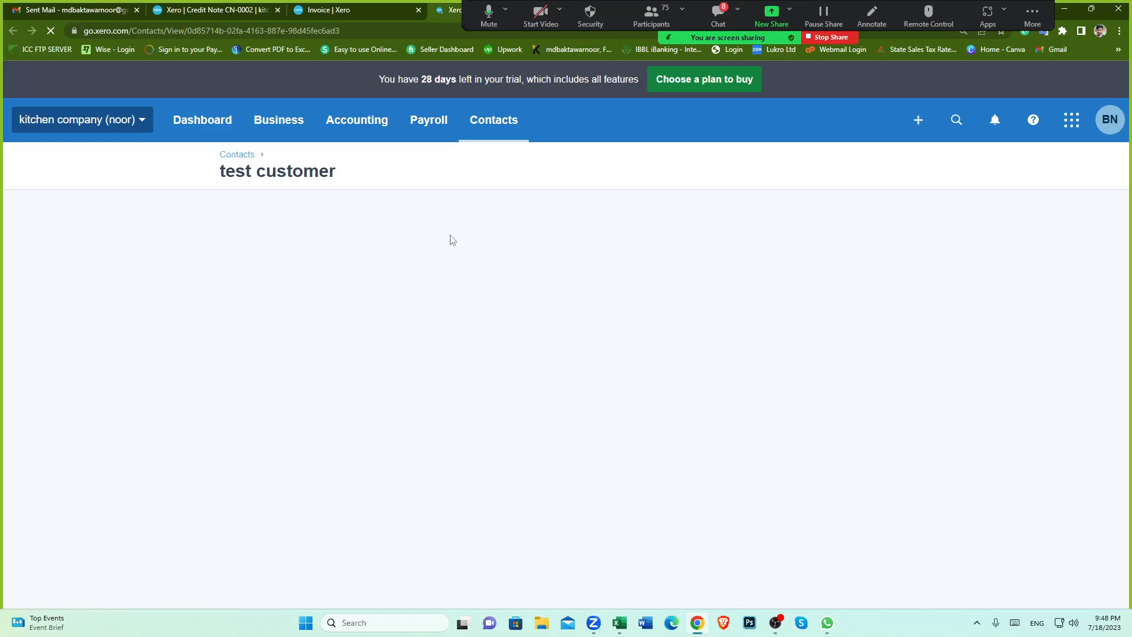
{"action": "scroll", "coordinate": [743, 336], "scroll_direction": "down", "scroll_amount": 3}
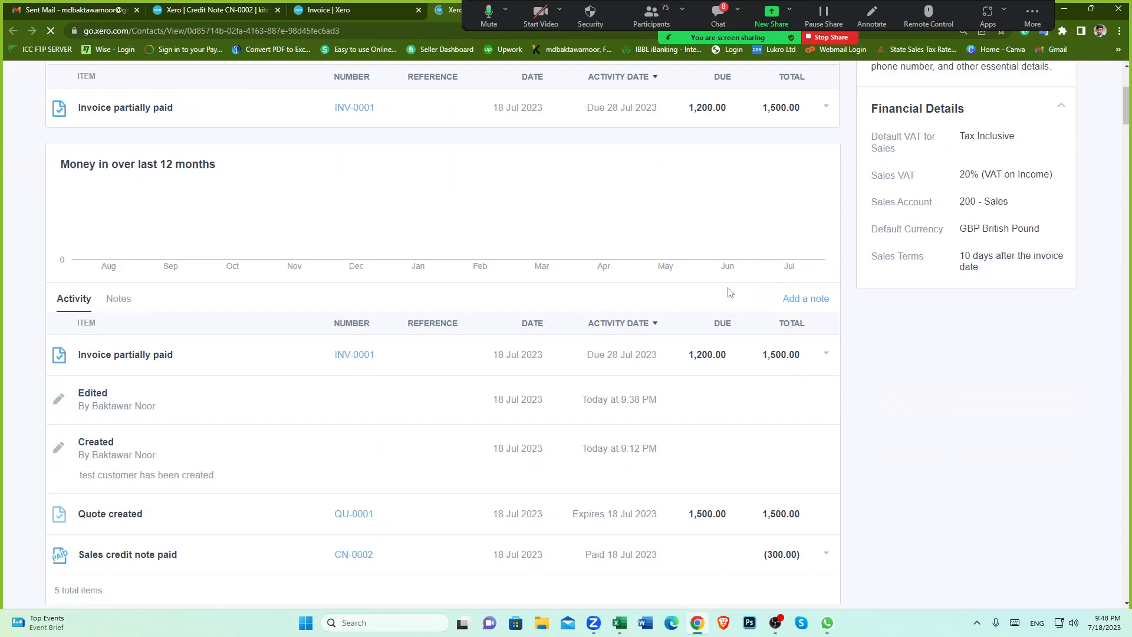
{"action": "scroll", "coordinate": [784, 178], "scroll_direction": "up", "scroll_amount": 1}
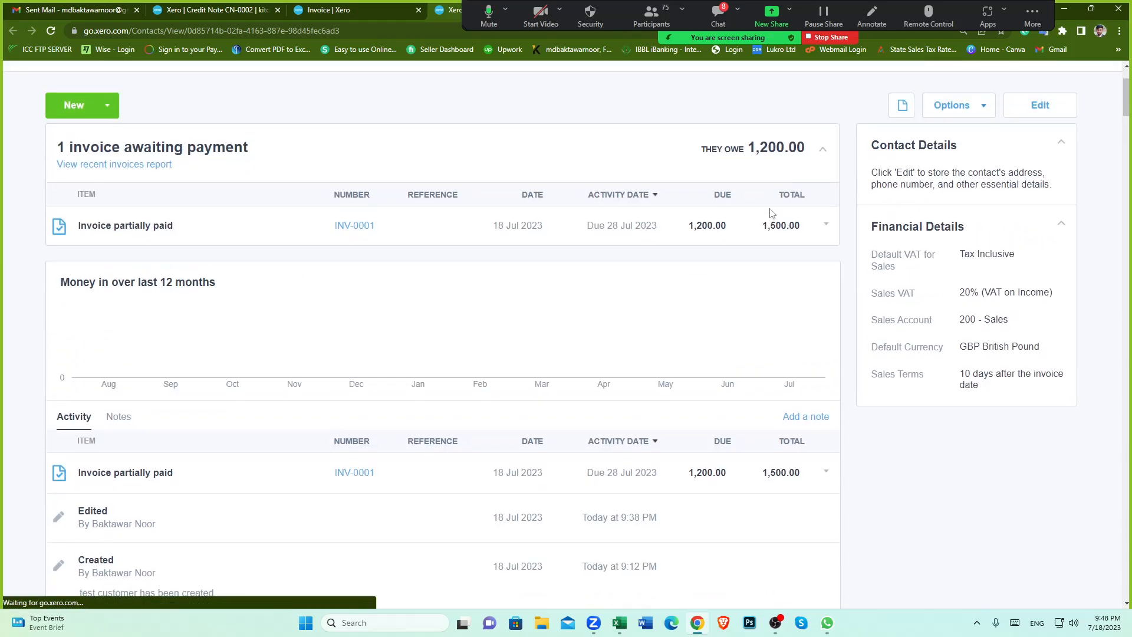
{"action": "double_click", "coordinate": [766, 225]}
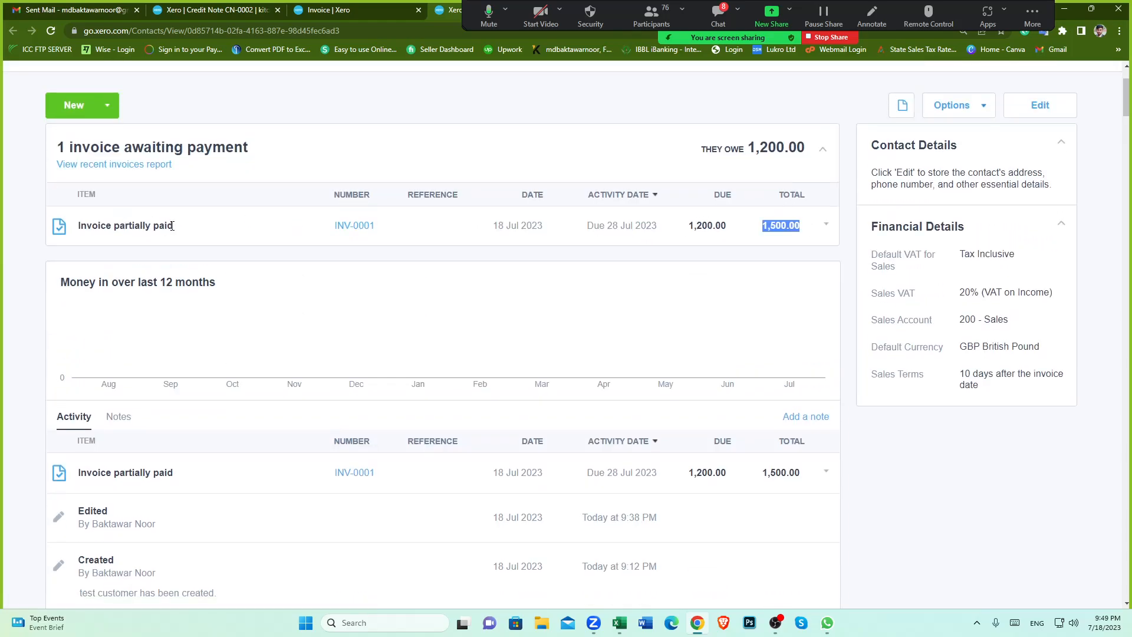
{"action": "left_click", "coordinate": [343, 228]}
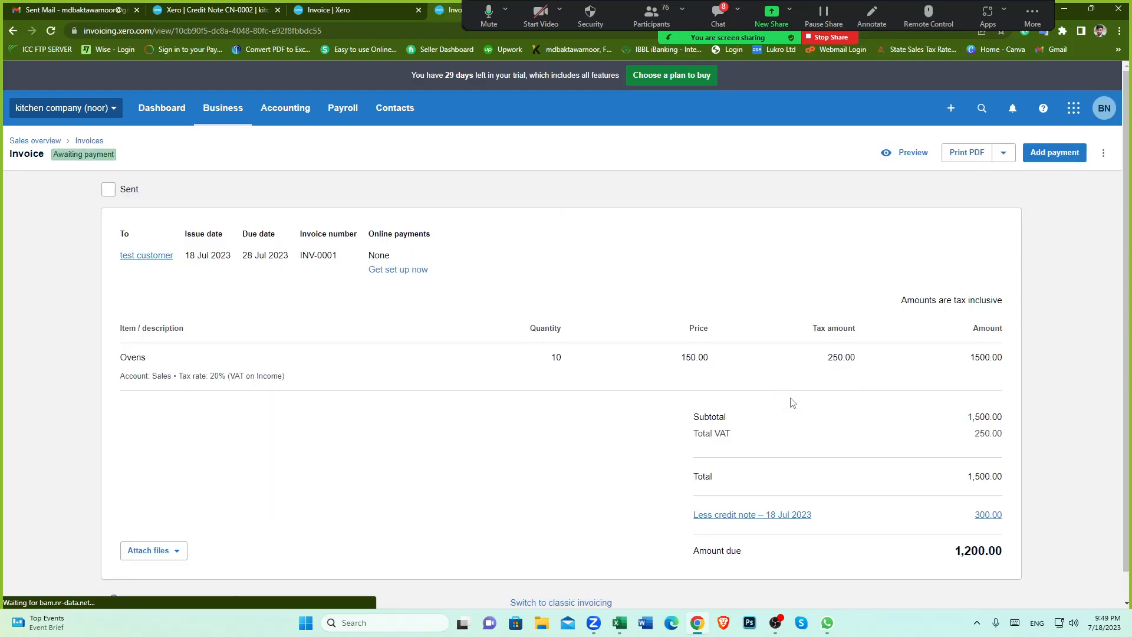
{"action": "scroll", "coordinate": [791, 403], "scroll_direction": "down", "scroll_amount": 1}
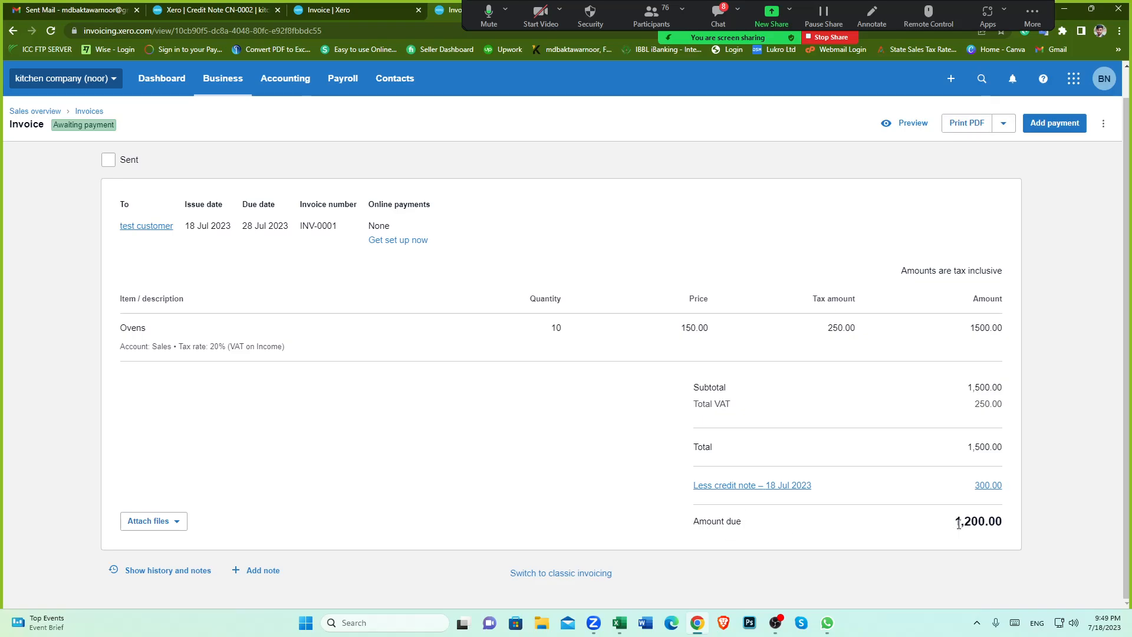
{"action": "left_click_drag", "start_coordinate": [955, 522], "coordinate": [1023, 527]}
Step: Record a payment for the remaining balance of INV-0001 into account 980 Owner A Drawings
{"action": "left_click", "coordinate": [627, 459]}
{"action": "left_click", "coordinate": [1053, 124]}
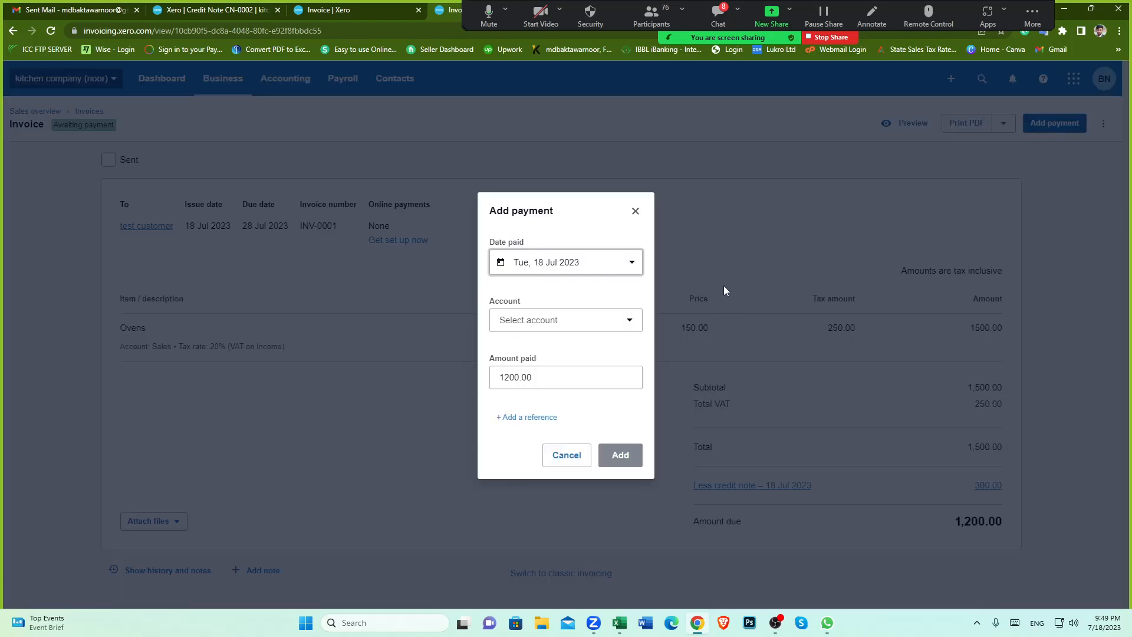
{"action": "left_click", "coordinate": [628, 322]}
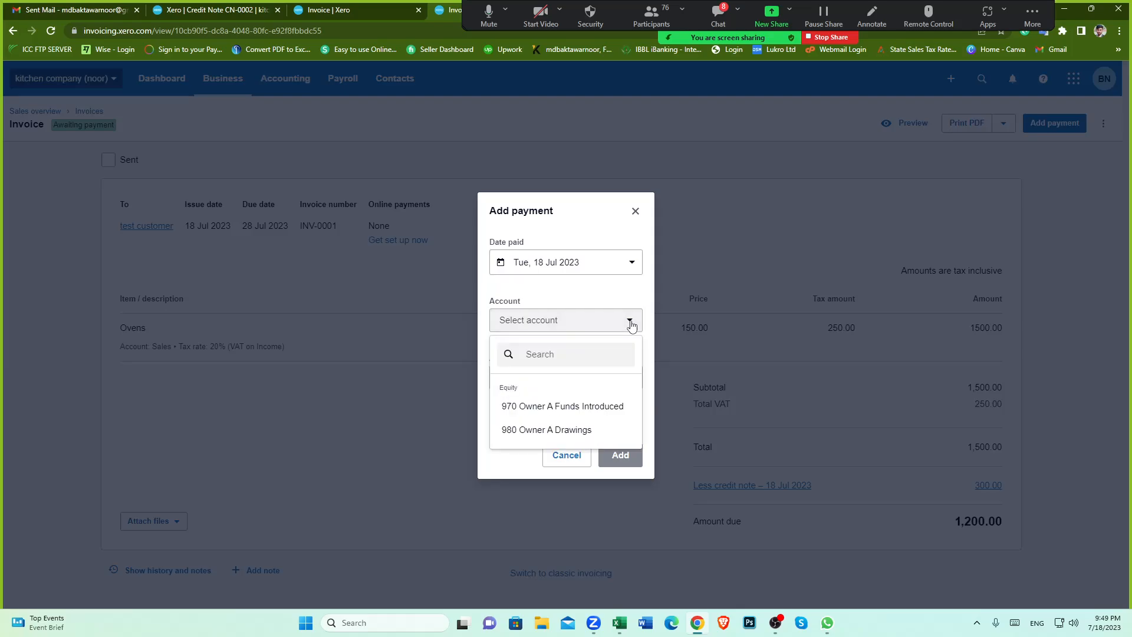
{"action": "left_click", "coordinate": [575, 431]}
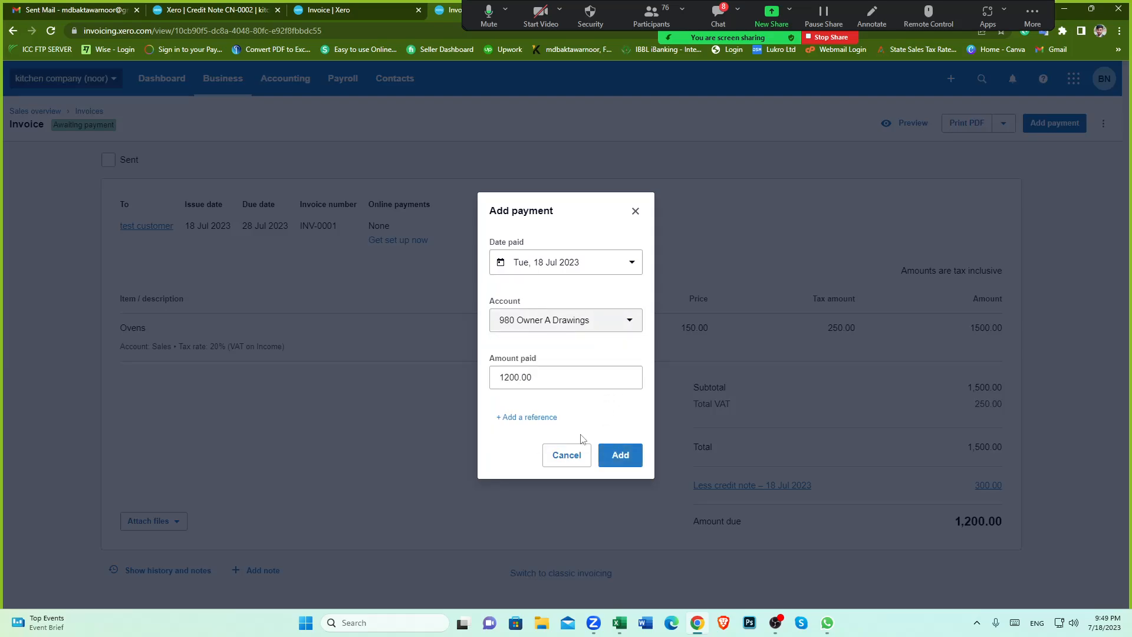
{"action": "left_click", "coordinate": [629, 456]}
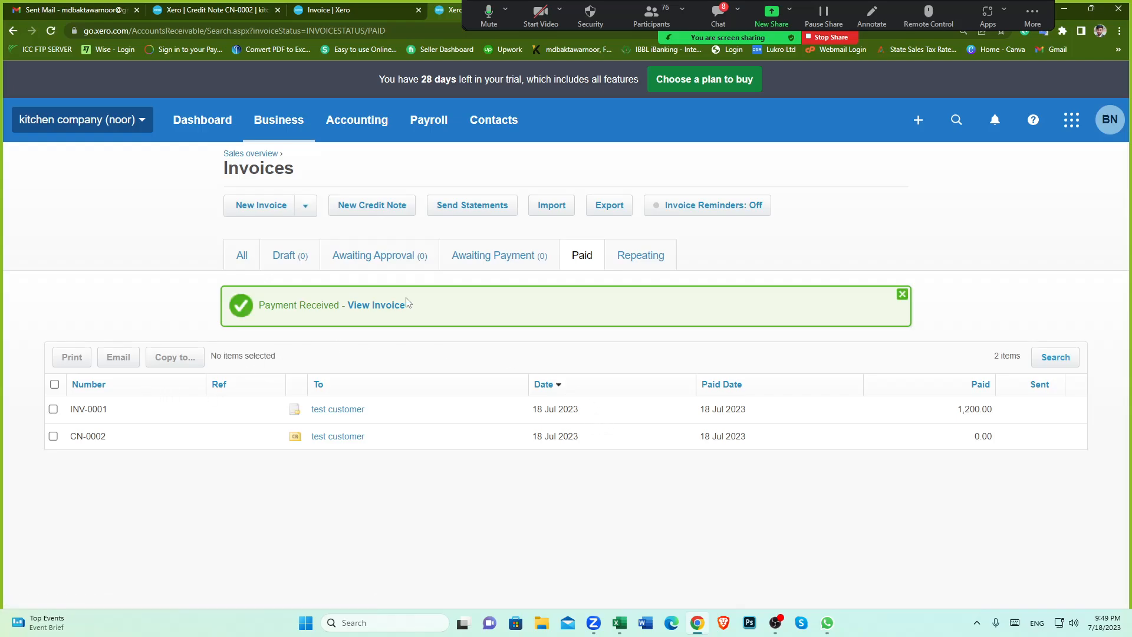
Step: Review the test customer's activity history for the quote, paid invoice and credit note, closing unneeded browser tabs
{"action": "left_click", "coordinate": [362, 12]}
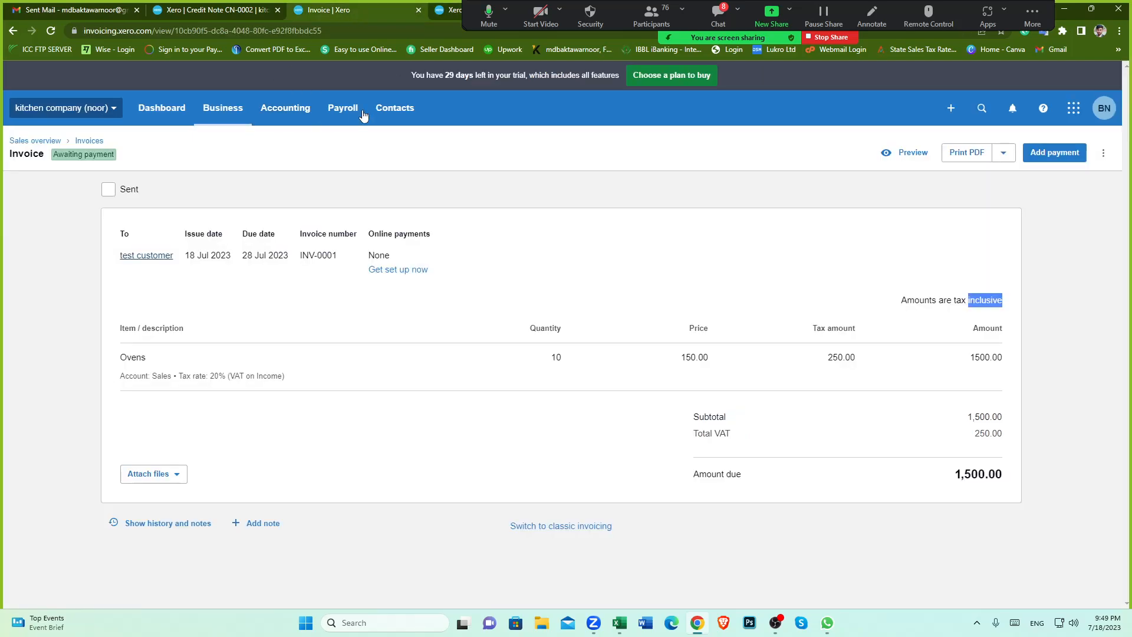
{"action": "left_click", "coordinate": [158, 259]}
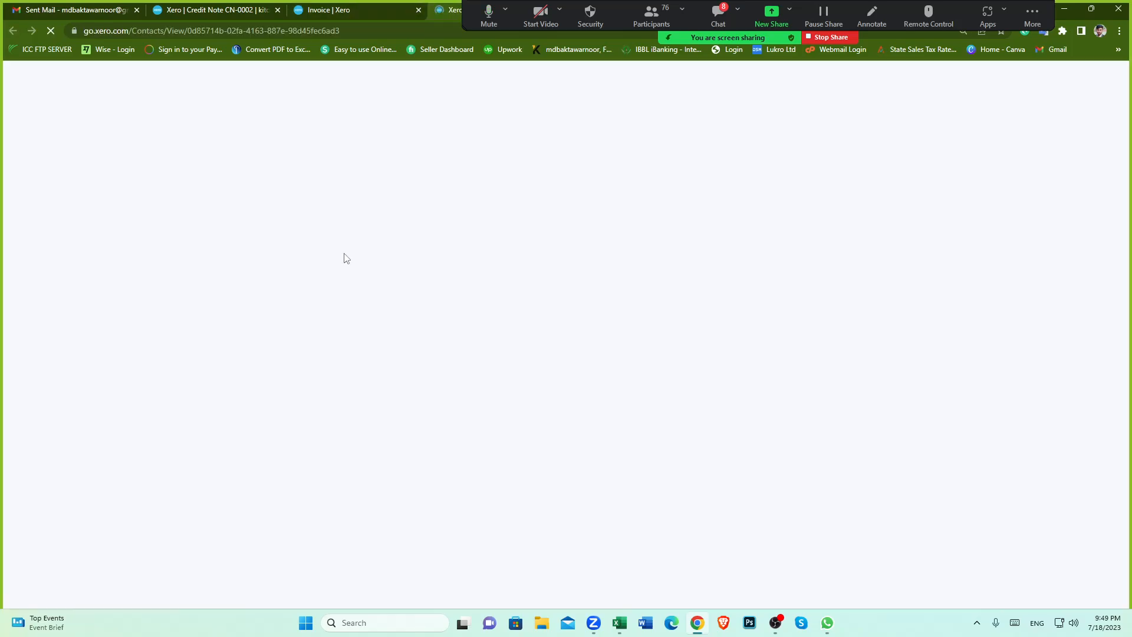
{"action": "left_click", "coordinate": [278, 10]}
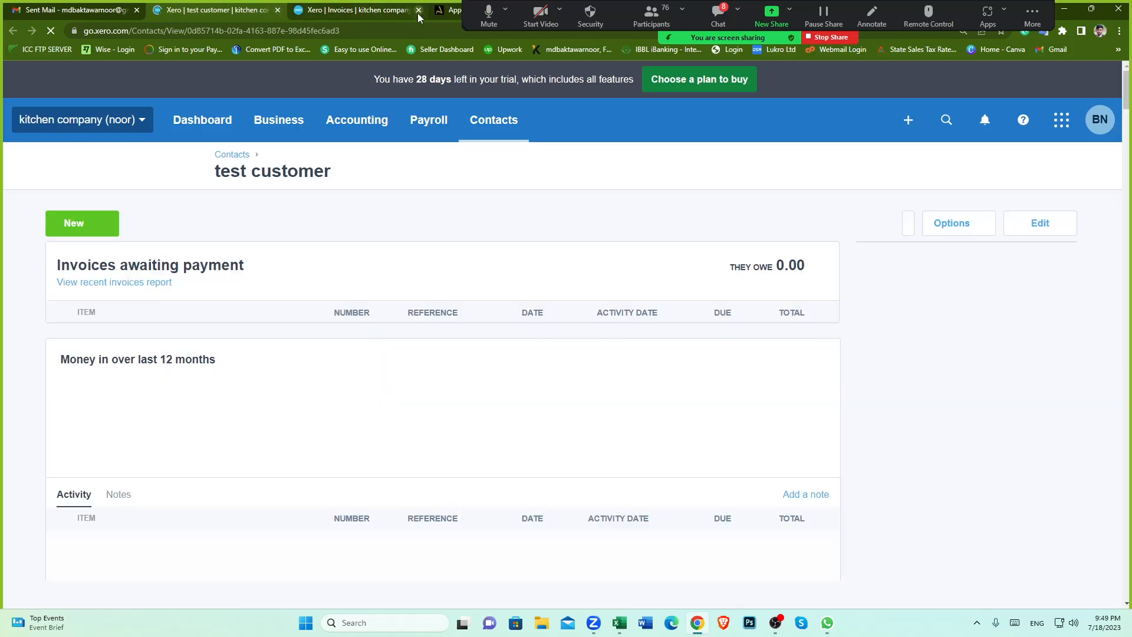
{"action": "left_click", "coordinate": [419, 10]}
{"action": "scroll", "coordinate": [590, 330], "scroll_direction": "down", "scroll_amount": 5}
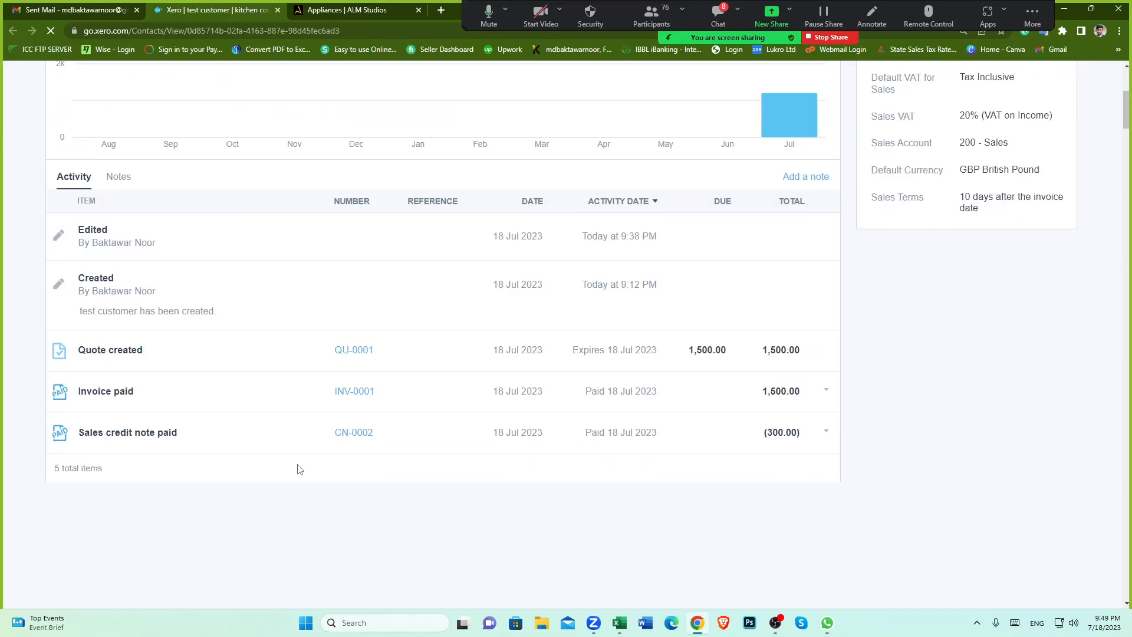
{"action": "double_click", "coordinate": [115, 392]}
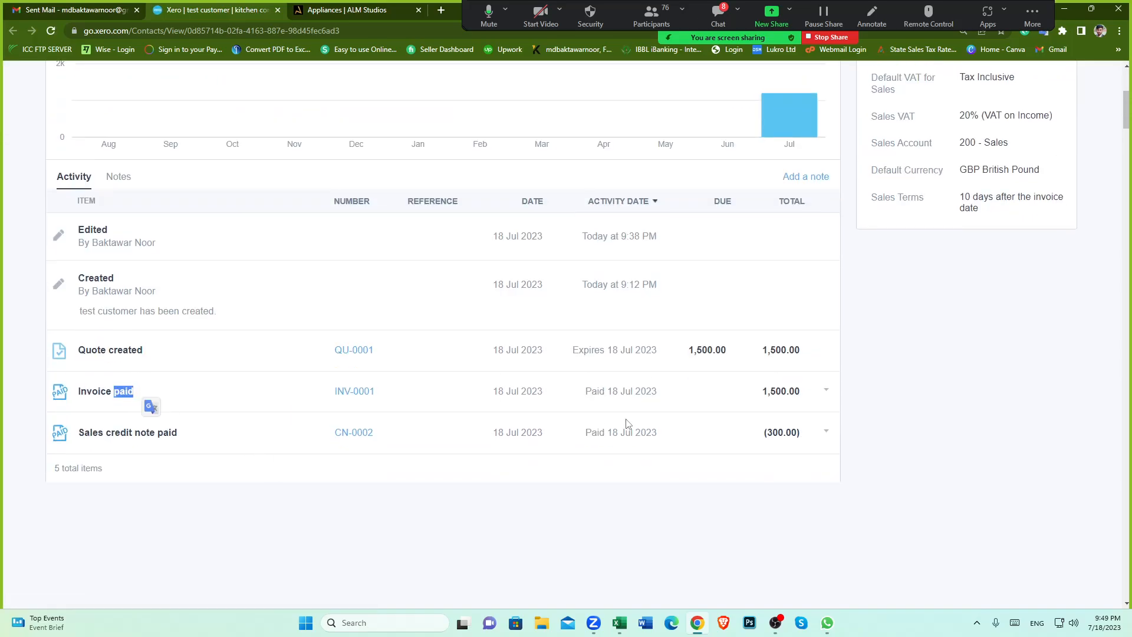
{"action": "left_click", "coordinate": [470, 561]}
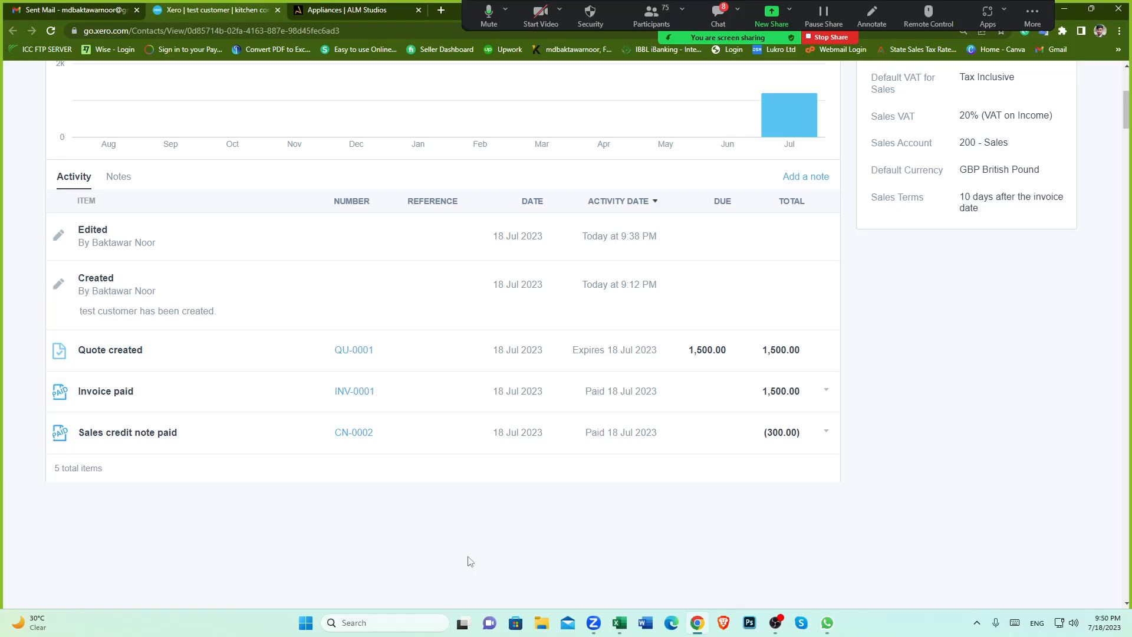
{"action": "left_click", "coordinate": [137, 10]}
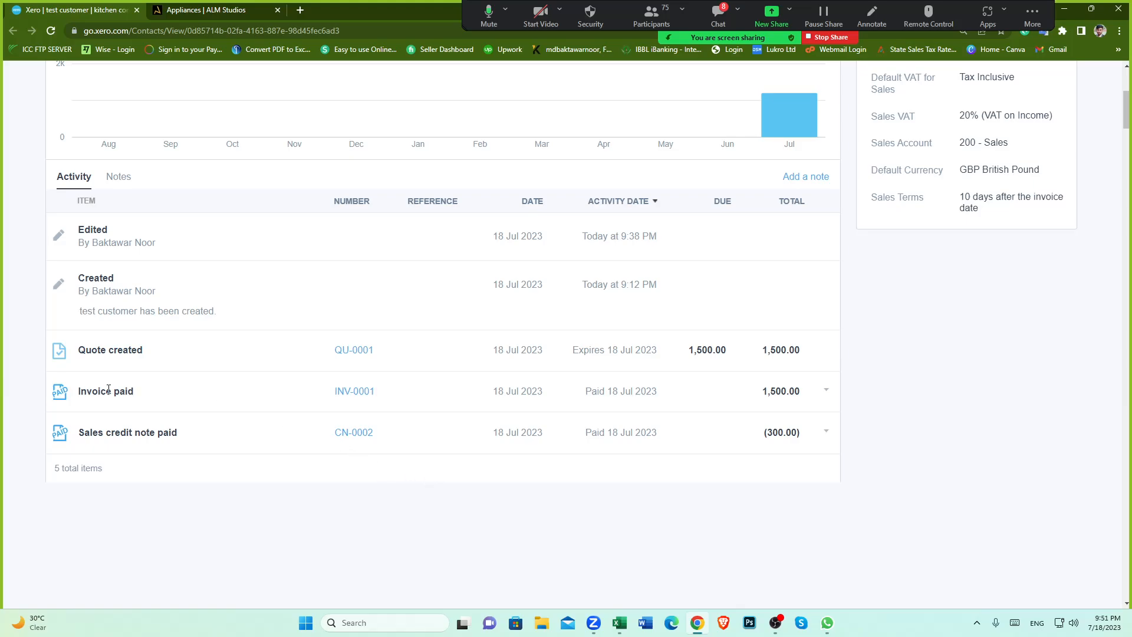
{"action": "left_click_drag", "start_coordinate": [79, 392], "coordinate": [150, 399]}
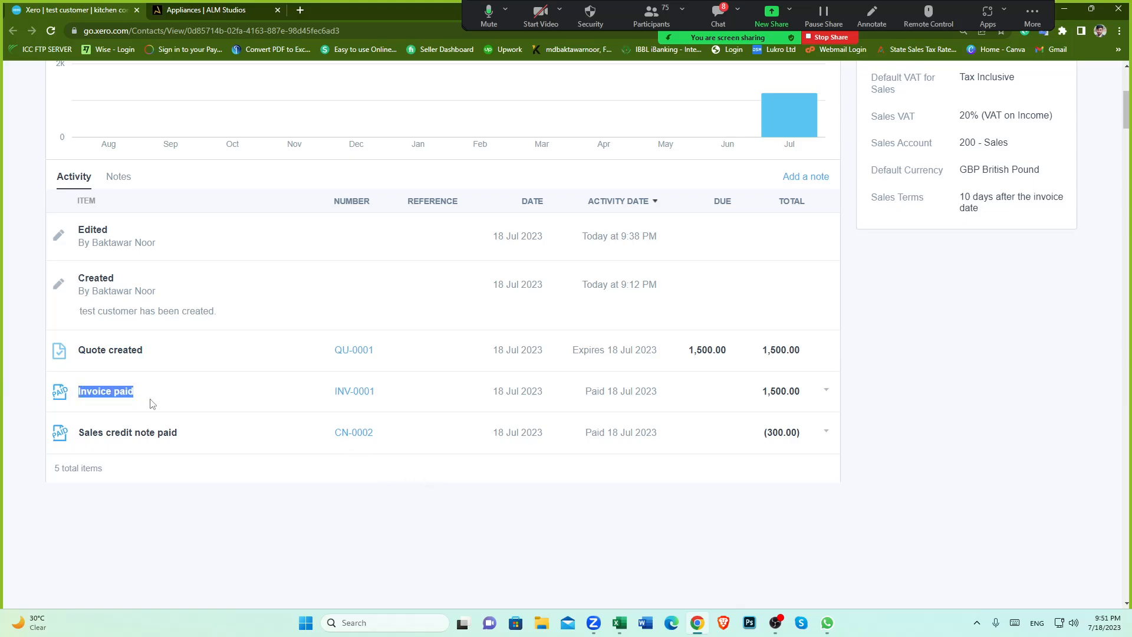
{"action": "left_click", "coordinate": [300, 509]}
{"action": "scroll", "coordinate": [456, 443], "scroll_direction": "up", "scroll_amount": 4}
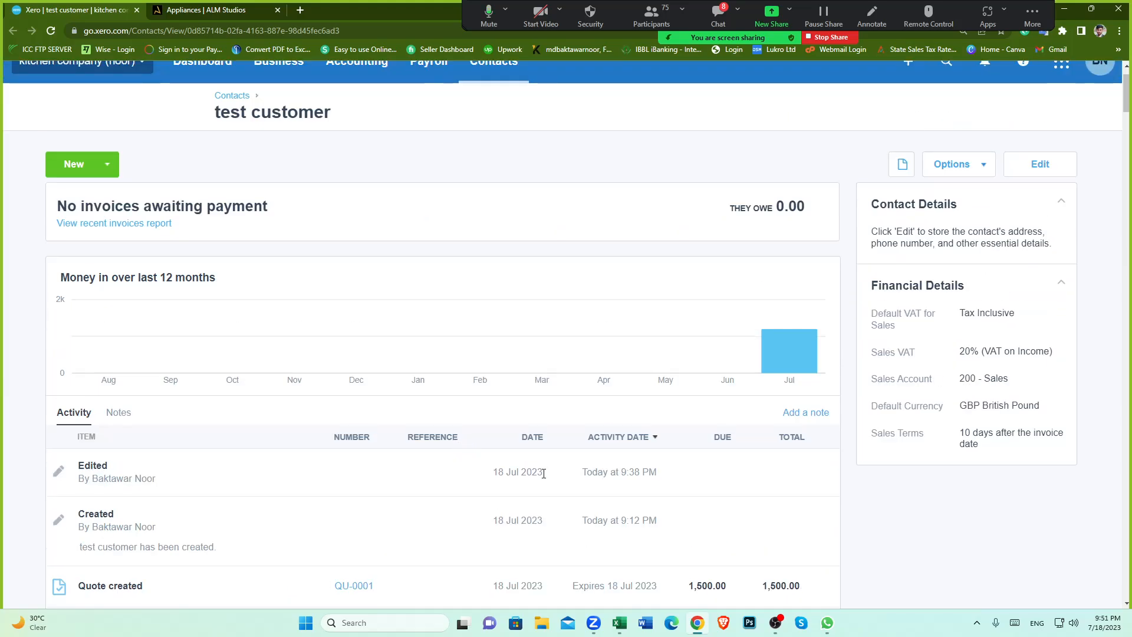
Step: Create and approve a new sales credit note for the test customer with one 003: Ovens line
{"action": "left_click", "coordinate": [104, 168]}
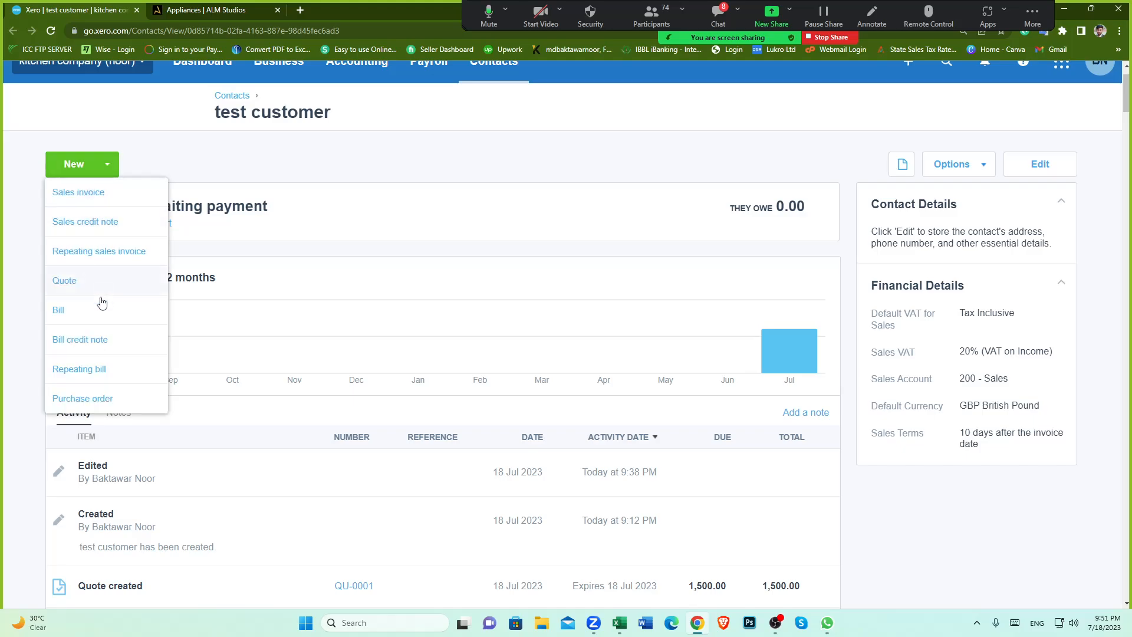
{"action": "left_click", "coordinate": [81, 228]}
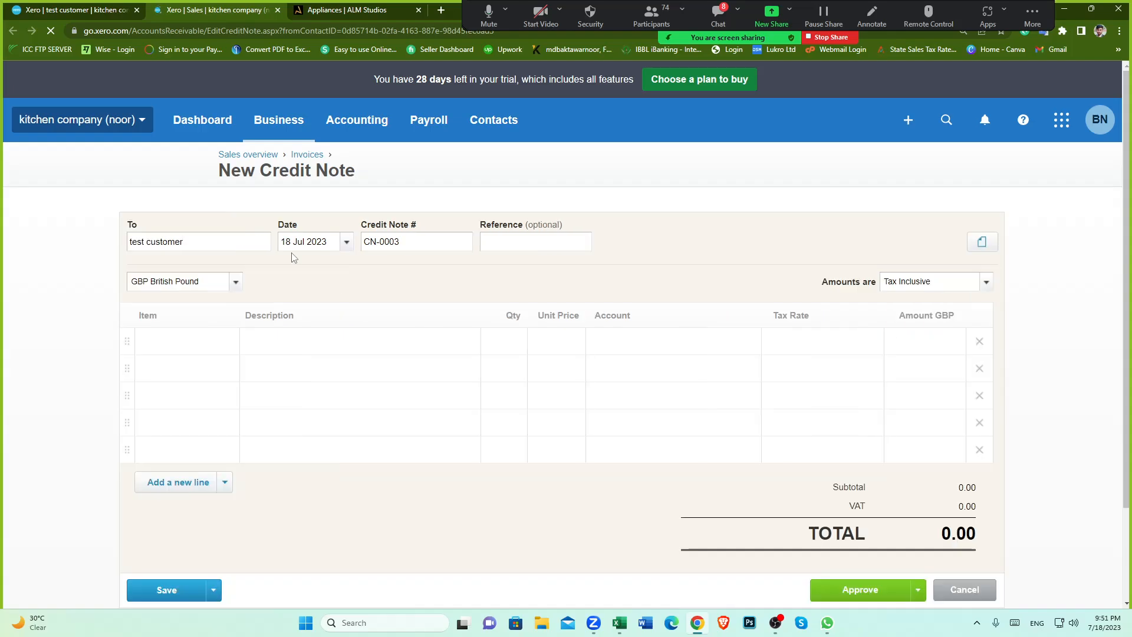
{"action": "left_click", "coordinate": [219, 350]}
{"action": "left_click", "coordinate": [174, 463]}
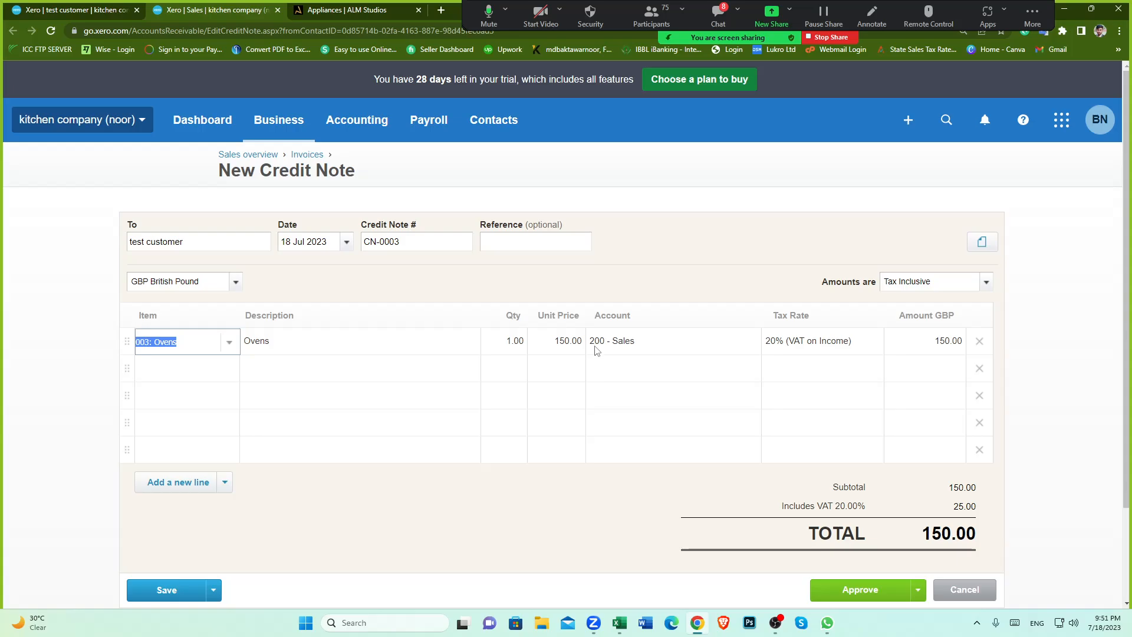
{"action": "left_click", "coordinate": [547, 531]}
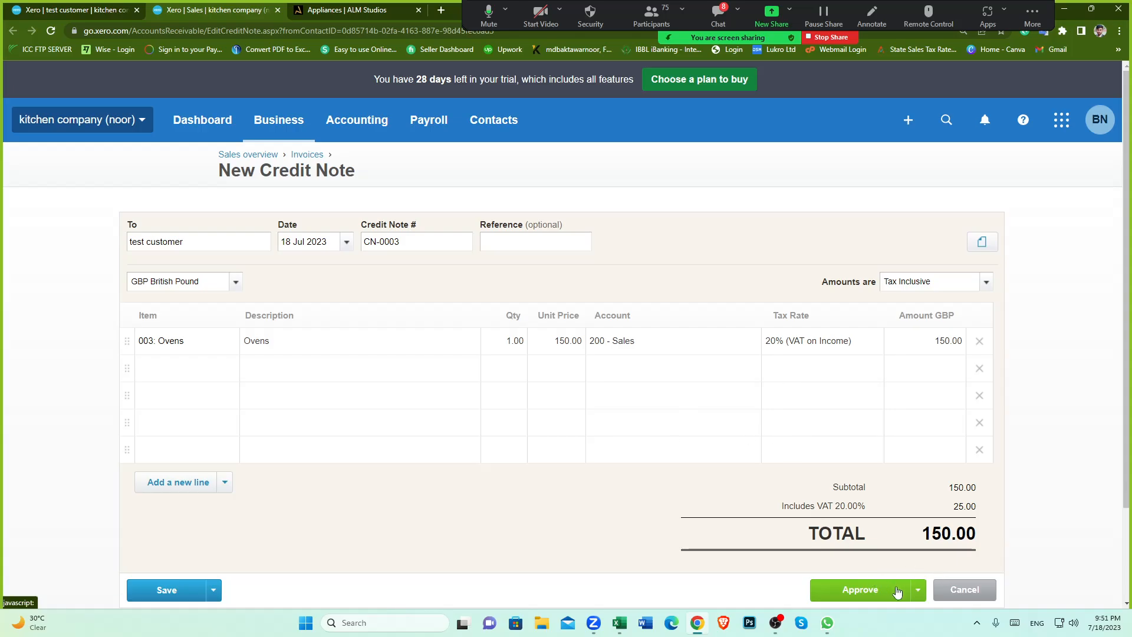
{"action": "left_click", "coordinate": [852, 595]}
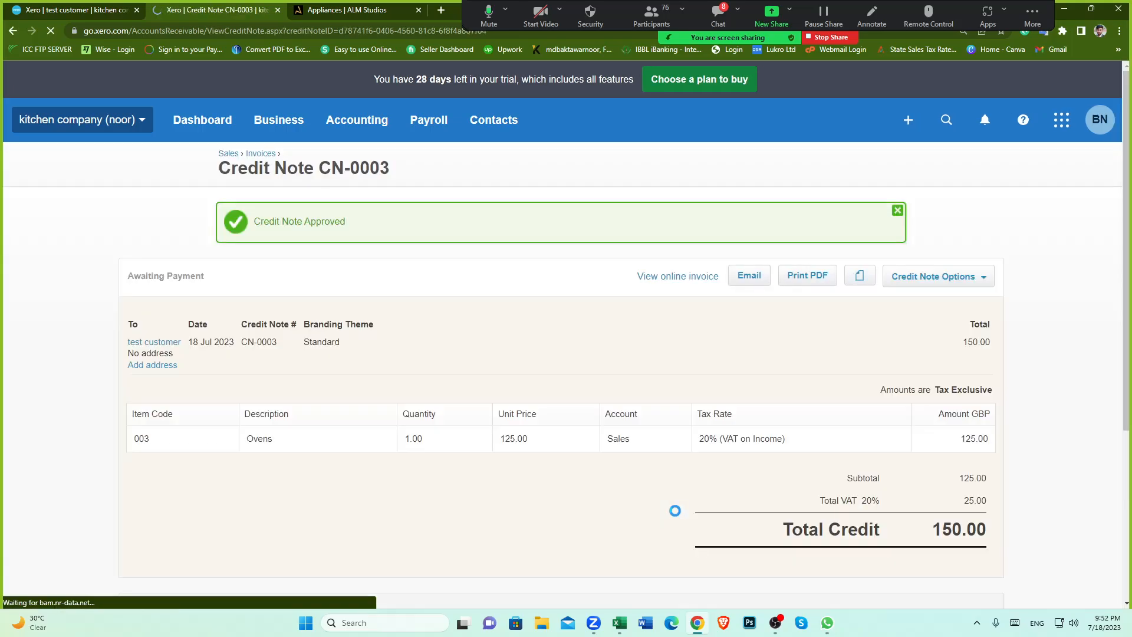
Step: Record a cash refund of 150.00 for credit note CN-0003, dated 20 Jul 2023, from a chosen paid-from account
{"action": "scroll", "coordinate": [484, 461], "scroll_direction": "down", "scroll_amount": 5}
{"action": "scroll", "coordinate": [456, 454], "scroll_direction": "up", "scroll_amount": 5}
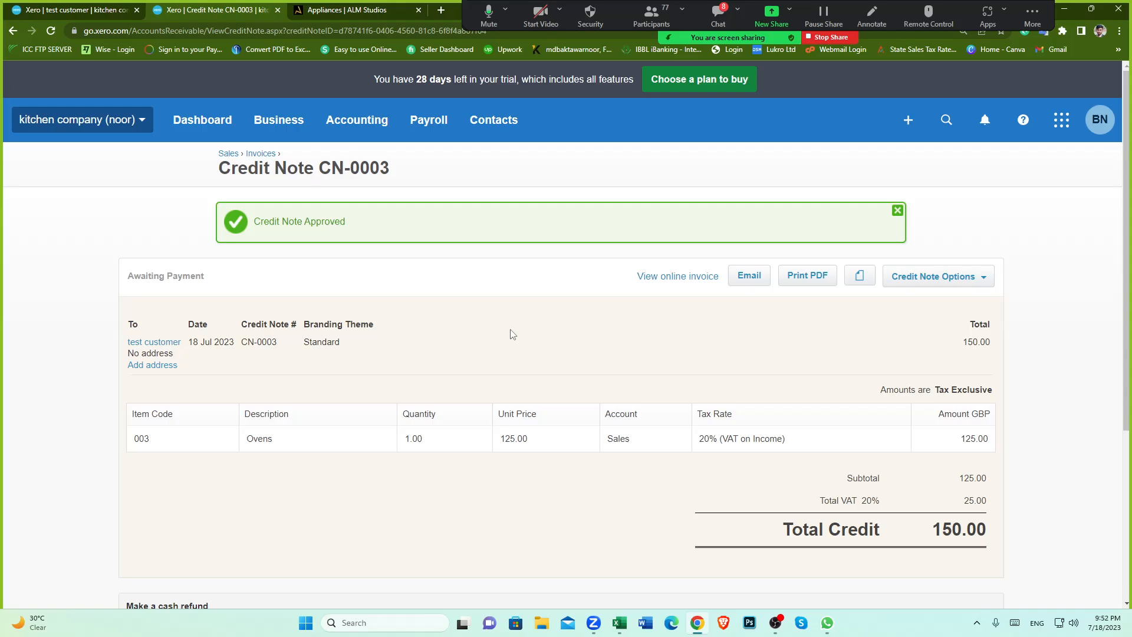
{"action": "scroll", "coordinate": [490, 276], "scroll_direction": "down", "scroll_amount": 2}
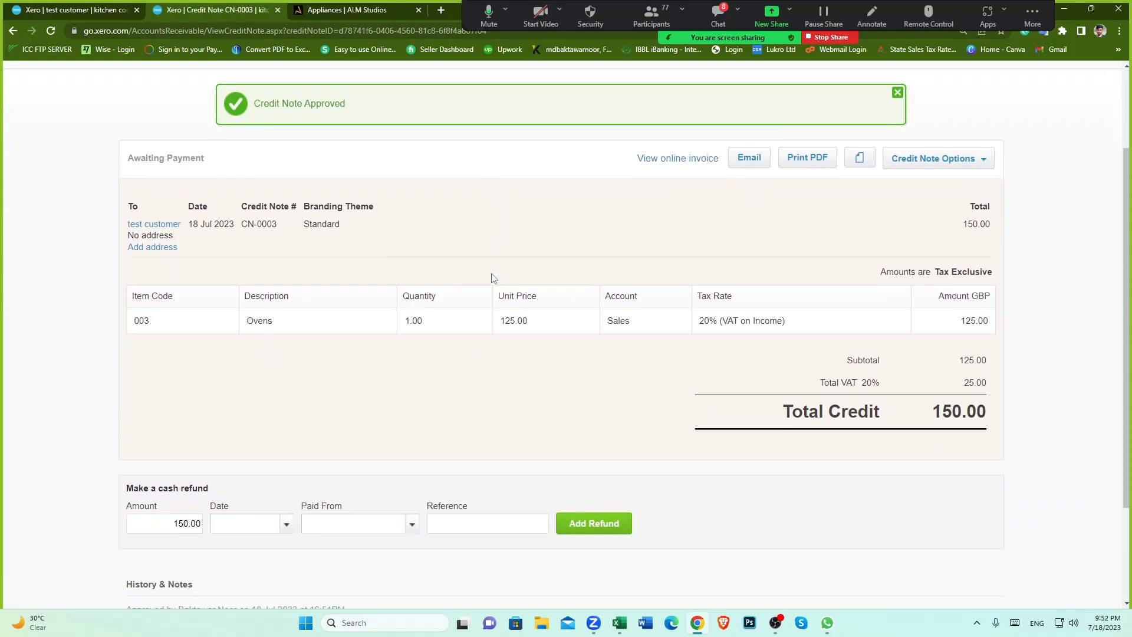
{"action": "scroll", "coordinate": [492, 277], "scroll_direction": "up", "scroll_amount": 2}
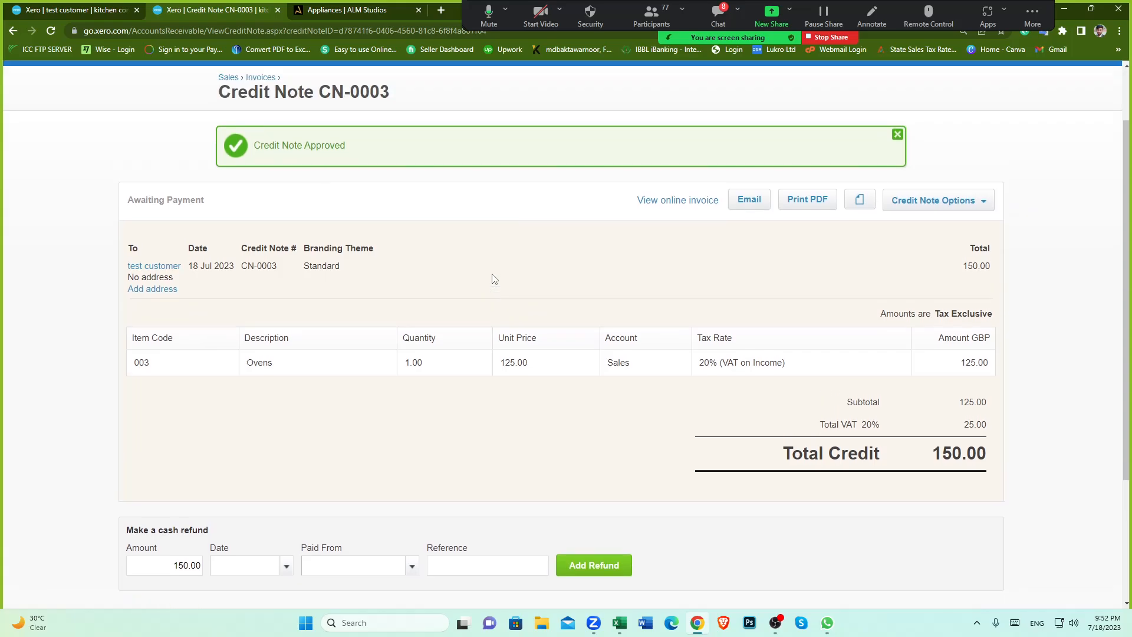
{"action": "scroll", "coordinate": [451, 291], "scroll_direction": "down", "scroll_amount": 4}
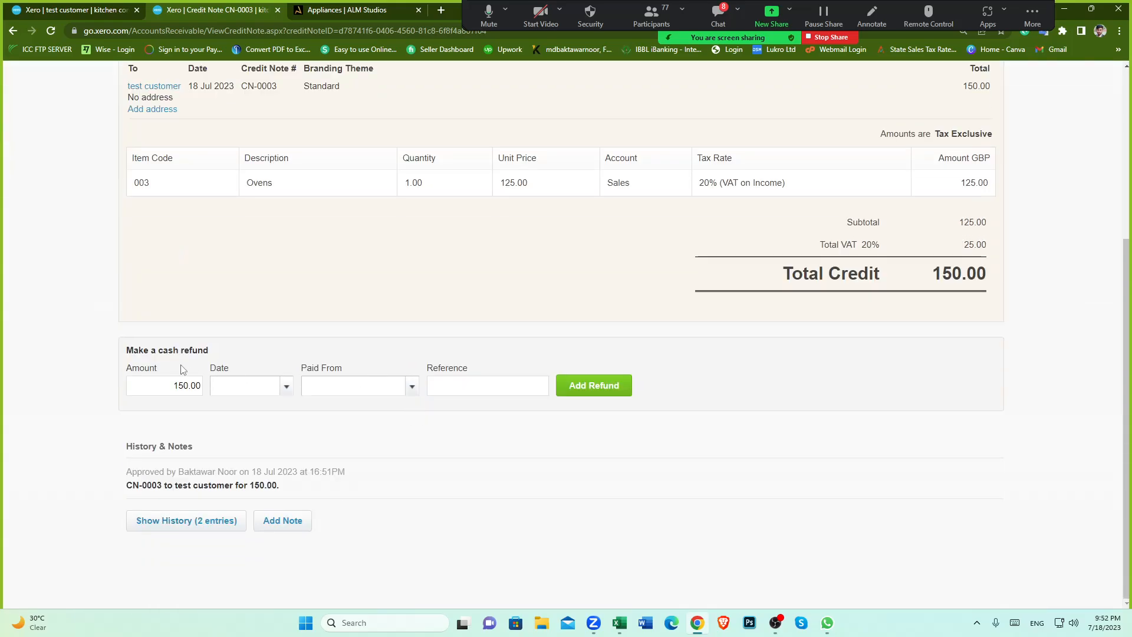
{"action": "left_click_drag", "start_coordinate": [131, 352], "coordinate": [296, 332]}
{"action": "left_click", "coordinate": [296, 331]}
{"action": "left_click", "coordinate": [287, 390]}
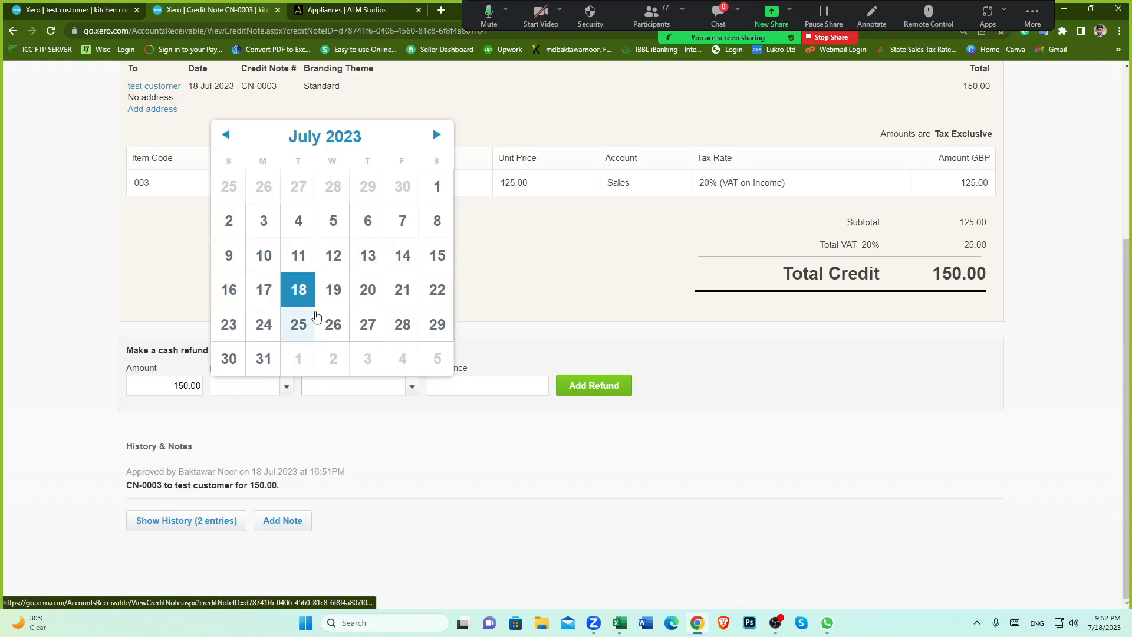
{"action": "left_click", "coordinate": [369, 292]}
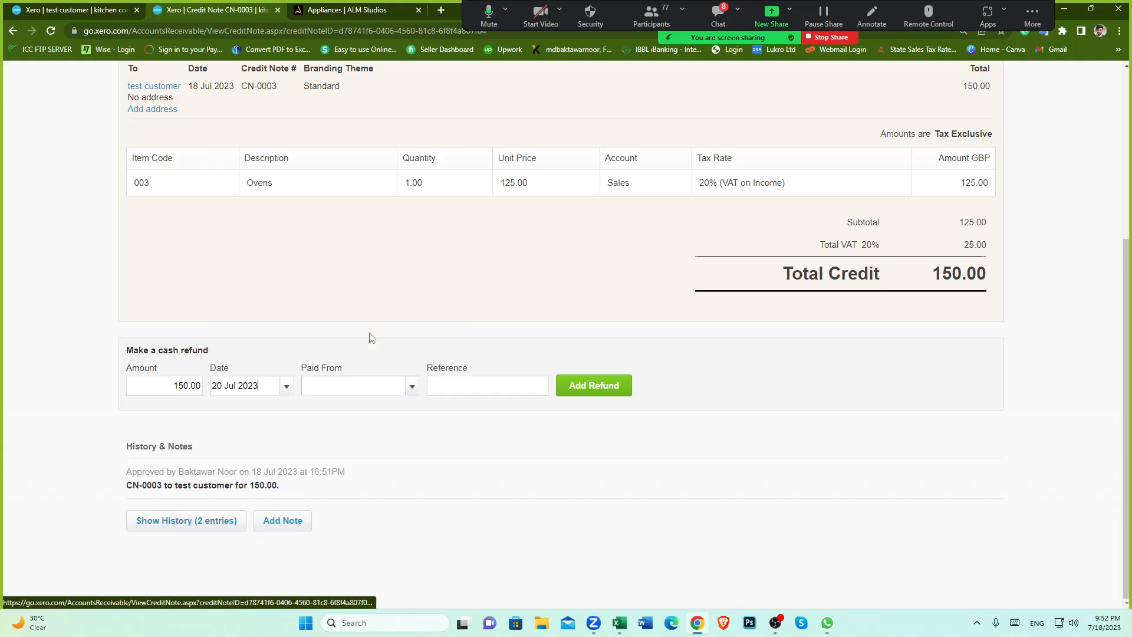
{"action": "left_click", "coordinate": [412, 388]}
{"action": "left_click", "coordinate": [369, 443]}
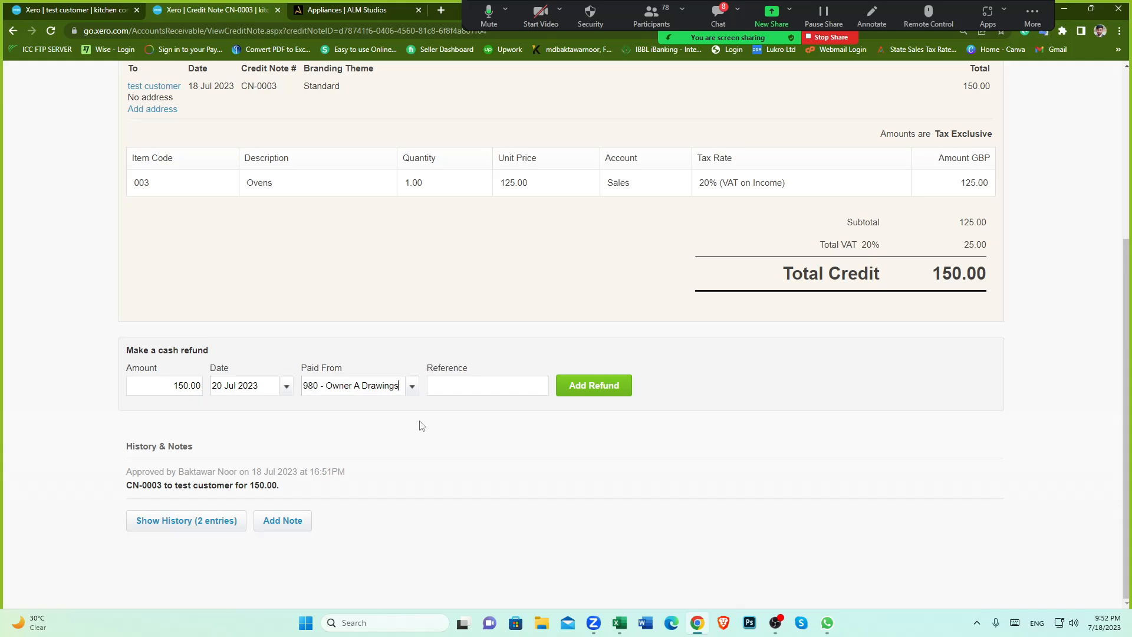
{"action": "left_click", "coordinate": [601, 391]}
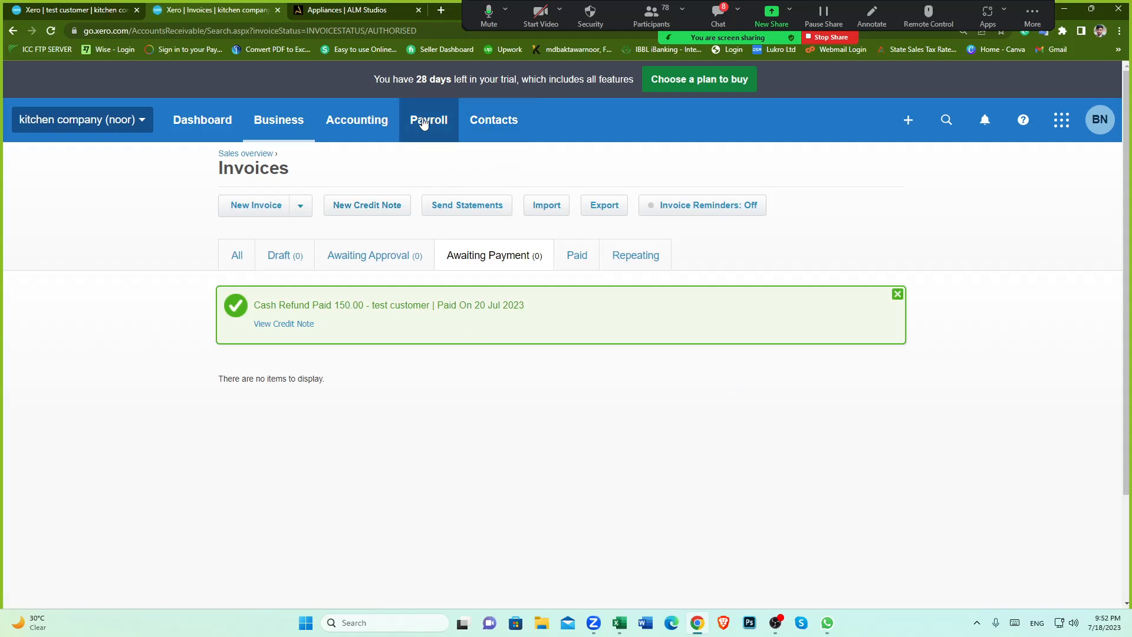
Step: Open the test customer's contact record and review its updated activity list
{"action": "left_click", "coordinate": [495, 131]}
{"action": "left_click", "coordinate": [506, 170]}
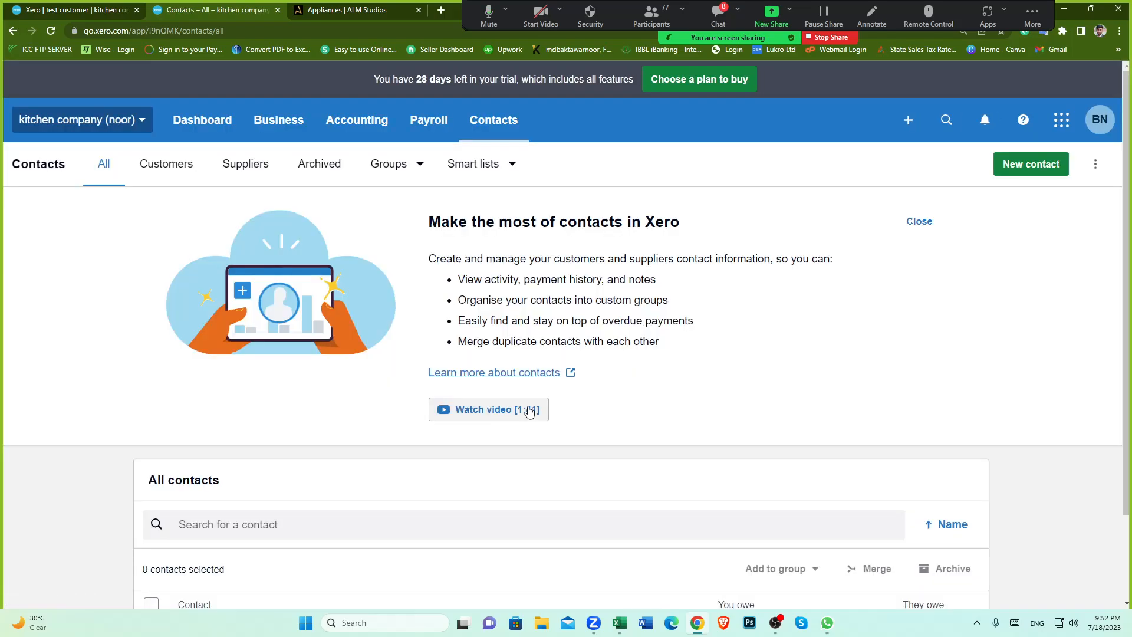
{"action": "scroll", "coordinate": [528, 411], "scroll_direction": "down", "scroll_amount": 2}
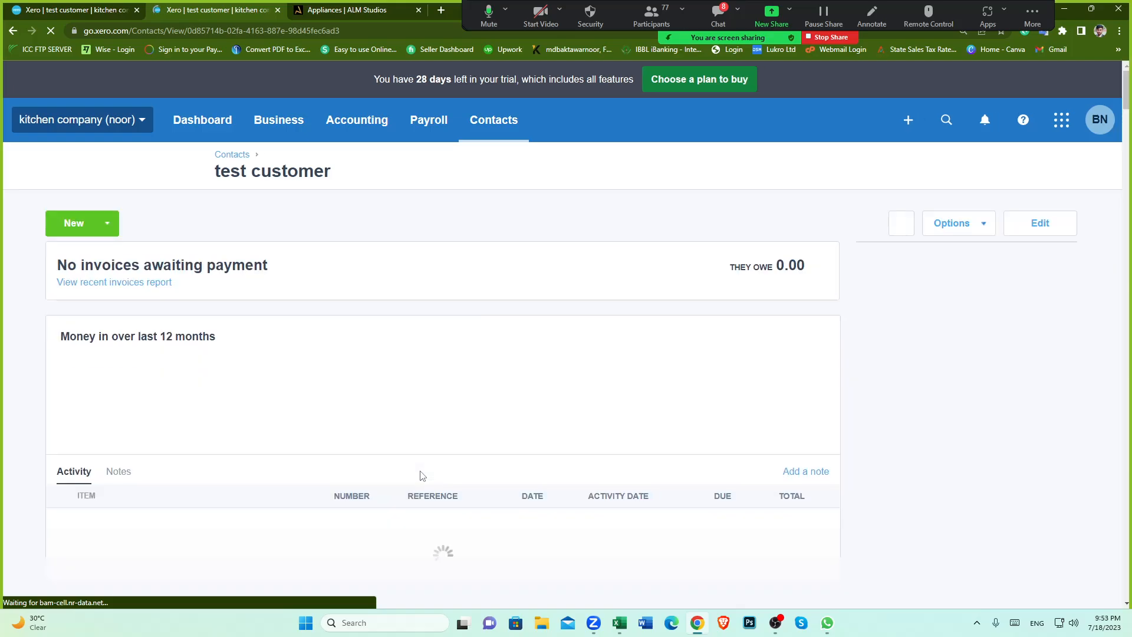
{"action": "scroll", "coordinate": [413, 471], "scroll_direction": "down", "scroll_amount": 2}
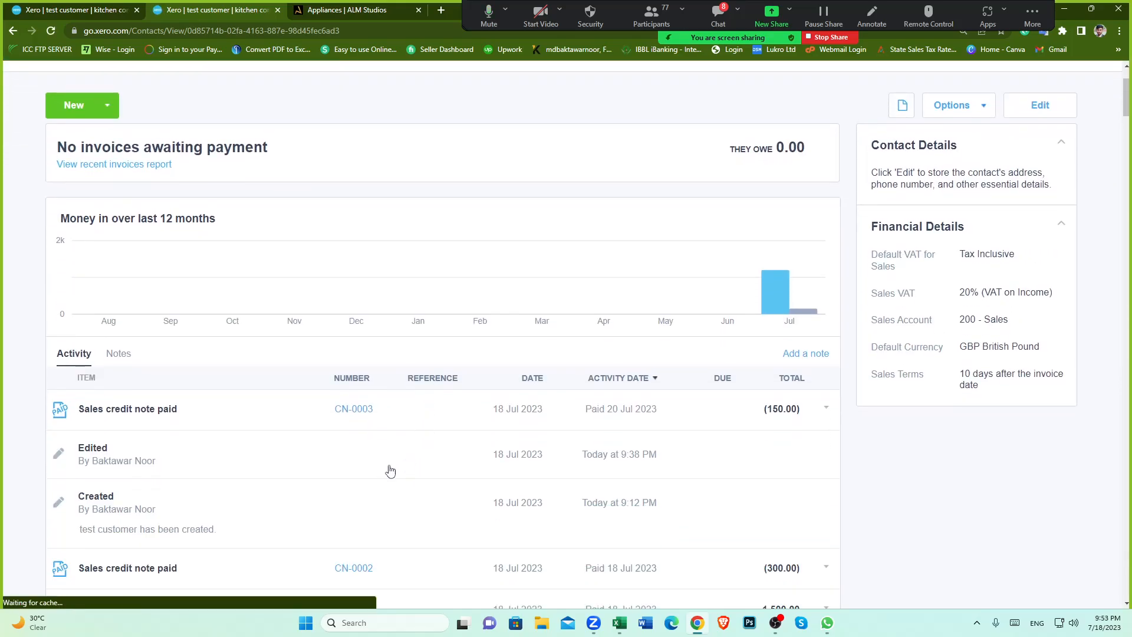
{"action": "scroll", "coordinate": [248, 523], "scroll_direction": "down", "scroll_amount": 3}
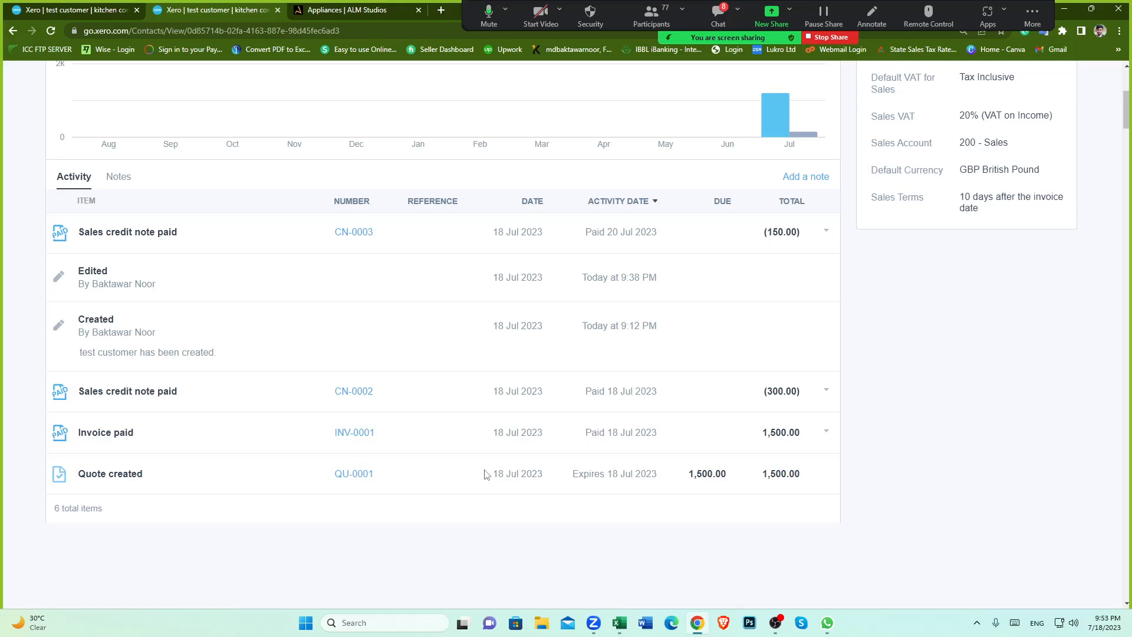
{"action": "scroll", "coordinate": [485, 472], "scroll_direction": "up", "scroll_amount": 3}
{"action": "left_click", "coordinate": [108, 106]}
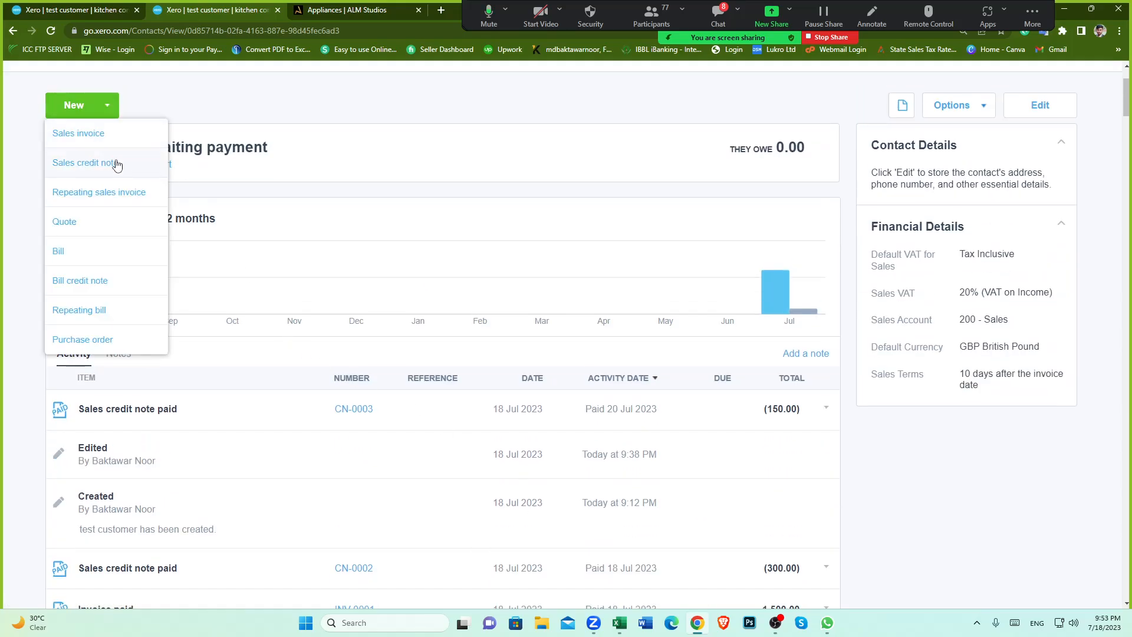
{"action": "left_click", "coordinate": [371, 188]}
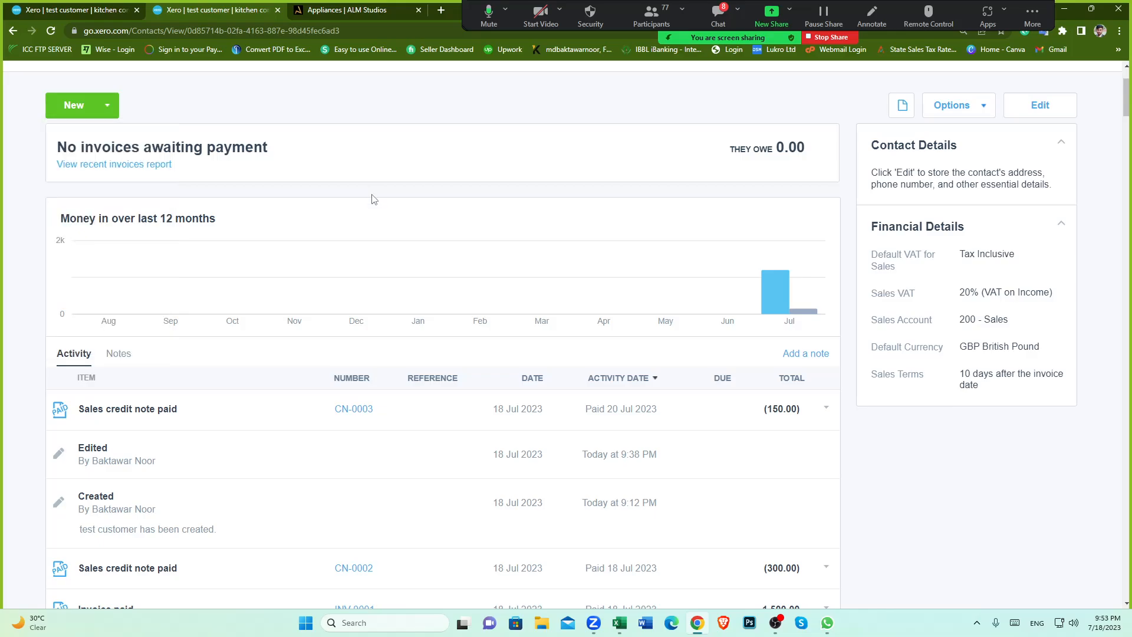
{"action": "scroll", "coordinate": [410, 324], "scroll_direction": "down", "scroll_amount": 2}
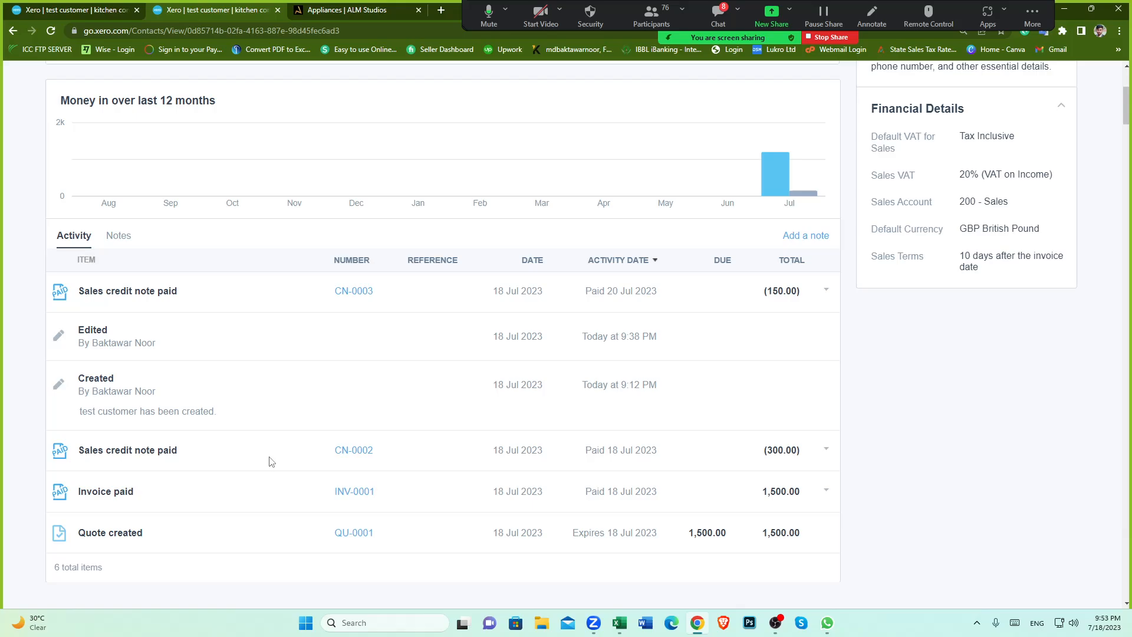
{"action": "scroll", "coordinate": [270, 461], "scroll_direction": "up", "scroll_amount": 4}
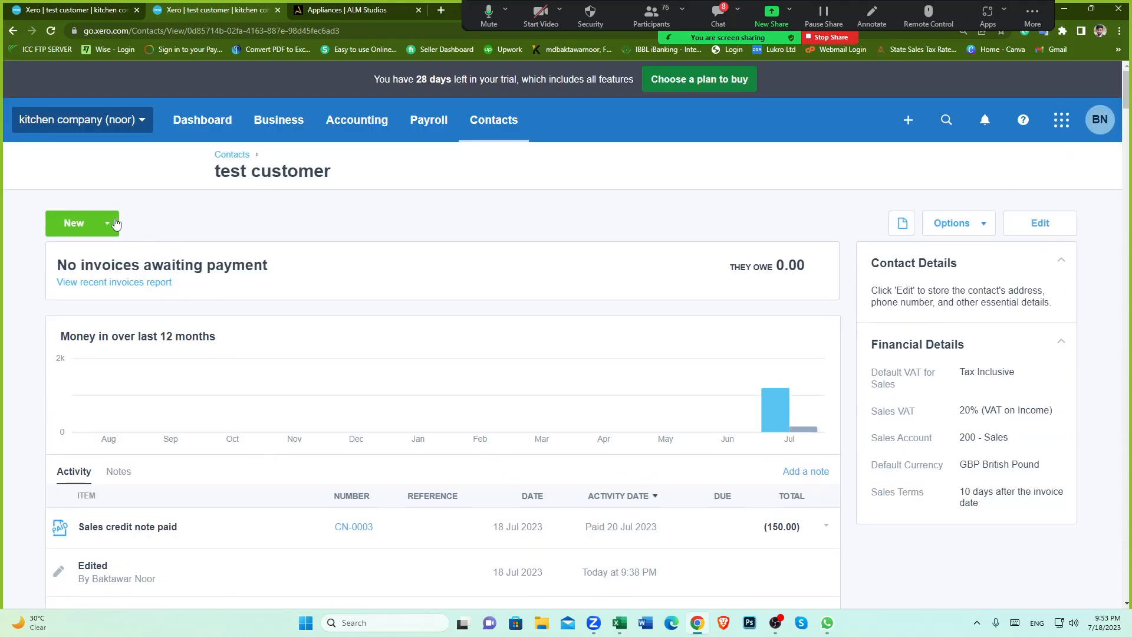
Step: Start a new repeating sales invoice for the test customer and dismiss the online payments tip
{"action": "left_click", "coordinate": [115, 223]}
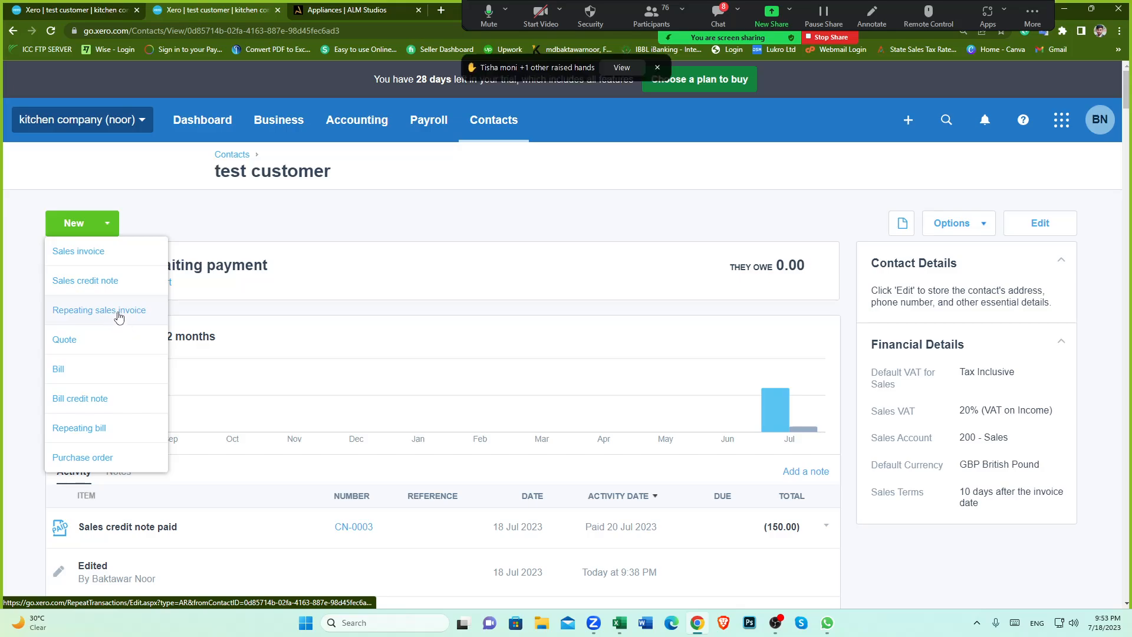
{"action": "left_click", "coordinate": [102, 318]}
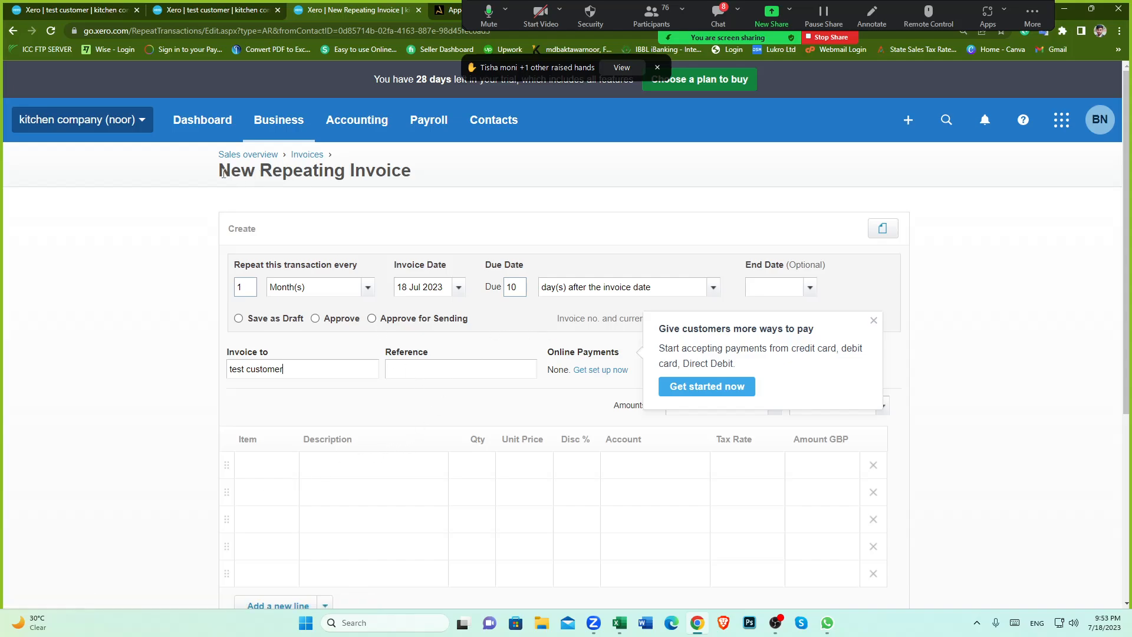
{"action": "left_click_drag", "start_coordinate": [223, 172], "coordinate": [419, 174]}
{"action": "left_click", "coordinate": [488, 215]}
{"action": "scroll", "coordinate": [461, 268], "scroll_direction": "down", "scroll_amount": 1}
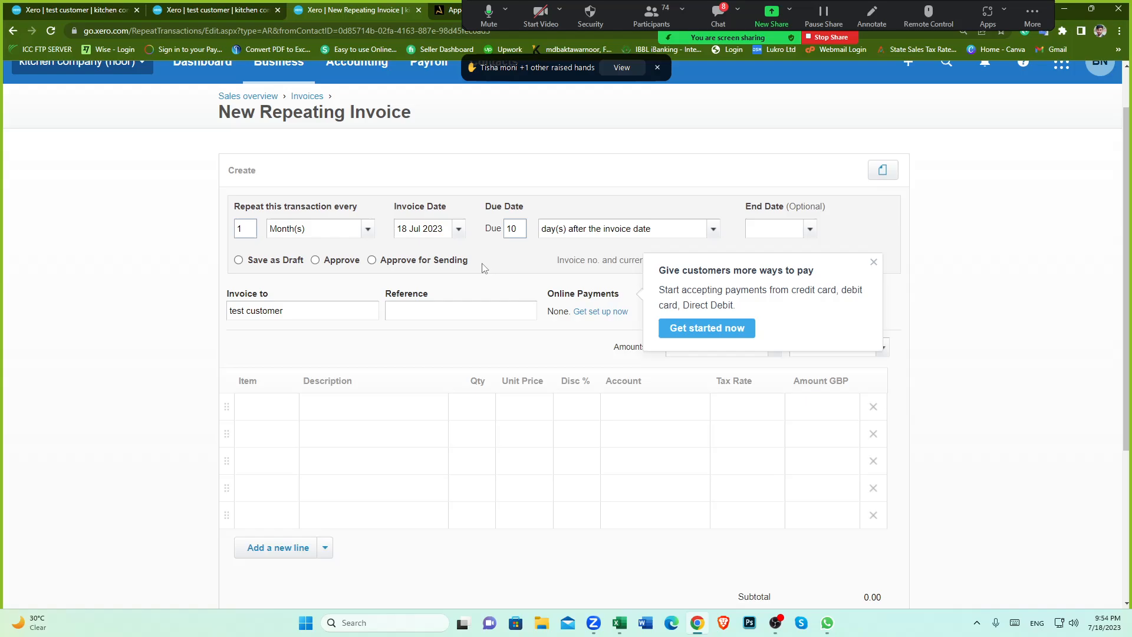
{"action": "scroll", "coordinate": [482, 265], "scroll_direction": "up", "scroll_amount": 1}
{"action": "scroll", "coordinate": [437, 236], "scroll_direction": "down", "scroll_amount": 1}
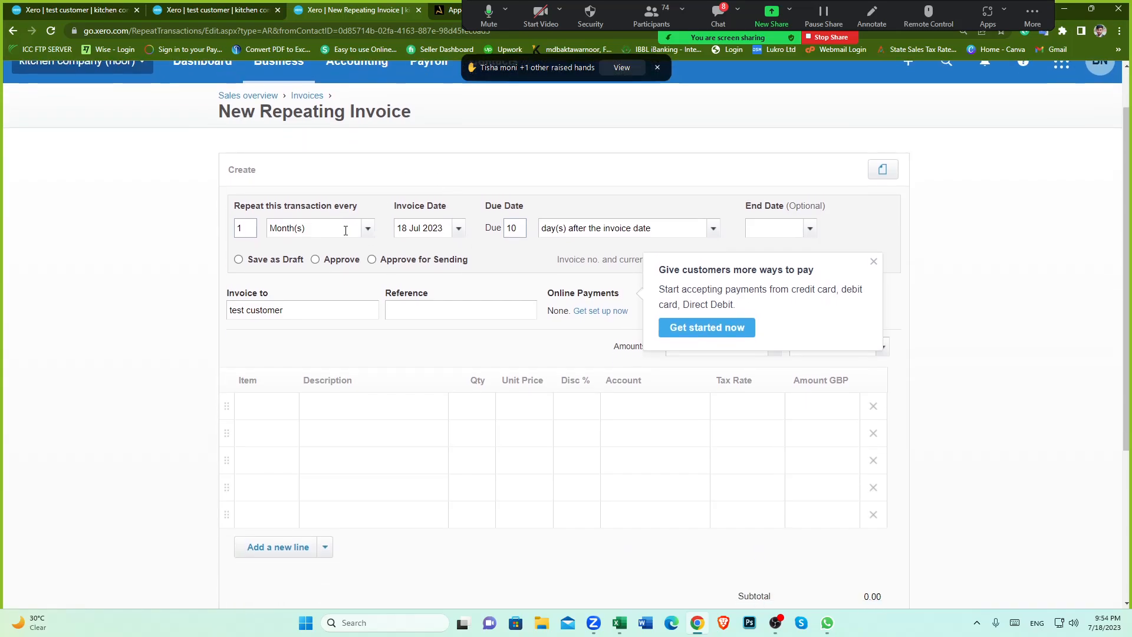
{"action": "scroll", "coordinate": [379, 254], "scroll_direction": "down", "scroll_amount": 1}
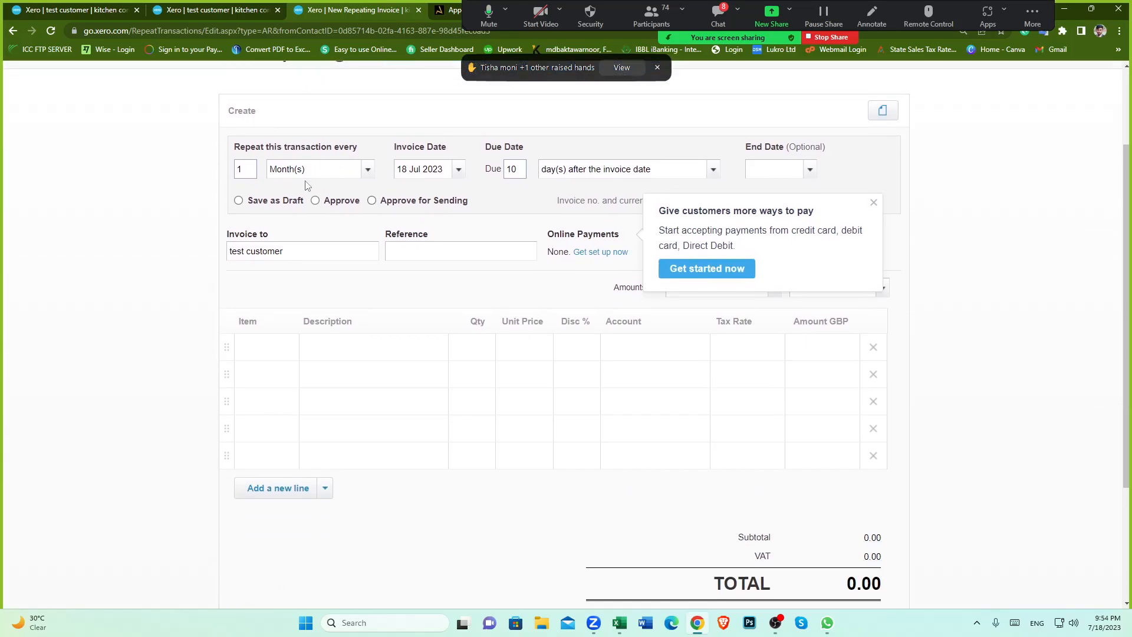
{"action": "left_click", "coordinate": [873, 205]}
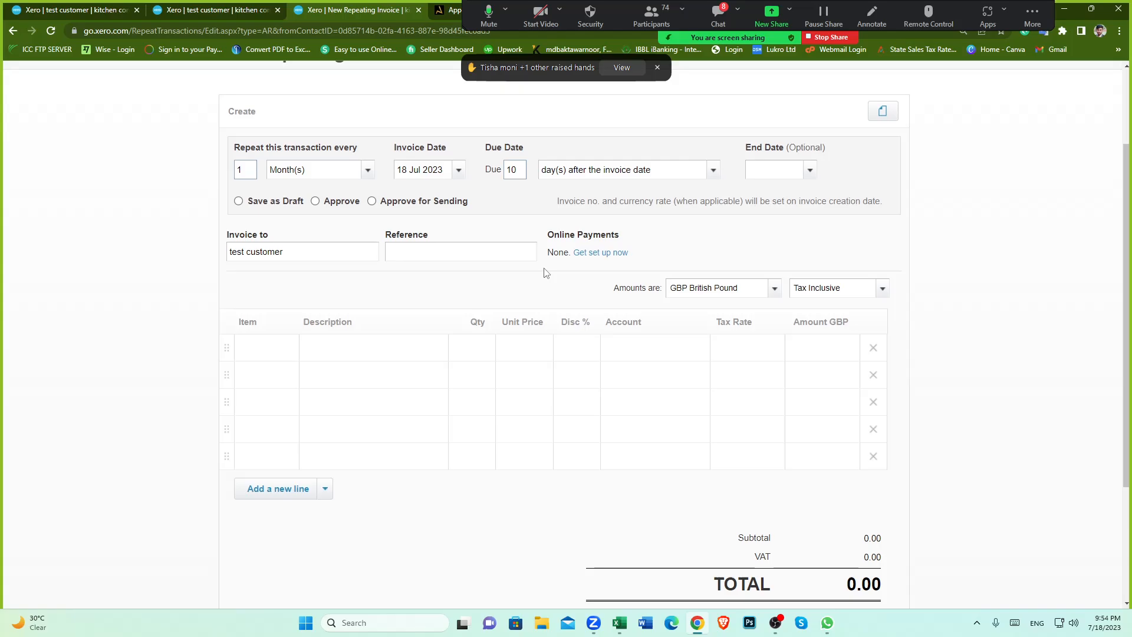
{"action": "scroll", "coordinate": [413, 235], "scroll_direction": "up", "scroll_amount": 2}
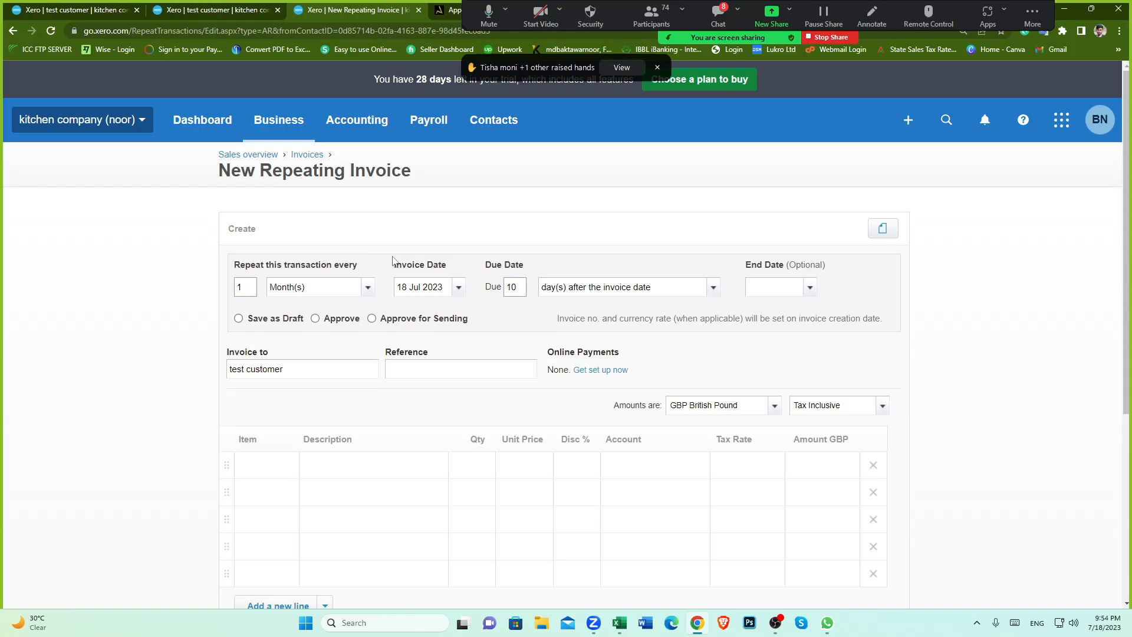
{"action": "left_click_drag", "start_coordinate": [221, 174], "coordinate": [422, 177]}
{"action": "left_click", "coordinate": [425, 180]}
{"action": "scroll", "coordinate": [426, 398], "scroll_direction": "down", "scroll_amount": 1}
{"action": "scroll", "coordinate": [425, 398], "scroll_direction": "down", "scroll_amount": 1}
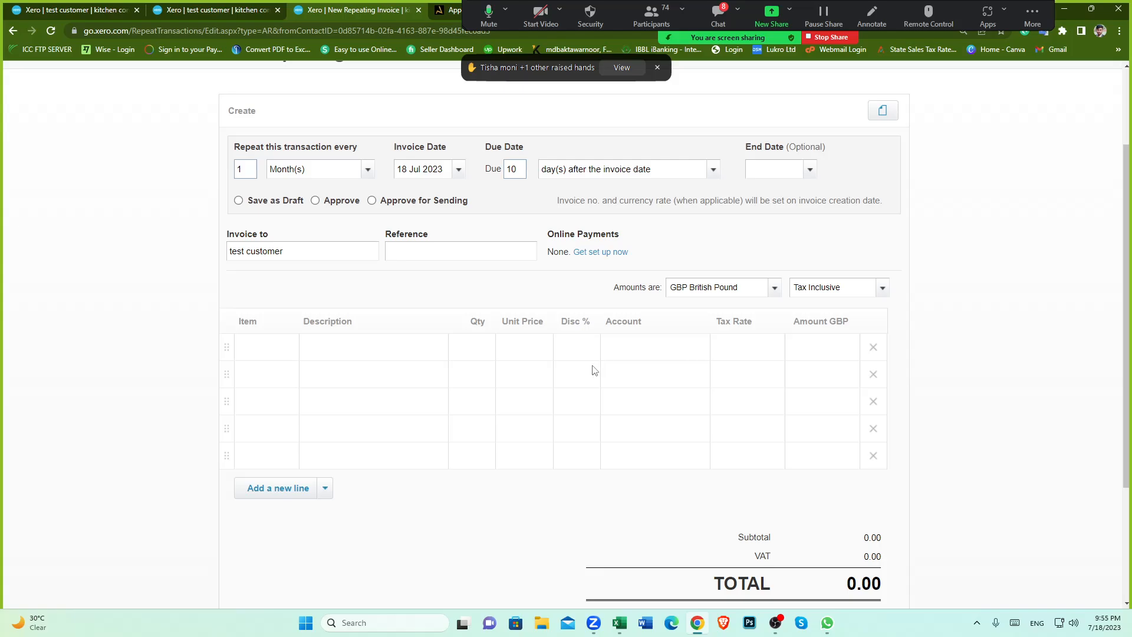
{"action": "scroll", "coordinate": [594, 371], "scroll_direction": "up", "scroll_amount": 2}
{"action": "scroll", "coordinate": [454, 347], "scroll_direction": "down", "scroll_amount": 2}
{"action": "scroll", "coordinate": [301, 237], "scroll_direction": "up", "scroll_amount": 1}
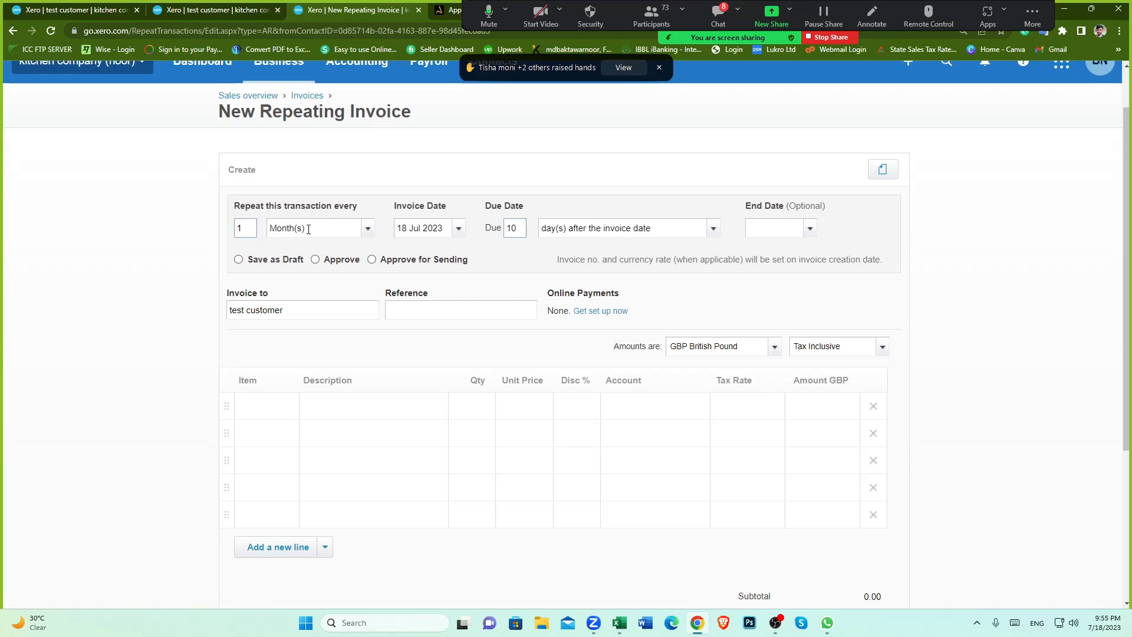
Step: Set the repeating invoice date to 1 Jul 2023 and acknowledge the past-date notice
{"action": "left_click", "coordinate": [458, 229]}
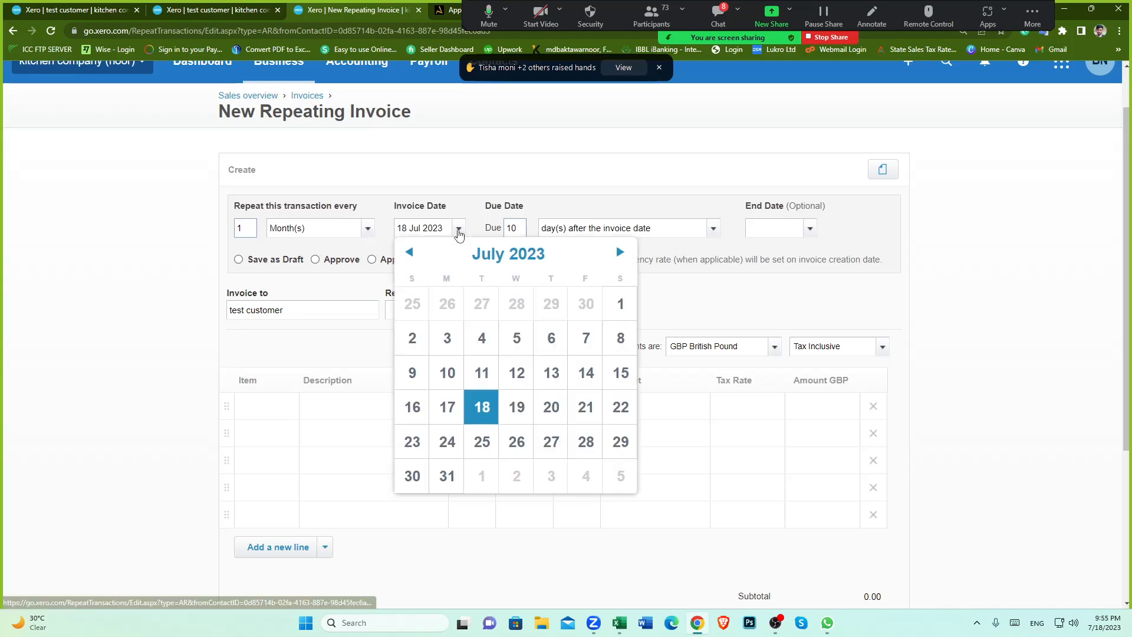
{"action": "left_click", "coordinate": [620, 304]}
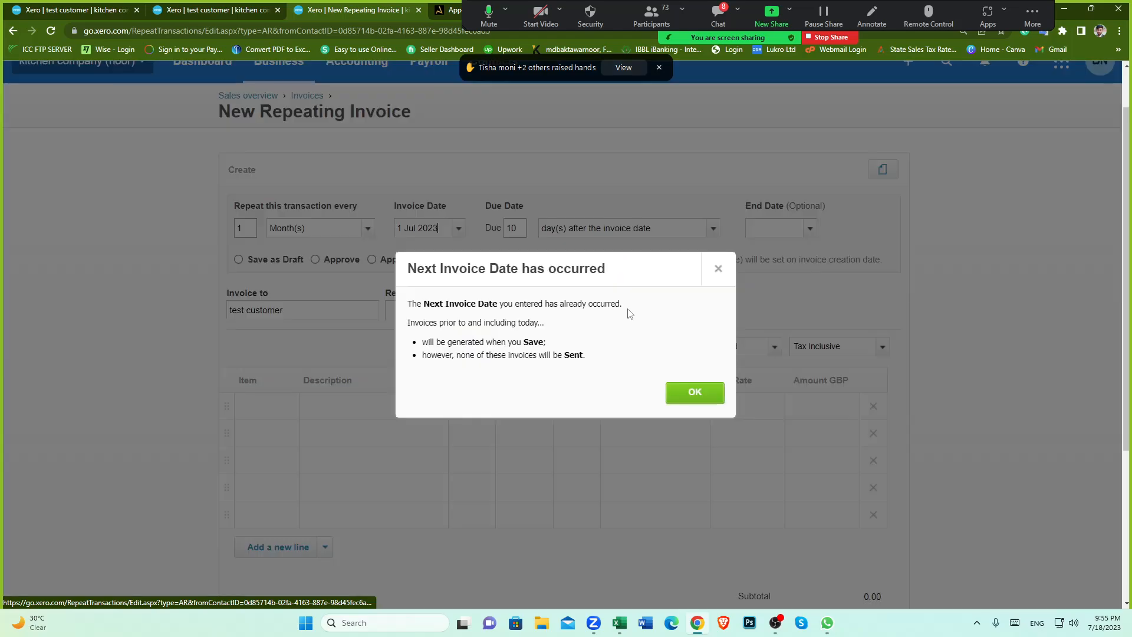
{"action": "left_click", "coordinate": [698, 400]}
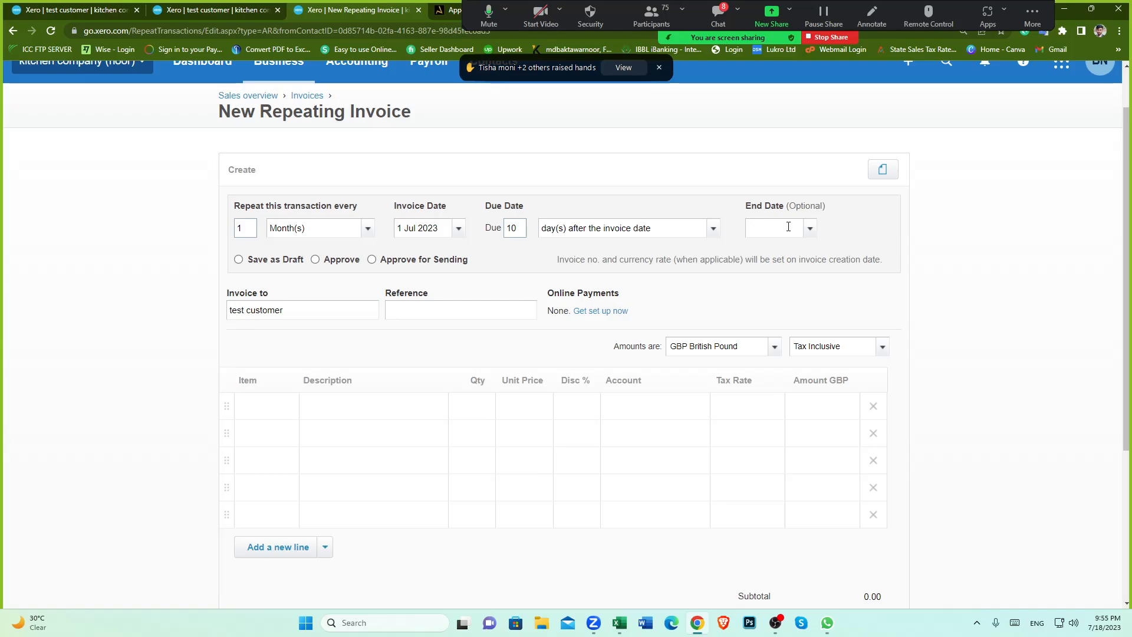
Step: Leave the end date empty and set the repeating invoices to be approved when generated
{"action": "left_click", "coordinate": [808, 231]}
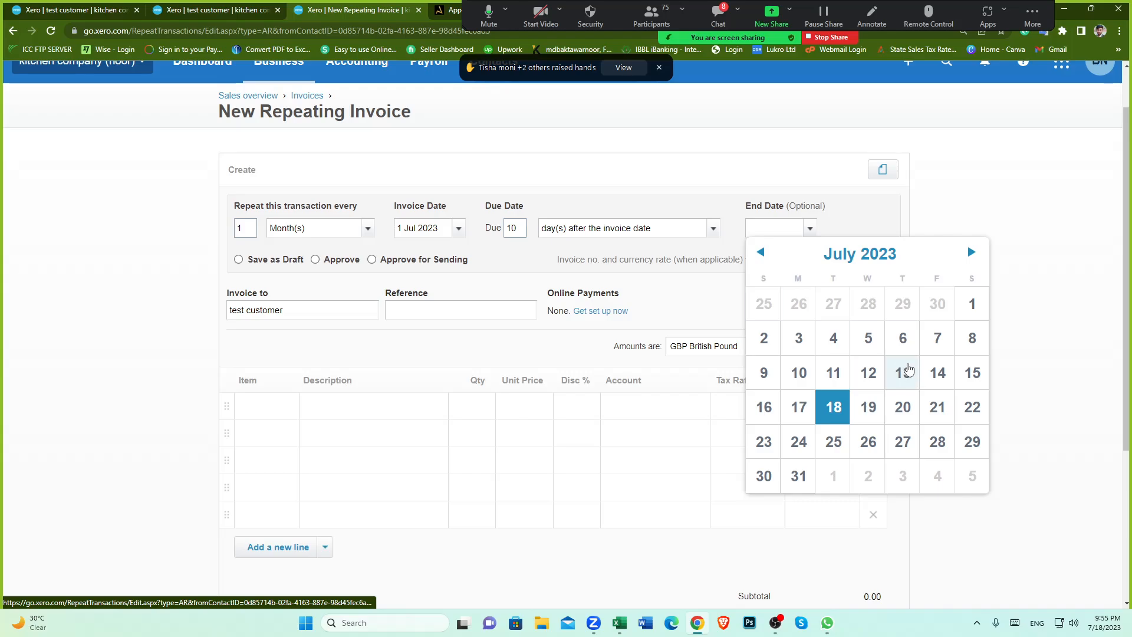
{"action": "left_click", "coordinate": [703, 311]}
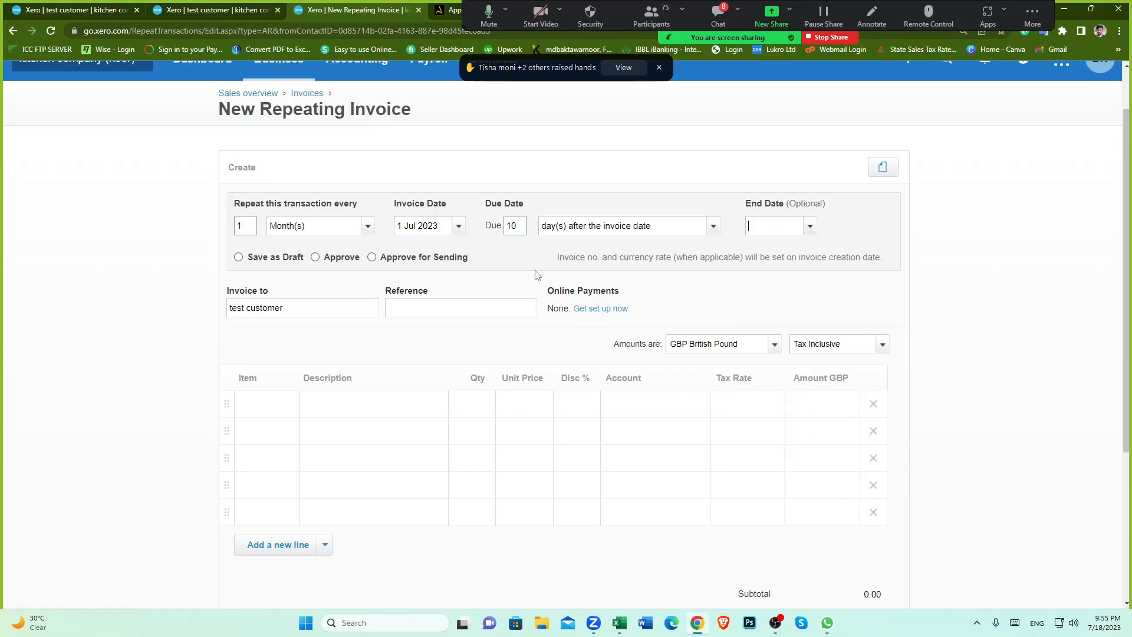
{"action": "scroll", "coordinate": [248, 223], "scroll_direction": "down", "scroll_amount": 1}
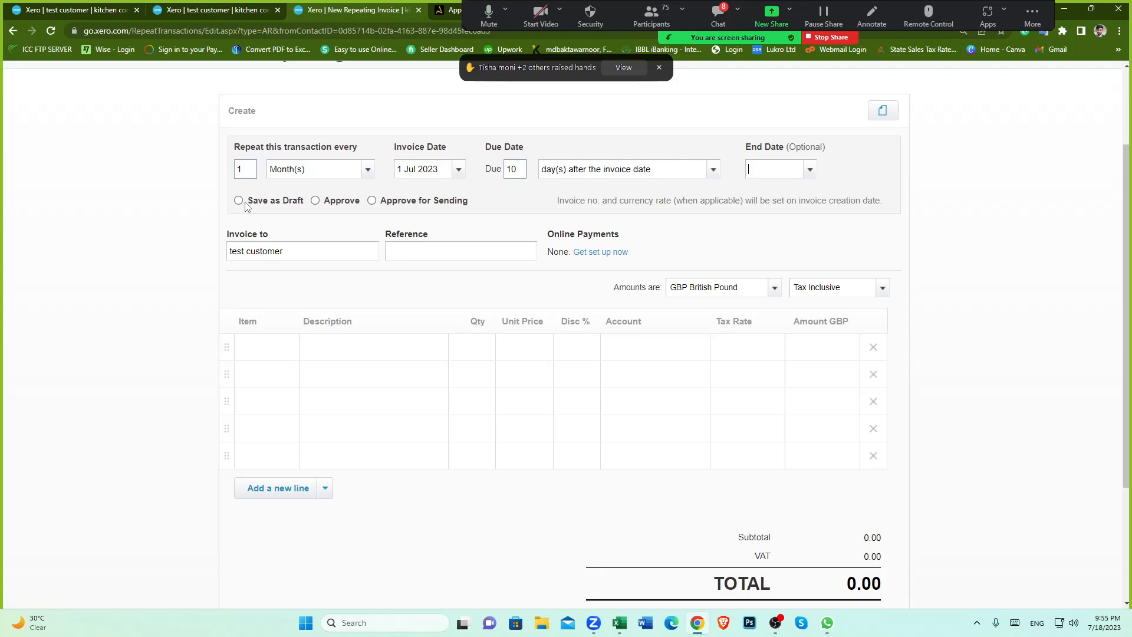
{"action": "left_click", "coordinate": [316, 200]}
Step: Add an invoice line described 5mbp/s with unit price 500.00 on account 200 - Sales
{"action": "scroll", "coordinate": [389, 328], "scroll_direction": "down", "scroll_amount": 1}
{"action": "left_click", "coordinate": [366, 293]}
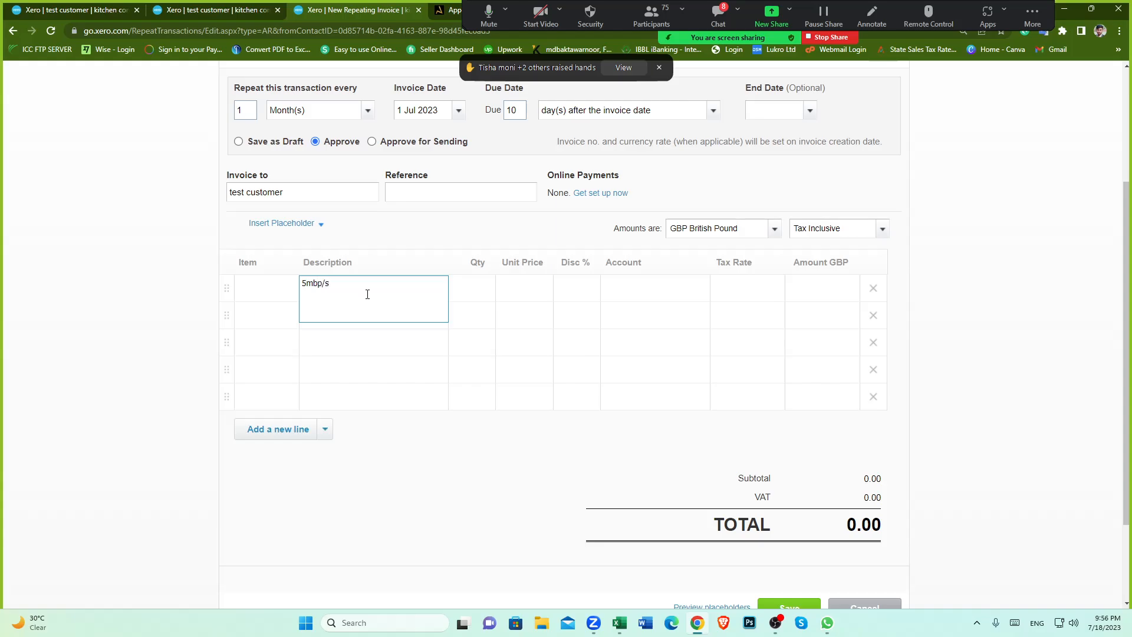
{"action": "key", "text": "Tab"}
{"action": "key", "text": "Tab"}
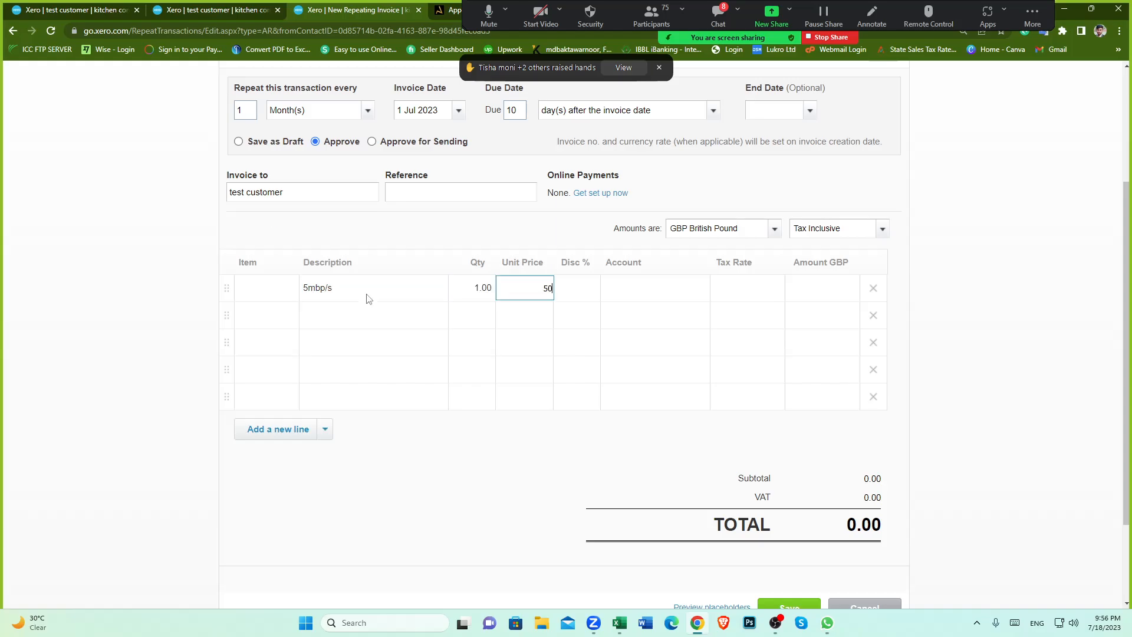
{"action": "key", "text": "Tab"}
{"action": "key", "text": "Tab"}
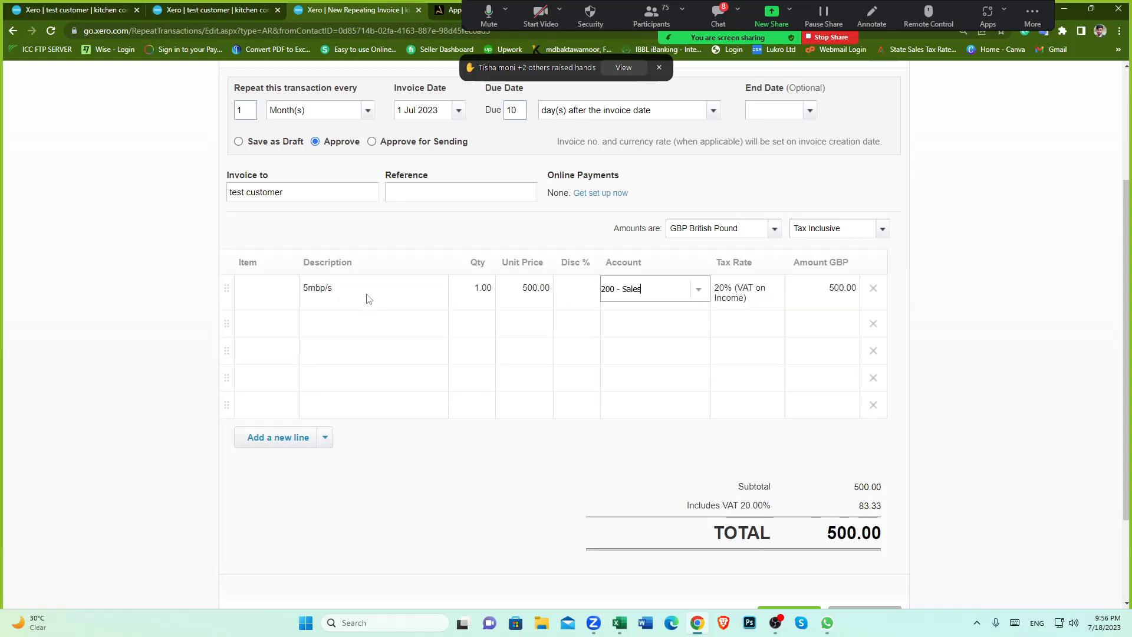
{"action": "left_click", "coordinate": [508, 460]}
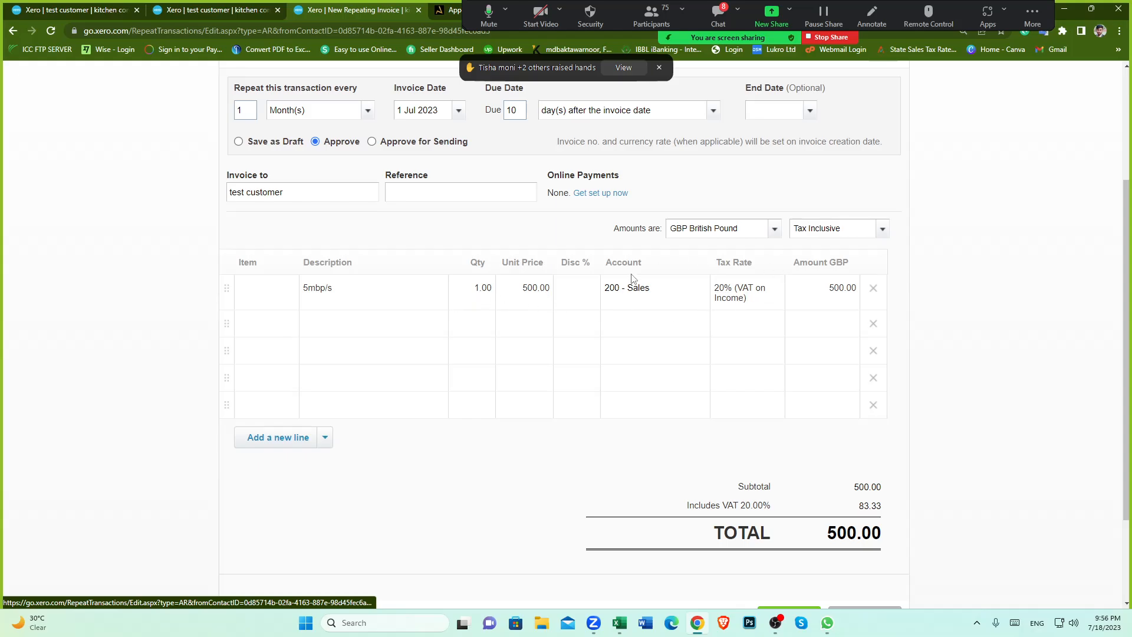
Step: Save the monthly repeating invoice template for the test customer
{"action": "scroll", "coordinate": [670, 387], "scroll_direction": "down", "scroll_amount": 2}
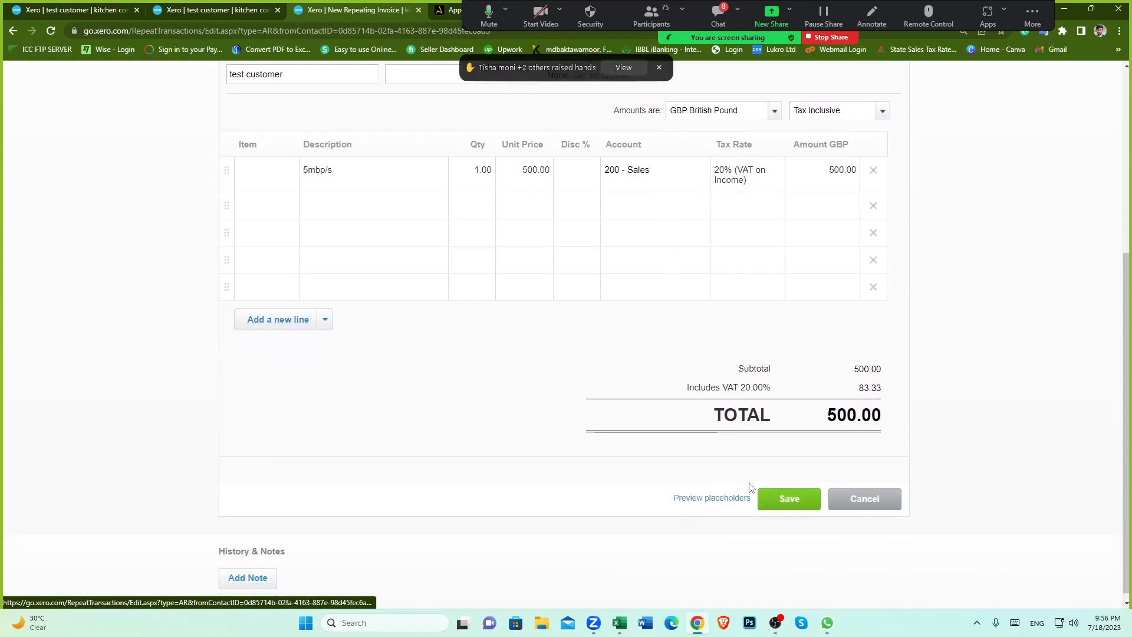
{"action": "left_click", "coordinate": [788, 500]}
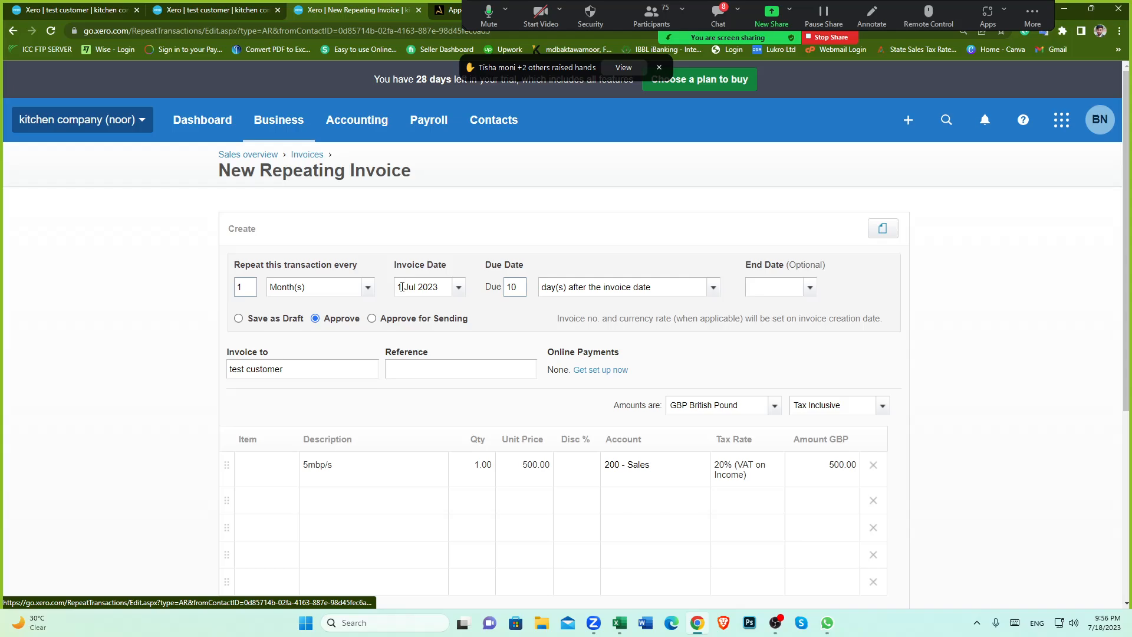
{"action": "scroll", "coordinate": [577, 462], "scroll_direction": "down", "scroll_amount": 1}
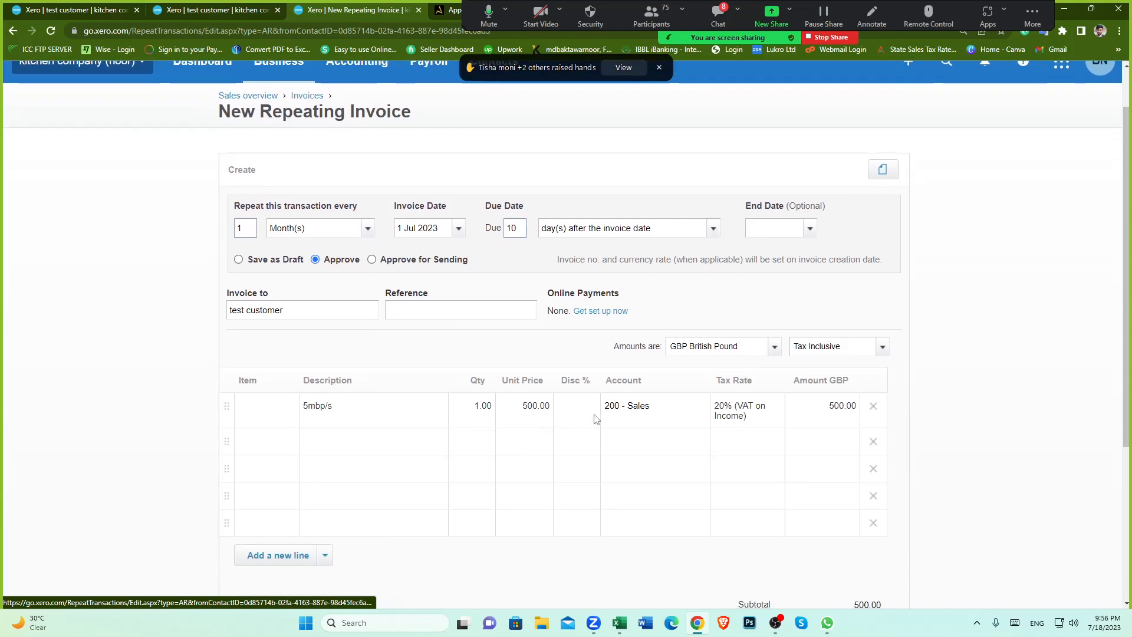
{"action": "scroll", "coordinate": [772, 420], "scroll_direction": "down", "scroll_amount": 2}
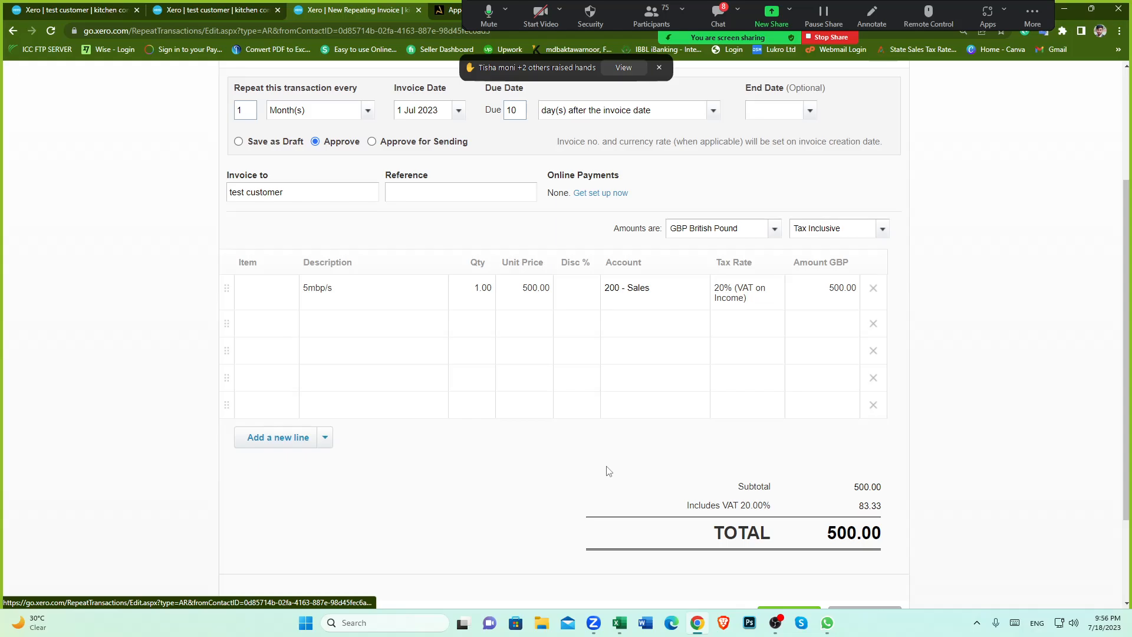
{"action": "left_click", "coordinate": [369, 112]}
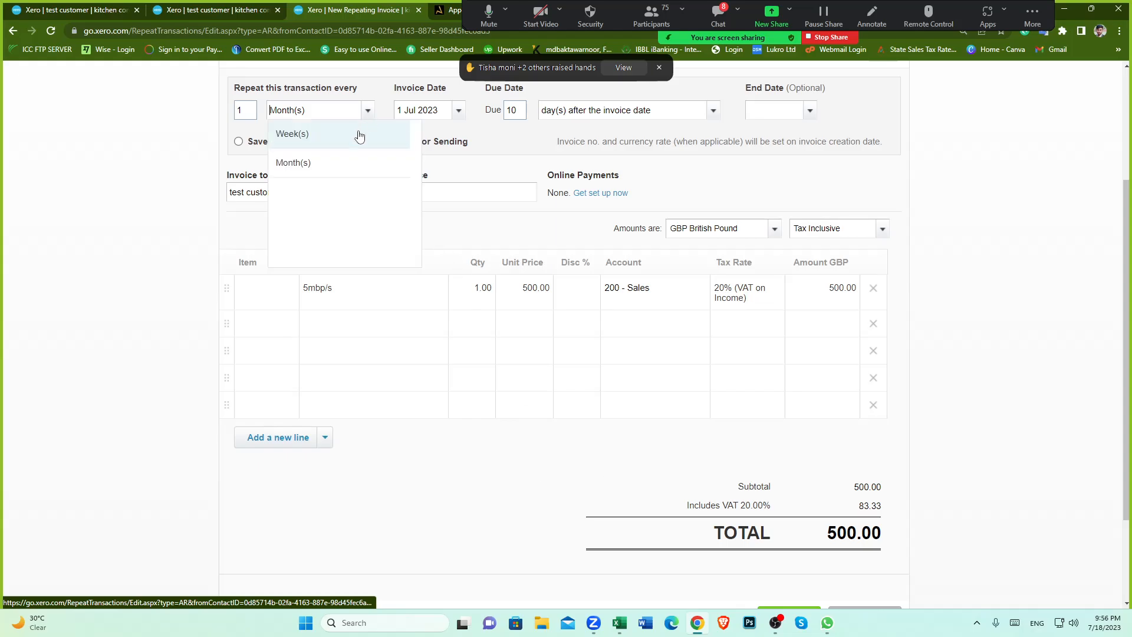
{"action": "left_click", "coordinate": [525, 459]}
{"action": "scroll", "coordinate": [527, 459], "scroll_direction": "up", "scroll_amount": 2}
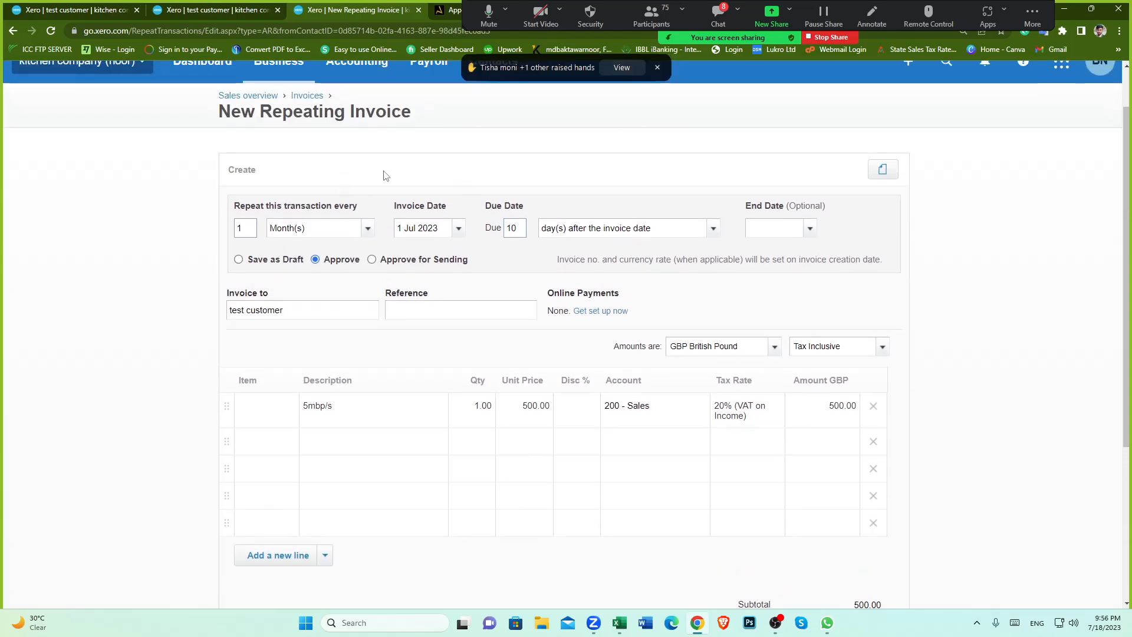
{"action": "scroll", "coordinate": [681, 387], "scroll_direction": "down", "scroll_amount": 3}
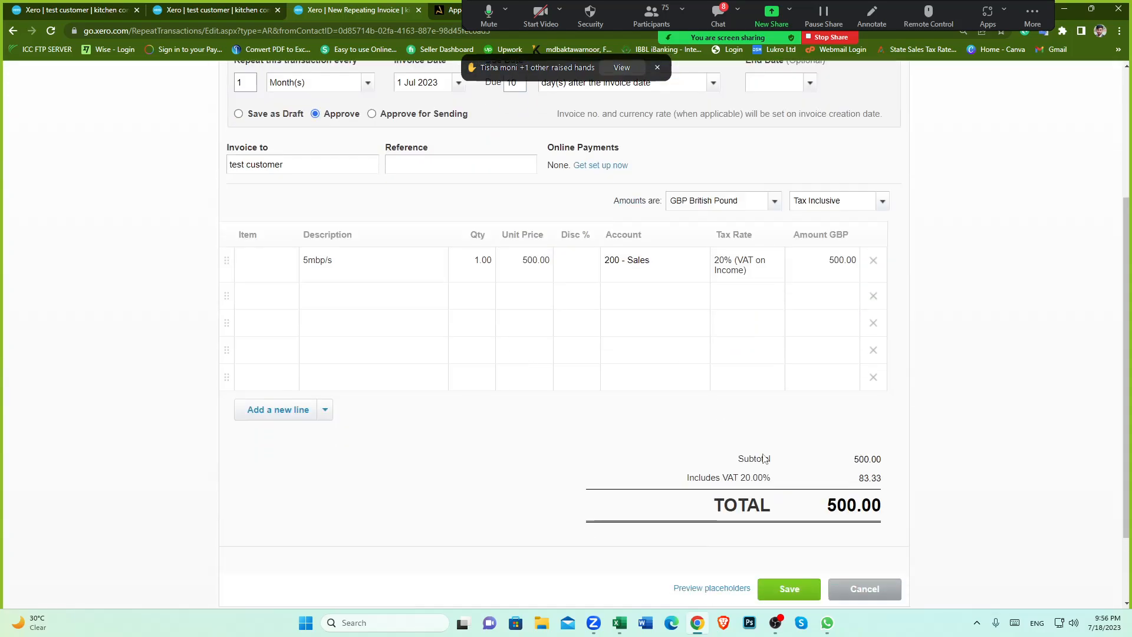
{"action": "left_click", "coordinate": [788, 557]}
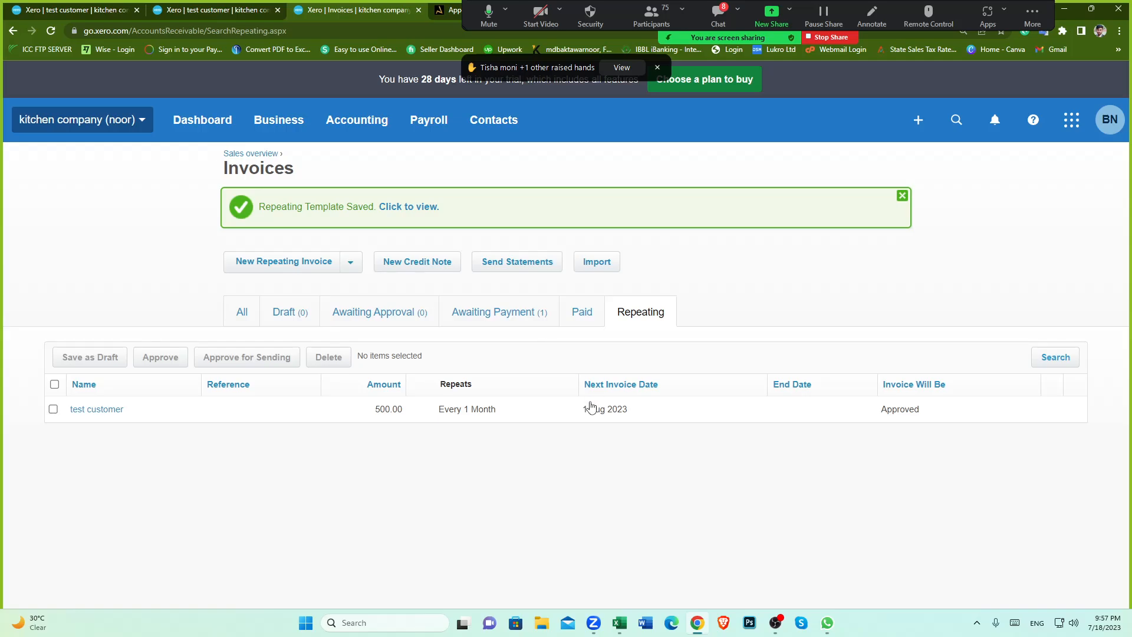
Step: Open the test customer's record from All Contacts and open its menu for creating a new transaction
{"action": "left_click", "coordinate": [493, 125]}
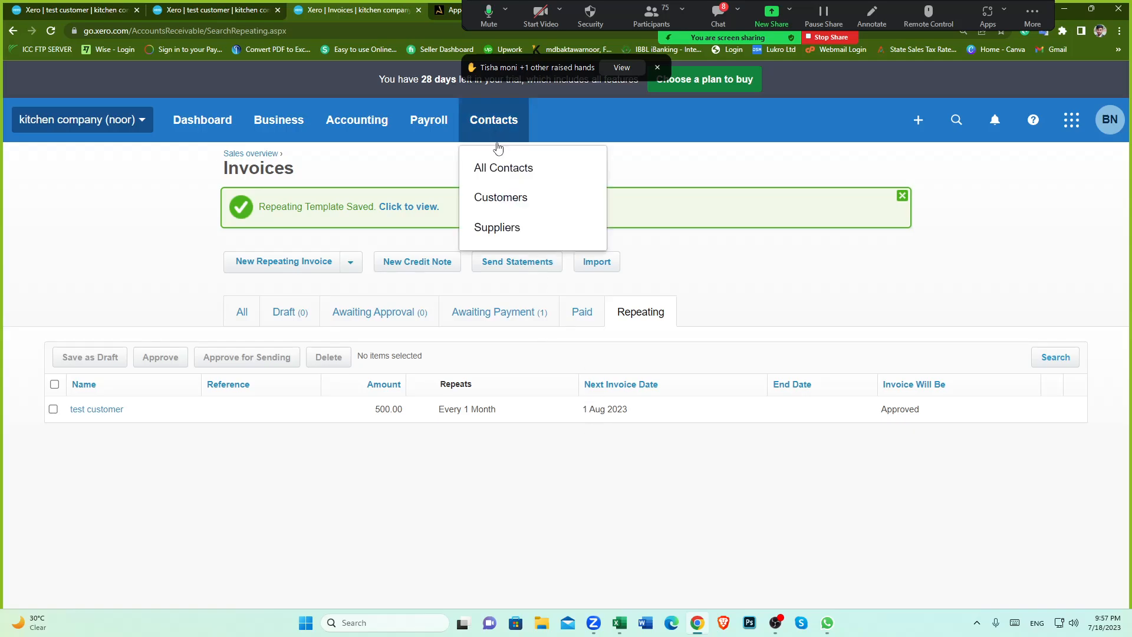
{"action": "left_click", "coordinate": [503, 168]}
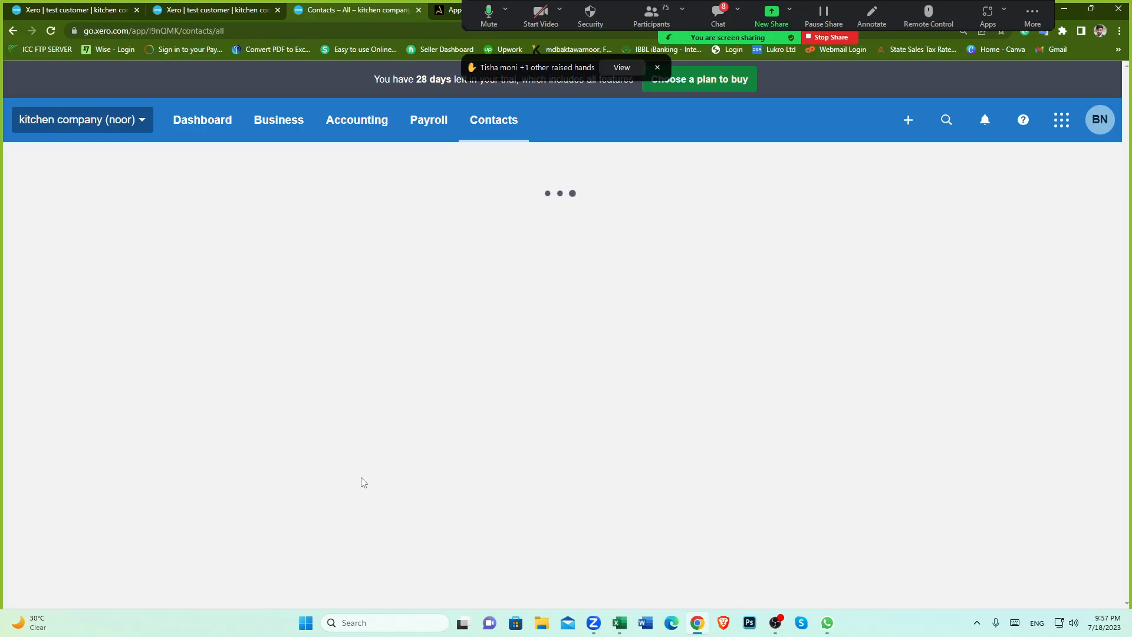
{"action": "scroll", "coordinate": [354, 487], "scroll_direction": "down", "scroll_amount": 2}
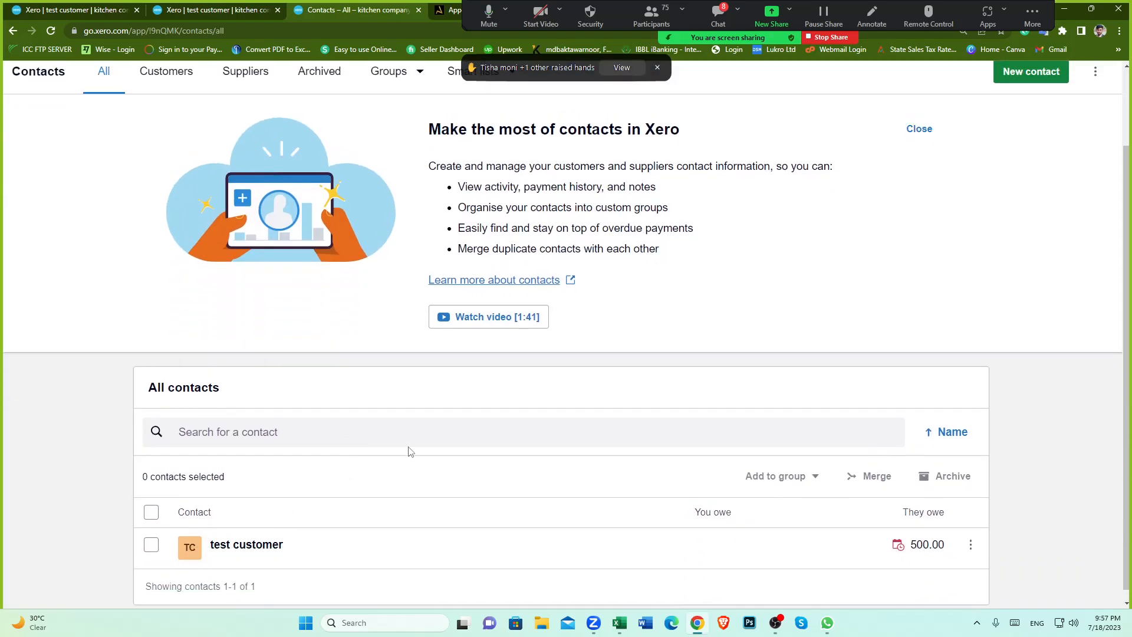
{"action": "scroll", "coordinate": [411, 452], "scroll_direction": "up", "scroll_amount": 2}
{"action": "left_click", "coordinate": [282, 139]}
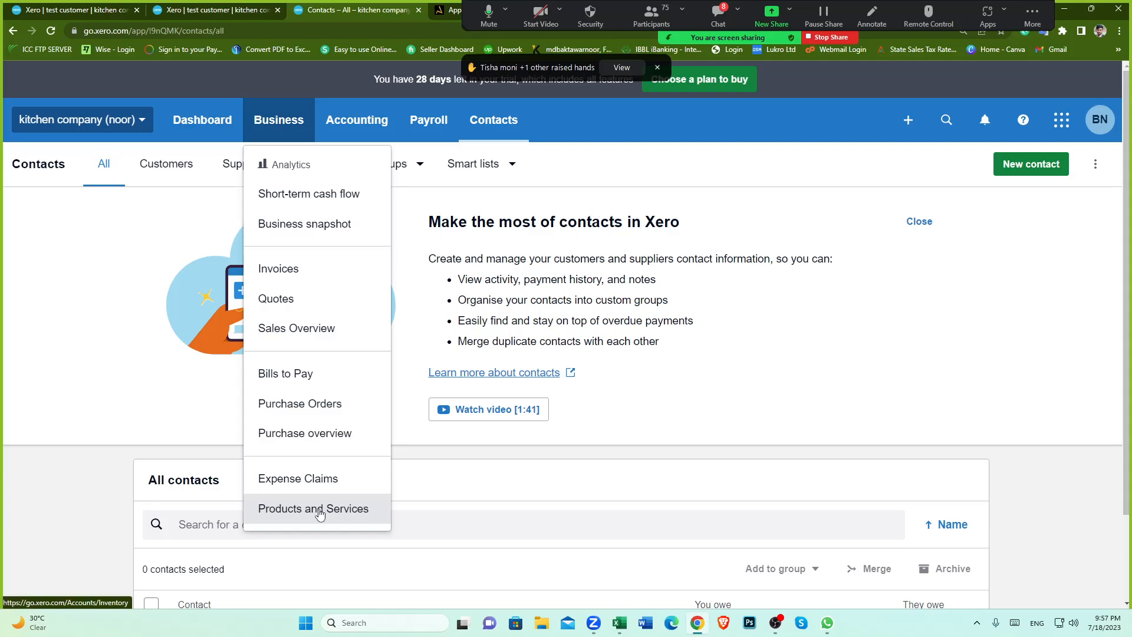
{"action": "left_click", "coordinate": [568, 459]}
{"action": "scroll", "coordinate": [448, 496], "scroll_direction": "down", "scroll_amount": 2}
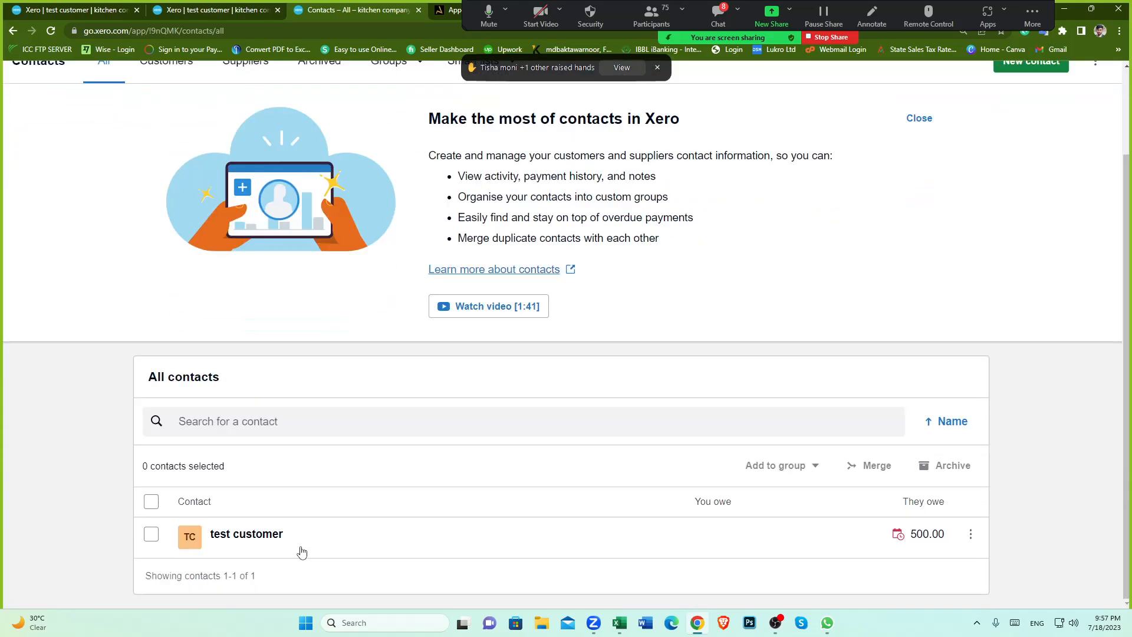
{"action": "left_click", "coordinate": [248, 535]}
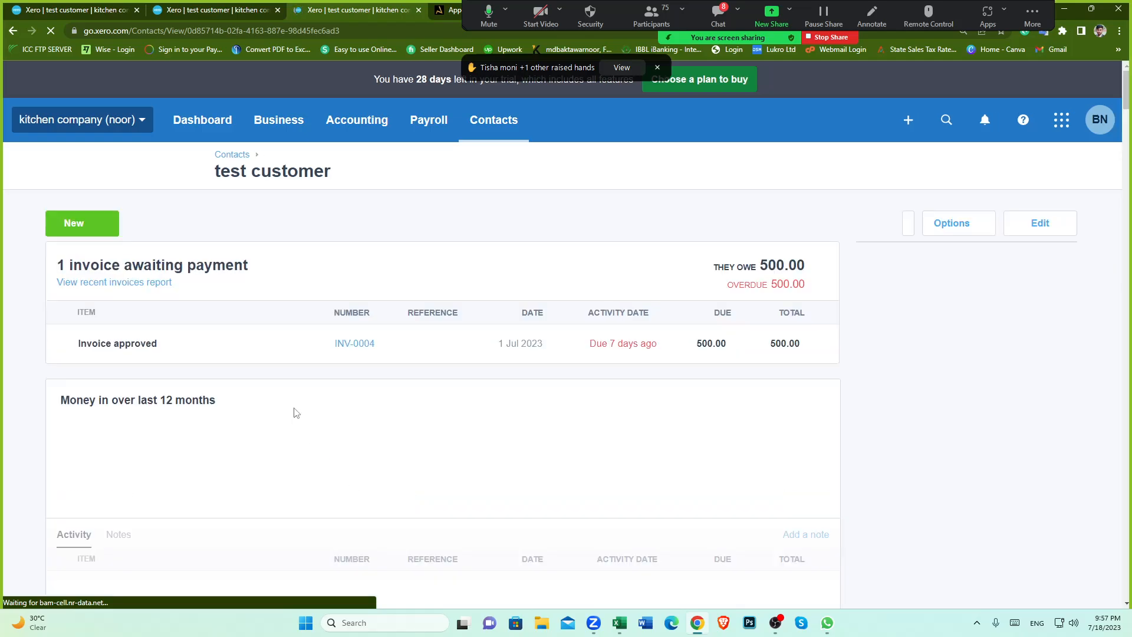
{"action": "left_click", "coordinate": [107, 224]}
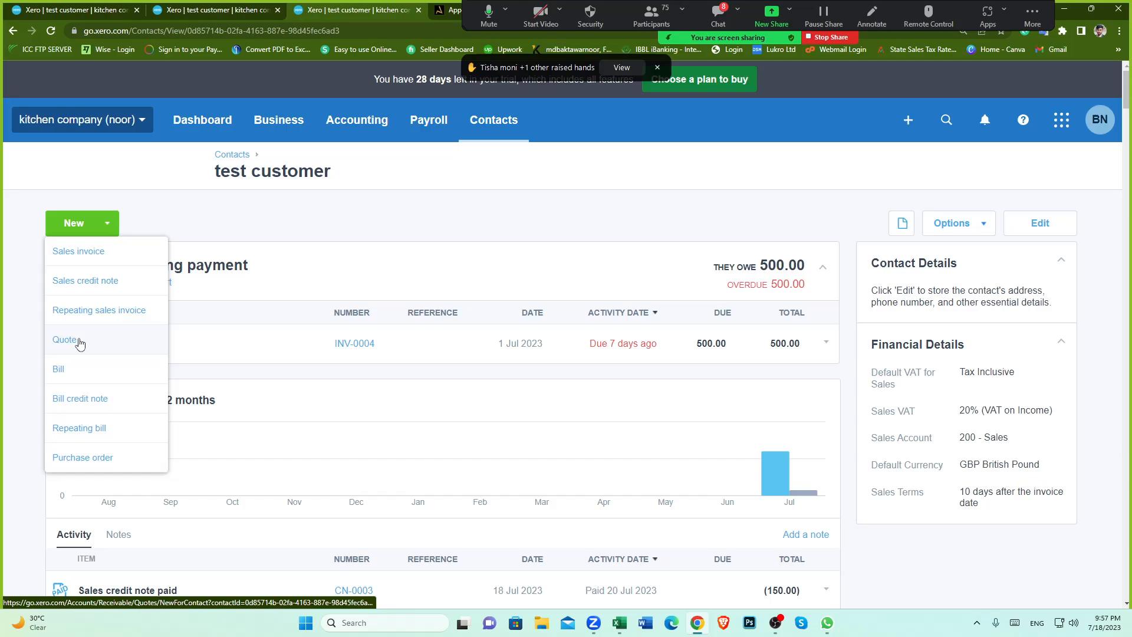
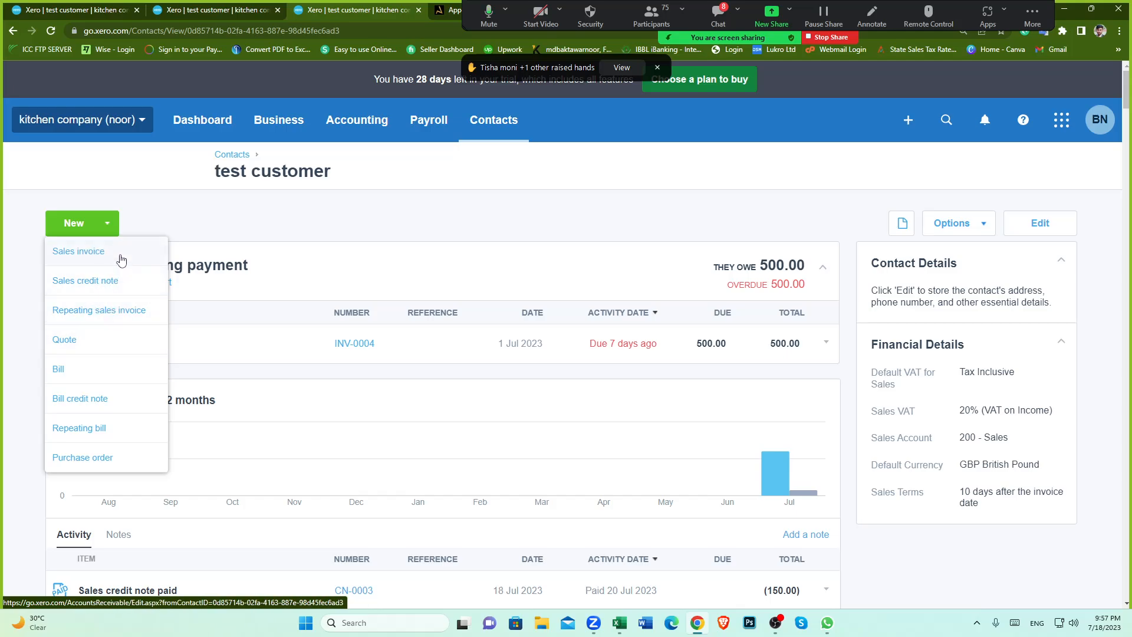
Step: Open the INVOICE LIST spreadsheet from the Training > Kitchen company folder on drive F:
{"action": "left_click", "coordinate": [465, 240]}
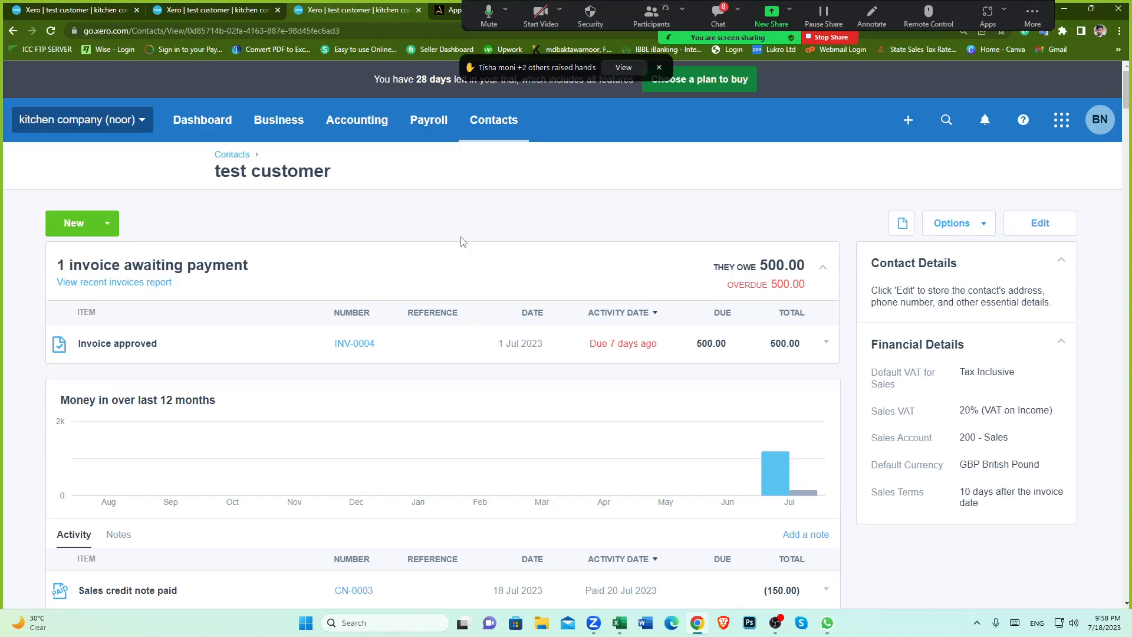
{"action": "left_click", "coordinate": [542, 623]}
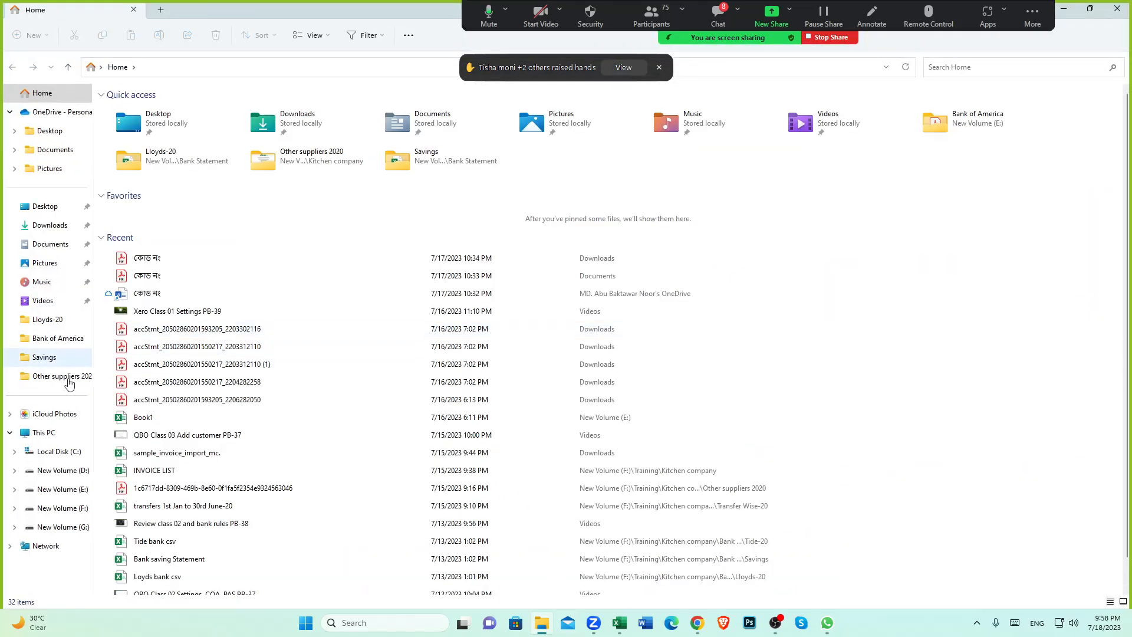
{"action": "left_click", "coordinate": [59, 489]}
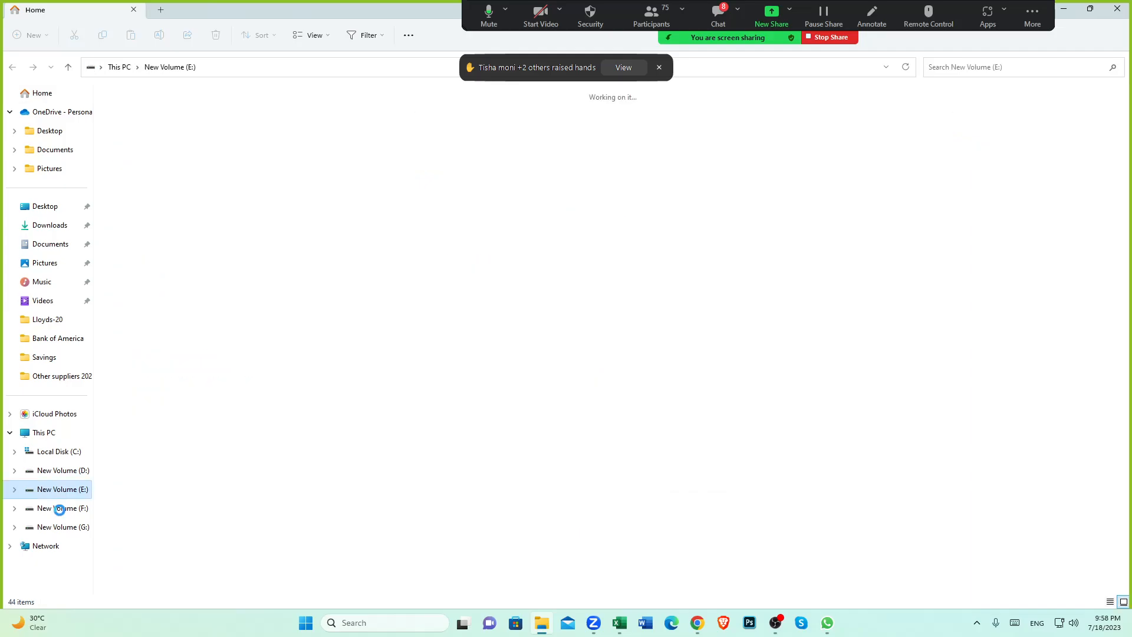
{"action": "left_click", "coordinate": [60, 508]}
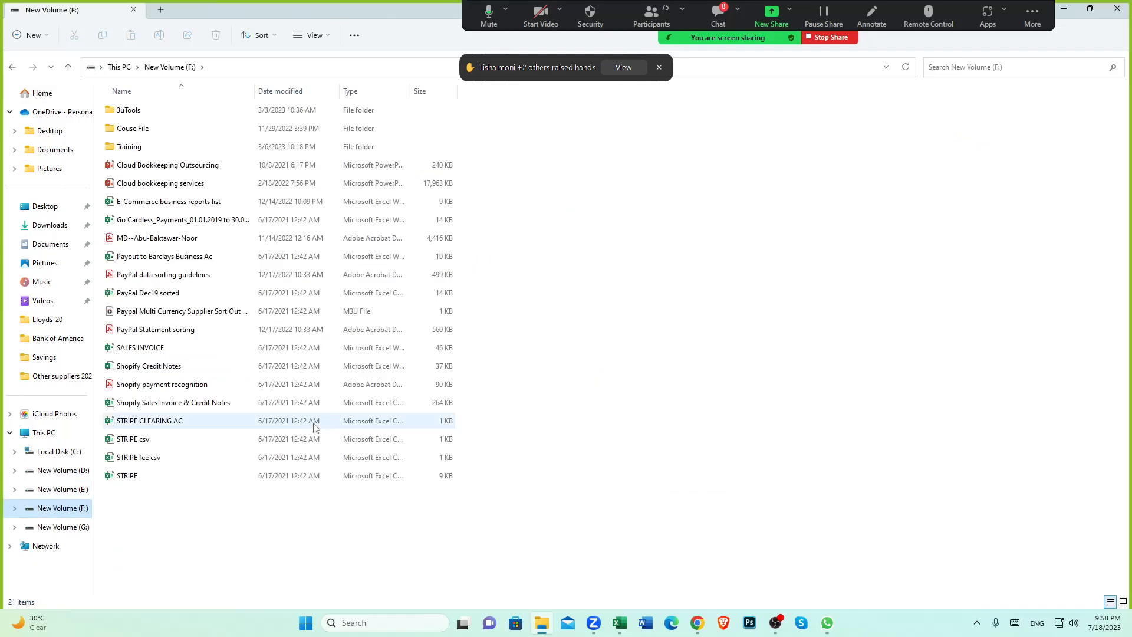
{"action": "double_click", "coordinate": [127, 146]}
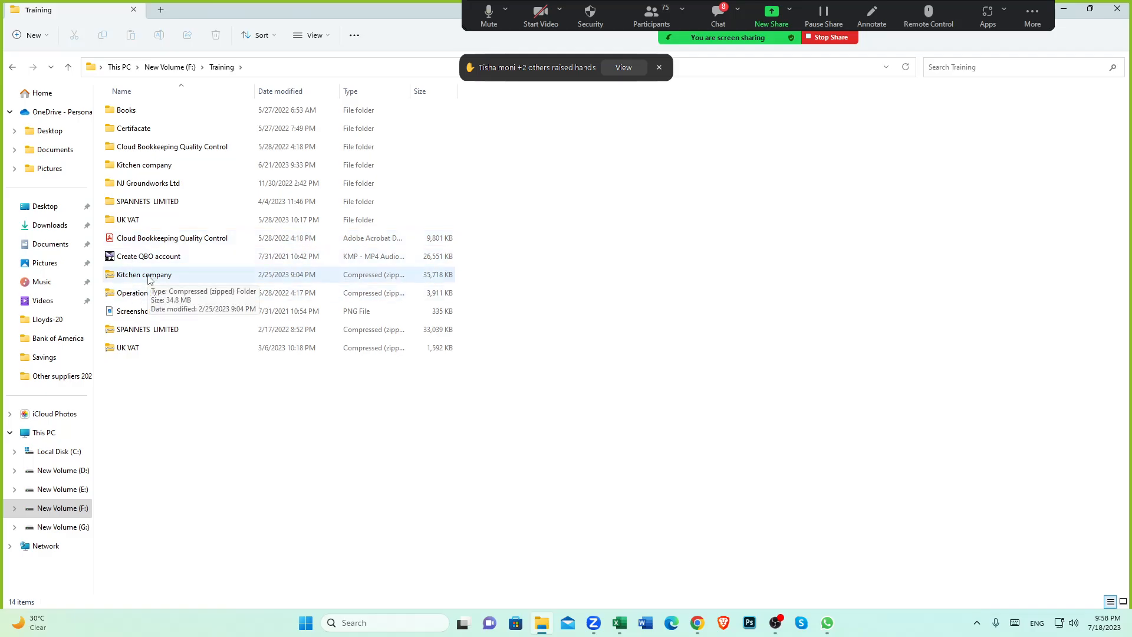
{"action": "double_click", "coordinate": [159, 165]}
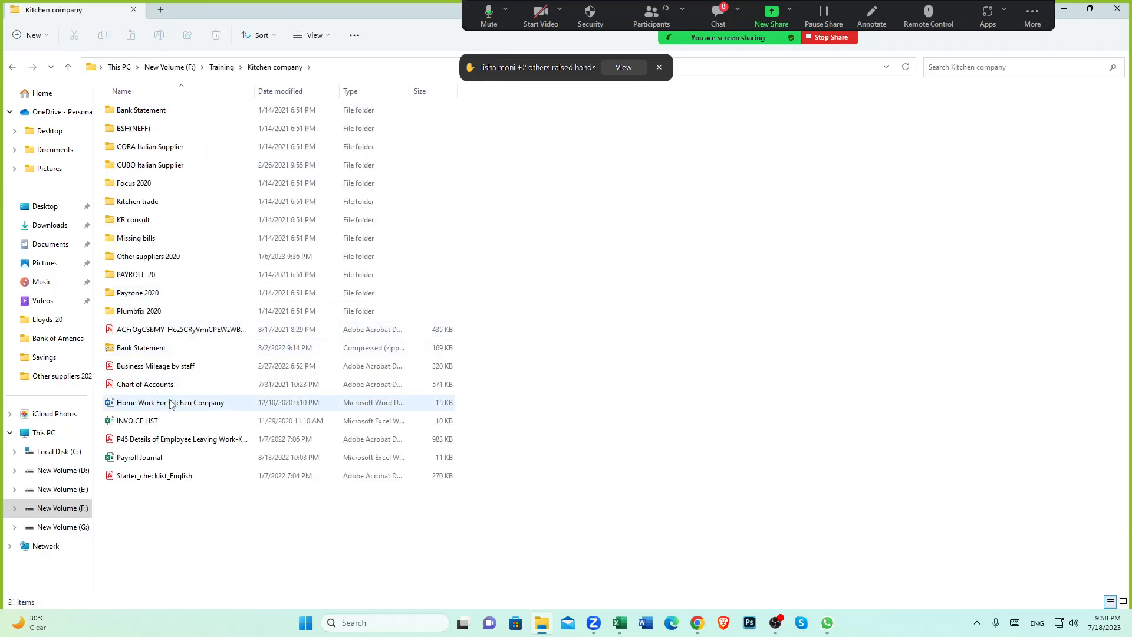
{"action": "left_click", "coordinate": [12, 66]}
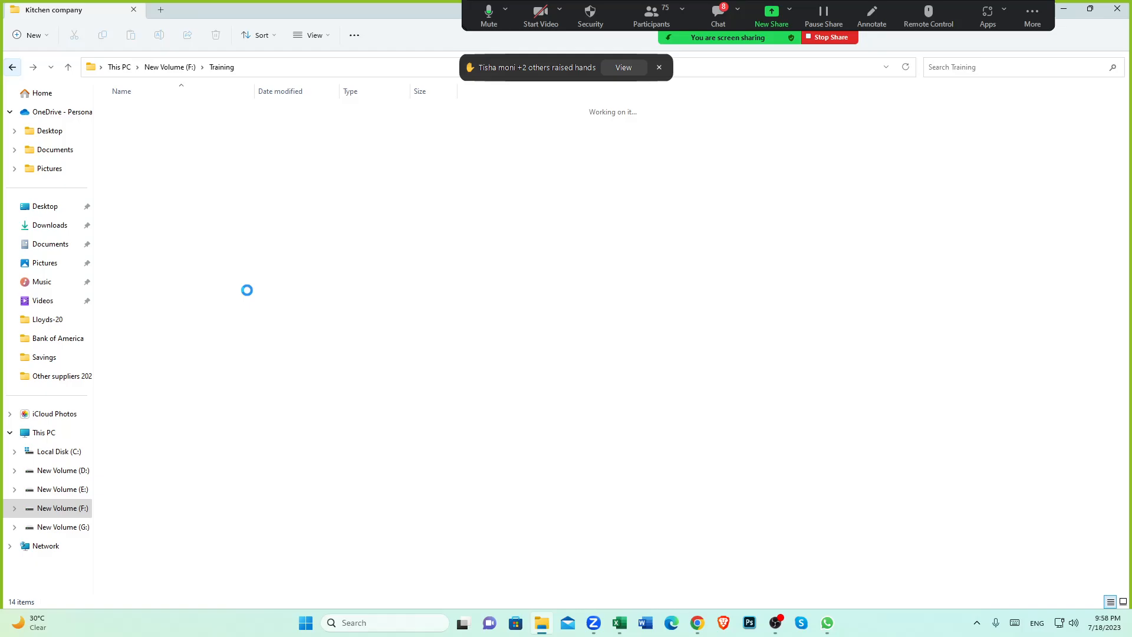
{"action": "double_click", "coordinate": [139, 168]}
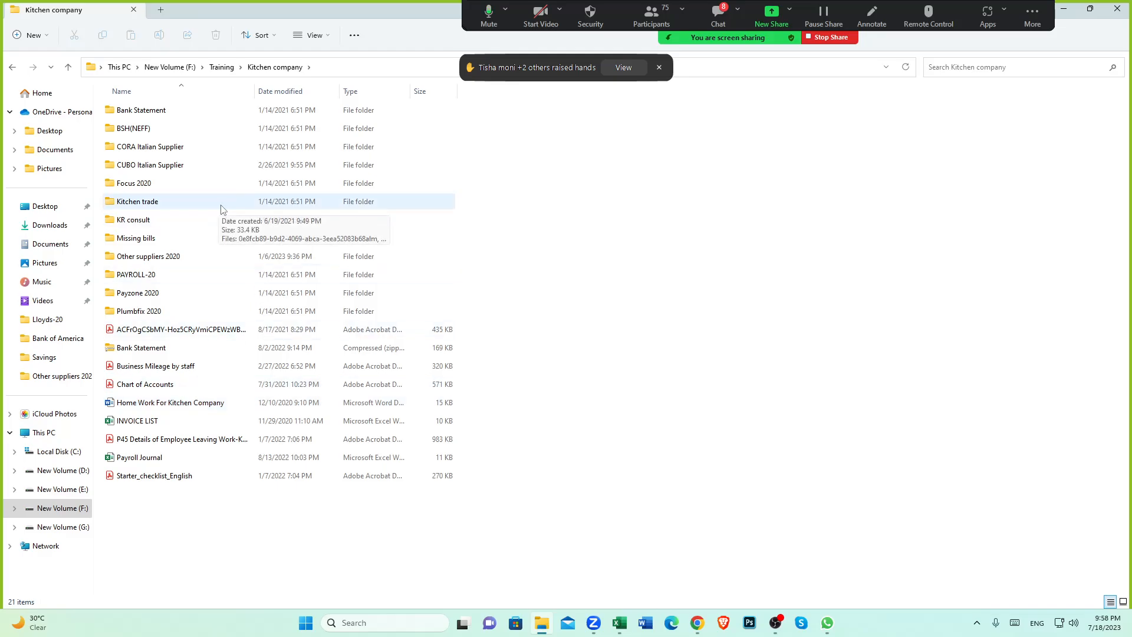
{"action": "double_click", "coordinate": [158, 421]}
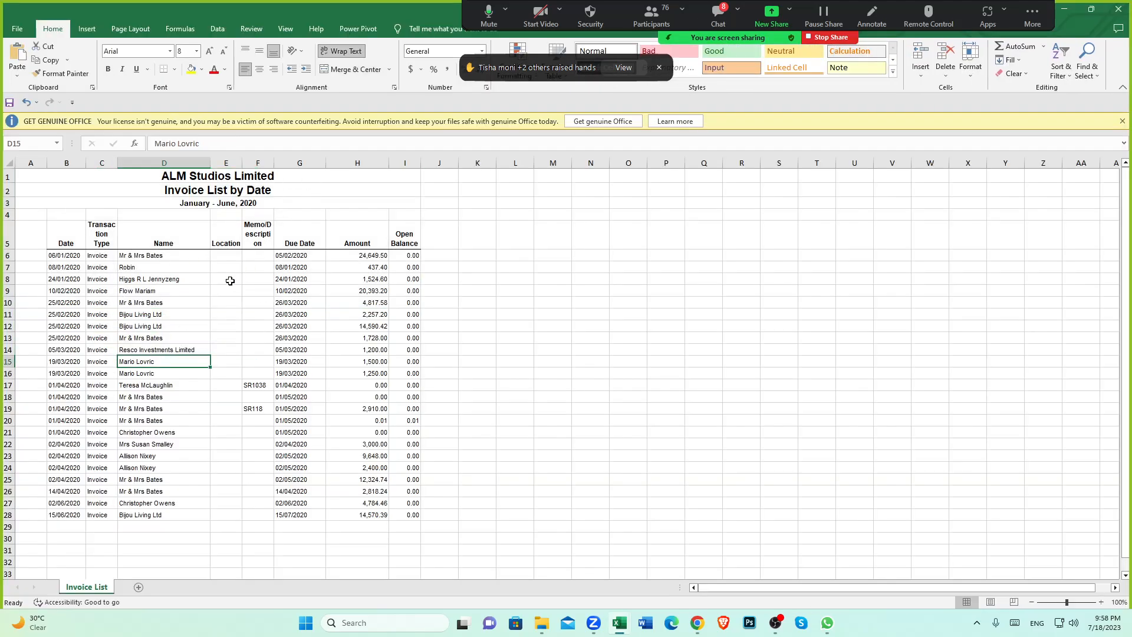
Step: Examine the first invoice row's customer name, date and due date in the invoice list
{"action": "left_click", "coordinate": [146, 257]}
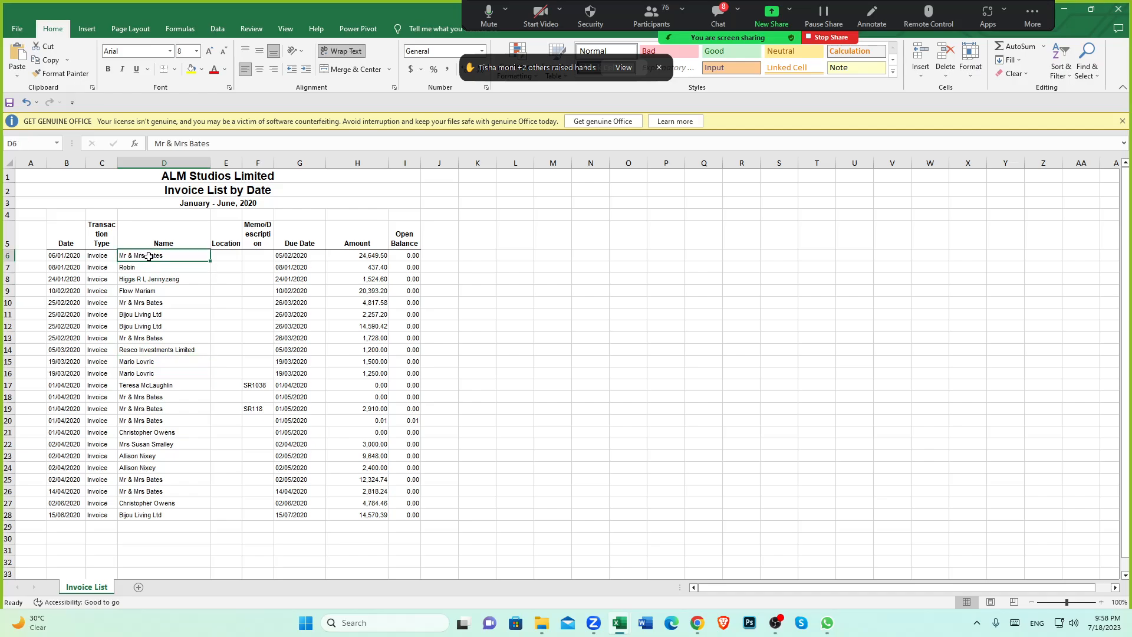
{"action": "left_click", "coordinate": [54, 254]}
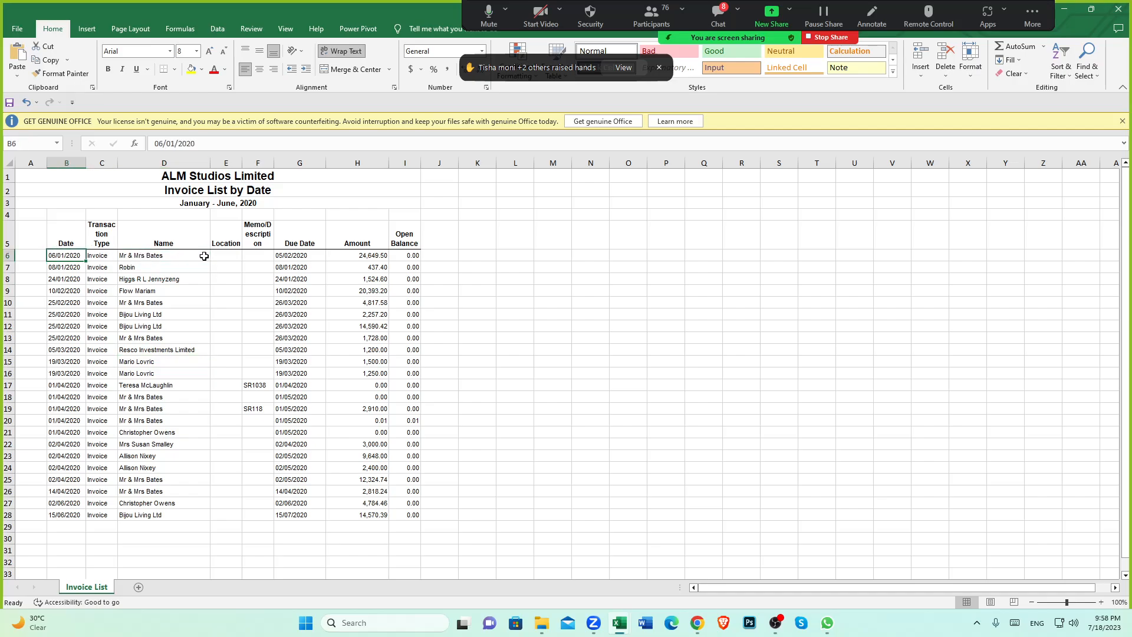
{"action": "left_click", "coordinate": [286, 253]}
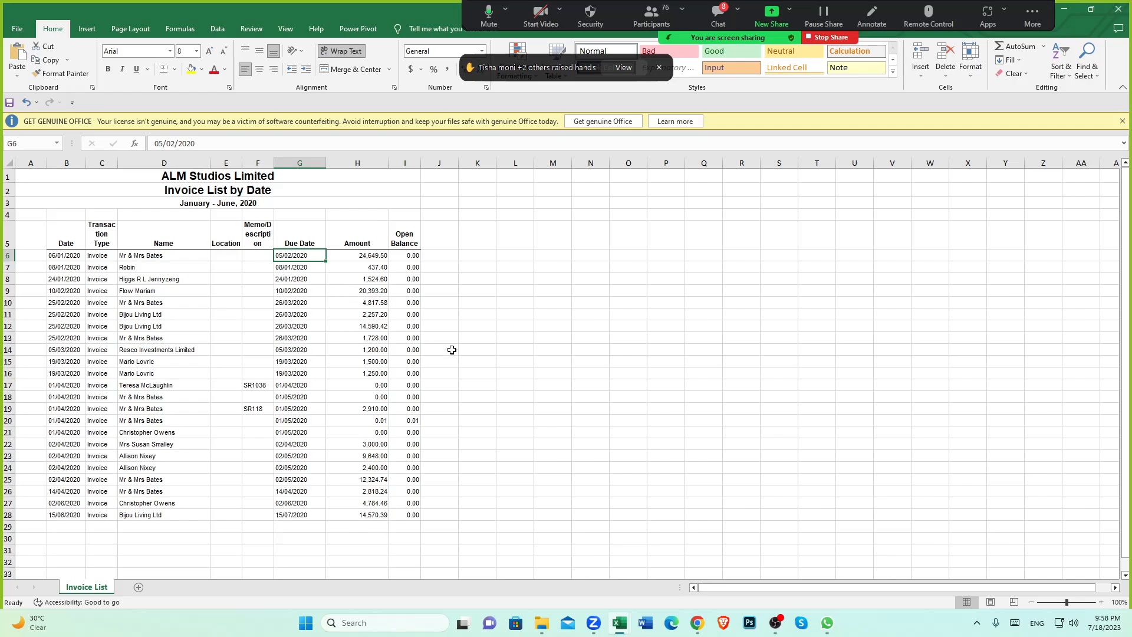
Step: Return to Xero, open All Contacts and close the extra test customer tabs
{"action": "left_click", "coordinate": [697, 621]}
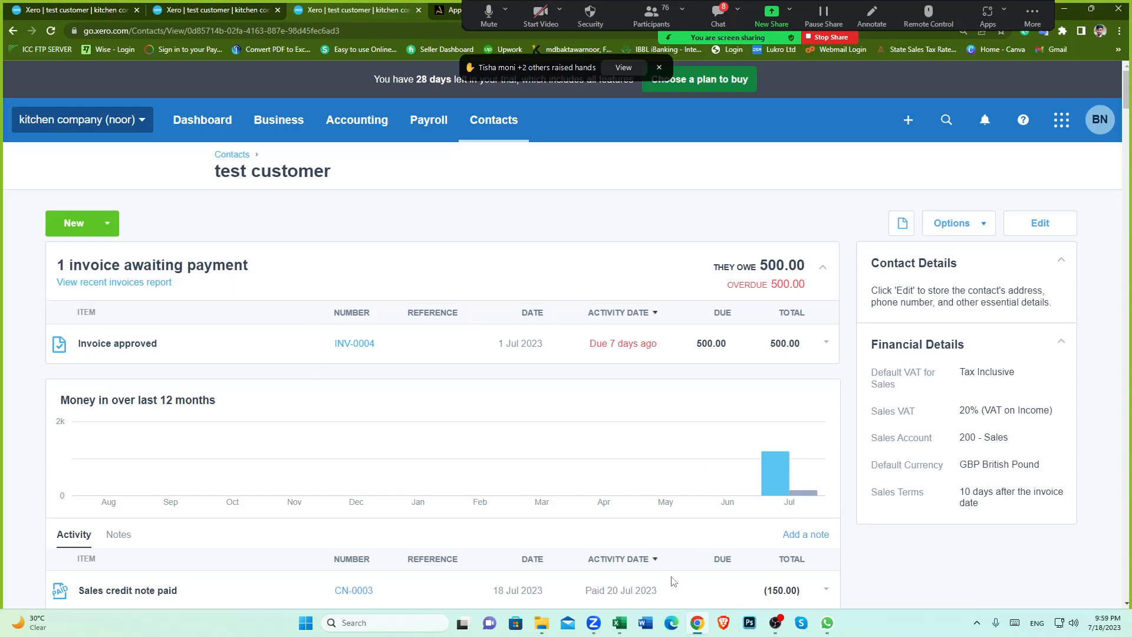
{"action": "left_click", "coordinate": [504, 122]}
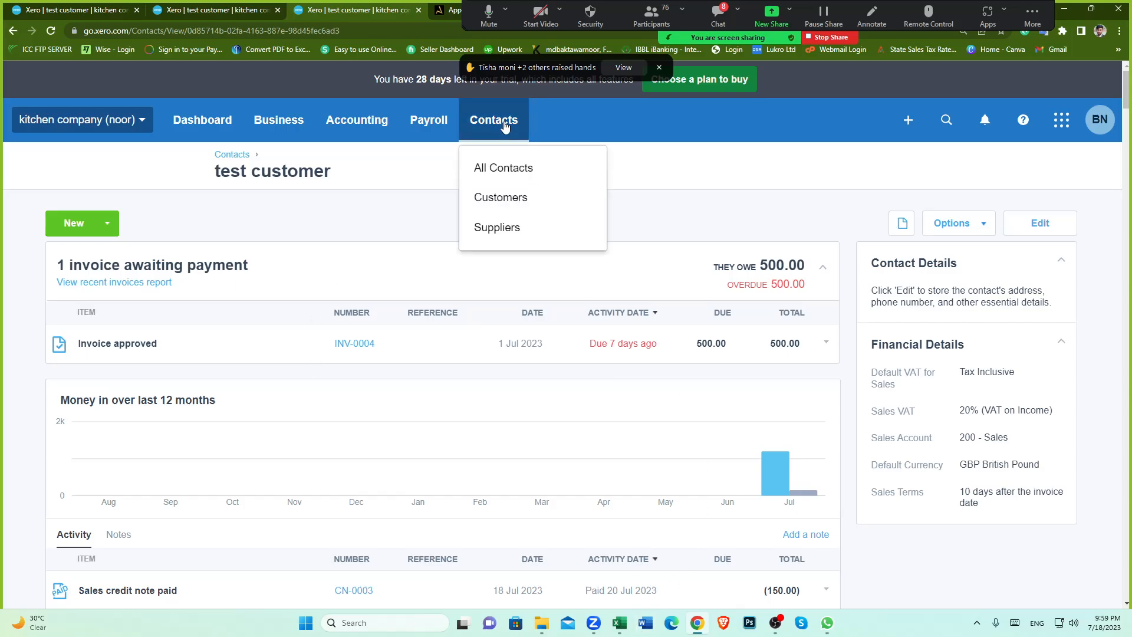
{"action": "left_click", "coordinate": [502, 168]}
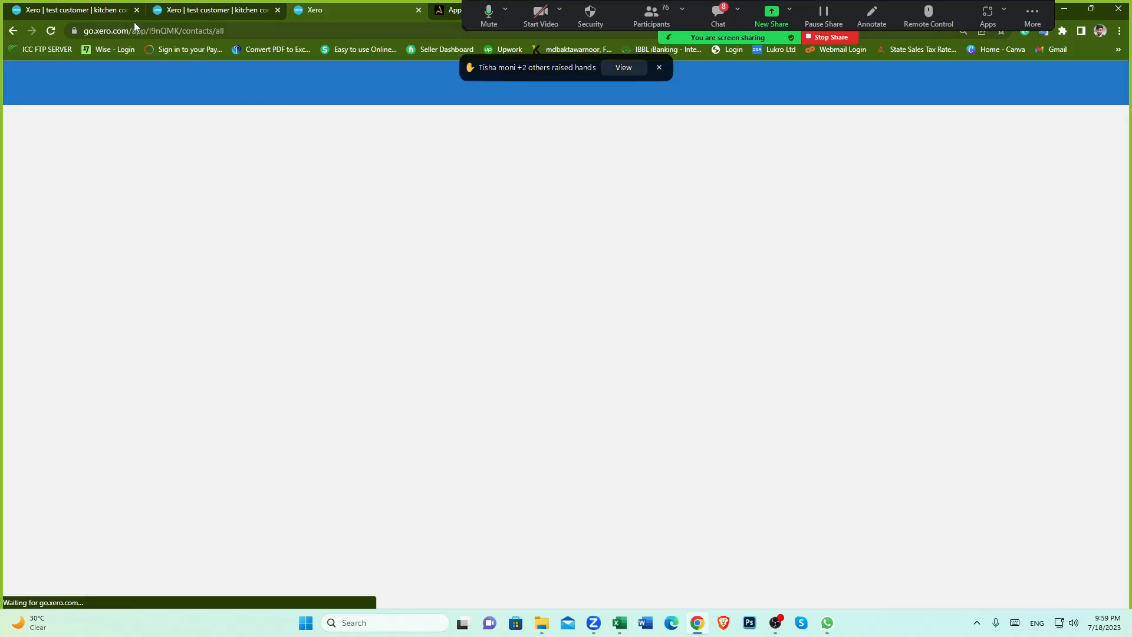
{"action": "left_click", "coordinate": [137, 10]}
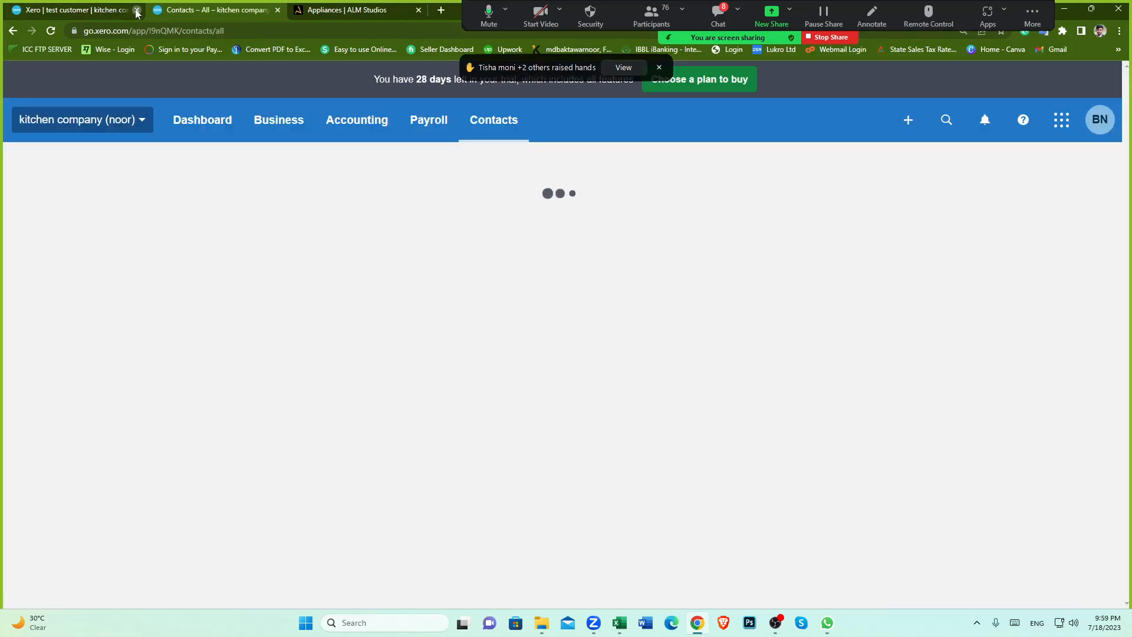
{"action": "left_click", "coordinate": [137, 10]}
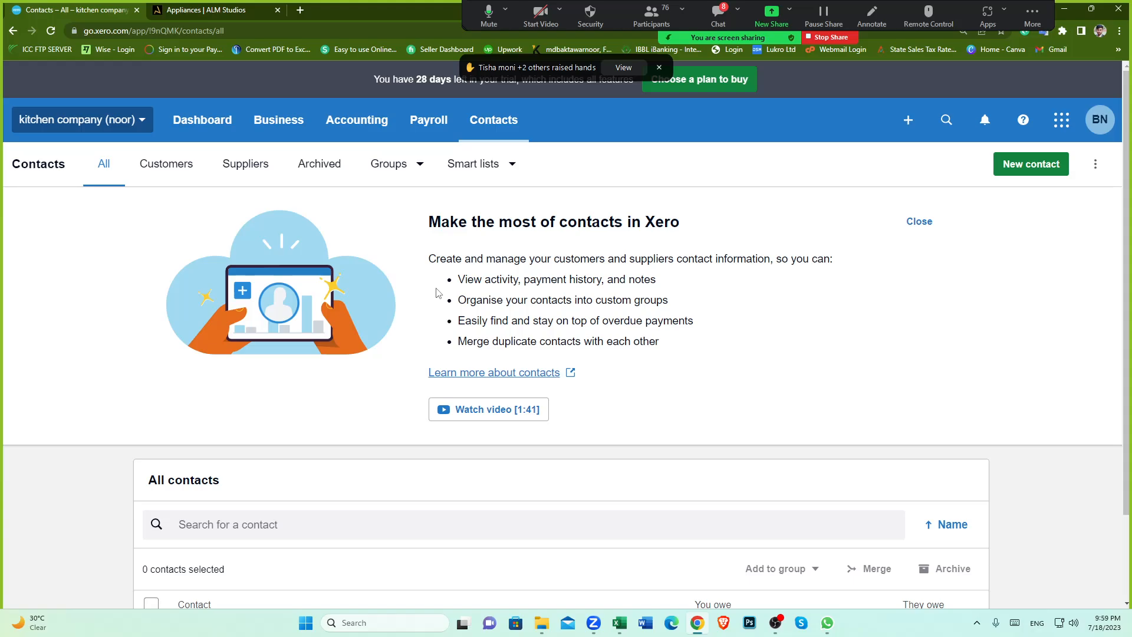
{"action": "left_click", "coordinate": [827, 624]}
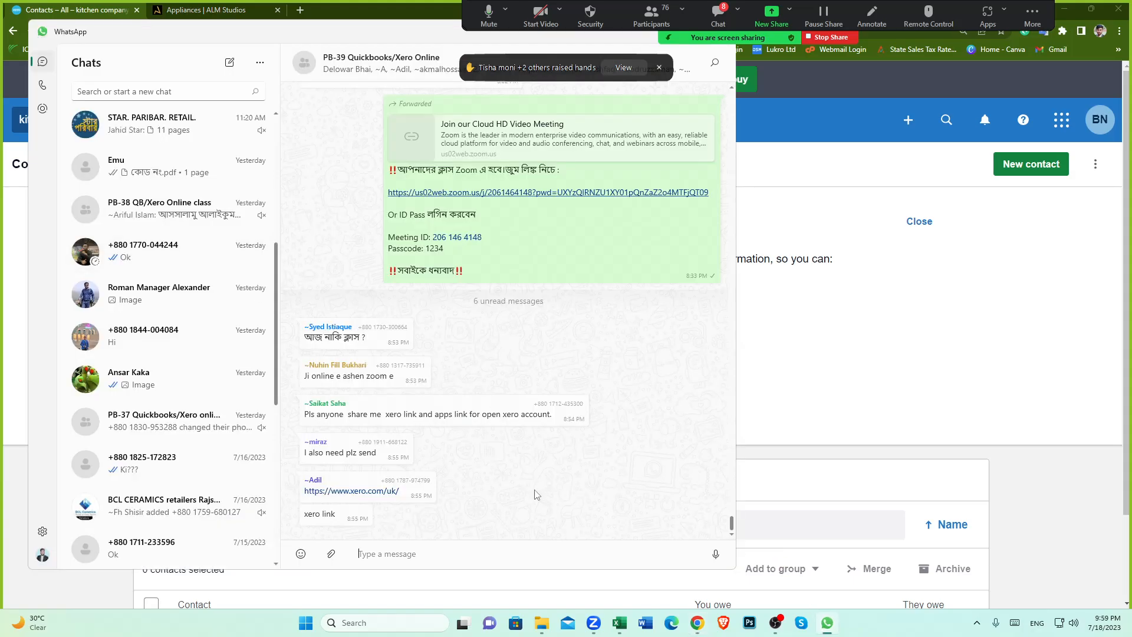
{"action": "left_click", "coordinate": [768, 607]}
Step: Copy the first invoice's customer name, Mr & Mrs Bates, from the spreadsheet
{"action": "mouse_move", "coordinate": [619, 622]}
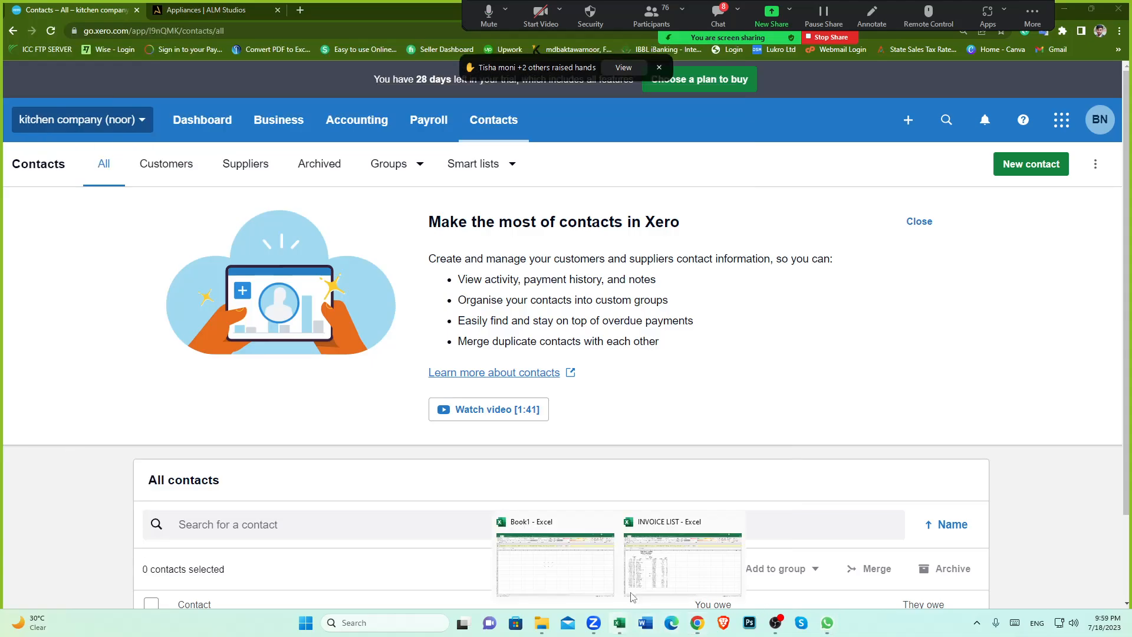
{"action": "left_click", "coordinate": [684, 569]}
{"action": "left_click", "coordinate": [139, 255]}
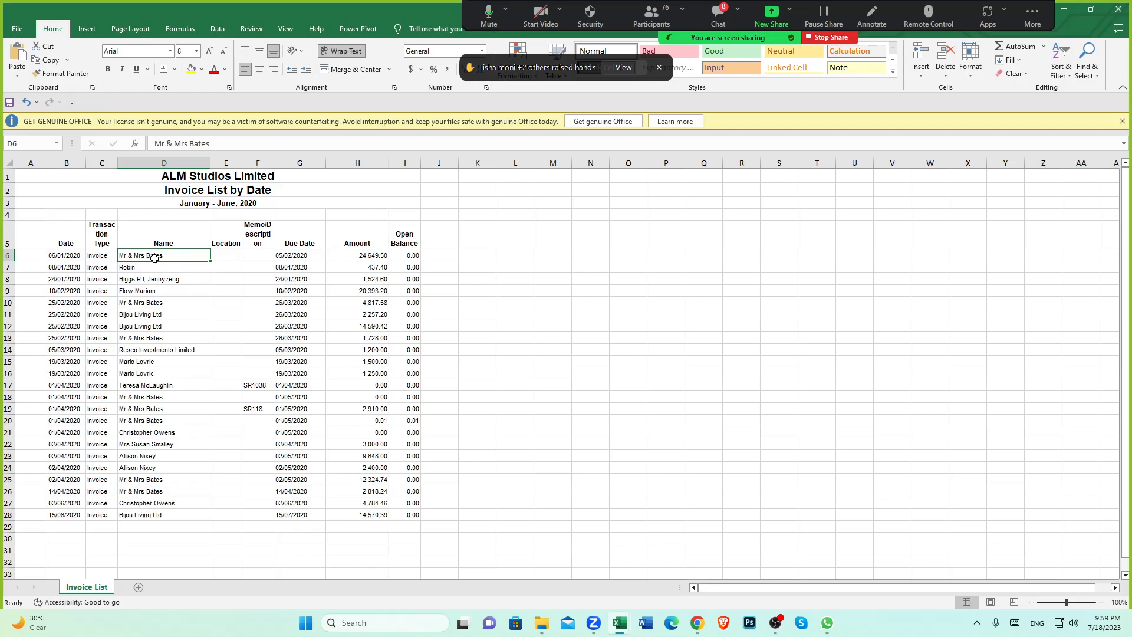
{"action": "key", "text": "ctrl+c"}
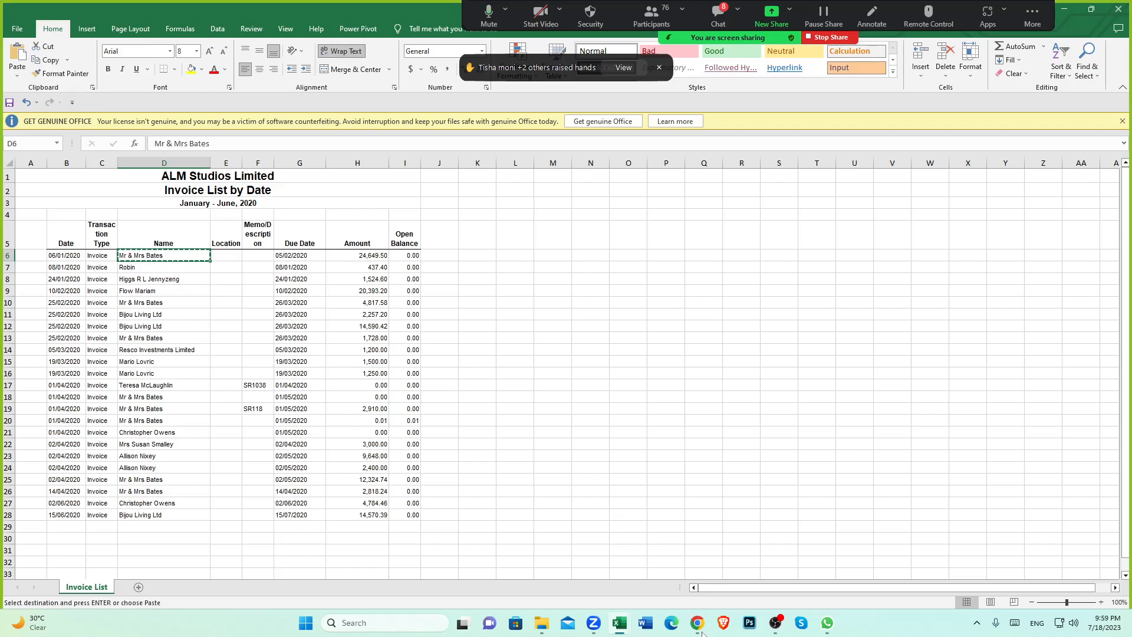
Step: Create a new contact named Mr & Mrs Bates by pasting the copied name, then save and close
{"action": "mouse_move", "coordinate": [696, 622]}
{"action": "left_click", "coordinate": [696, 583]}
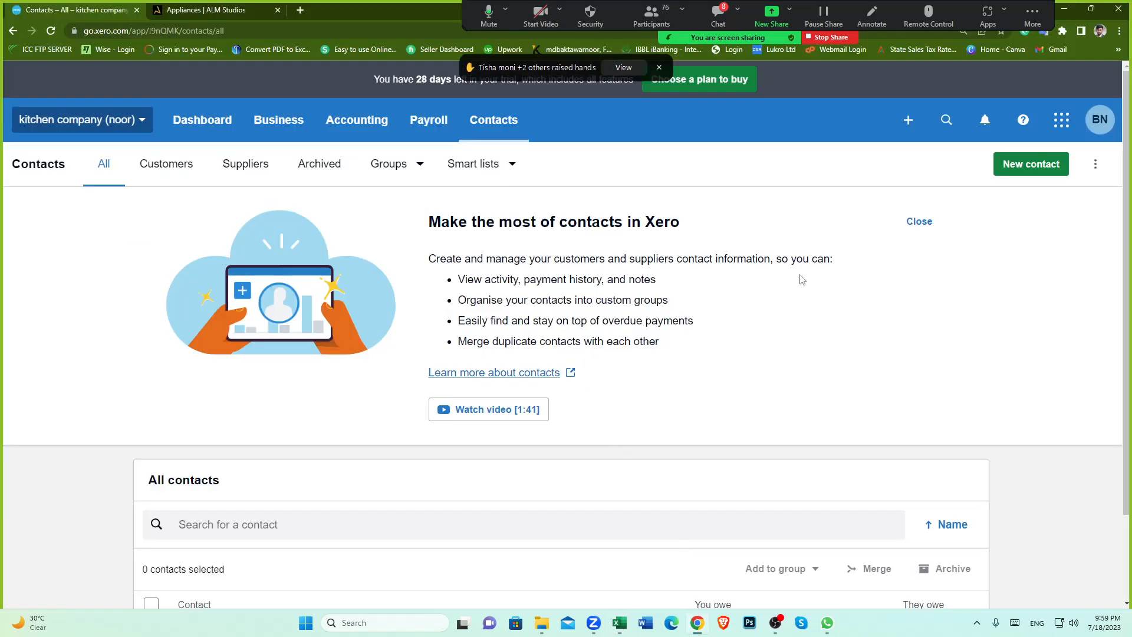
{"action": "left_click", "coordinate": [1022, 171]}
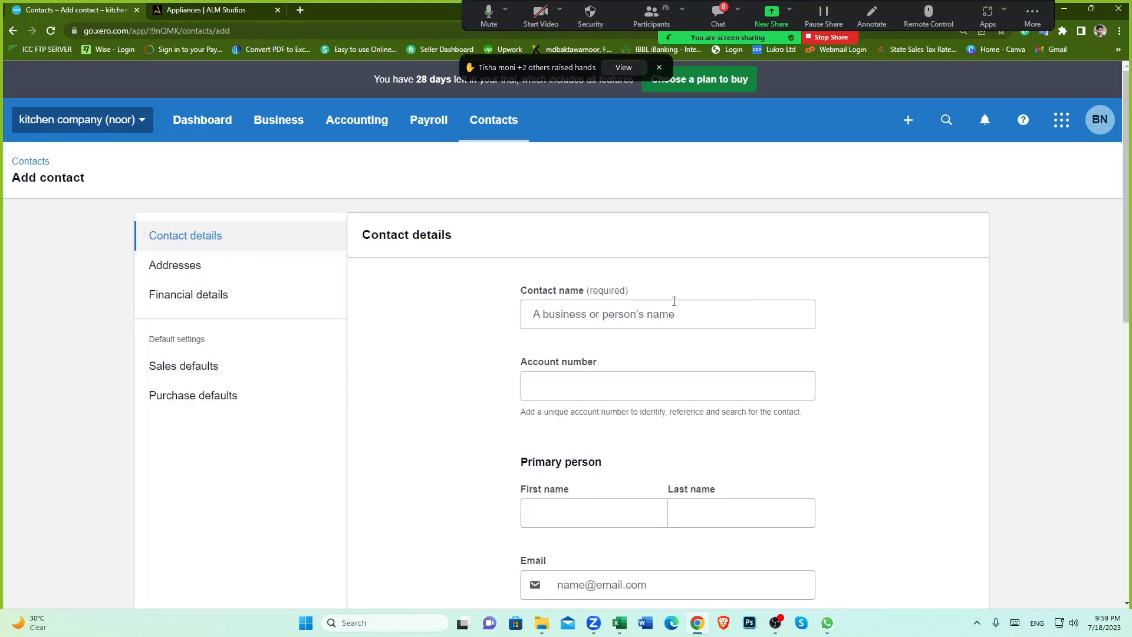
{"action": "left_click", "coordinate": [611, 315]}
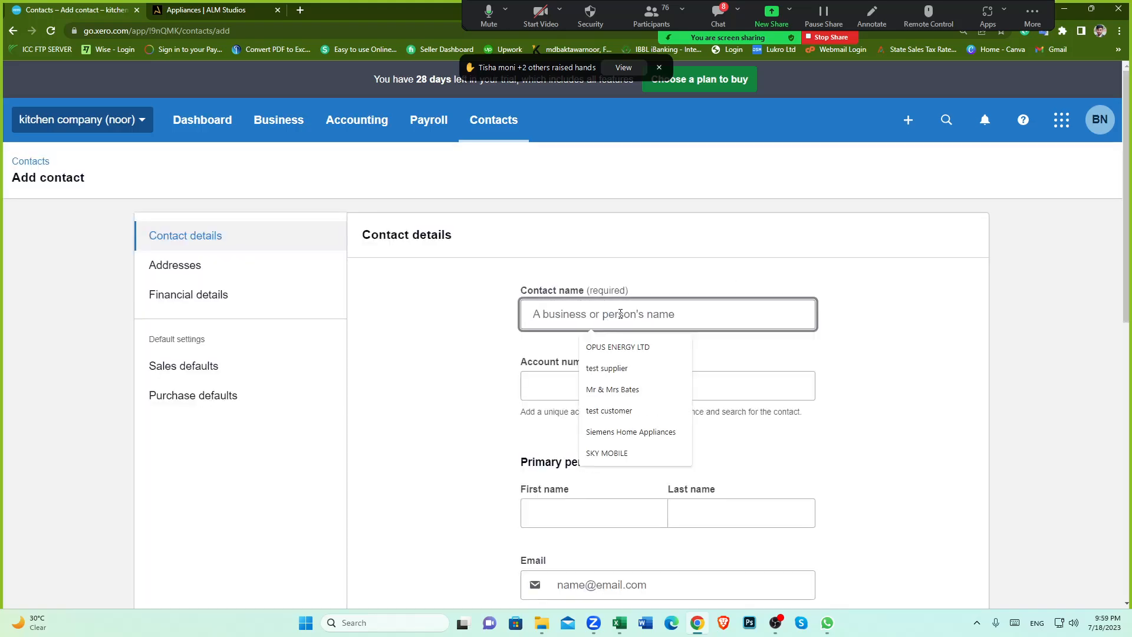
{"action": "key", "text": "ctrl+v"}
{"action": "scroll", "coordinate": [886, 365], "scroll_direction": "down", "scroll_amount": 7}
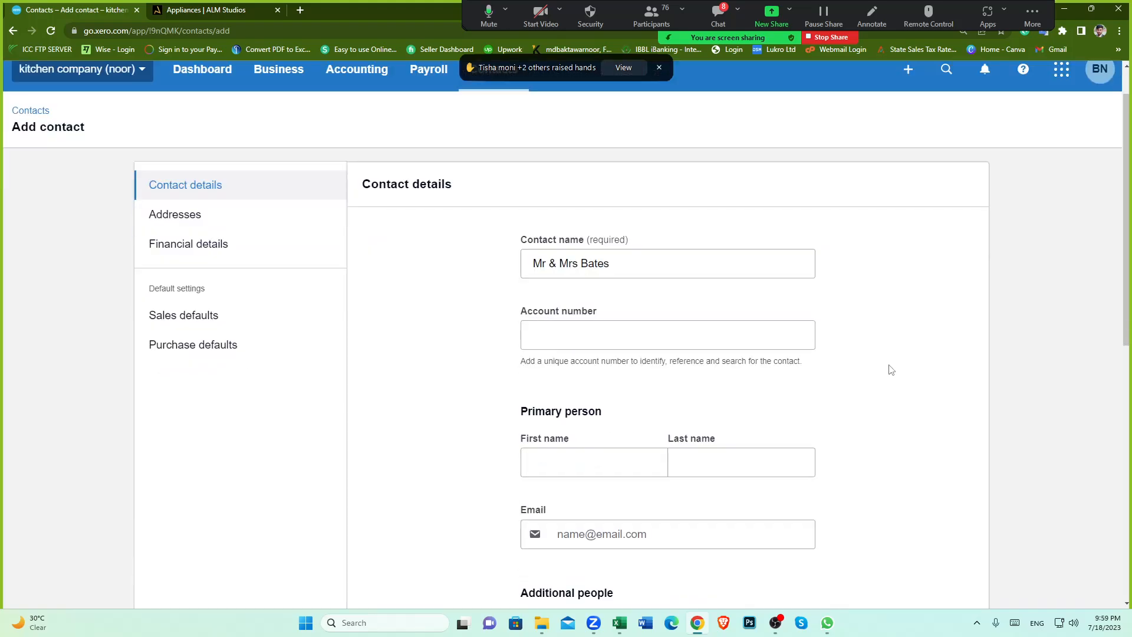
{"action": "scroll", "coordinate": [851, 380], "scroll_direction": "down", "scroll_amount": 3}
{"action": "scroll", "coordinate": [843, 375], "scroll_direction": "up", "scroll_amount": 9}
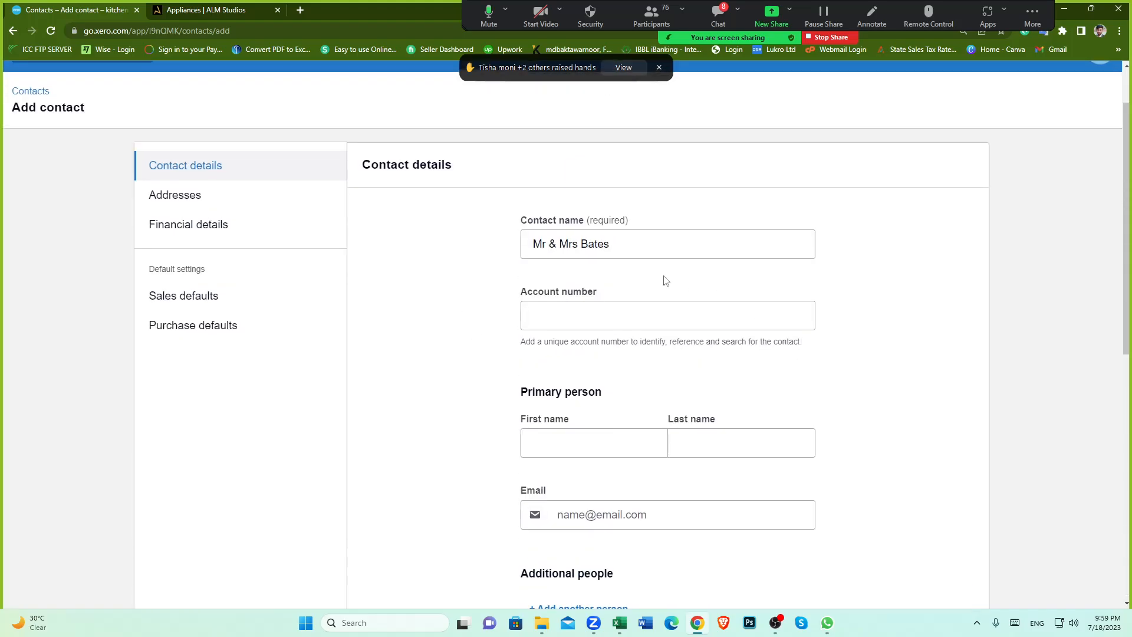
{"action": "scroll", "coordinate": [884, 412], "scroll_direction": "down", "scroll_amount": 9}
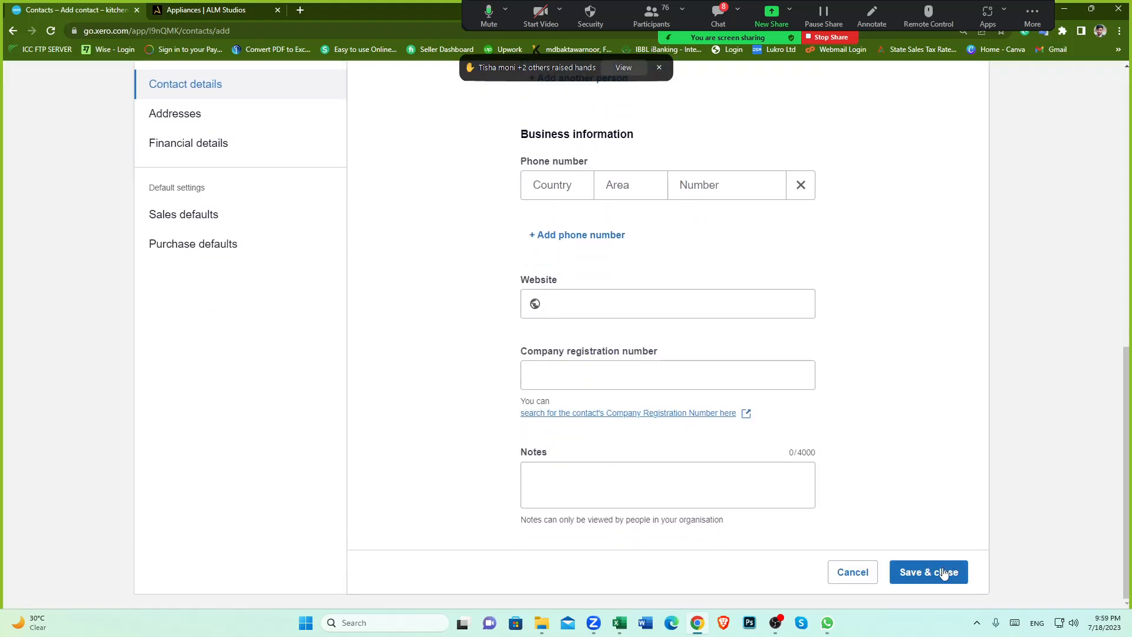
{"action": "left_click", "coordinate": [932, 572]}
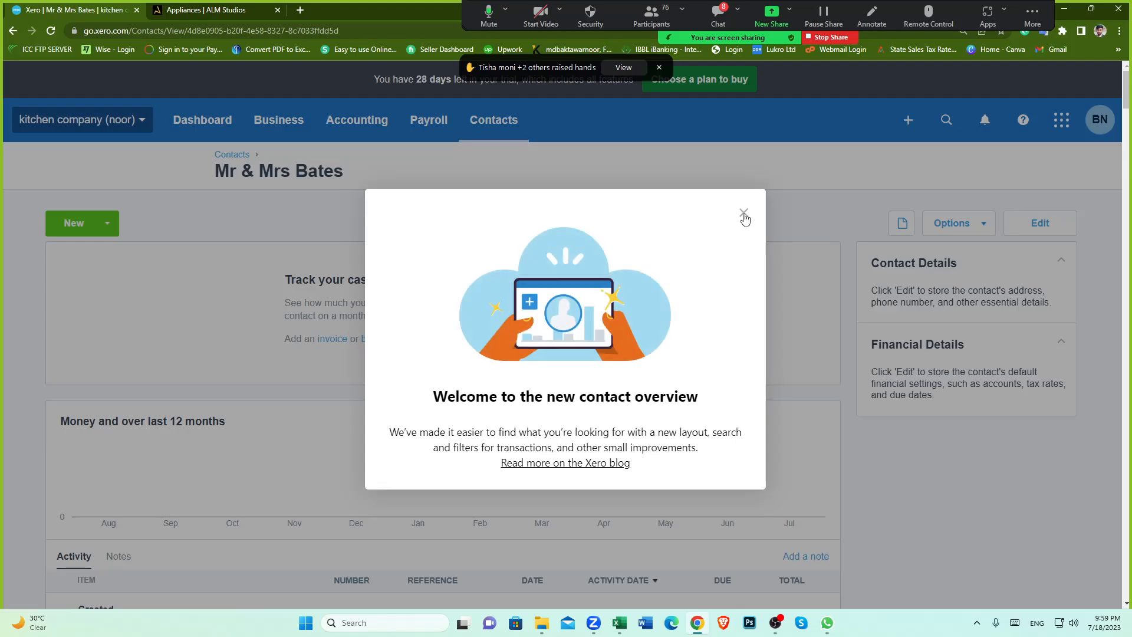
Step: Check the first invoice's date in the spreadsheet and start a new sales invoice for Mr & Mrs Bates
{"action": "left_click", "coordinate": [742, 213]}
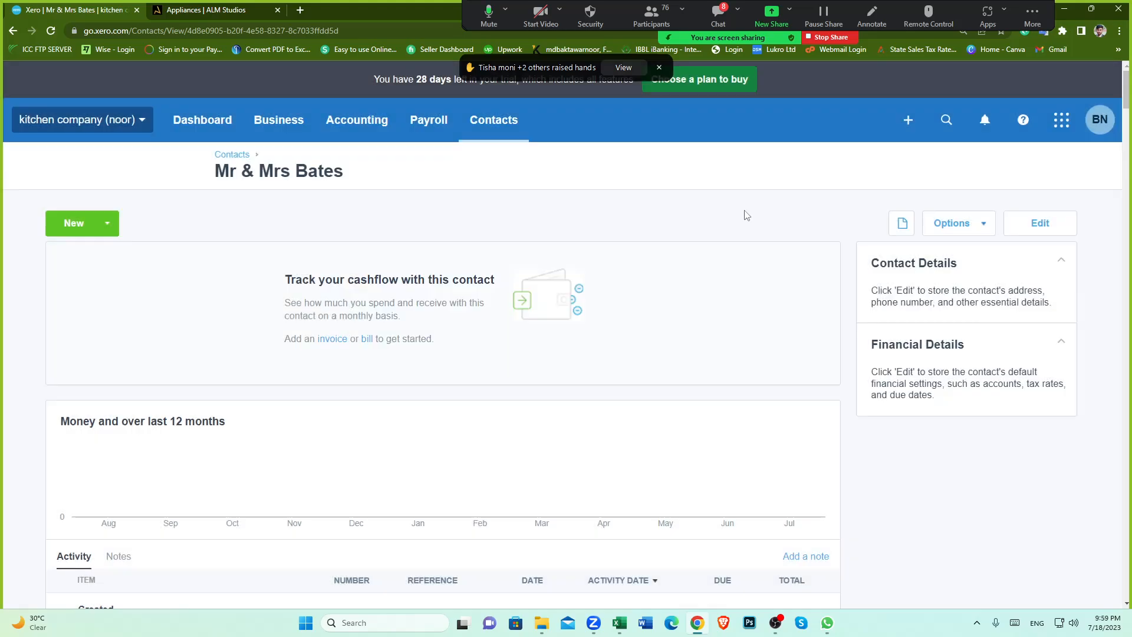
{"action": "left_click", "coordinate": [112, 228]}
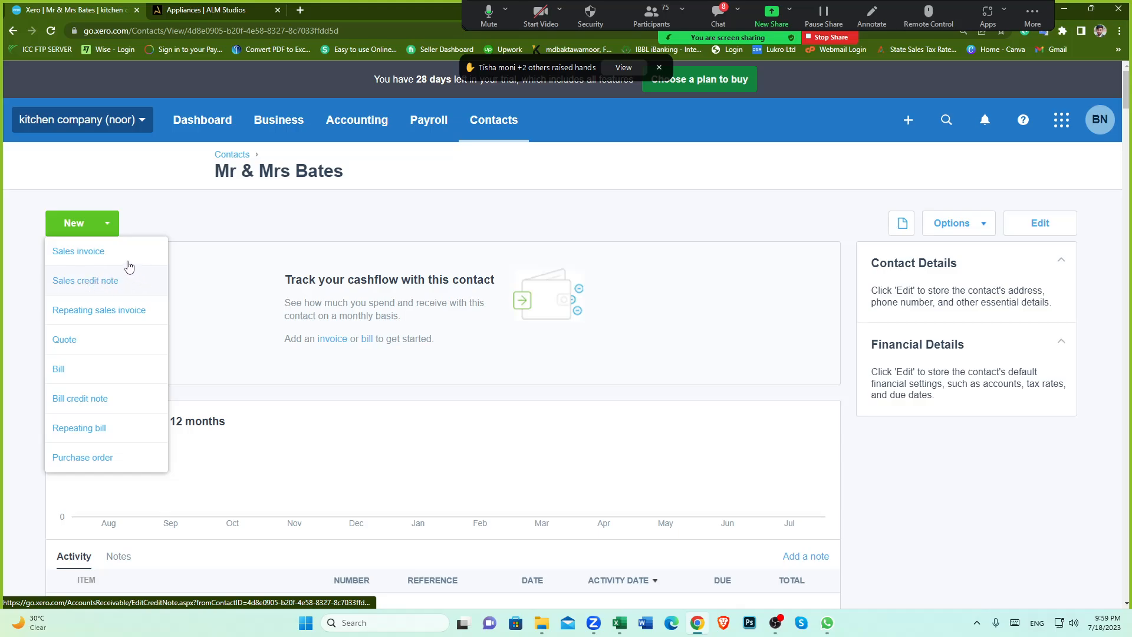
{"action": "left_click", "coordinate": [227, 227]}
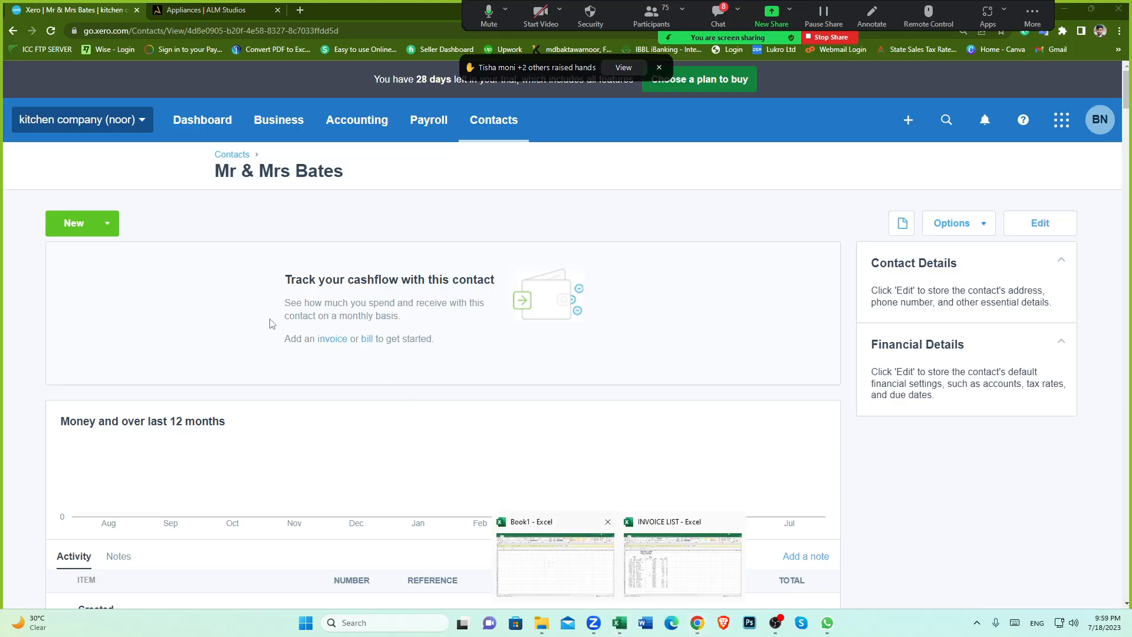
{"action": "left_click", "coordinate": [633, 565]}
{"action": "left_click", "coordinate": [73, 255]}
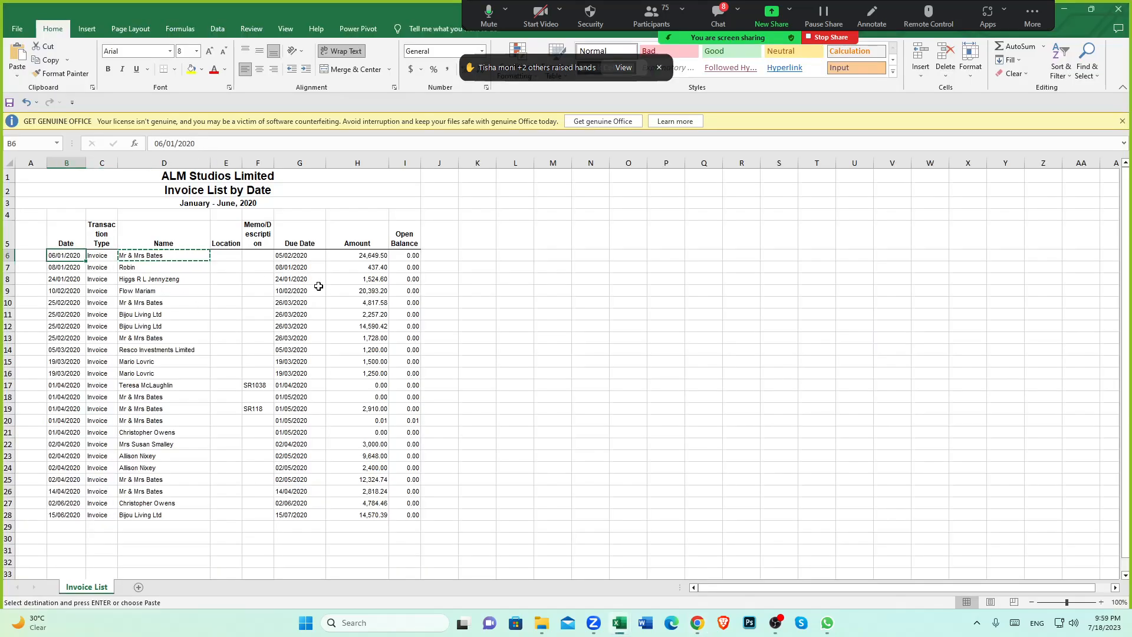
{"action": "left_click", "coordinate": [697, 622]}
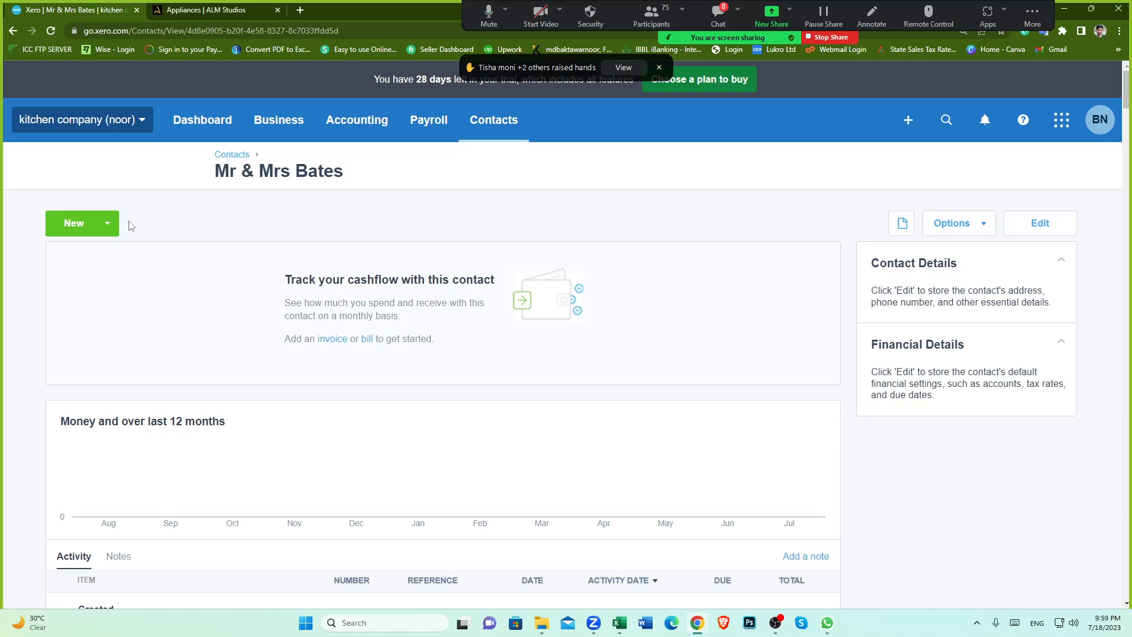
{"action": "left_click", "coordinate": [112, 224]}
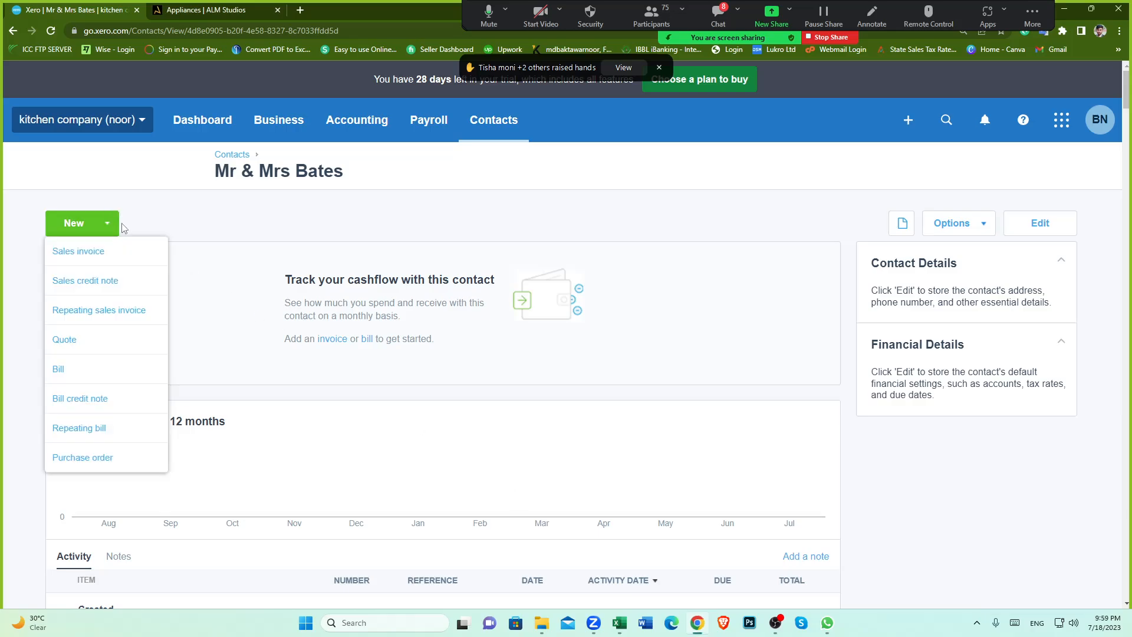
{"action": "left_click", "coordinate": [93, 254]}
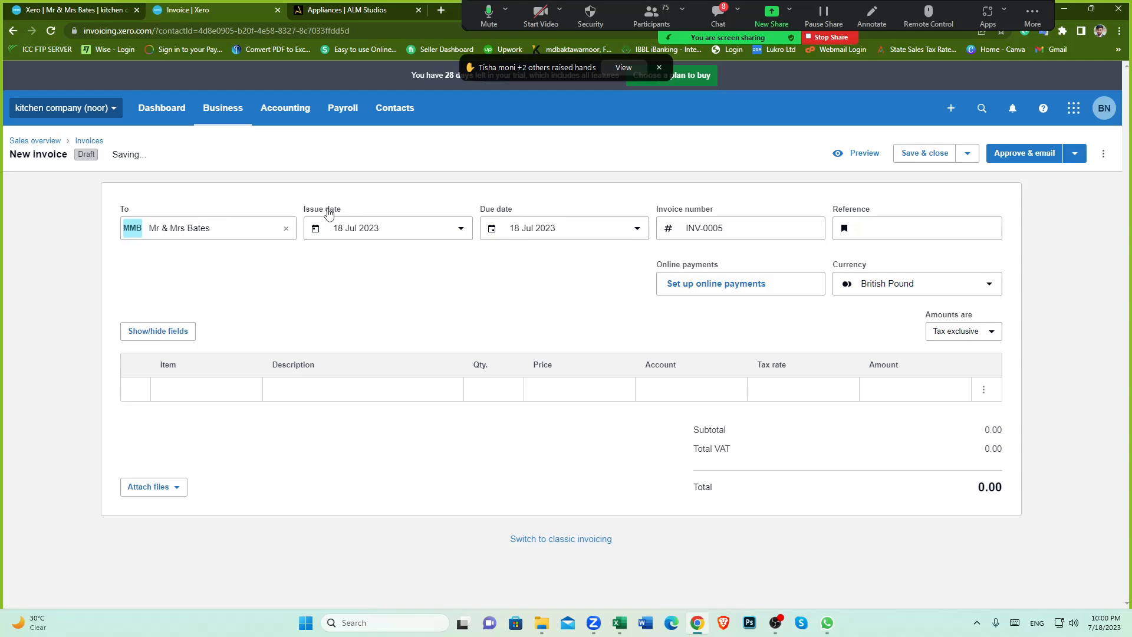
Step: Read the first invoice's date in the spreadsheet and set the invoice's issue date to 6 Jan 2020
{"action": "mouse_move", "coordinate": [619, 622]}
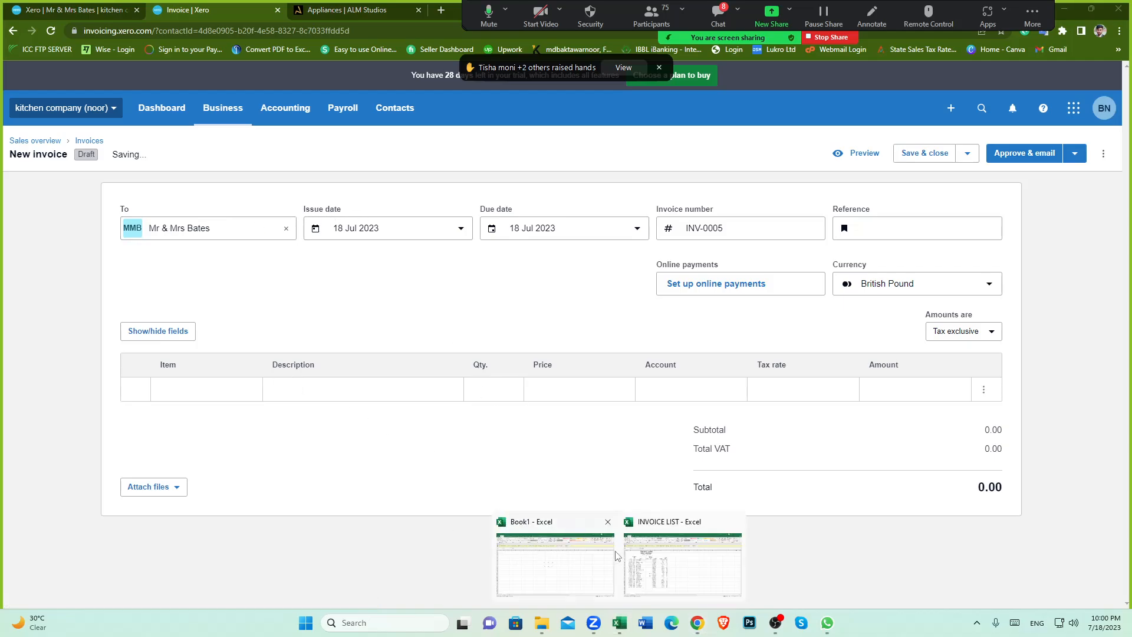
{"action": "left_click", "coordinate": [676, 563]}
{"action": "left_click", "coordinate": [60, 242]}
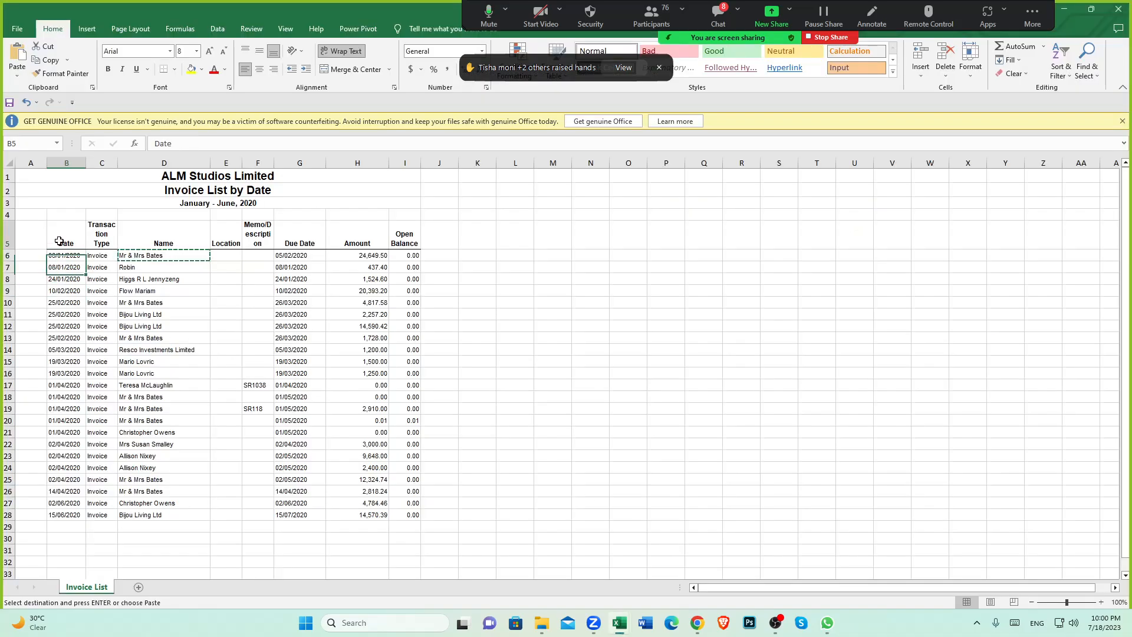
{"action": "left_click_drag", "start_coordinate": [70, 261], "coordinate": [77, 505]}
{"action": "left_click", "coordinate": [141, 407]}
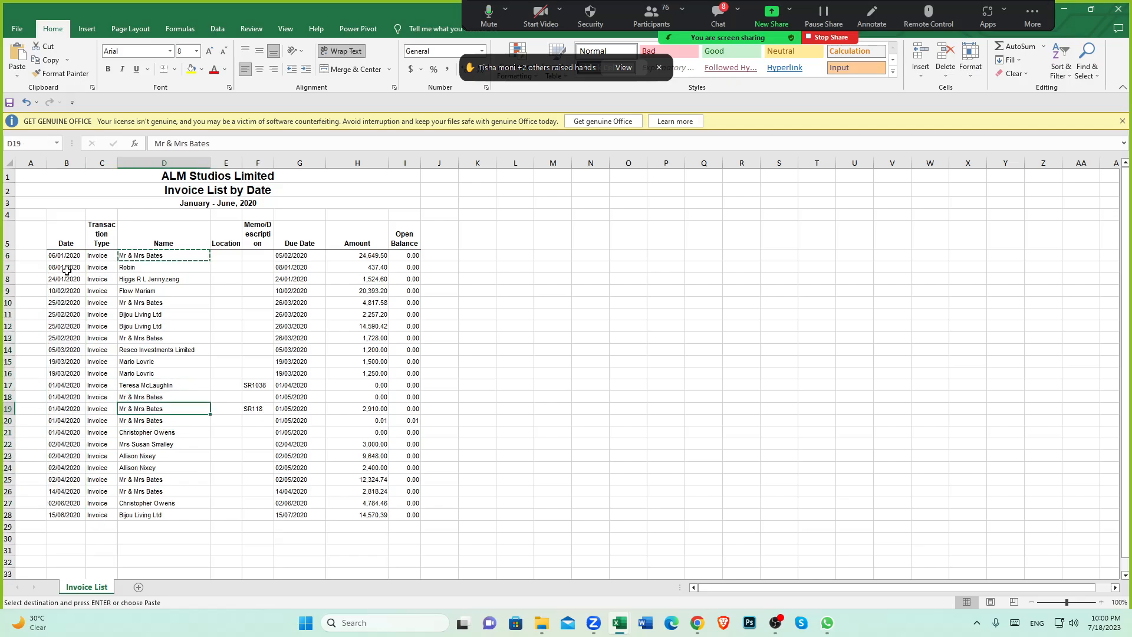
{"action": "left_click", "coordinate": [55, 254]}
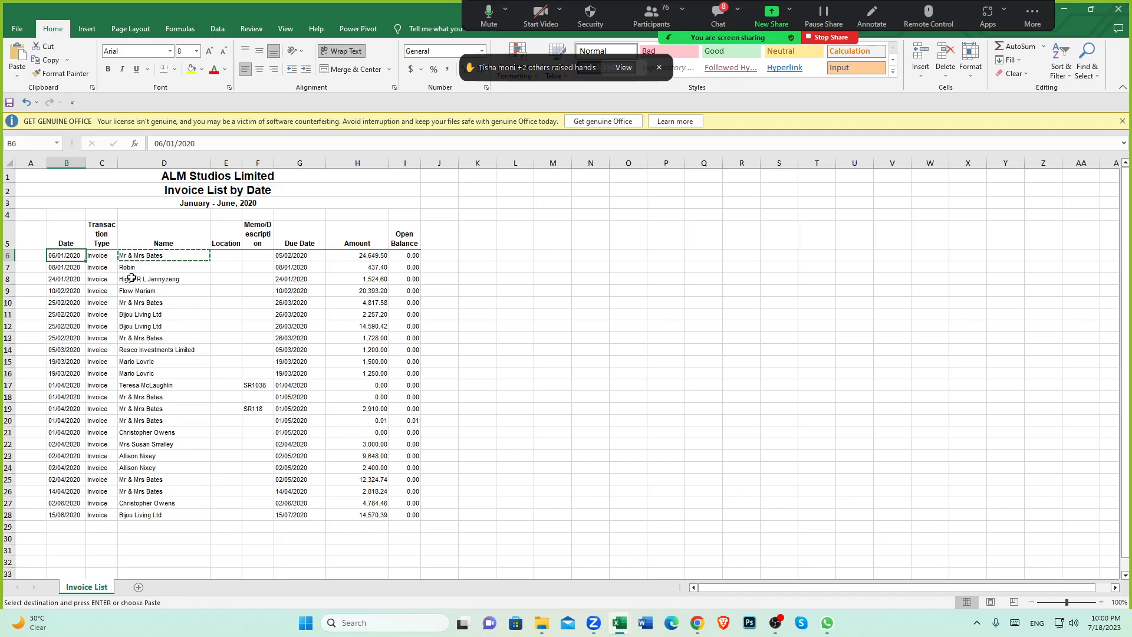
{"action": "left_click", "coordinate": [694, 619]}
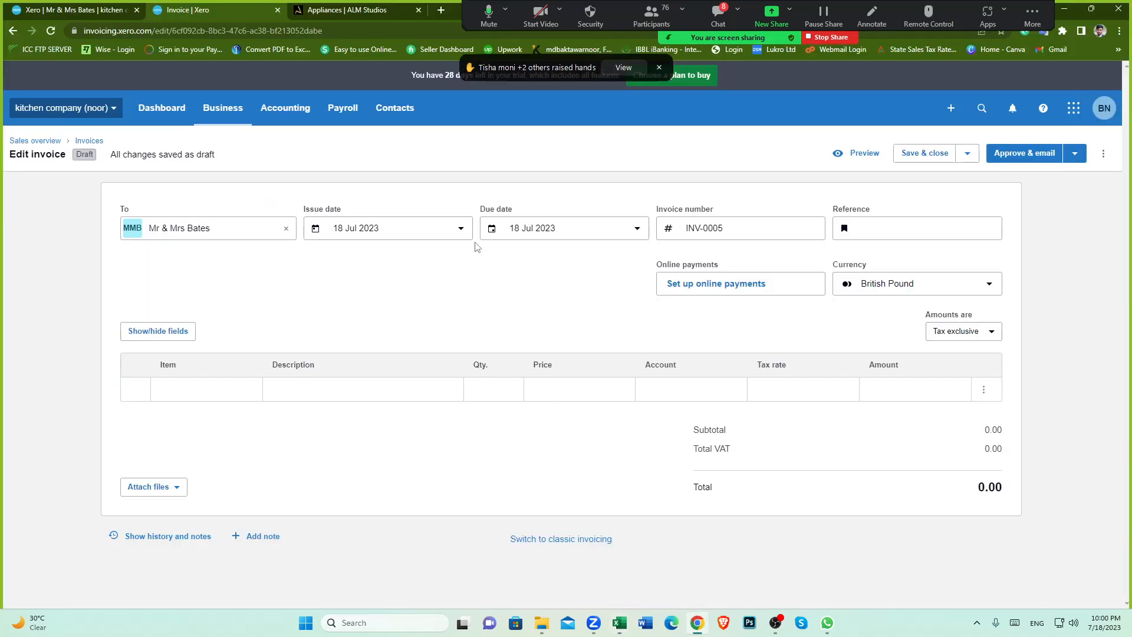
{"action": "left_click", "coordinate": [460, 228]}
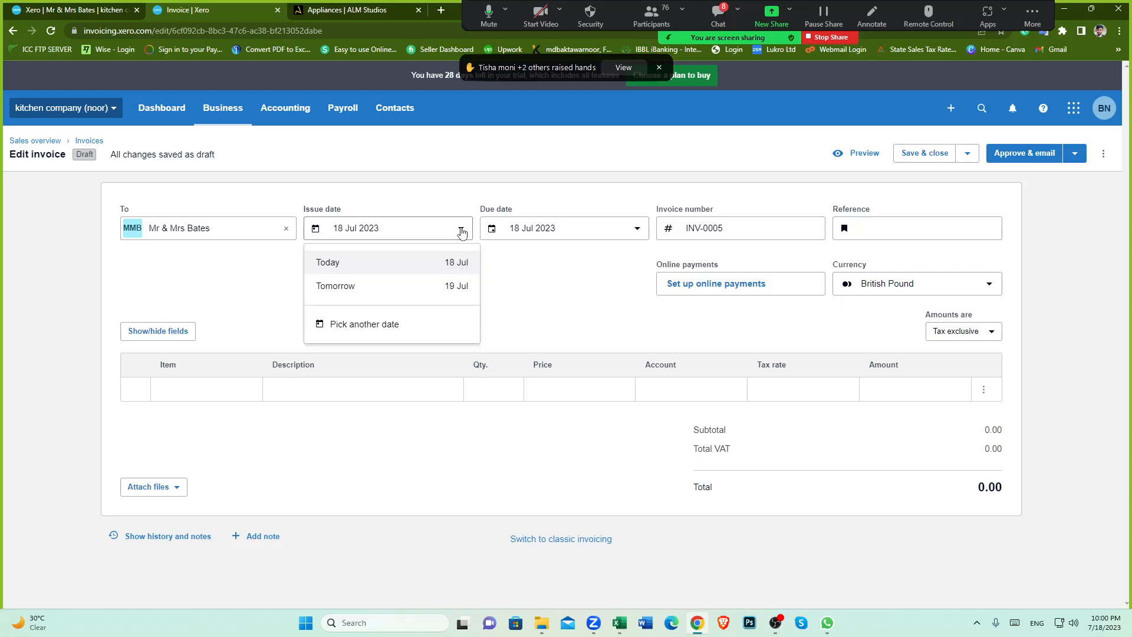
{"action": "left_click", "coordinate": [377, 328]}
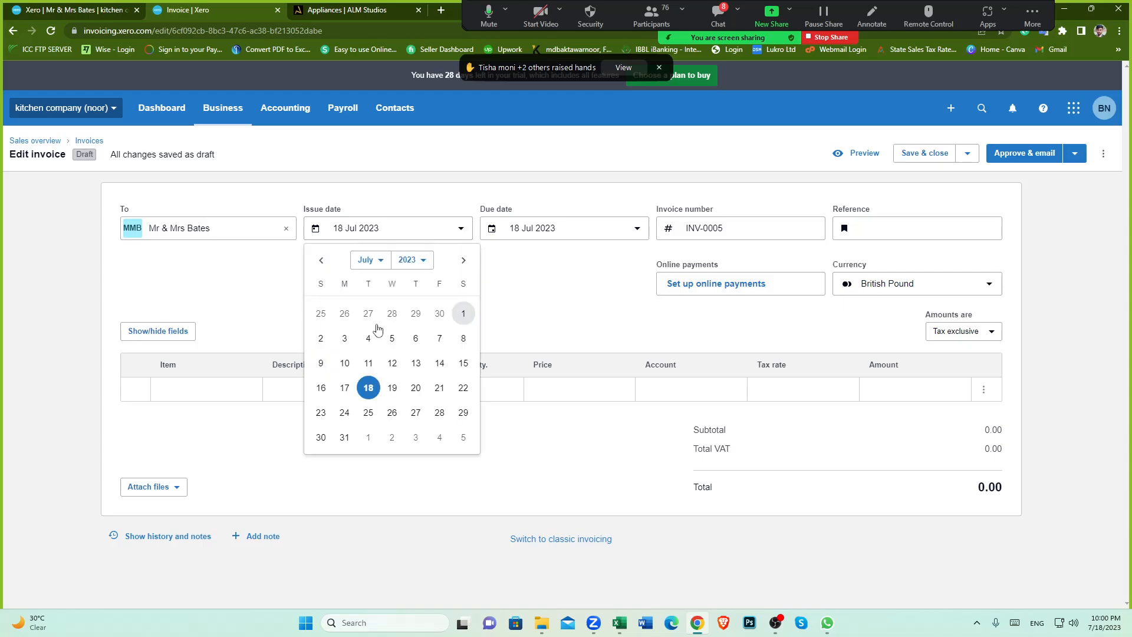
{"action": "left_click", "coordinate": [424, 261]}
{"action": "left_click", "coordinate": [405, 344]}
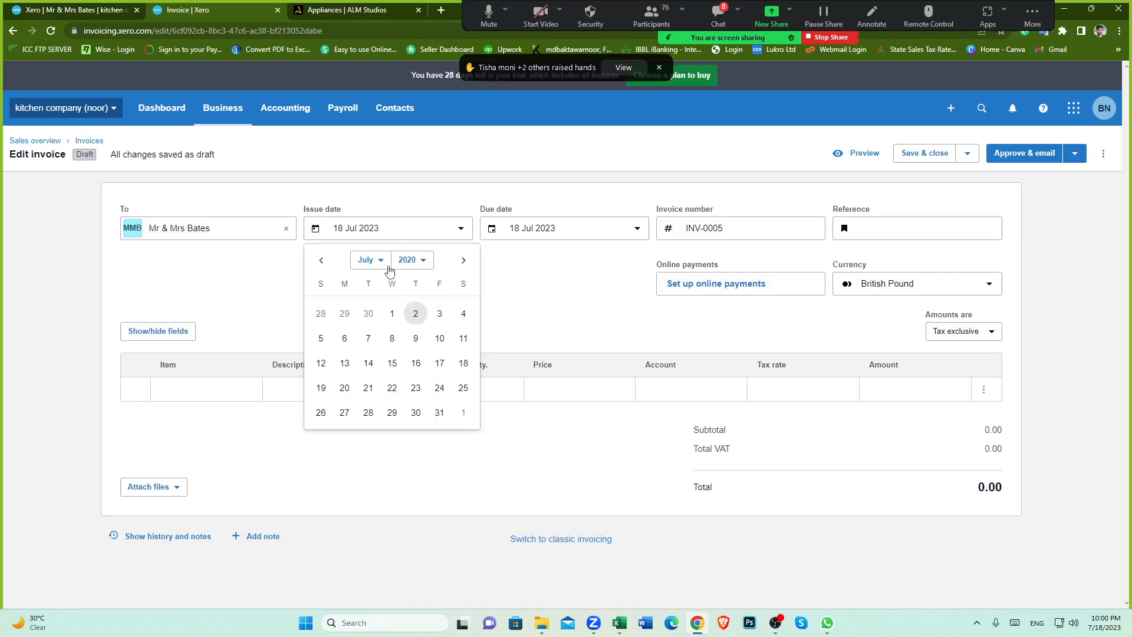
{"action": "left_click", "coordinate": [369, 260]}
{"action": "left_click", "coordinate": [372, 276]}
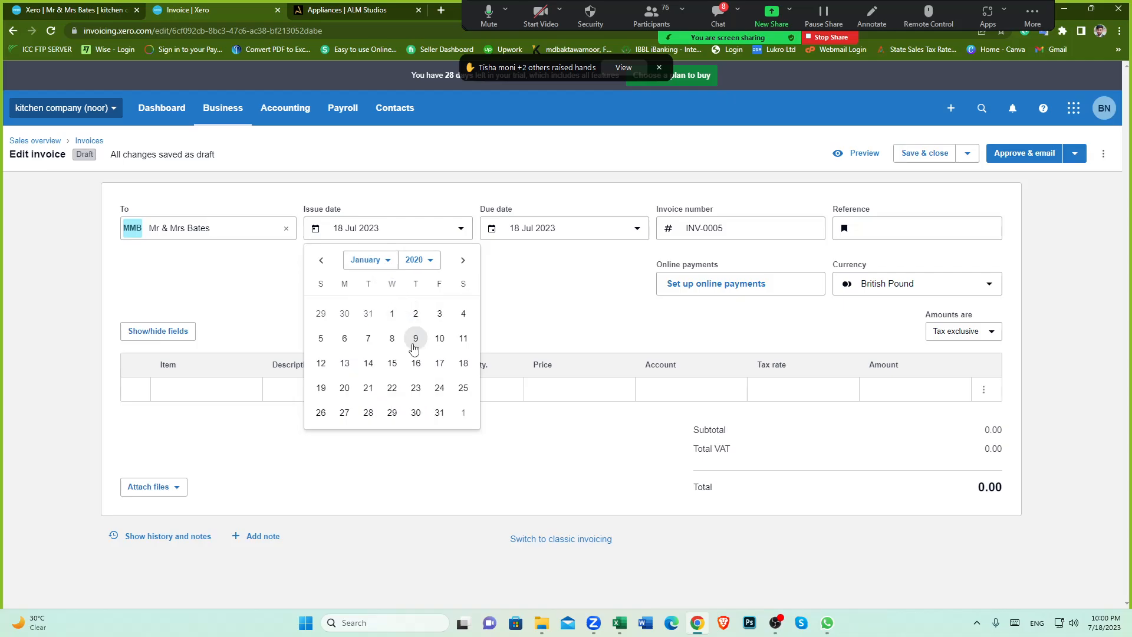
{"action": "left_click", "coordinate": [345, 339]}
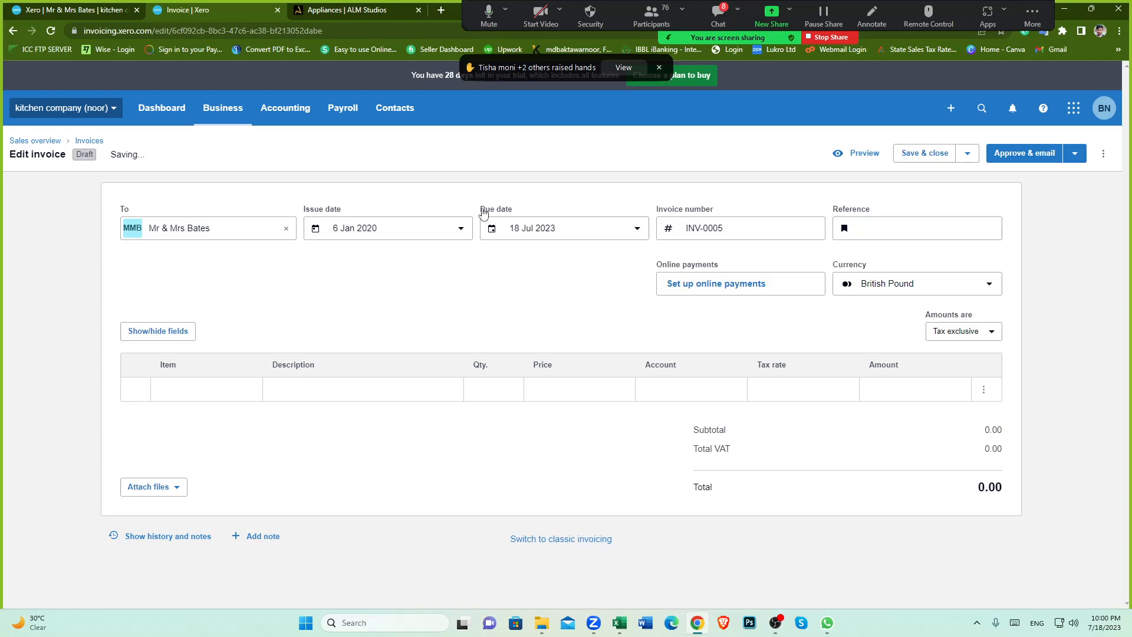
Step: Read the first invoice's due date in the spreadsheet and set the invoice's due date to 5 Feb 2020
{"action": "left_click_drag", "start_coordinate": [482, 210], "coordinate": [510, 219]}
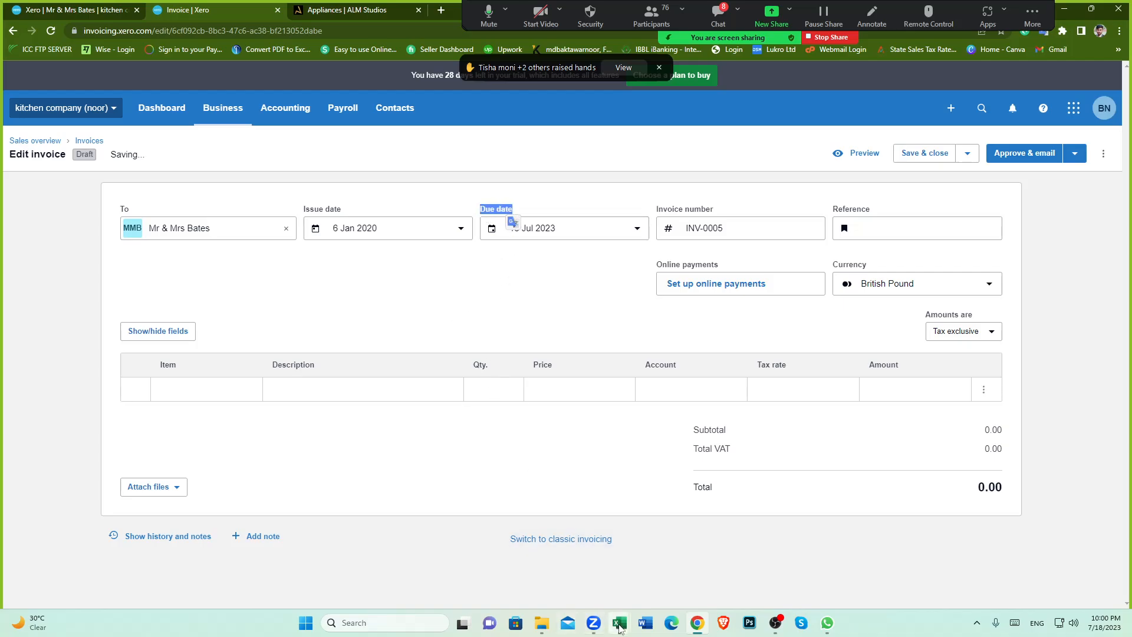
{"action": "mouse_move", "coordinate": [619, 626]}
{"action": "left_click", "coordinate": [646, 554]}
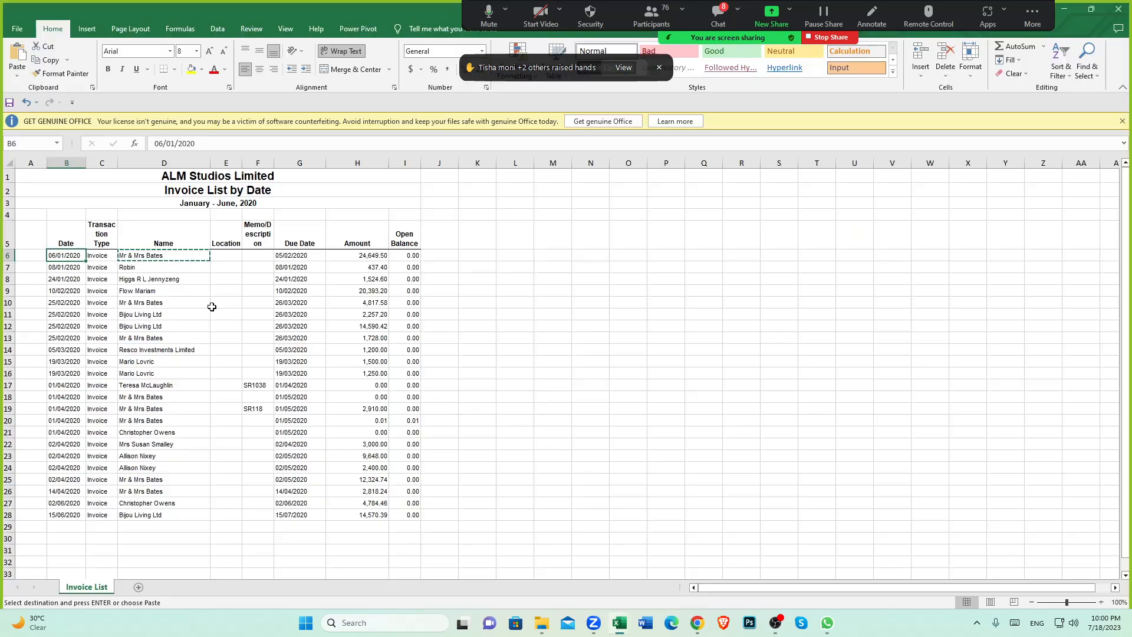
{"action": "left_click", "coordinate": [290, 254]}
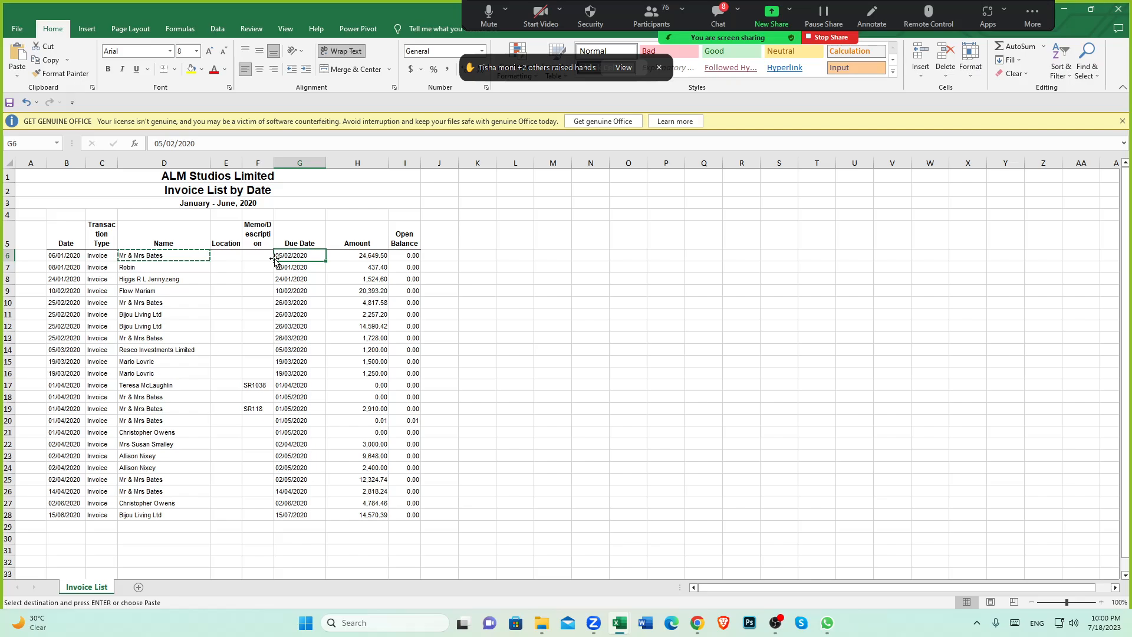
{"action": "mouse_move", "coordinate": [703, 626]}
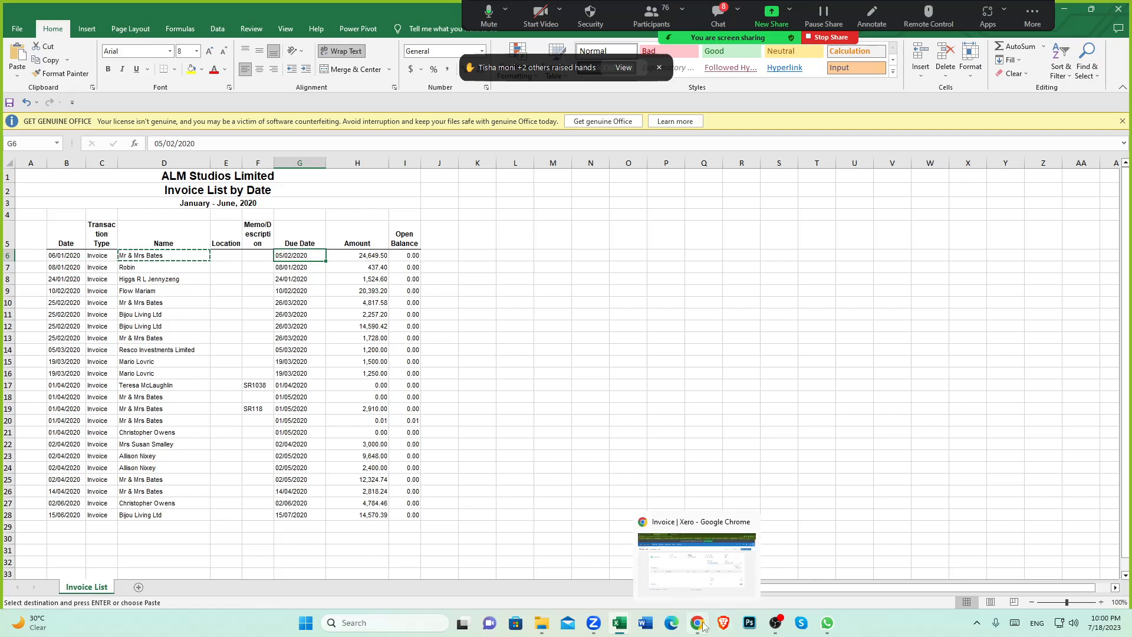
{"action": "left_click", "coordinate": [704, 573]}
{"action": "left_click", "coordinate": [624, 230]}
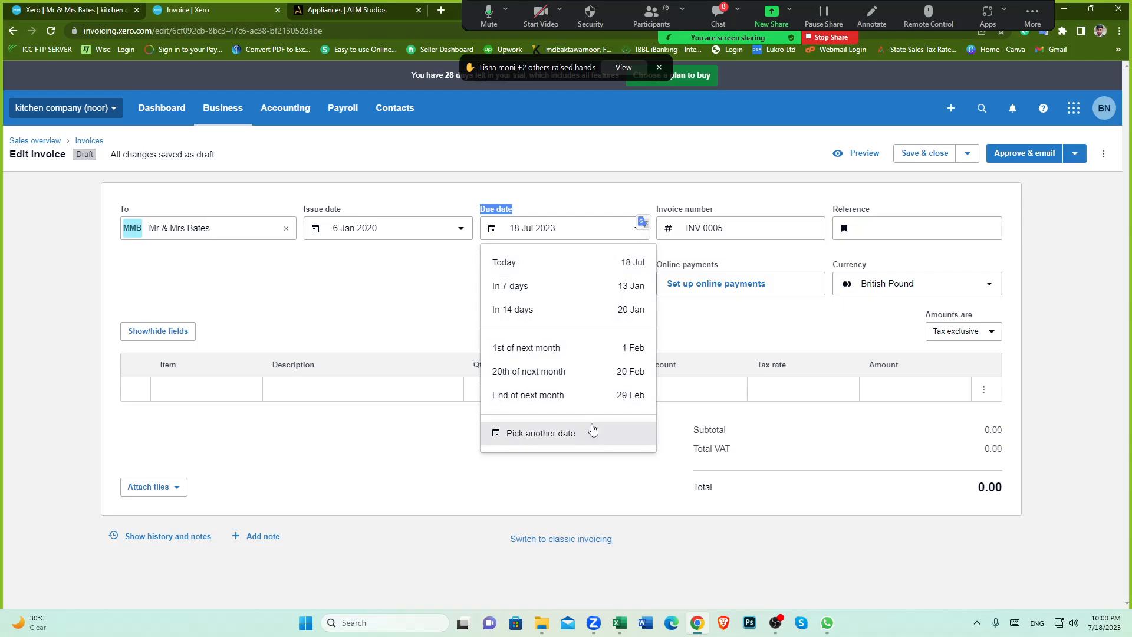
{"action": "left_click", "coordinate": [568, 432]}
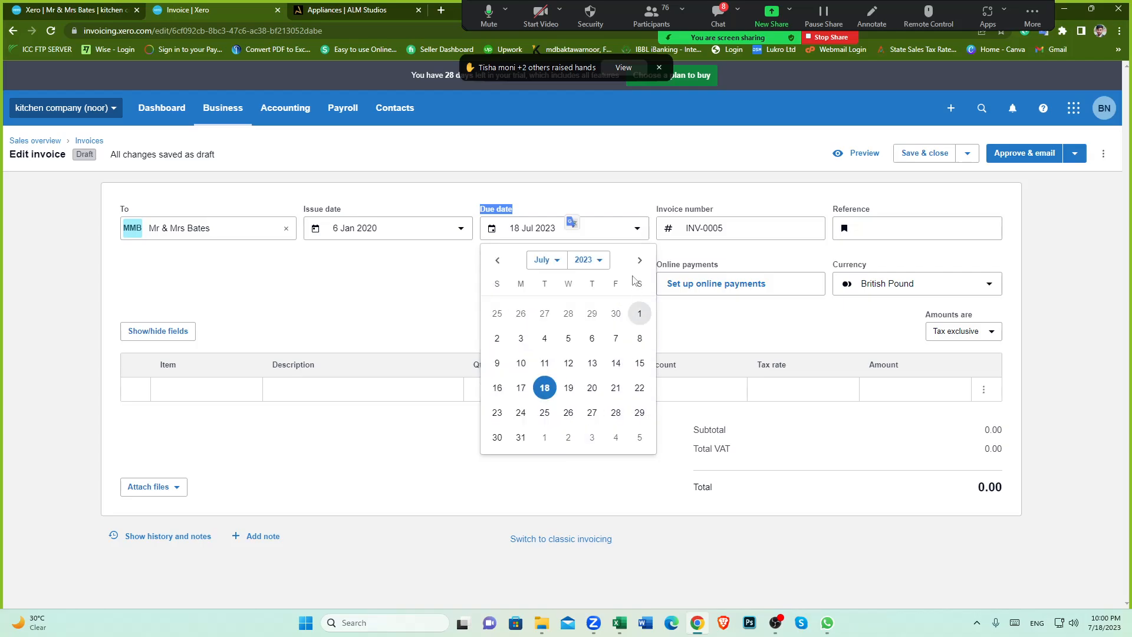
{"action": "left_click", "coordinate": [598, 261]}
{"action": "left_click", "coordinate": [581, 345]}
{"action": "left_click", "coordinate": [546, 260]}
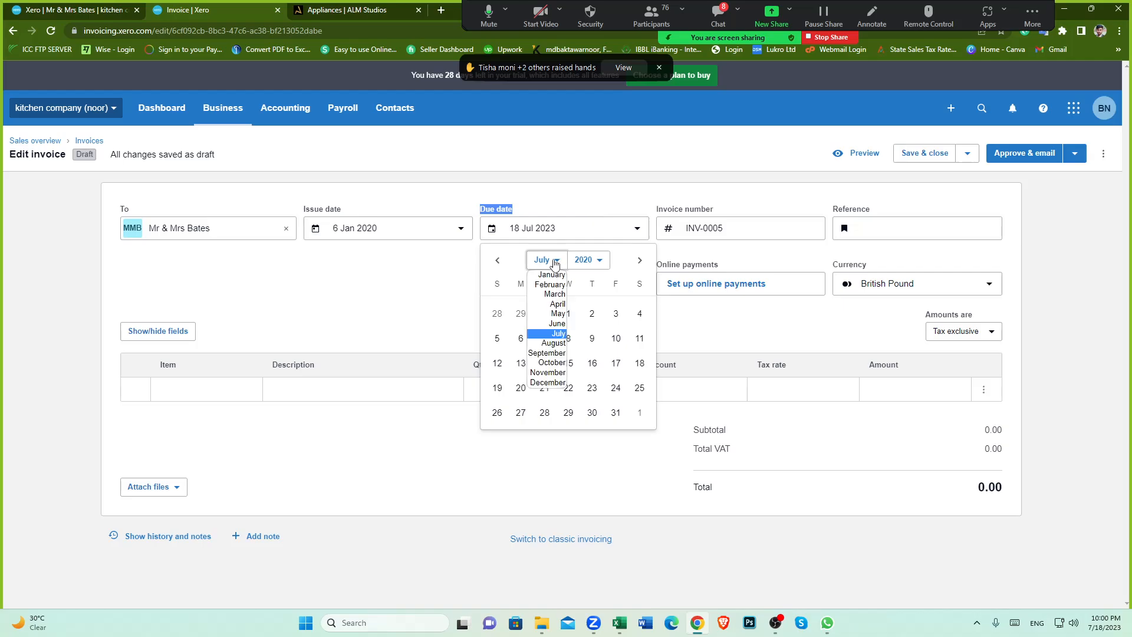
{"action": "left_click", "coordinate": [551, 285]}
{"action": "left_click", "coordinate": [567, 341]}
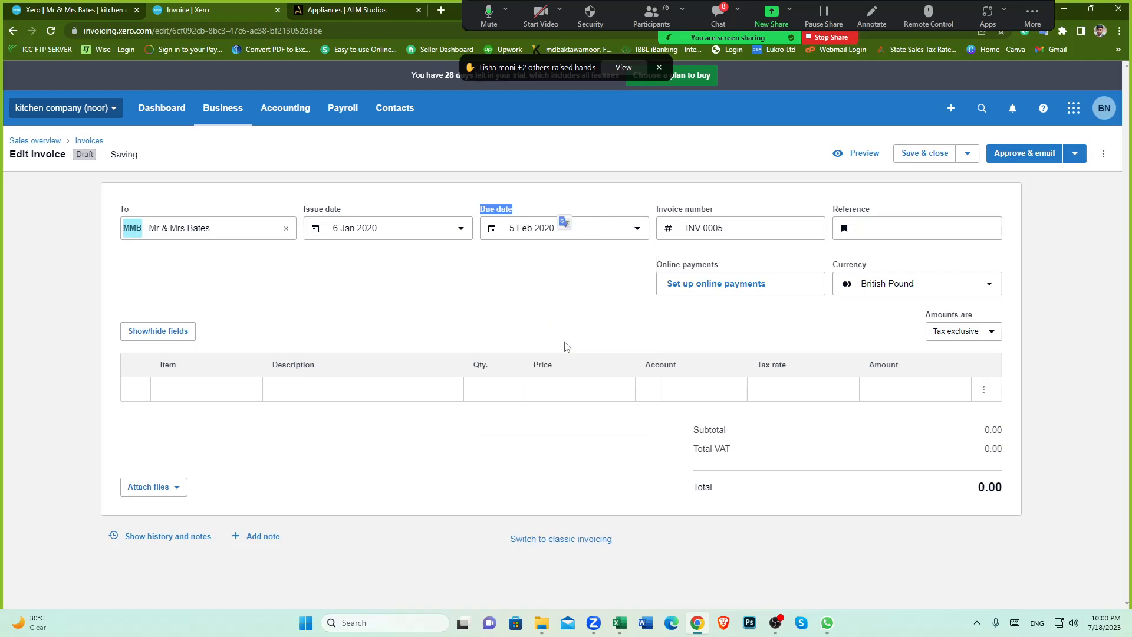
{"action": "left_click", "coordinate": [587, 320]}
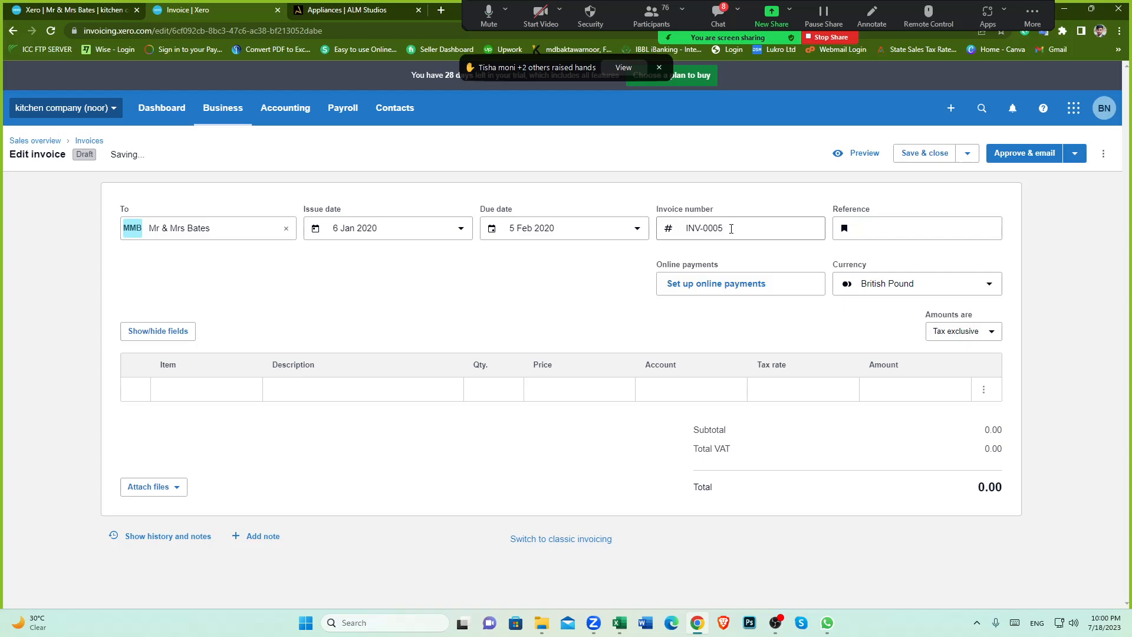
Step: Review the first invoice's row in the spreadsheet alongside the list of available invoice items
{"action": "left_click", "coordinate": [619, 623]}
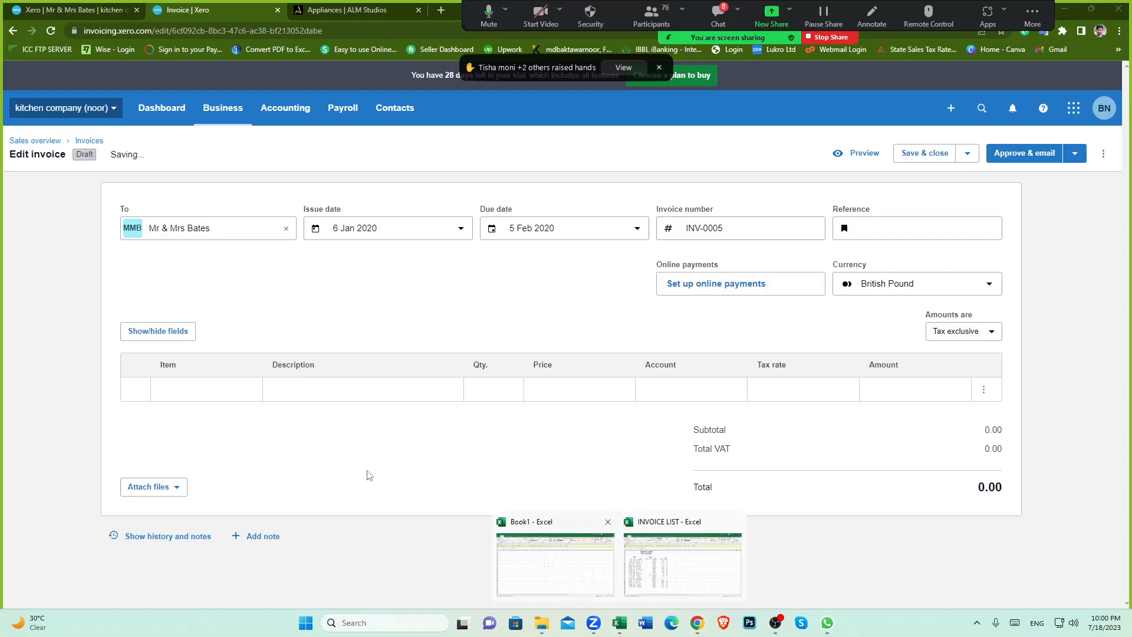
{"action": "left_click", "coordinate": [663, 582]}
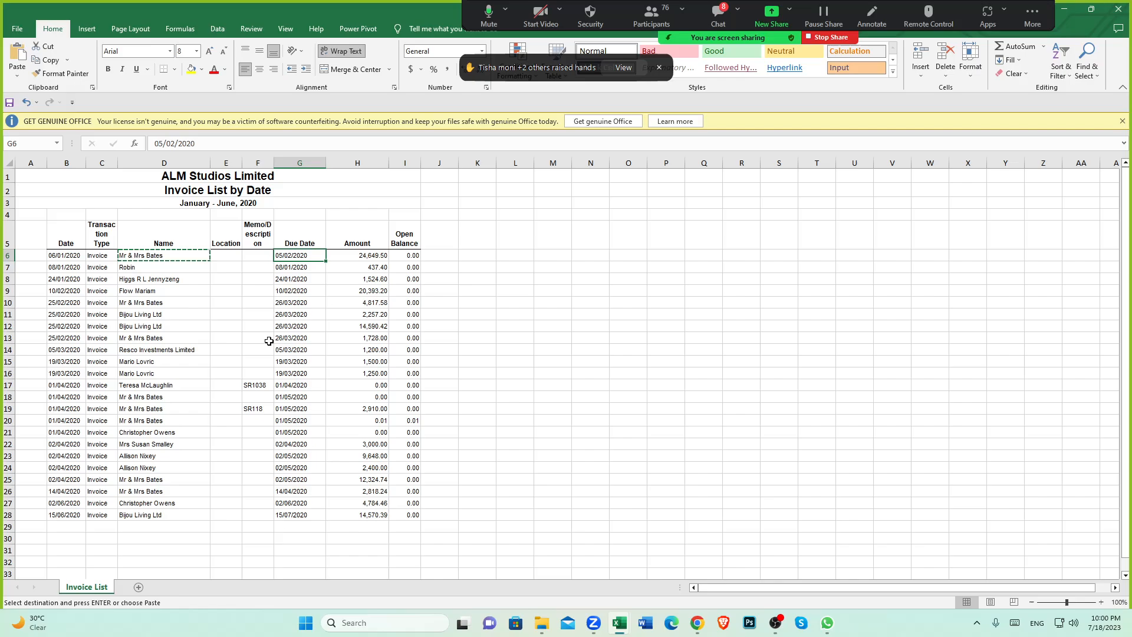
{"action": "left_click", "coordinate": [696, 622]}
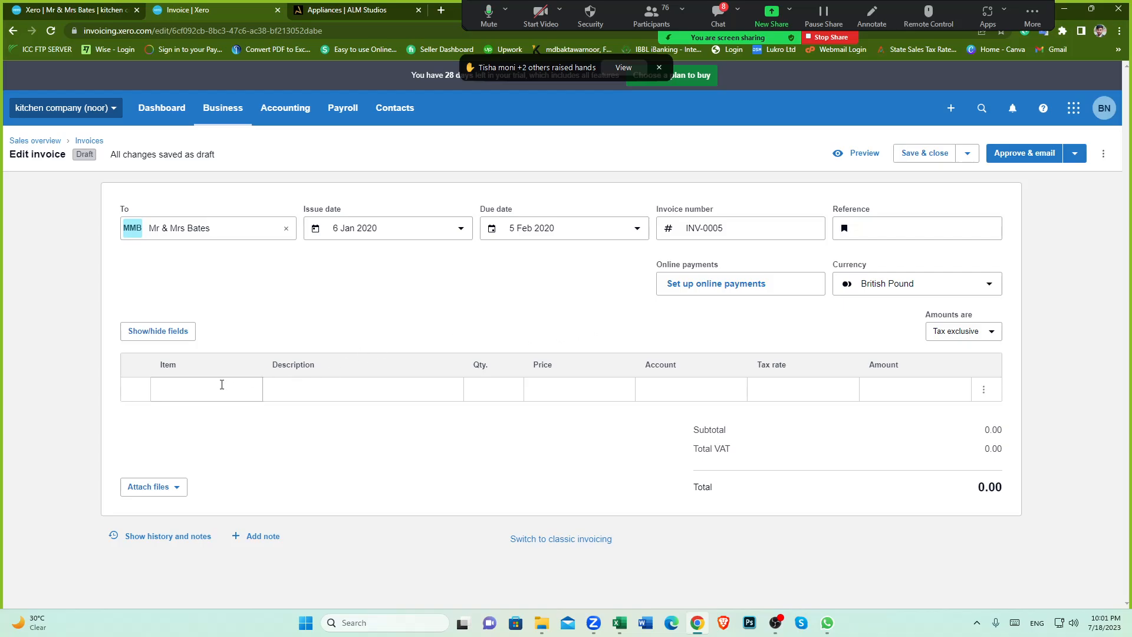
{"action": "mouse_move", "coordinate": [620, 619]}
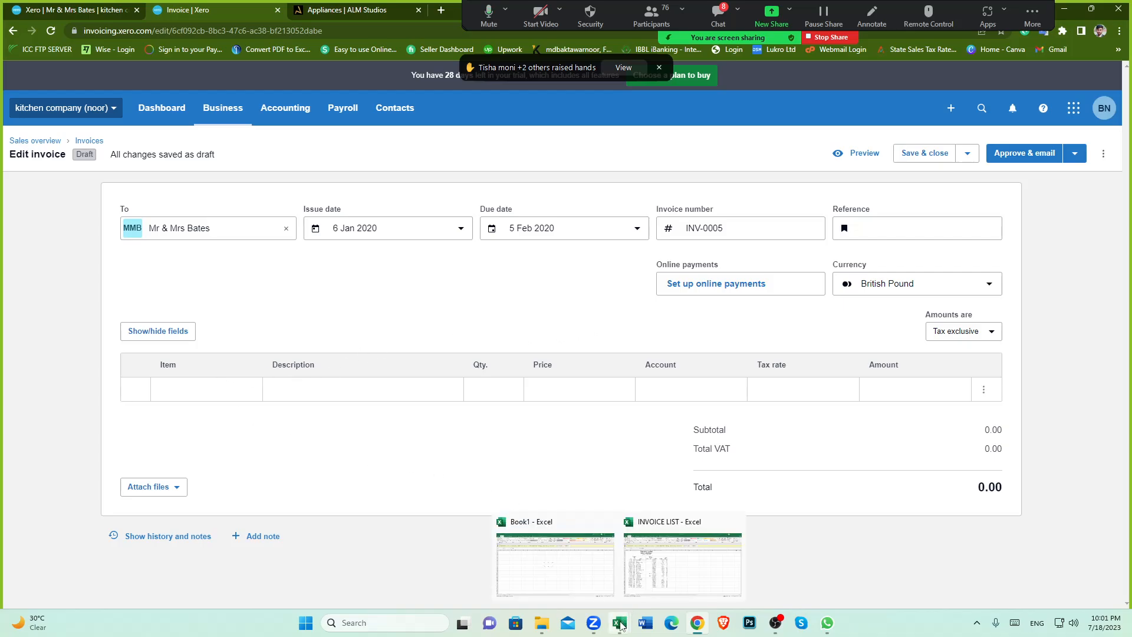
{"action": "left_click", "coordinate": [670, 575]}
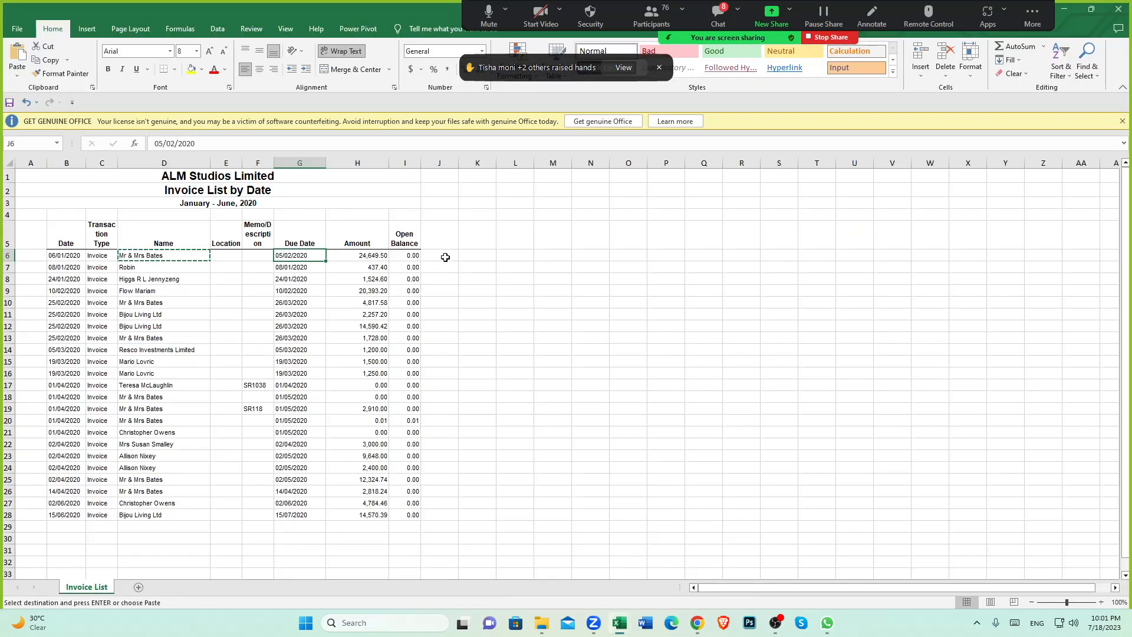
{"action": "left_click", "coordinate": [444, 256]}
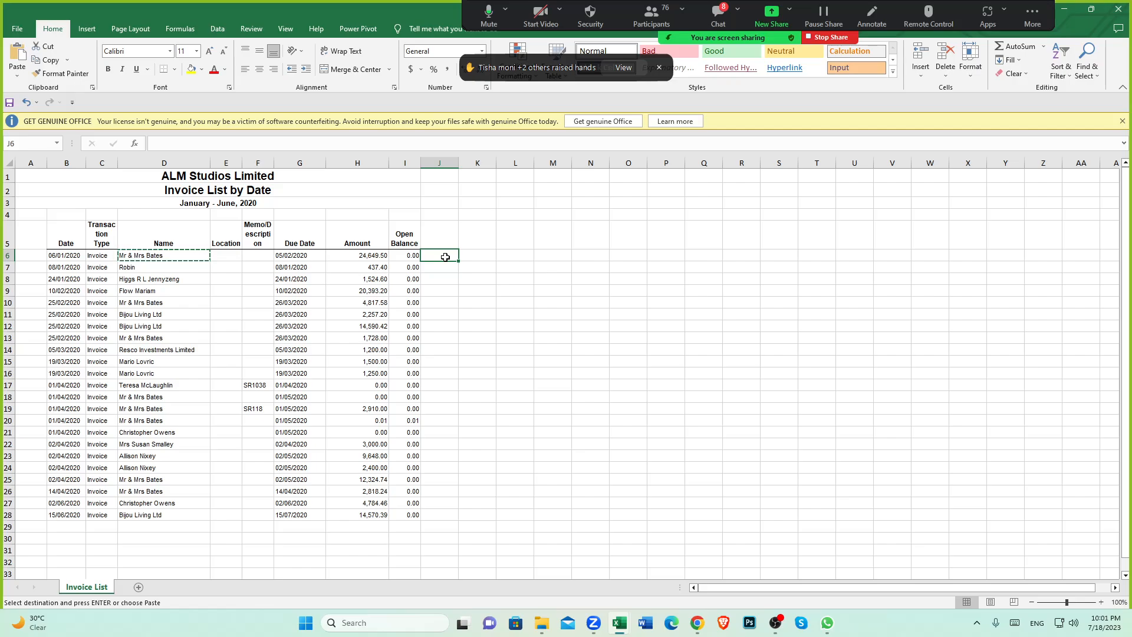
{"action": "left_click", "coordinate": [701, 625]}
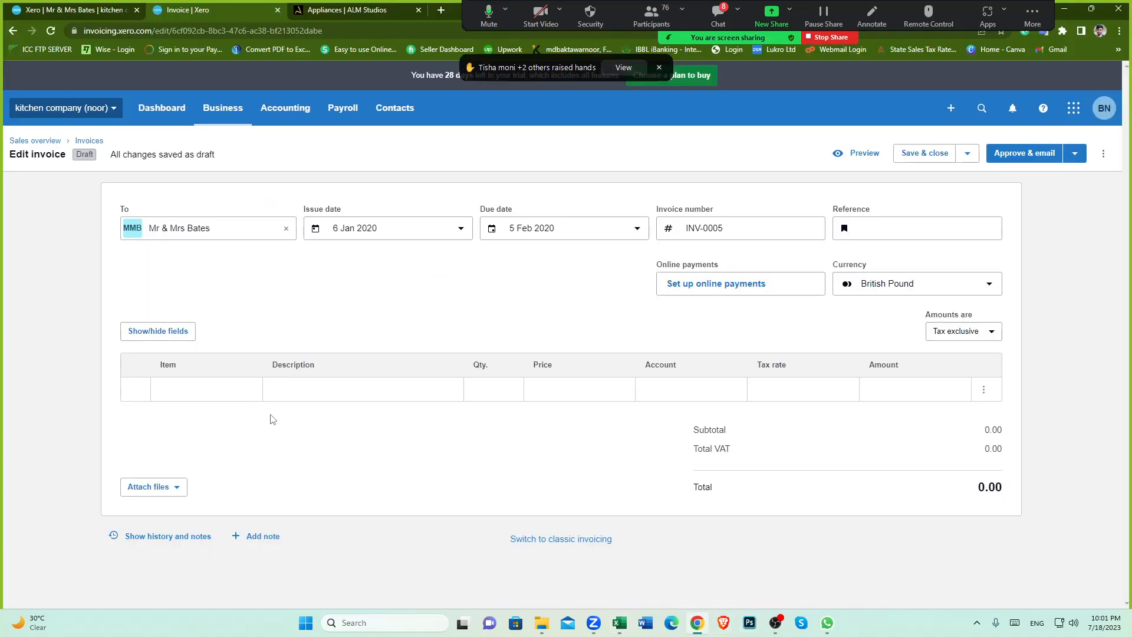
{"action": "left_click", "coordinate": [222, 390]}
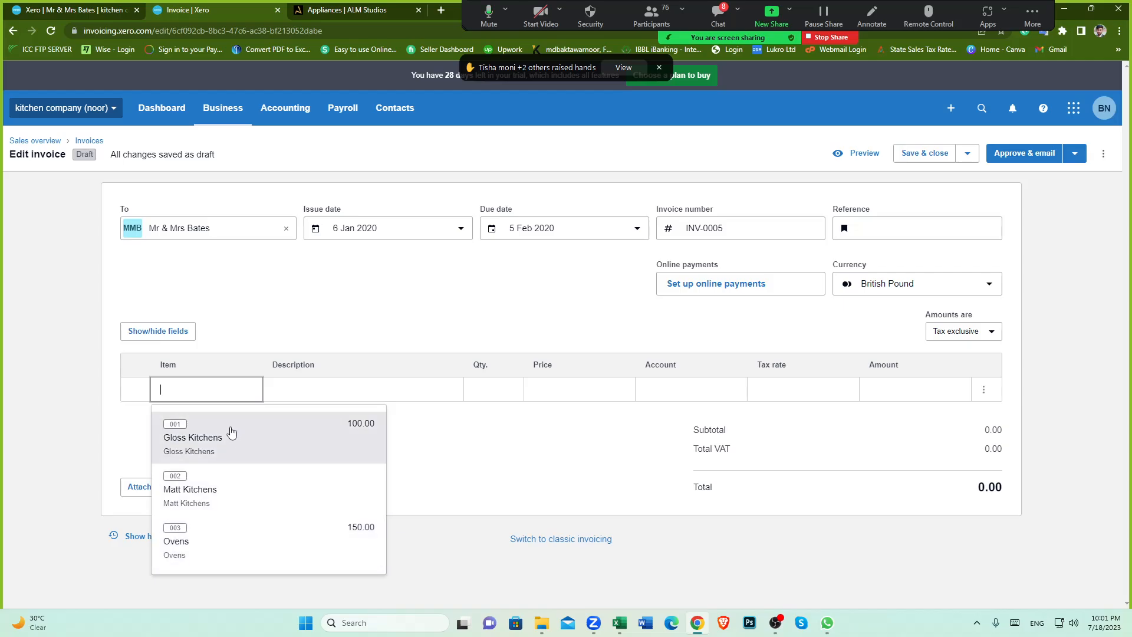
{"action": "left_click", "coordinate": [467, 487]}
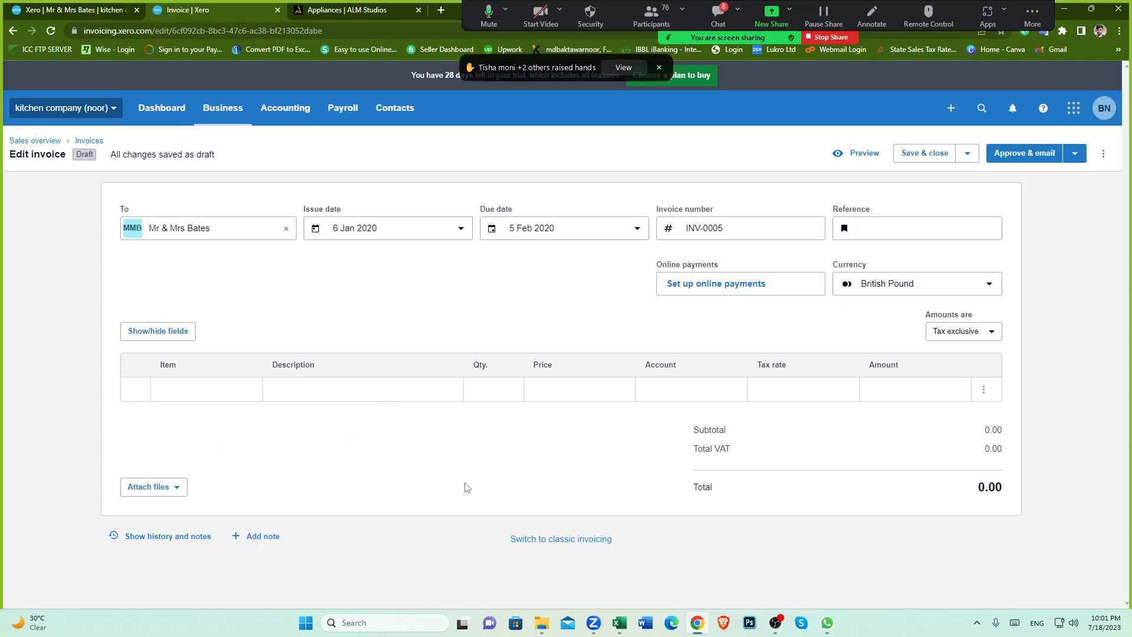
{"action": "mouse_move", "coordinate": [619, 622]}
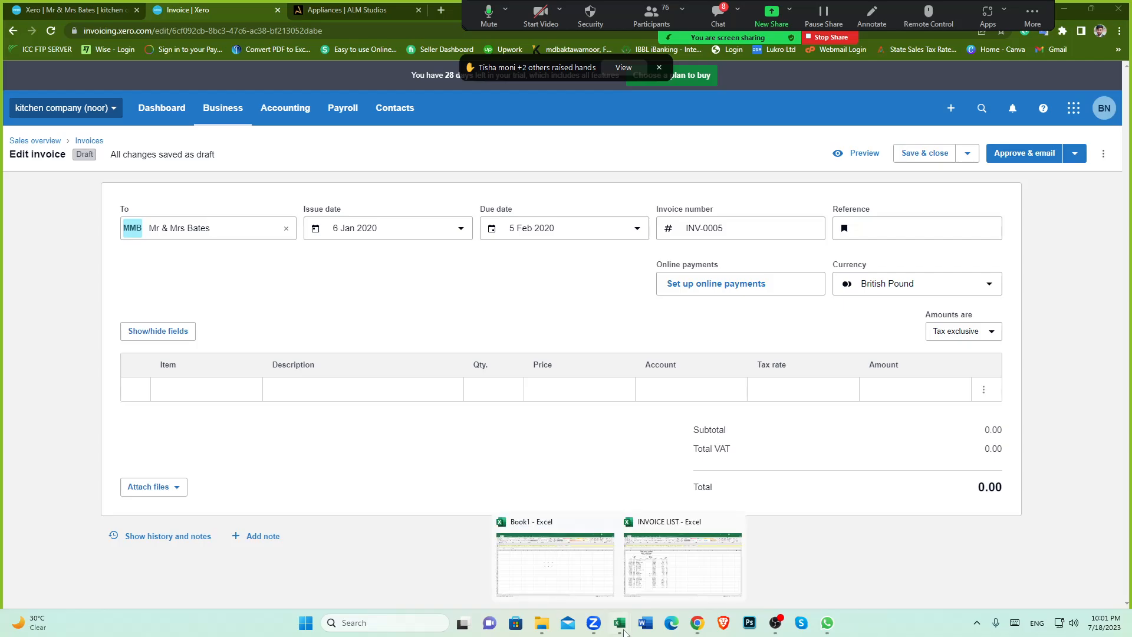
{"action": "left_click", "coordinate": [665, 566]}
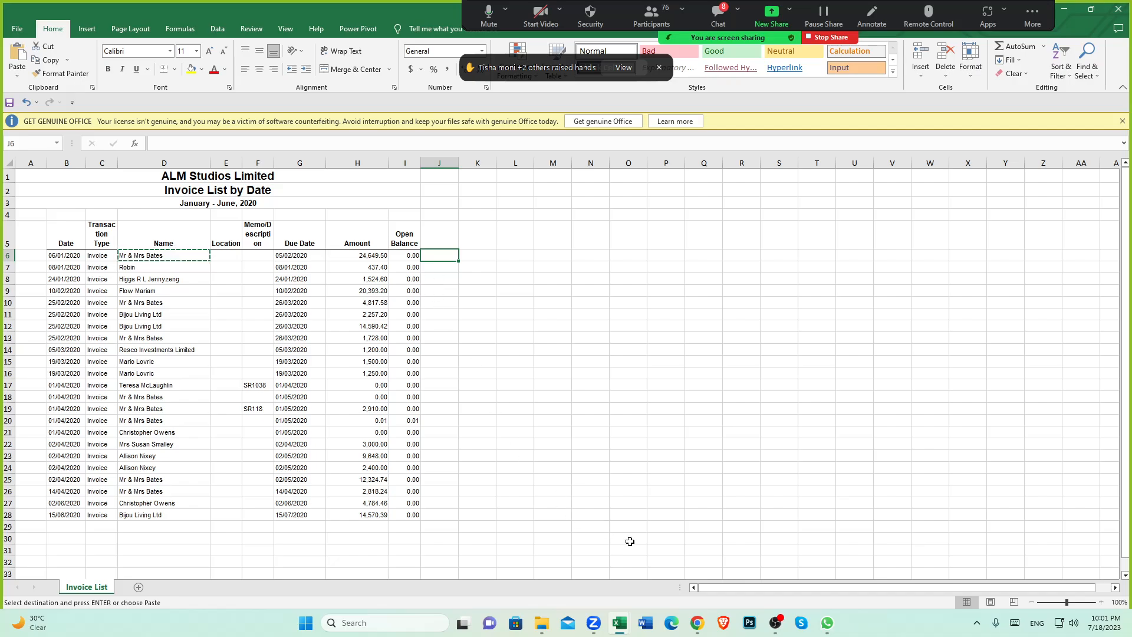
{"action": "mouse_move", "coordinate": [696, 622]}
{"action": "left_click", "coordinate": [695, 560]}
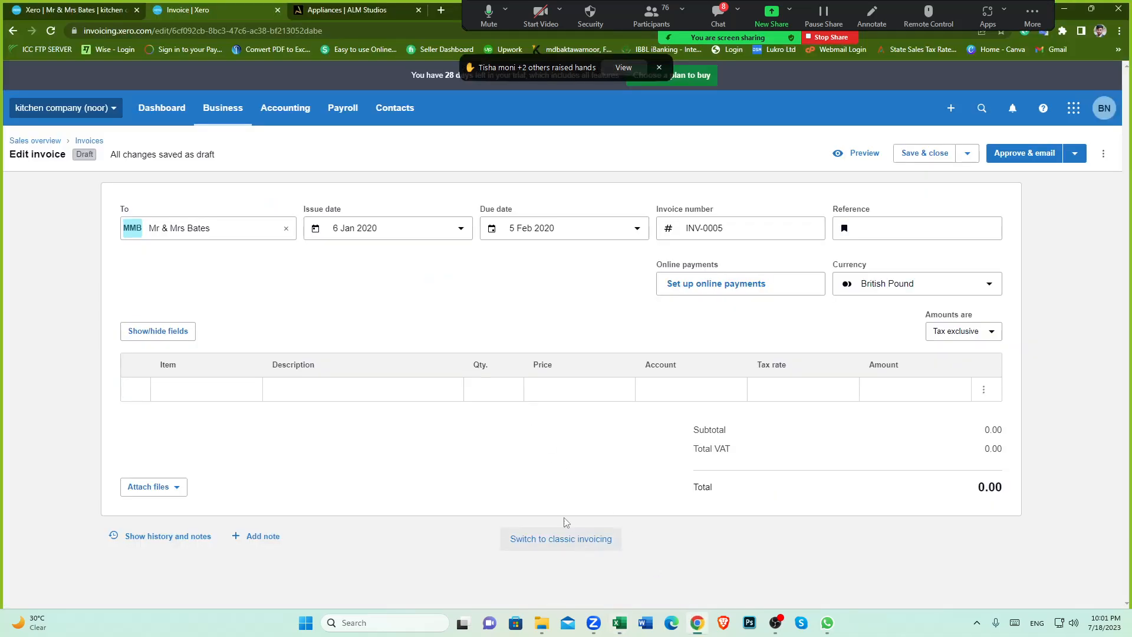
{"action": "mouse_move", "coordinate": [619, 622]}
{"action": "left_click", "coordinate": [670, 583]}
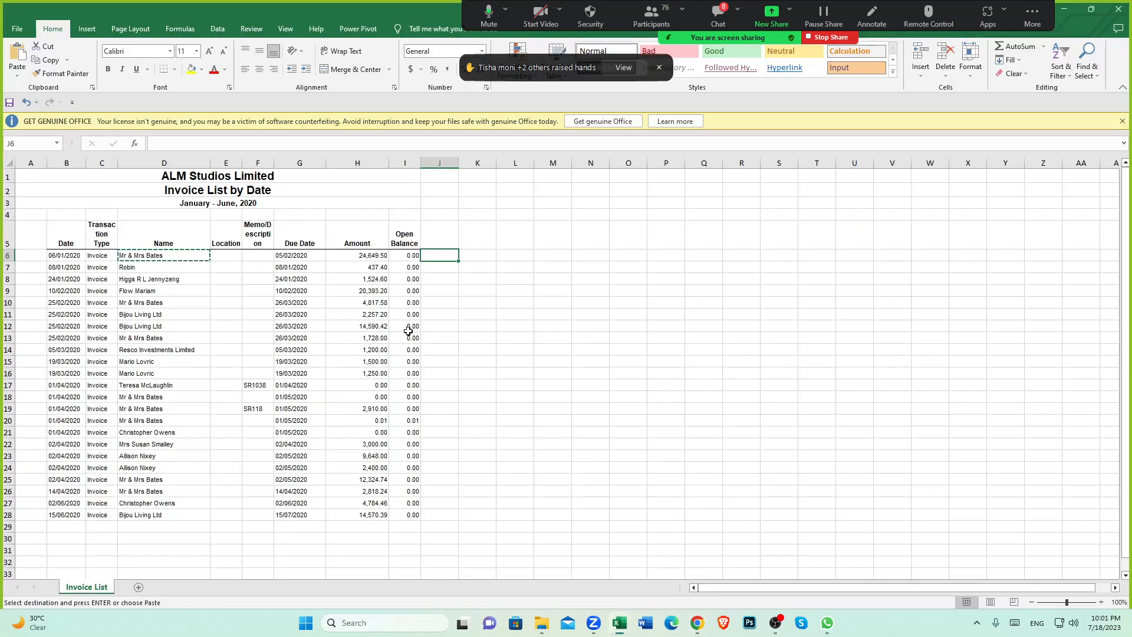
{"action": "left_click", "coordinate": [262, 315]}
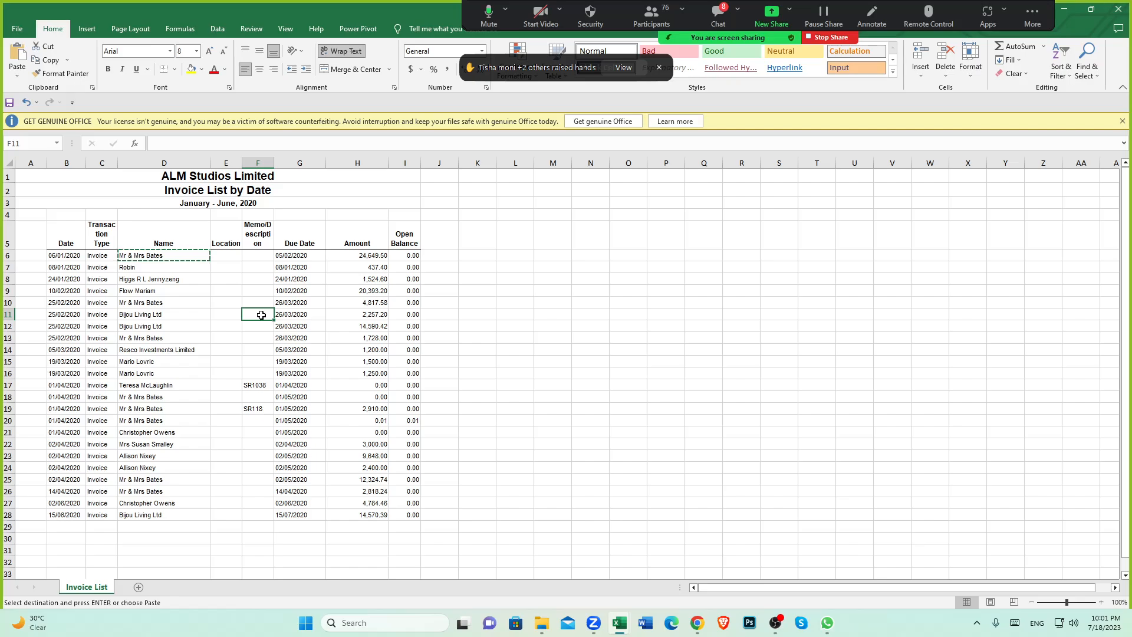
{"action": "left_click", "coordinate": [269, 191]}
{"action": "left_click", "coordinate": [235, 203]}
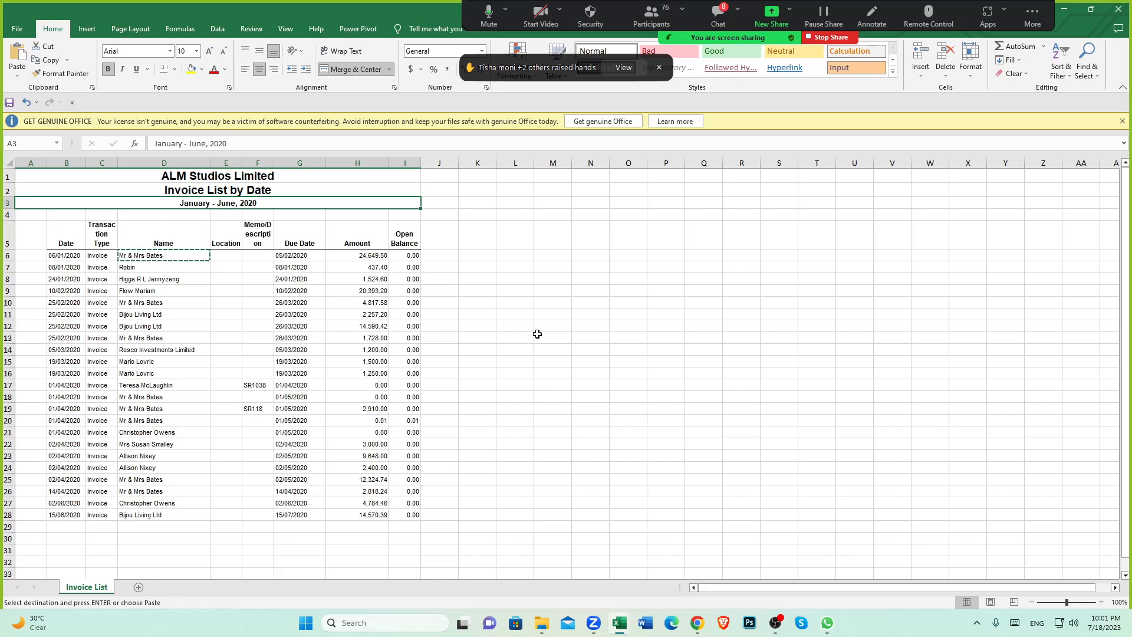
{"action": "left_click", "coordinate": [697, 622]}
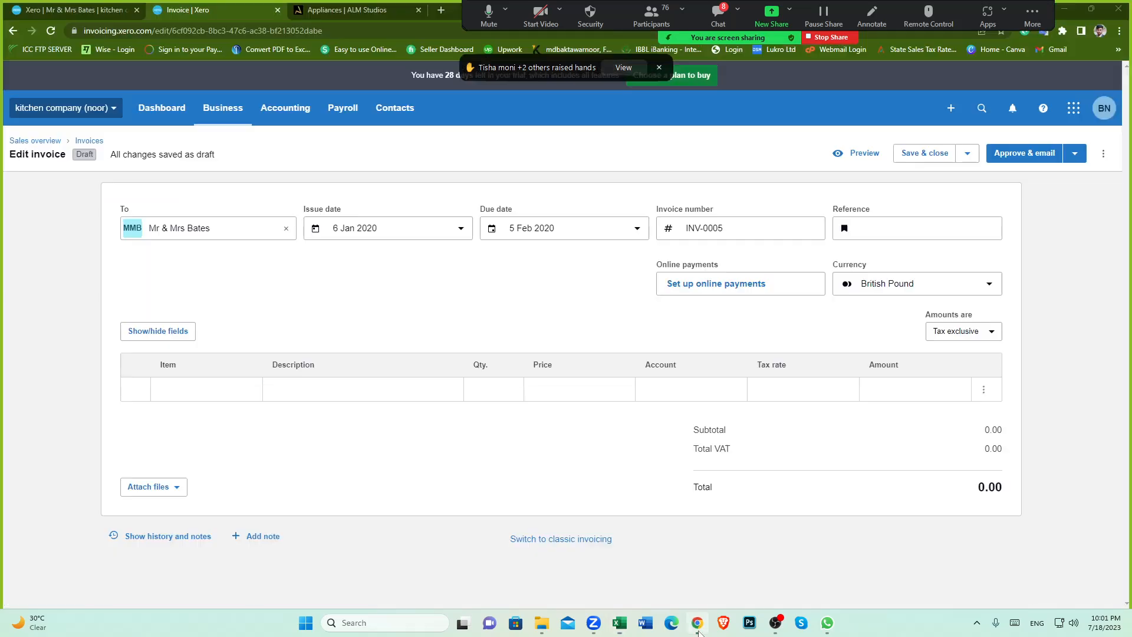
Step: Add a Matt Kitchens item line to the invoice with quantity 1
{"action": "left_click", "coordinate": [230, 388]}
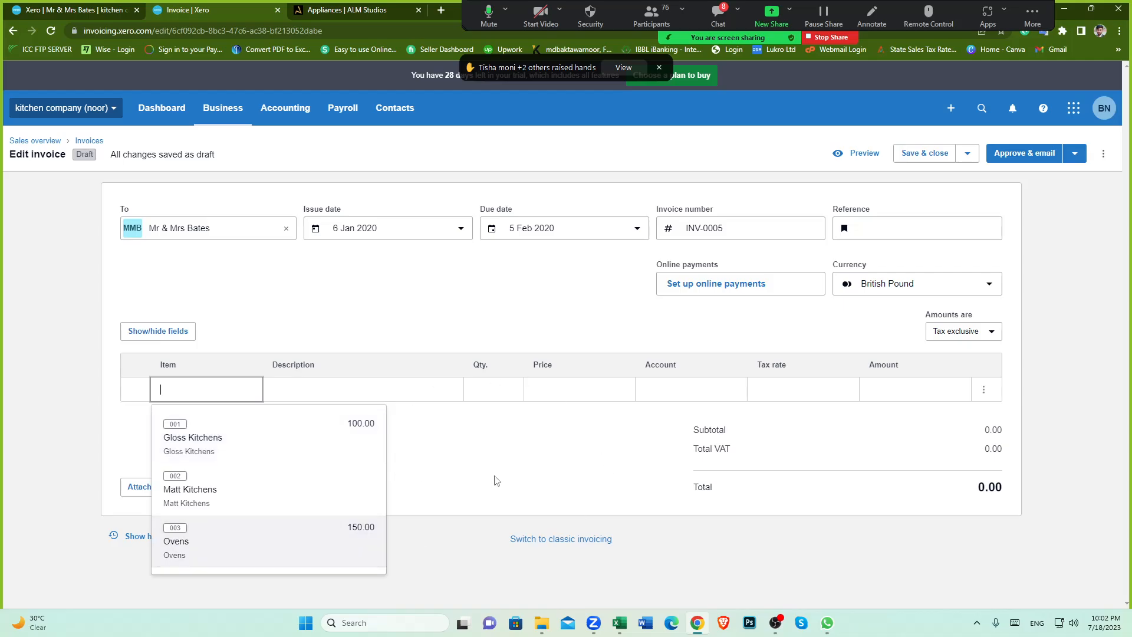
{"action": "left_click", "coordinate": [244, 493]}
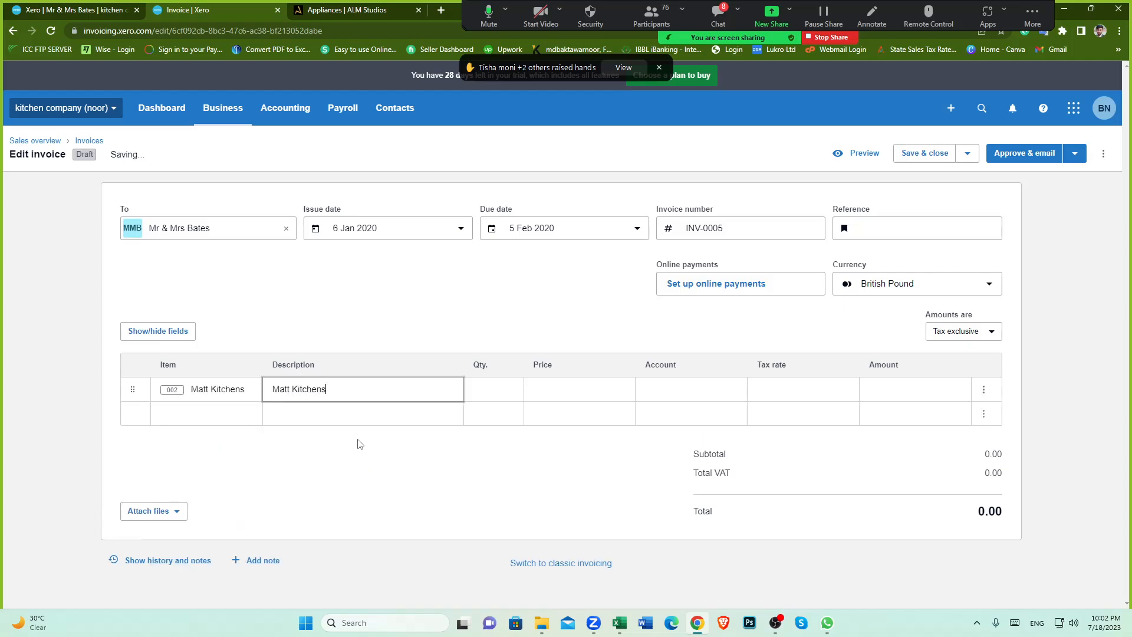
{"action": "left_click", "coordinate": [507, 388]}
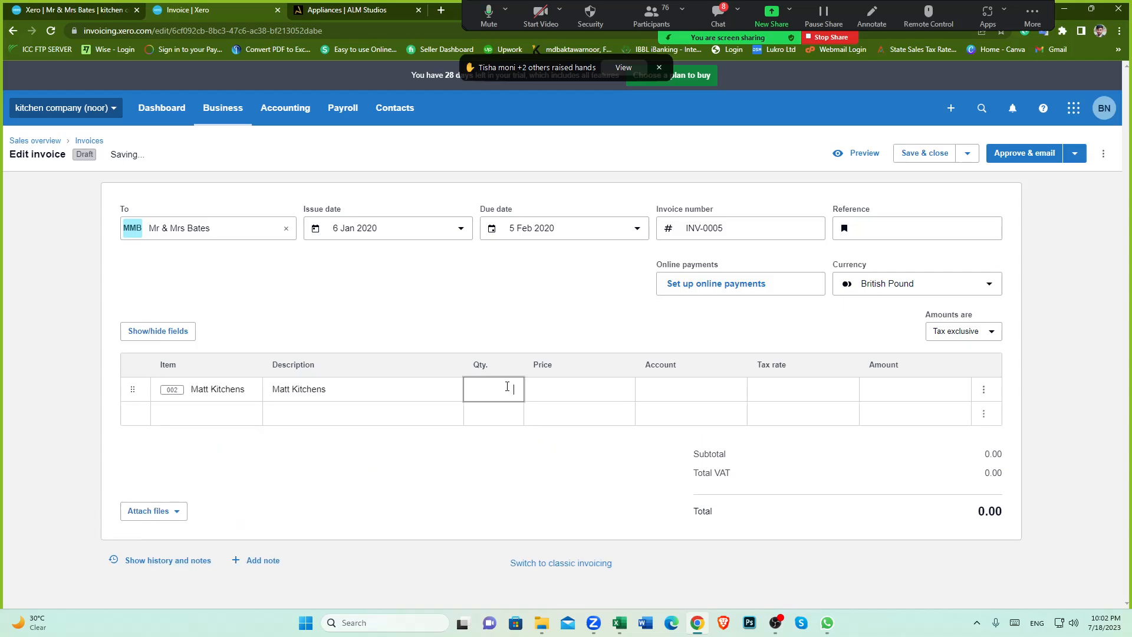
{"action": "left_click", "coordinate": [612, 396]}
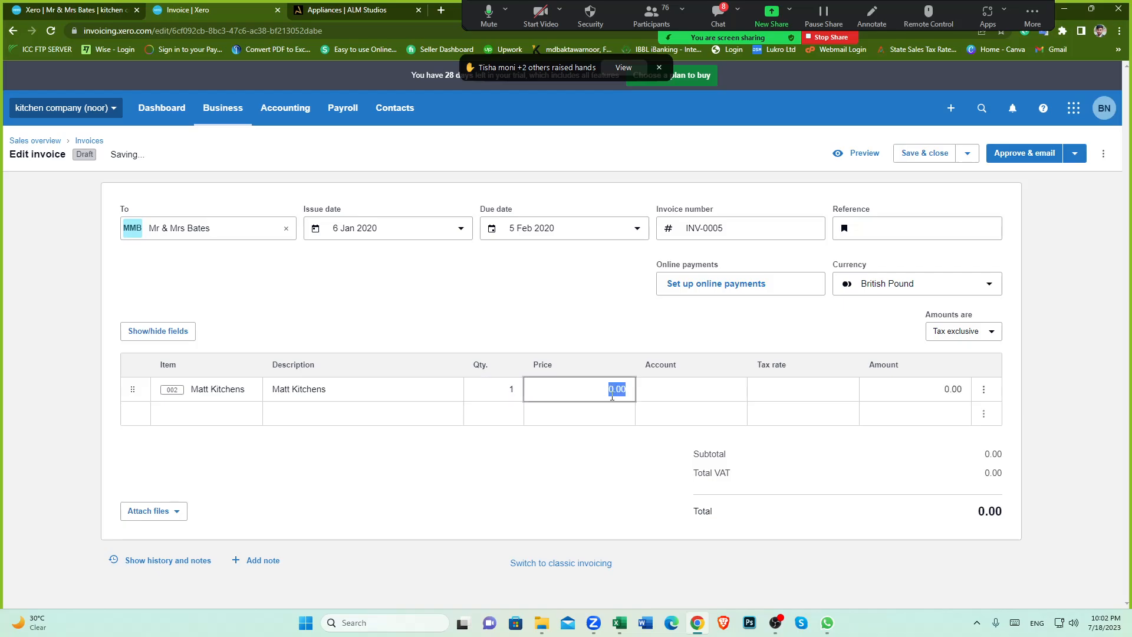
Step: Examine the Amount and Open Balance columns of the invoice list spreadsheet
{"action": "left_click", "coordinate": [619, 623]}
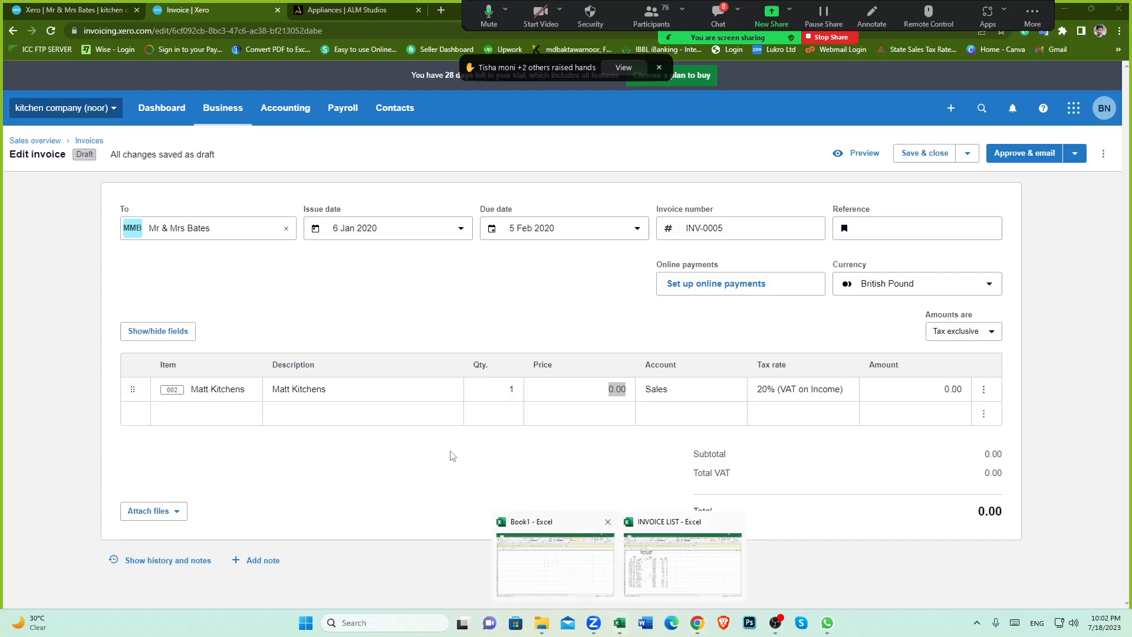
{"action": "left_click", "coordinate": [669, 545]}
{"action": "left_click_drag", "start_coordinate": [361, 256], "coordinate": [349, 392]}
{"action": "left_click", "coordinate": [357, 420]}
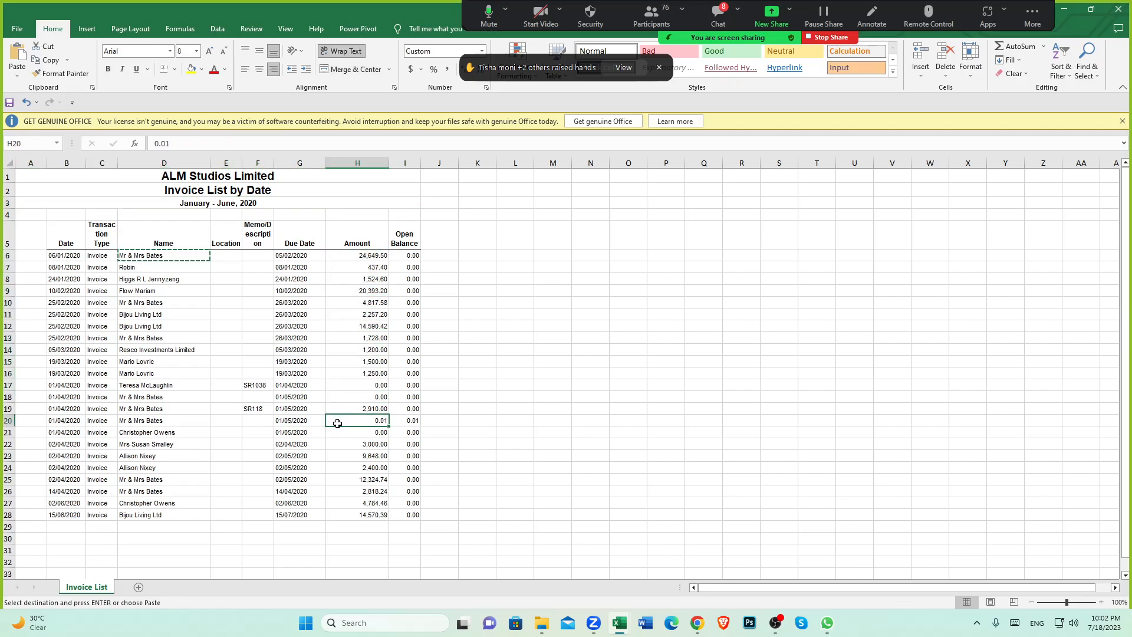
{"action": "left_click_drag", "start_coordinate": [406, 255], "coordinate": [424, 510]}
{"action": "left_click", "coordinate": [414, 377]}
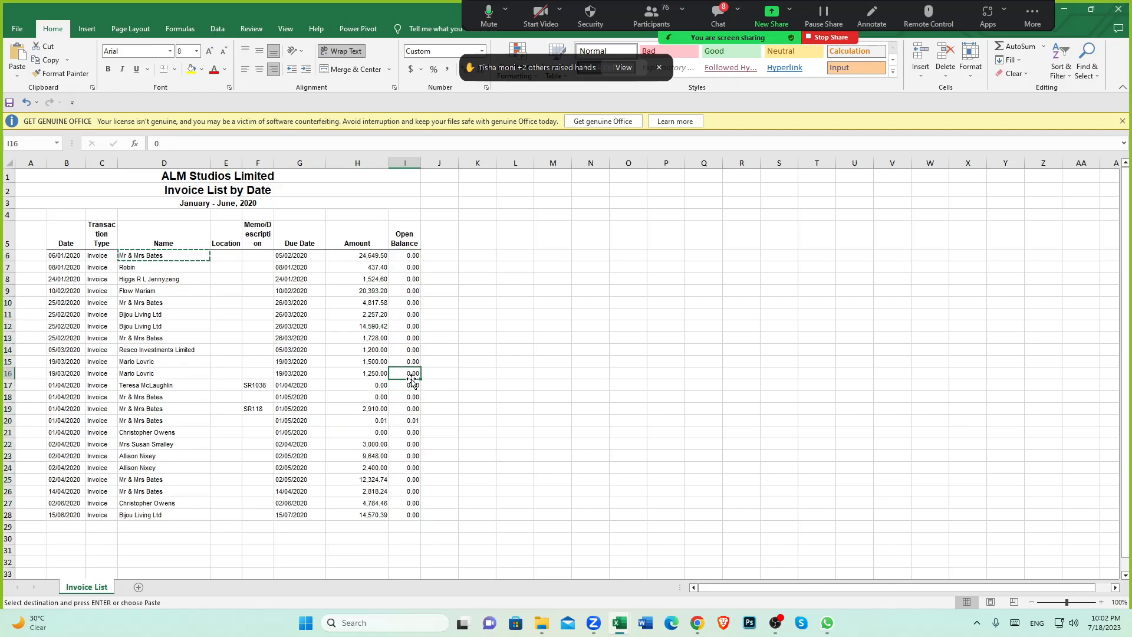
{"action": "left_click", "coordinate": [404, 236]}
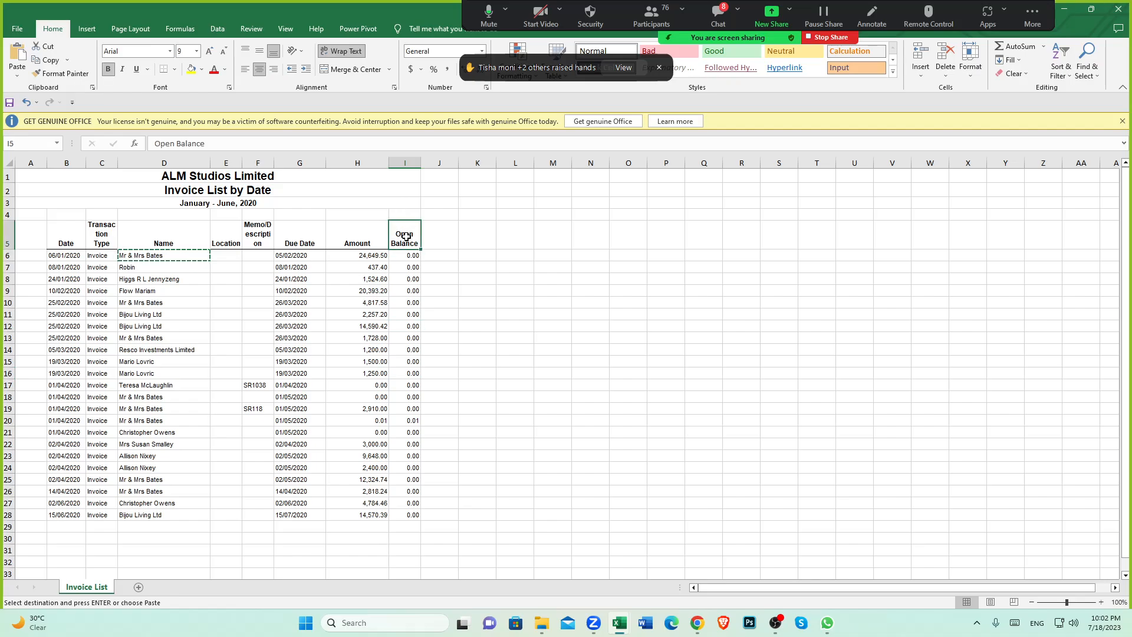
{"action": "left_click_drag", "start_coordinate": [403, 289], "coordinate": [429, 516]}
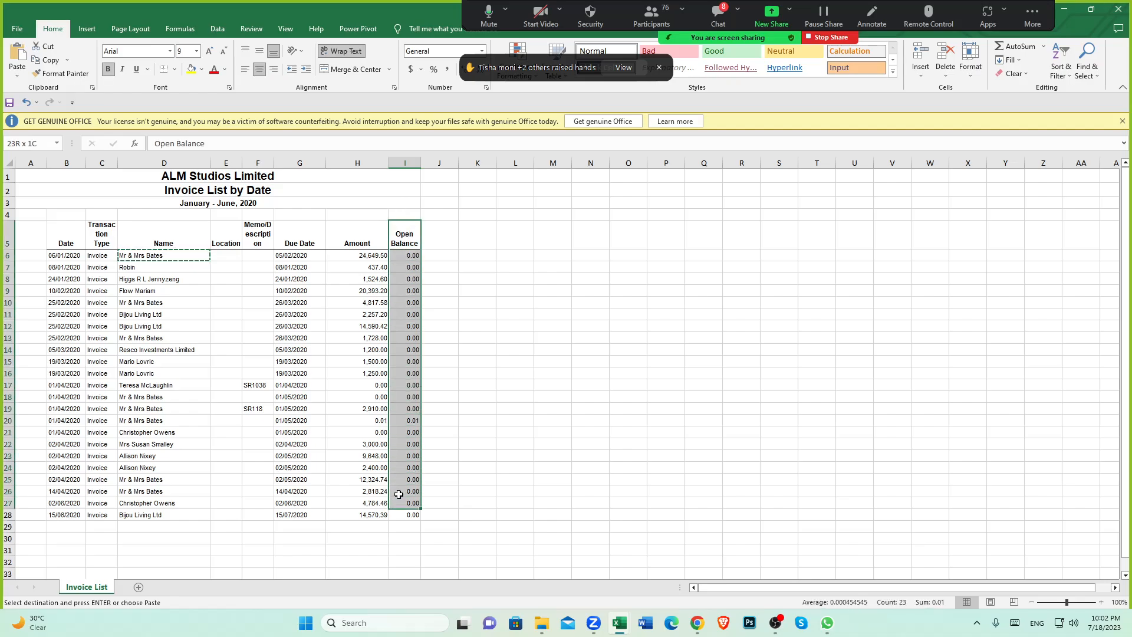
{"action": "left_click", "coordinate": [350, 419]}
{"action": "left_click", "coordinate": [368, 256]}
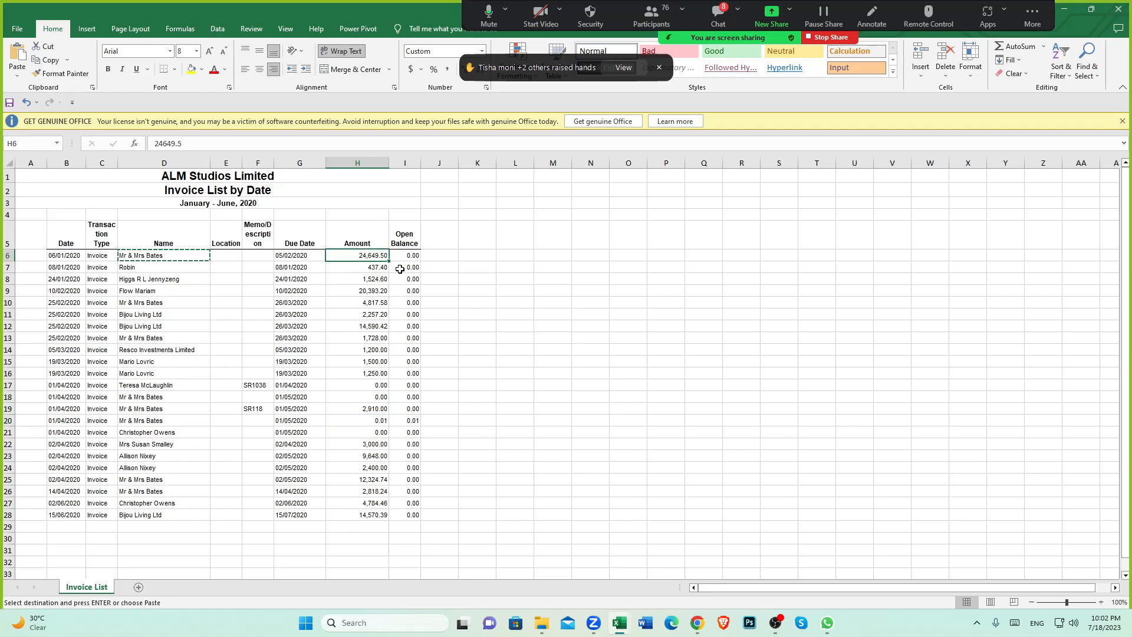
{"action": "left_click", "coordinate": [696, 623]}
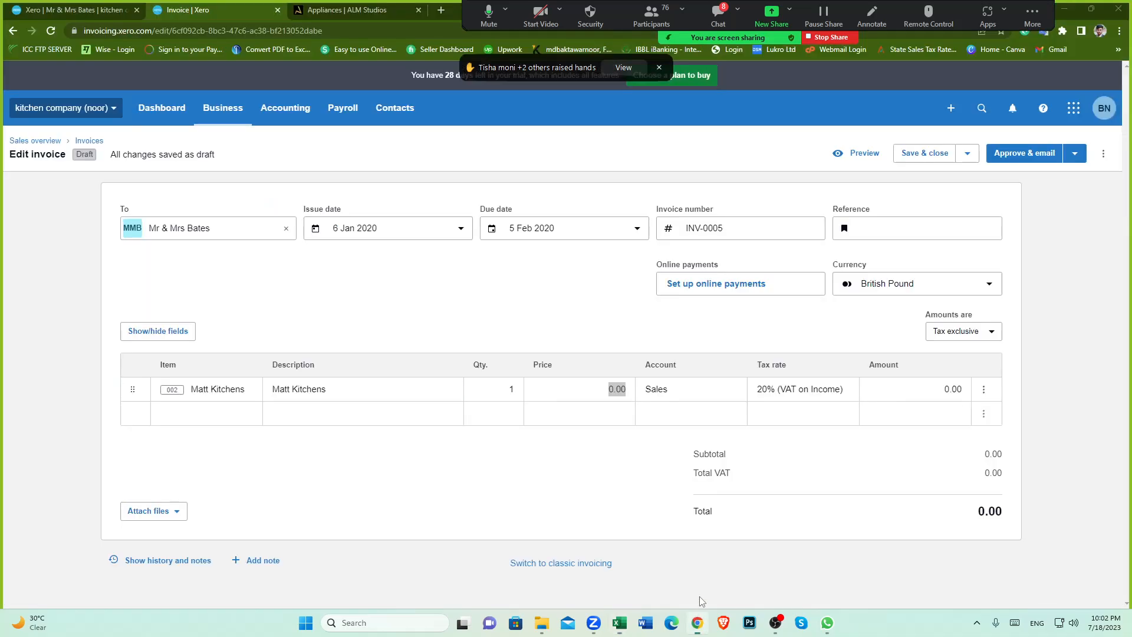
{"action": "left_click", "coordinate": [611, 385]}
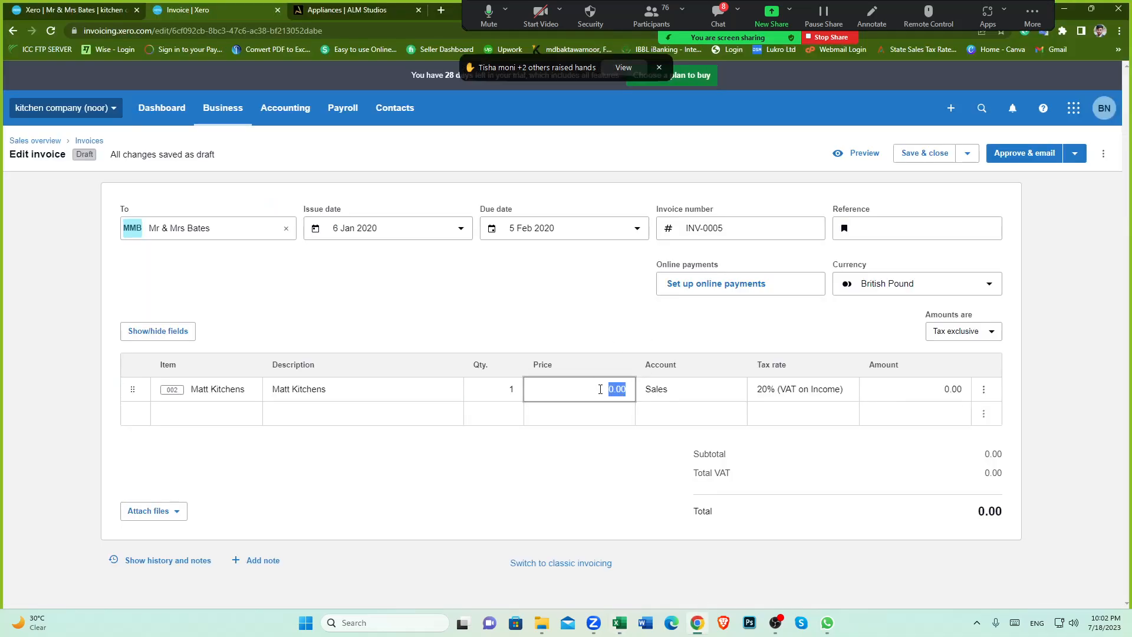
{"action": "type", "text": "24649.50"}
{"action": "left_click", "coordinate": [619, 622]}
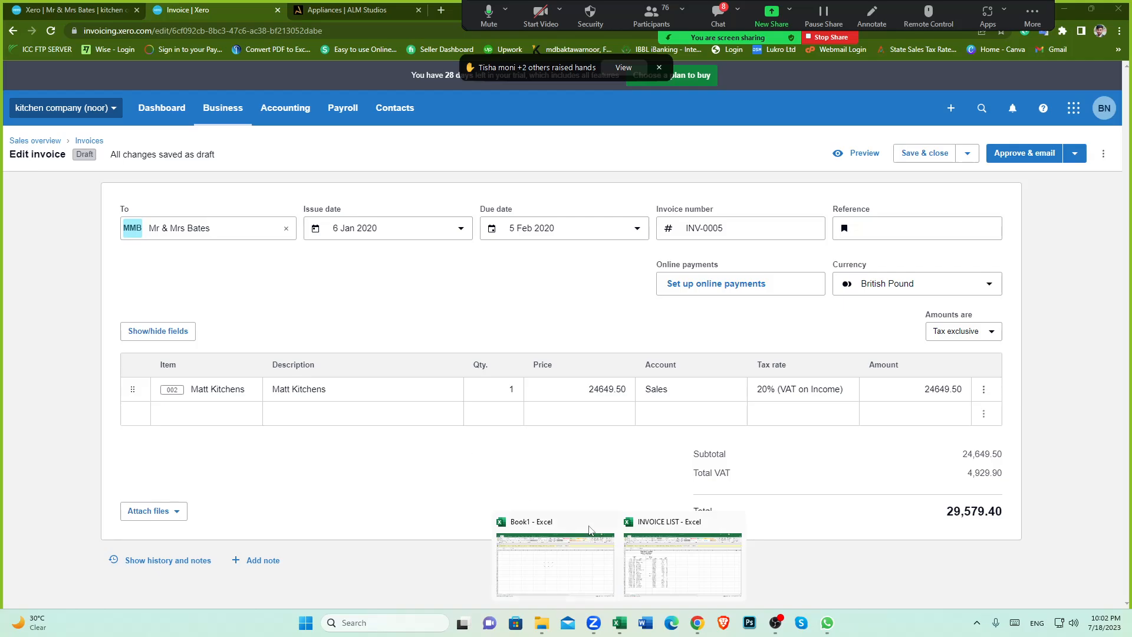
{"action": "left_click", "coordinate": [668, 574]}
{"action": "left_click", "coordinate": [375, 280]}
{"action": "left_click", "coordinate": [375, 256]}
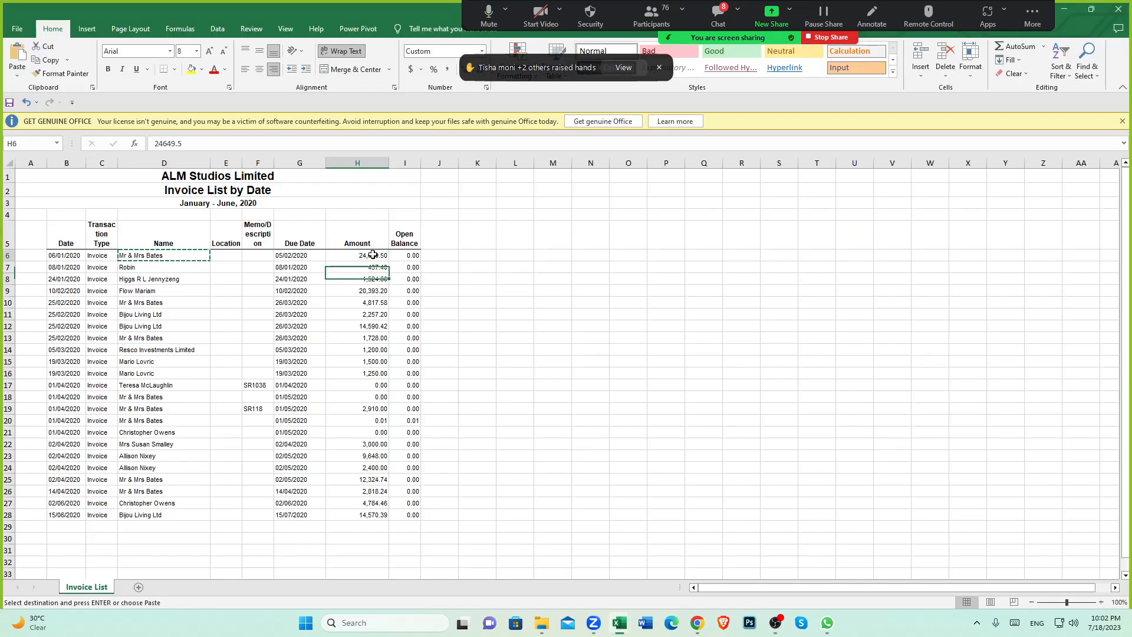
{"action": "left_click", "coordinate": [697, 622]}
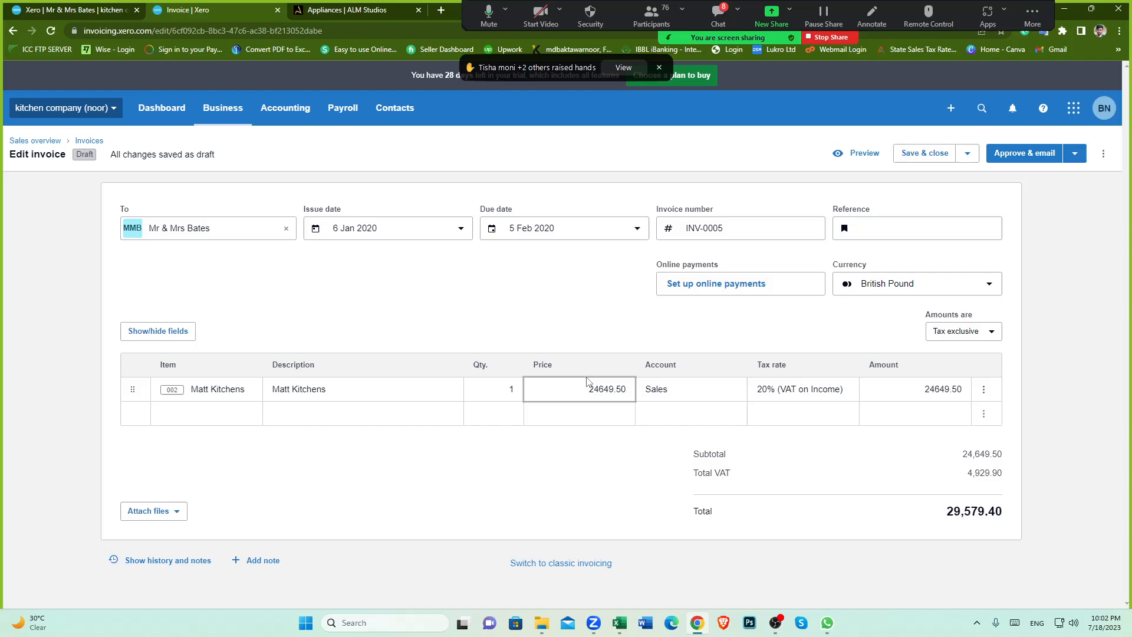
Step: Switch the invoice's amounts to Tax inclusive
{"action": "left_click", "coordinate": [692, 414]}
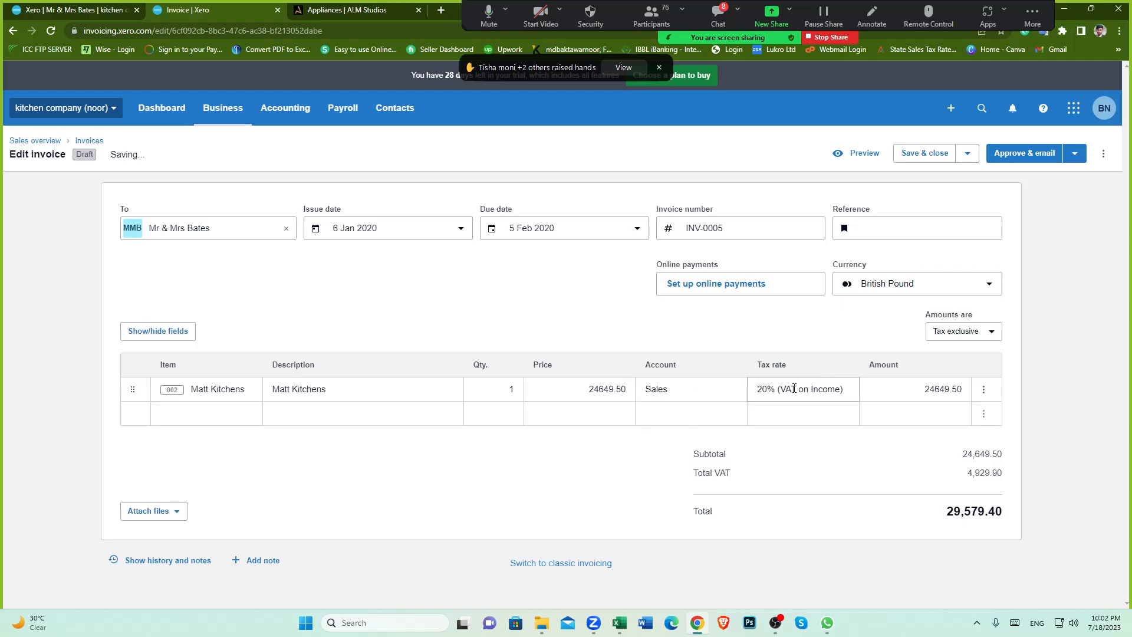
{"action": "left_click", "coordinate": [994, 336]}
{"action": "left_click", "coordinate": [946, 332]}
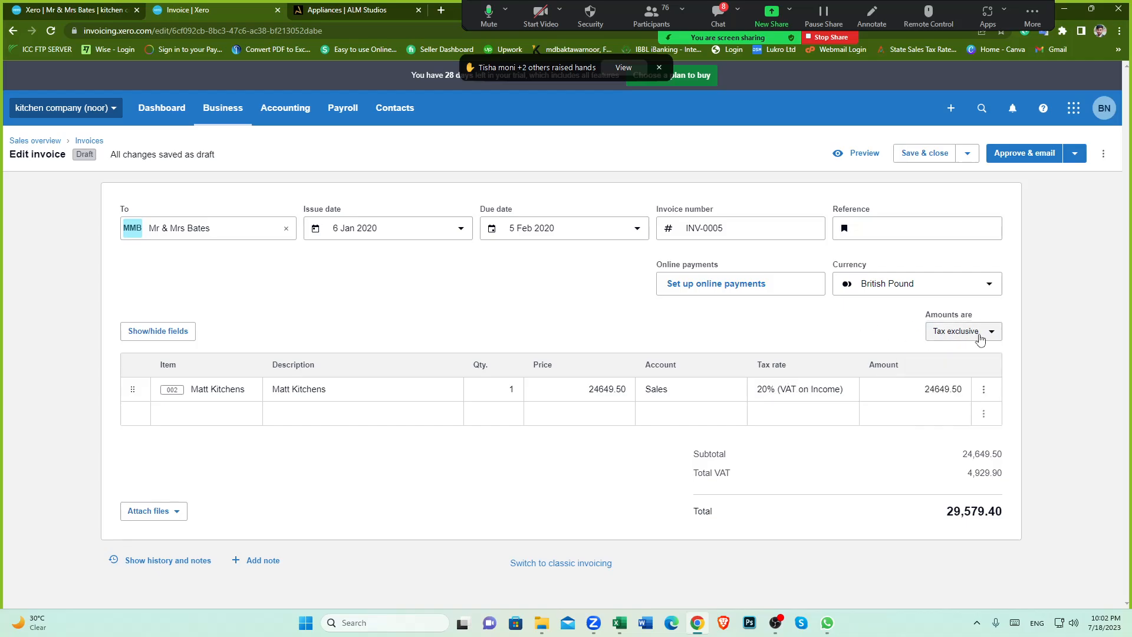
{"action": "left_click", "coordinate": [926, 333]}
{"action": "left_click", "coordinate": [877, 334]}
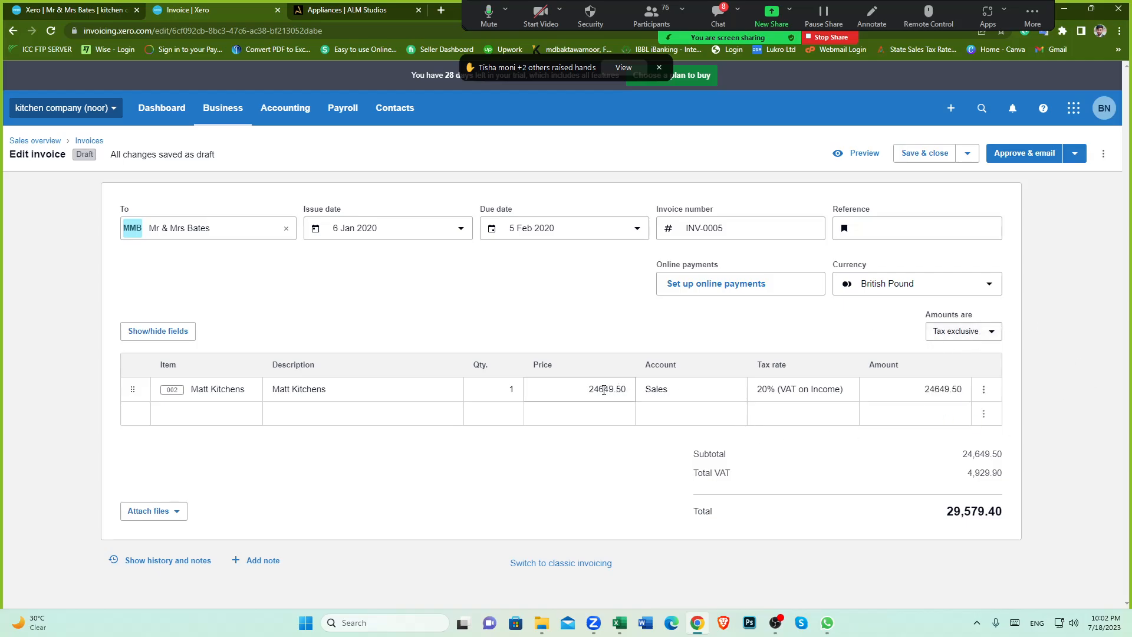
{"action": "left_click_drag", "start_coordinate": [590, 390], "coordinate": [628, 390]}
{"action": "left_click", "coordinate": [650, 474]}
{"action": "left_click", "coordinate": [961, 331]}
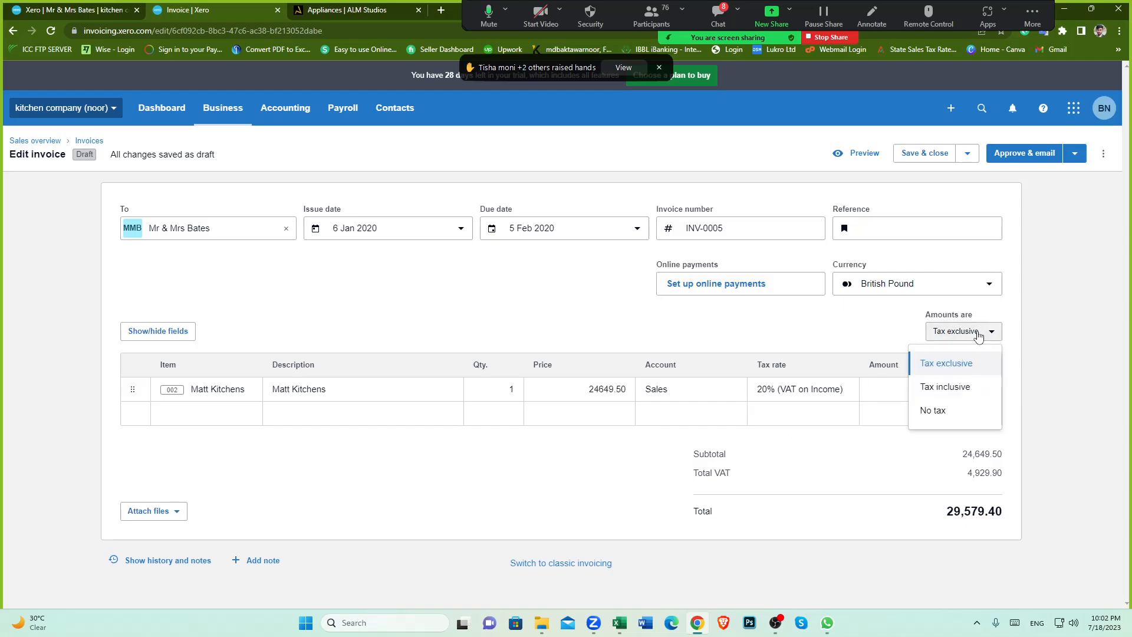
{"action": "left_click", "coordinate": [952, 389]}
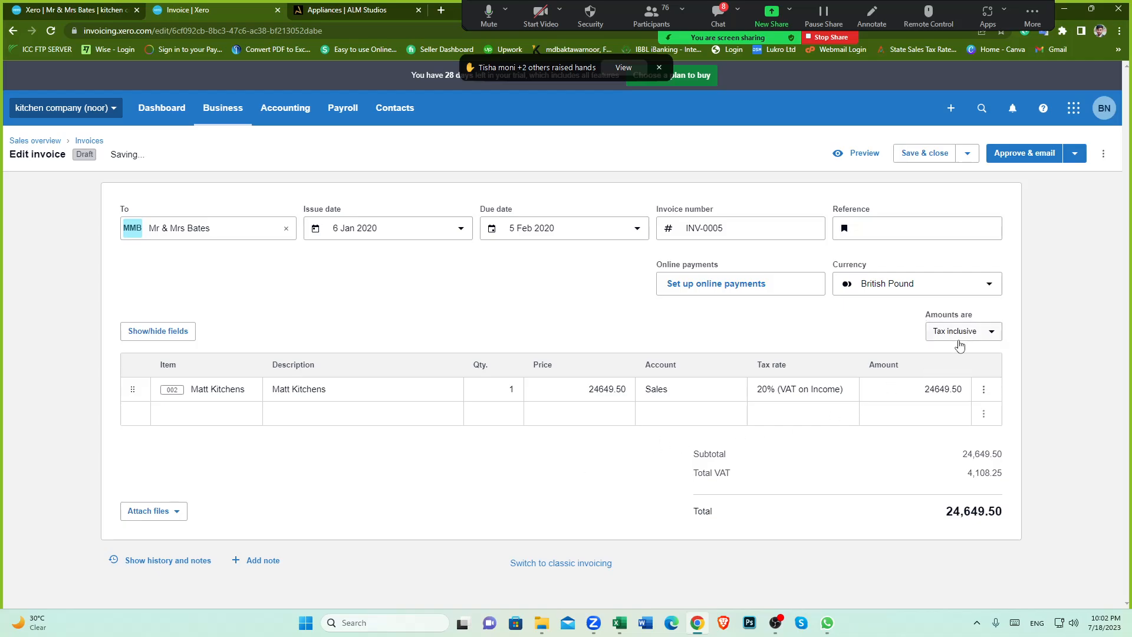
{"action": "left_click", "coordinate": [992, 334]}
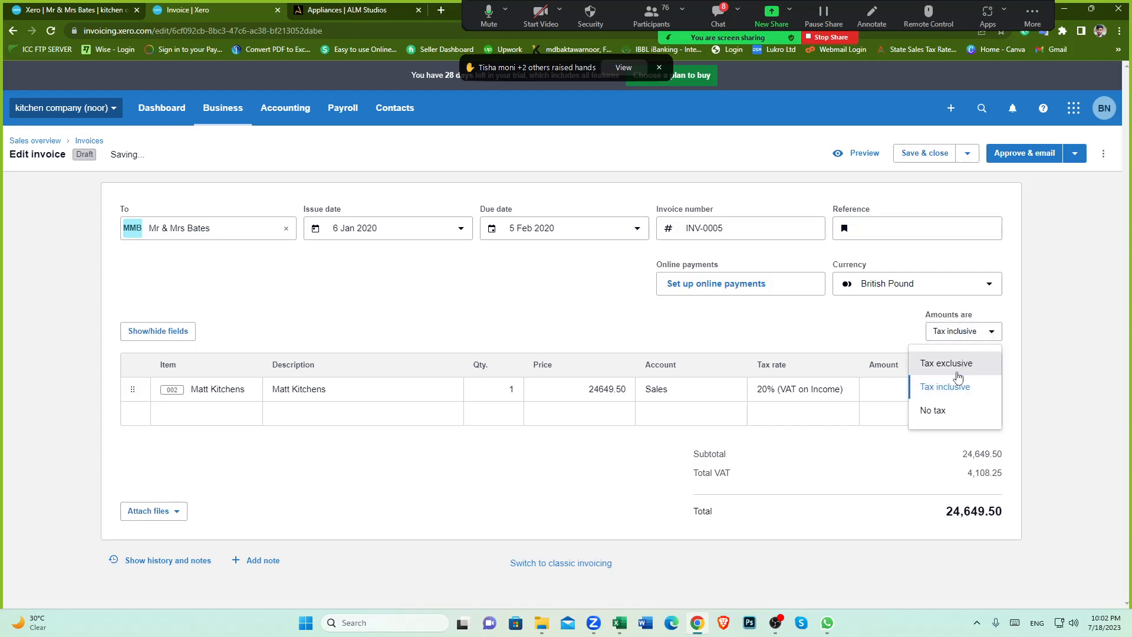
{"action": "left_click", "coordinate": [951, 390]}
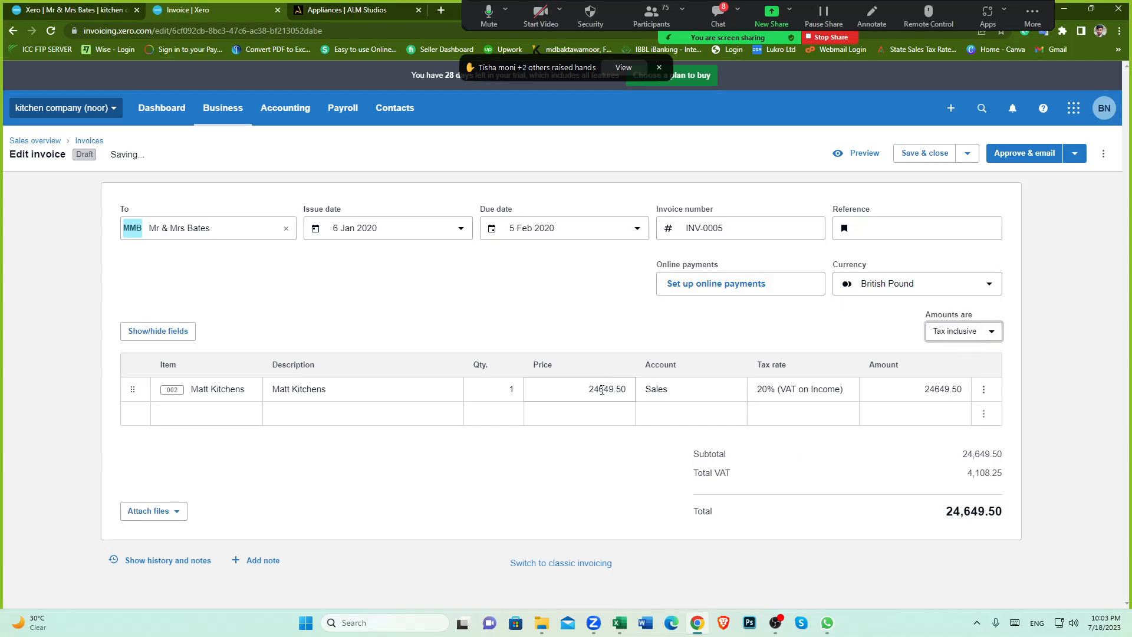
Step: Compare the invoice's price and total against the first invoice's amount in the spreadsheet
{"action": "left_click_drag", "start_coordinate": [590, 391], "coordinate": [609, 390]}
{"action": "mouse_move", "coordinate": [619, 623]}
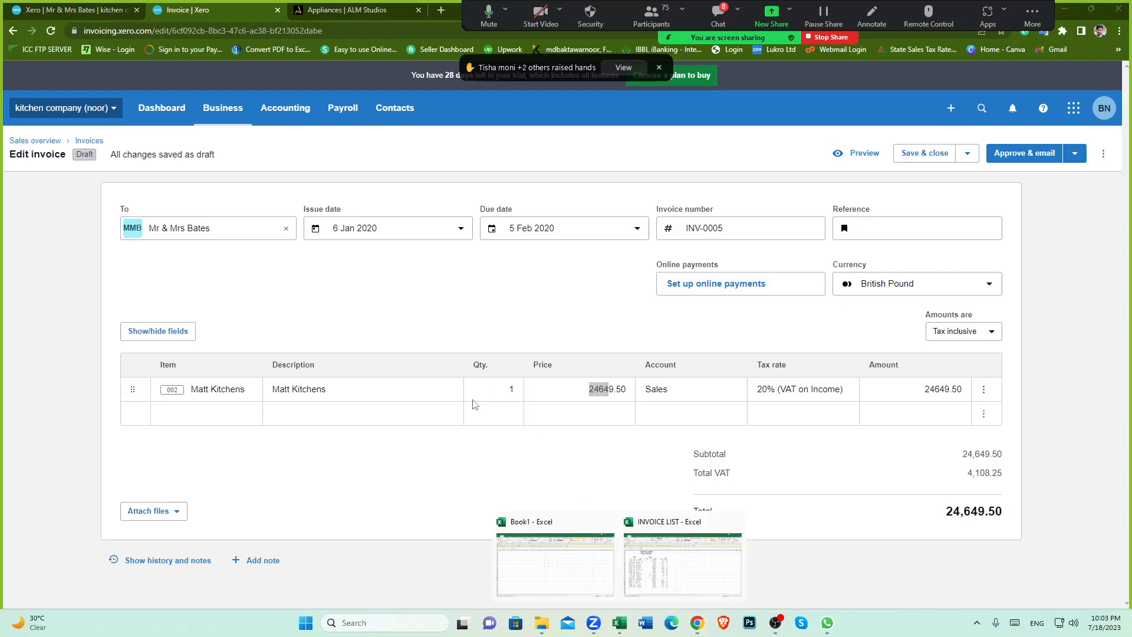
{"action": "left_click", "coordinate": [669, 569]}
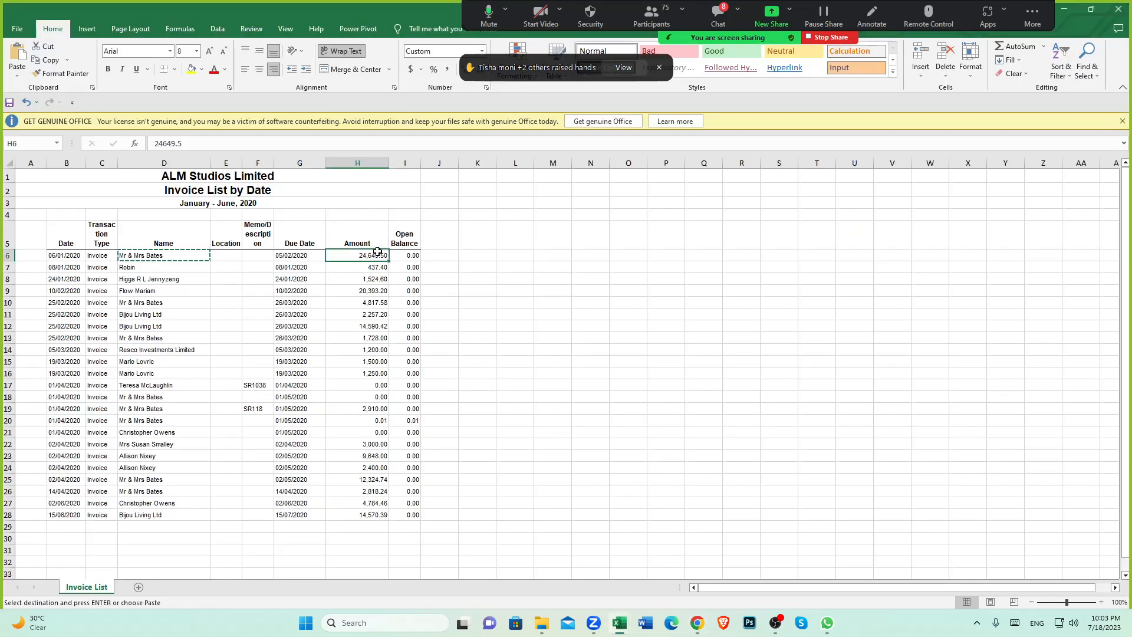
{"action": "left_click", "coordinate": [696, 622]}
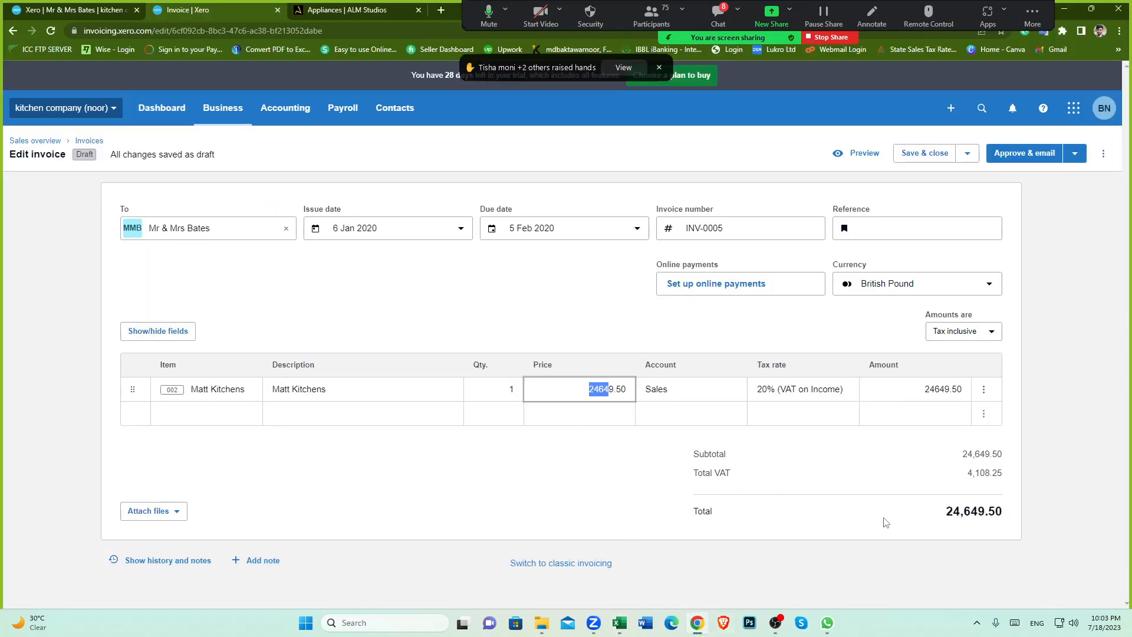
{"action": "left_click_drag", "start_coordinate": [940, 520], "coordinate": [1006, 521]}
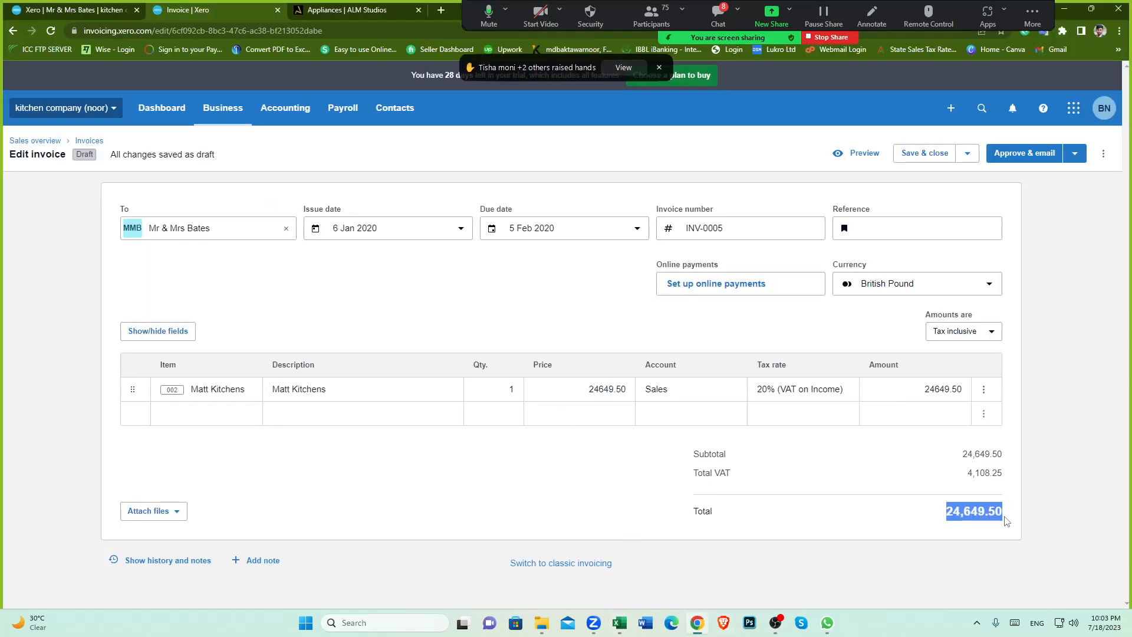
{"action": "left_click", "coordinate": [617, 495]}
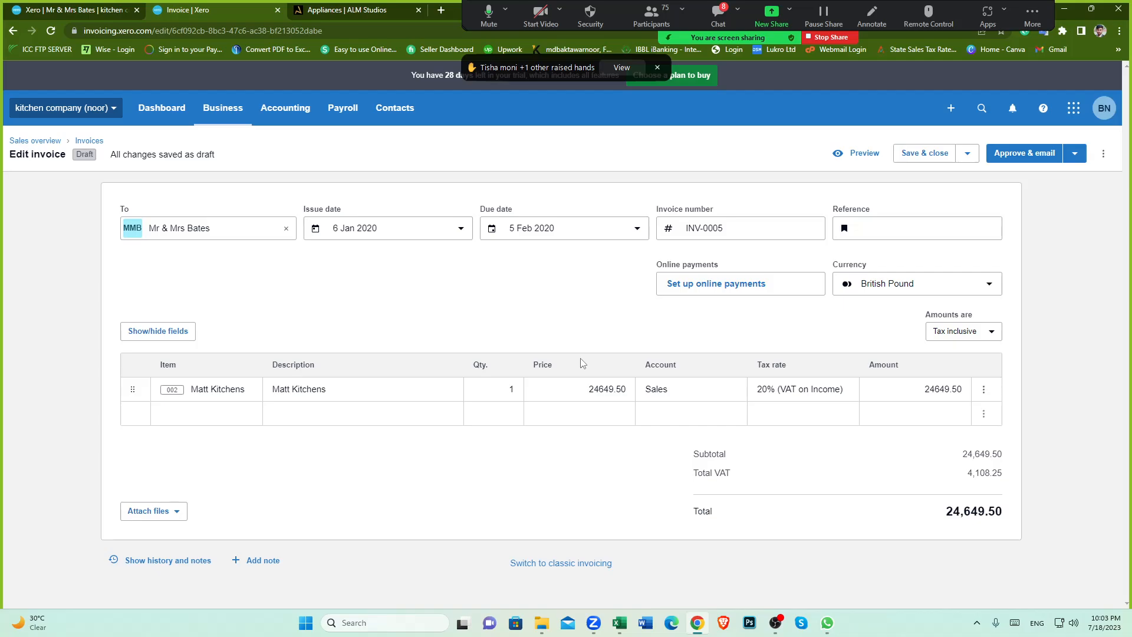
Step: Approve the invoice
{"action": "left_click", "coordinate": [1075, 154]}
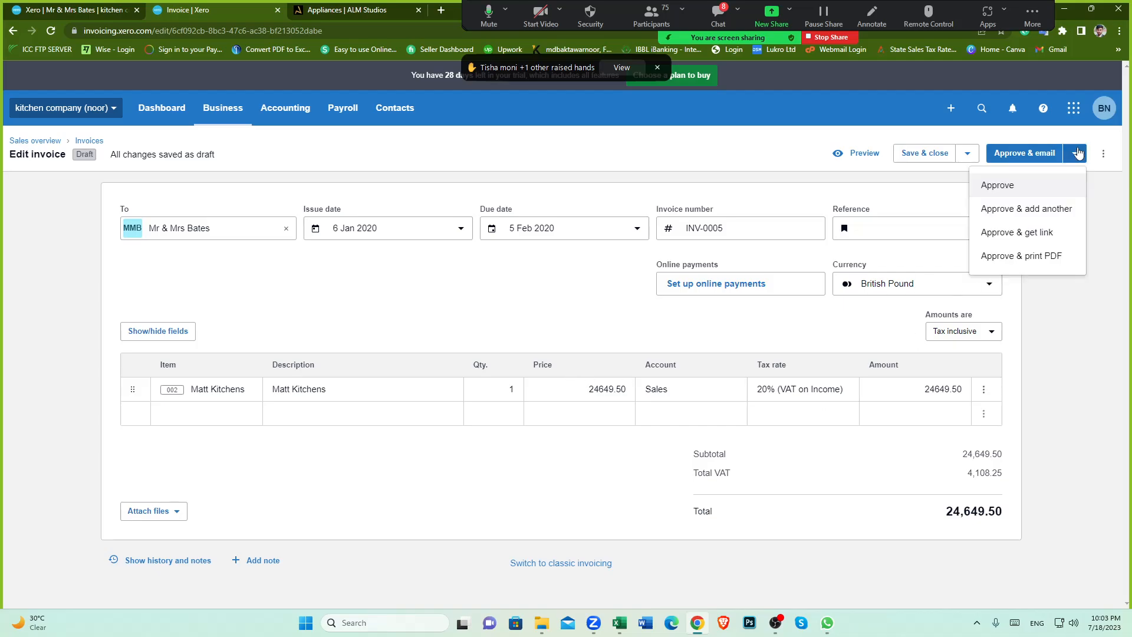
{"action": "left_click", "coordinate": [1013, 192]}
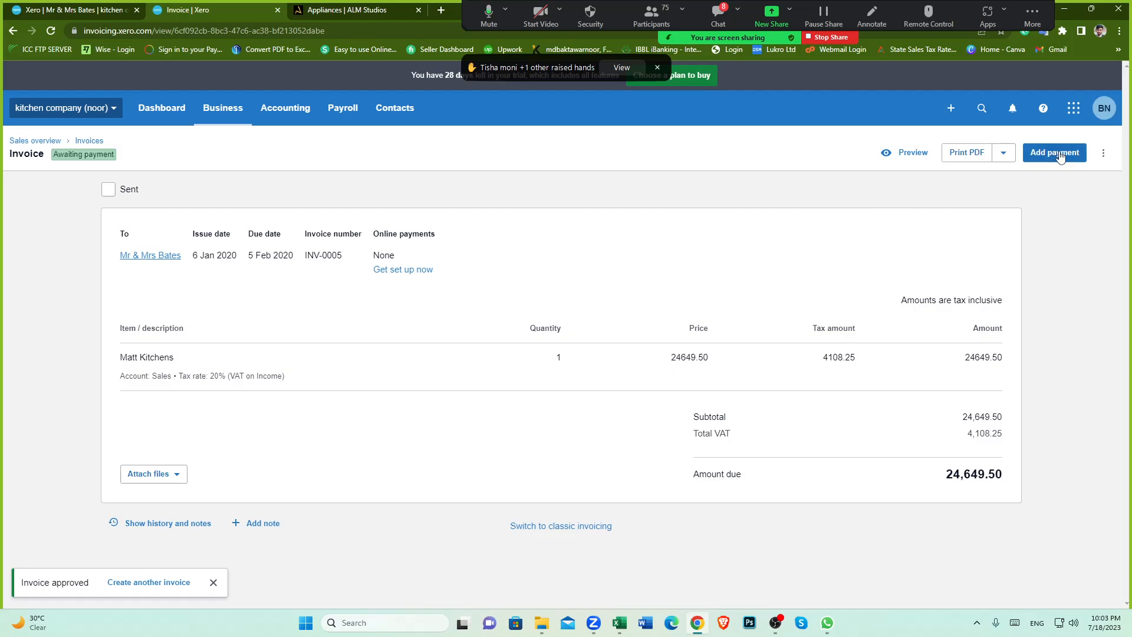
Step: Reopen the approved invoice for editing and save it again with Update
{"action": "left_click", "coordinate": [1104, 155]}
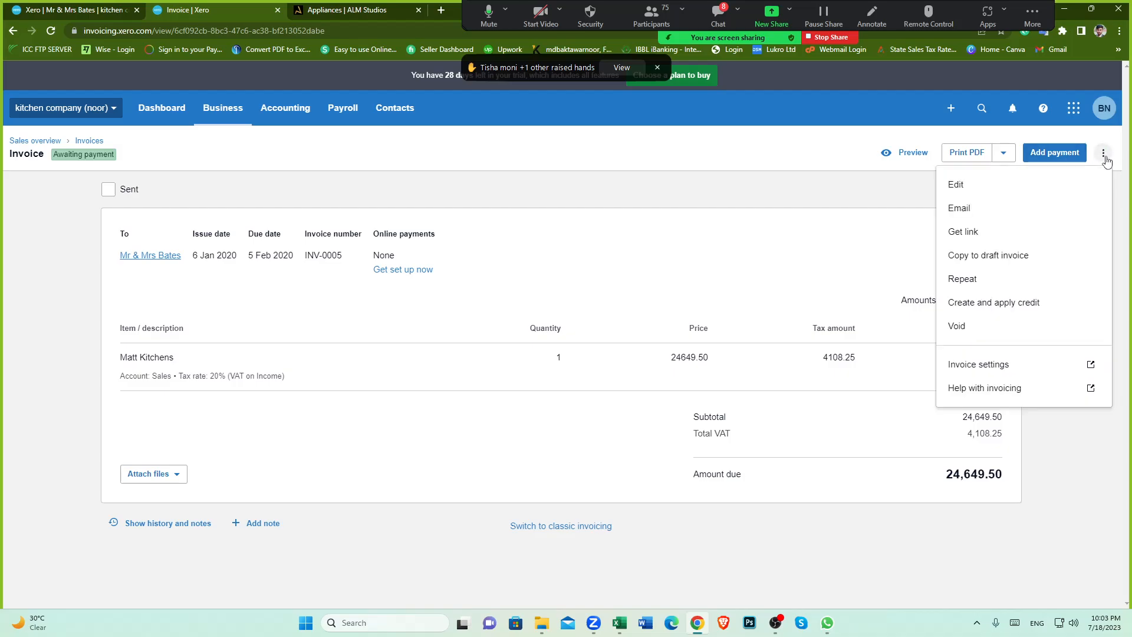
{"action": "left_click", "coordinate": [977, 190]}
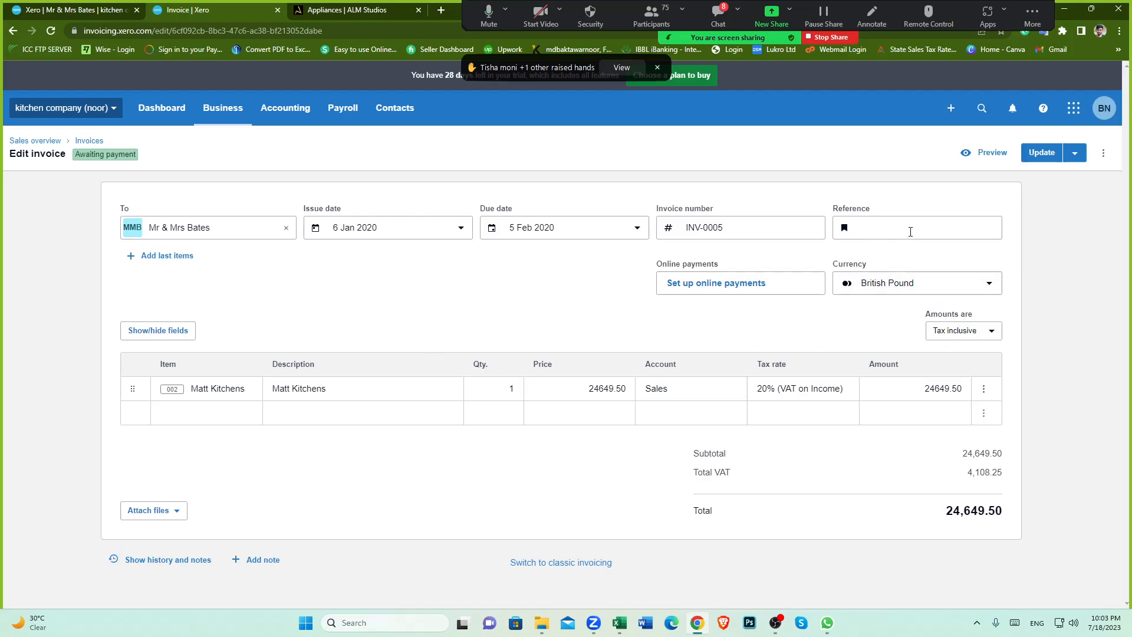
{"action": "left_click", "coordinate": [1041, 153]}
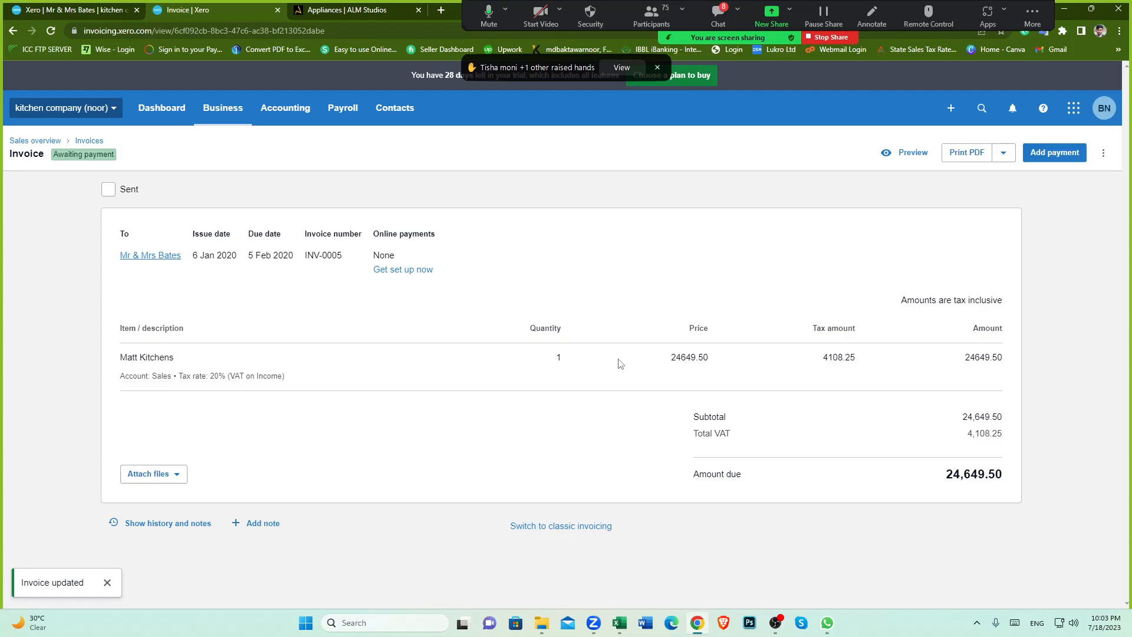
Step: Review the spreadsheet's invoice rows and amounts, especially the zero and 0.01 value April invoices
{"action": "left_click", "coordinate": [1102, 154]}
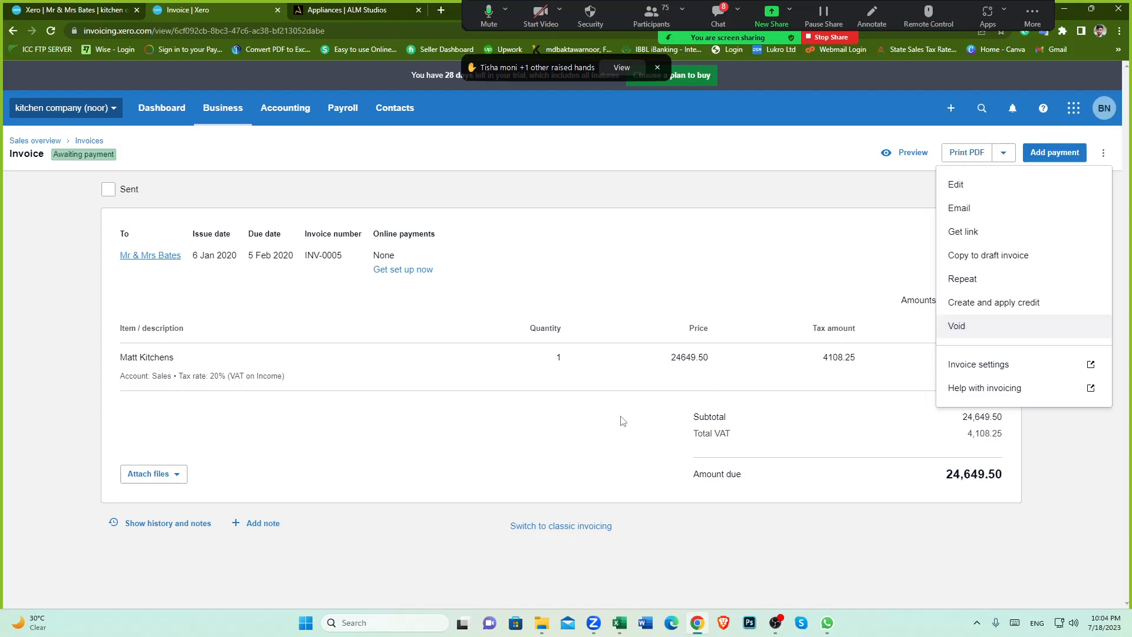
{"action": "left_click", "coordinate": [565, 448]}
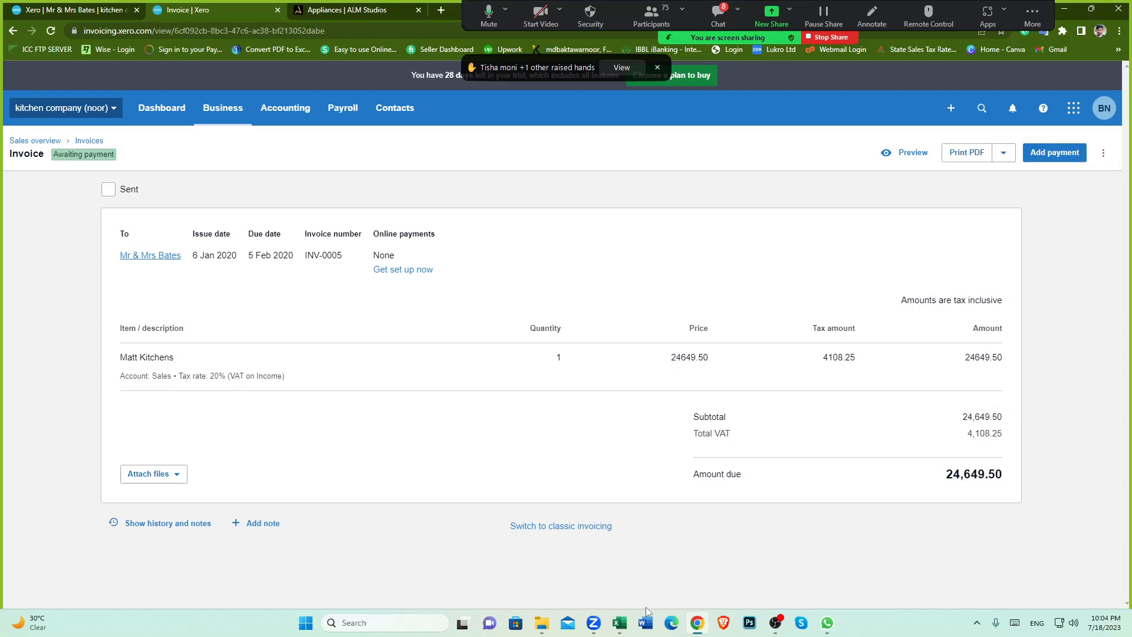
{"action": "mouse_move", "coordinate": [619, 625]}
{"action": "left_click", "coordinate": [663, 563]}
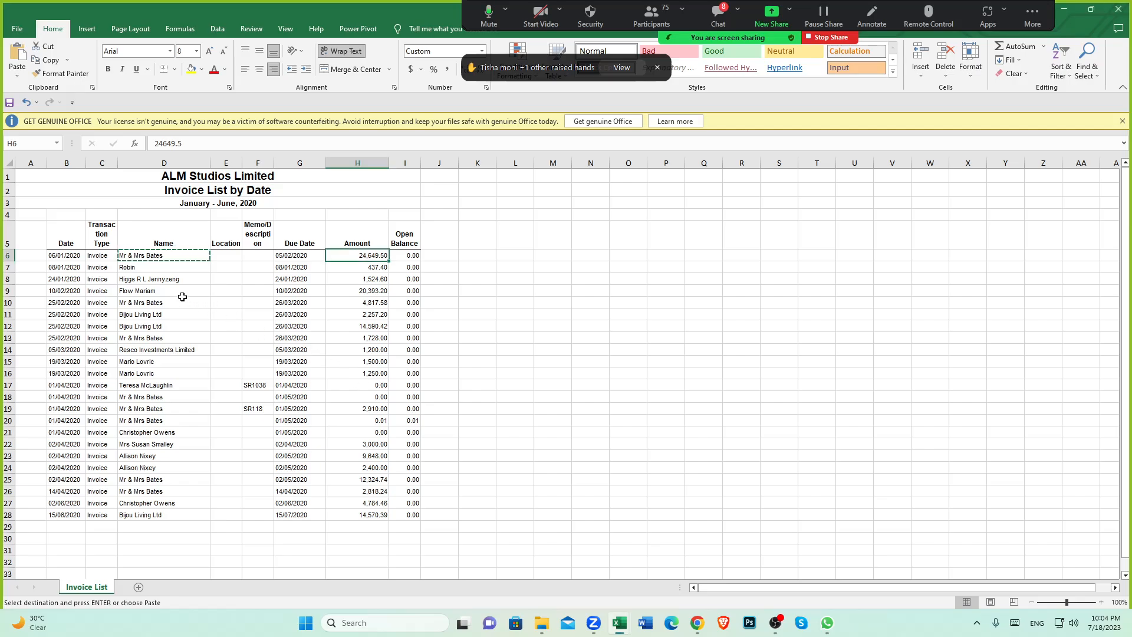
{"action": "left_click", "coordinate": [155, 279]}
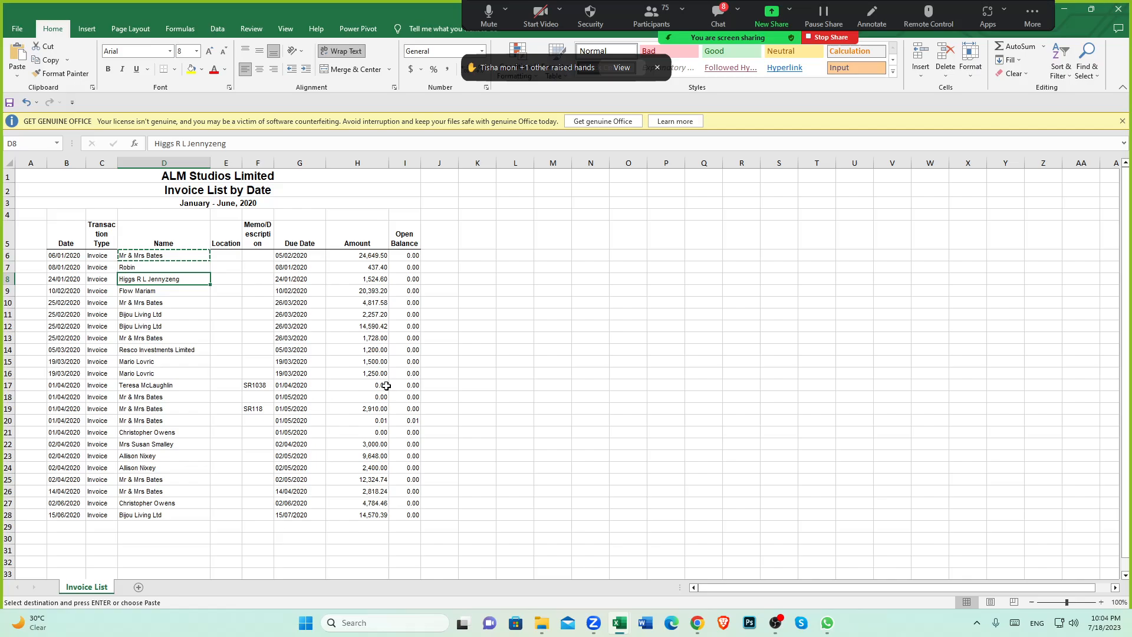
{"action": "left_click", "coordinate": [7, 385]}
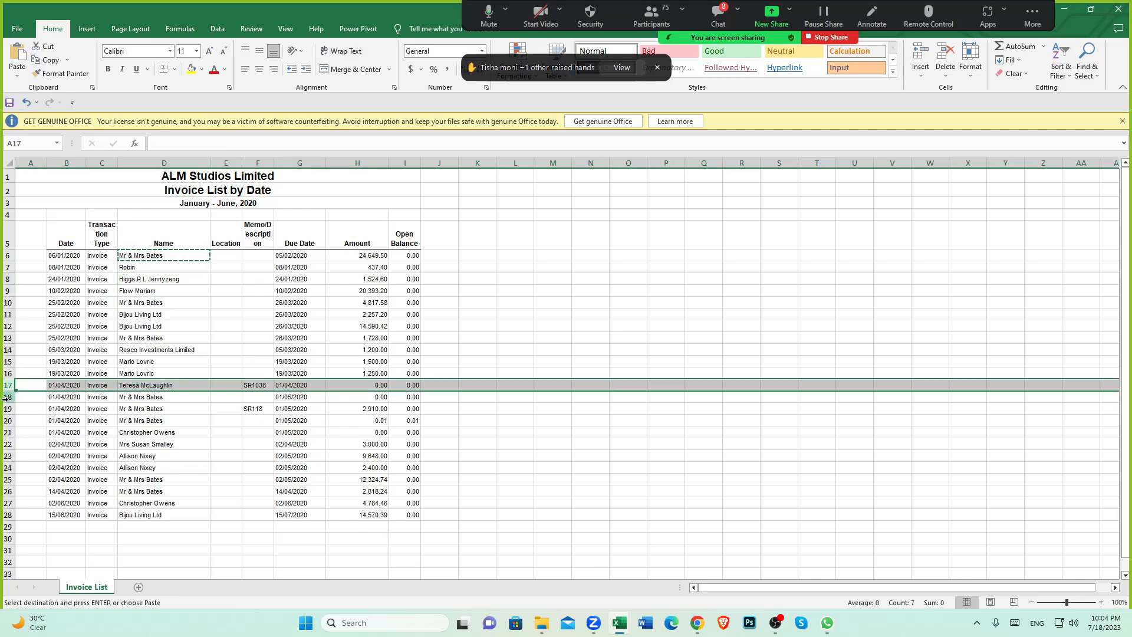
{"action": "left_click", "coordinate": [5, 396]}
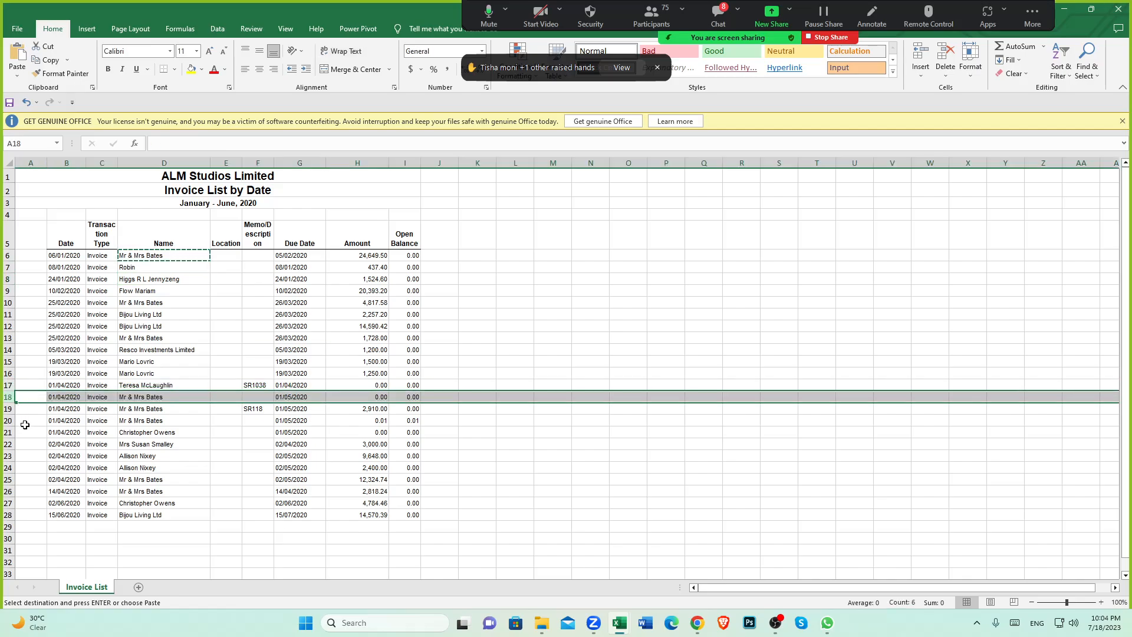
{"action": "left_click", "coordinate": [9, 421]}
{"action": "left_click", "coordinate": [7, 432]}
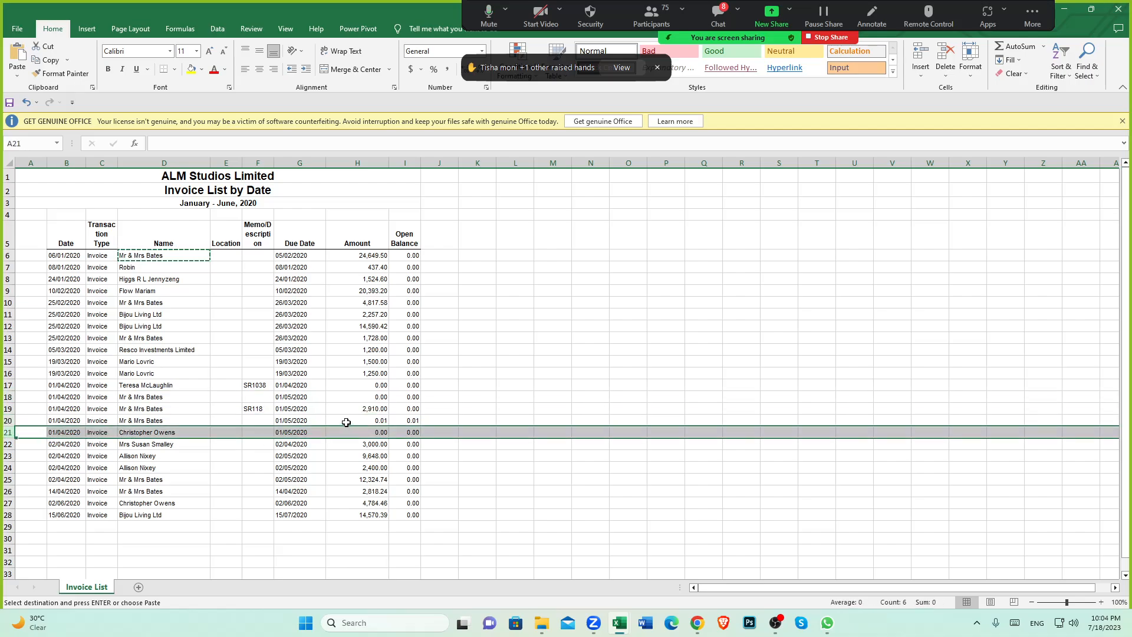
{"action": "left_click", "coordinate": [380, 386]}
{"action": "left_click", "coordinate": [380, 397]}
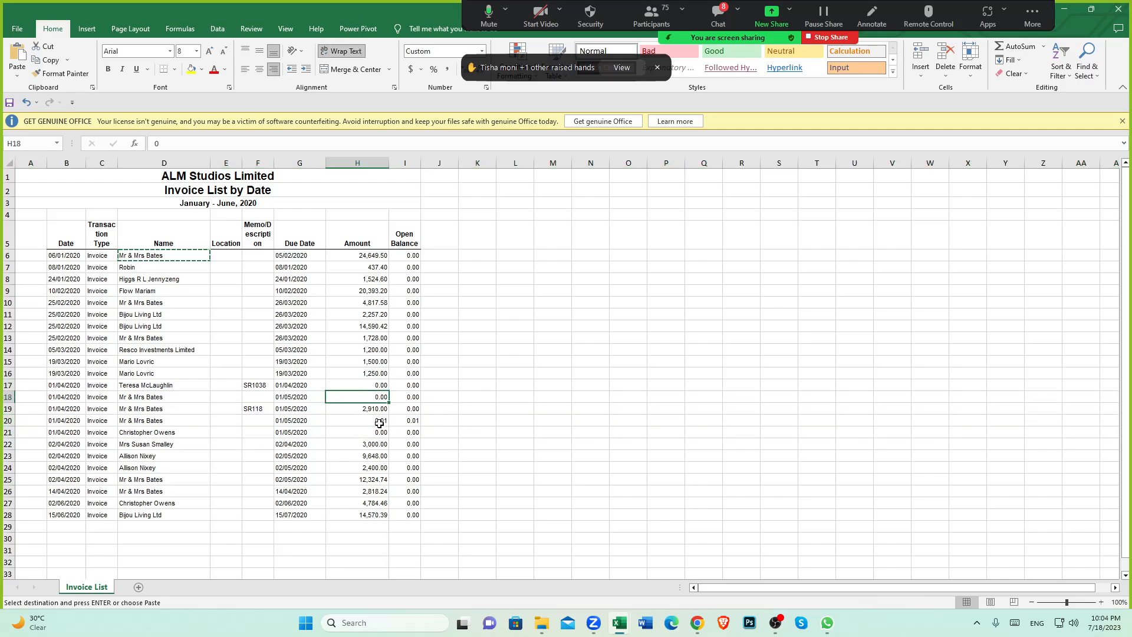
{"action": "left_click", "coordinate": [378, 422]}
{"action": "left_click", "coordinate": [383, 434]}
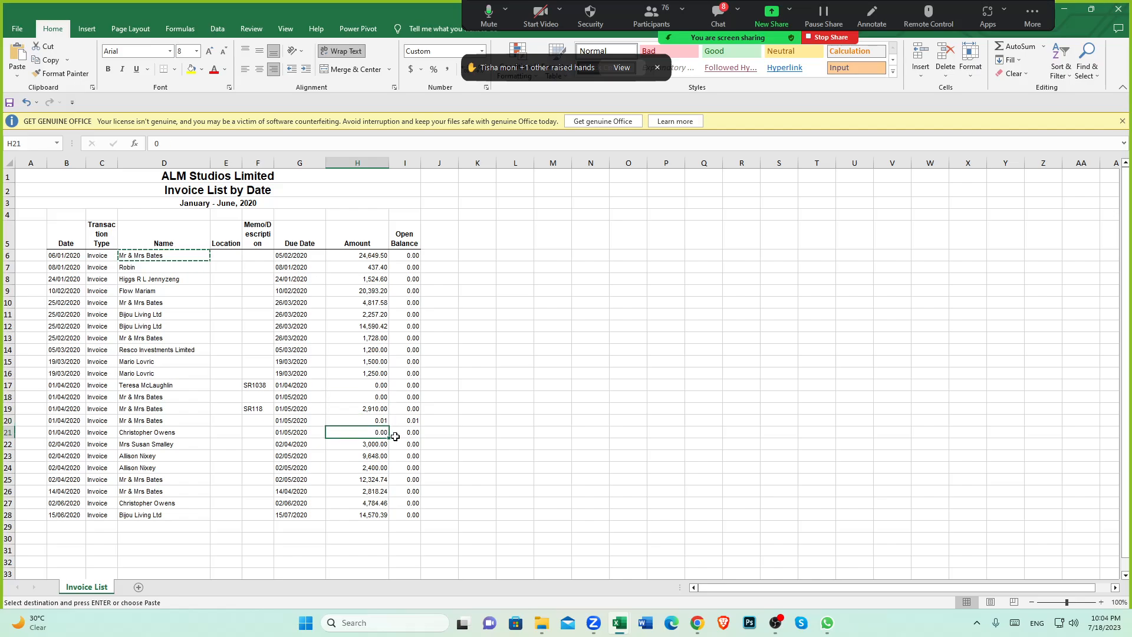
{"action": "left_click", "coordinate": [384, 384]}
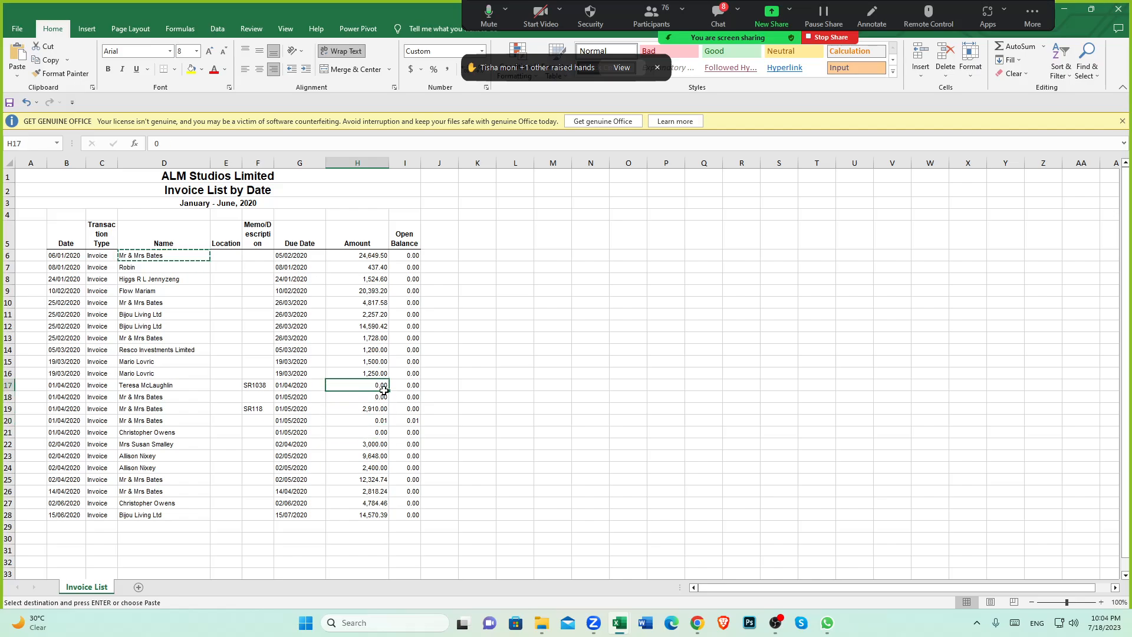
{"action": "left_click_drag", "start_coordinate": [384, 390], "coordinate": [383, 434]}
{"action": "left_click", "coordinate": [378, 421]}
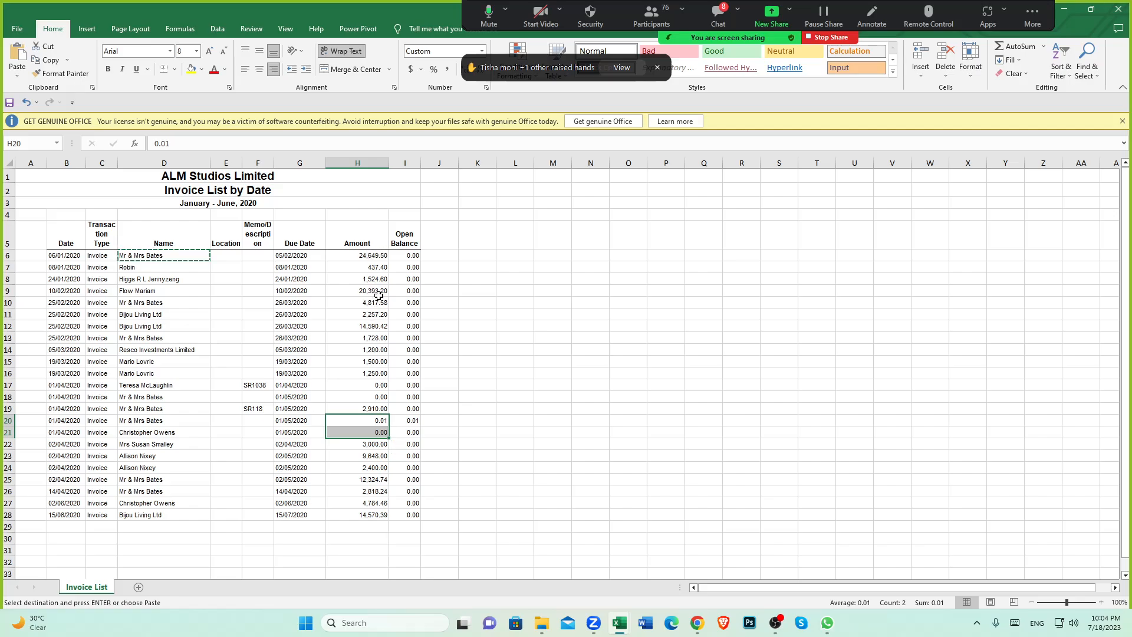
Step: Review the customer names listed in the spreadsheet's Name column
{"action": "left_click", "coordinate": [149, 279]}
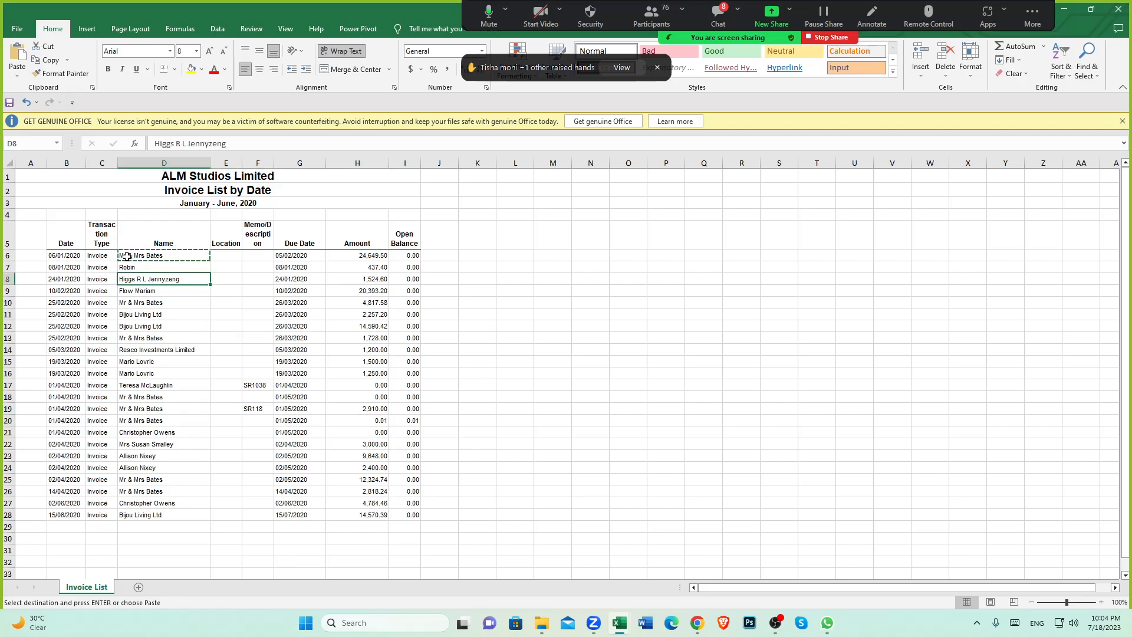
{"action": "left_click", "coordinate": [132, 268]}
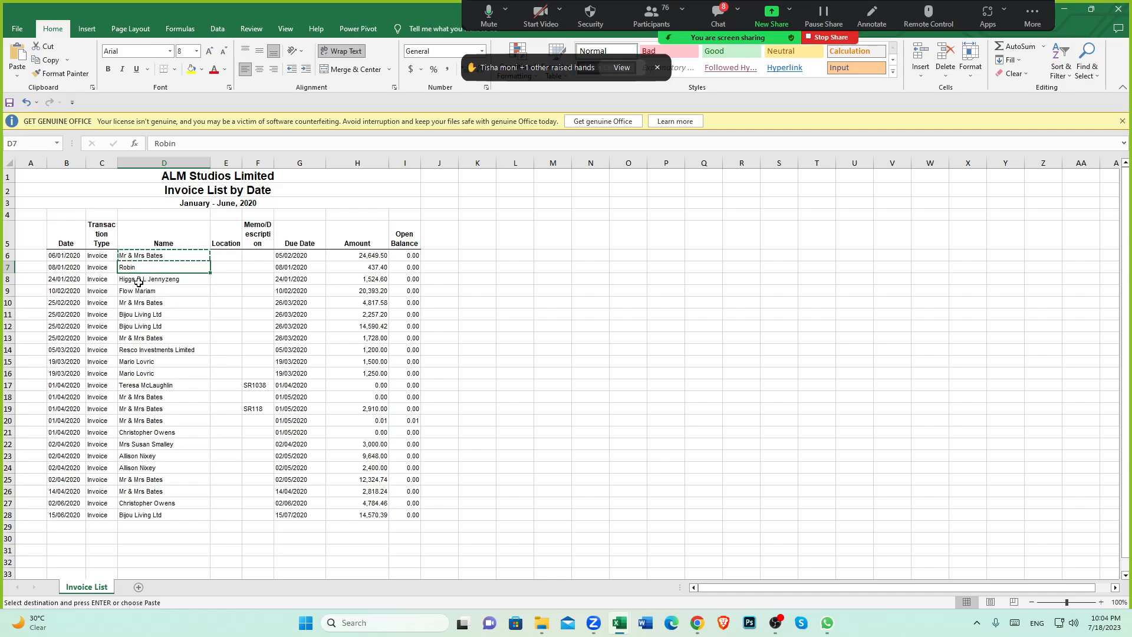
{"action": "left_click", "coordinate": [145, 282]}
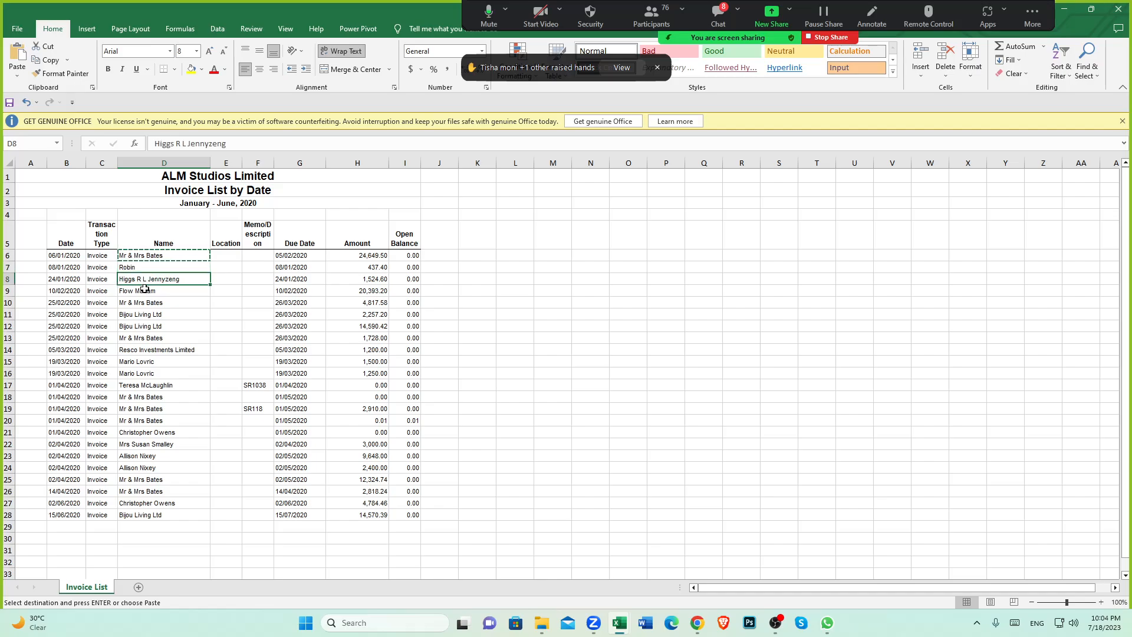
{"action": "left_click", "coordinate": [144, 291]}
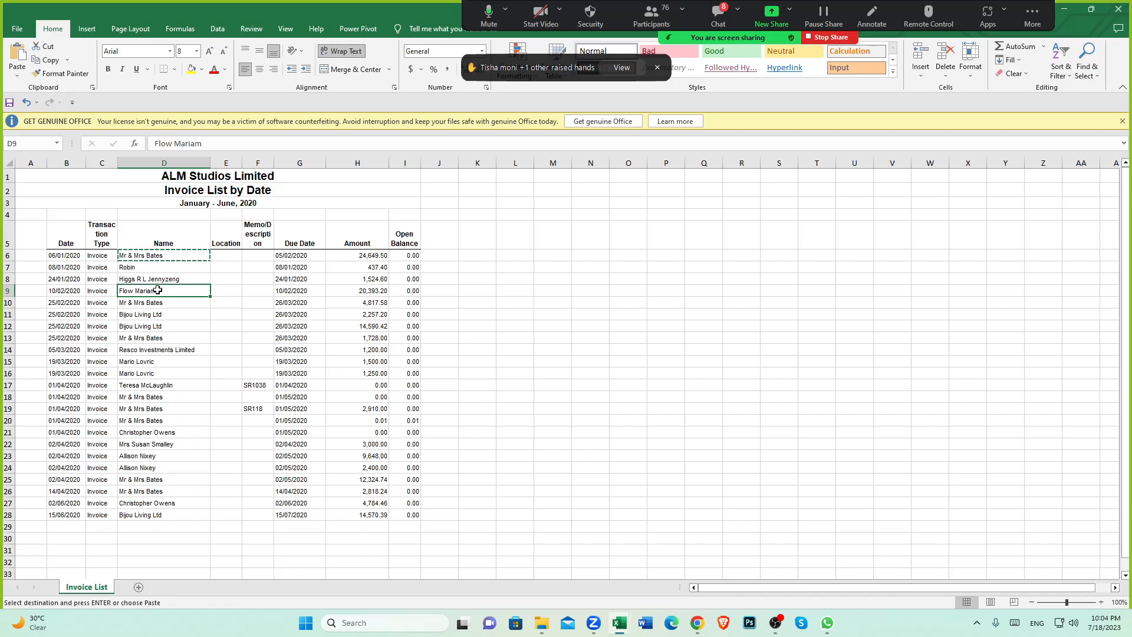
{"action": "left_click", "coordinate": [129, 304]}
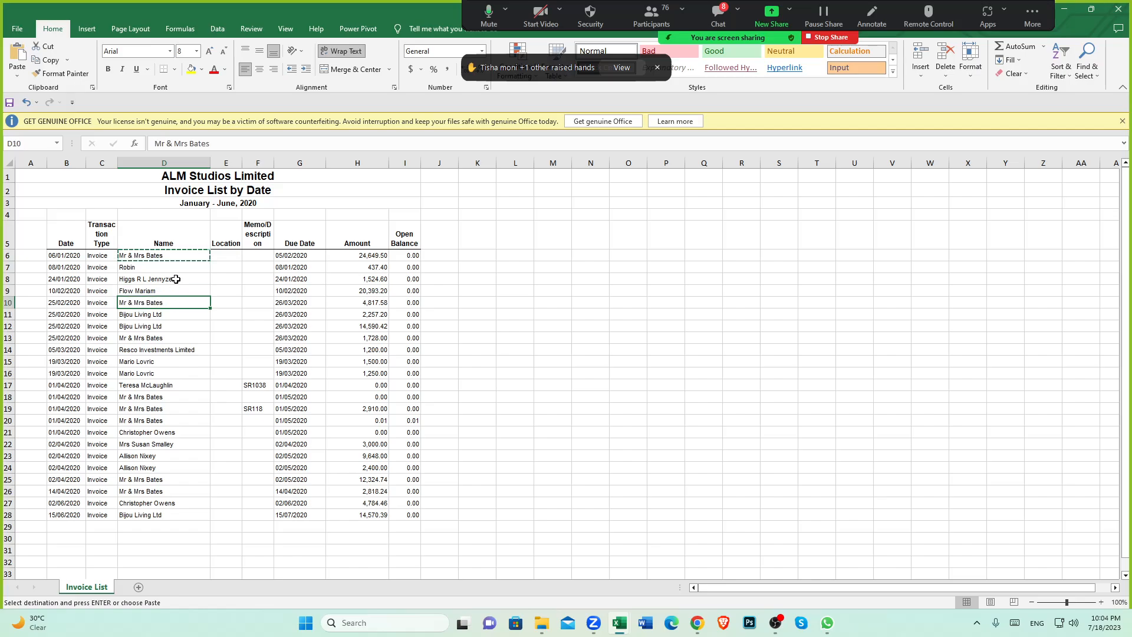
{"action": "left_click", "coordinate": [164, 254]}
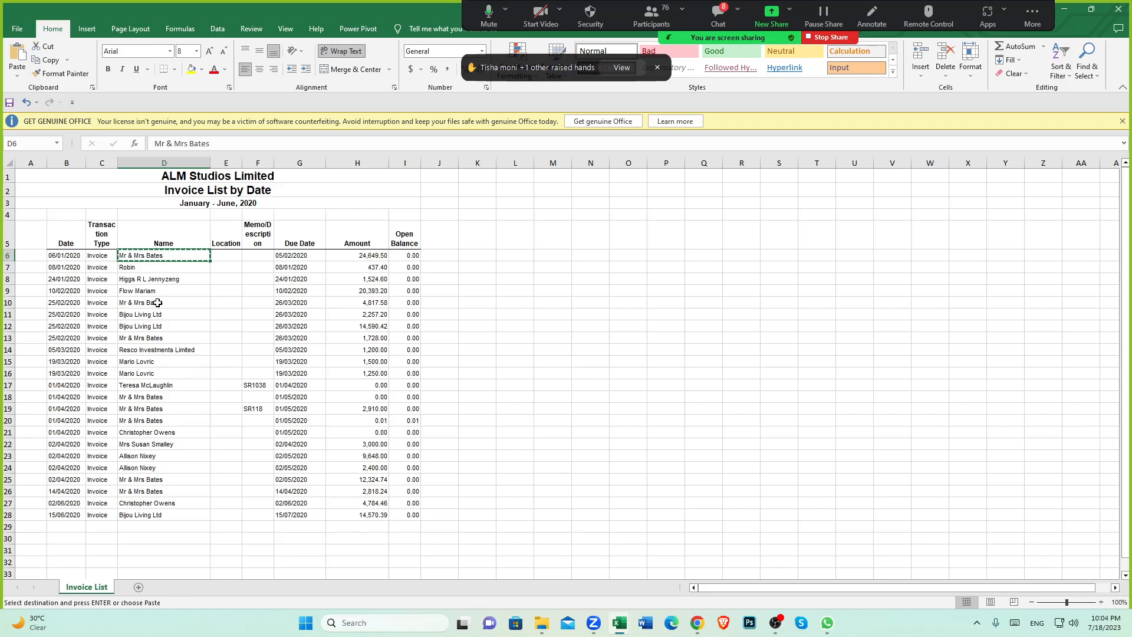
{"action": "left_click", "coordinate": [152, 303]}
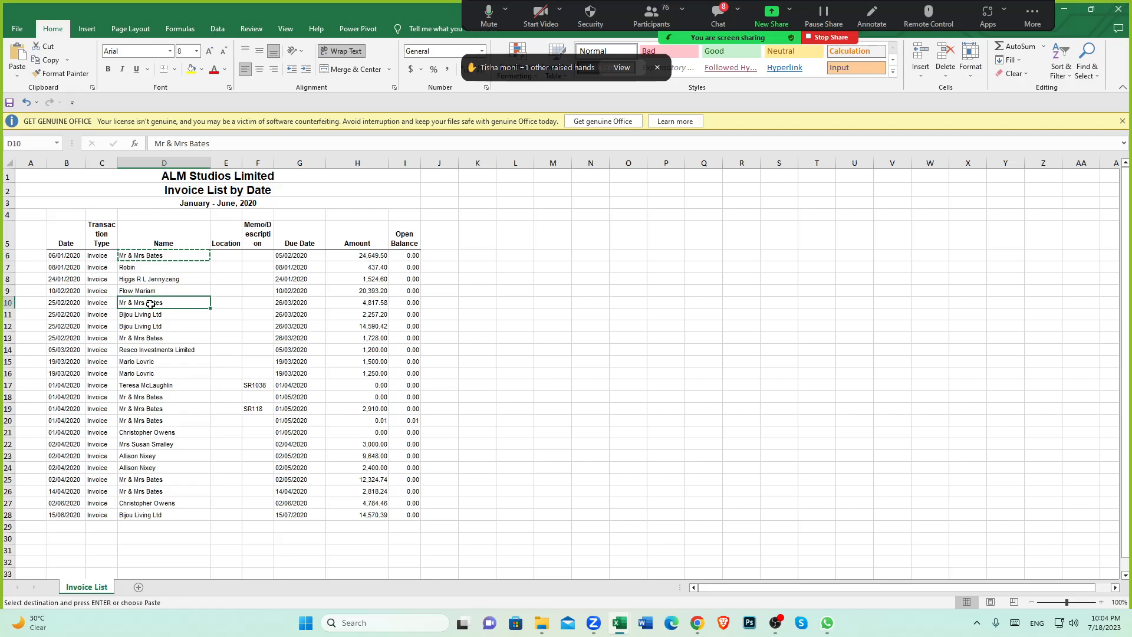
{"action": "left_click", "coordinate": [148, 257]}
{"action": "left_click", "coordinate": [155, 305]}
{"action": "left_click", "coordinate": [165, 254]}
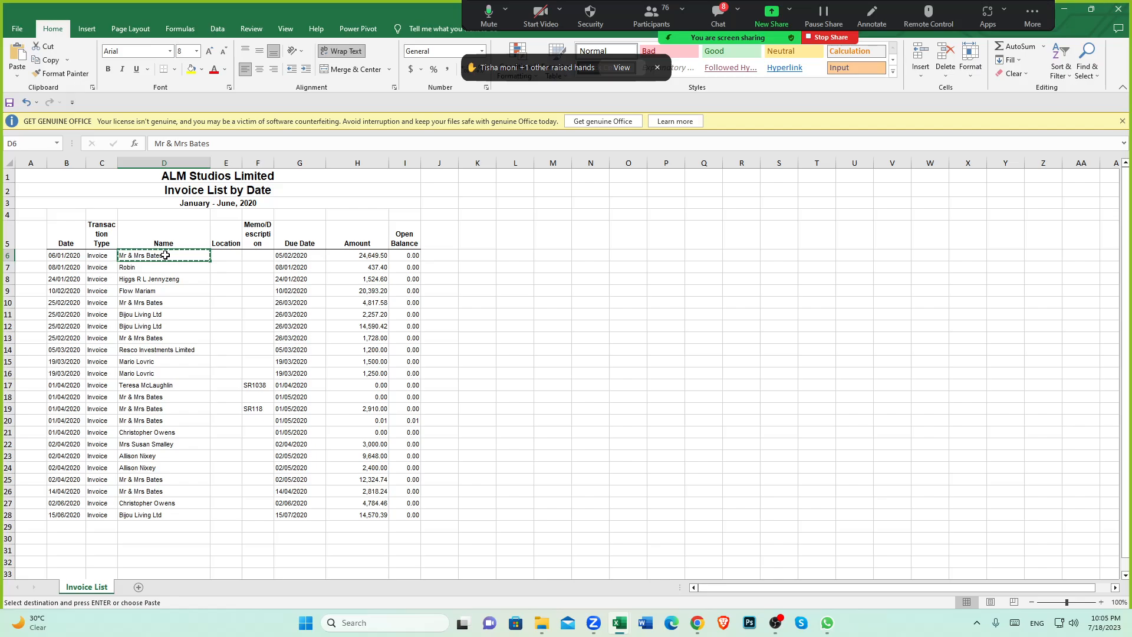
{"action": "left_click", "coordinate": [8, 302]}
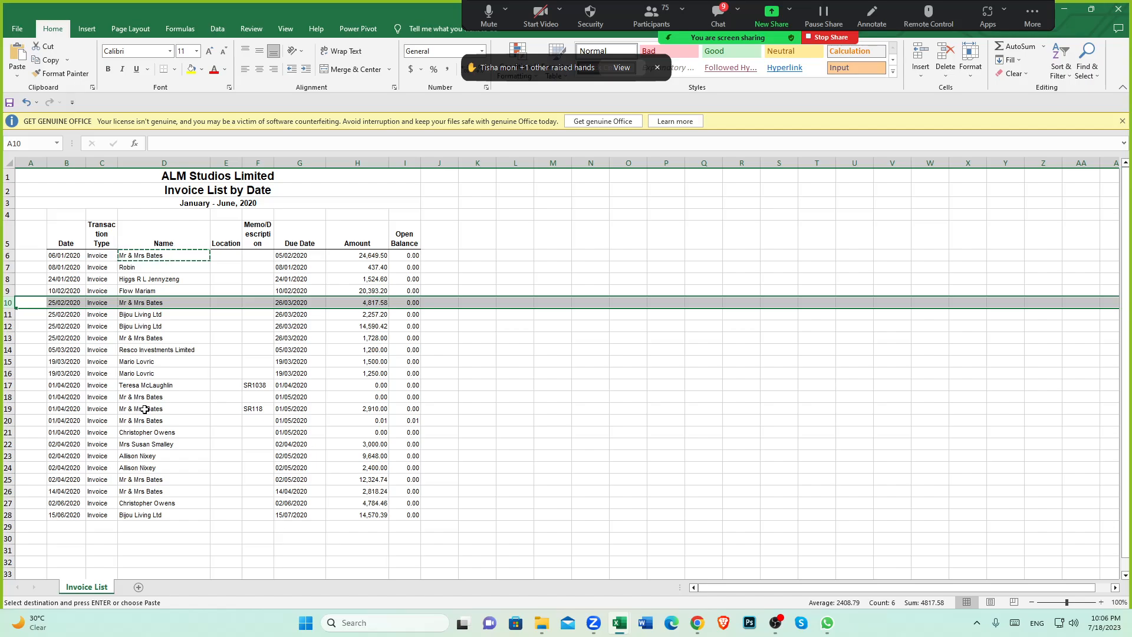
{"action": "mouse_move", "coordinate": [698, 625]}
{"action": "left_click", "coordinate": [139, 375]}
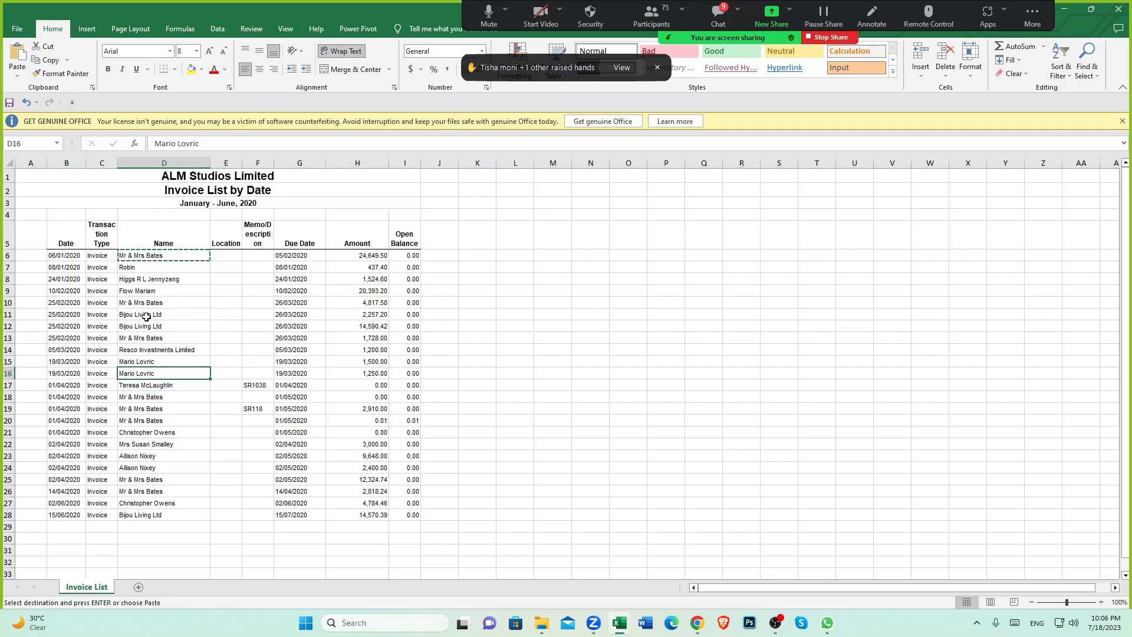
{"action": "left_click", "coordinate": [147, 302]}
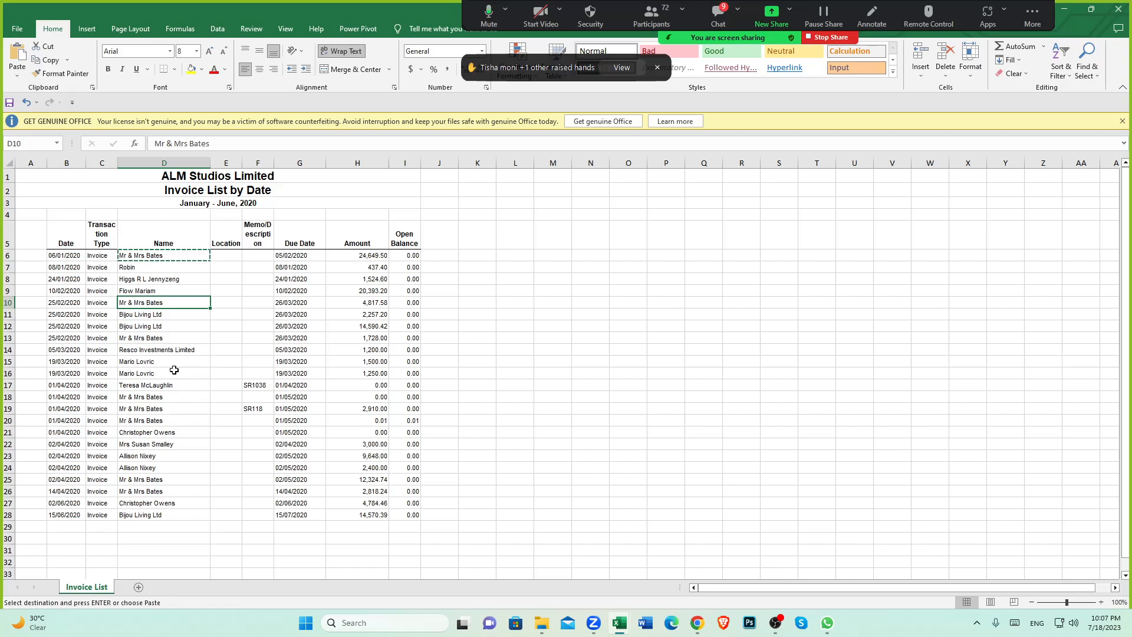
{"action": "left_click", "coordinate": [157, 337]}
{"action": "left_click", "coordinate": [153, 303]}
Step: Open the contacts list and view the test customer's details and its new-document options
{"action": "left_click", "coordinate": [699, 627]}
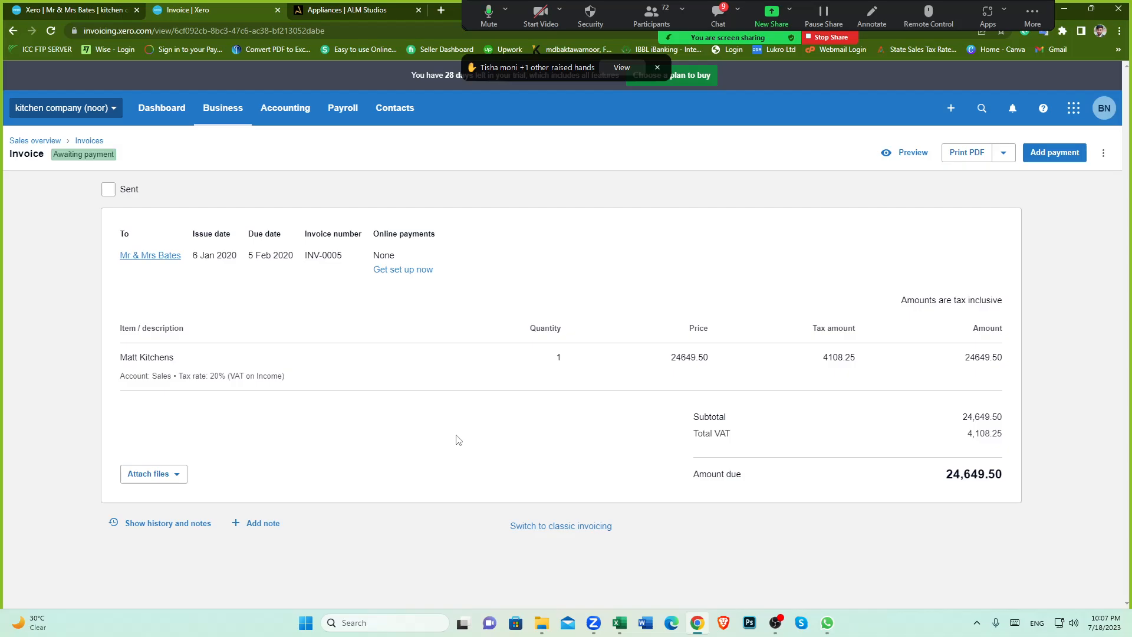
{"action": "left_click", "coordinate": [397, 116]}
{"action": "left_click", "coordinate": [396, 144]}
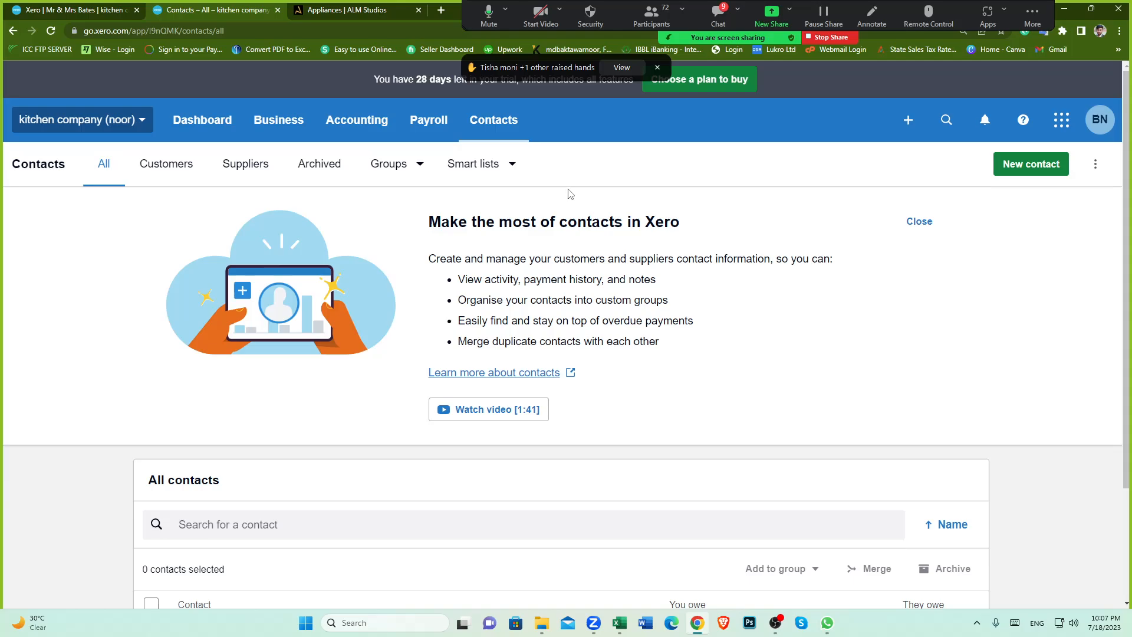
{"action": "scroll", "coordinate": [354, 386], "scroll_direction": "down", "scroll_amount": 3}
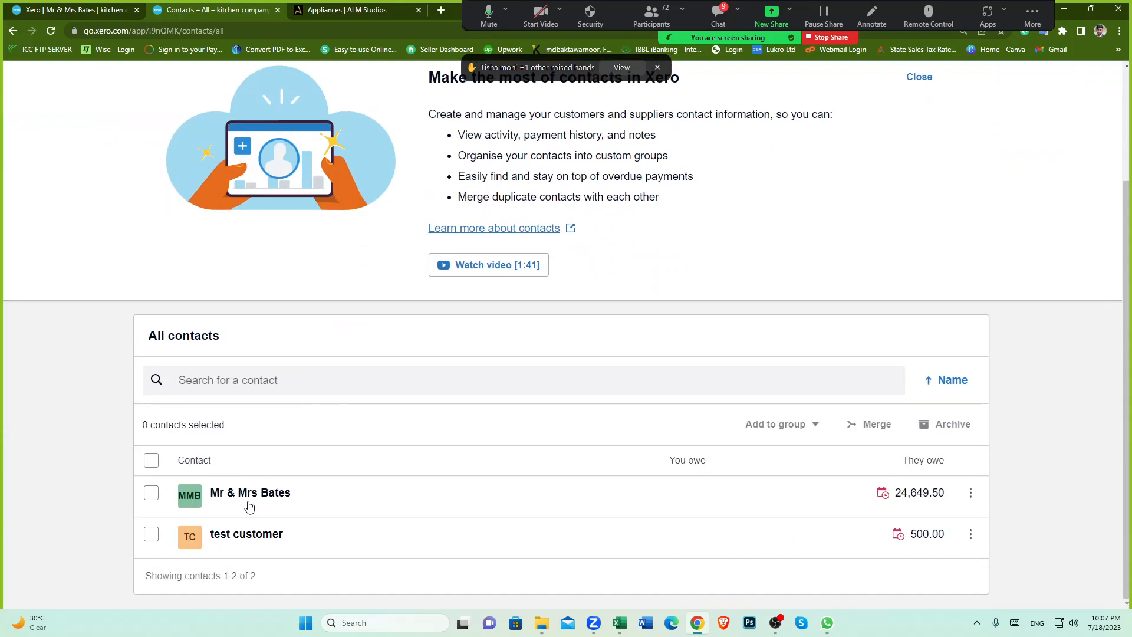
{"action": "left_click", "coordinate": [239, 536]}
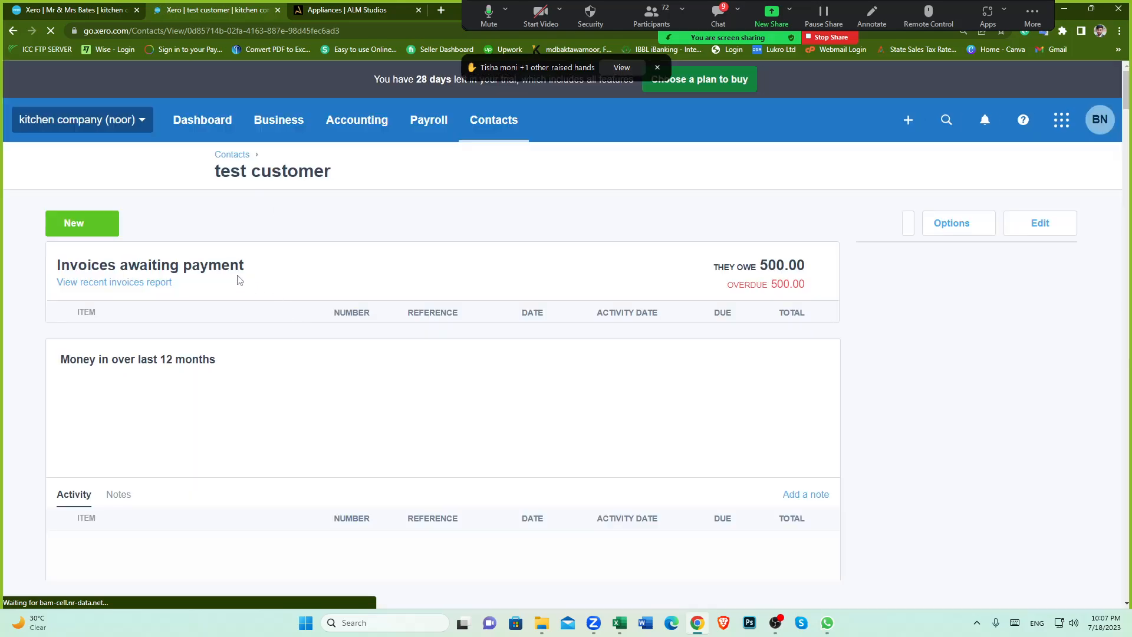
{"action": "left_click", "coordinate": [109, 223]}
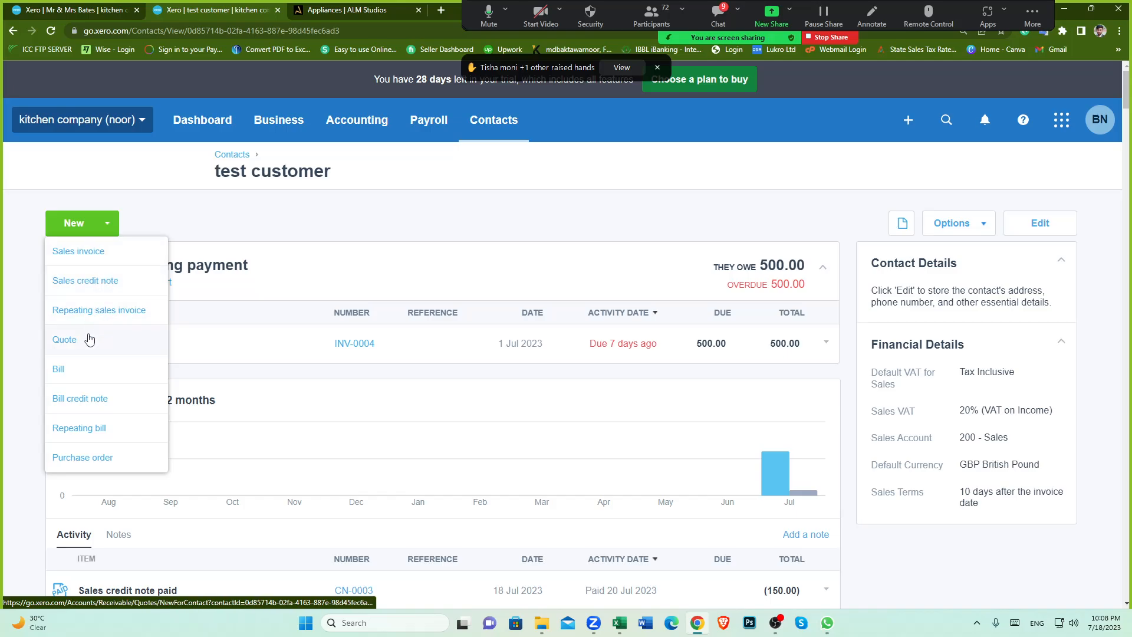
{"action": "left_click", "coordinate": [303, 231]}
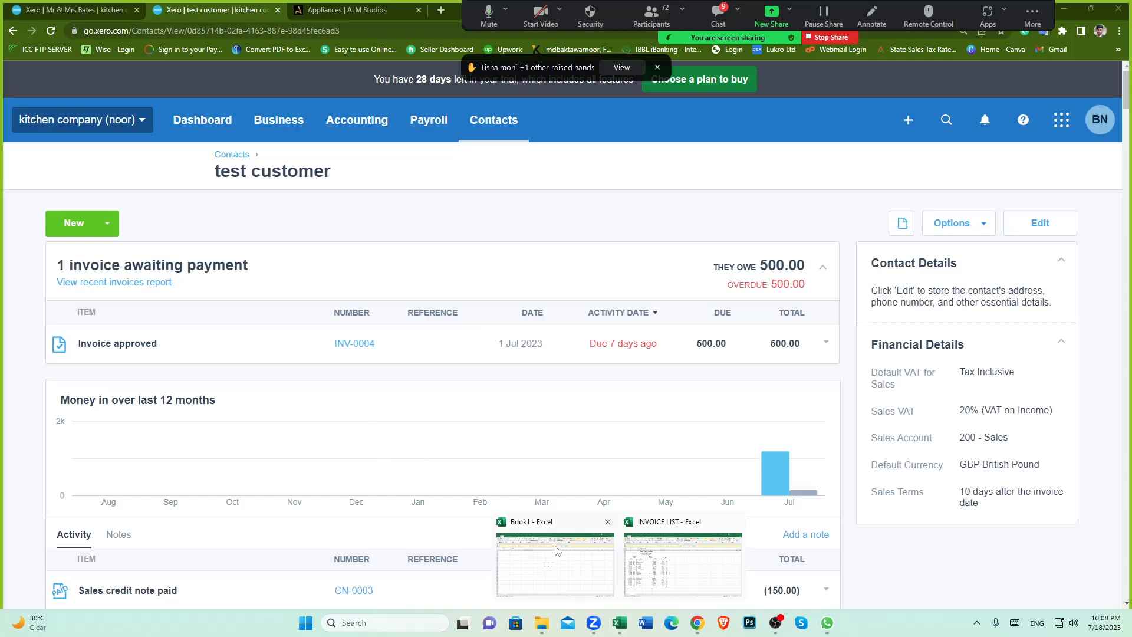
Step: Return to the invoice list spreadsheet and review the first invoice's date, due date and amount
{"action": "left_click", "coordinate": [666, 571]}
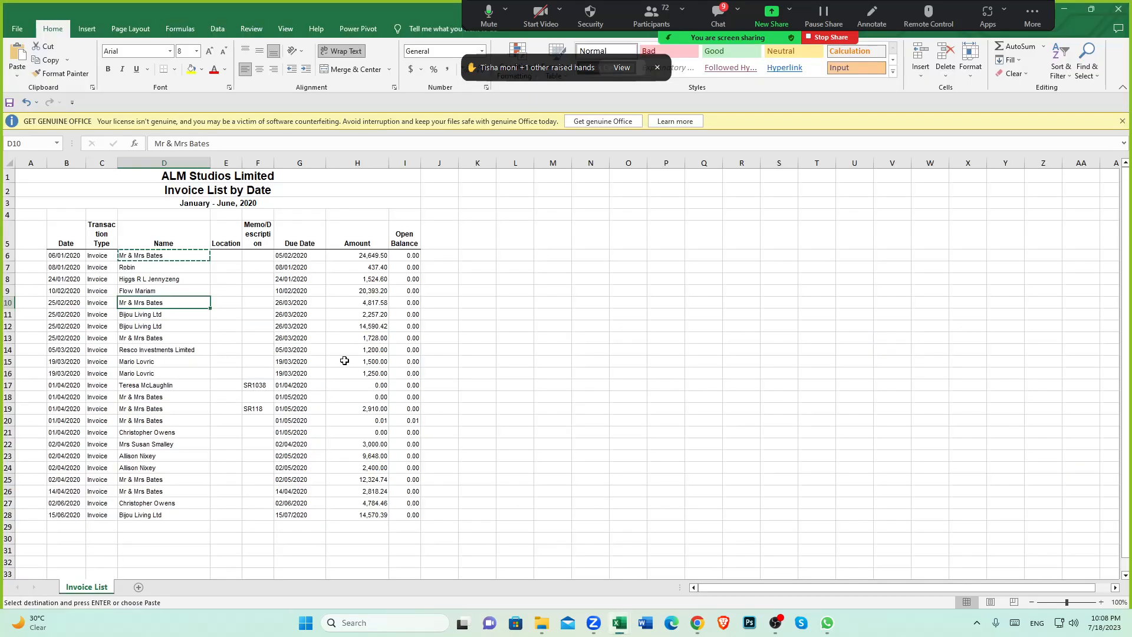
{"action": "left_click", "coordinate": [541, 623]}
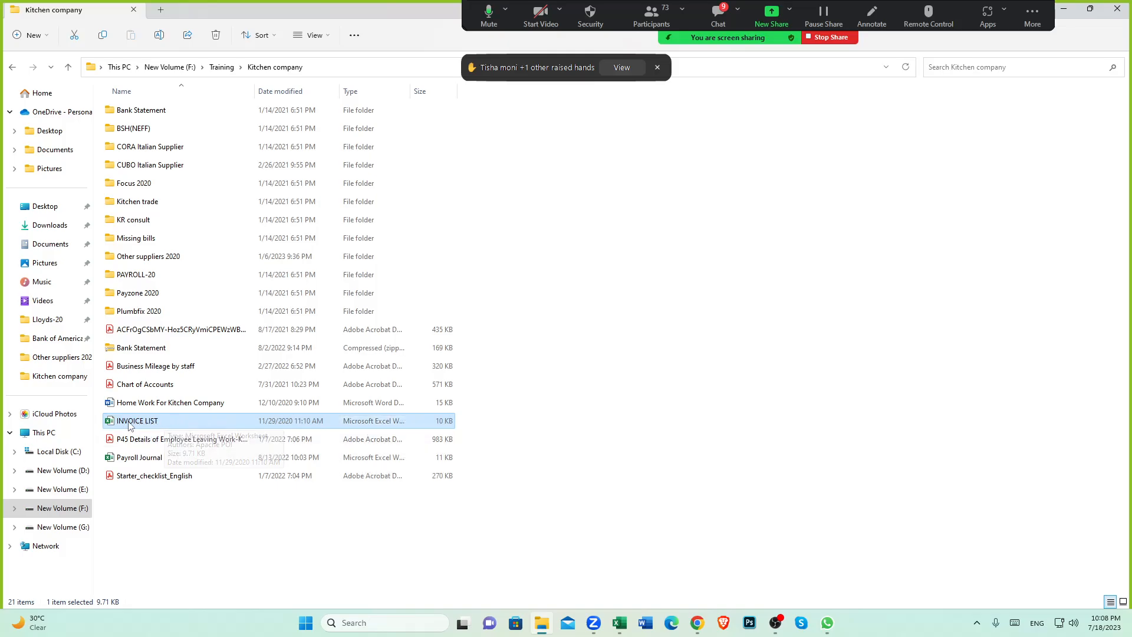
{"action": "left_click", "coordinate": [619, 623]}
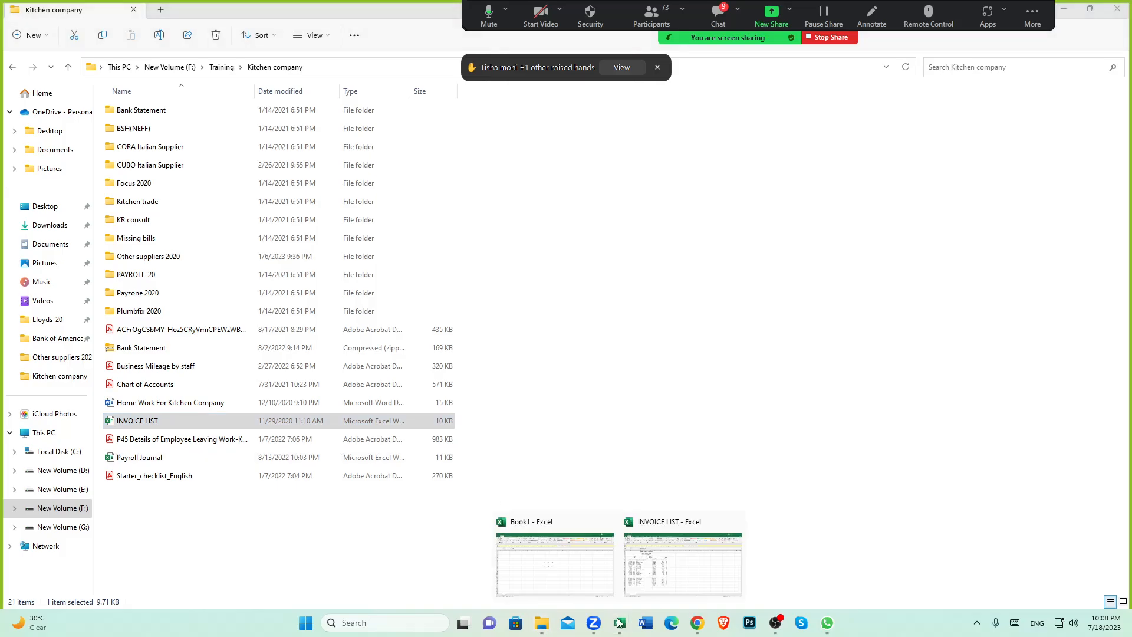
{"action": "left_click", "coordinate": [672, 560]}
{"action": "left_click", "coordinate": [146, 268]}
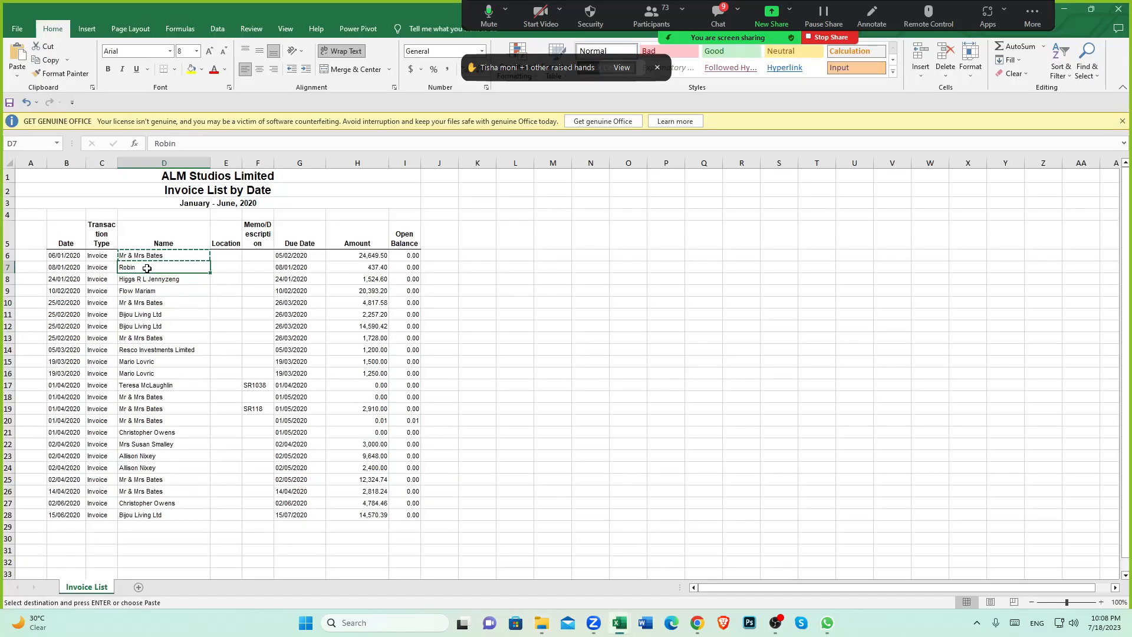
{"action": "left_click", "coordinate": [147, 257]}
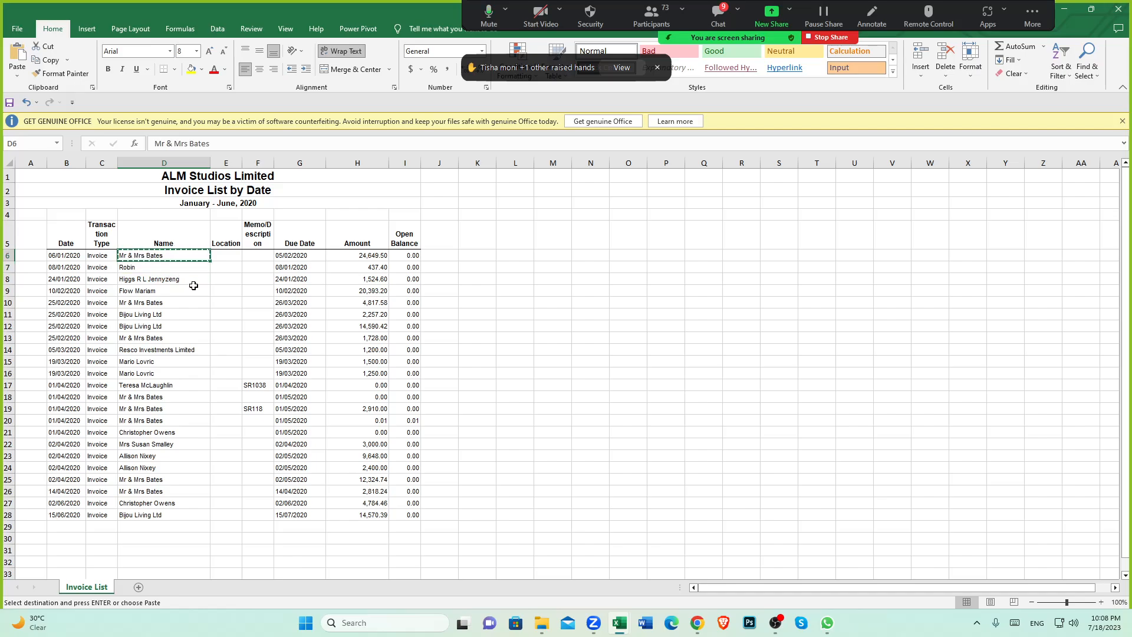
{"action": "left_click", "coordinate": [64, 254]}
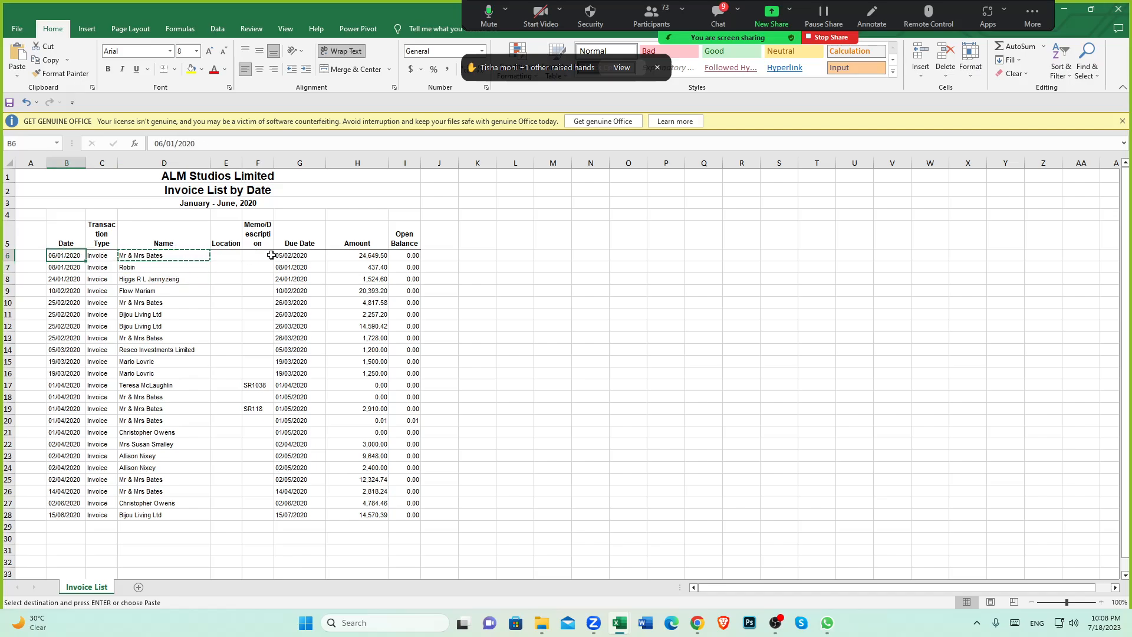
{"action": "left_click", "coordinate": [285, 254]}
{"action": "left_click", "coordinate": [383, 256]}
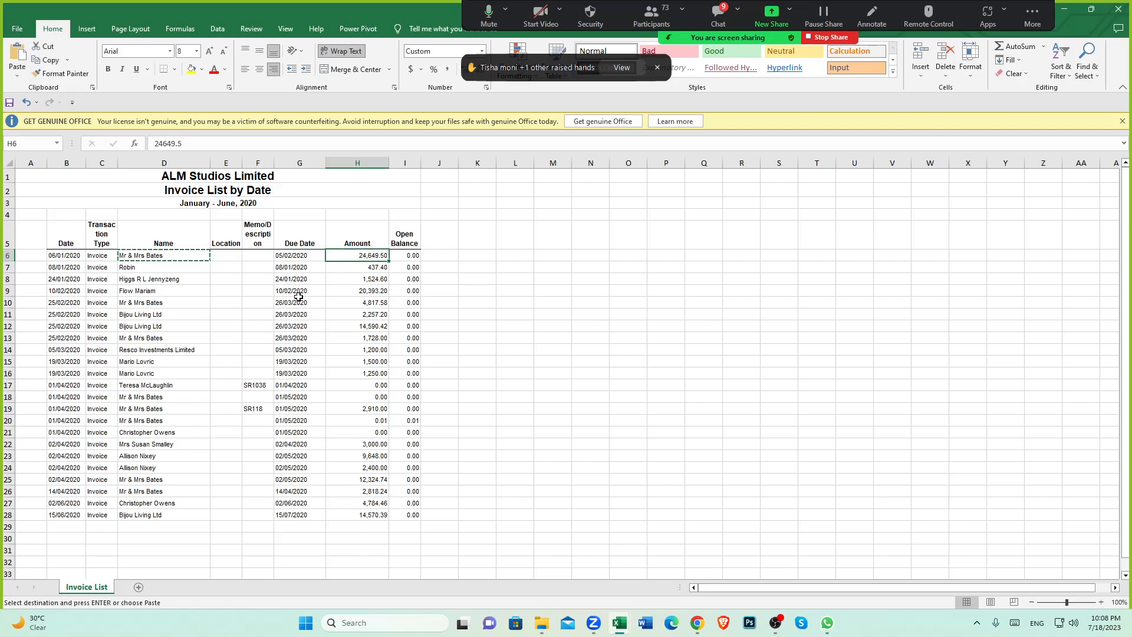
Step: Review the spreadsheet's invoice amounts, selecting the amounts from the first invoice through the 19/03/2020 rows
{"action": "left_click", "coordinate": [154, 301]}
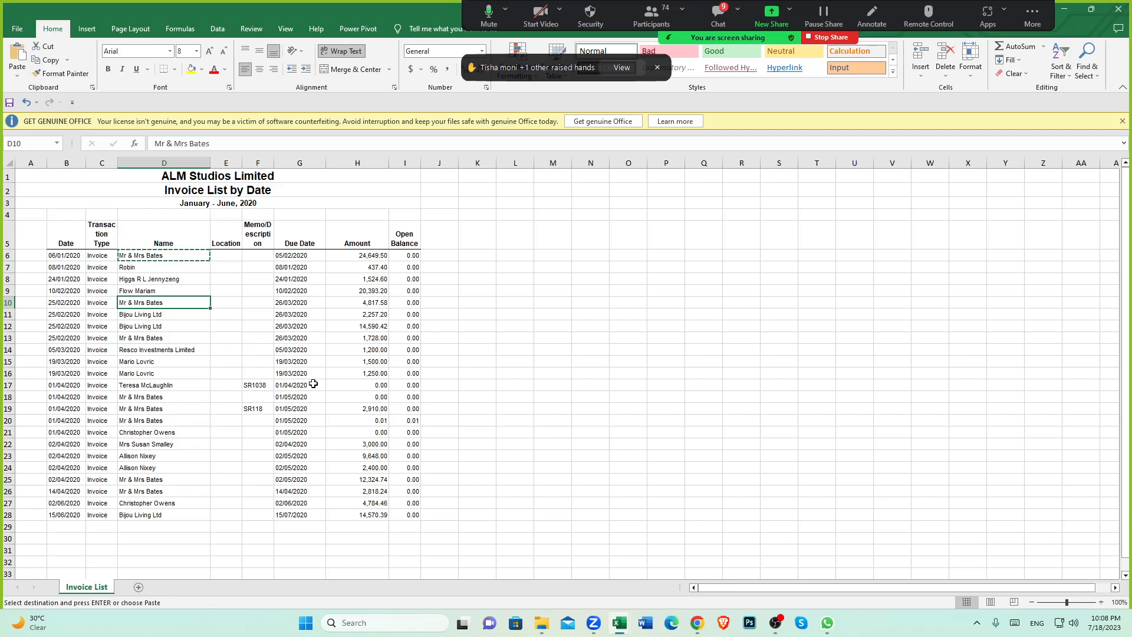
{"action": "left_click", "coordinate": [382, 387]}
{"action": "left_click", "coordinate": [382, 399]}
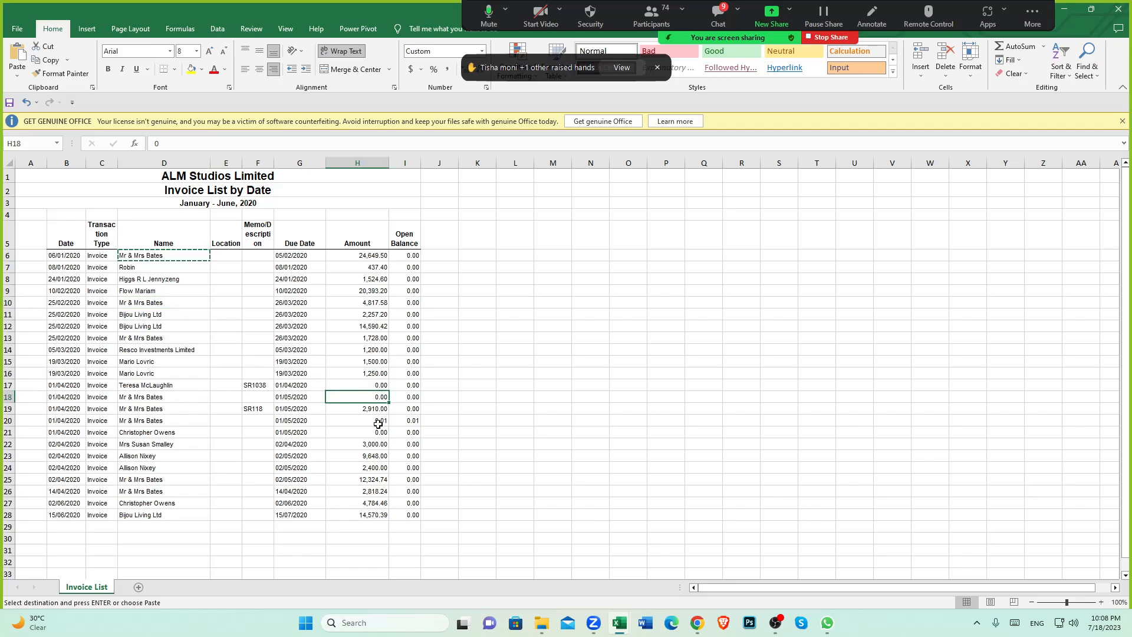
{"action": "left_click", "coordinate": [379, 421]}
{"action": "left_click", "coordinate": [381, 430]}
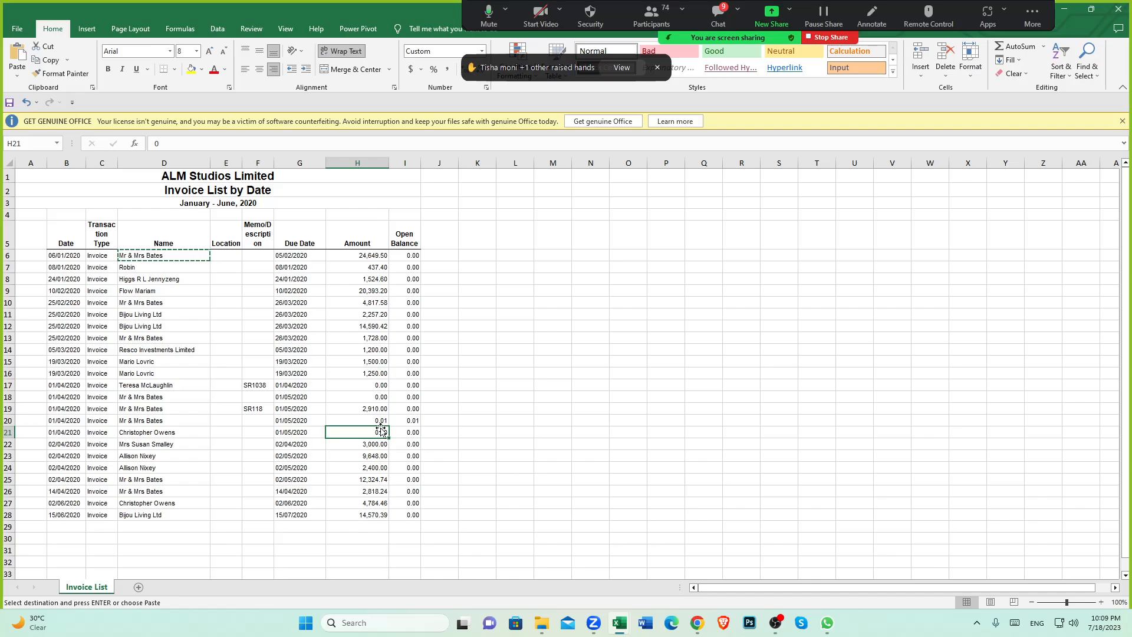
{"action": "left_click_drag", "start_coordinate": [371, 373], "coordinate": [357, 255]}
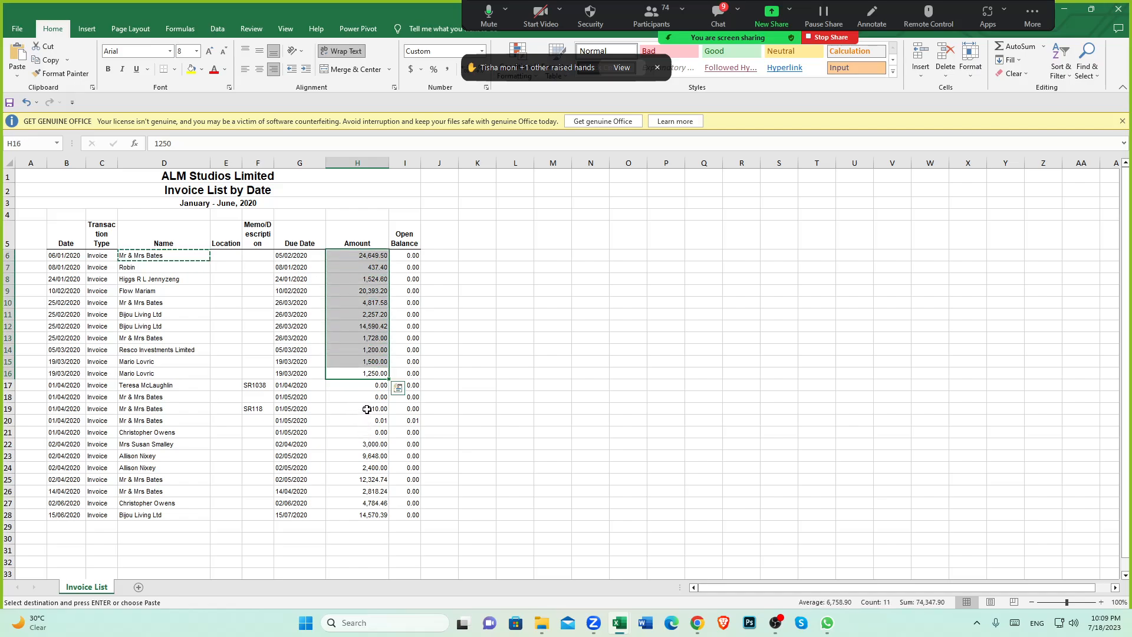
{"action": "left_click", "coordinate": [367, 409]}
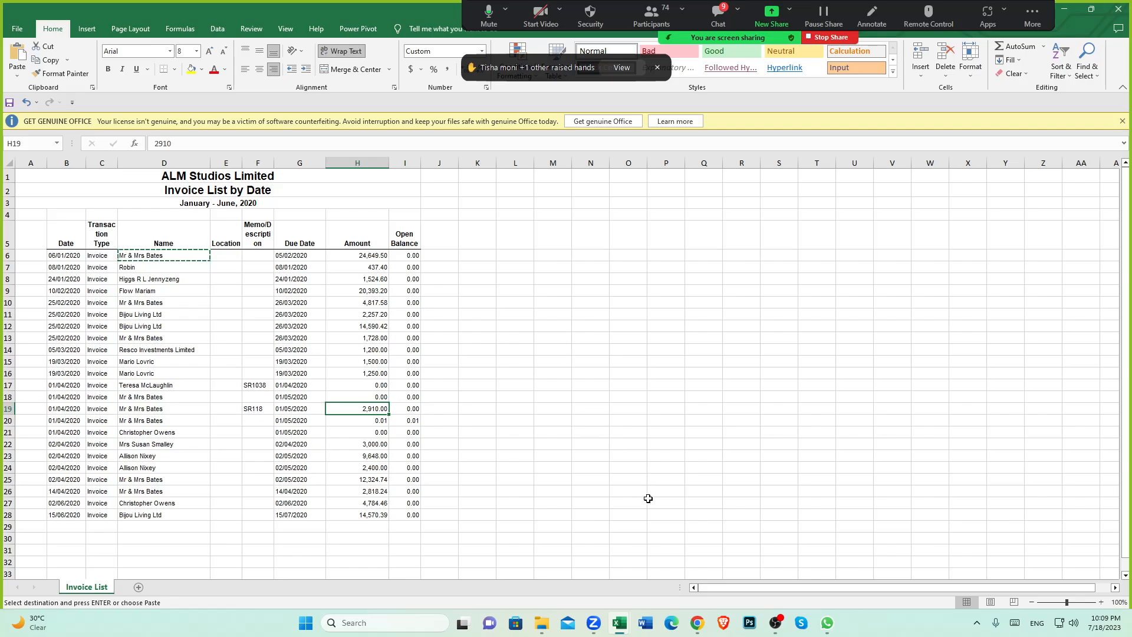
Step: Switch to the browser and review the test customer's contact page and its invoice summary
{"action": "mouse_move", "coordinate": [703, 629]}
{"action": "left_click", "coordinate": [689, 560]}
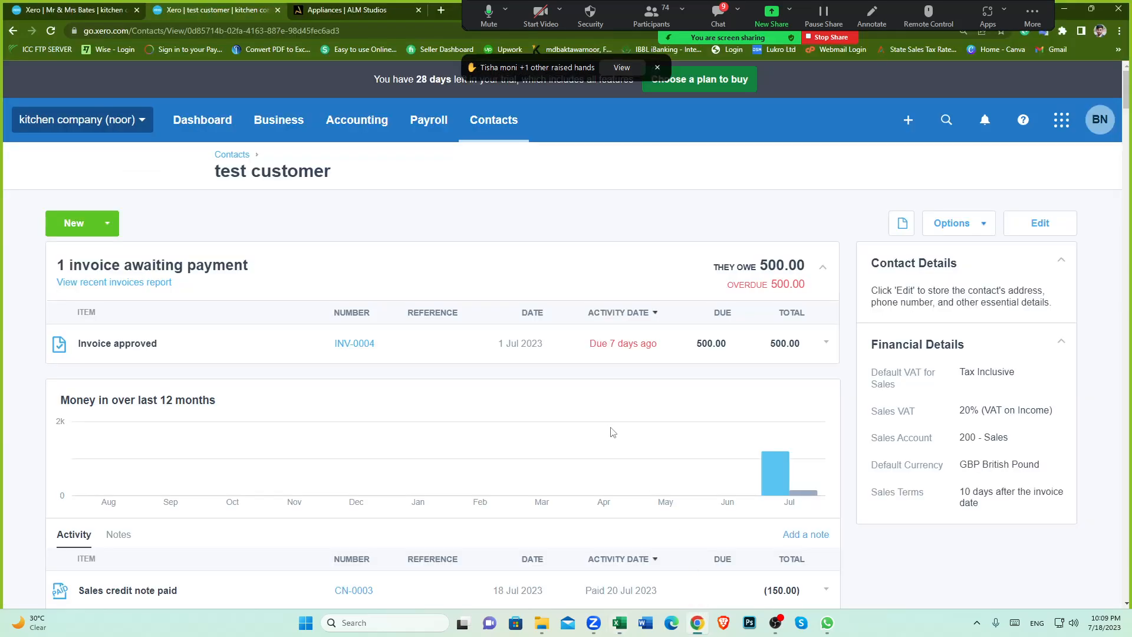
{"action": "scroll", "coordinate": [847, 466], "scroll_direction": "down", "scroll_amount": 1}
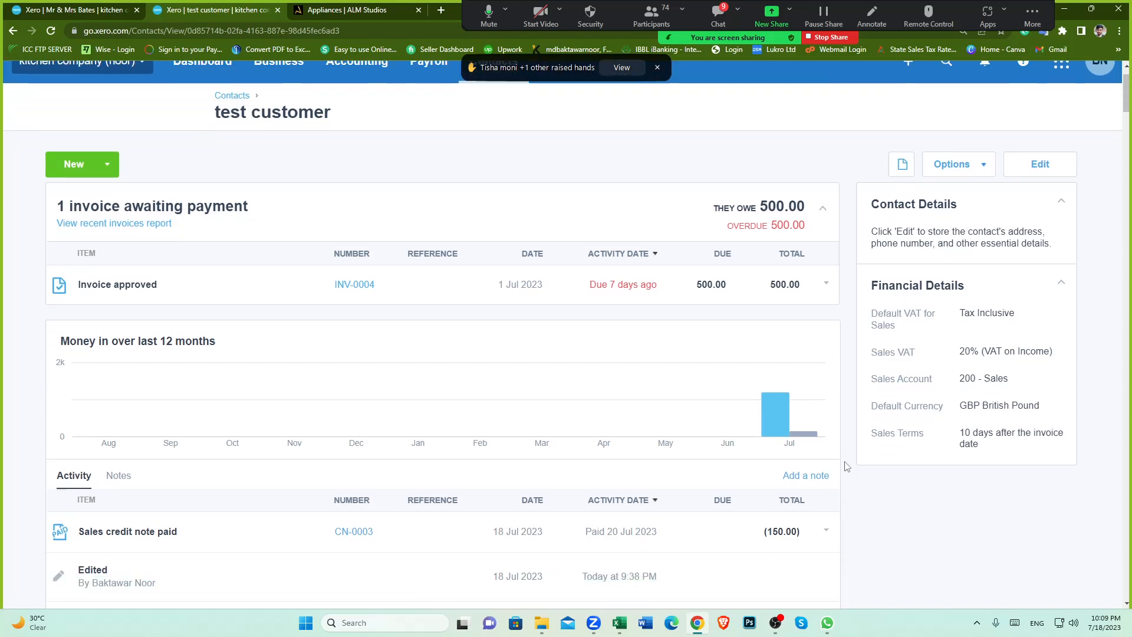
{"action": "scroll", "coordinate": [846, 466], "scroll_direction": "up", "scroll_amount": 1}
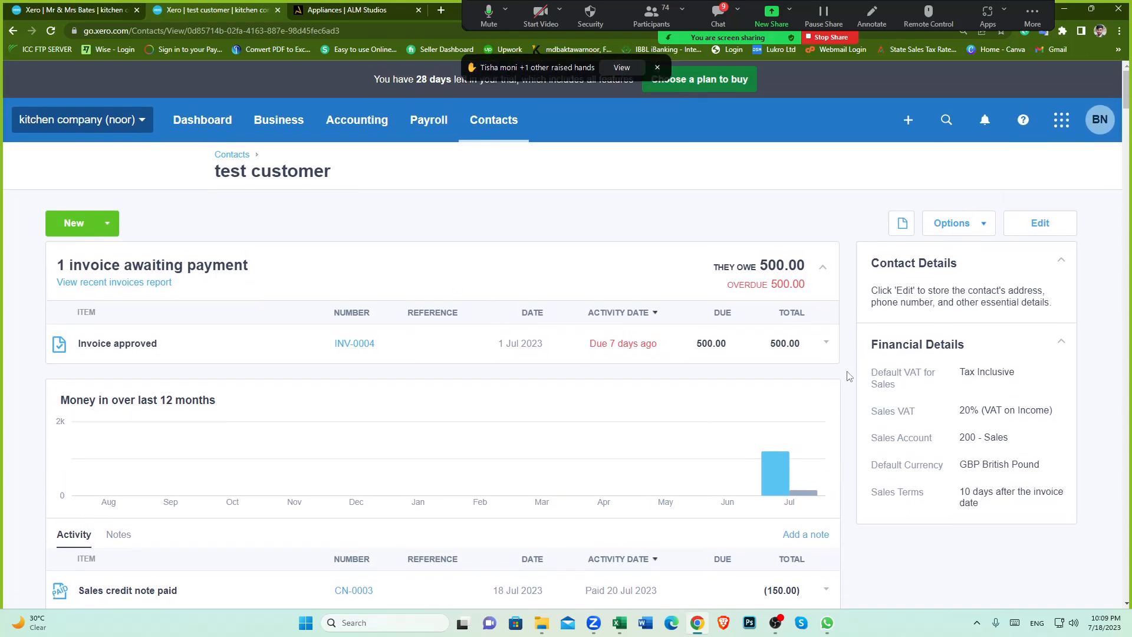
{"action": "scroll", "coordinate": [850, 376], "scroll_direction": "down", "scroll_amount": 1}
{"action": "scroll", "coordinate": [851, 378], "scroll_direction": "up", "scroll_amount": 1}
{"action": "left_click_drag", "start_coordinate": [253, 171], "coordinate": [346, 173]}
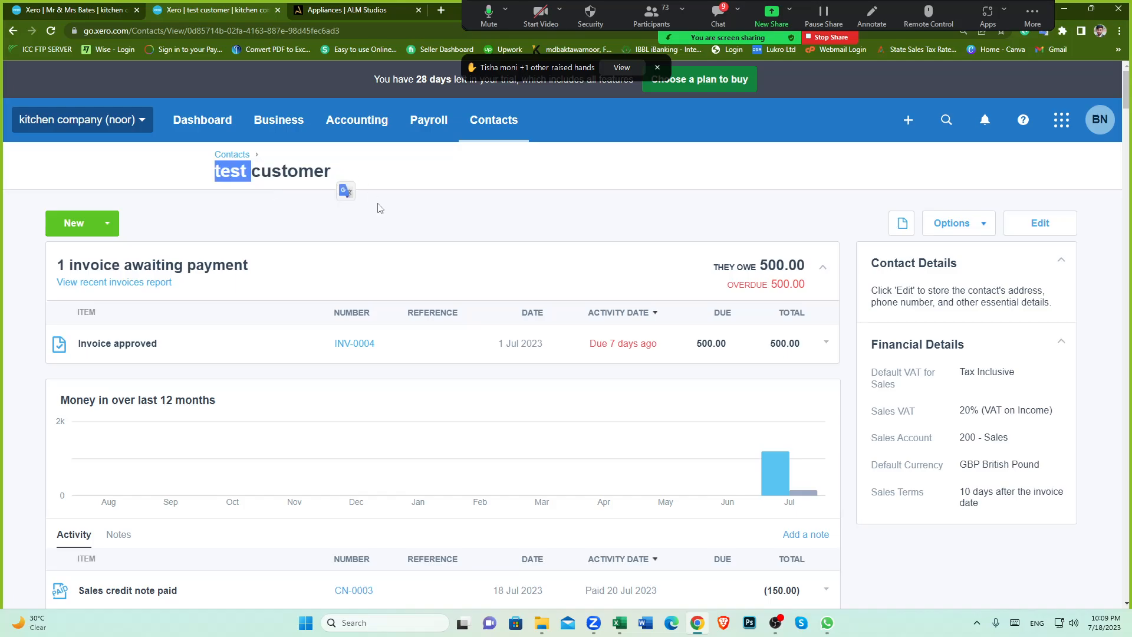
{"action": "left_click", "coordinate": [382, 208]}
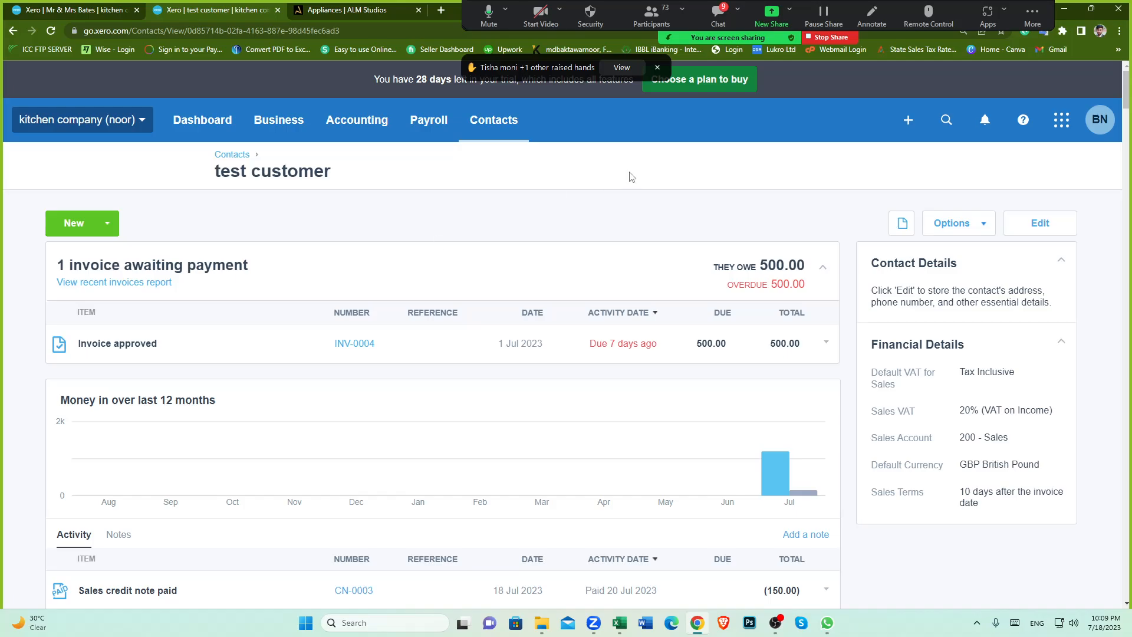
{"action": "left_click", "coordinate": [651, 17]}
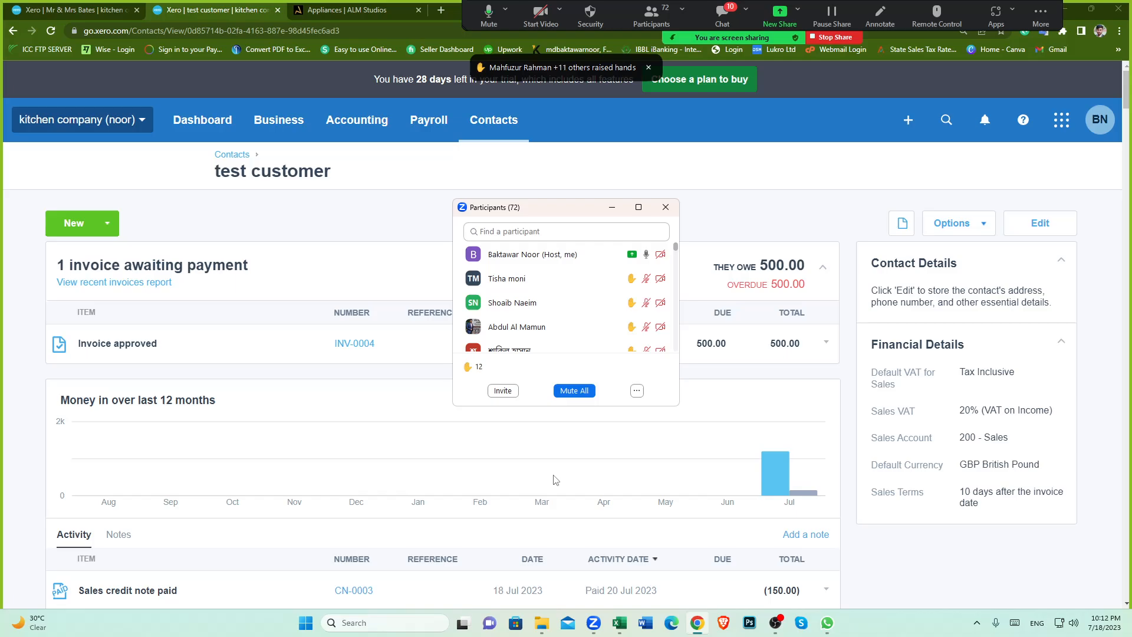
{"action": "mouse_move", "coordinate": [587, 306]}
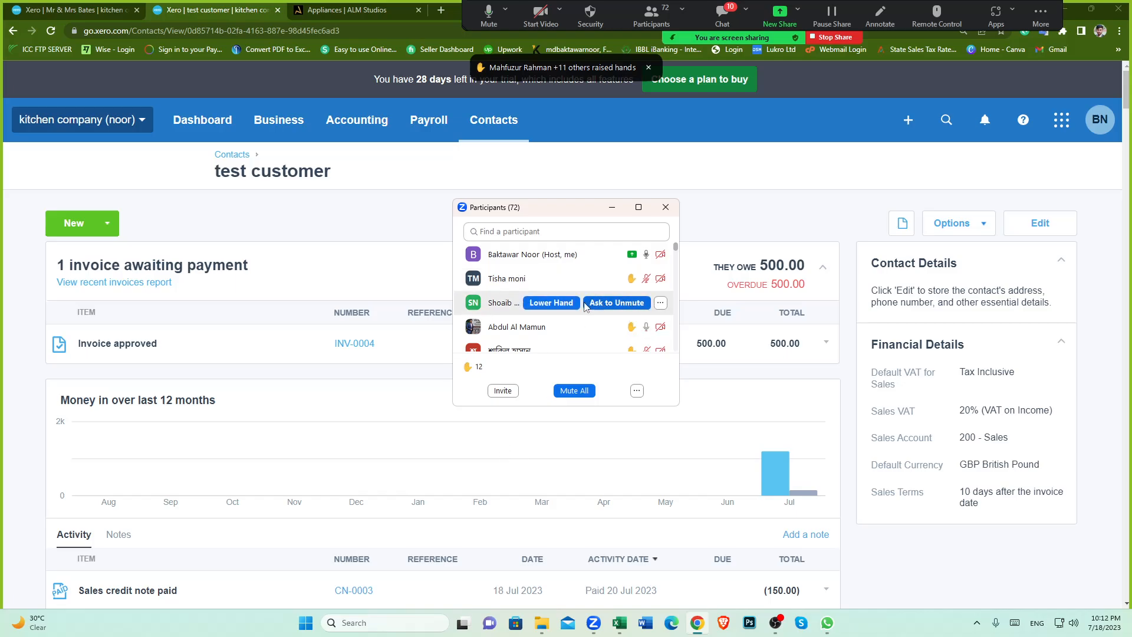
{"action": "left_click", "coordinate": [552, 304]}
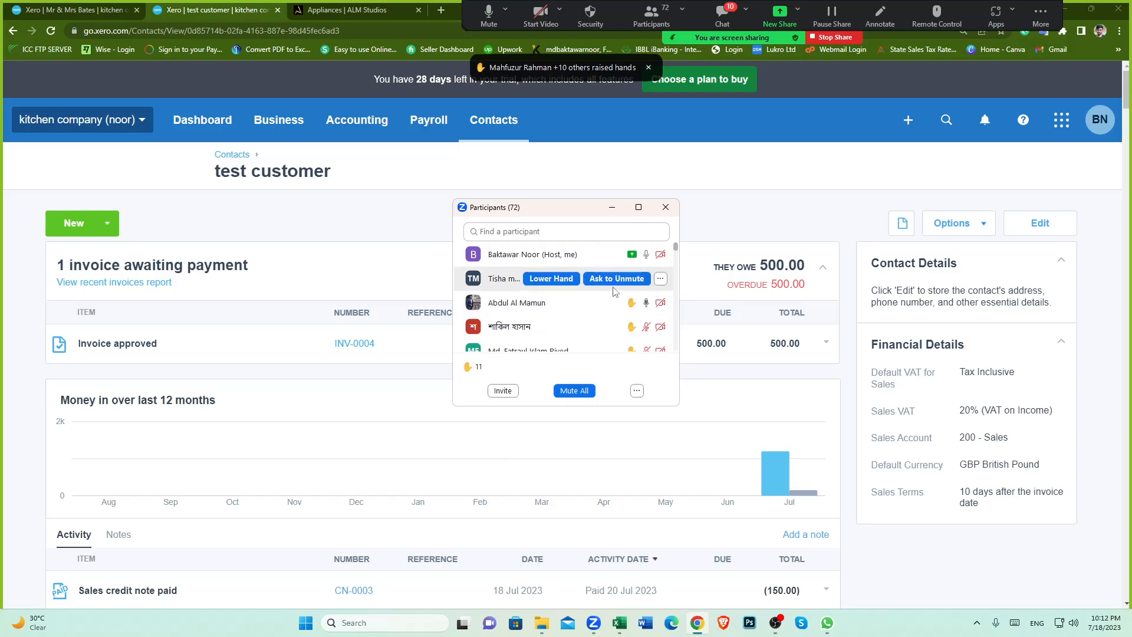
{"action": "left_click", "coordinate": [555, 281]}
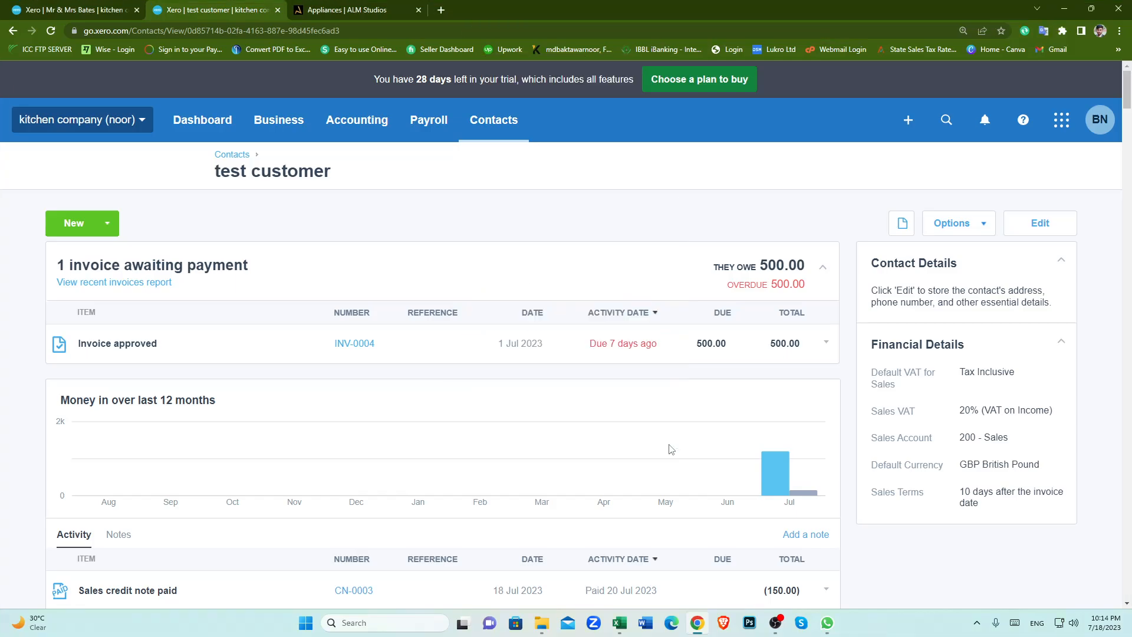
{"action": "left_click", "coordinate": [777, 626]}
{"action": "left_click", "coordinate": [1117, 499]}
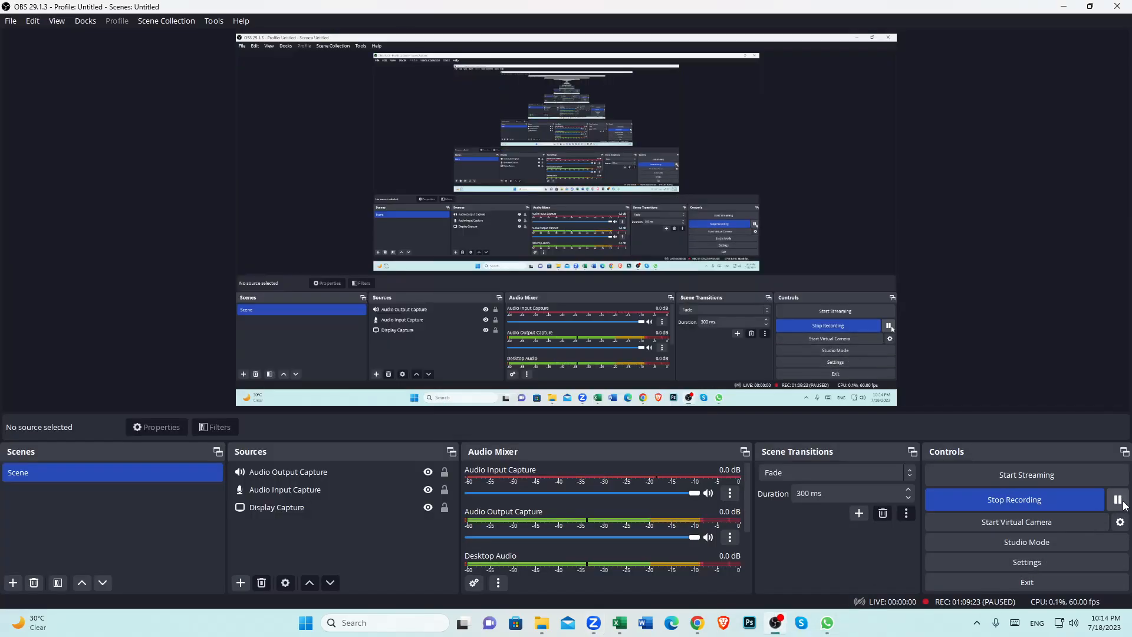
{"action": "left_click", "coordinate": [1122, 502]}
{"action": "mouse_move", "coordinate": [543, 626]}
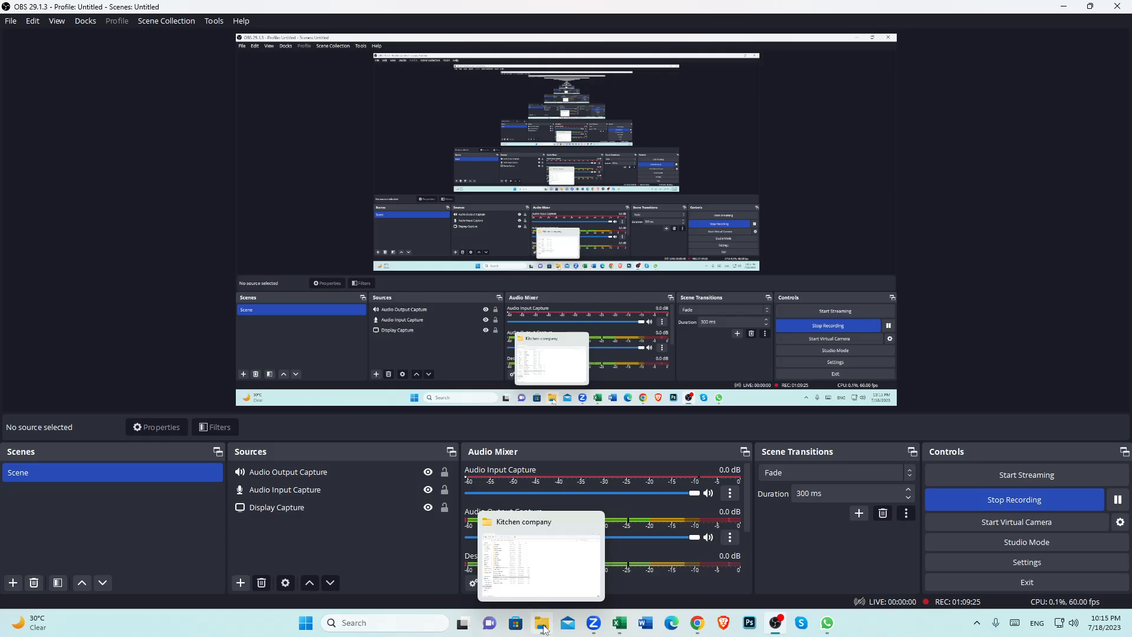
{"action": "mouse_move", "coordinate": [708, 625]}
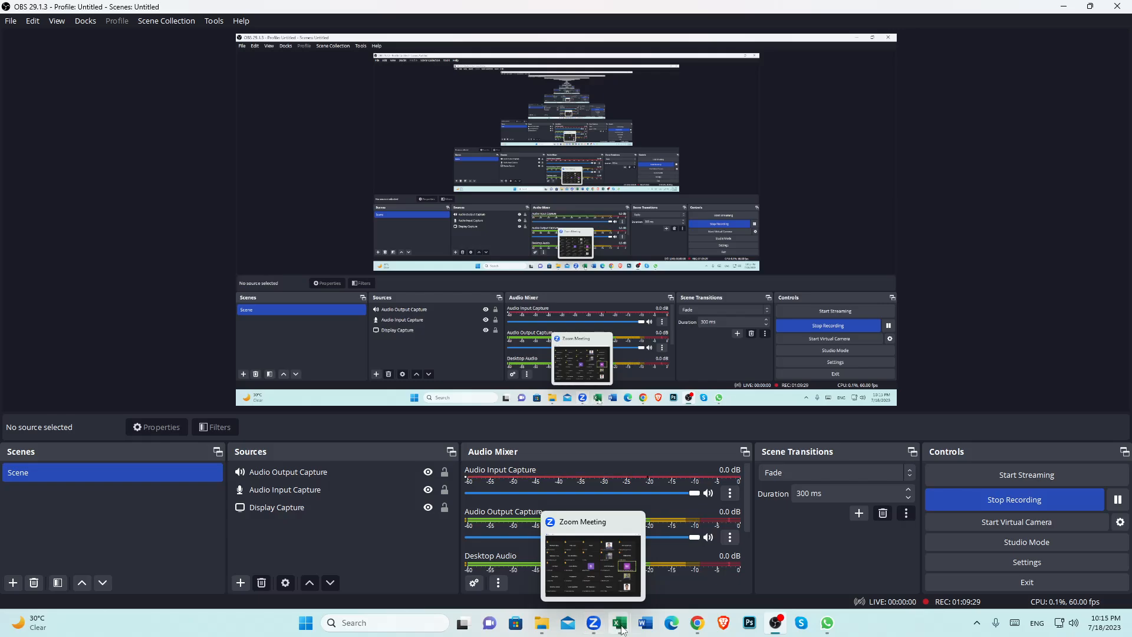
{"action": "left_click", "coordinate": [613, 560]}
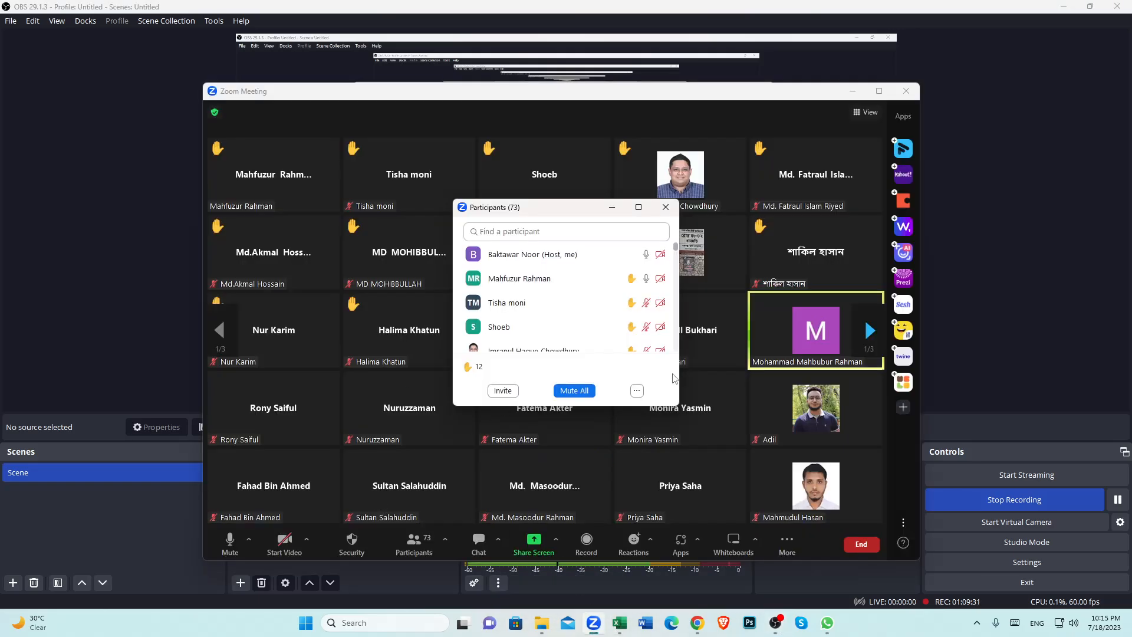
{"action": "mouse_move", "coordinate": [720, 437]}
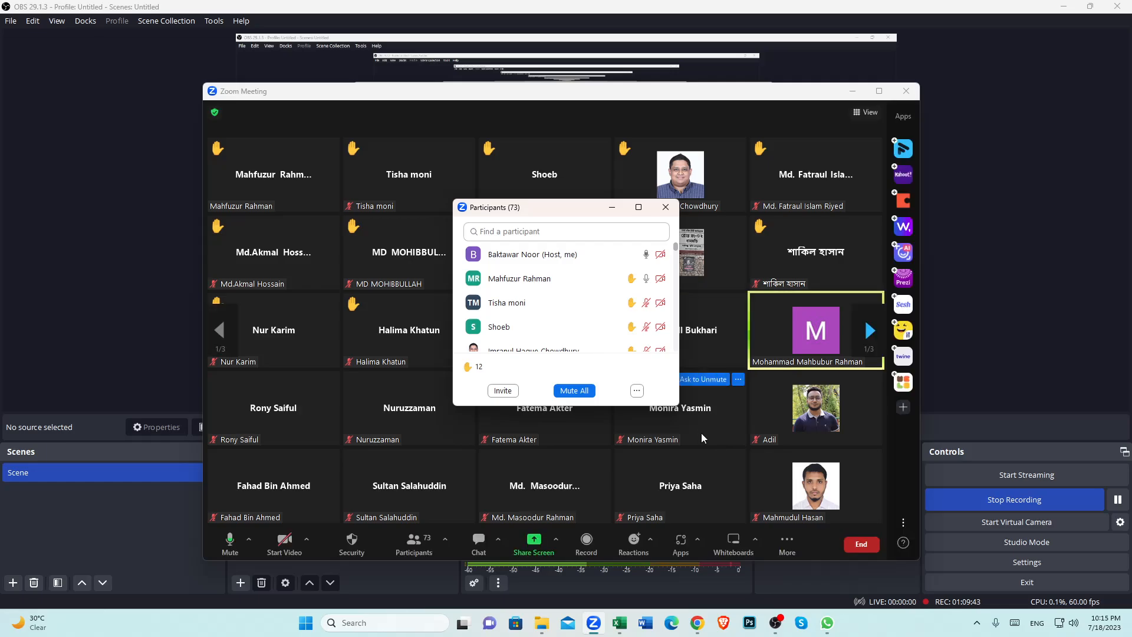
{"action": "mouse_move", "coordinate": [561, 334]}
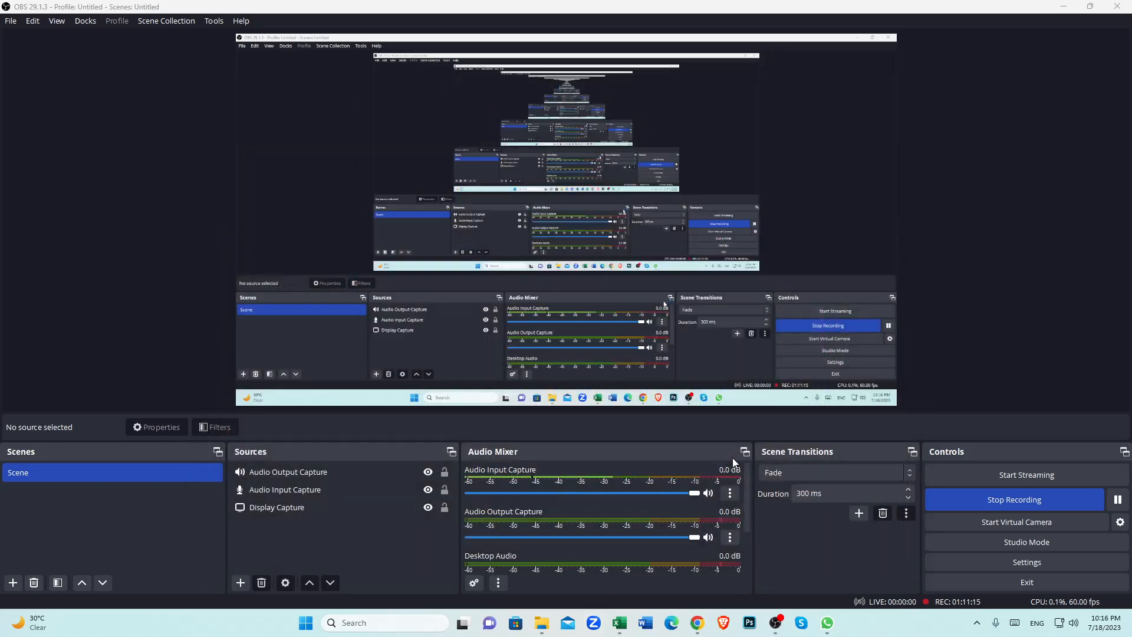
{"action": "left_click", "coordinate": [1118, 502]}
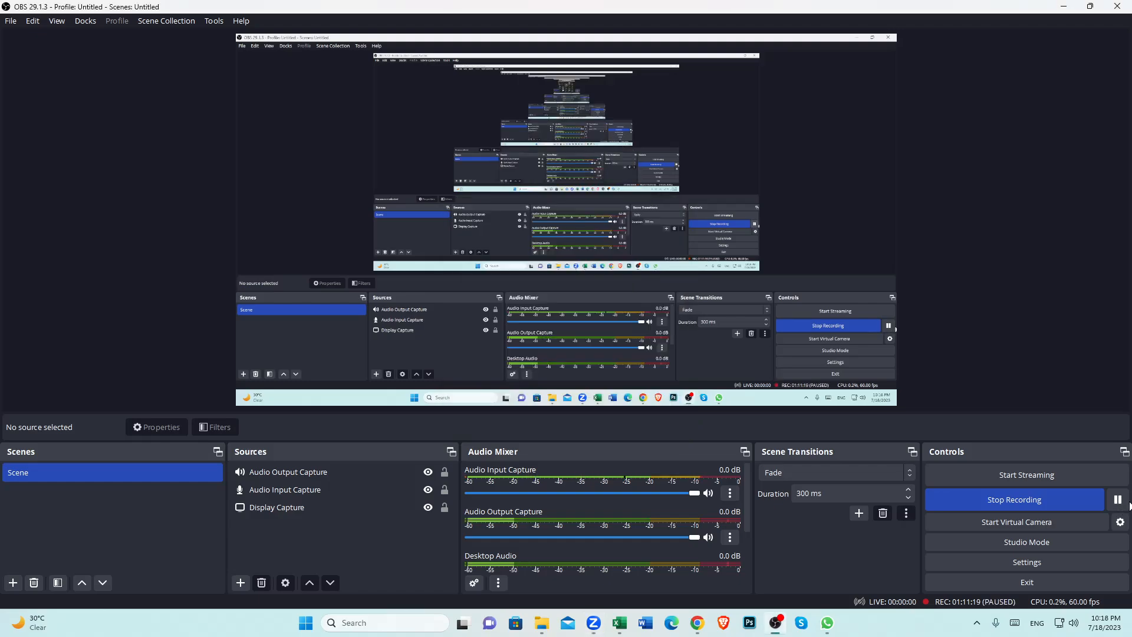
{"action": "left_click", "coordinate": [554, 589]}
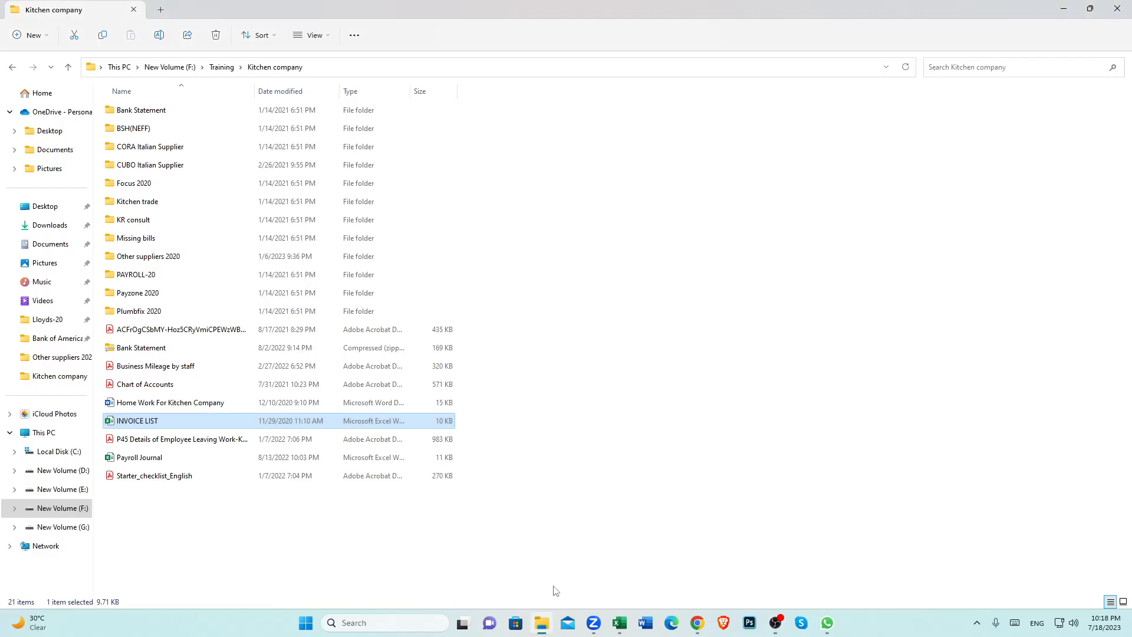
{"action": "left_click", "coordinate": [593, 623]}
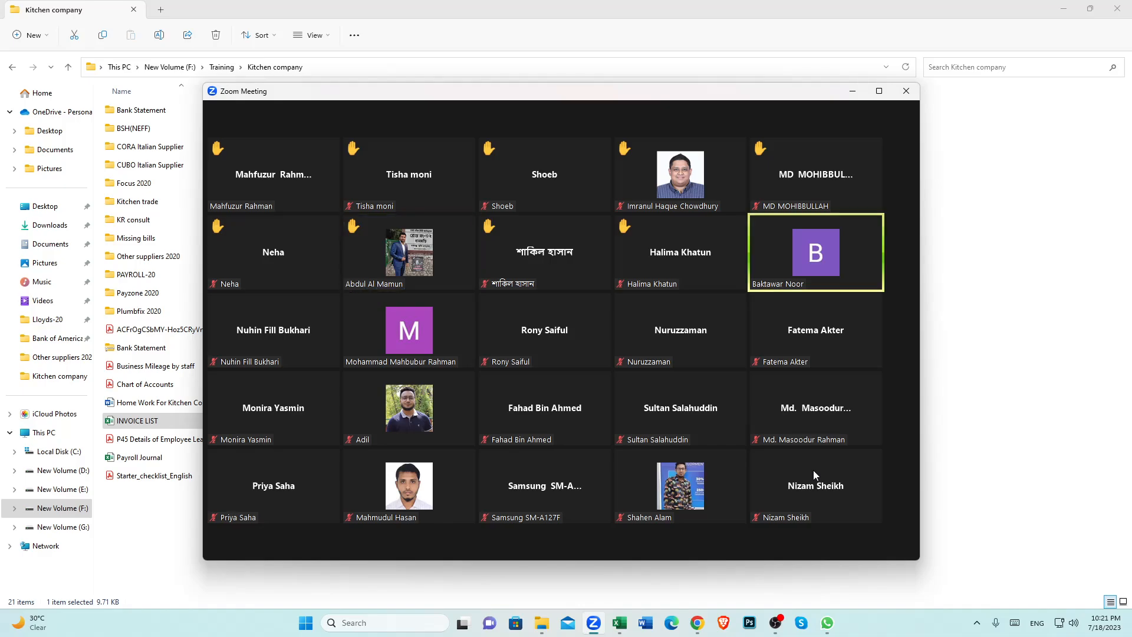
{"action": "mouse_move", "coordinate": [808, 466]}
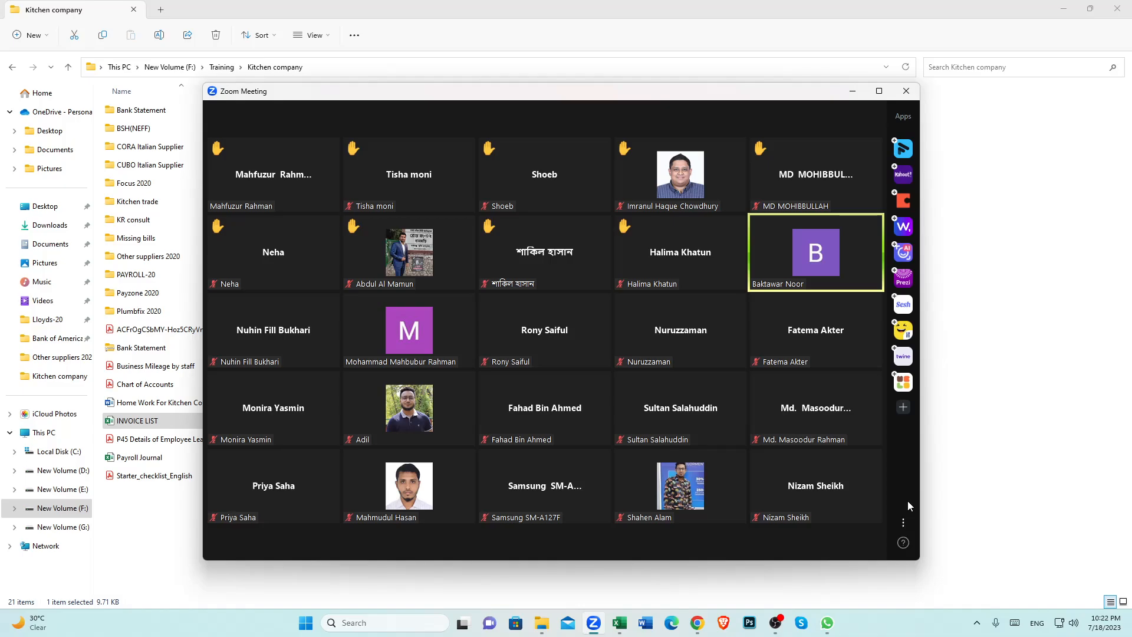
Step: Create a new sales invoice for the test customer and open the item list on its first line
{"action": "left_click", "coordinate": [697, 623]}
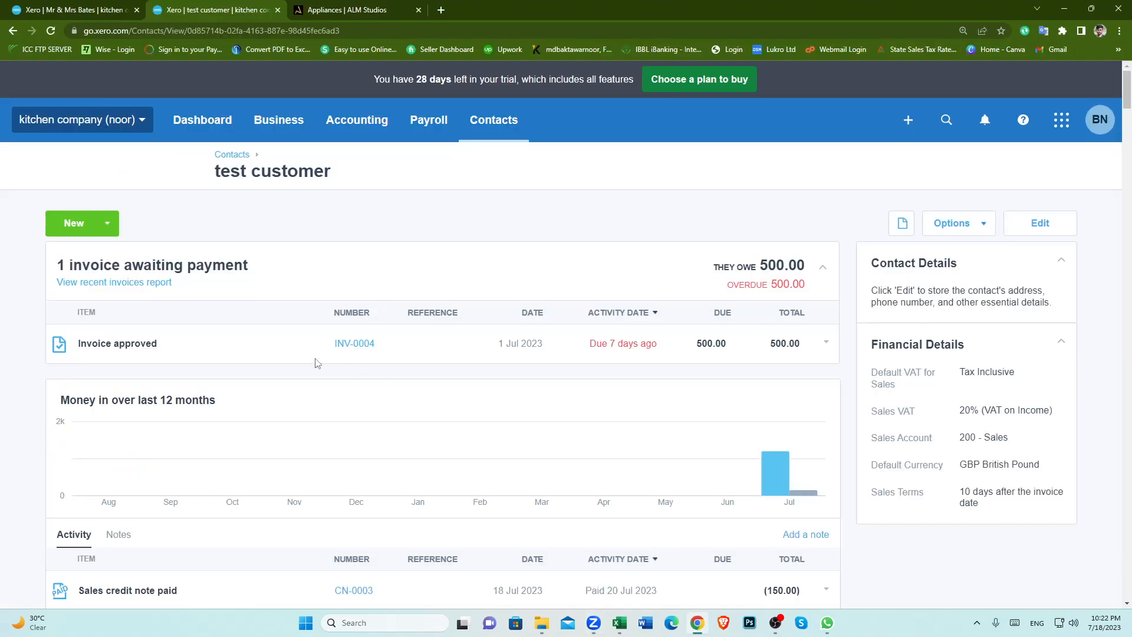
{"action": "left_click", "coordinate": [72, 228]}
{"action": "left_click", "coordinate": [83, 252]}
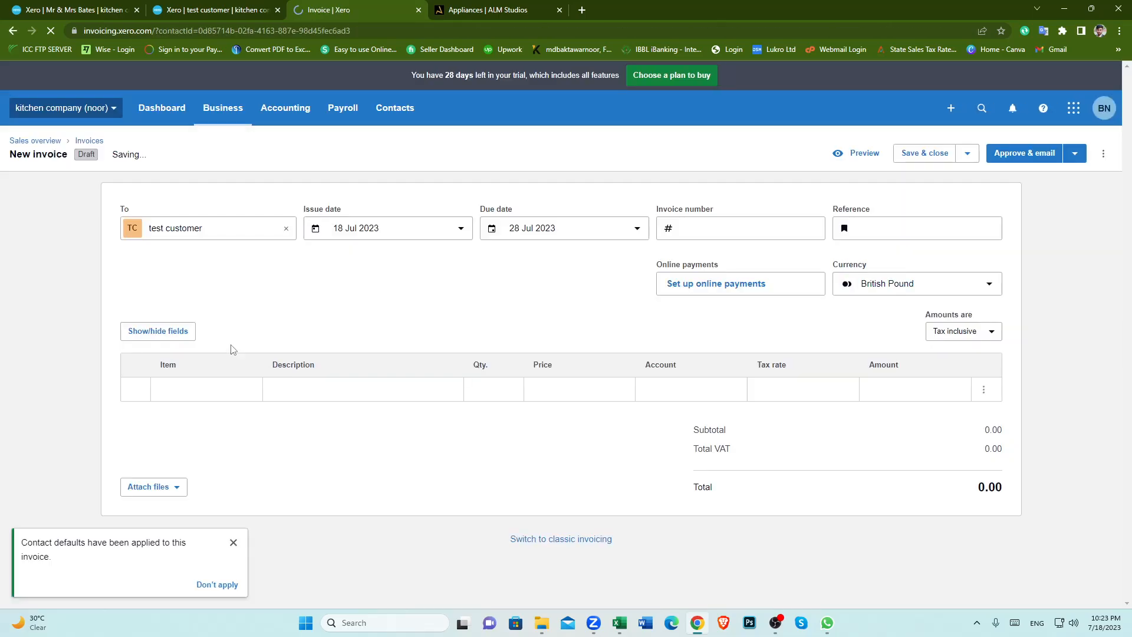
{"action": "left_click", "coordinate": [217, 389]}
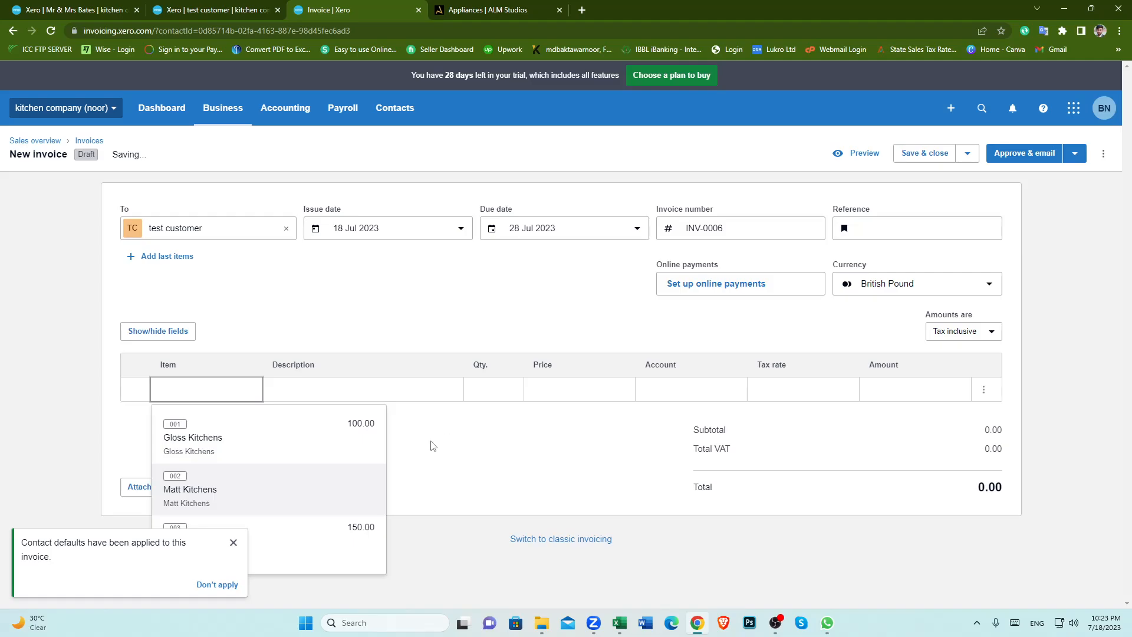
{"action": "left_click", "coordinate": [234, 542]}
{"action": "left_click", "coordinate": [224, 390]}
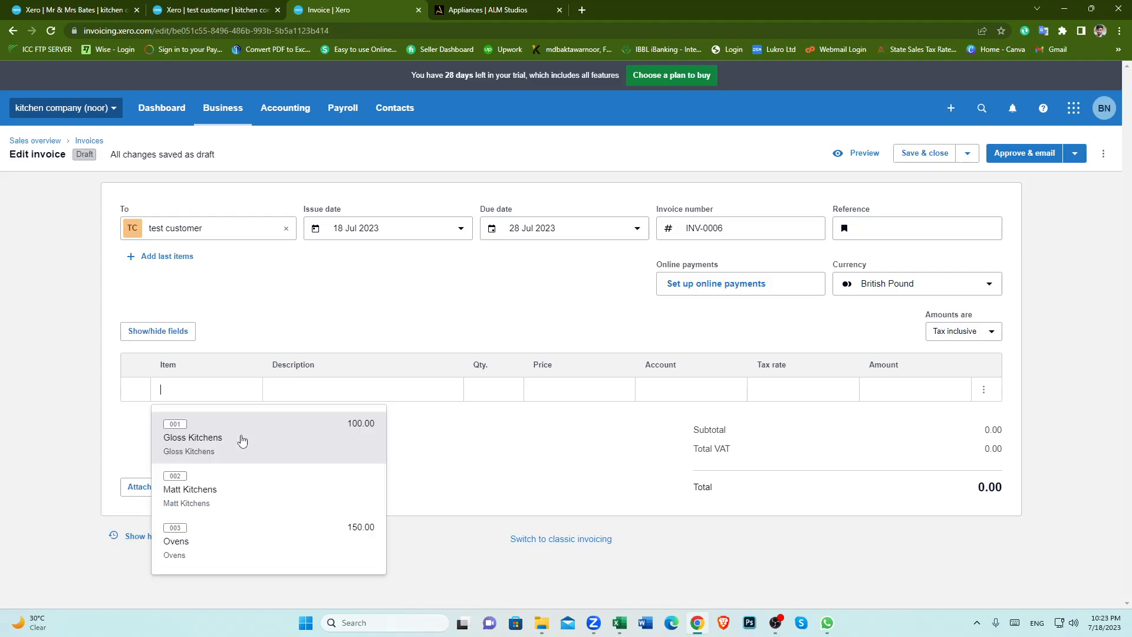
{"action": "left_click", "coordinate": [443, 443]}
{"action": "left_click", "coordinate": [240, 387]}
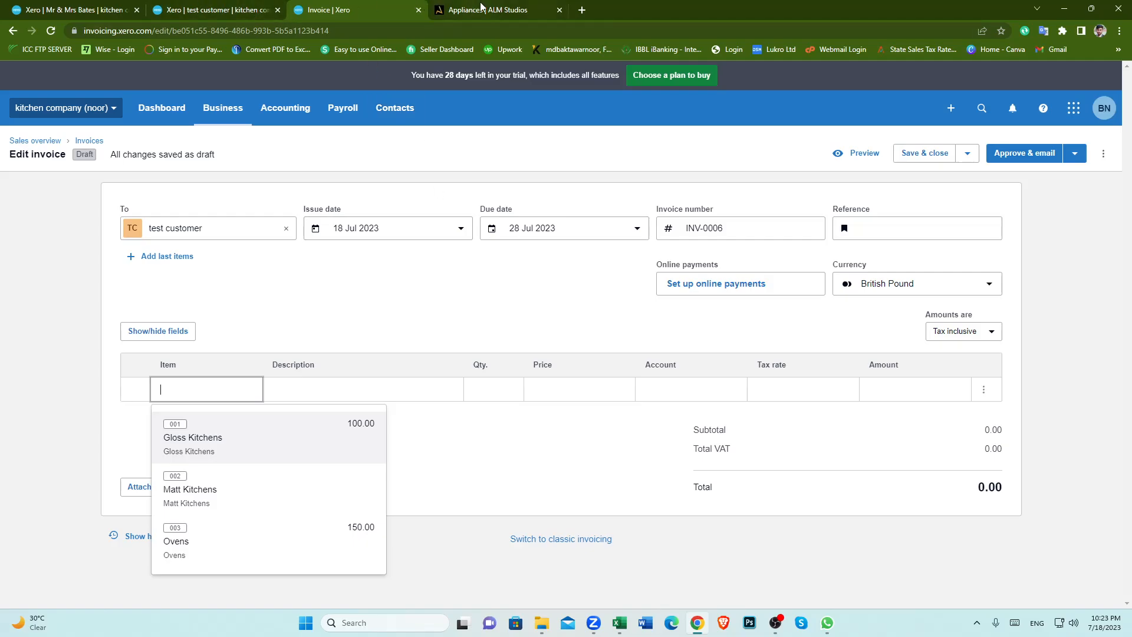
{"action": "left_click", "coordinate": [775, 622]}
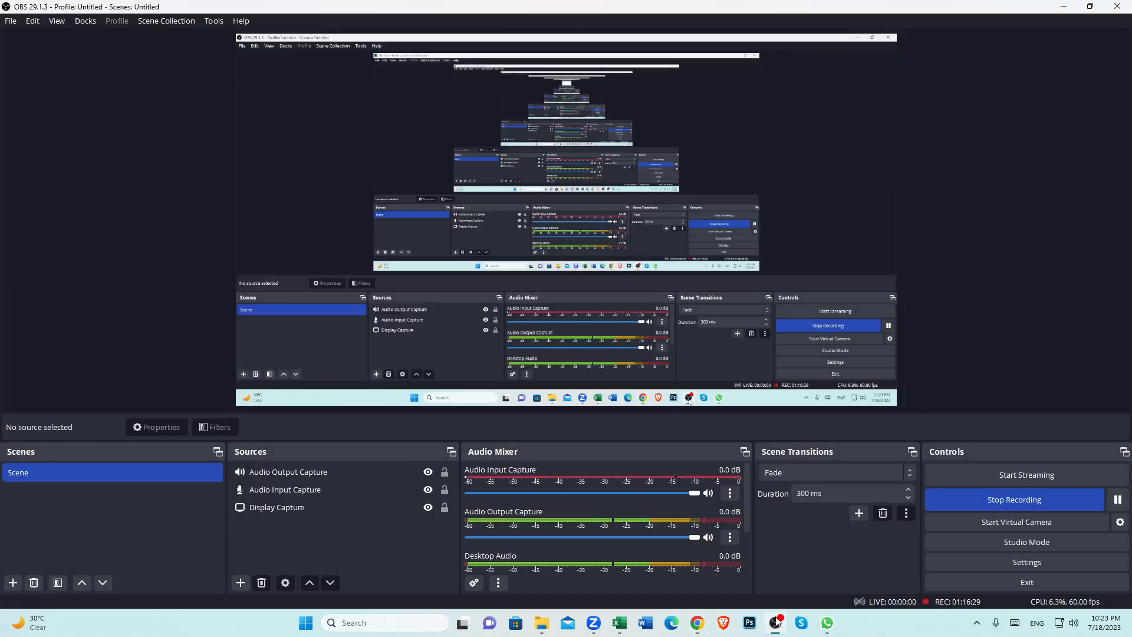
{"action": "mouse_move", "coordinate": [703, 630]}
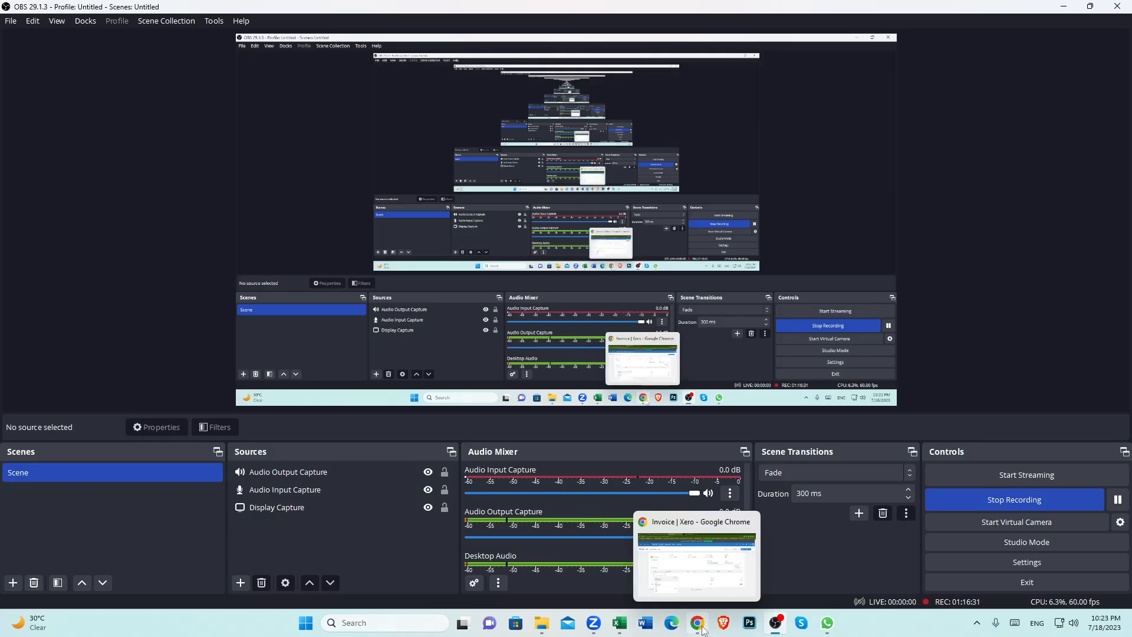
{"action": "left_click", "coordinate": [593, 630]}
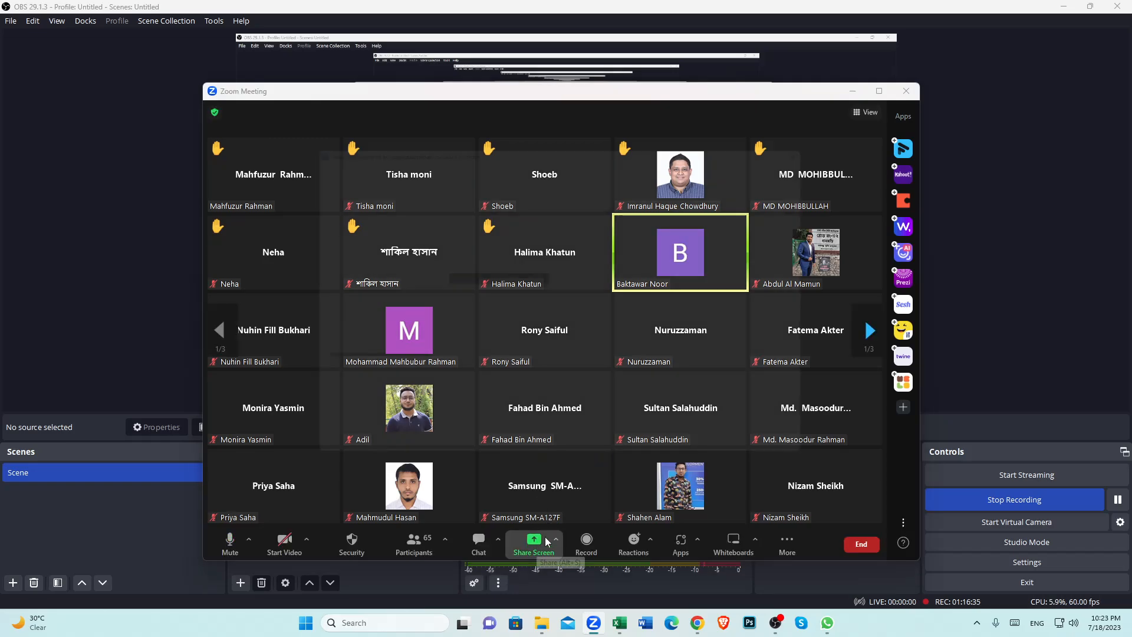
{"action": "left_click", "coordinate": [546, 542]}
{"action": "left_click", "coordinate": [811, 472]}
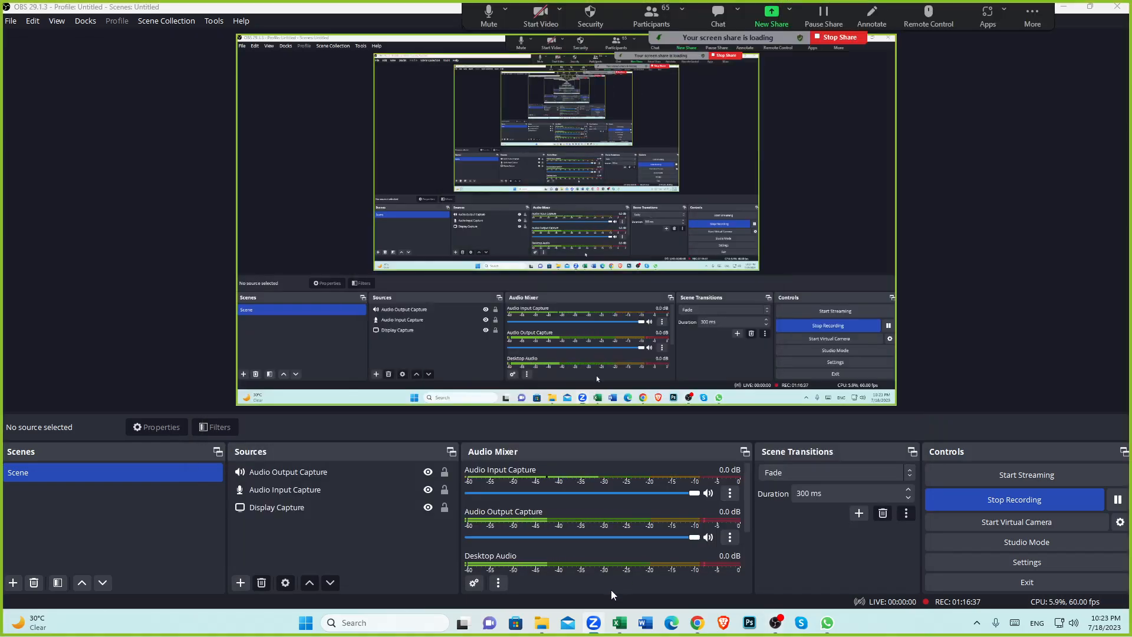
{"action": "left_click", "coordinate": [698, 622]}
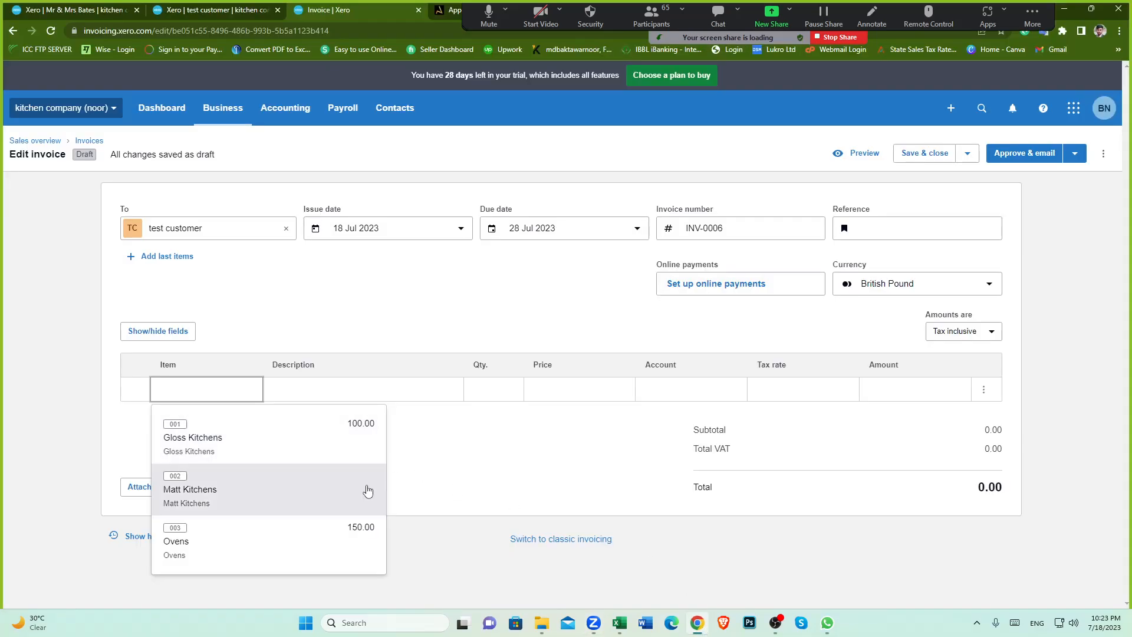
{"action": "left_click", "coordinate": [259, 391]}
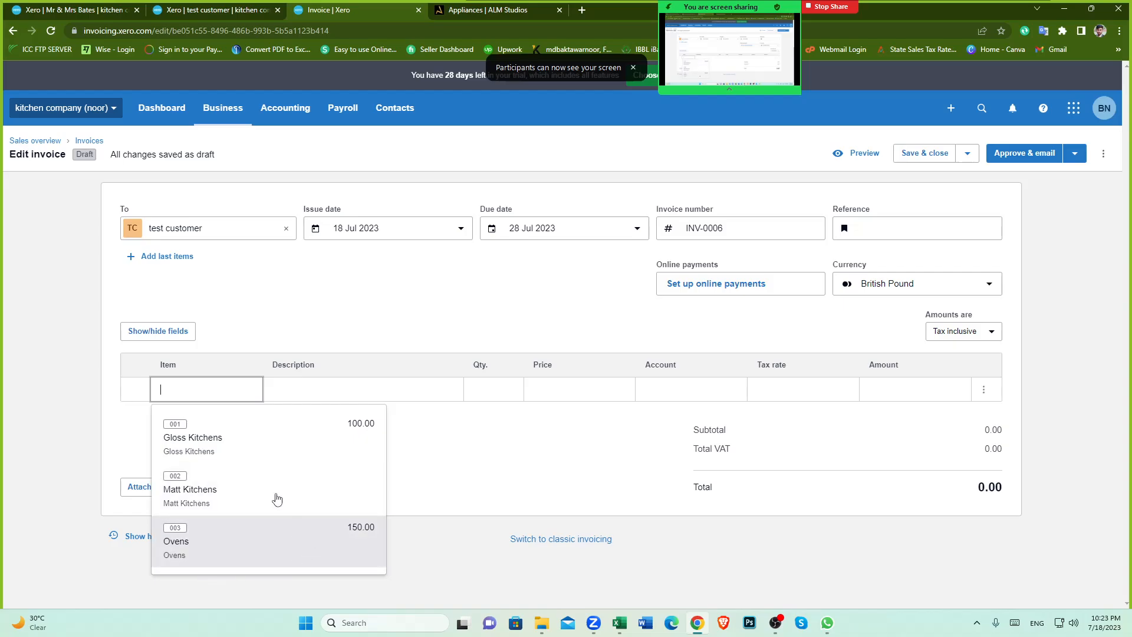
Step: Add Gloss Kitchens as the first invoice line: quantity 1, price 100.00, Sales account, 20% (VAT on Income)
{"action": "left_click", "coordinate": [504, 436]}
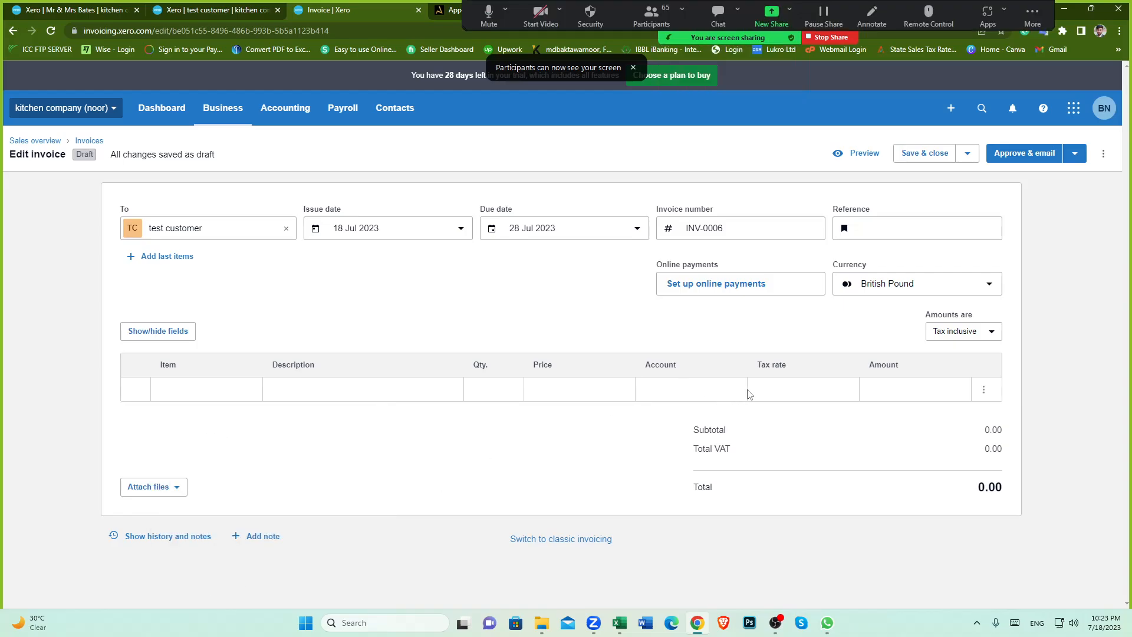
{"action": "left_click", "coordinate": [237, 388]}
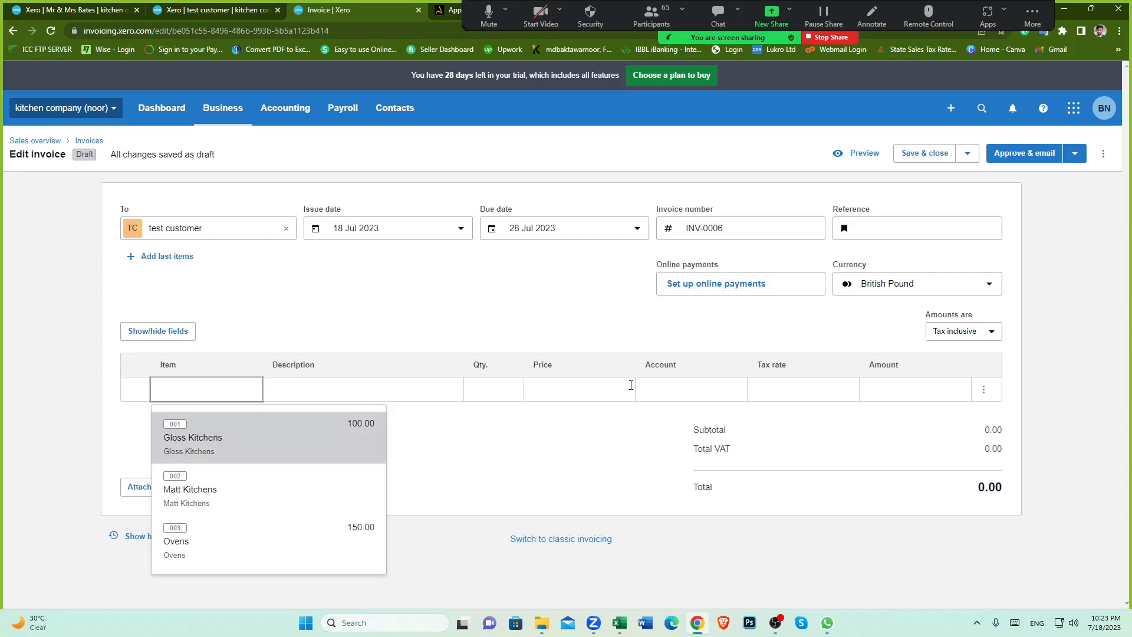
{"action": "left_click", "coordinate": [732, 386]}
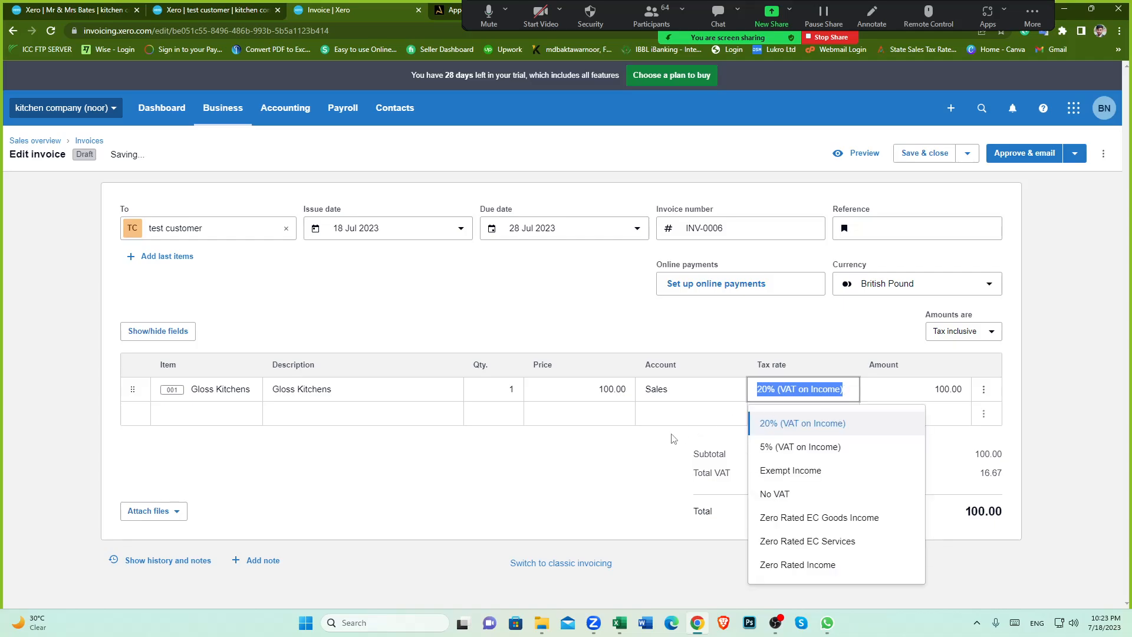
{"action": "left_click", "coordinate": [610, 390]}
{"action": "left_click", "coordinate": [617, 469]}
Step: Review the available accounts for the Gloss Kitchens line and the item options for a second line
{"action": "left_click", "coordinate": [707, 387]}
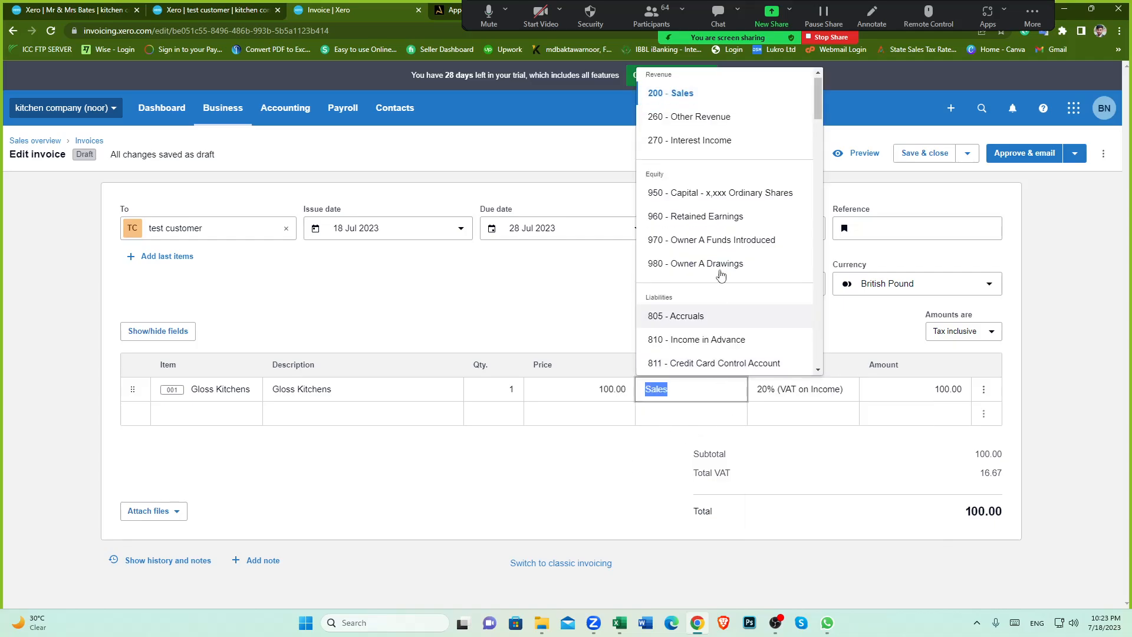
{"action": "scroll", "coordinate": [707, 309], "scroll_direction": "down", "scroll_amount": 5}
{"action": "scroll", "coordinate": [707, 308], "scroll_direction": "down", "scroll_amount": 10}
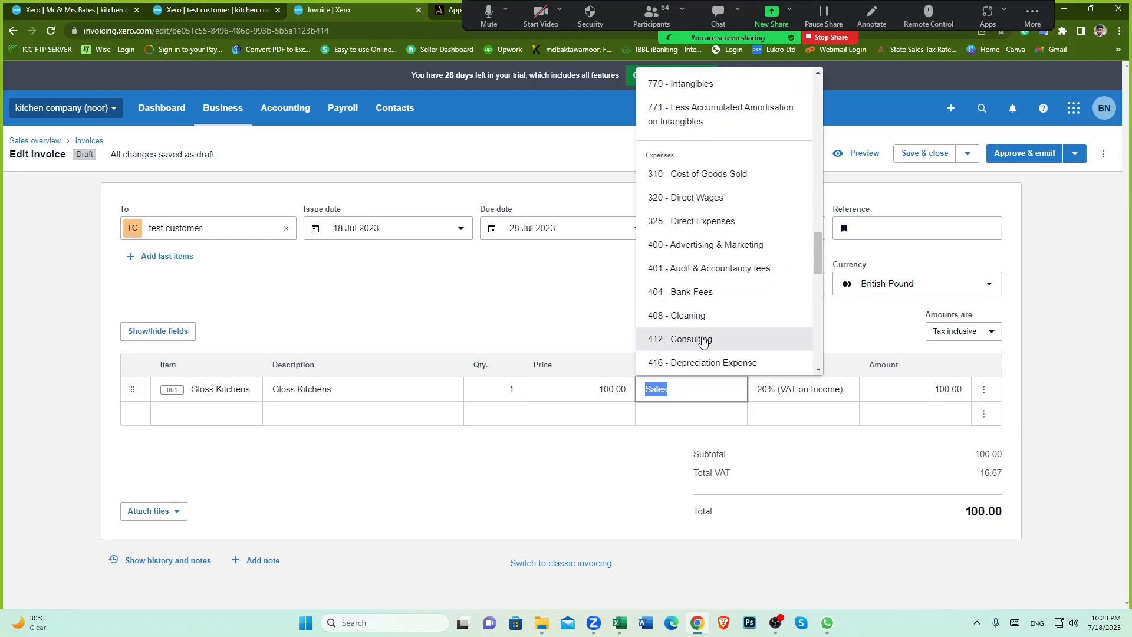
{"action": "left_click", "coordinate": [233, 392]}
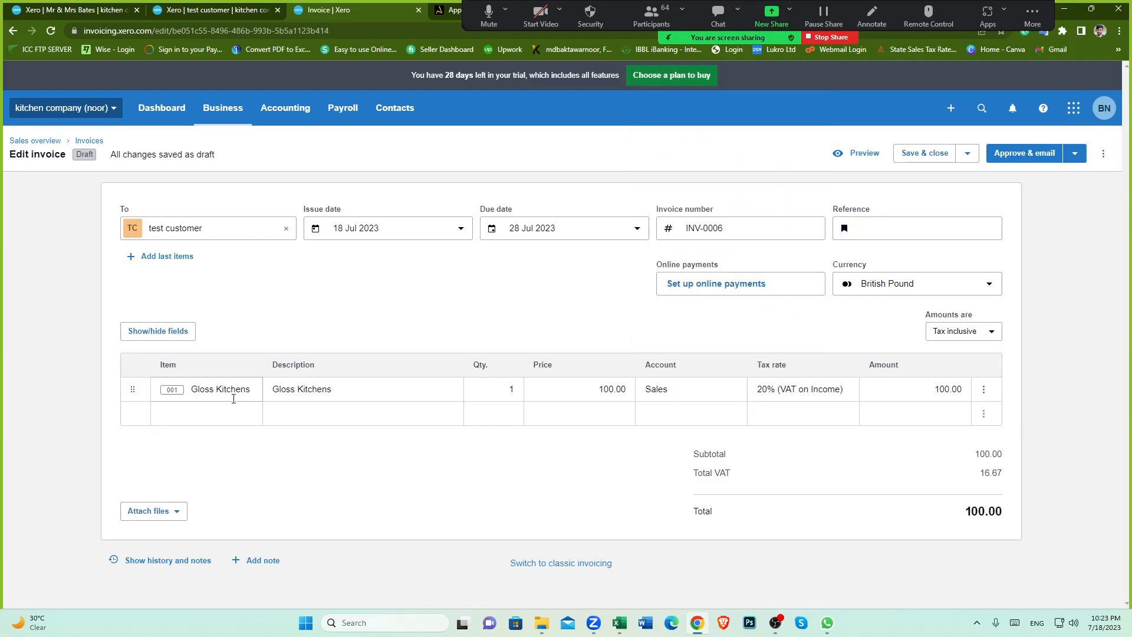
{"action": "left_click", "coordinate": [258, 421]}
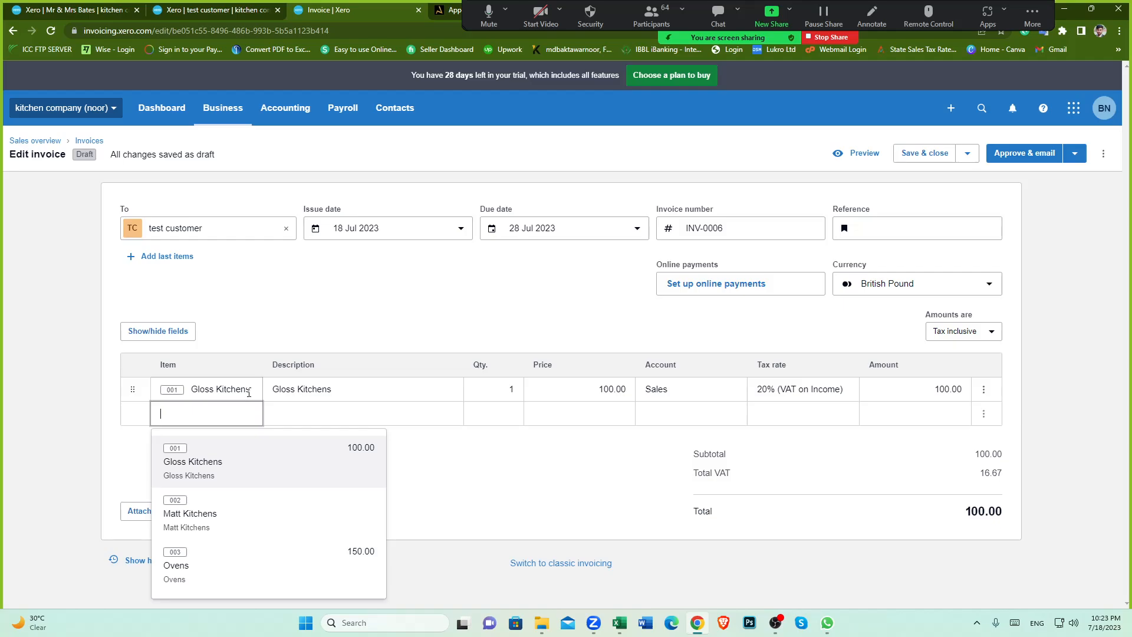
{"action": "left_click", "coordinate": [248, 392]}
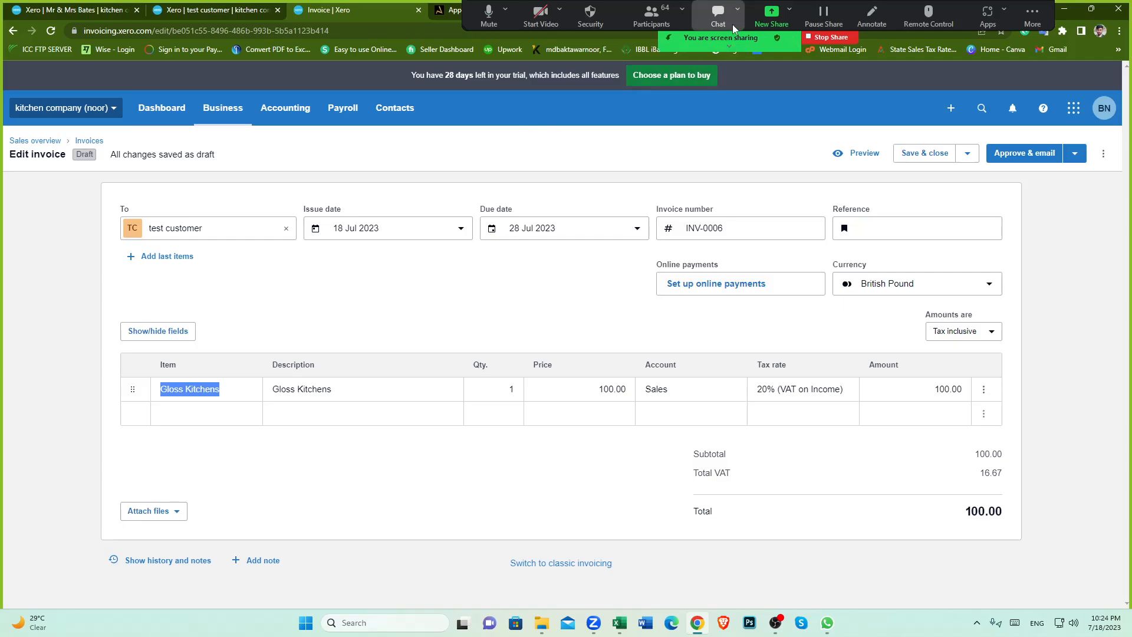
{"action": "left_click", "coordinate": [651, 27]}
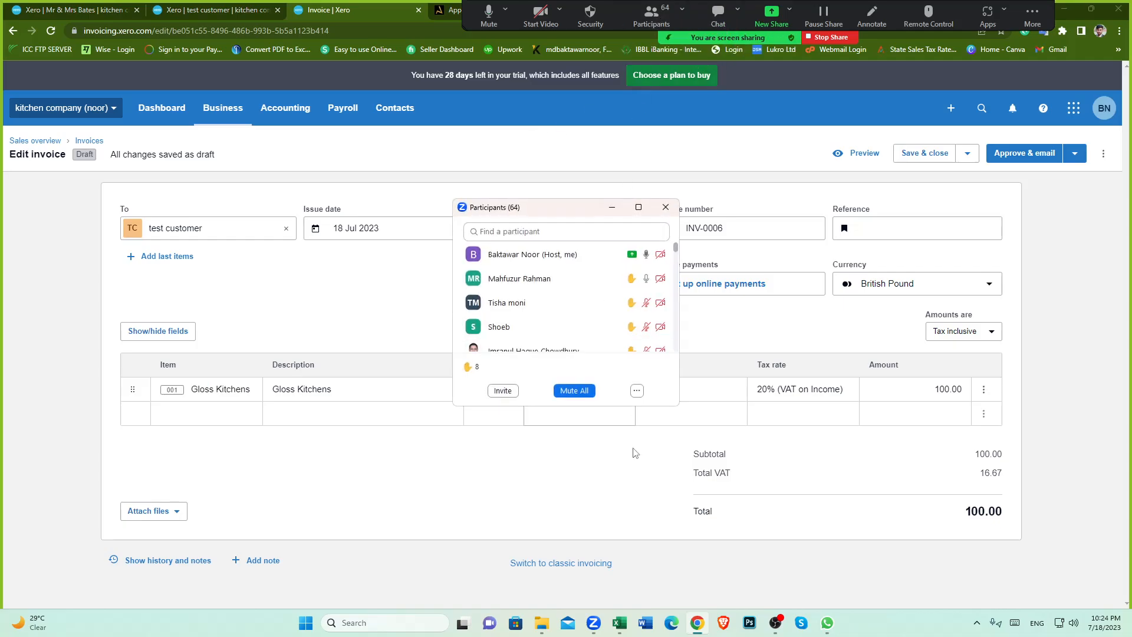
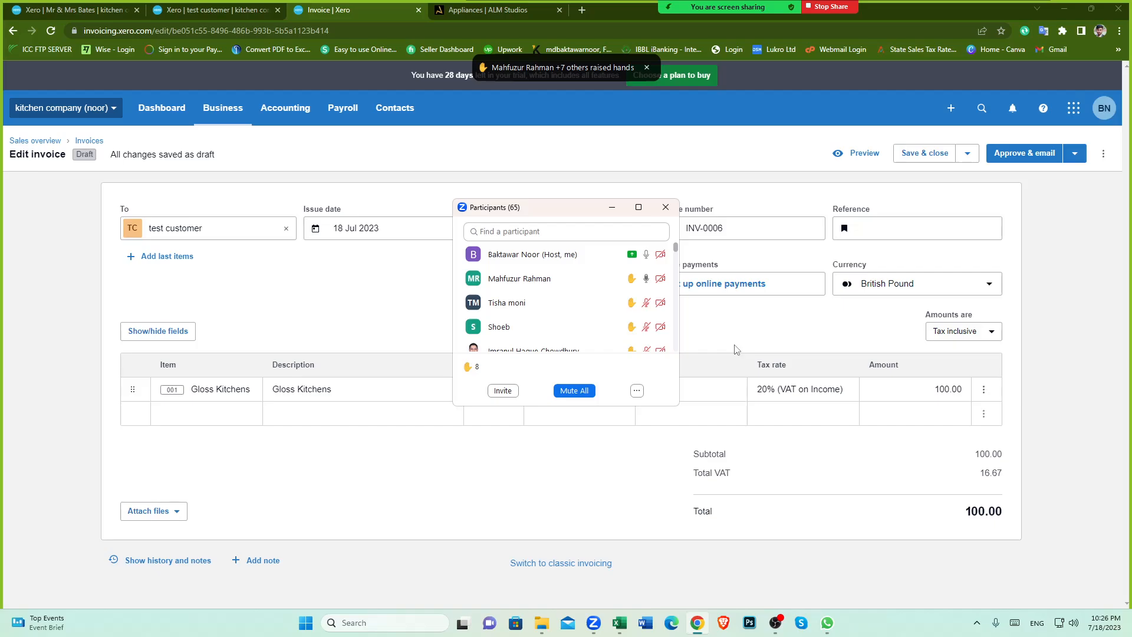
Step: Add Ovens as the second invoice line, quantity 1 at 150.00 on the Sales account with 20% (VAT on Income)
{"action": "left_click", "coordinate": [405, 470]}
{"action": "left_click", "coordinate": [224, 413]}
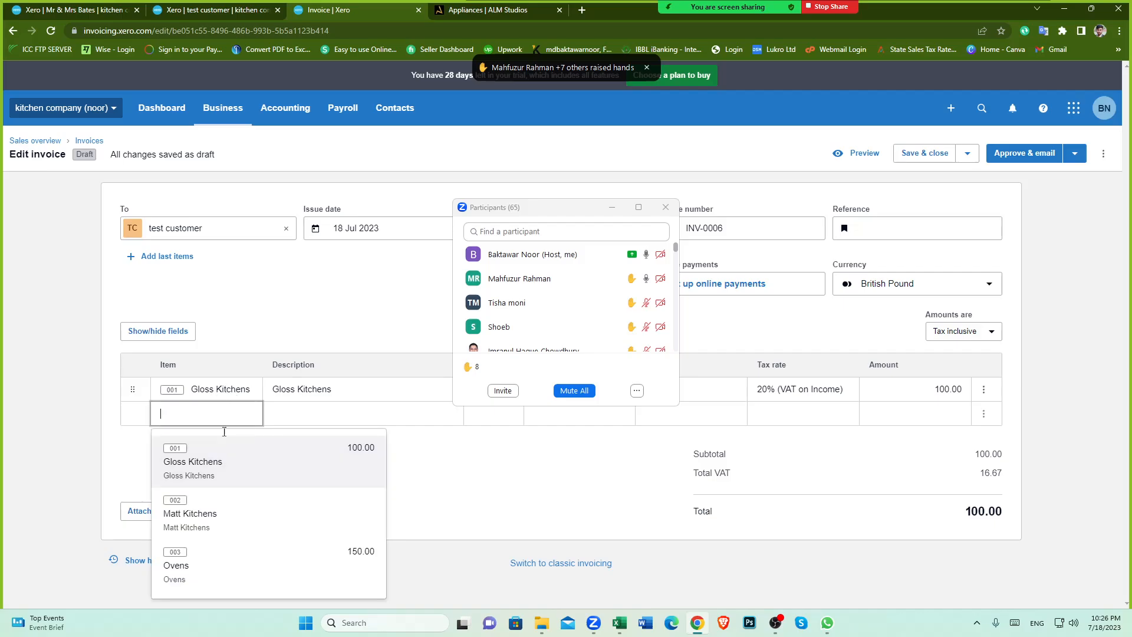
{"action": "left_click", "coordinate": [220, 569]}
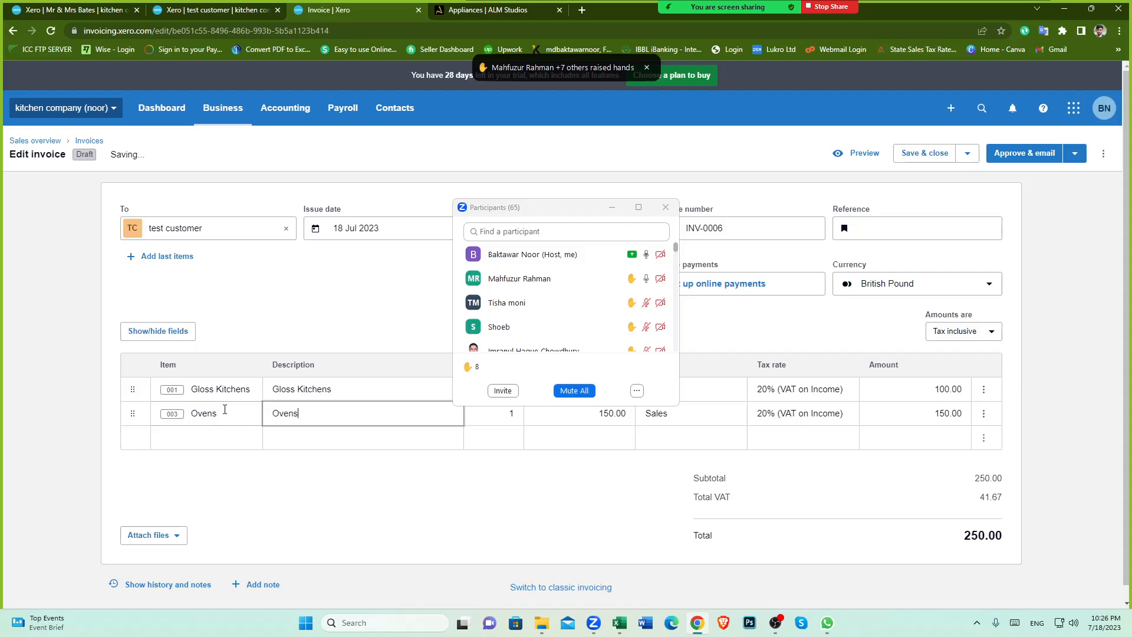
{"action": "left_click", "coordinate": [247, 438]}
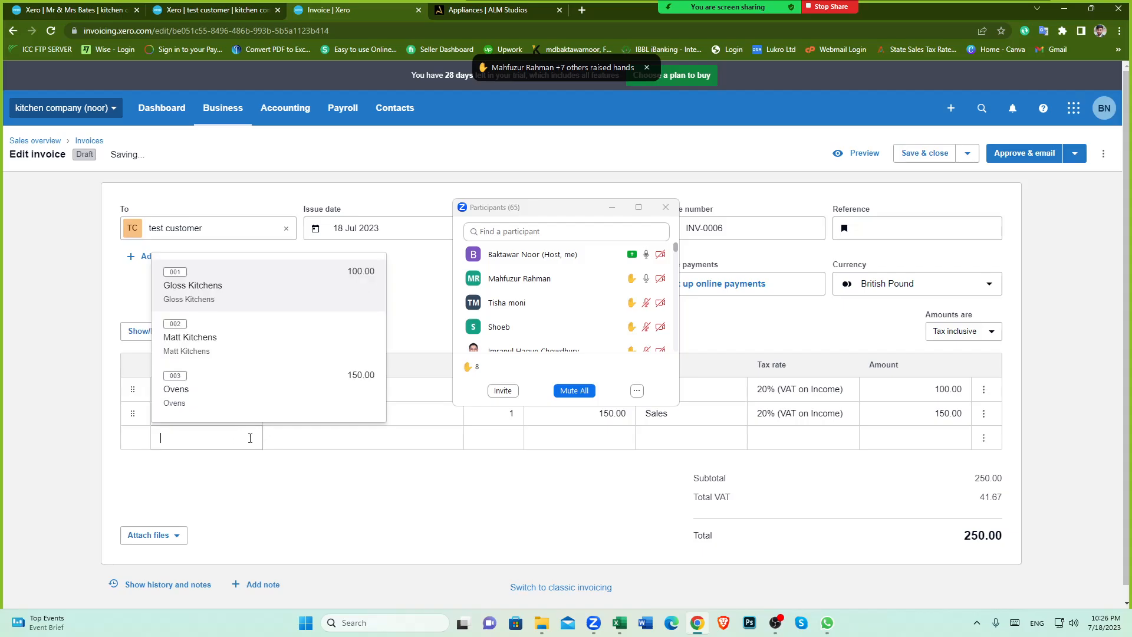
{"action": "left_click", "coordinate": [210, 345]}
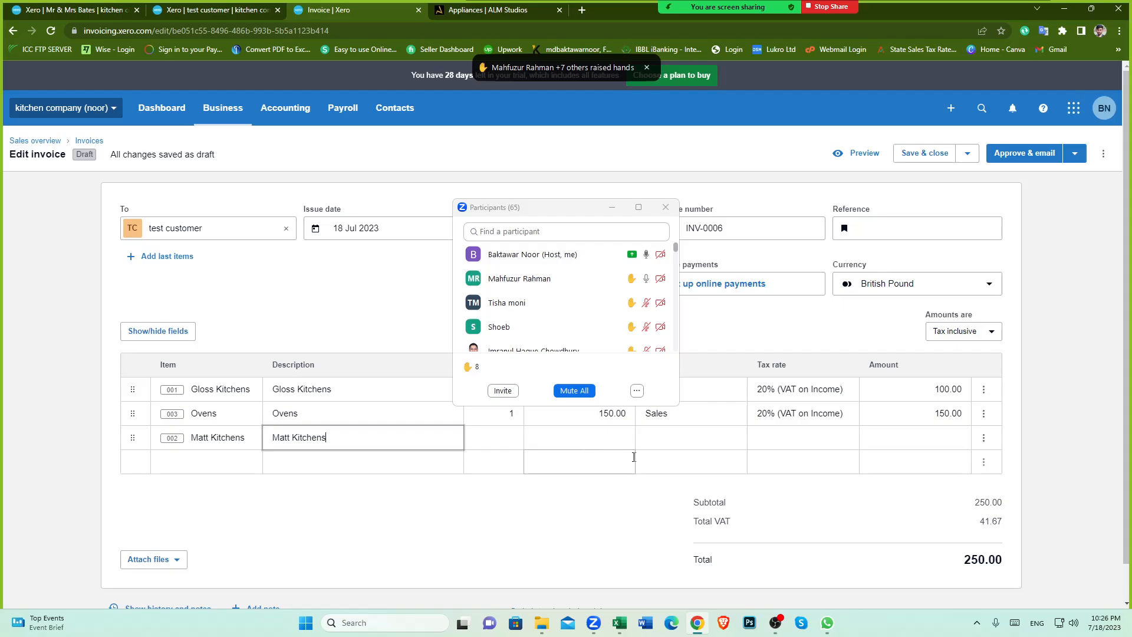
{"action": "scroll", "coordinate": [283, 419], "scroll_direction": "down", "scroll_amount": 2}
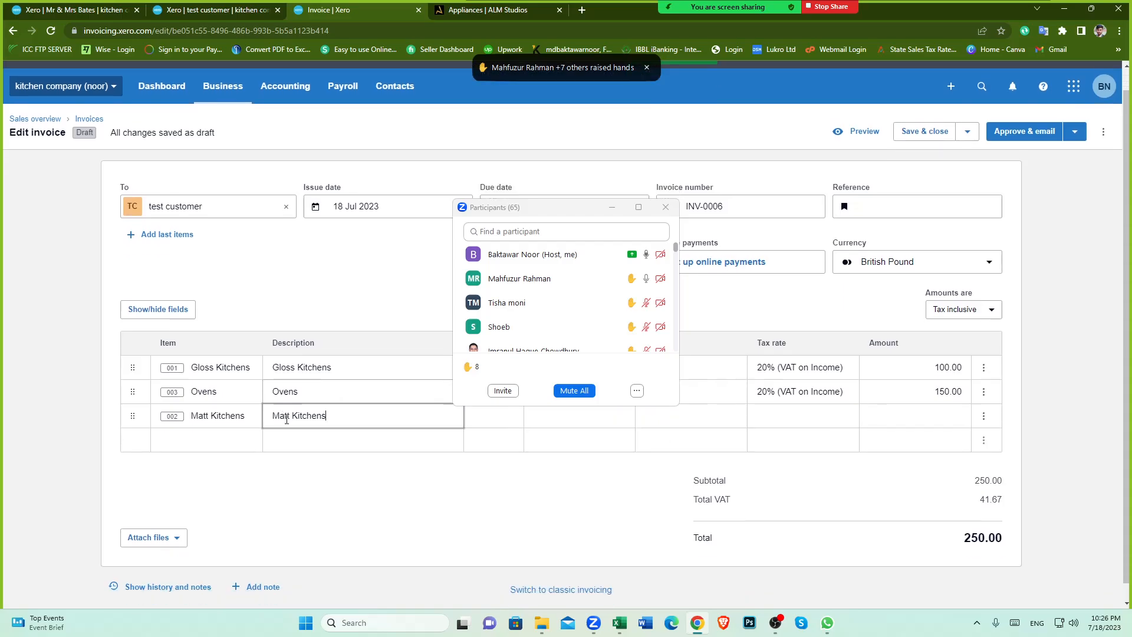
{"action": "scroll", "coordinate": [416, 455], "scroll_direction": "up", "scroll_amount": 2}
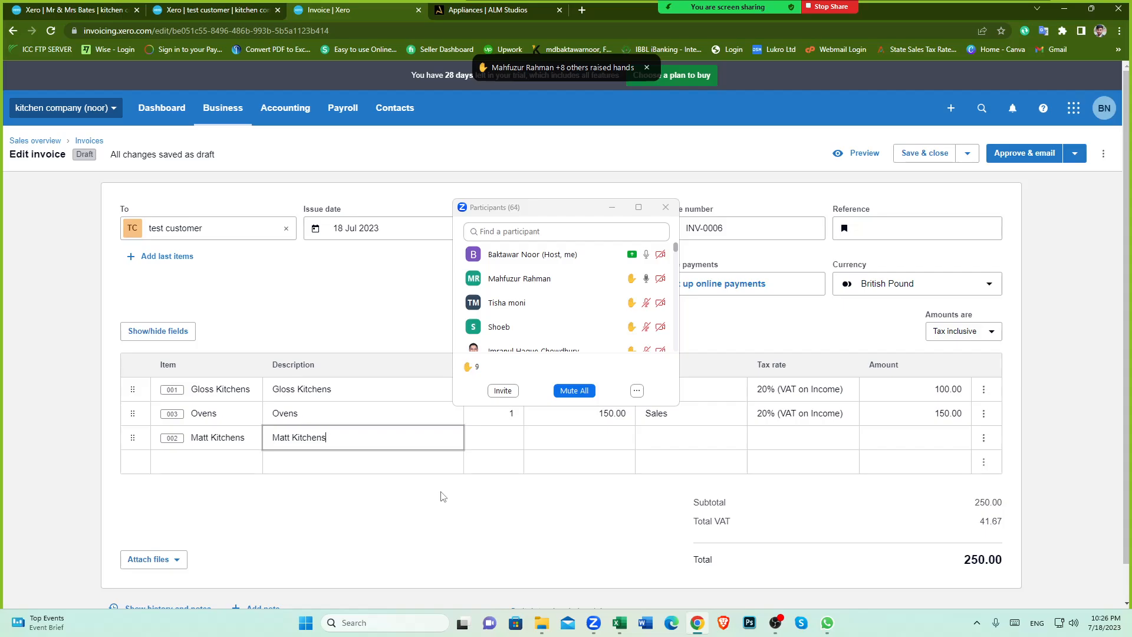
Step: Open the Products and services list and review its items and the import options
{"action": "left_click", "coordinate": [228, 107]}
{"action": "left_click", "coordinate": [240, 419]}
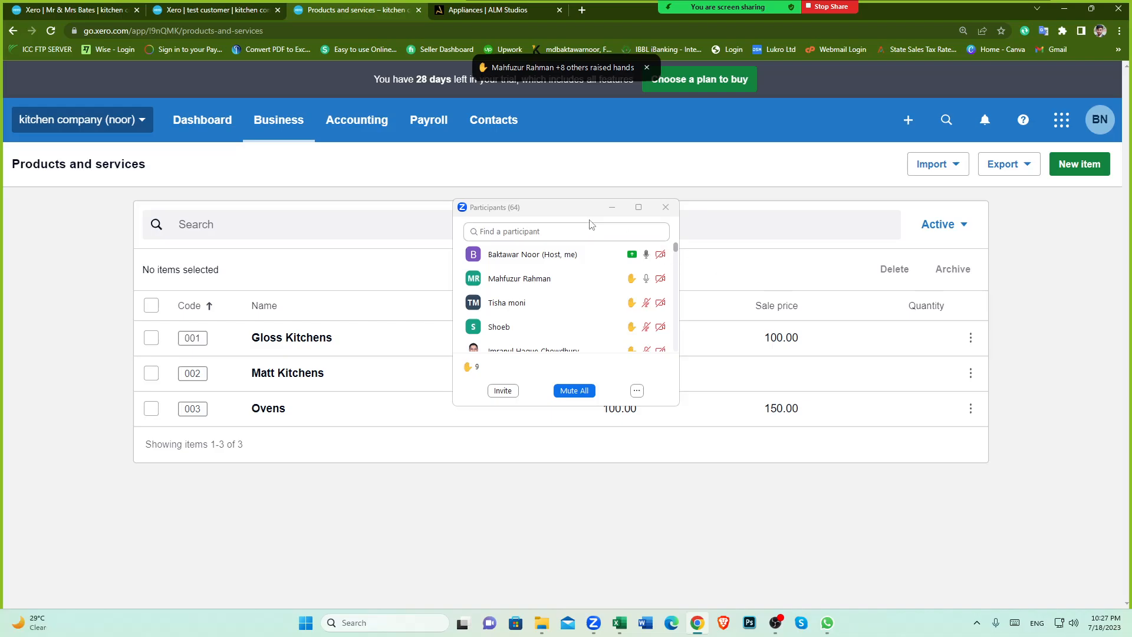
{"action": "left_click_drag", "start_coordinate": [554, 210], "coordinate": [574, 221]}
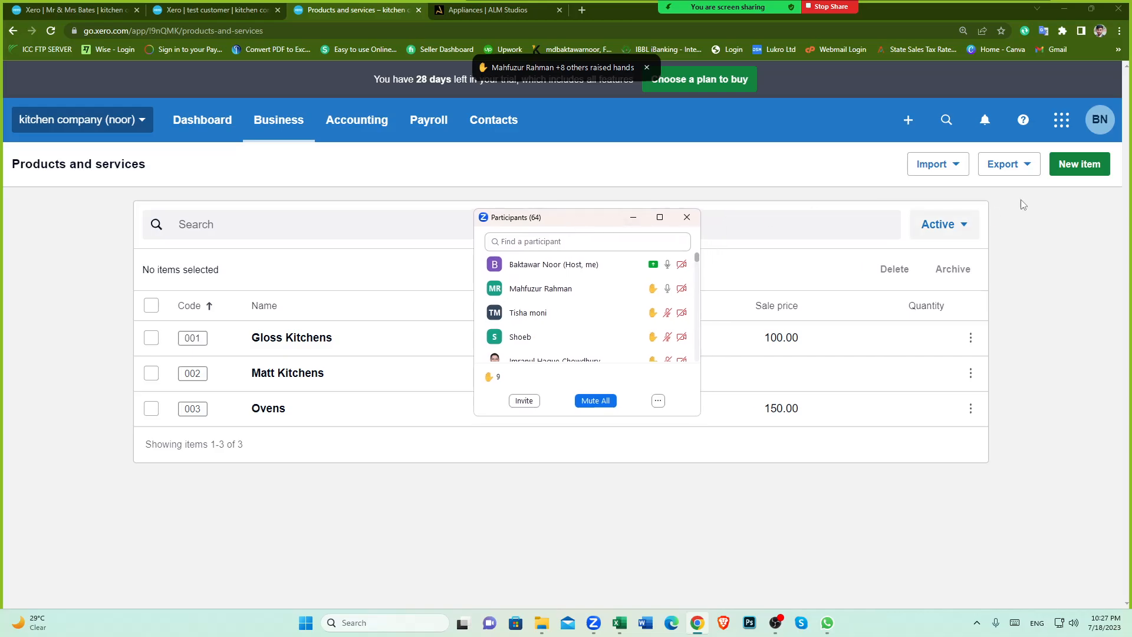
{"action": "left_click", "coordinate": [954, 169]}
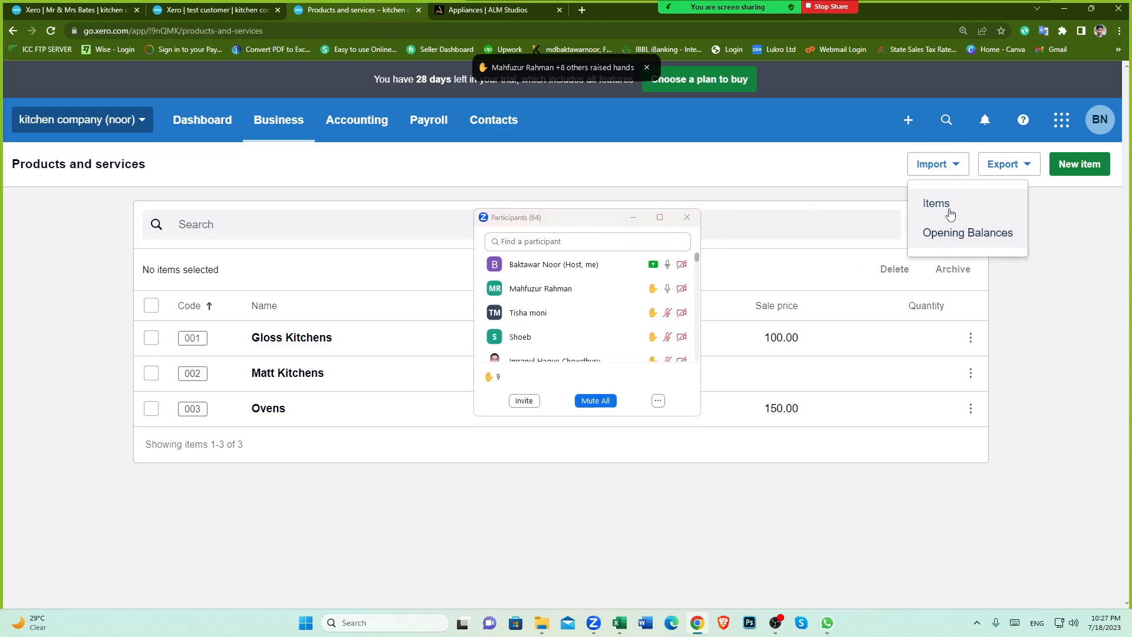
{"action": "left_click", "coordinate": [1077, 238]}
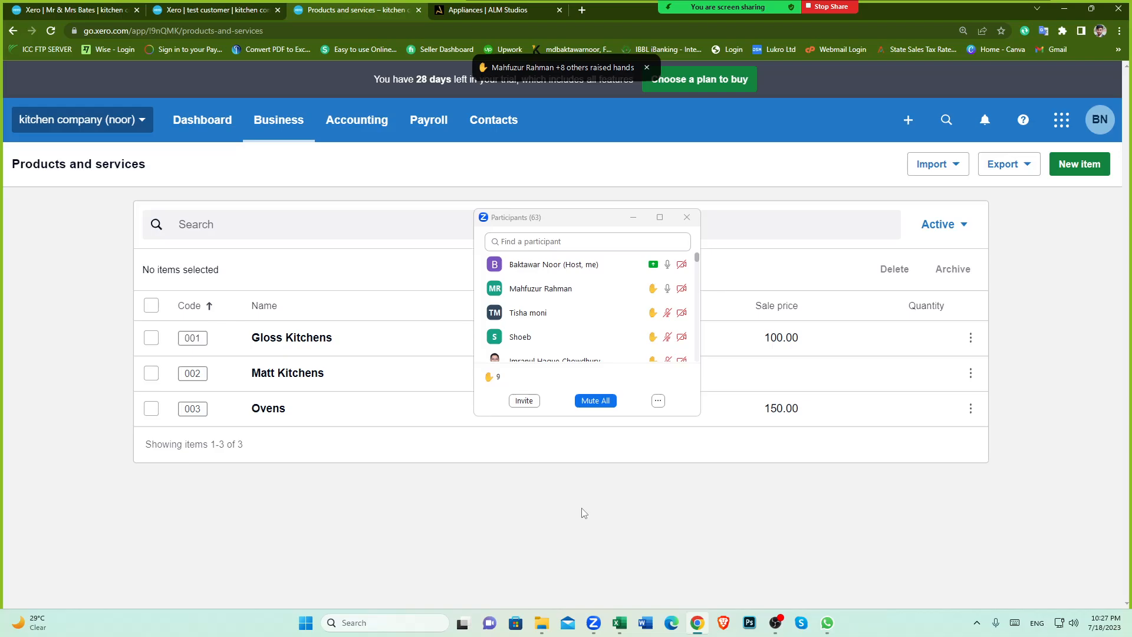
{"action": "scroll", "coordinate": [554, 325], "scroll_direction": "down", "scroll_amount": 3}
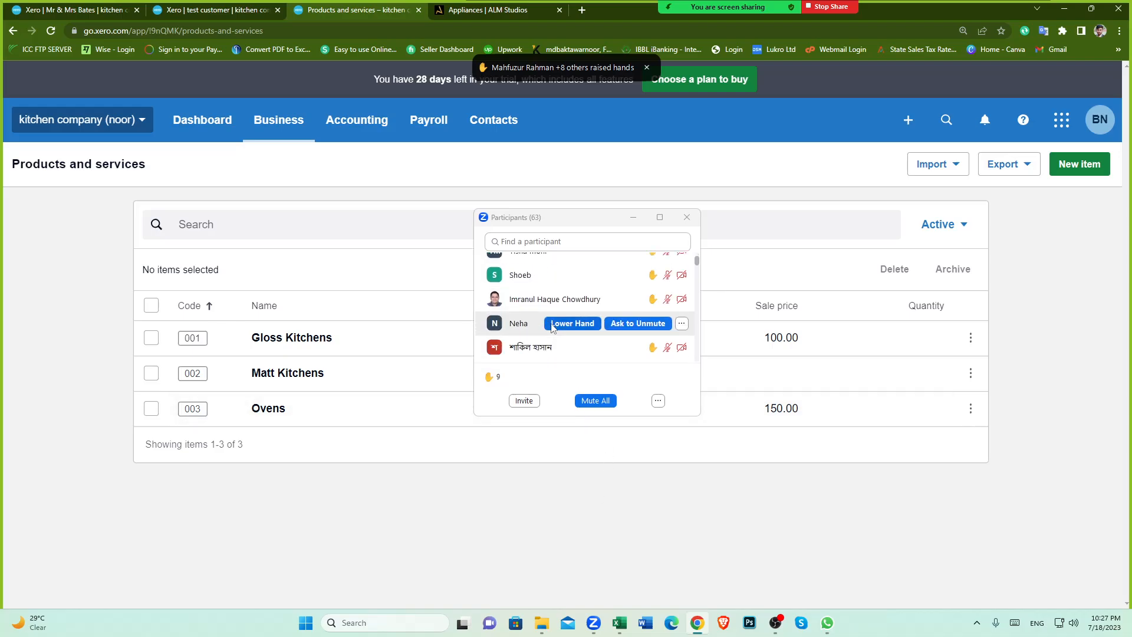
{"action": "scroll", "coordinate": [554, 325], "scroll_direction": "up", "scroll_amount": 3}
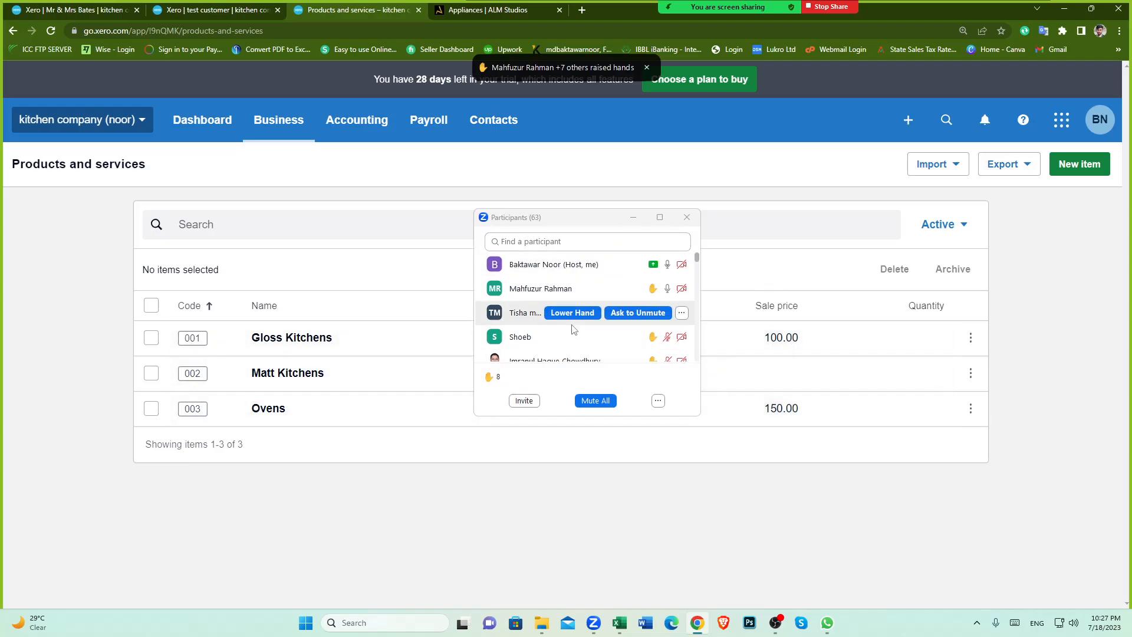
{"action": "scroll", "coordinate": [567, 333], "scroll_direction": "down", "scroll_amount": 3}
{"action": "scroll", "coordinate": [567, 333], "scroll_direction": "up", "scroll_amount": 3}
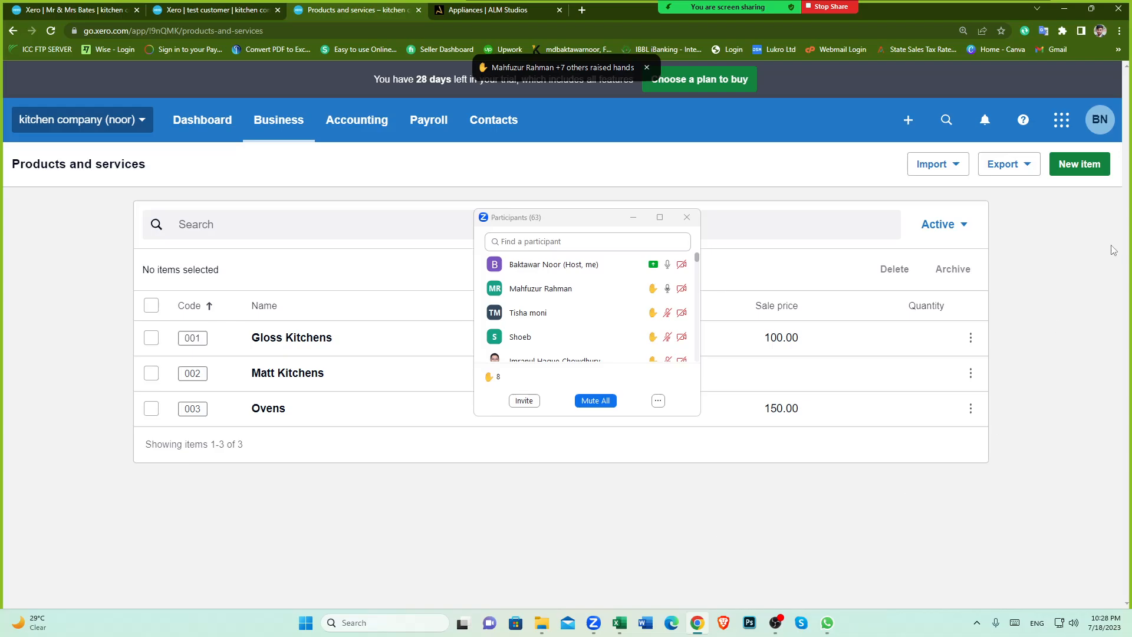
Step: Open the new item form to review its fields, then close it
{"action": "left_click", "coordinate": [1076, 167]}
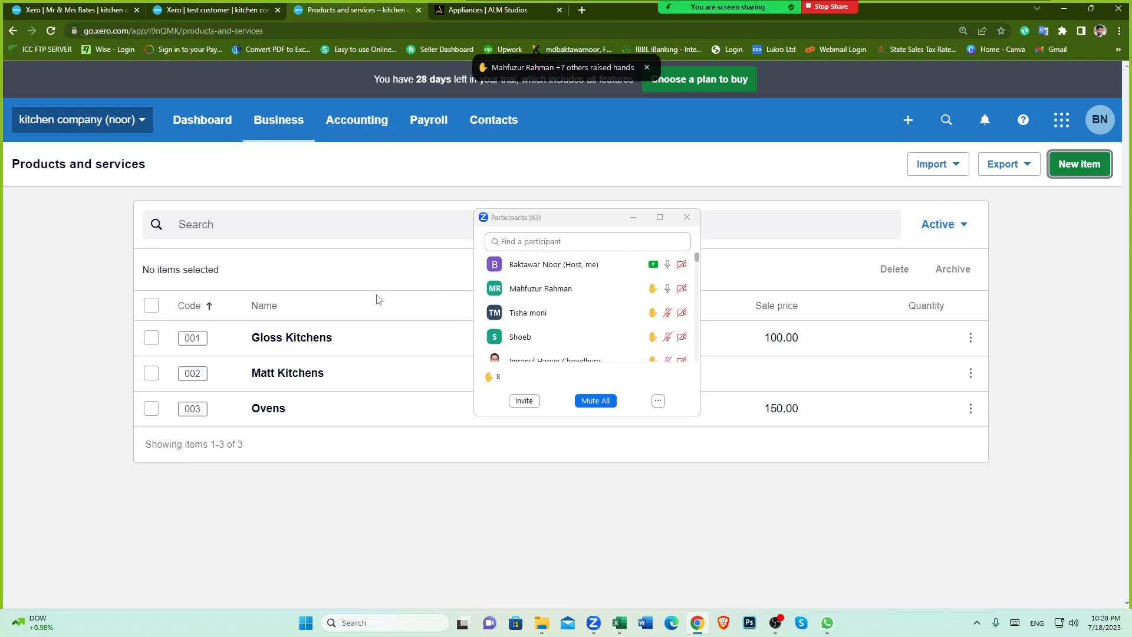
{"action": "scroll", "coordinate": [353, 454], "scroll_direction": "down", "scroll_amount": 2}
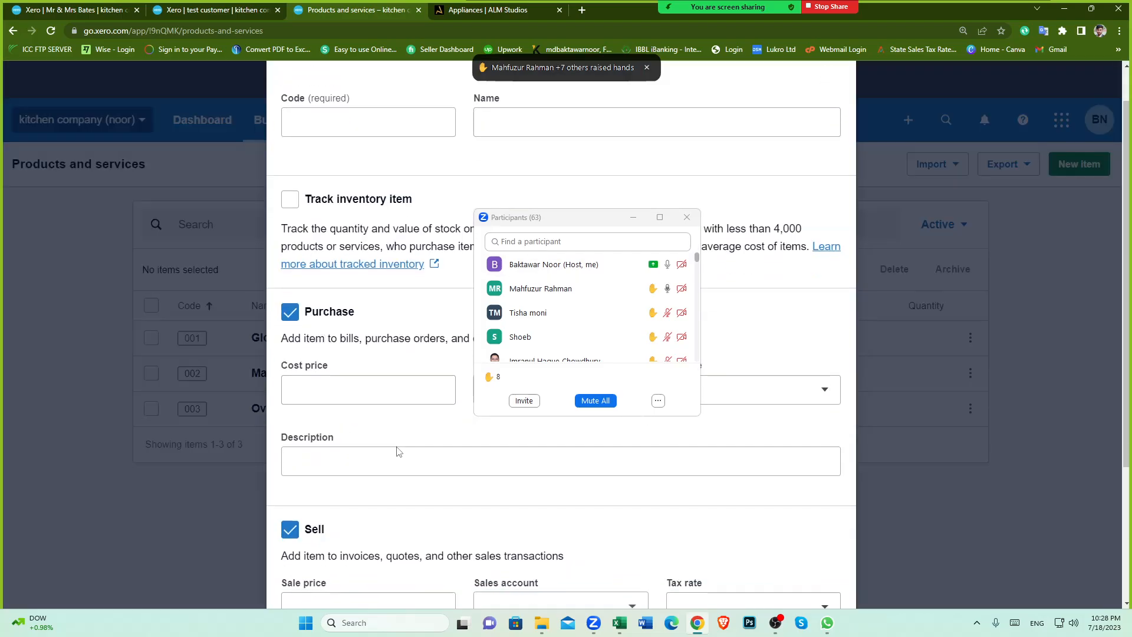
{"action": "scroll", "coordinate": [824, 110], "scroll_direction": "up", "scroll_amount": 3}
{"action": "left_click", "coordinate": [825, 96]}
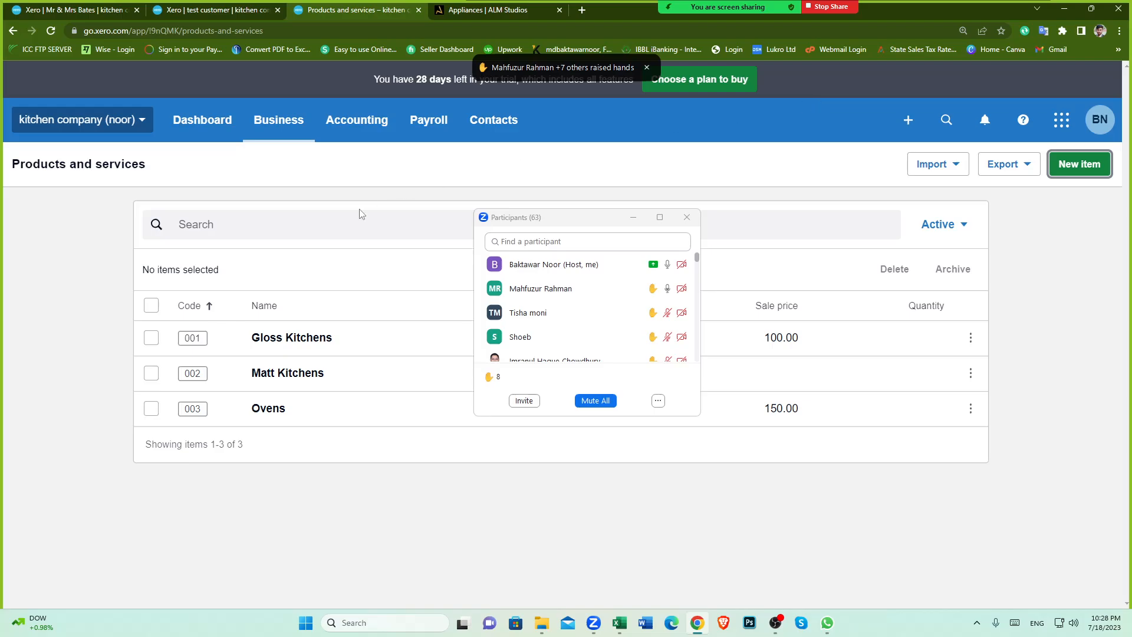
Step: Start a new contact from the contacts list and review its Financial details section
{"action": "left_click", "coordinate": [493, 119]}
{"action": "left_click", "coordinate": [521, 170]}
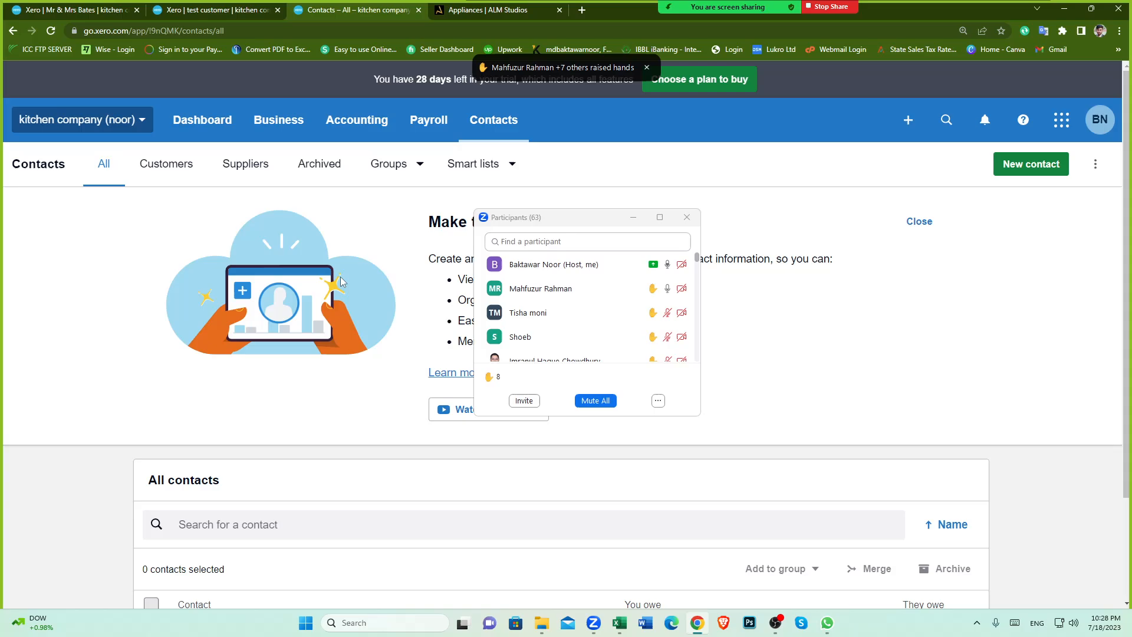
{"action": "left_click", "coordinate": [1035, 168]}
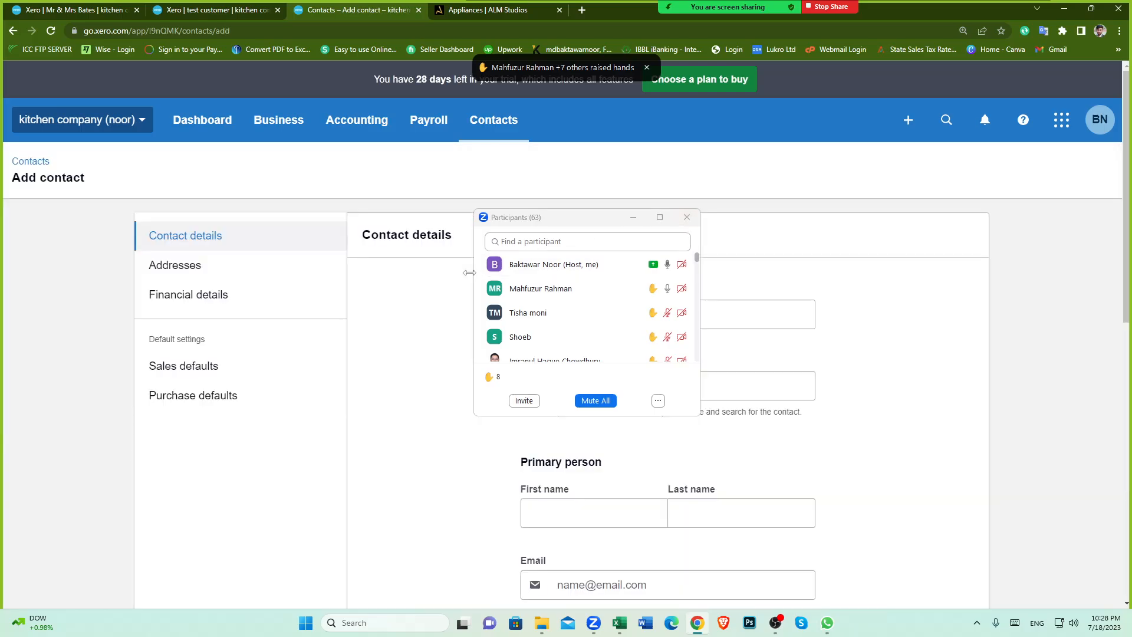
{"action": "left_click", "coordinate": [213, 295]}
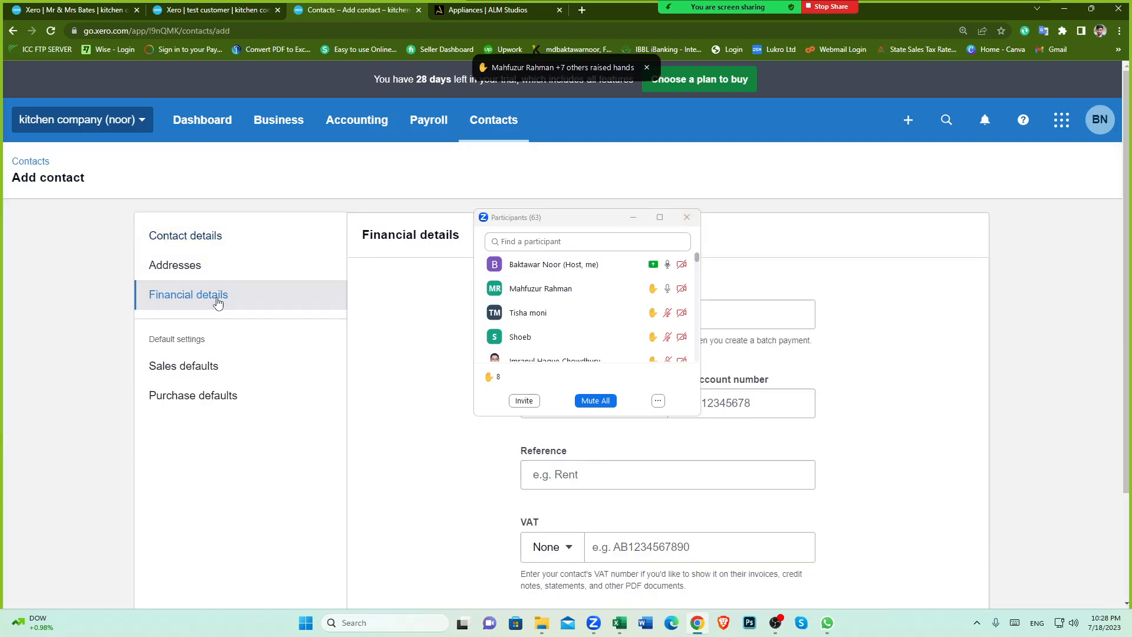
{"action": "left_click_drag", "start_coordinate": [571, 221], "coordinate": [247, 216]}
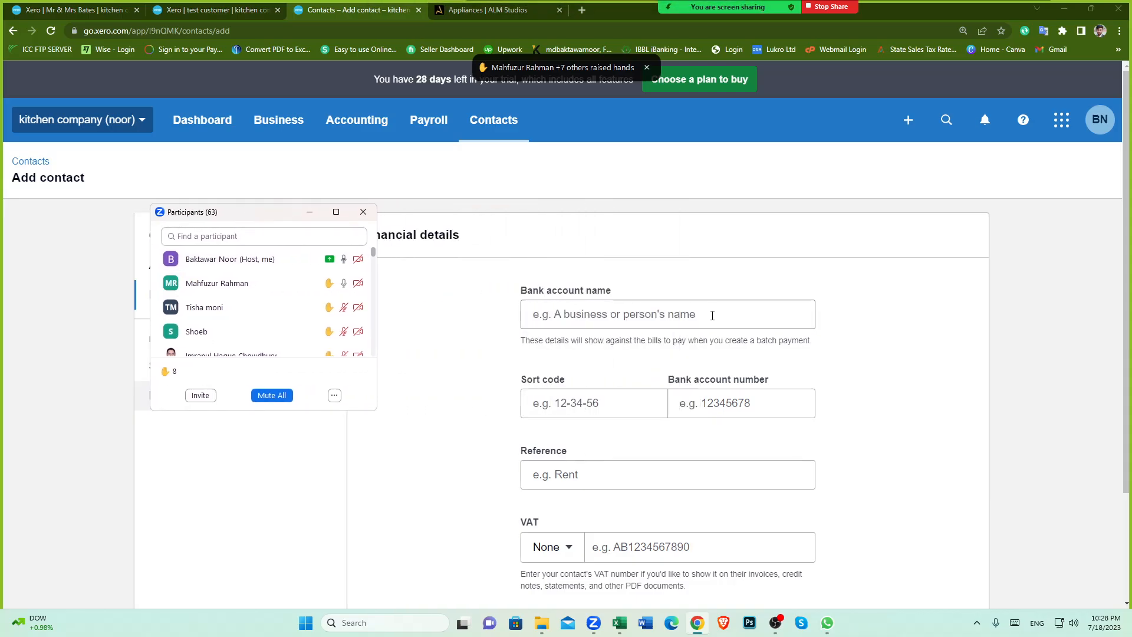
{"action": "scroll", "coordinate": [638, 238], "scroll_direction": "down", "scroll_amount": 1}
{"action": "scroll", "coordinate": [638, 237], "scroll_direction": "down", "scroll_amount": 1}
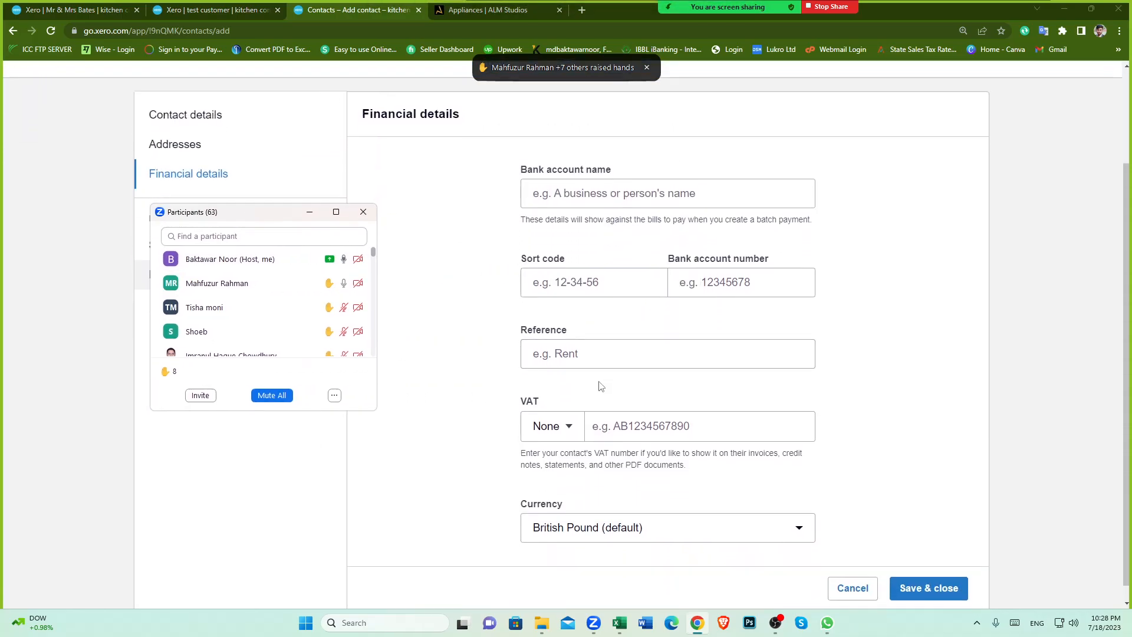
{"action": "scroll", "coordinate": [626, 298], "scroll_direction": "up", "scroll_amount": 2}
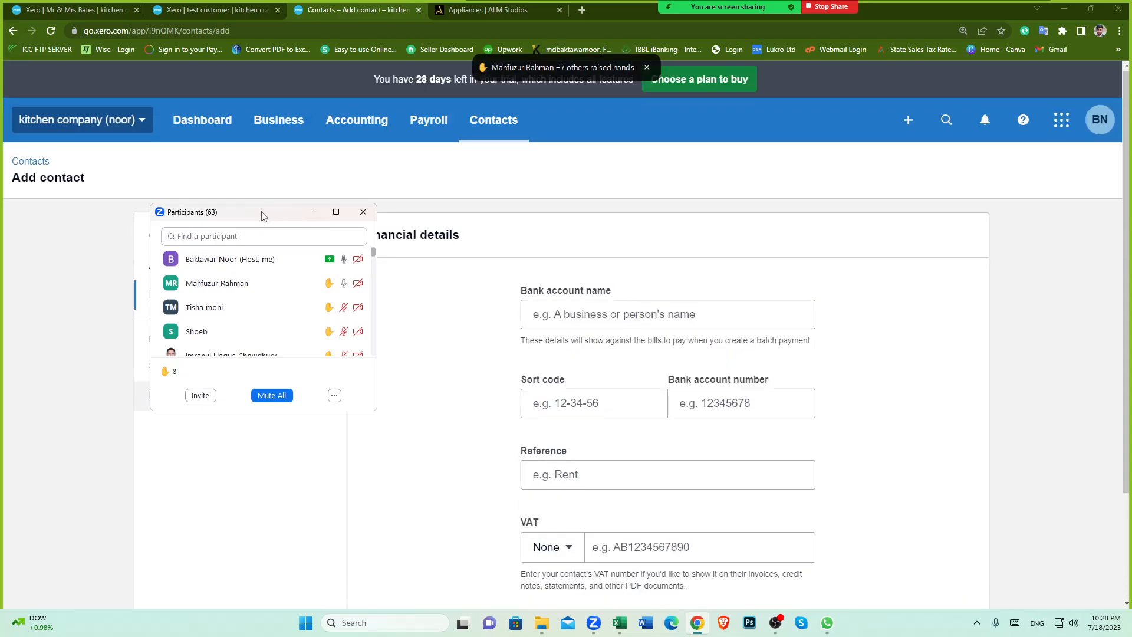
{"action": "left_click_drag", "start_coordinate": [263, 215], "coordinate": [408, 234]}
{"action": "scroll", "coordinate": [594, 318], "scroll_direction": "down", "scroll_amount": 2}
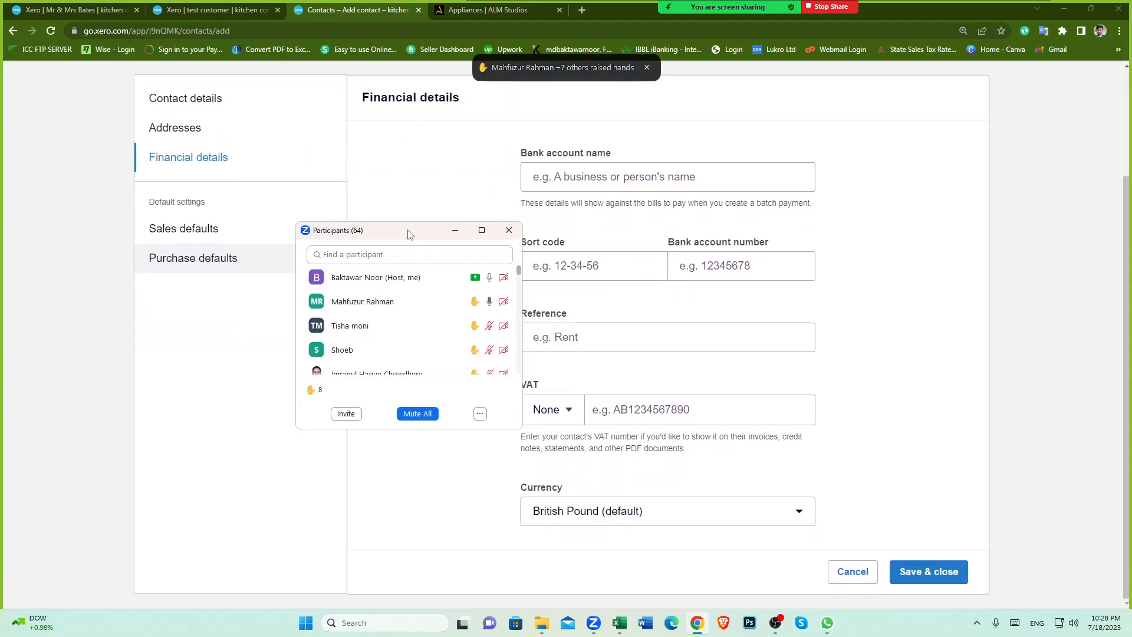
{"action": "left_click_drag", "start_coordinate": [411, 234], "coordinate": [323, 301]}
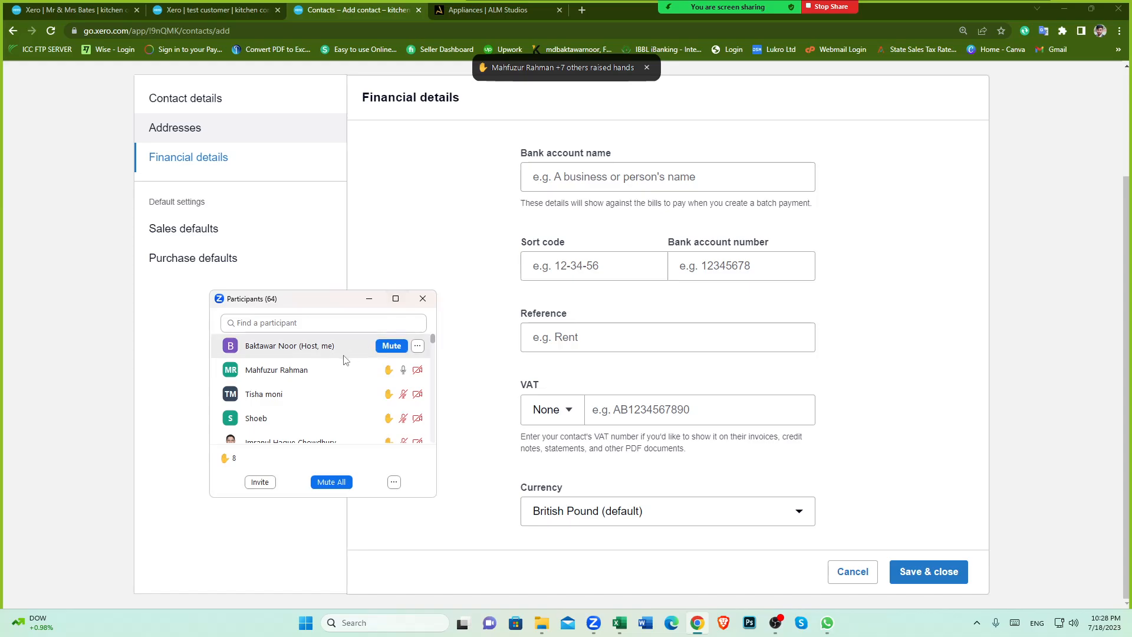
{"action": "mouse_move", "coordinate": [314, 401]}
{"action": "scroll", "coordinate": [314, 404], "scroll_direction": "down", "scroll_amount": 1}
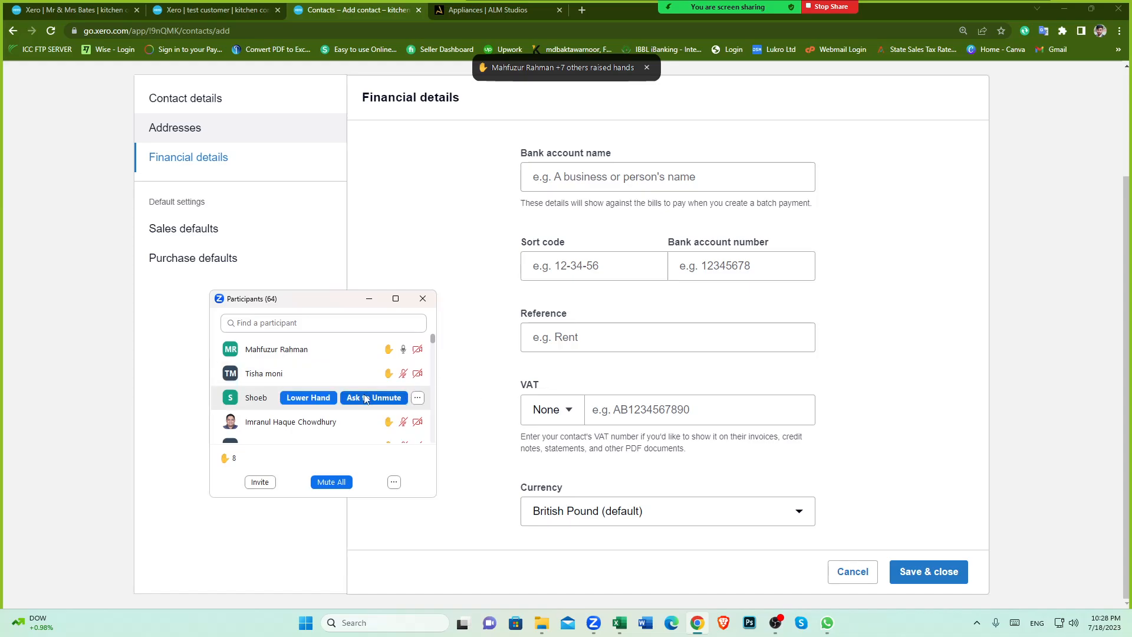
{"action": "left_click", "coordinate": [354, 351]}
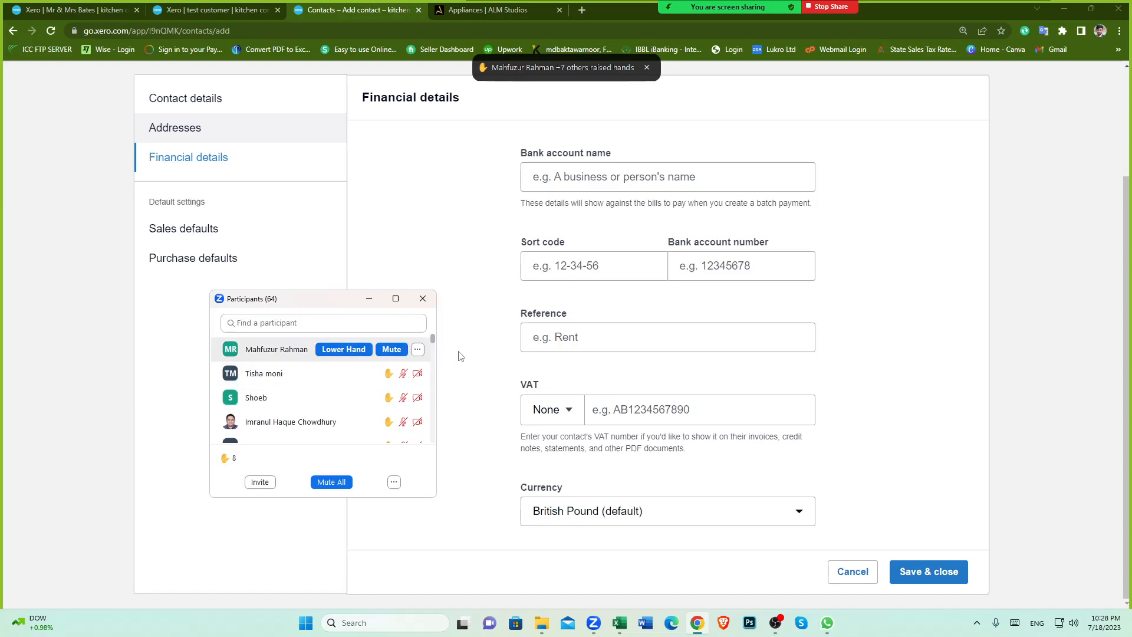
{"action": "mouse_move", "coordinate": [316, 407]}
{"action": "scroll", "coordinate": [546, 377], "scroll_direction": "up", "scroll_amount": 2}
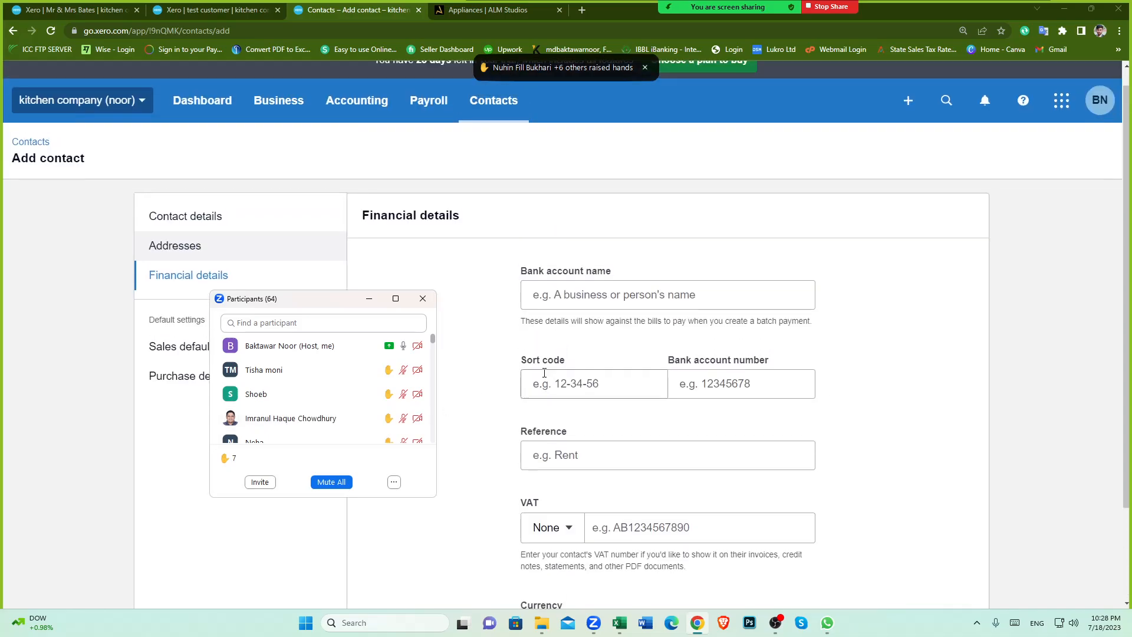
{"action": "scroll", "coordinate": [539, 377], "scroll_direction": "down", "scroll_amount": 1}
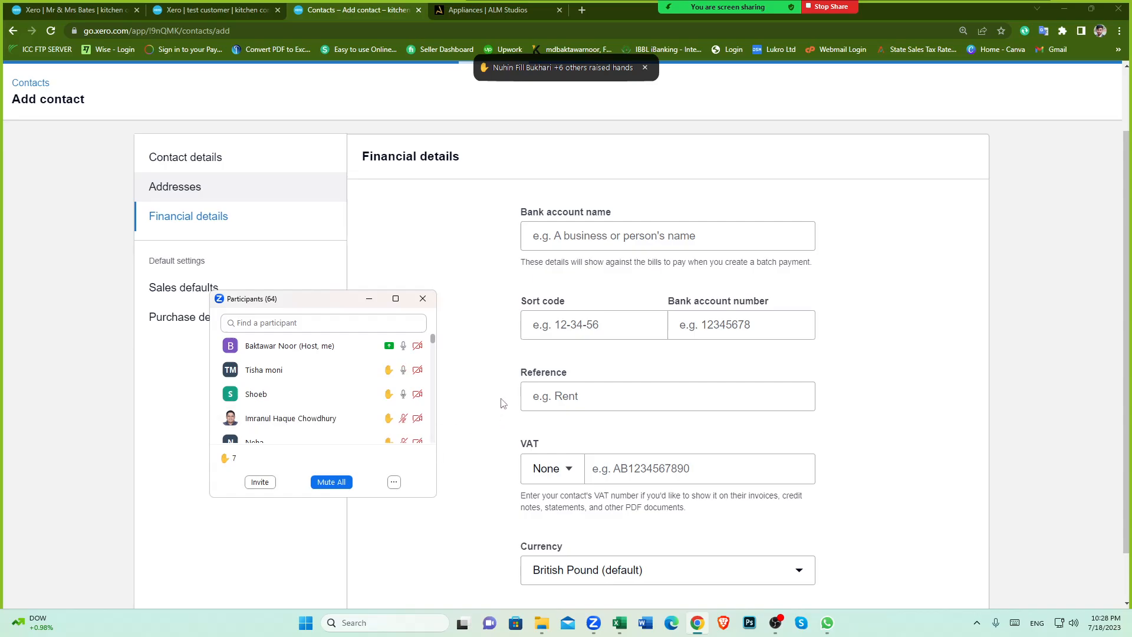
Step: Open a new browser tab and search Google for company house
{"action": "mouse_move", "coordinate": [374, 393]}
{"action": "left_click", "coordinate": [581, 10]}
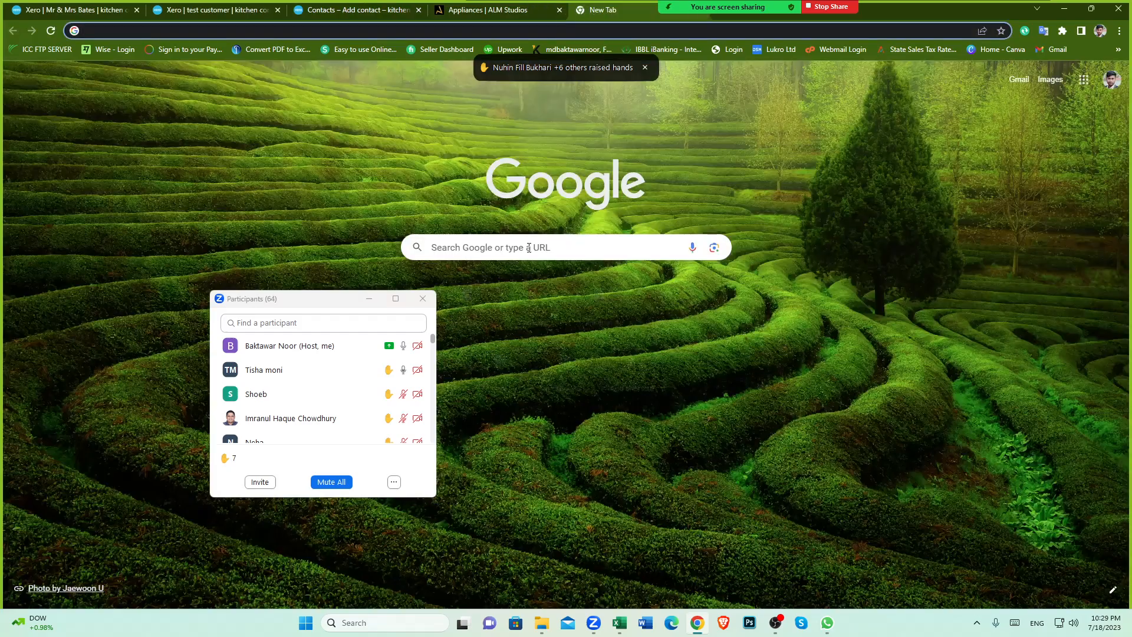
{"action": "left_click", "coordinate": [531, 250]}
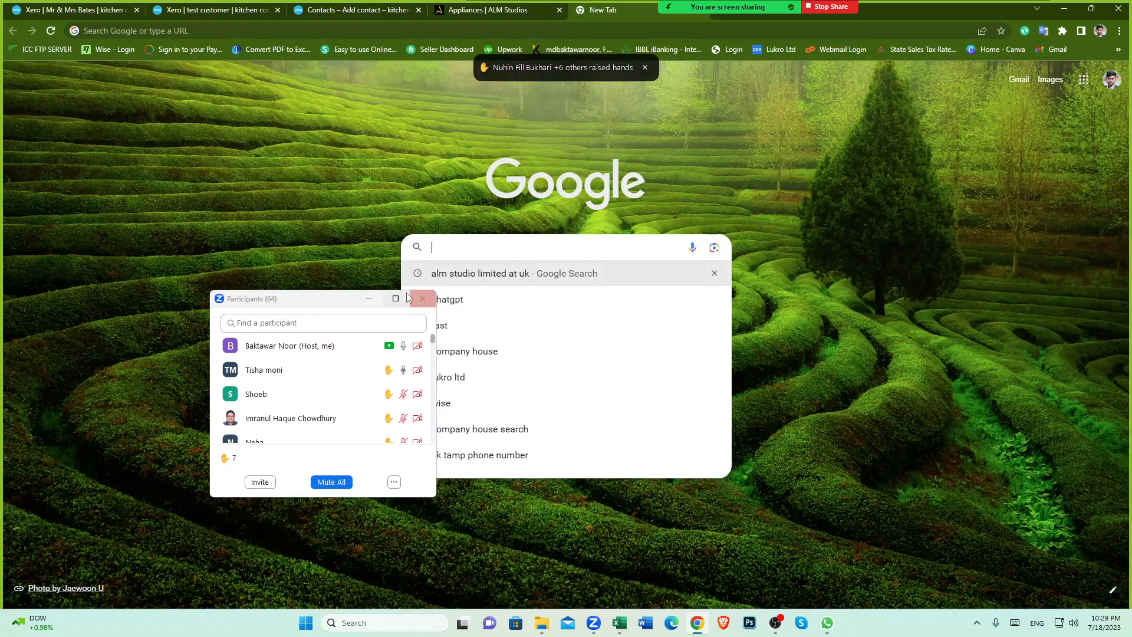
{"action": "left_click", "coordinate": [413, 298]}
{"action": "left_click", "coordinate": [475, 251]}
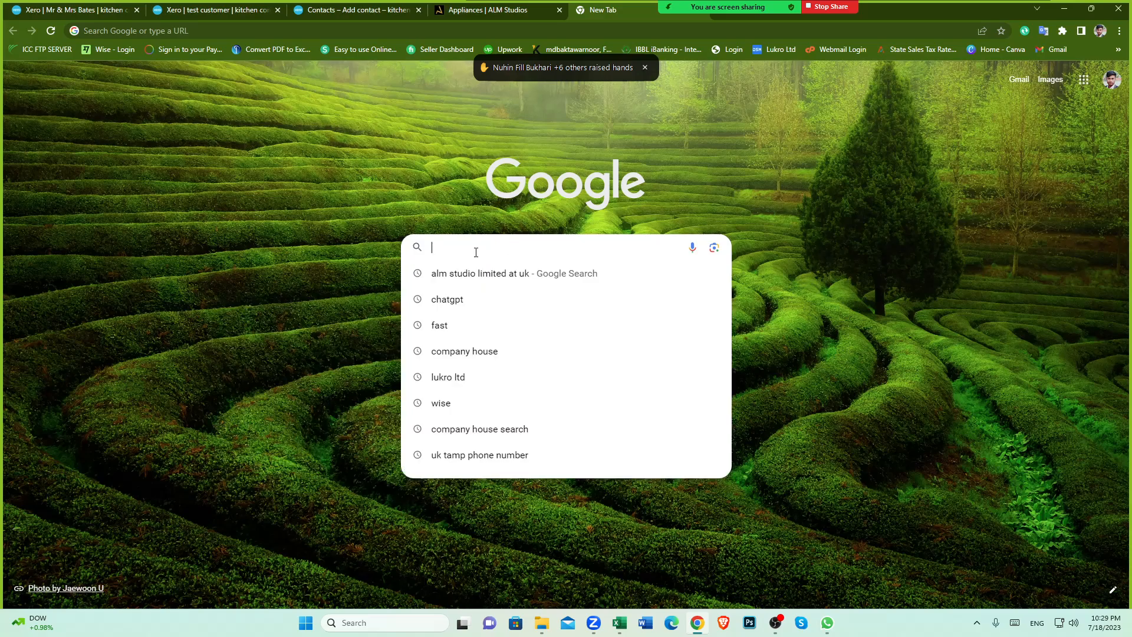
{"action": "type", "text": "co"}
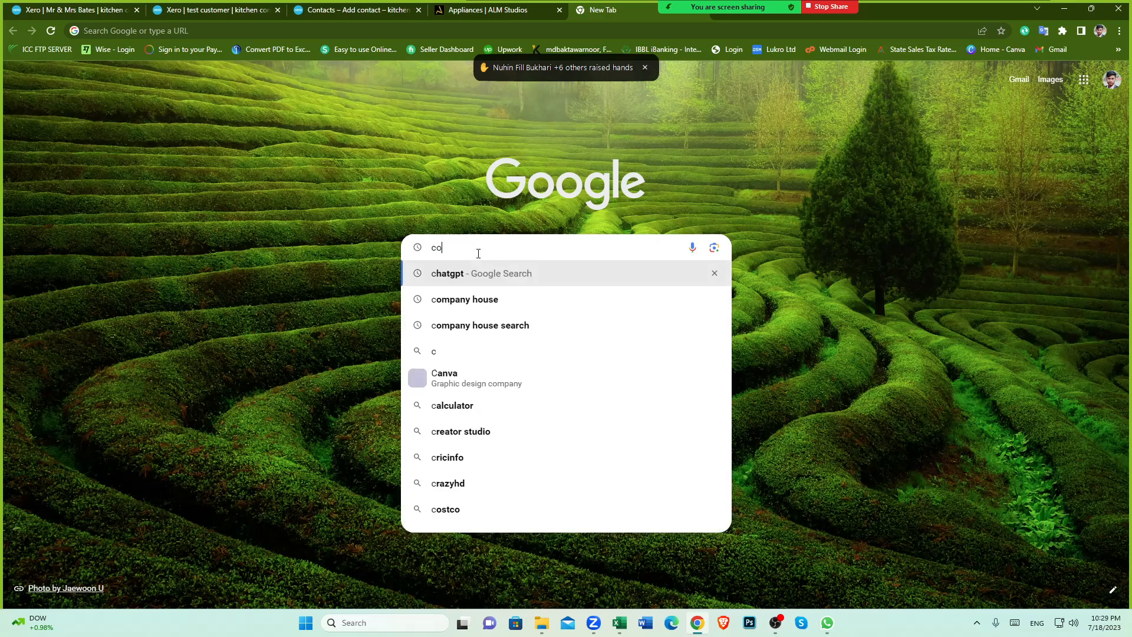
{"action": "type", "text": "mpany "}
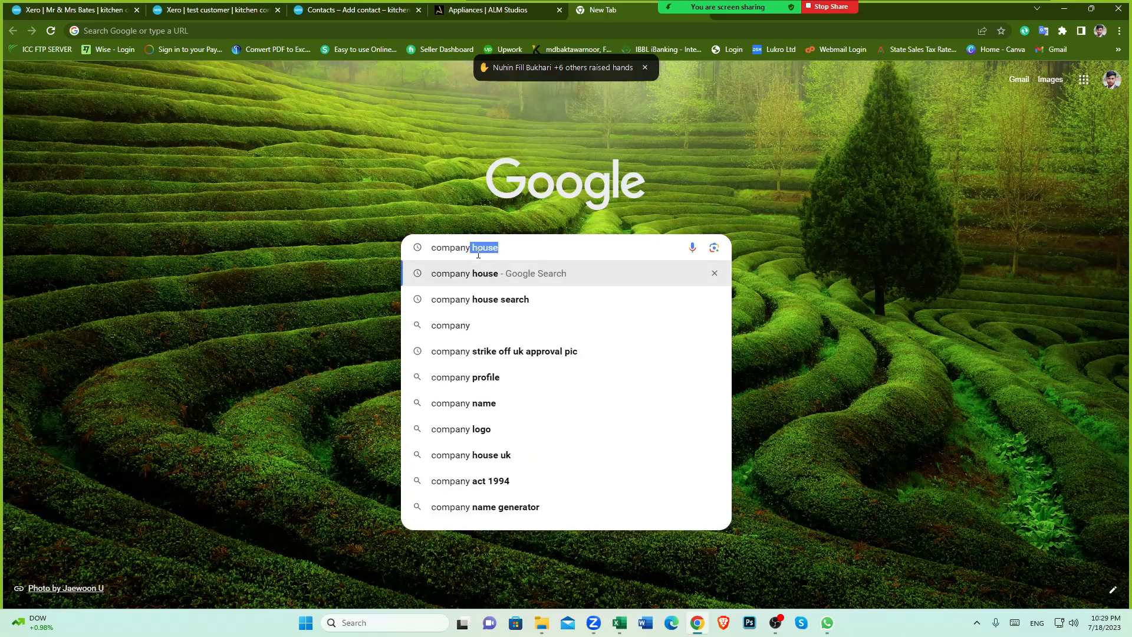
{"action": "type", "text": "house"}
{"action": "key", "text": "Return"}
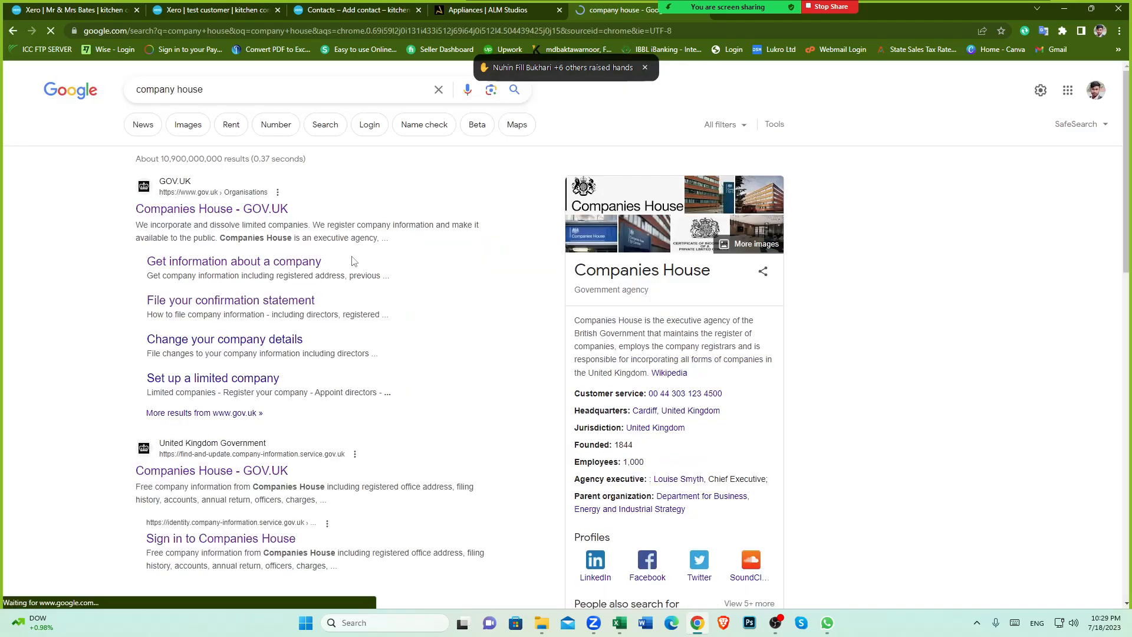
{"action": "scroll", "coordinate": [353, 261], "scroll_direction": "down", "scroll_amount": 3}
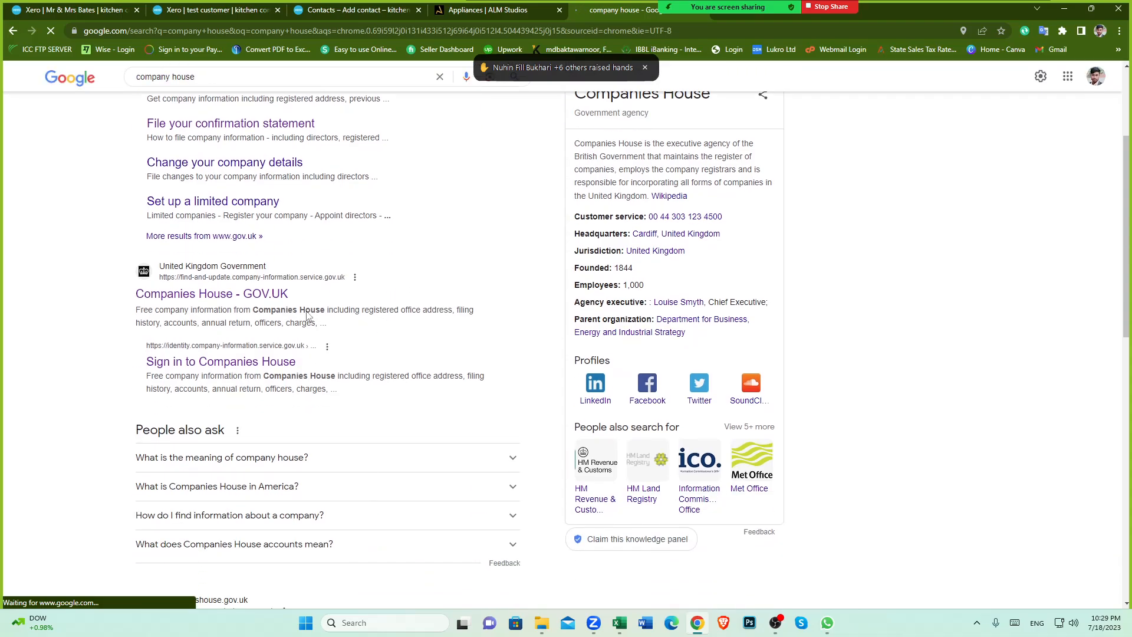
Step: Open the Companies House register and search it for alm studio limited
{"action": "left_click", "coordinate": [203, 296]}
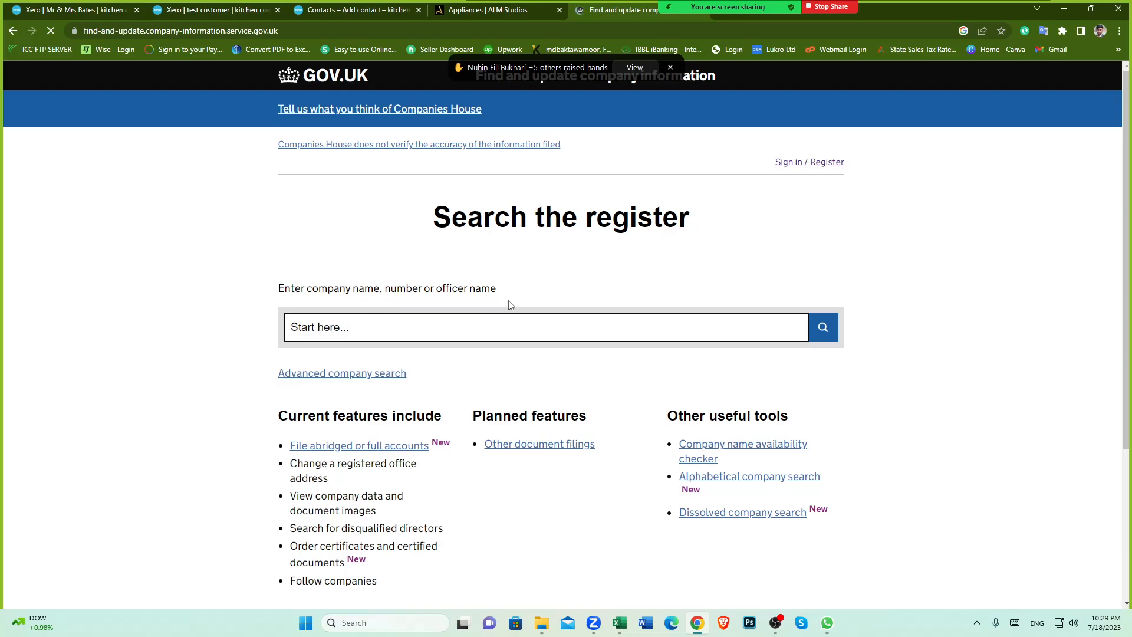
{"action": "left_click", "coordinate": [331, 333]}
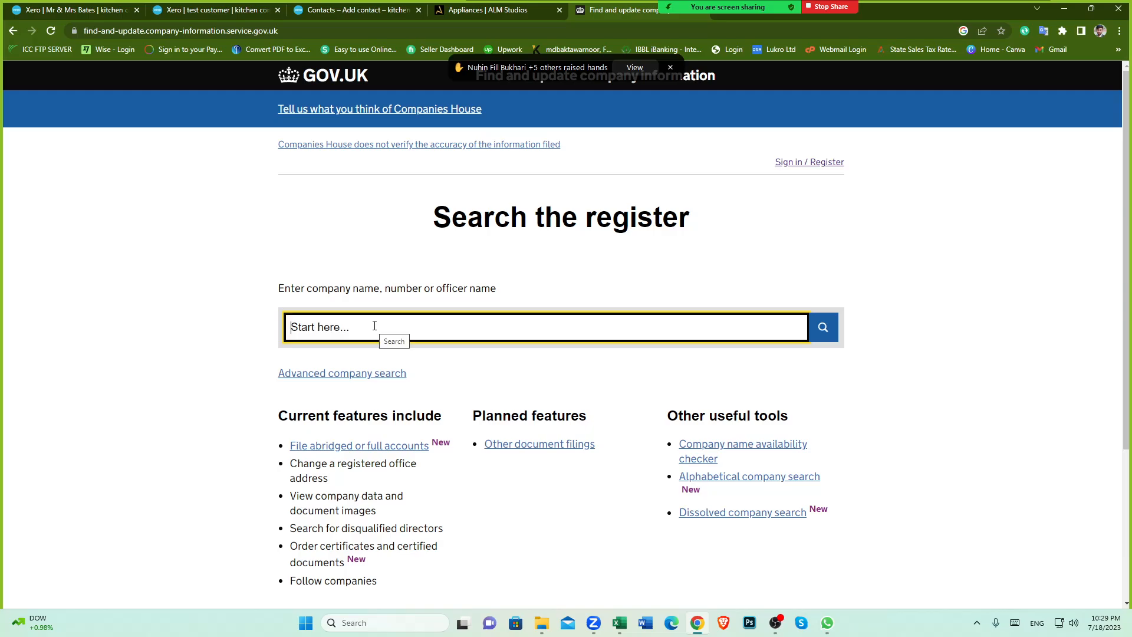
{"action": "type", "text": "alm studi"}
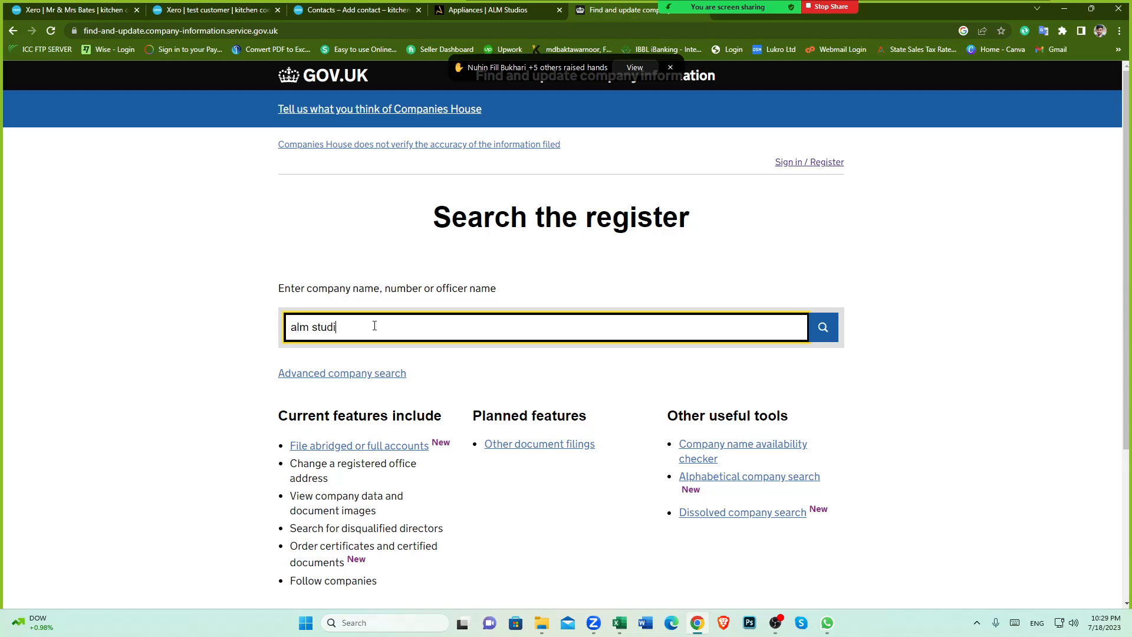
{"action": "type", "text": "o limited"}
{"action": "key", "text": "Return"}
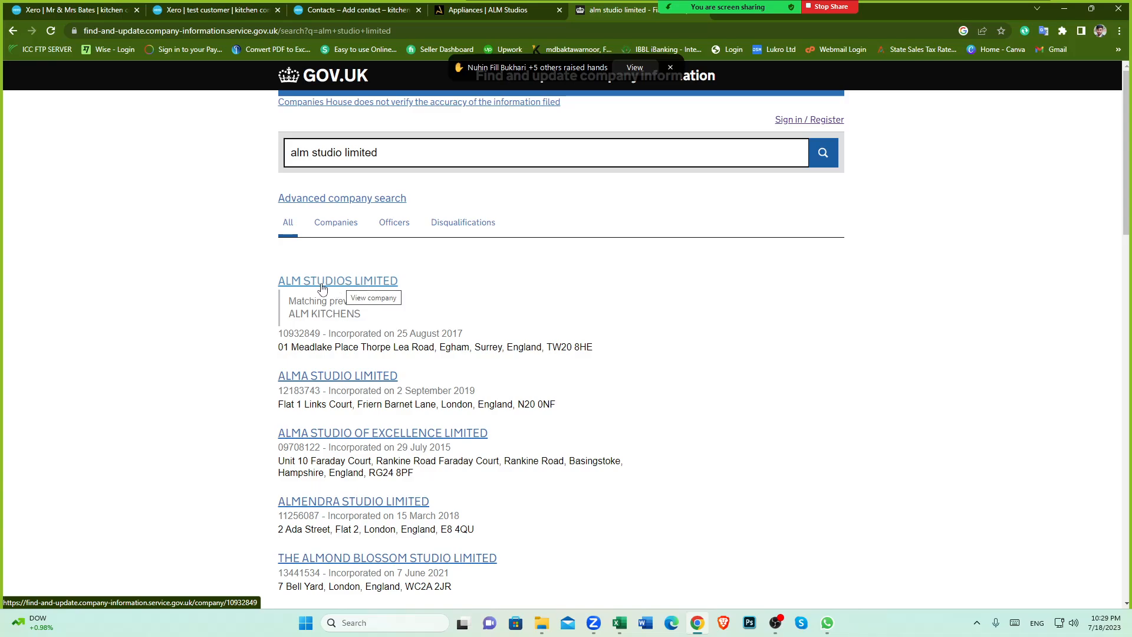
Step: Open the ALM STUDIOS LIMITED company record, review its registered details, and return to the search results
{"action": "left_click", "coordinate": [313, 283]}
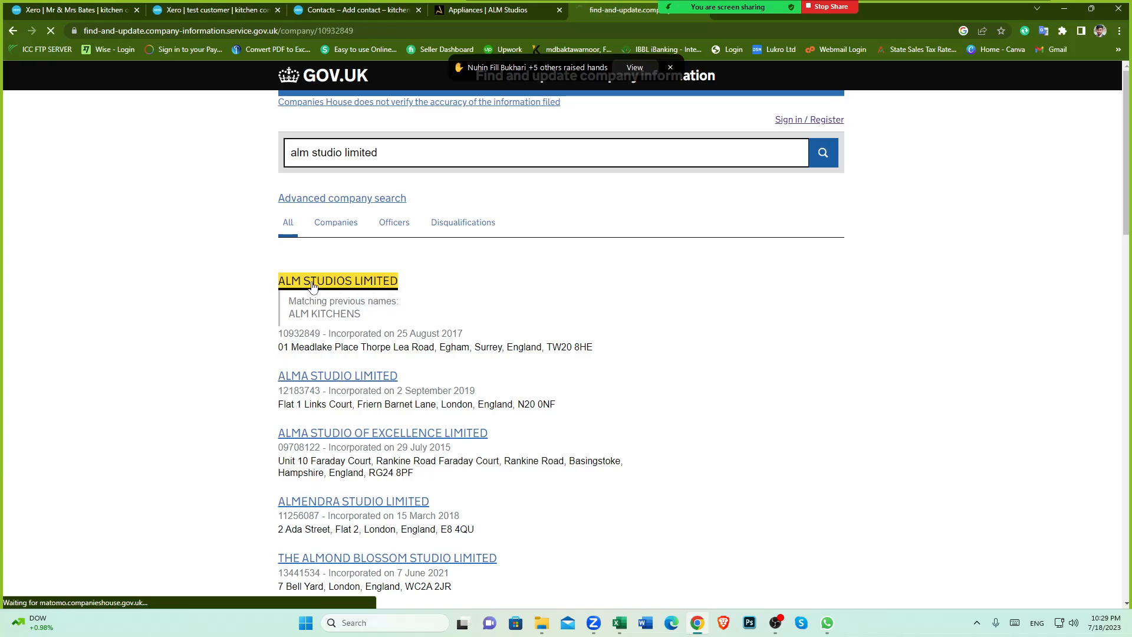
{"action": "scroll", "coordinate": [531, 399], "scroll_direction": "down", "scroll_amount": 1}
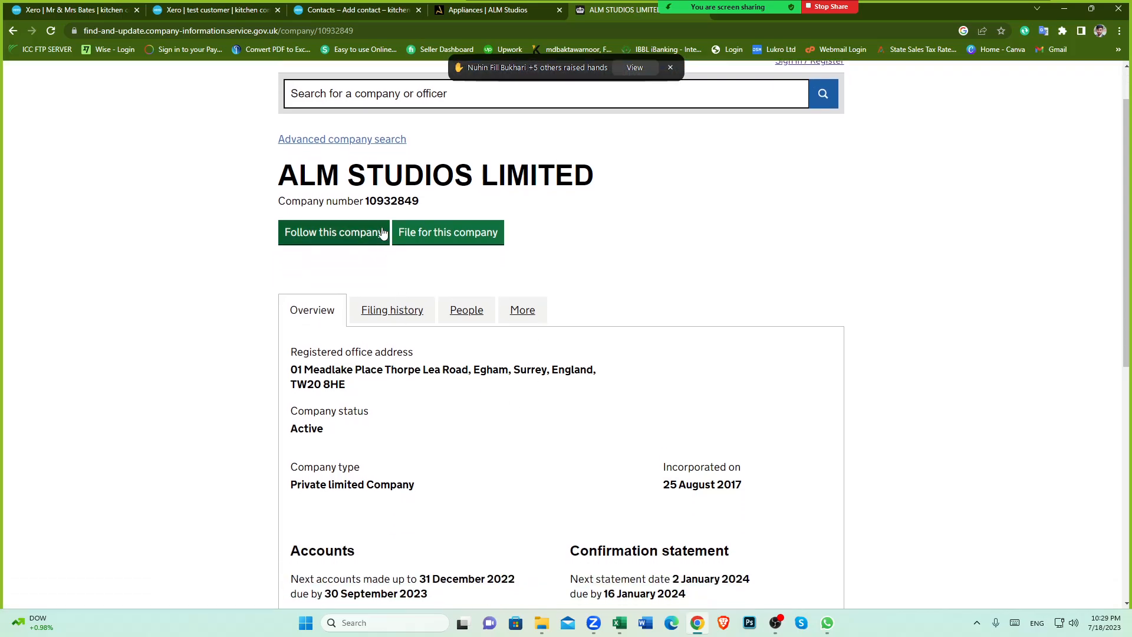
{"action": "scroll", "coordinate": [399, 371], "scroll_direction": "down", "scroll_amount": 2}
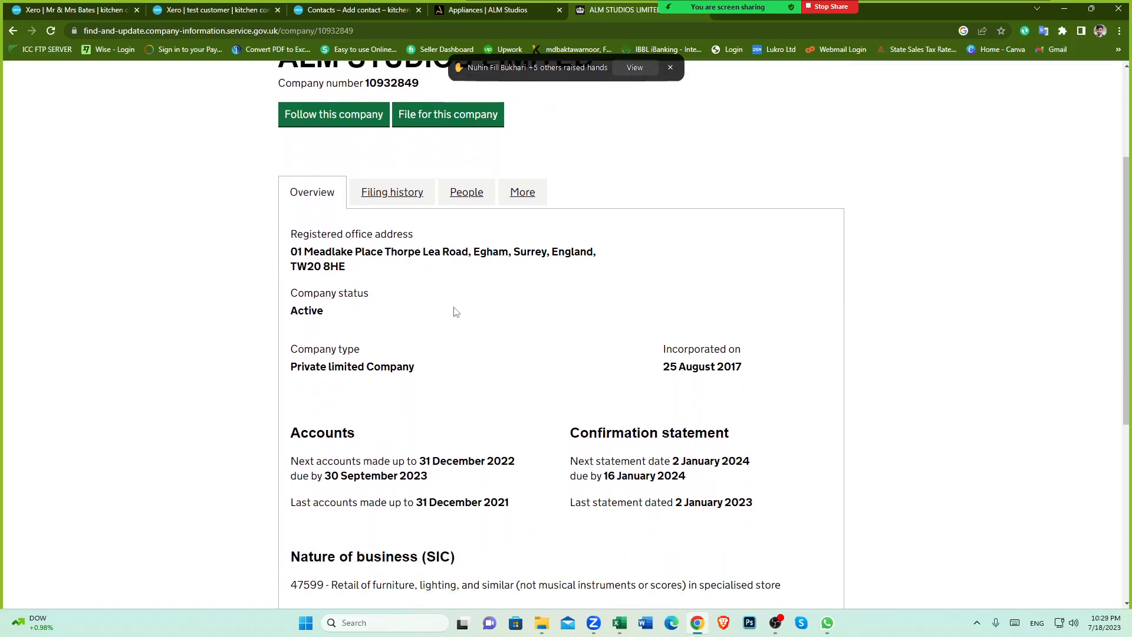
{"action": "scroll", "coordinate": [401, 518], "scroll_direction": "down", "scroll_amount": 3}
{"action": "scroll", "coordinate": [448, 501], "scroll_direction": "up", "scroll_amount": 4}
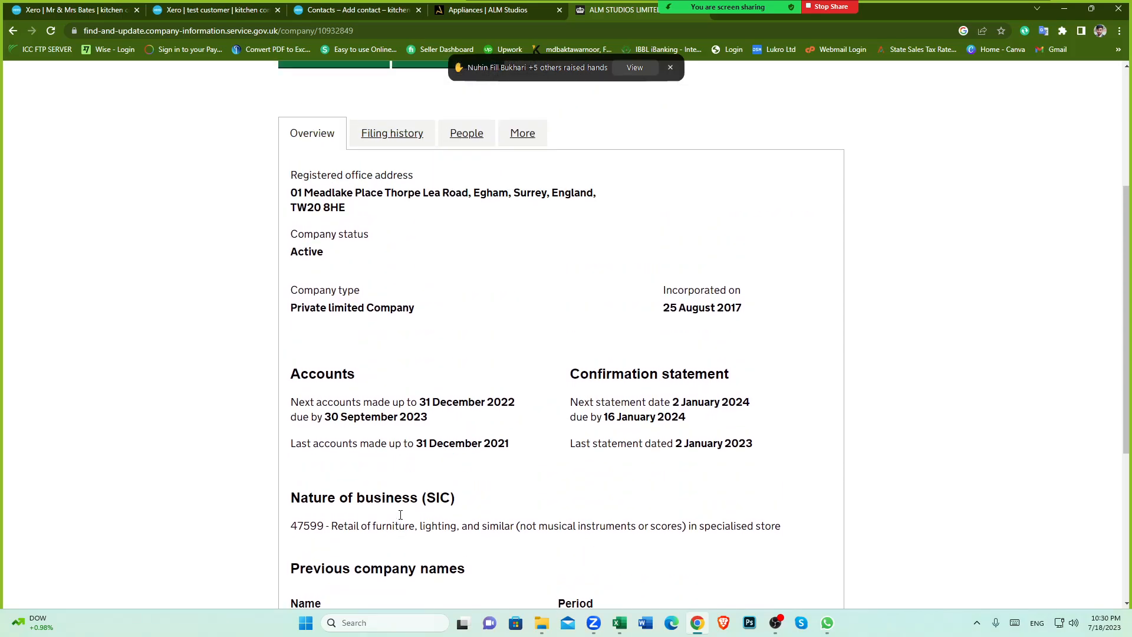
{"action": "scroll", "coordinate": [510, 473], "scroll_direction": "up", "scroll_amount": 2}
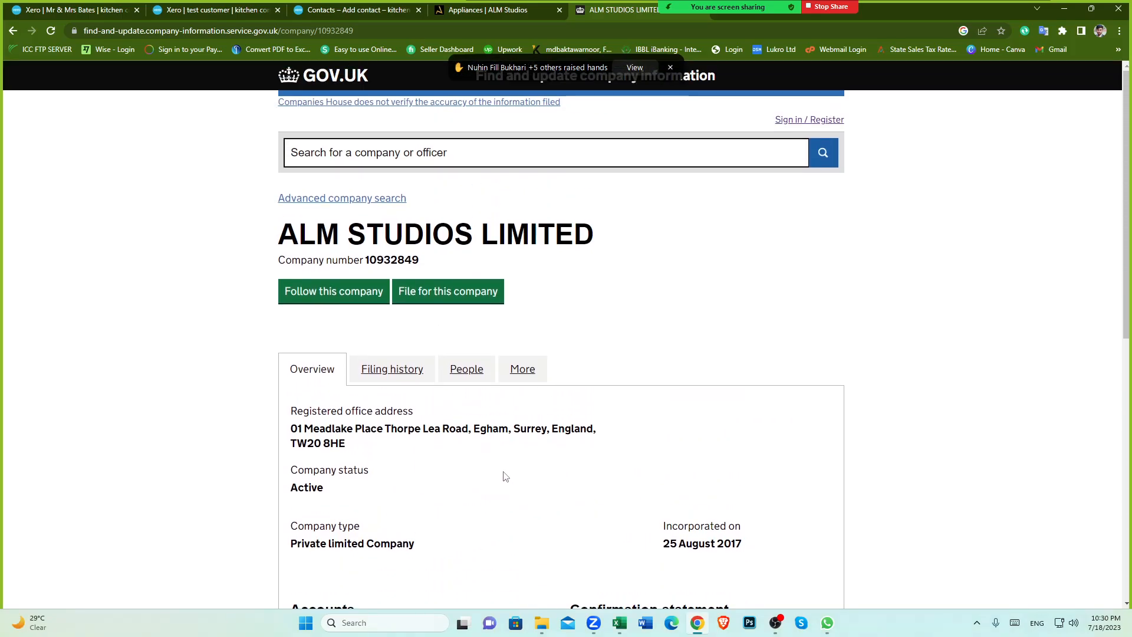
{"action": "scroll", "coordinate": [503, 475], "scroll_direction": "down", "scroll_amount": 1}
{"action": "scroll", "coordinate": [504, 477], "scroll_direction": "up", "scroll_amount": 1}
{"action": "scroll", "coordinate": [499, 475], "scroll_direction": "down", "scroll_amount": 4}
{"action": "scroll", "coordinate": [497, 478], "scroll_direction": "up", "scroll_amount": 4}
{"action": "scroll", "coordinate": [639, 324], "scroll_direction": "down", "scroll_amount": 5}
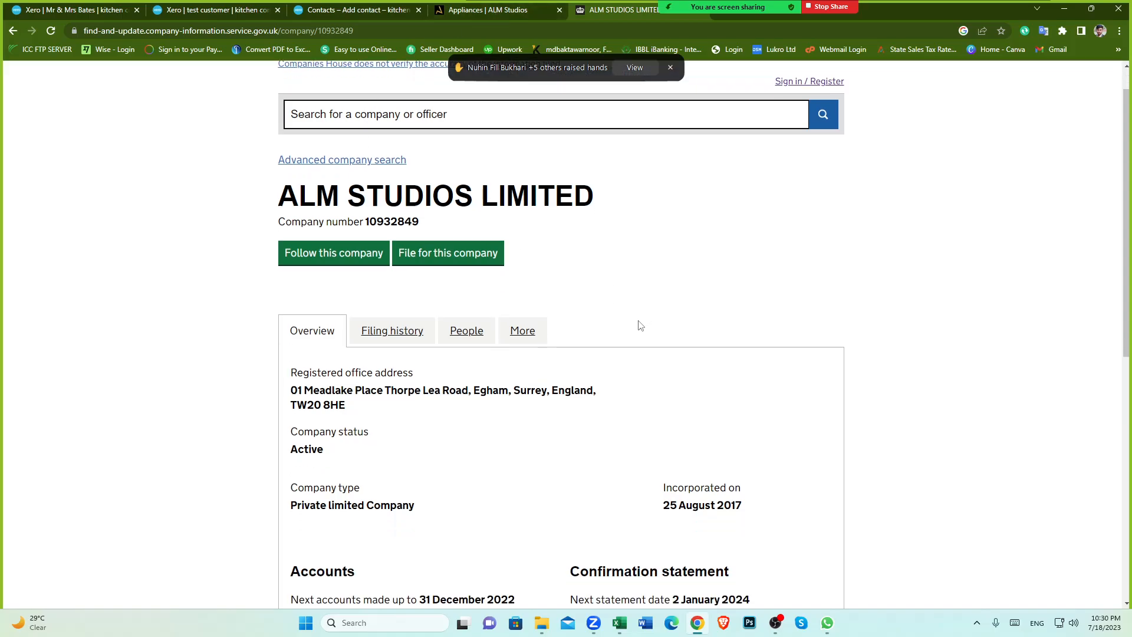
{"action": "scroll", "coordinate": [645, 327], "scroll_direction": "up", "scroll_amount": 5}
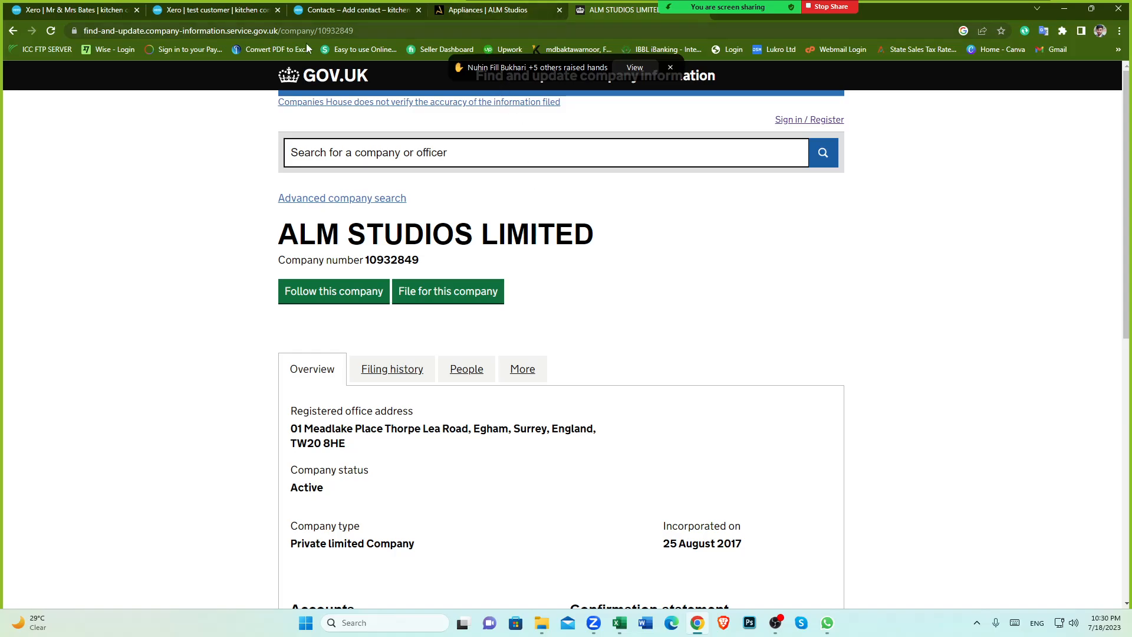
{"action": "left_click", "coordinate": [13, 31]}
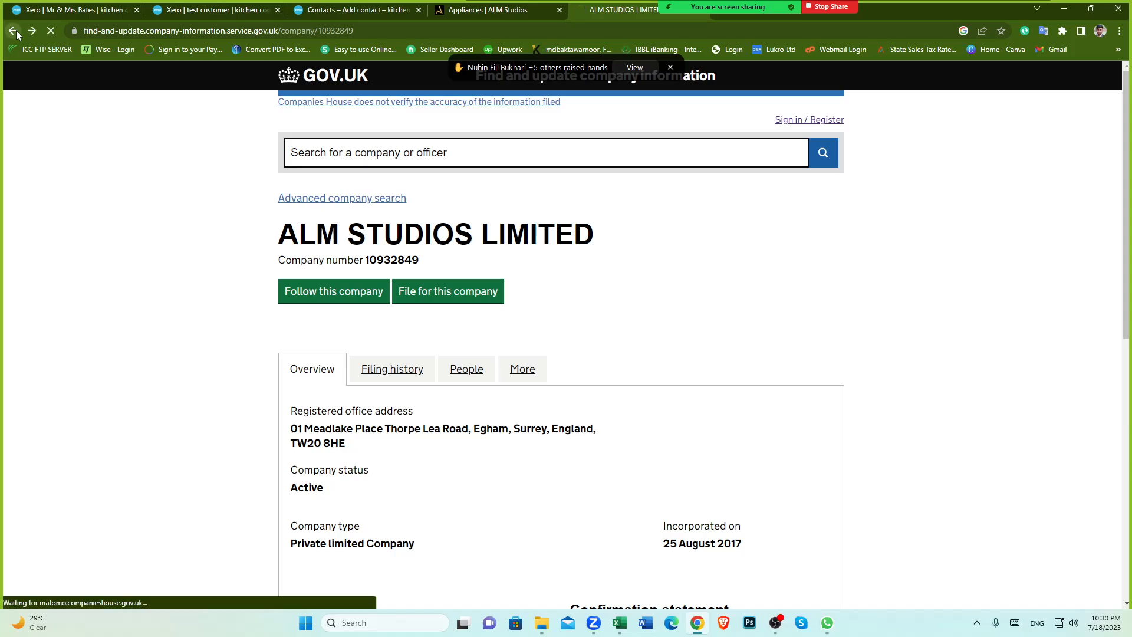
{"action": "mouse_move", "coordinate": [734, 3]}
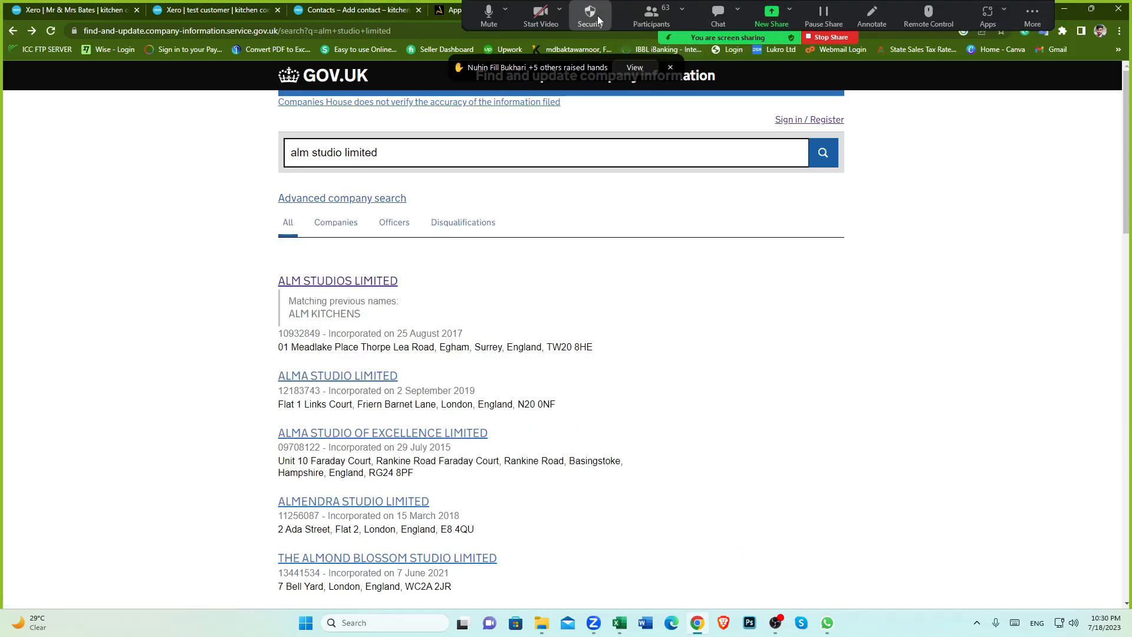
{"action": "left_click", "coordinate": [657, 25]}
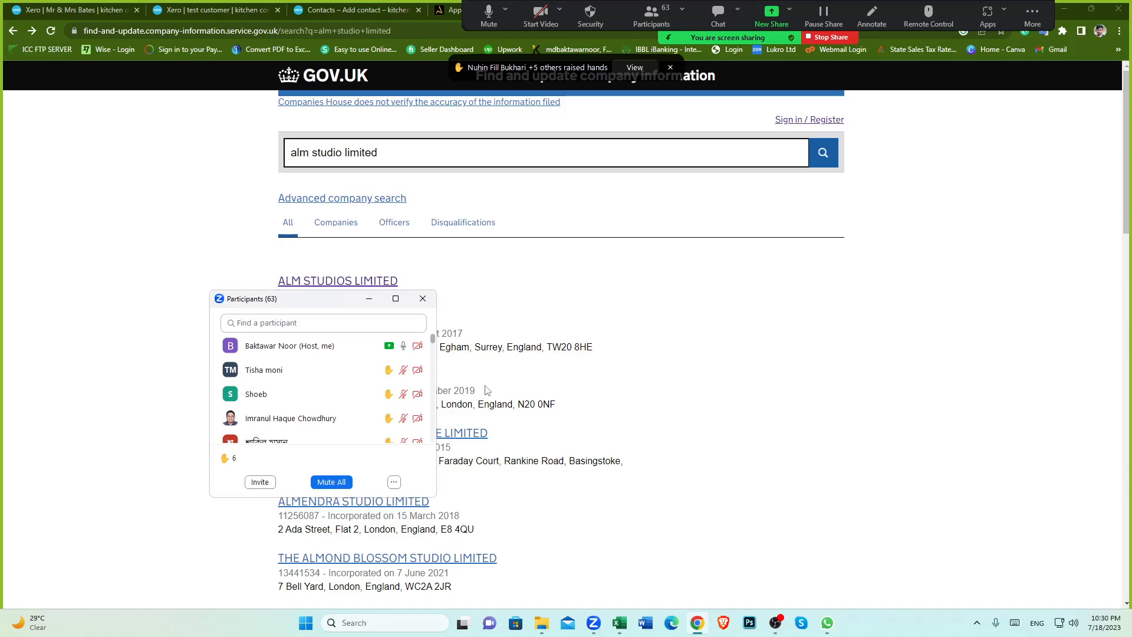
{"action": "left_click", "coordinate": [311, 373]}
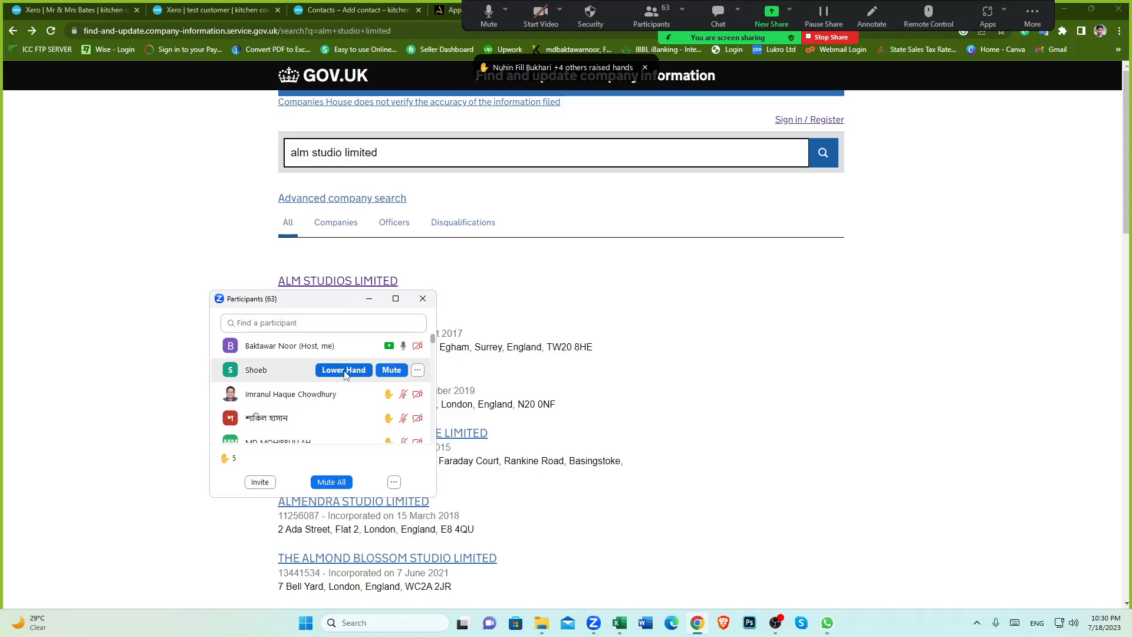
{"action": "left_click", "coordinate": [346, 370]}
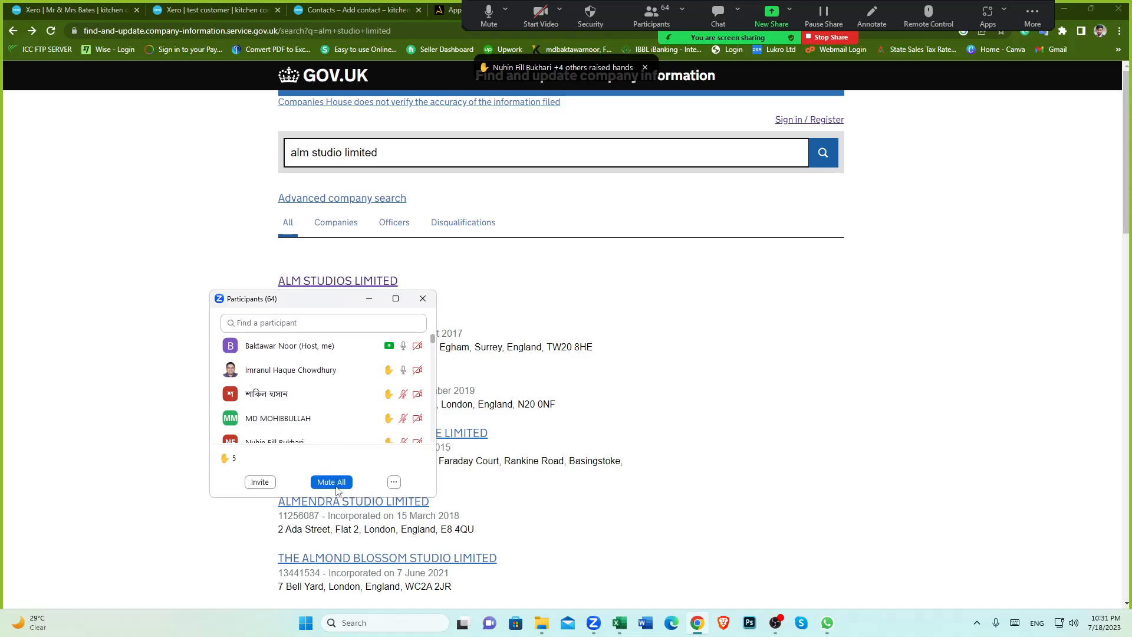
{"action": "left_click", "coordinate": [336, 484]}
{"action": "left_click", "coordinate": [632, 341]}
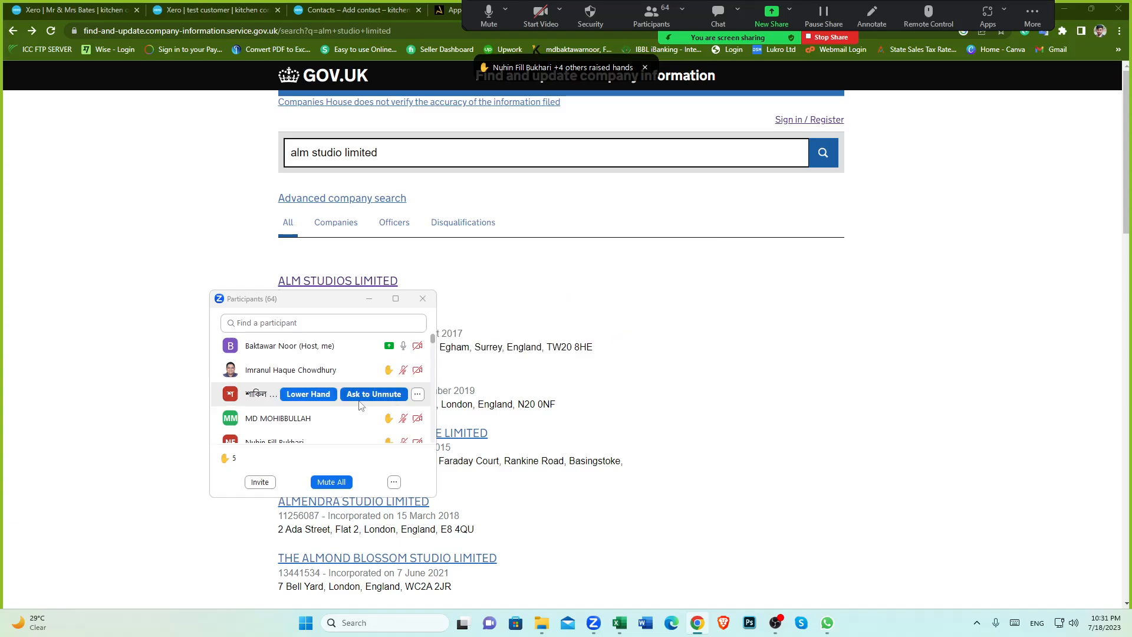
{"action": "scroll", "coordinate": [325, 403], "scroll_direction": "down", "scroll_amount": 2}
{"action": "scroll", "coordinate": [324, 403], "scroll_direction": "up", "scroll_amount": 2}
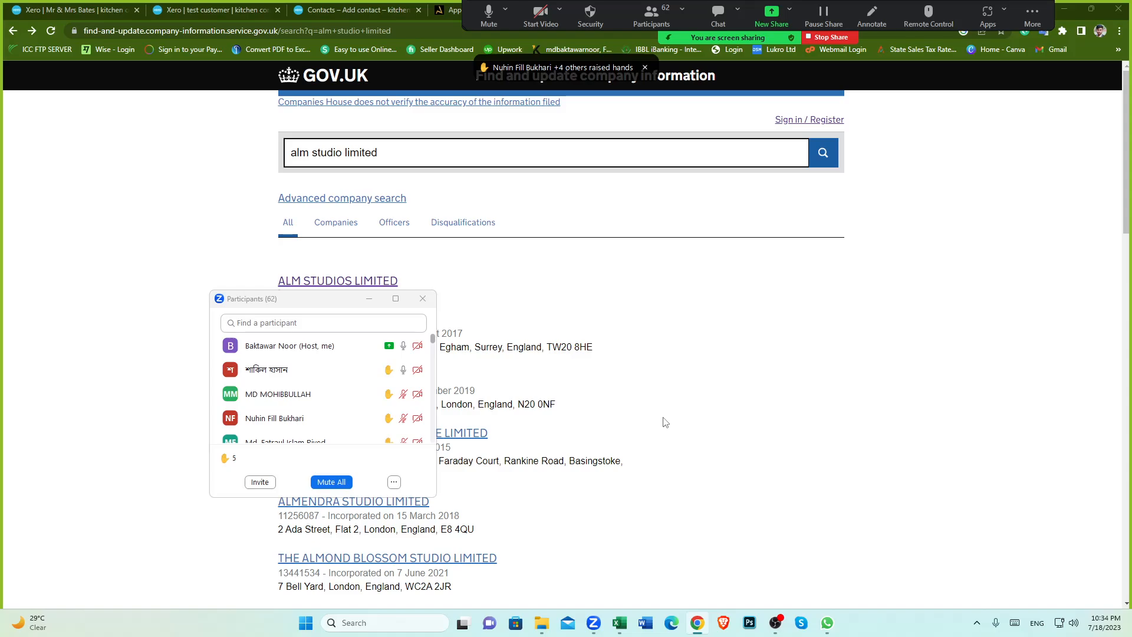
{"action": "mouse_move", "coordinate": [330, 396]}
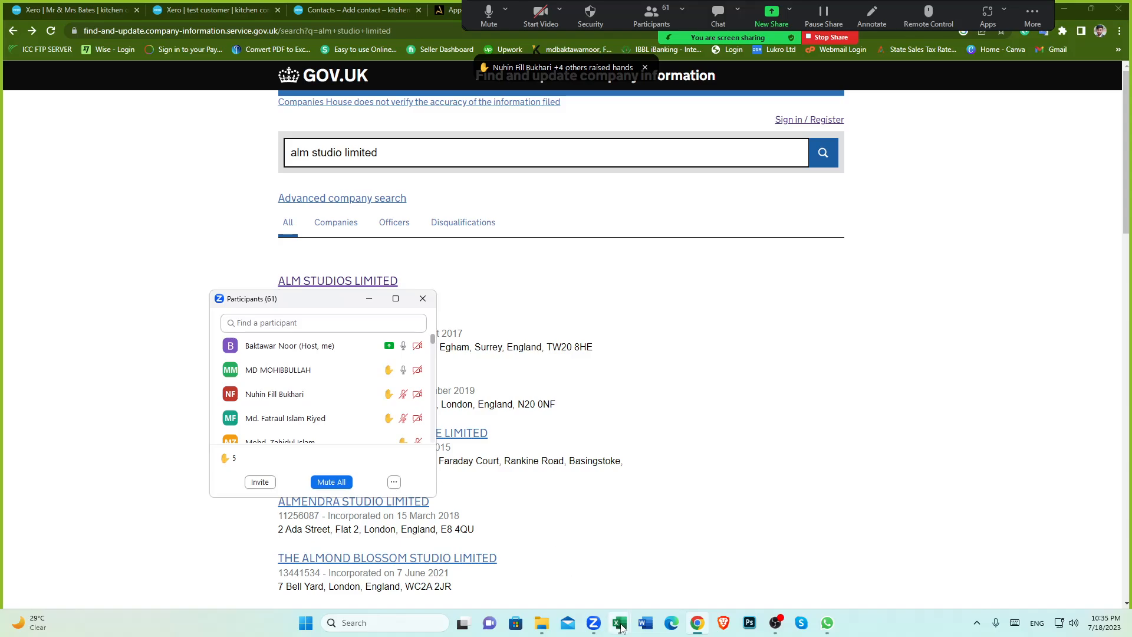
Step: Switch to the invoice list spreadsheet and review the Mr & Mrs Bates invoice rows
{"action": "mouse_move", "coordinate": [620, 626]}
{"action": "left_click", "coordinate": [650, 561]}
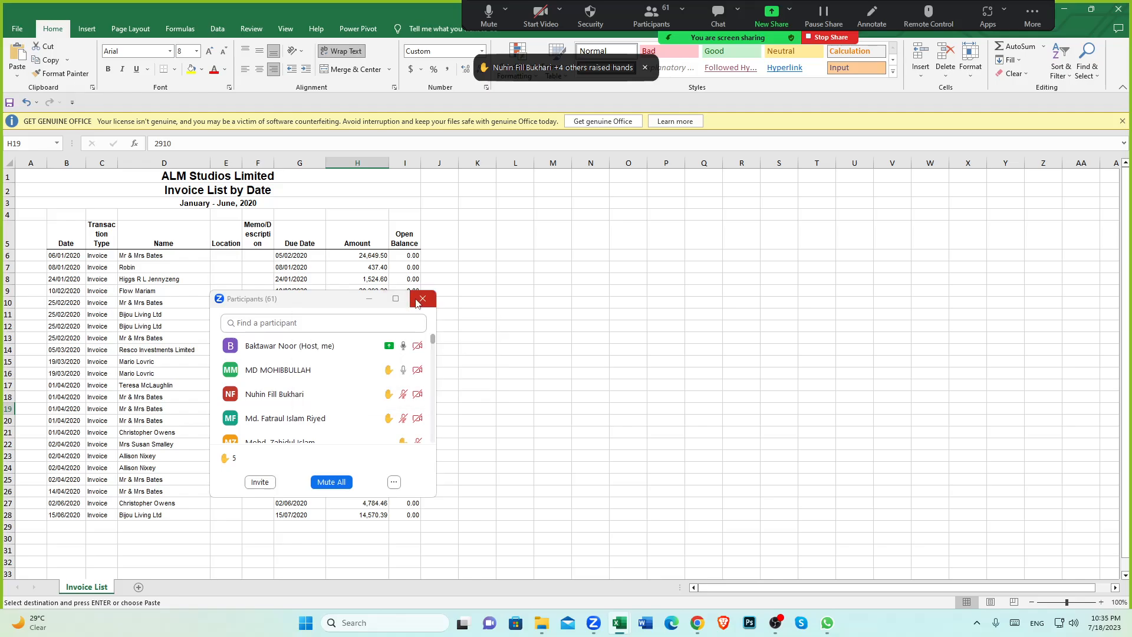
{"action": "left_click", "coordinate": [369, 299]}
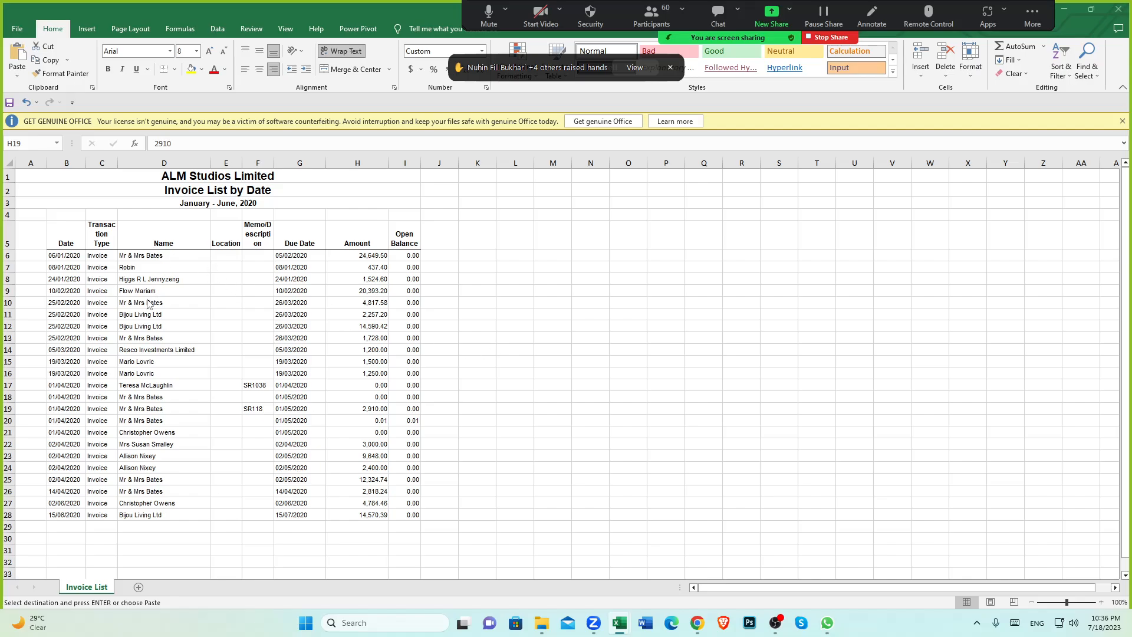
{"action": "left_click", "coordinate": [145, 301]}
{"action": "left_click", "coordinate": [142, 304]}
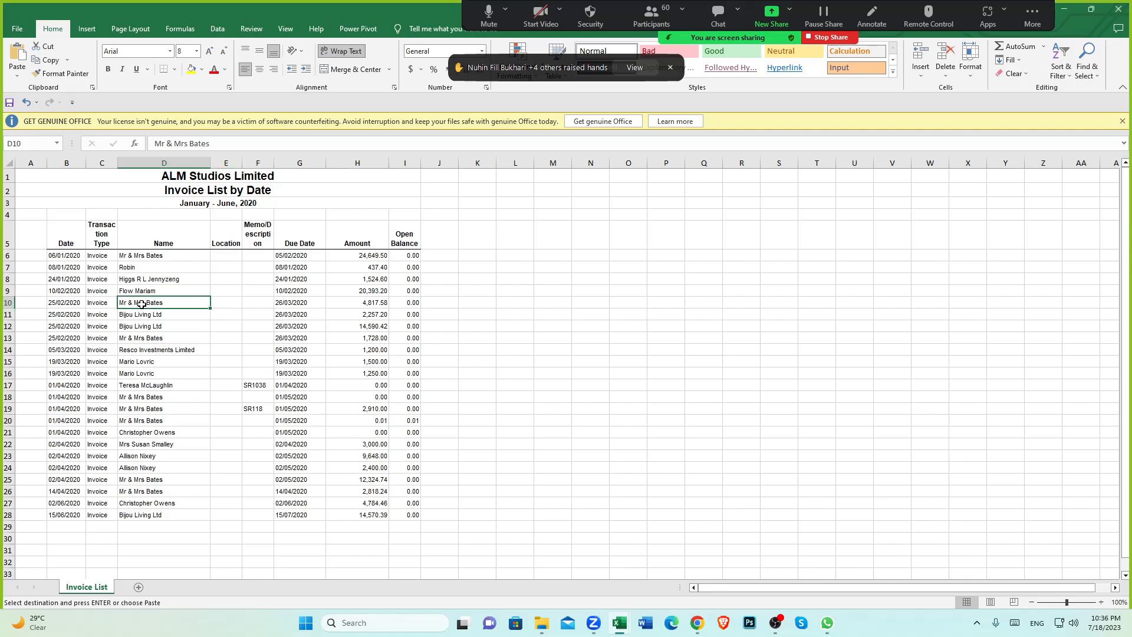
{"action": "left_click", "coordinate": [132, 257]}
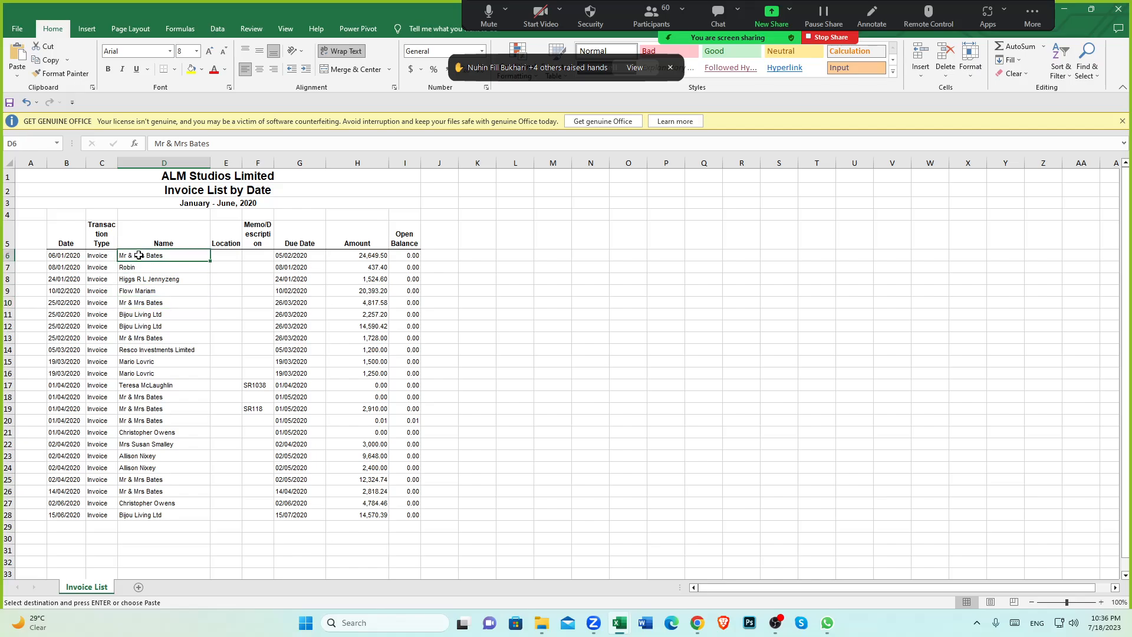
{"action": "left_click", "coordinate": [134, 302]}
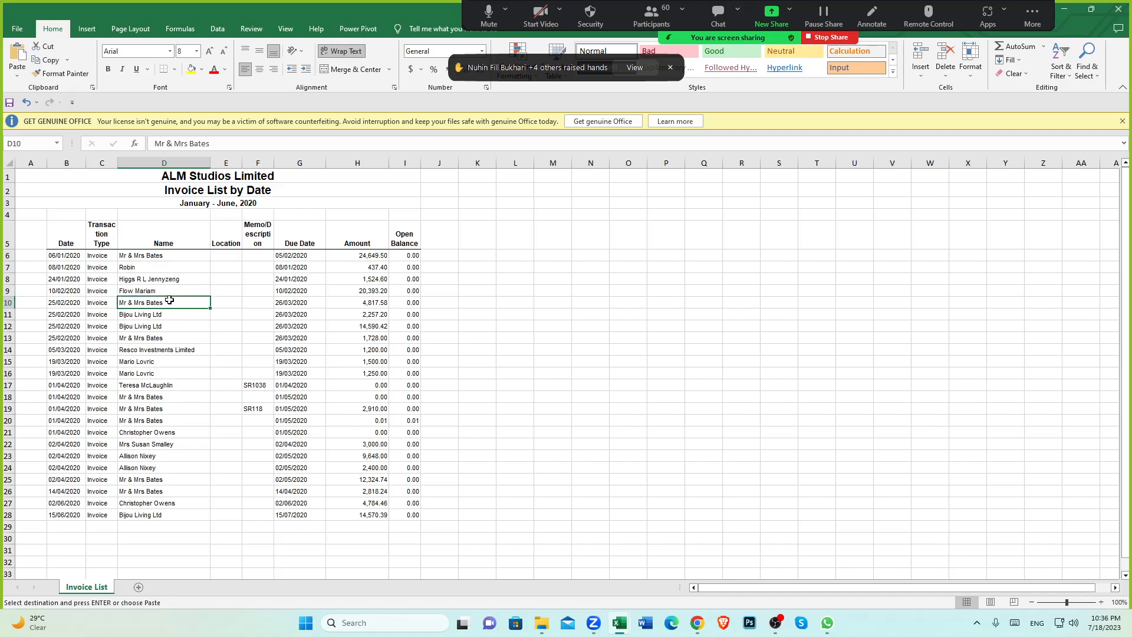
{"action": "left_click", "coordinate": [73, 304]}
{"action": "left_click", "coordinate": [143, 304]}
{"action": "left_click", "coordinate": [705, 580]}
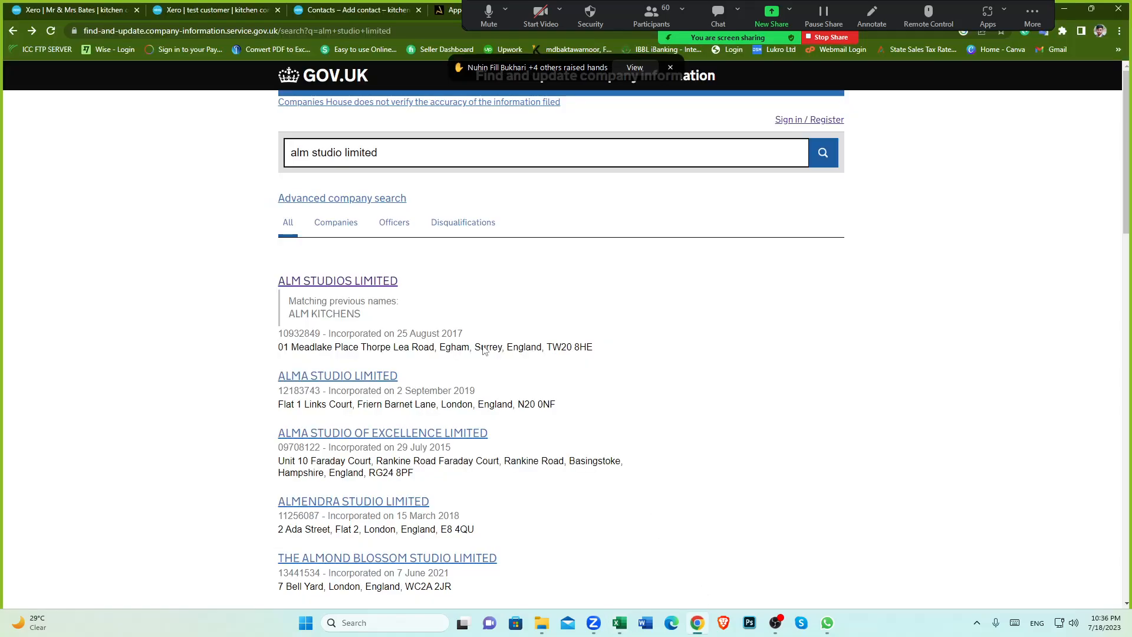
Step: Open the Mr & Mrs Bates contact from the Xero contacts list and start a new sales invoice for it
{"action": "left_click", "coordinate": [354, 10]}
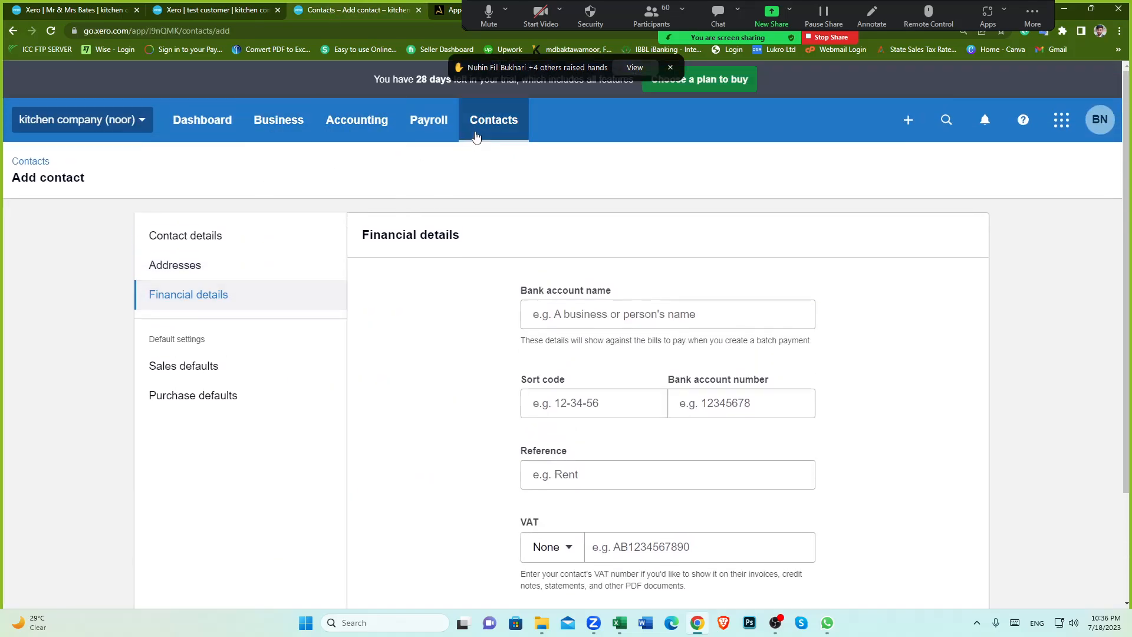
{"action": "left_click", "coordinate": [492, 120]}
{"action": "left_click", "coordinate": [497, 177]}
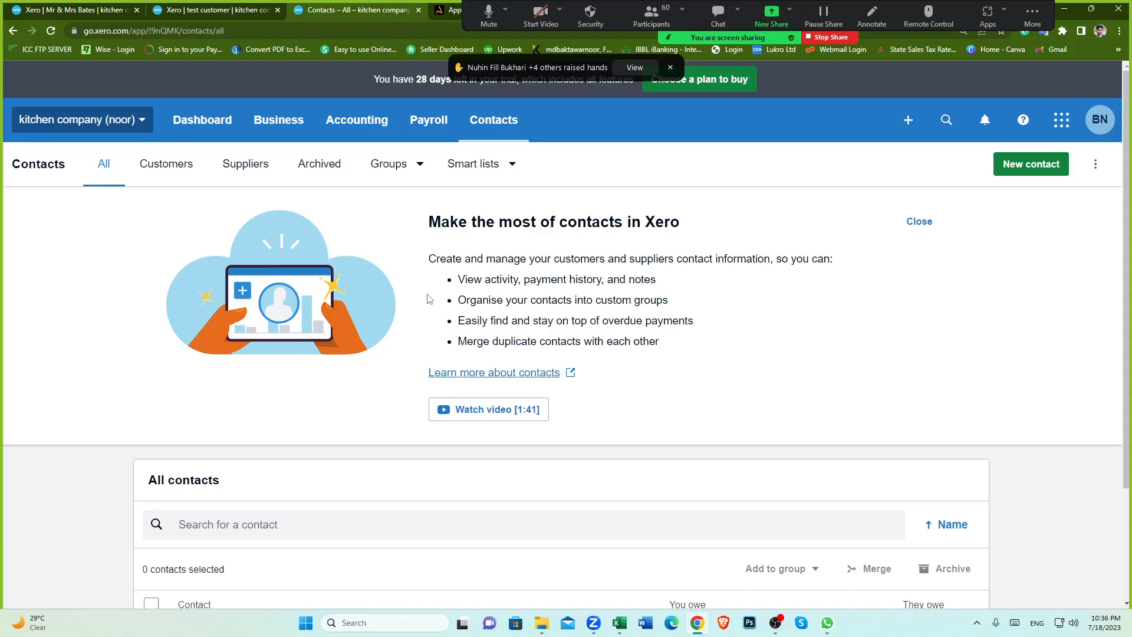
{"action": "scroll", "coordinate": [404, 336], "scroll_direction": "down", "scroll_amount": 3}
{"action": "left_click", "coordinate": [240, 496]}
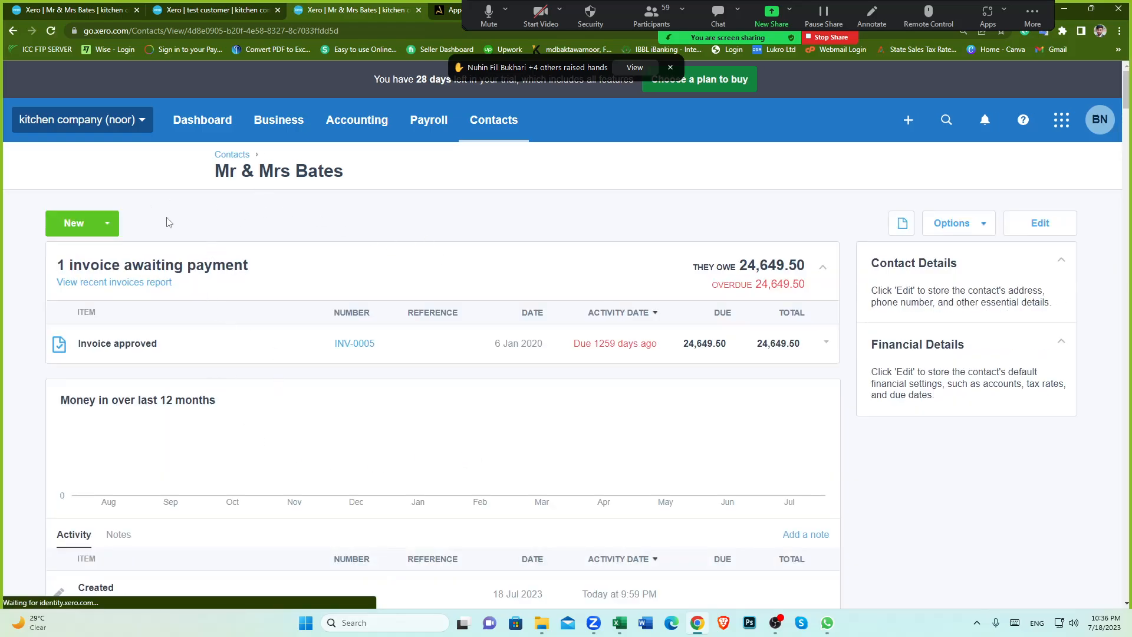
{"action": "left_click", "coordinate": [108, 224]}
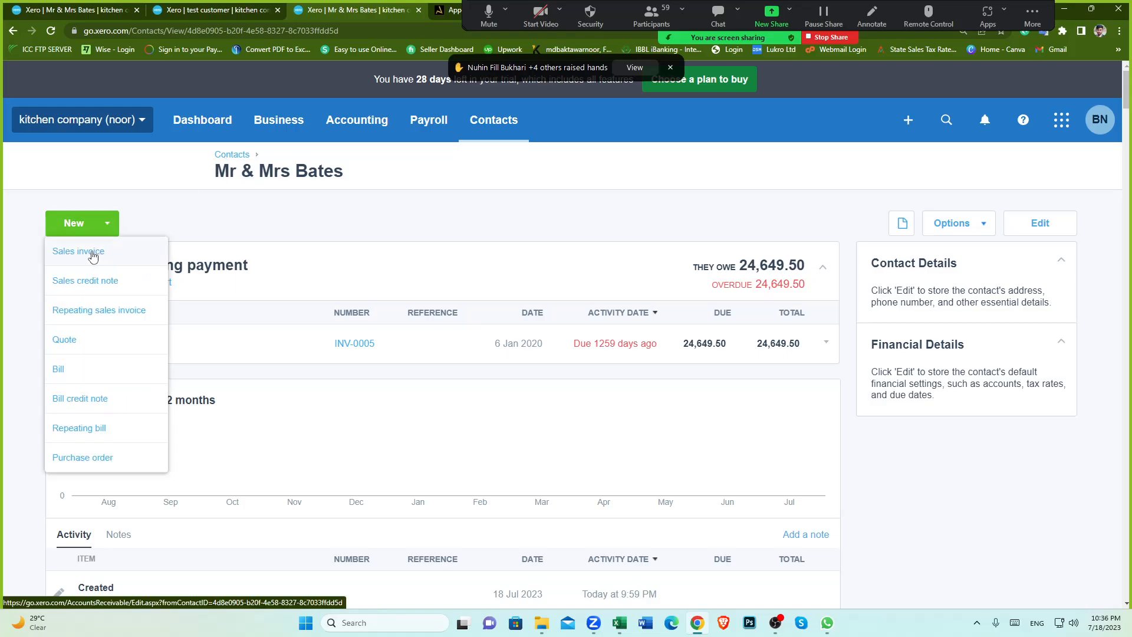
{"action": "left_click", "coordinate": [89, 251]}
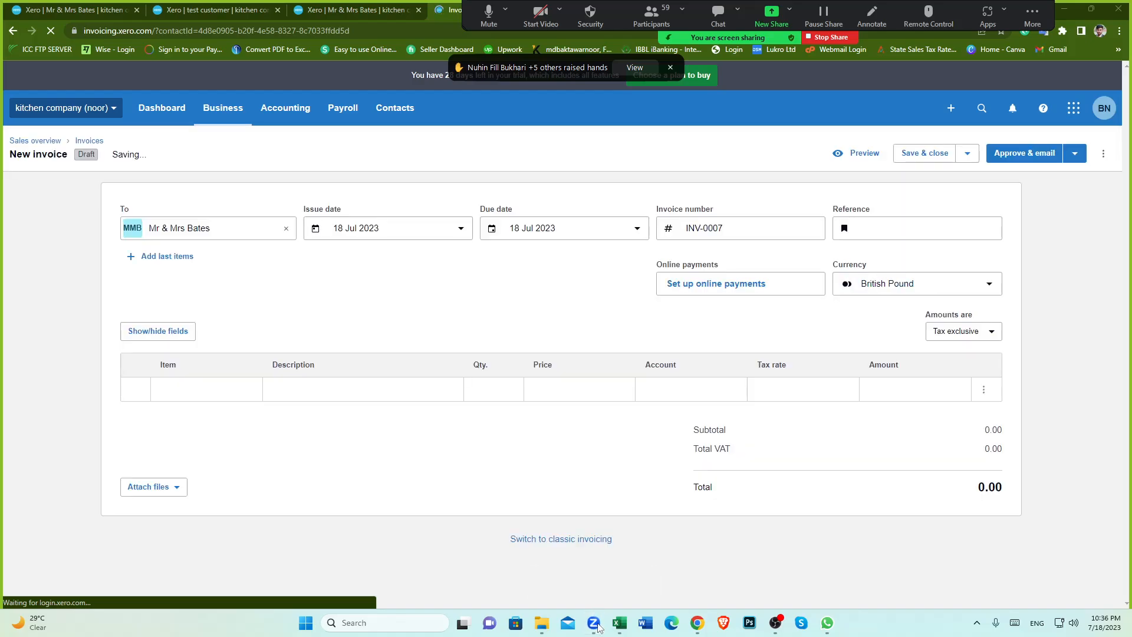
{"action": "left_click", "coordinate": [828, 37]}
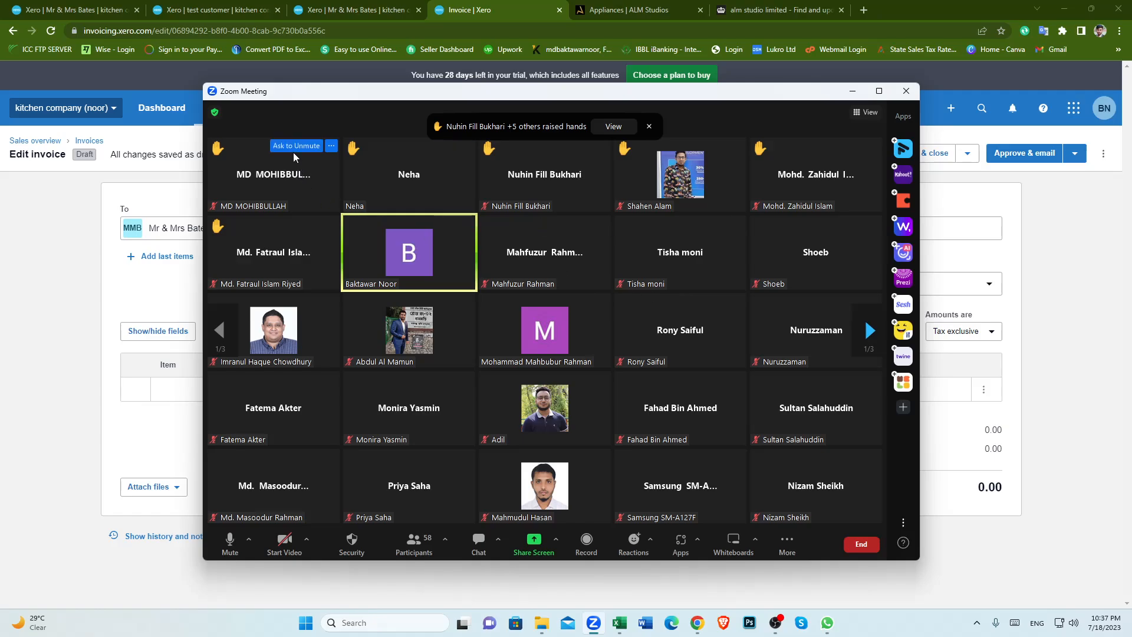
{"action": "left_click", "coordinate": [332, 146]}
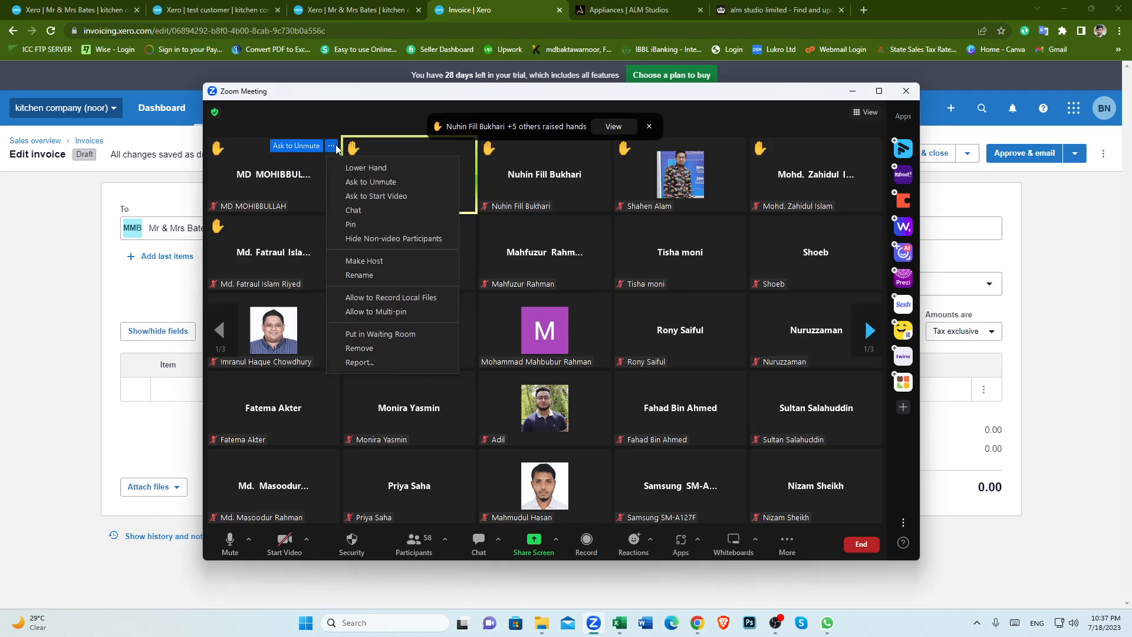
{"action": "left_click", "coordinate": [375, 169]}
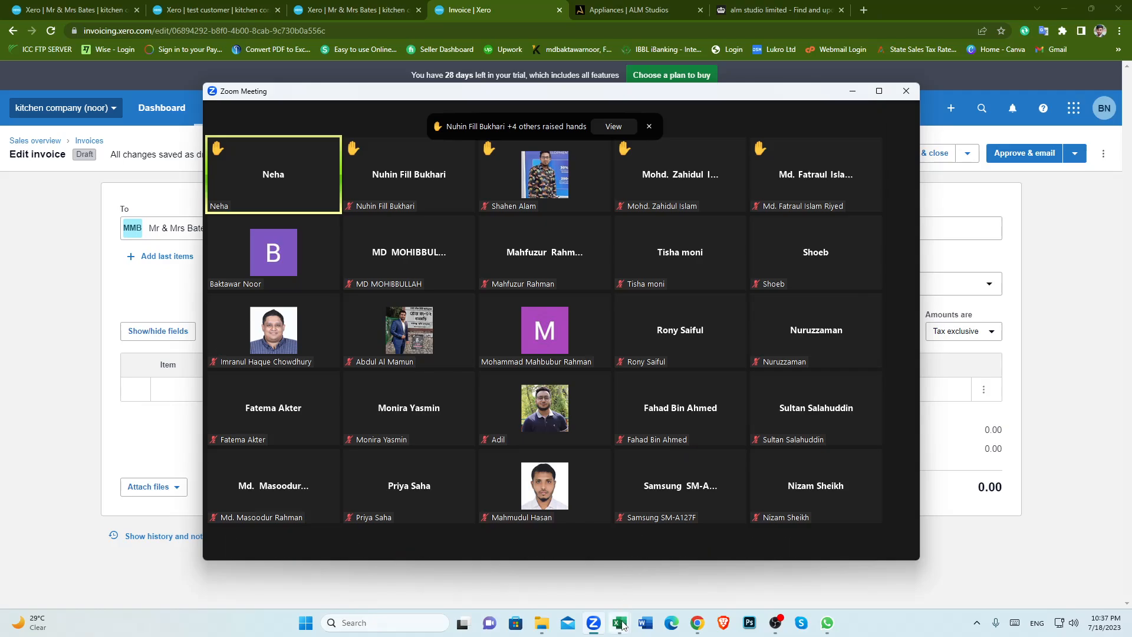
{"action": "mouse_move", "coordinate": [619, 620]}
{"action": "left_click", "coordinate": [679, 554]}
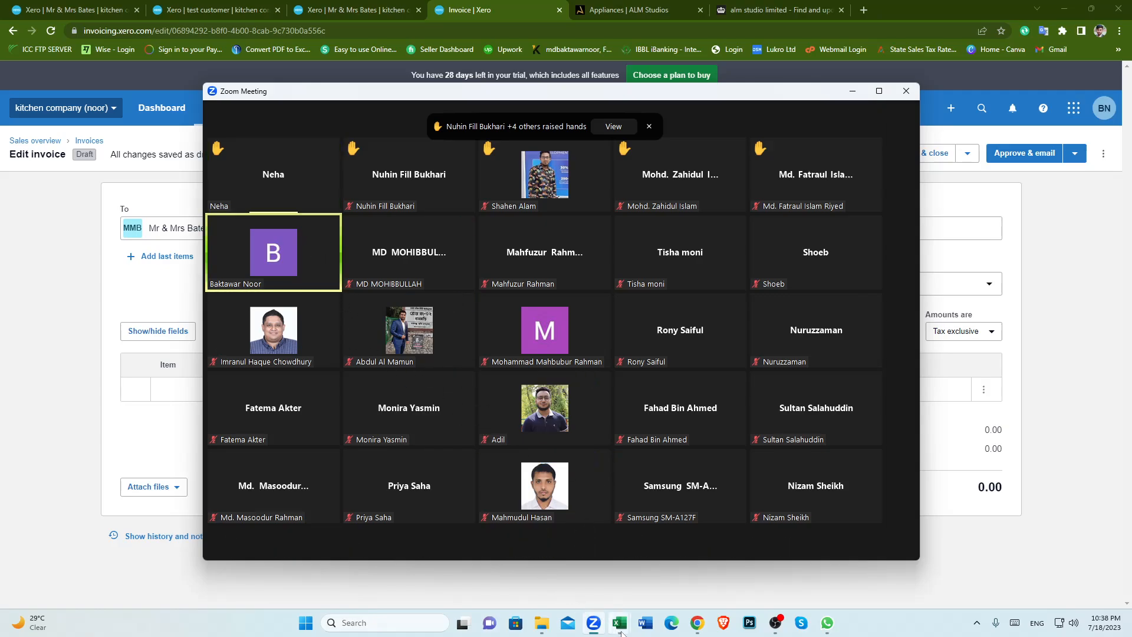
Step: Switch back to the invoice list spreadsheet and scroll through its invoice rows
{"action": "mouse_move", "coordinate": [619, 623]}
{"action": "left_click", "coordinate": [663, 574]}
{"action": "scroll", "coordinate": [311, 414], "scroll_direction": "down", "scroll_amount": 2}
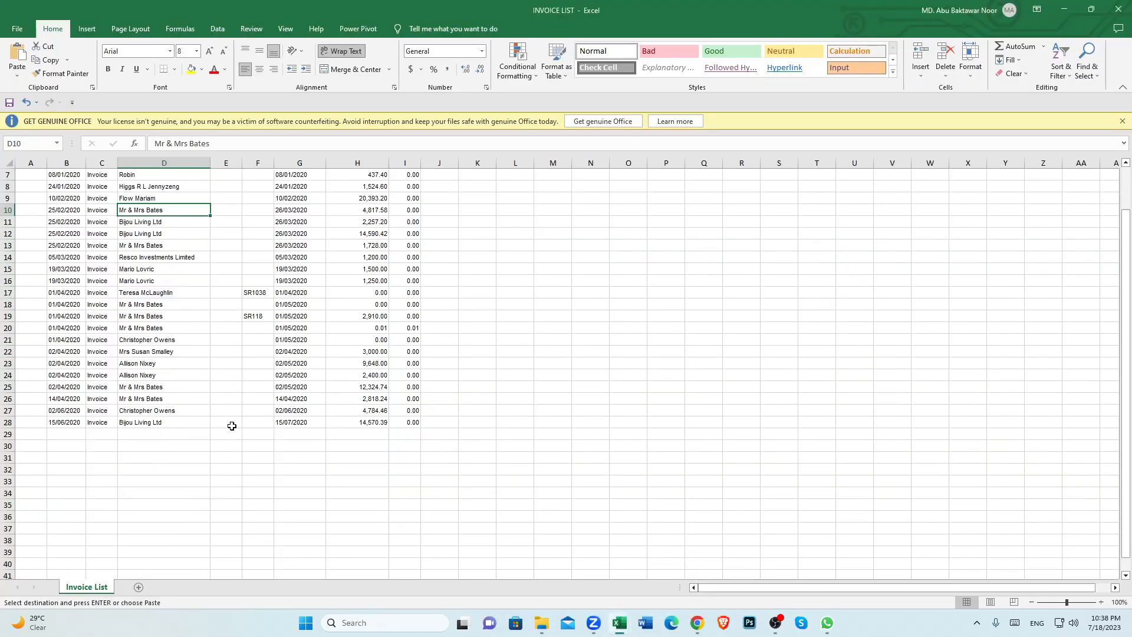
Step: Scroll back to the top of the invoice list spreadsheet, then return to the draft Mr & Mrs Bates invoice
{"action": "left_click", "coordinate": [156, 422]}
{"action": "scroll", "coordinate": [232, 463], "scroll_direction": "up", "scroll_amount": 2}
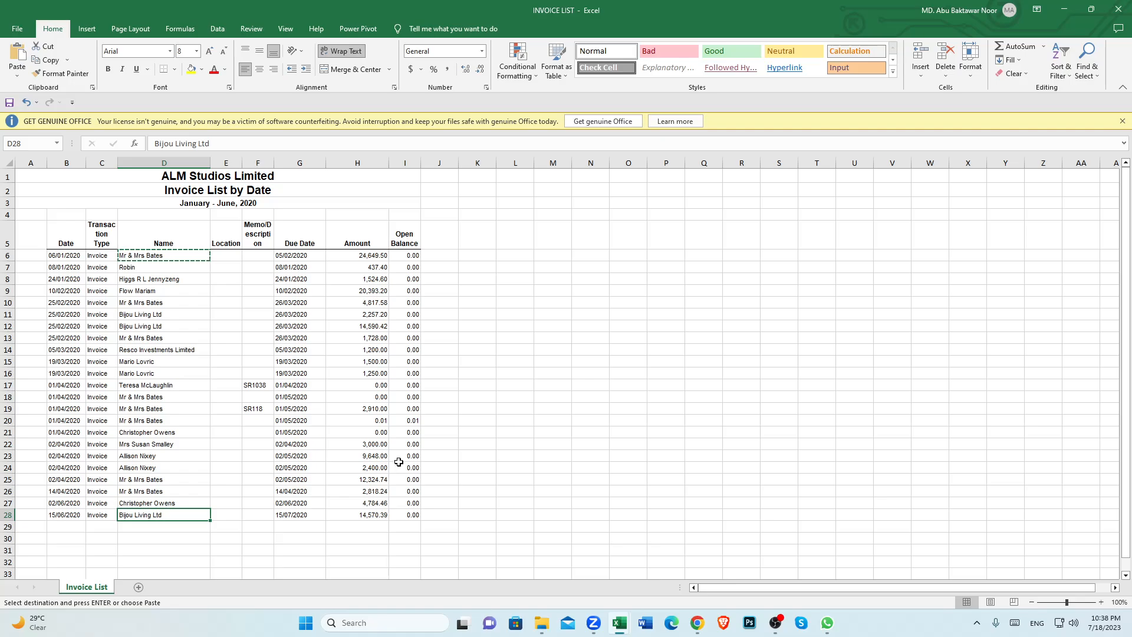
{"action": "left_click", "coordinate": [697, 624]}
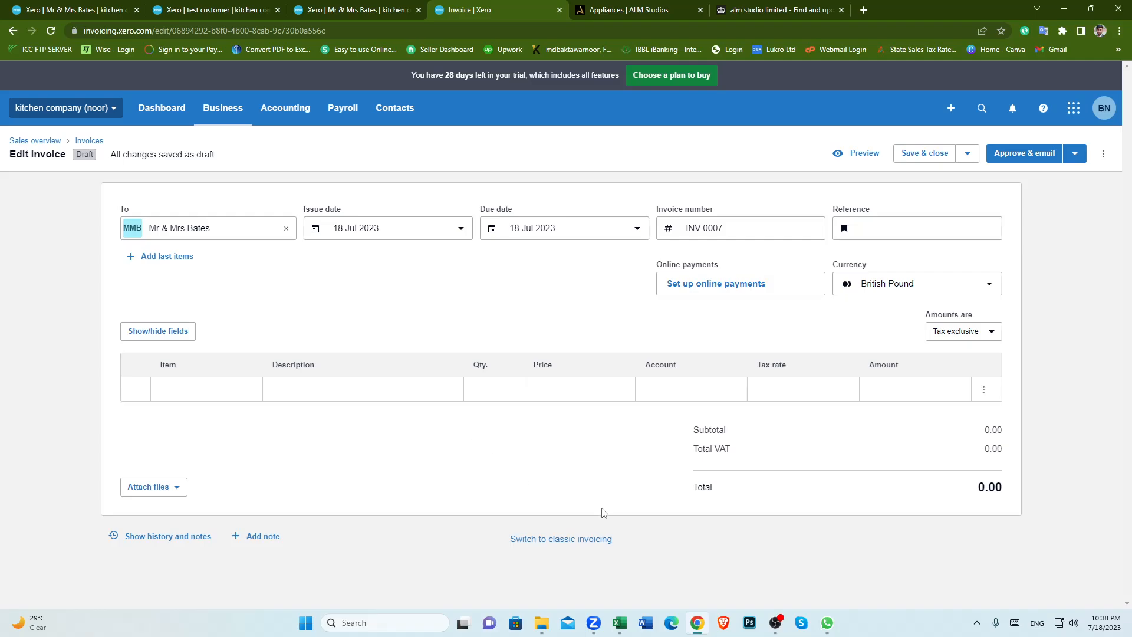
{"action": "left_click", "coordinate": [594, 623]}
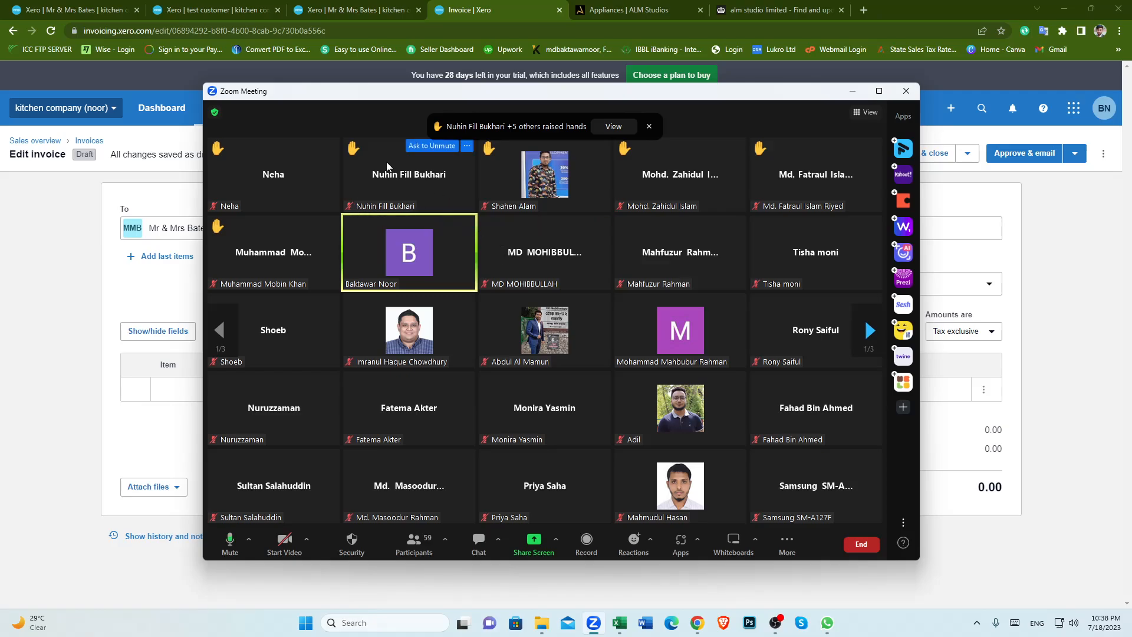
{"action": "left_click", "coordinate": [331, 147]}
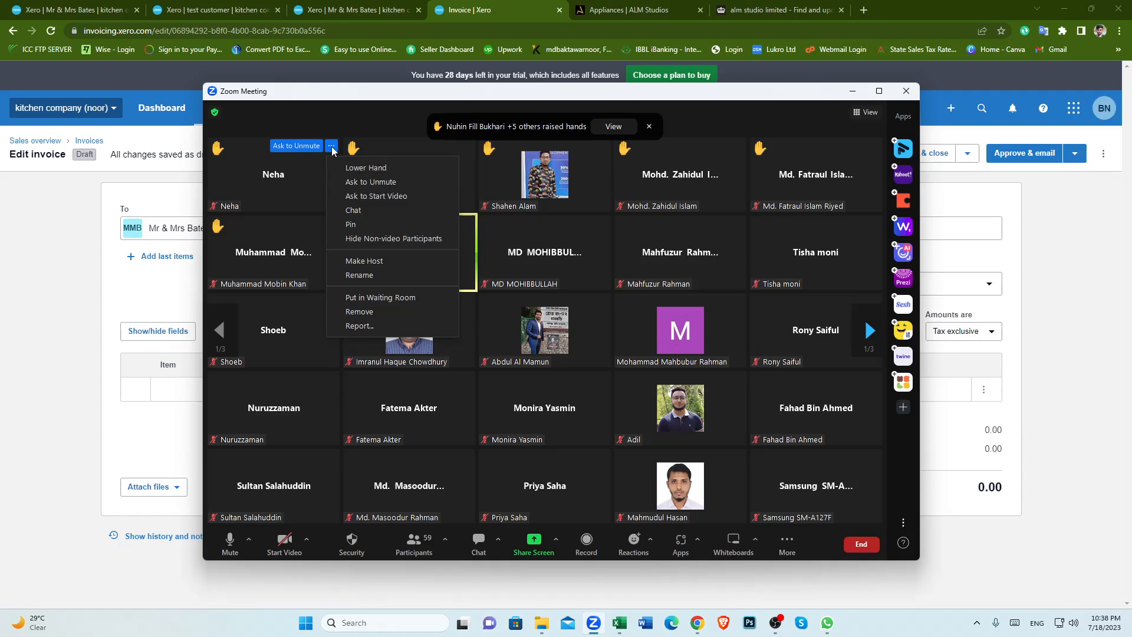
{"action": "left_click", "coordinate": [366, 167]}
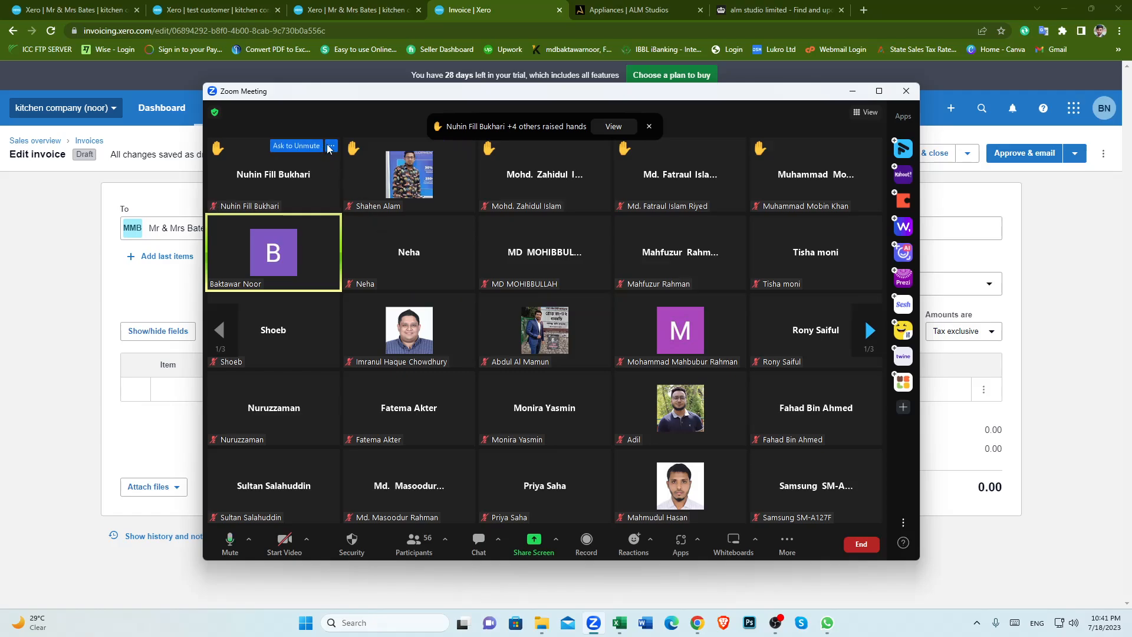
{"action": "left_click", "coordinate": [330, 146]}
{"action": "left_click", "coordinate": [354, 167]}
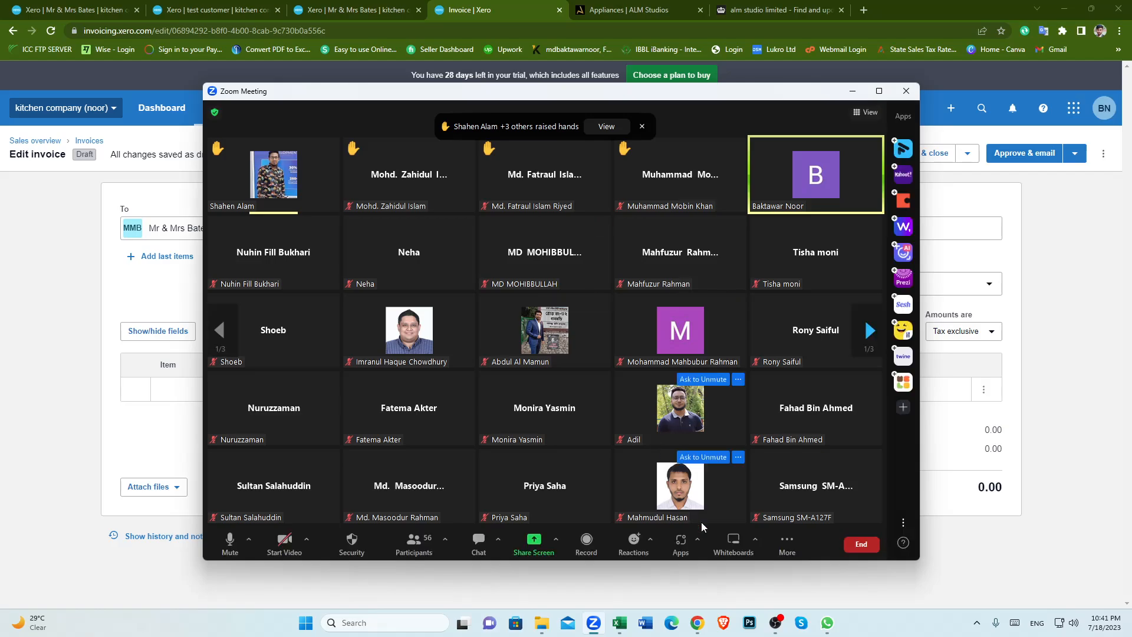
{"action": "left_click", "coordinate": [773, 629]}
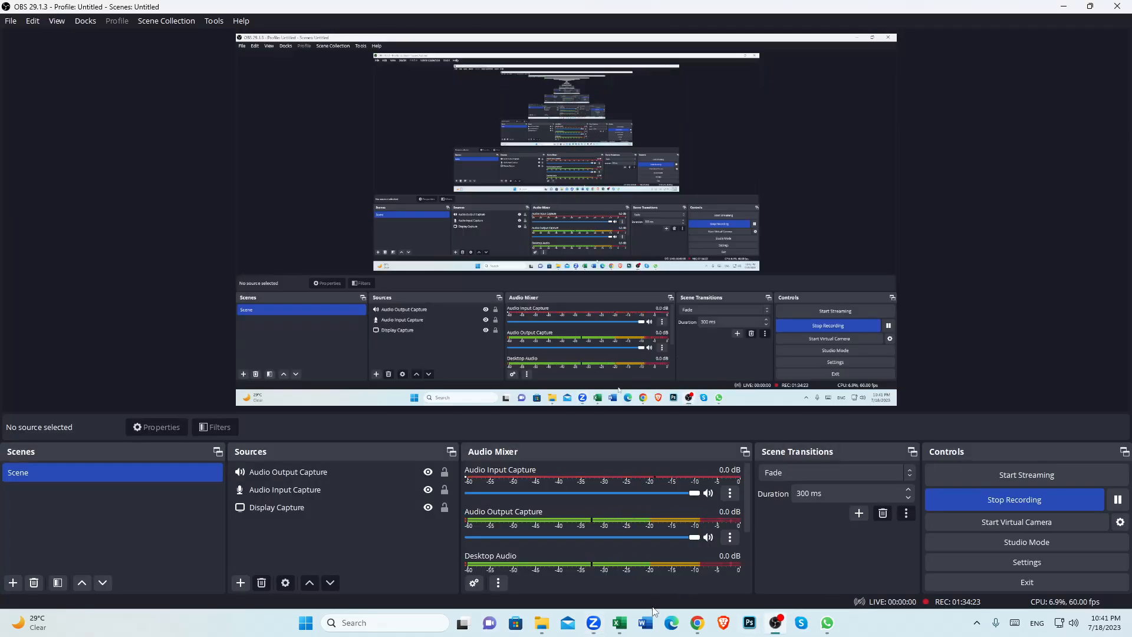
{"action": "left_click", "coordinate": [700, 629]}
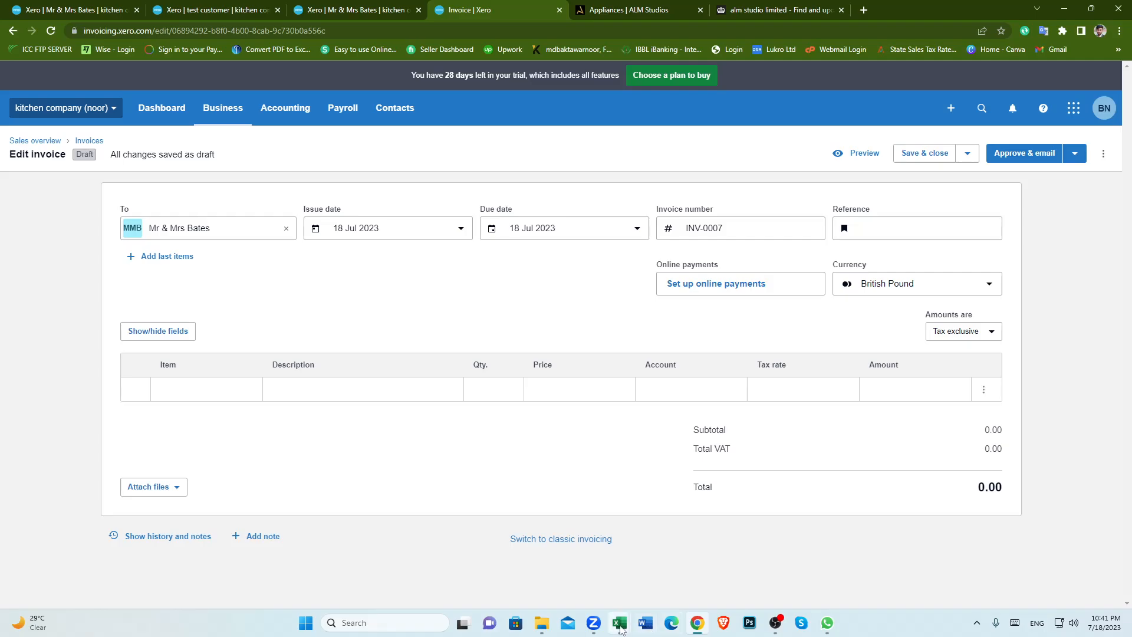
{"action": "left_click", "coordinate": [594, 626]}
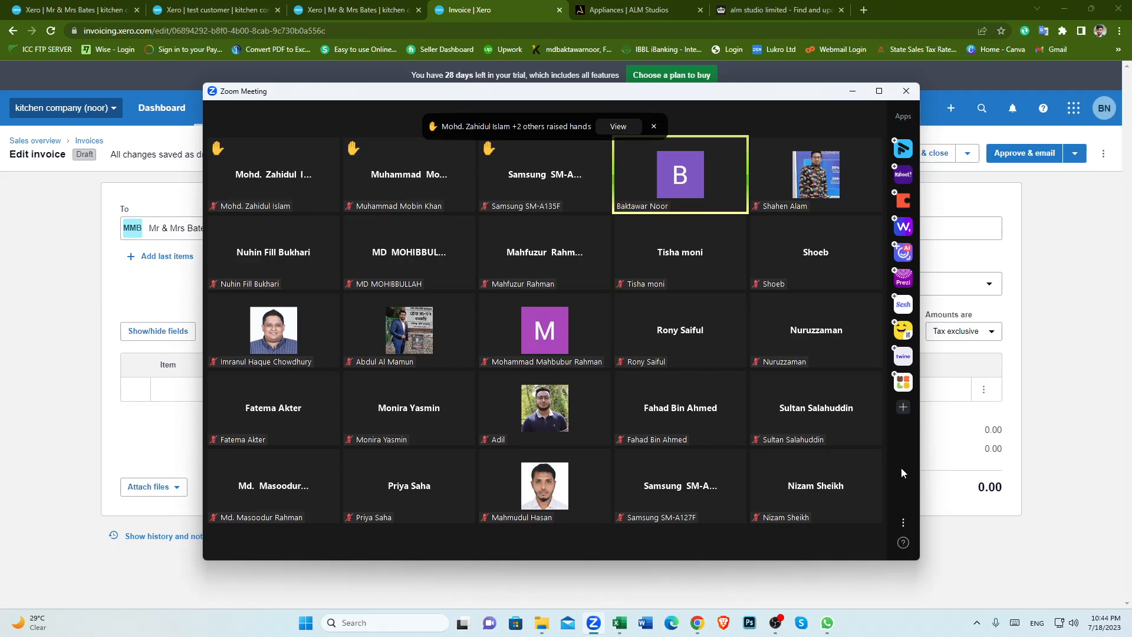
{"action": "left_click", "coordinate": [1037, 311]}
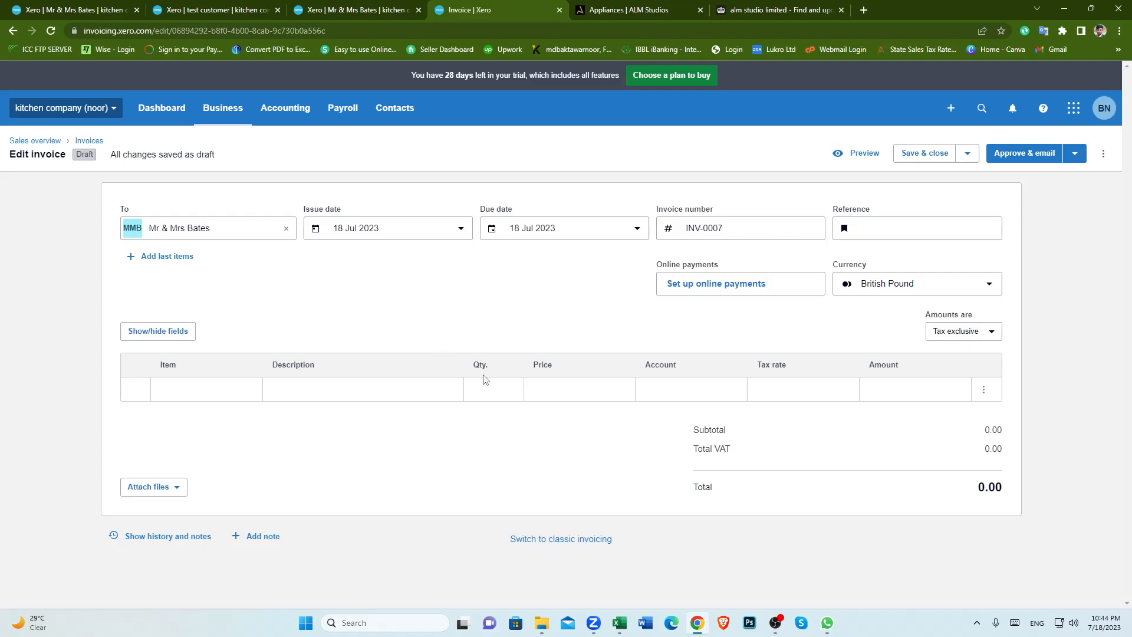
Step: Open the organisation details settings and review the basic information and postal address
{"action": "left_click", "coordinate": [173, 119]}
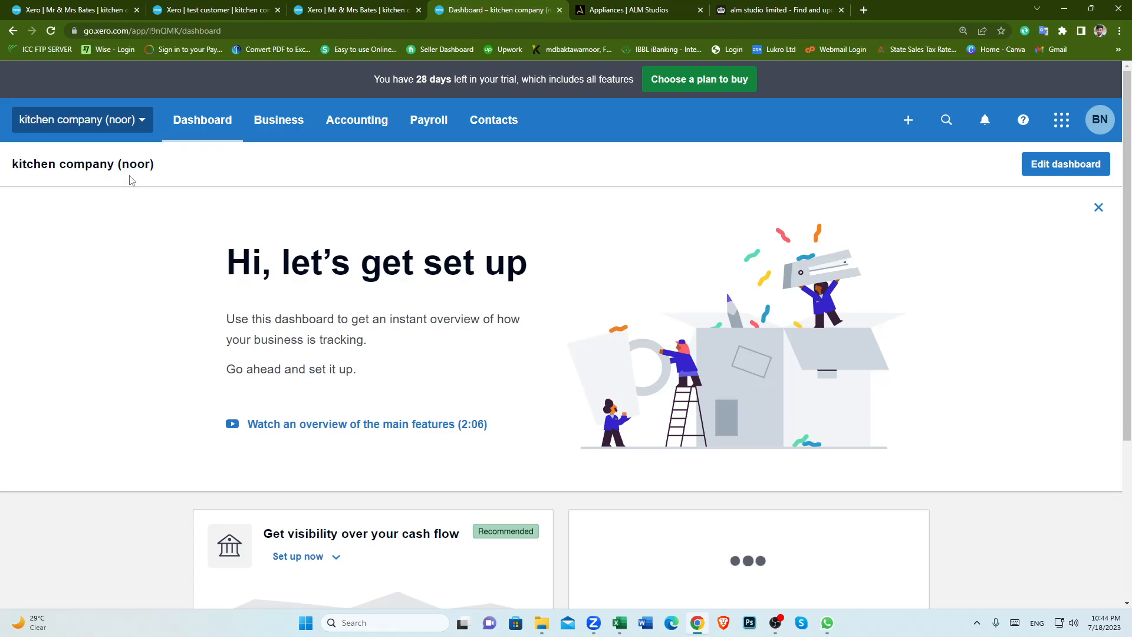
{"action": "left_click", "coordinate": [141, 119]}
{"action": "left_click", "coordinate": [108, 280]}
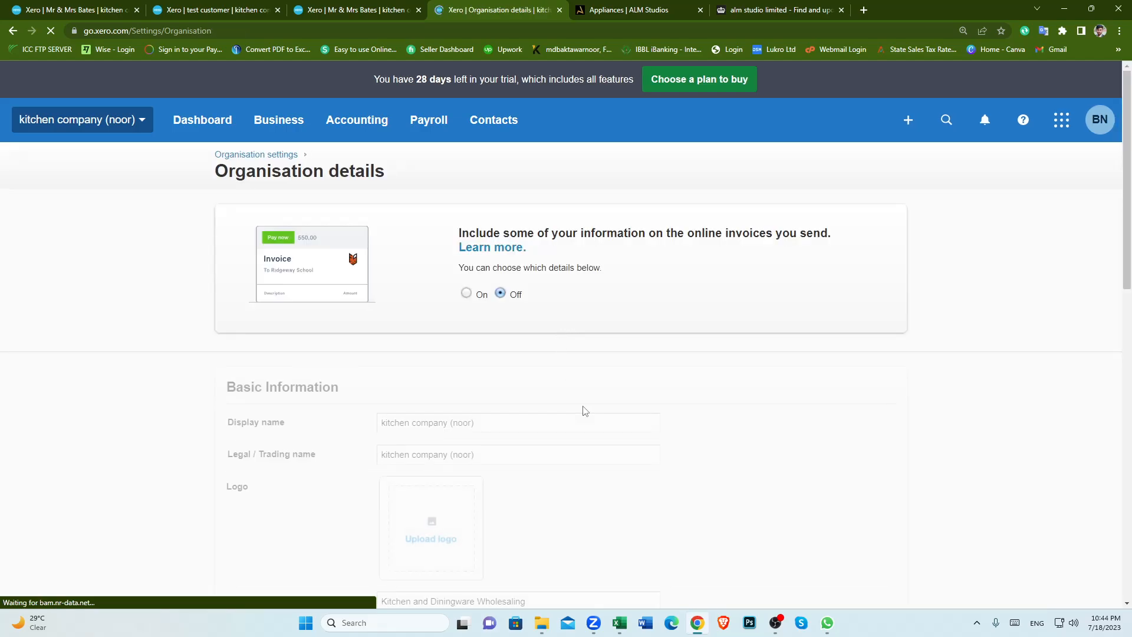
{"action": "scroll", "coordinate": [580, 412], "scroll_direction": "down", "scroll_amount": 8}
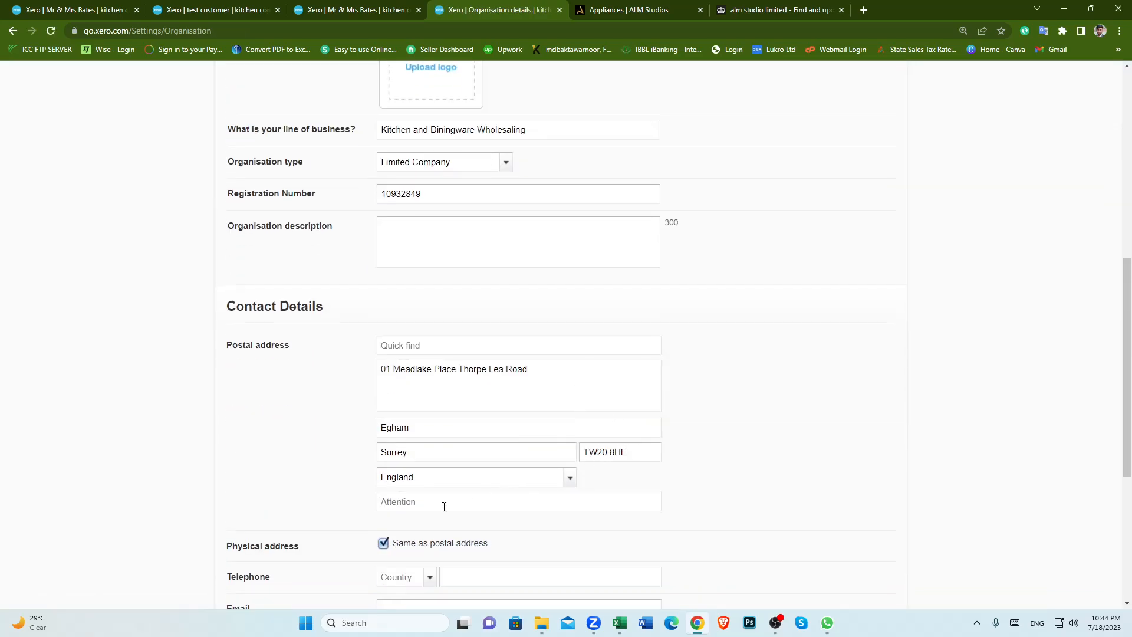
{"action": "left_click", "coordinate": [444, 502]}
{"action": "scroll", "coordinate": [441, 508], "scroll_direction": "down", "scroll_amount": 5}
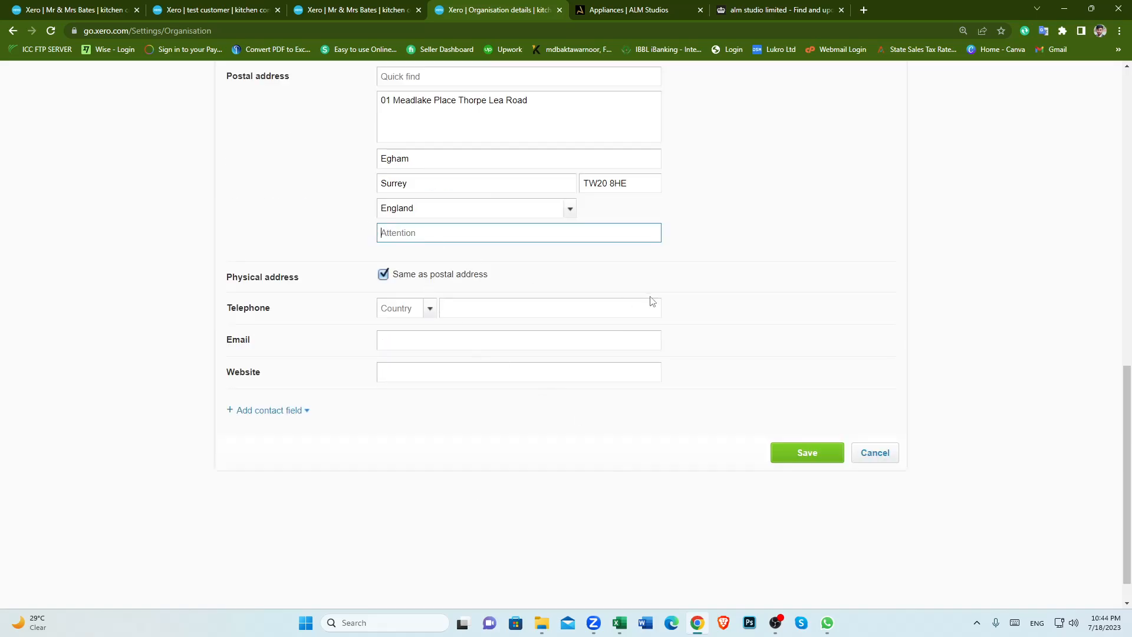
{"action": "scroll", "coordinate": [727, 318], "scroll_direction": "up", "scroll_amount": 3}
{"action": "scroll", "coordinate": [735, 318], "scroll_direction": "up", "scroll_amount": 1}
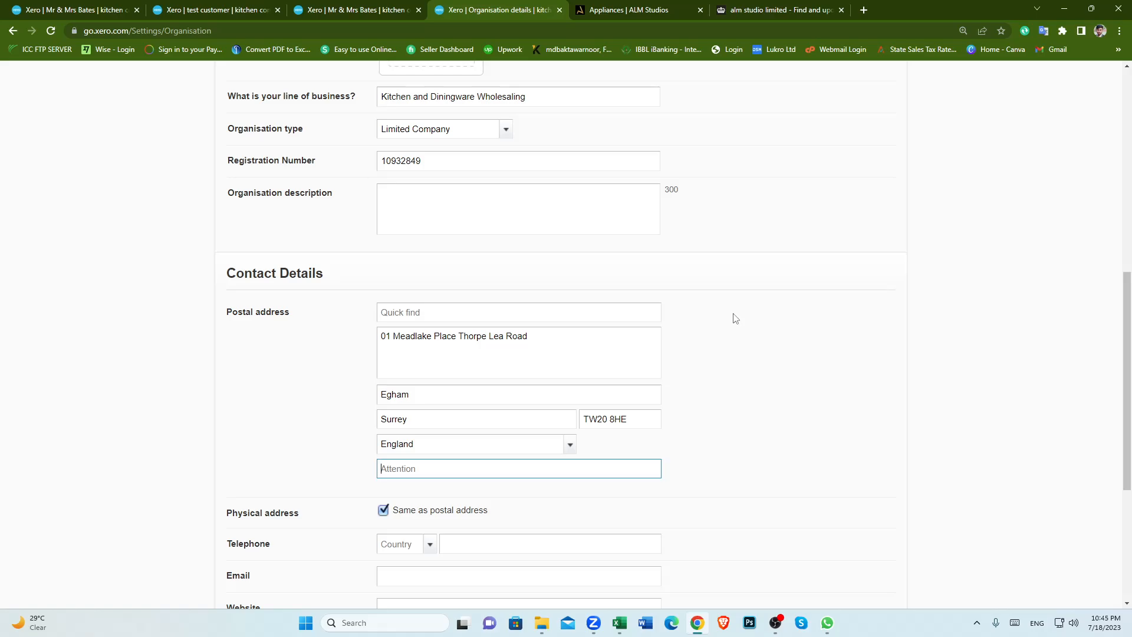
{"action": "scroll", "coordinate": [734, 319], "scroll_direction": "up", "scroll_amount": 1}
{"action": "scroll", "coordinate": [733, 320], "scroll_direction": "down", "scroll_amount": 2}
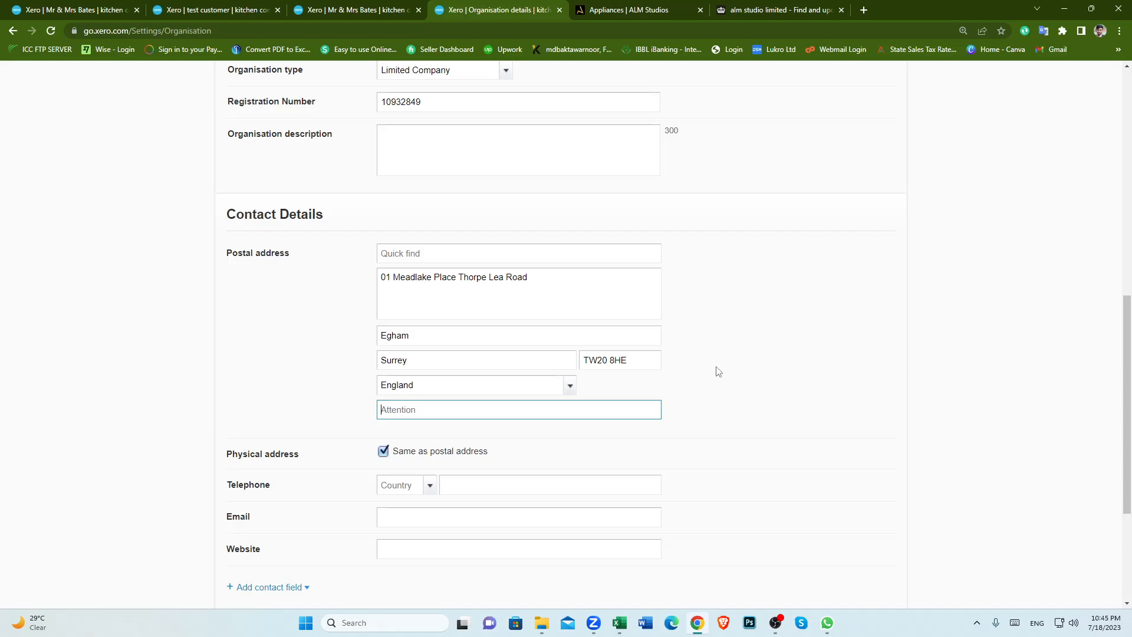
{"action": "scroll", "coordinate": [718, 371], "scroll_direction": "up", "scroll_amount": 3}
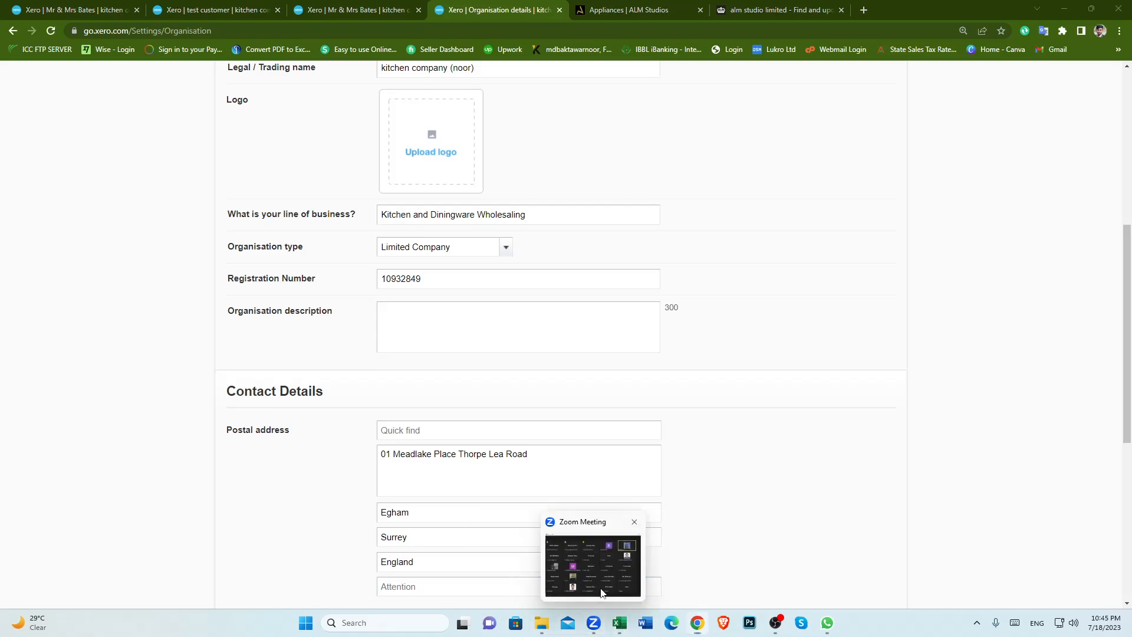
{"action": "left_click", "coordinate": [602, 594]}
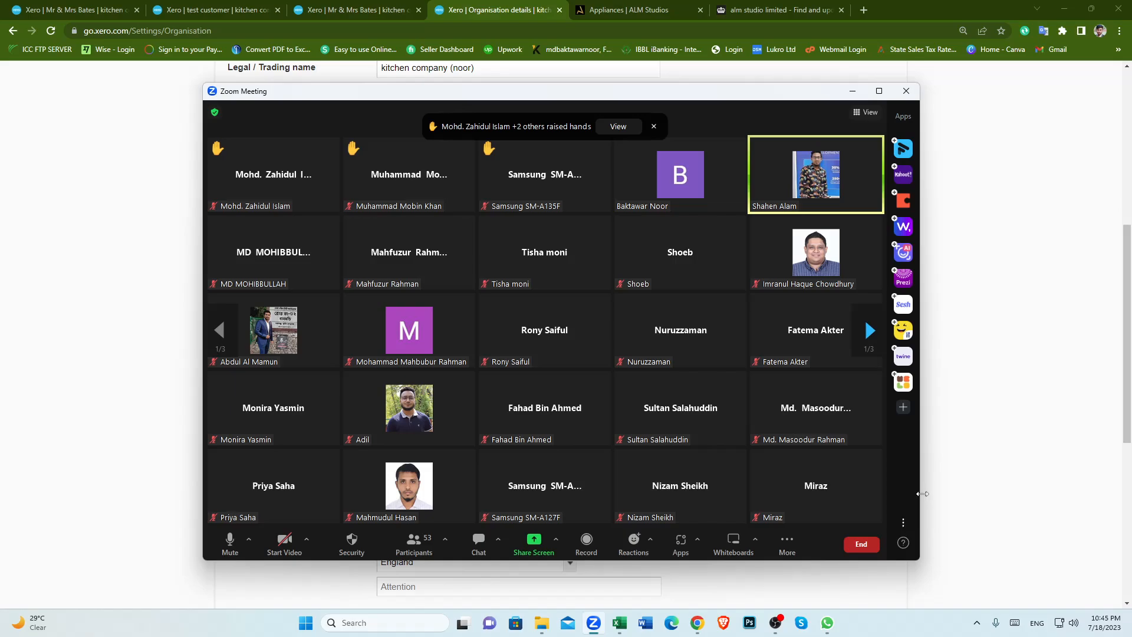
{"action": "left_click", "coordinate": [967, 449]}
Step: Try to change the organisation's postal address country to United Kingdom by searching the country list
{"action": "scroll", "coordinate": [617, 466], "scroll_direction": "down", "scroll_amount": 5}
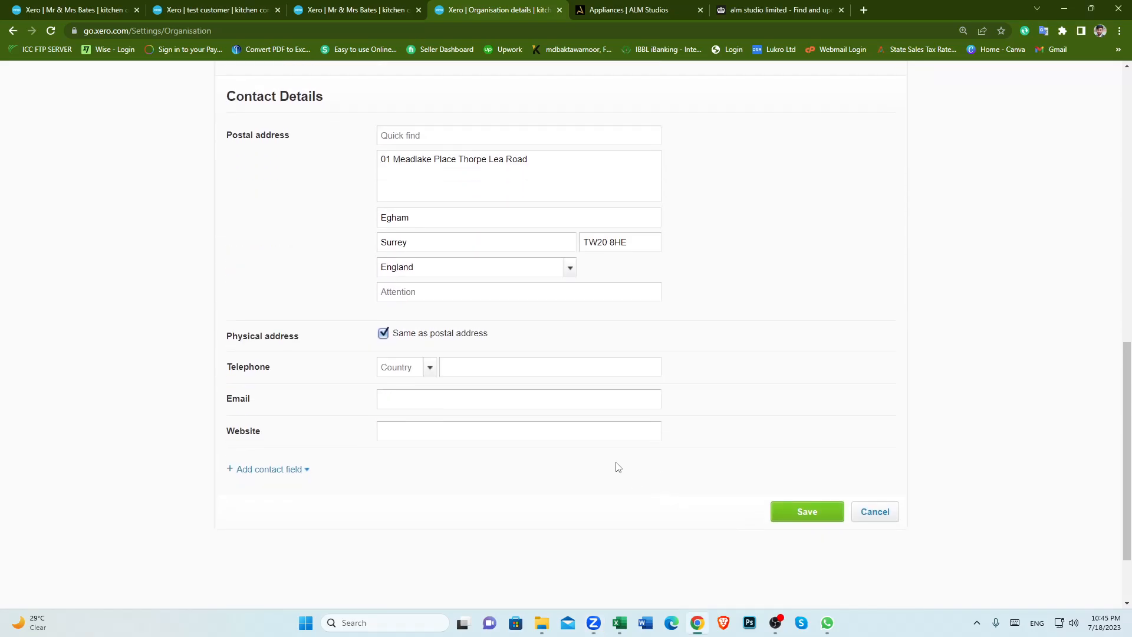
{"action": "left_click", "coordinate": [570, 268]}
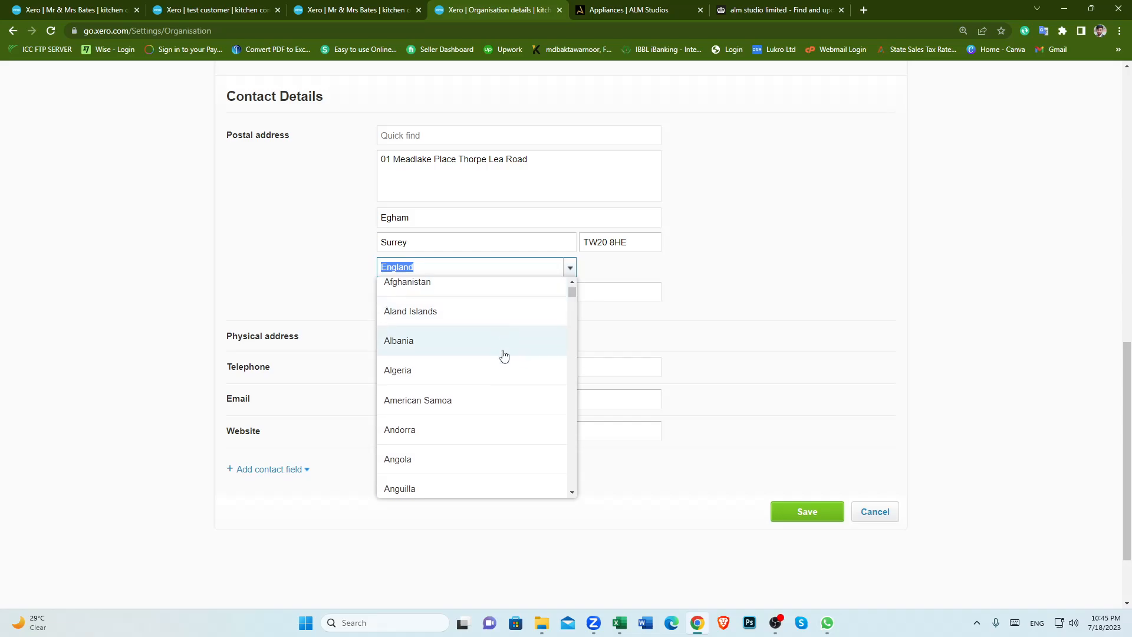
{"action": "scroll", "coordinate": [503, 355], "scroll_direction": "down", "scroll_amount": 8}
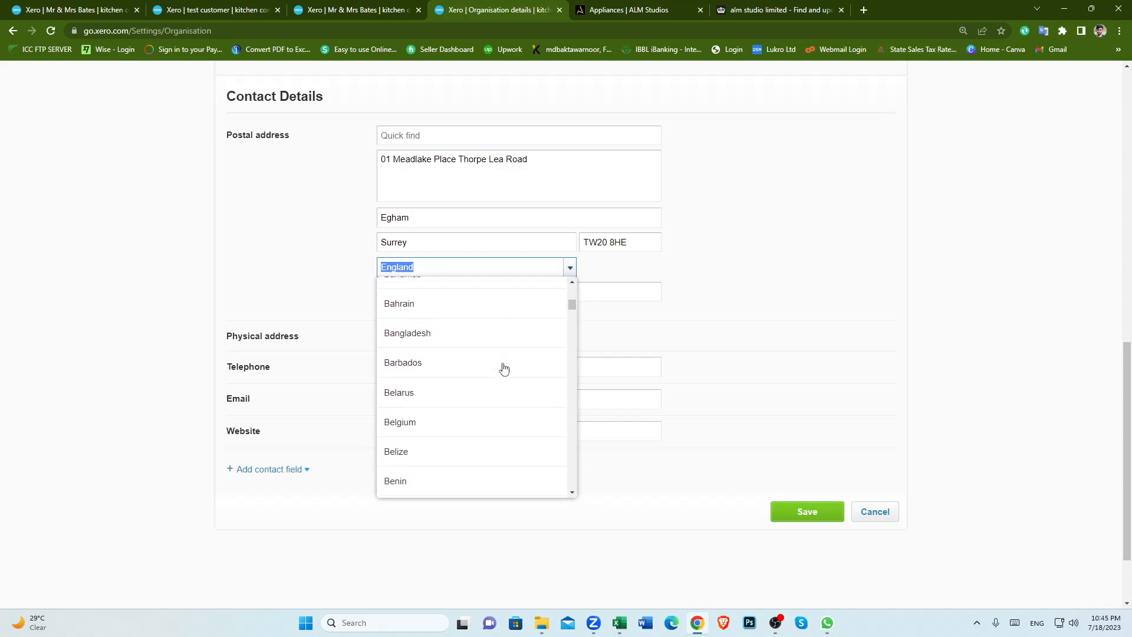
{"action": "scroll", "coordinate": [504, 369], "scroll_direction": "down", "scroll_amount": 10}
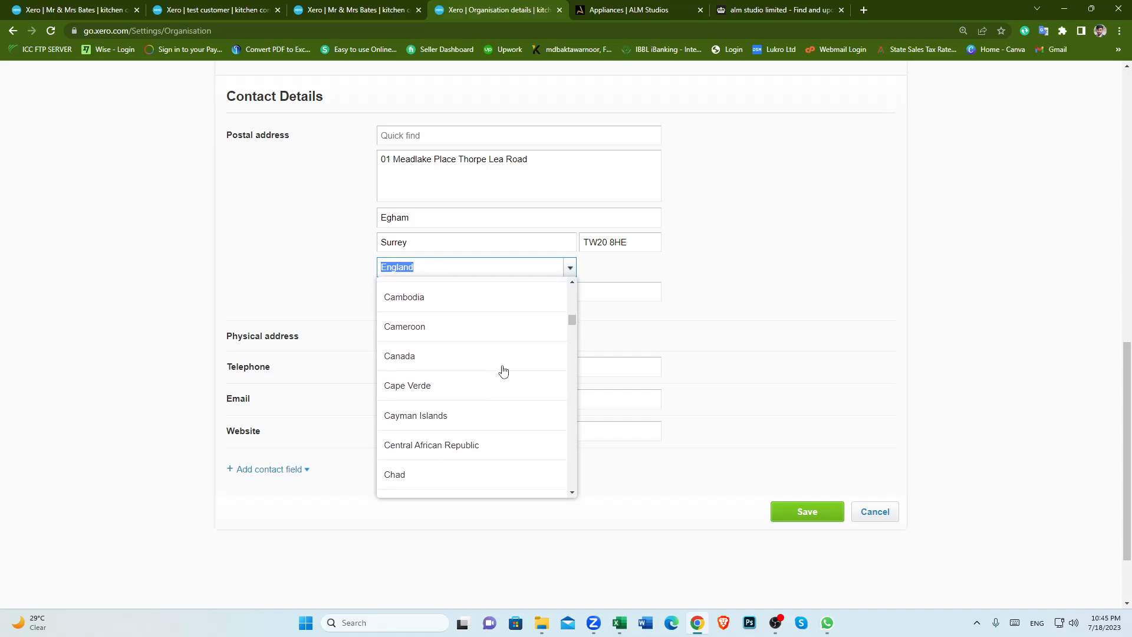
{"action": "scroll", "coordinate": [502, 370], "scroll_direction": "down", "scroll_amount": 10}
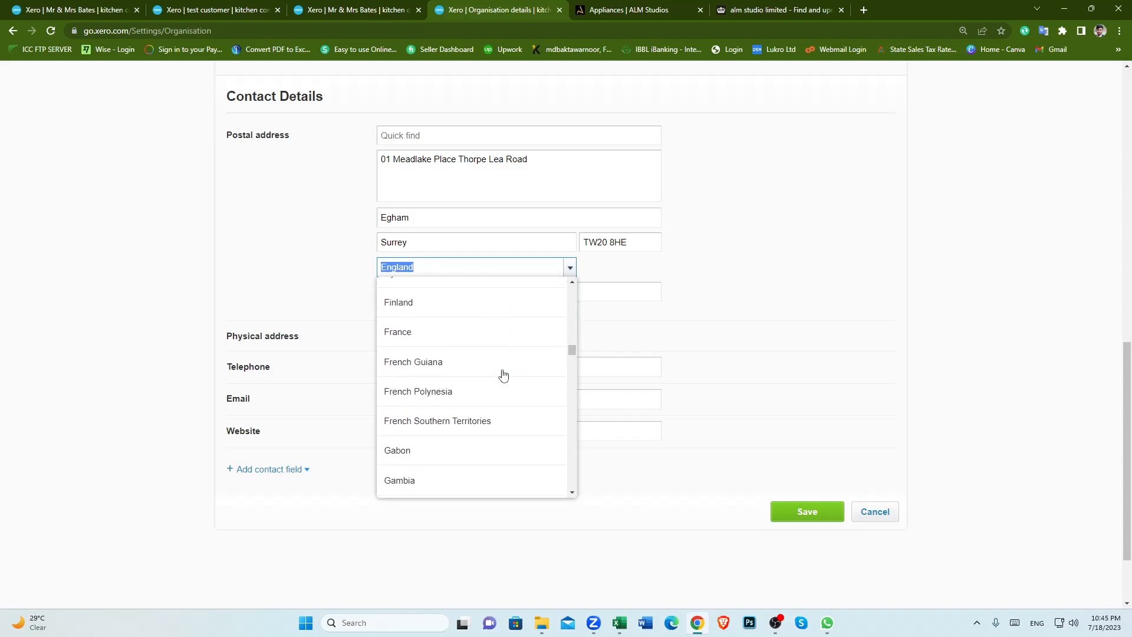
{"action": "scroll", "coordinate": [503, 375], "scroll_direction": "down", "scroll_amount": 10}
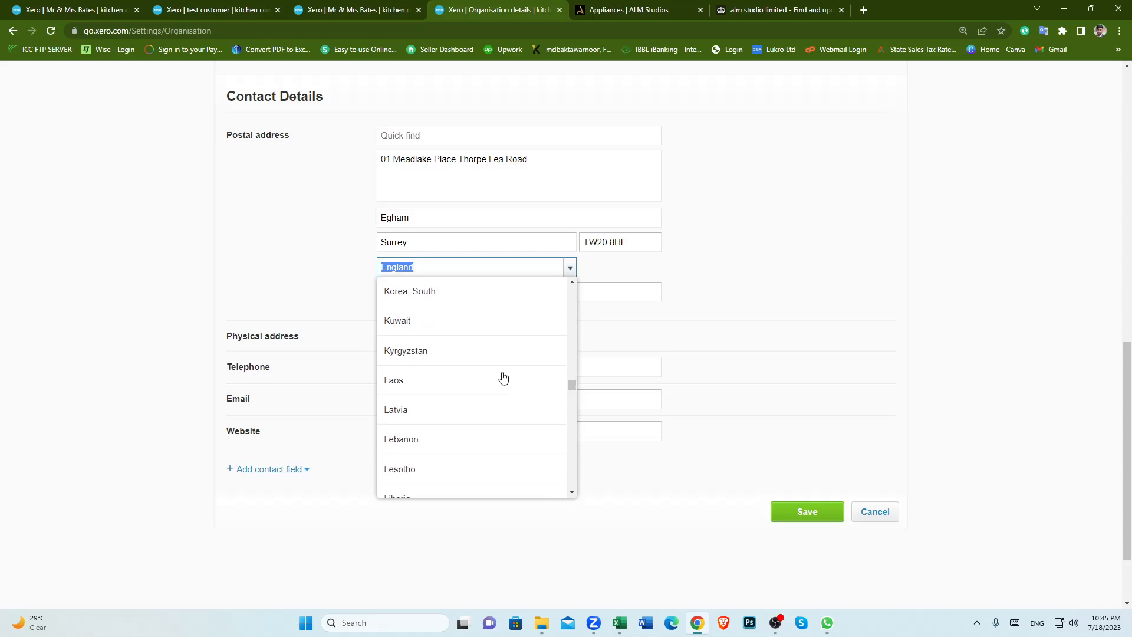
{"action": "scroll", "coordinate": [503, 377], "scroll_direction": "down", "scroll_amount": 8}
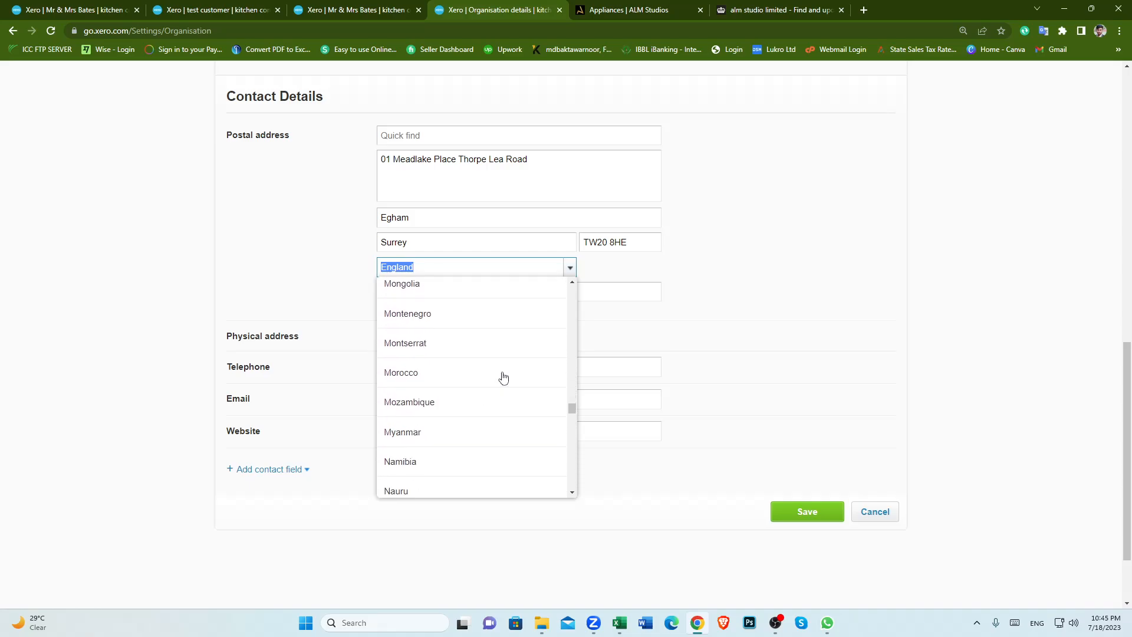
{"action": "scroll", "coordinate": [502, 377], "scroll_direction": "down", "scroll_amount": 10}
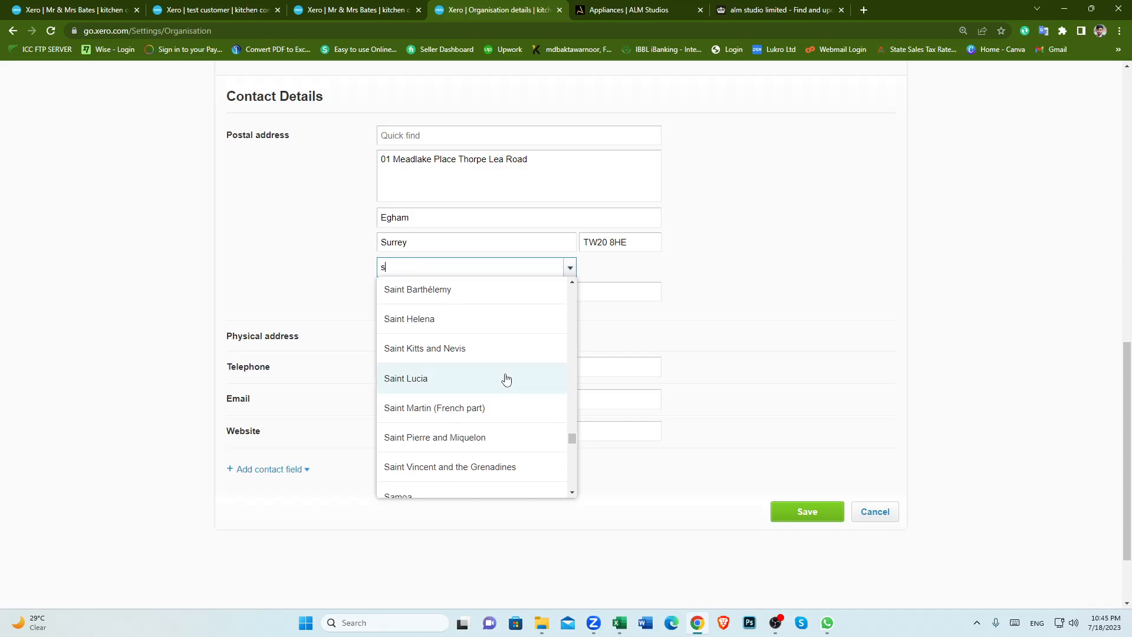
{"action": "type", "text": "ur"}
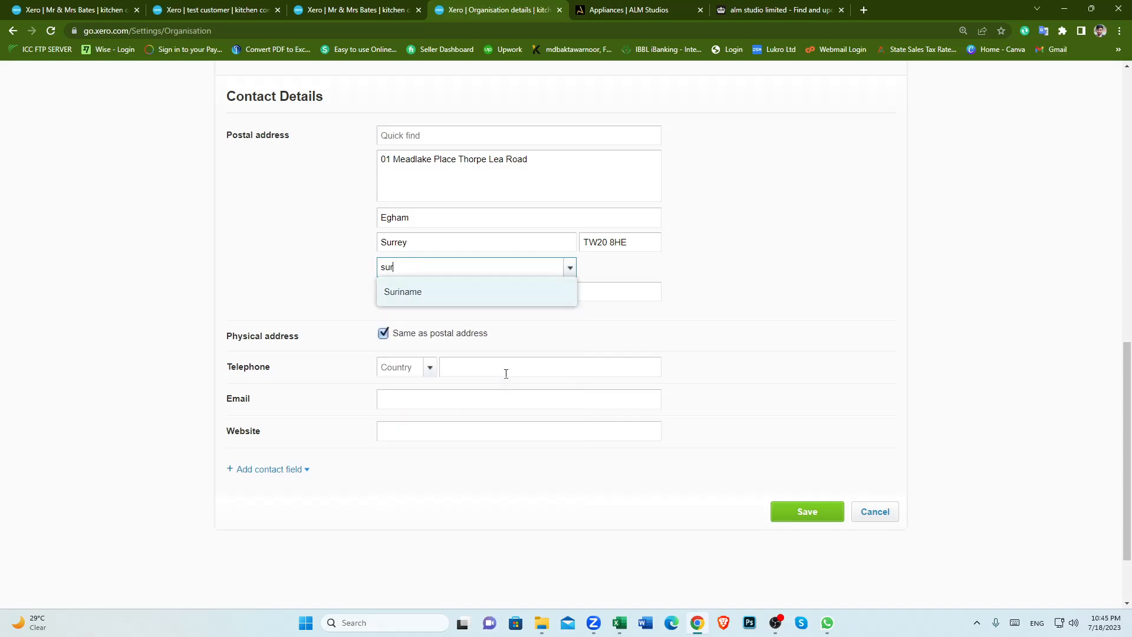
{"action": "type", "text": "r"}
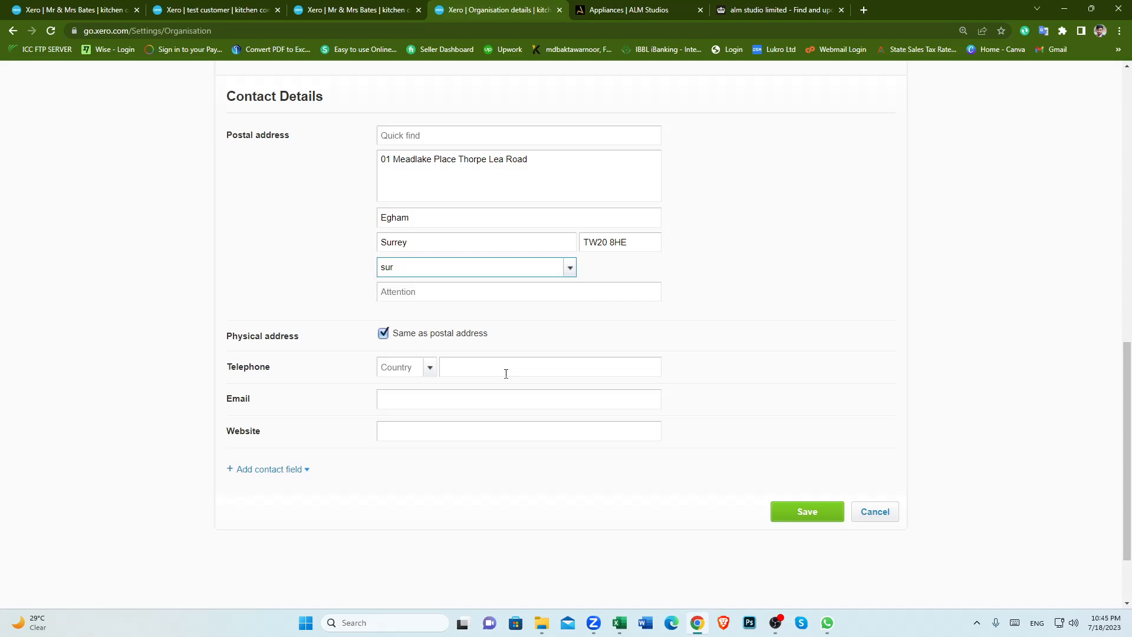
{"action": "key", "text": "BackSpace"}
{"action": "key", "text": "BackSpace"}
{"action": "key", "text": "BackSpace"}
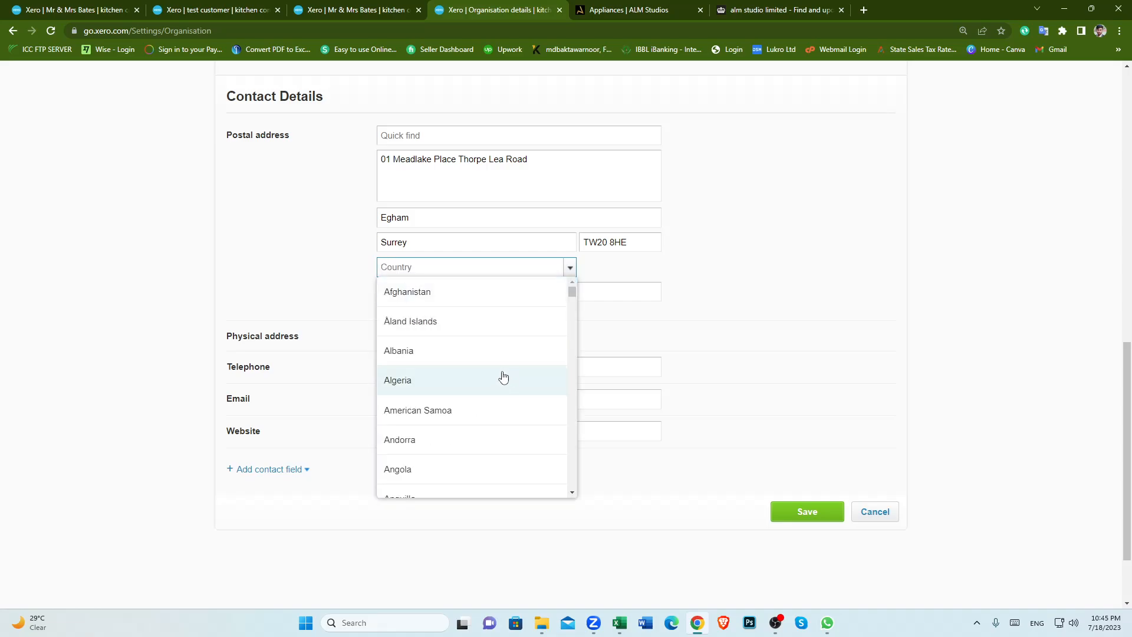
{"action": "scroll", "coordinate": [501, 378], "scroll_direction": "down", "scroll_amount": 12}
{"action": "scroll", "coordinate": [494, 377], "scroll_direction": "down", "scroll_amount": 4}
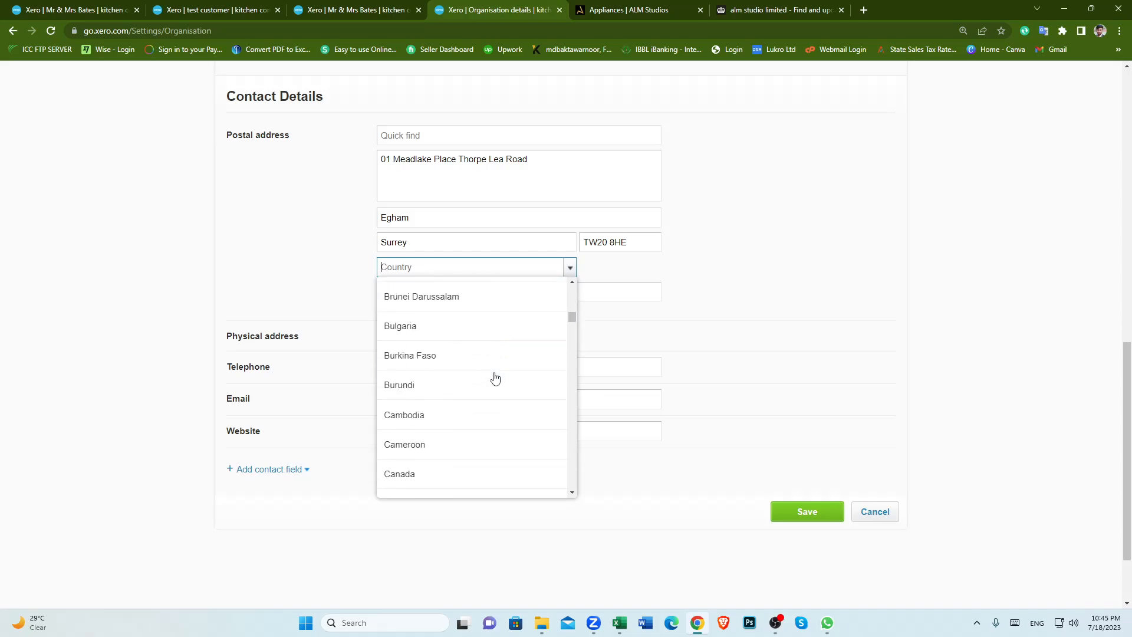
{"action": "type", "text": "uni"}
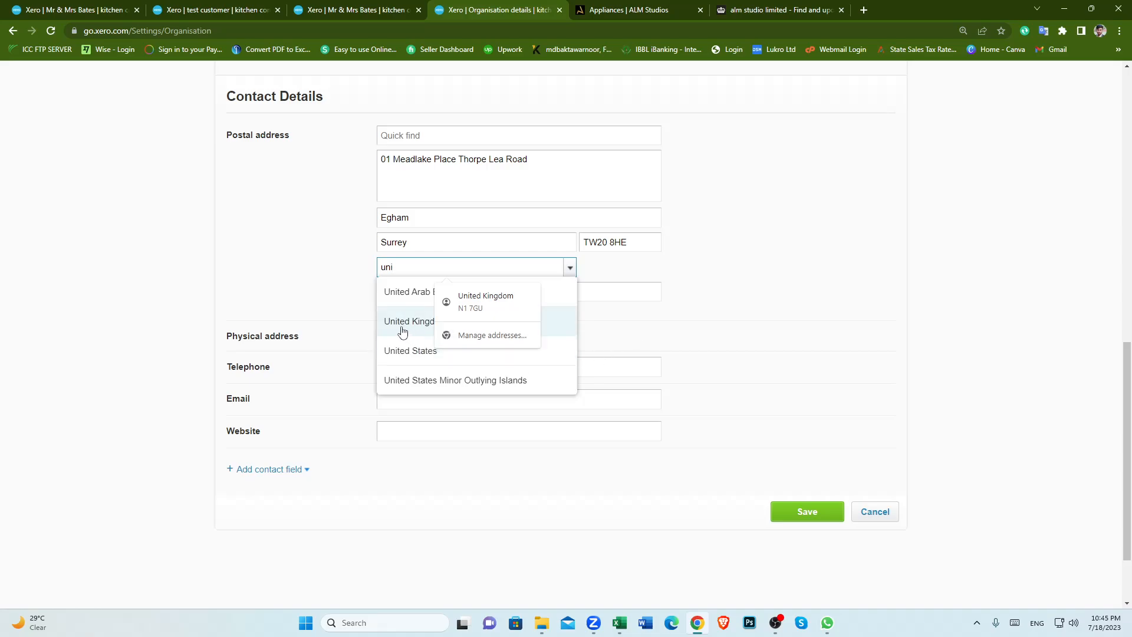
{"action": "left_click", "coordinate": [689, 328]}
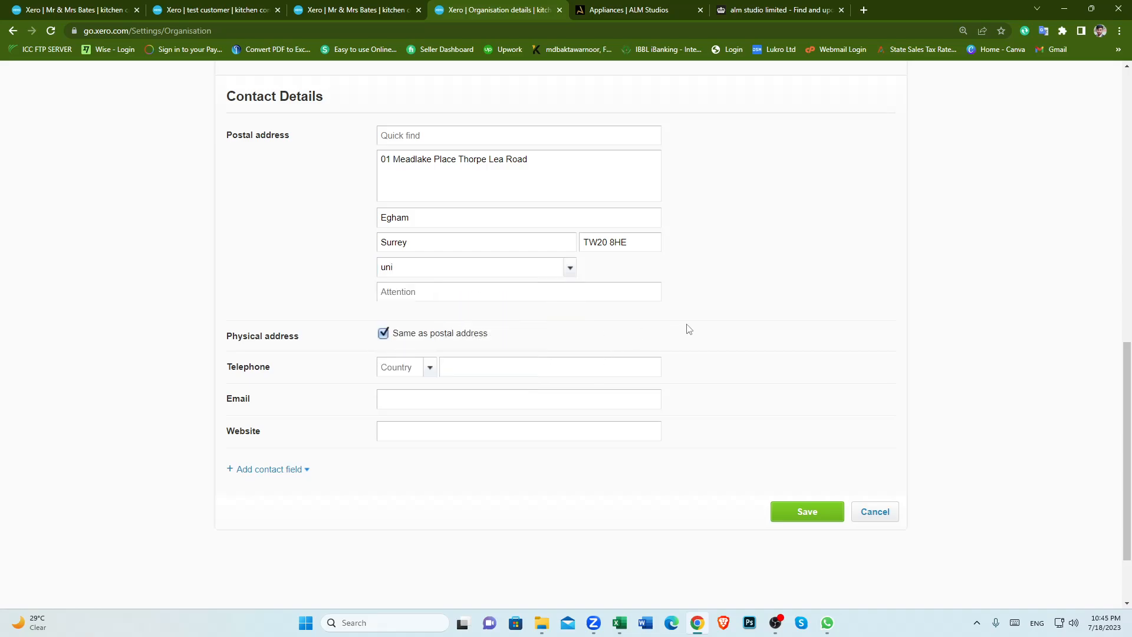
Step: Clear the country field of the organisation's postal address
{"action": "scroll", "coordinate": [688, 328], "scroll_direction": "up", "scroll_amount": 2}
{"action": "scroll", "coordinate": [684, 328], "scroll_direction": "up", "scroll_amount": 1}
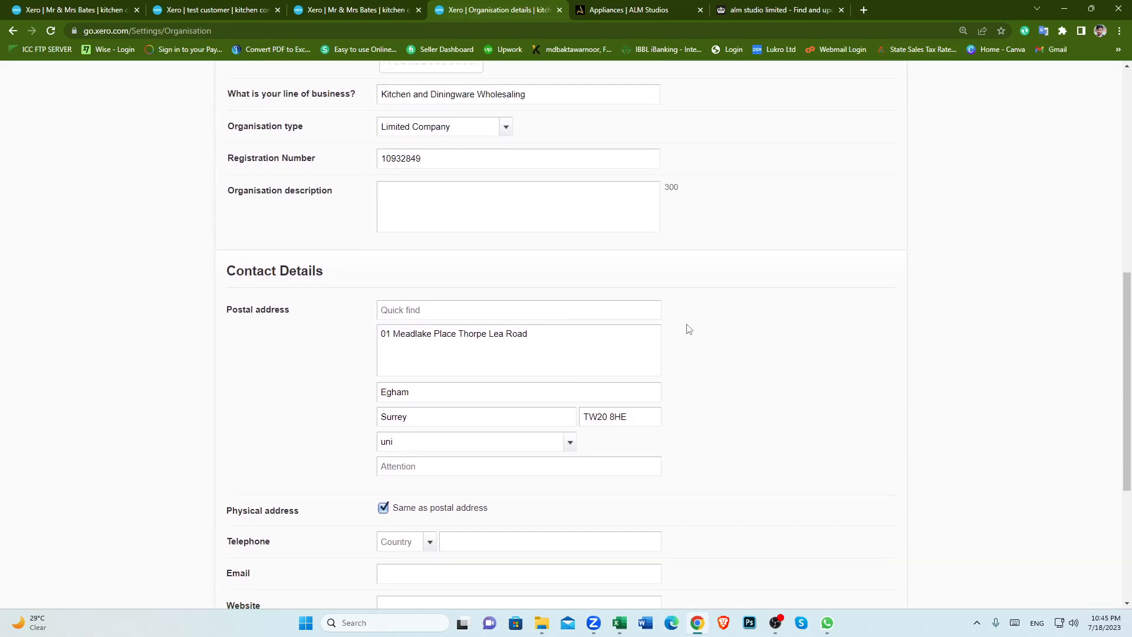
{"action": "scroll", "coordinate": [684, 328], "scroll_direction": "down", "scroll_amount": 2}
{"action": "left_click", "coordinate": [424, 328]}
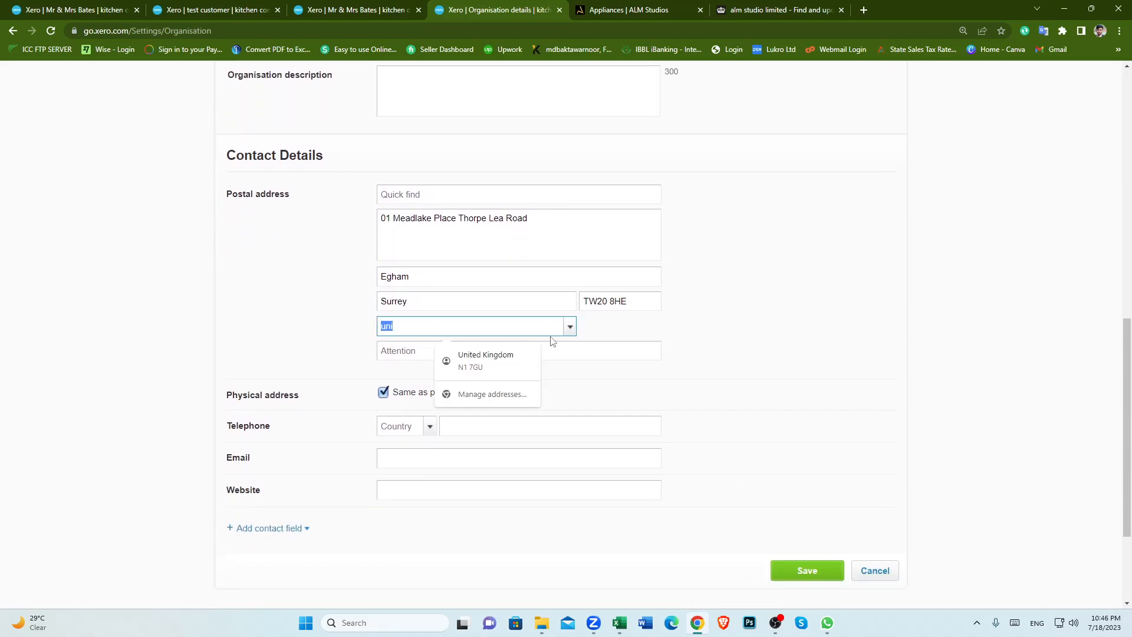
{"action": "left_click", "coordinate": [597, 382]}
{"action": "left_click", "coordinate": [429, 323]}
{"action": "key", "text": "BackSpace"}
{"action": "left_click", "coordinate": [678, 411]}
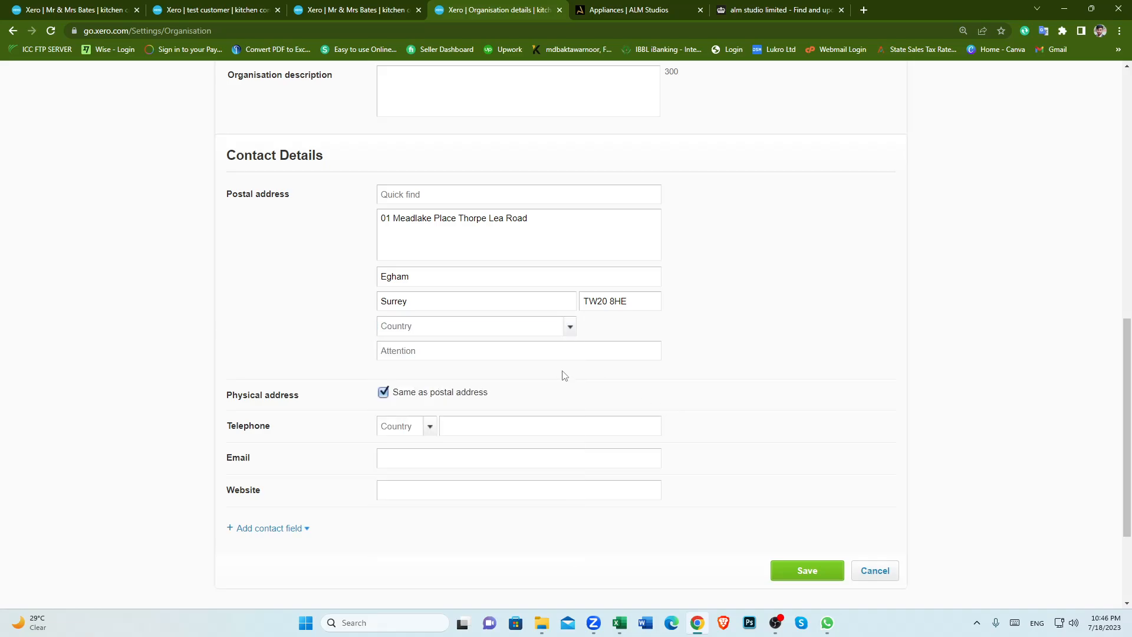
{"action": "left_click", "coordinate": [571, 329]}
{"action": "left_click", "coordinate": [726, 337]}
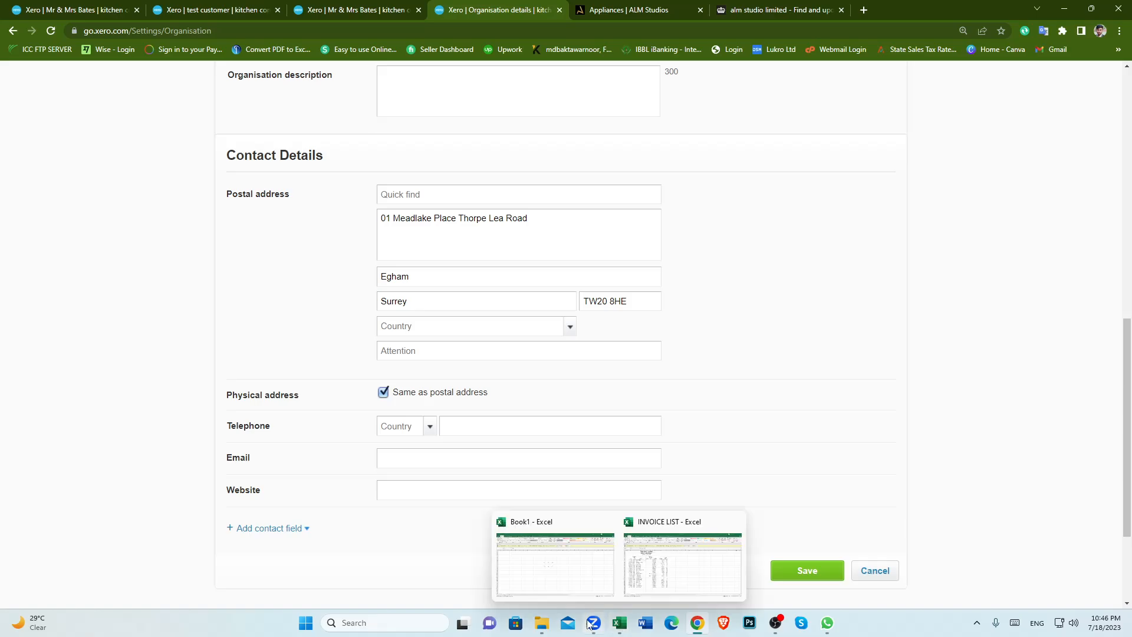
Step: Open the ALM STUDIOS LIMITED company record from the Companies House search results
{"action": "mouse_move", "coordinate": [592, 624]}
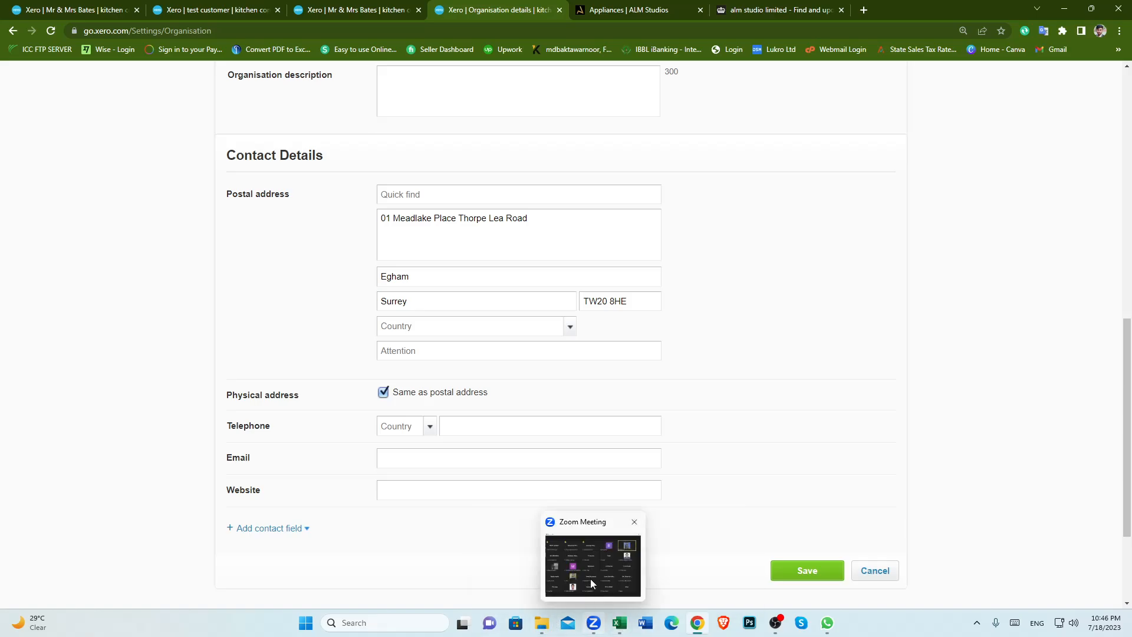
{"action": "left_click", "coordinate": [591, 583]}
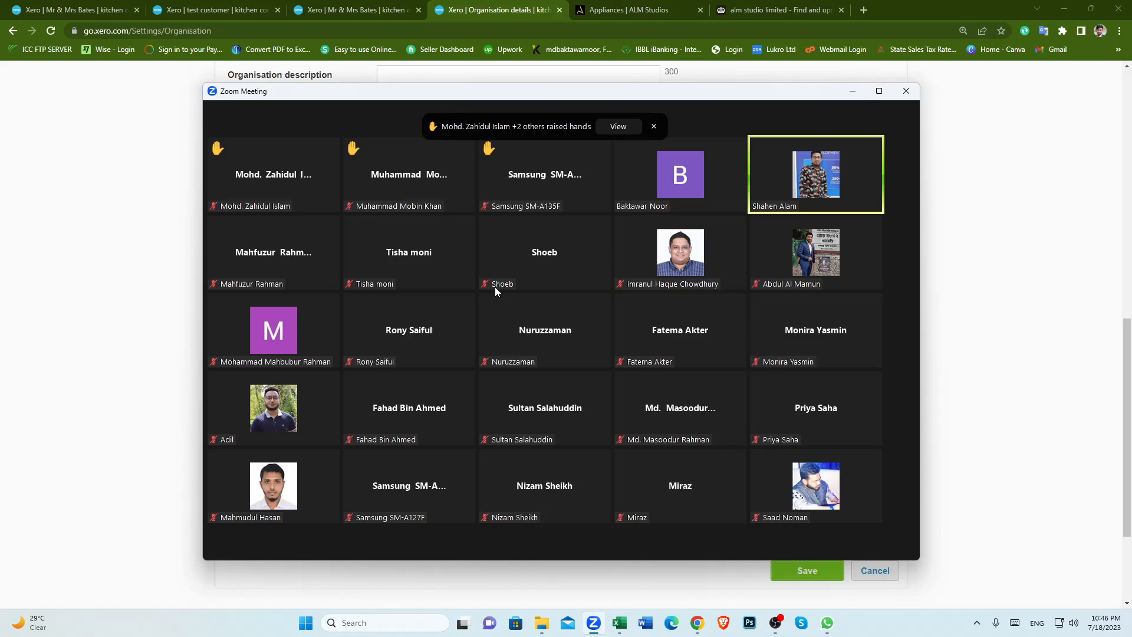
{"action": "left_click", "coordinate": [754, 9]}
{"action": "left_click", "coordinate": [393, 292]}
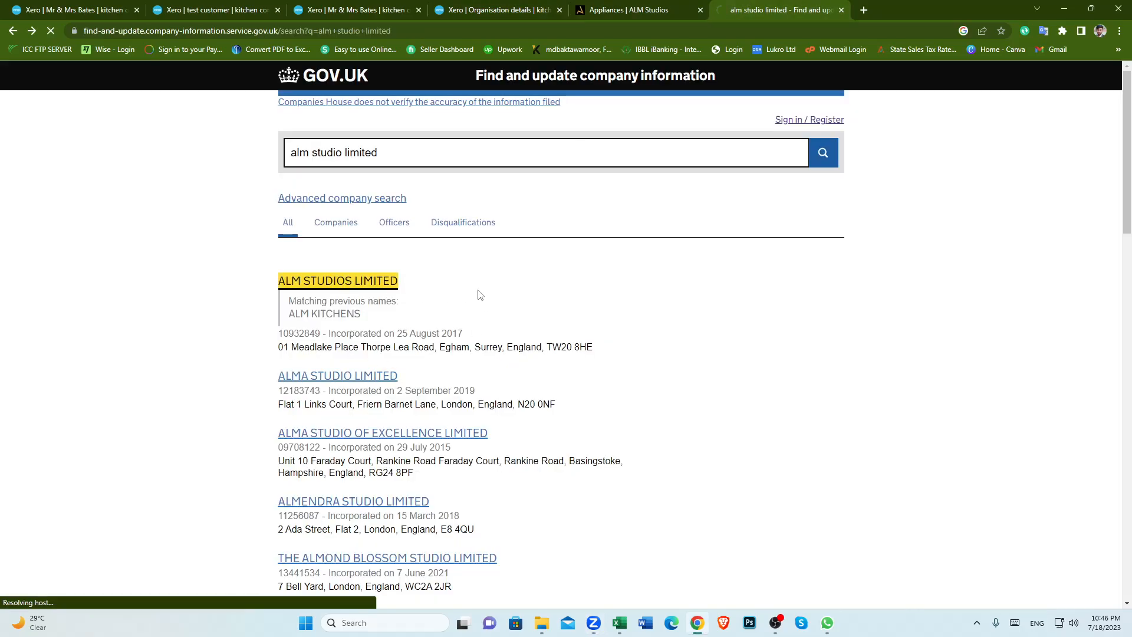
Step: Examine the company's registered name, office address, incorporation and accounts dates on Companies House
{"action": "scroll", "coordinate": [415, 375], "scroll_direction": "down", "scroll_amount": 5}
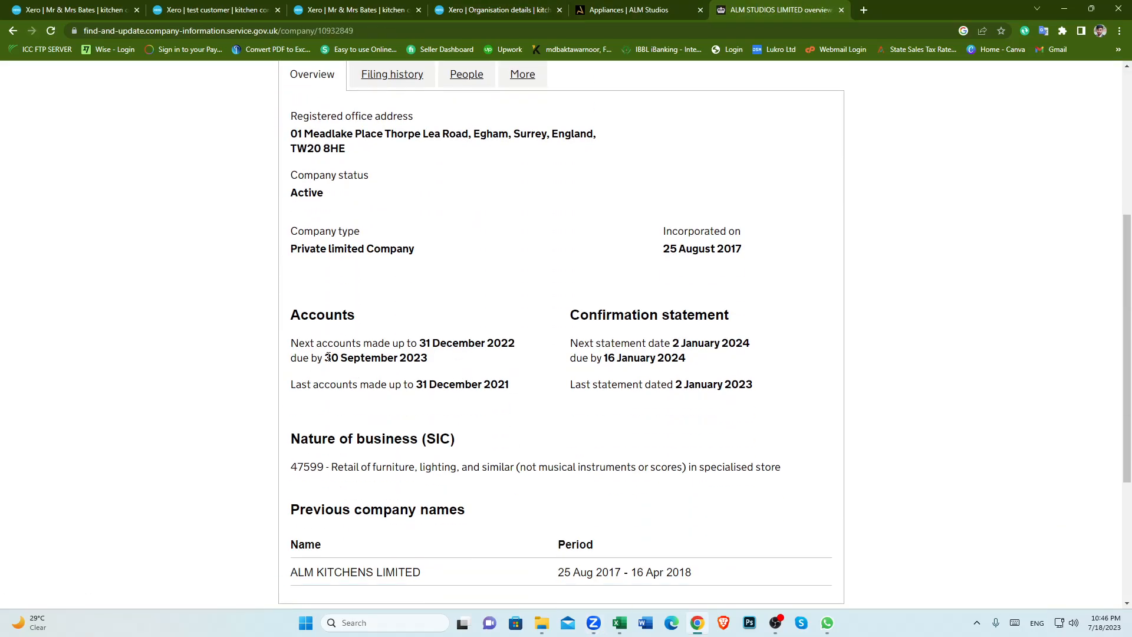
{"action": "scroll", "coordinate": [524, 337], "scroll_direction": "up", "scroll_amount": 4}
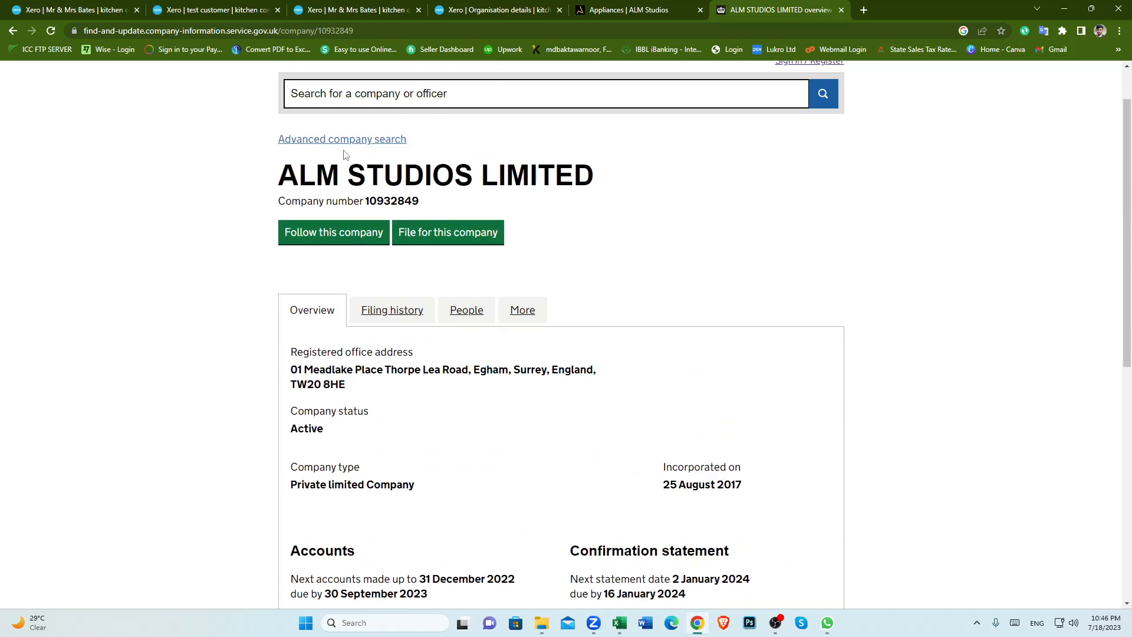
{"action": "left_click_drag", "start_coordinate": [278, 177], "coordinate": [593, 176]}
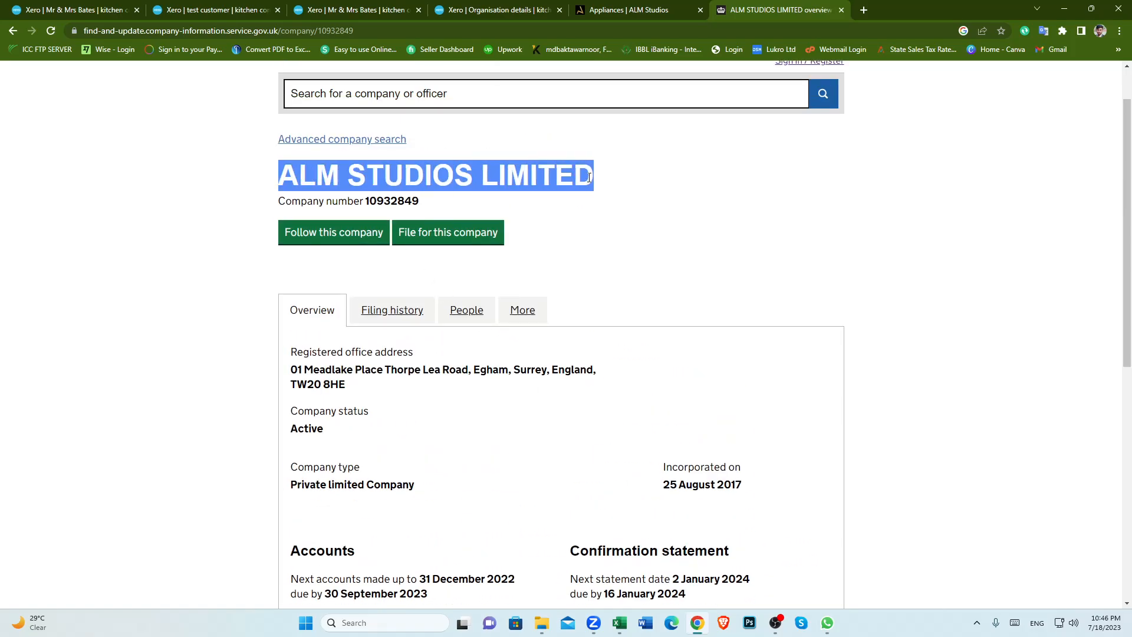
{"action": "scroll", "coordinate": [592, 384], "scroll_direction": "down", "scroll_amount": 4}
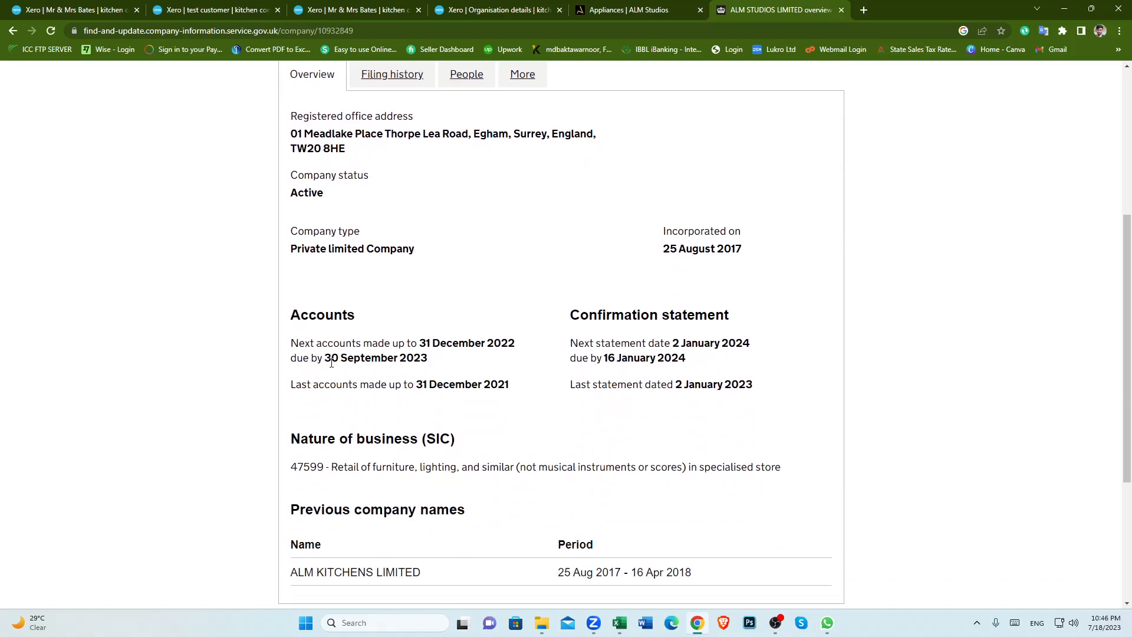
{"action": "left_click_drag", "start_coordinate": [326, 361], "coordinate": [517, 347]}
{"action": "left_click", "coordinate": [459, 368]}
{"action": "left_click", "coordinate": [485, 361]}
Step: Switch to the Zoom meeting and lower two participants' raised hands
{"action": "left_click", "coordinate": [593, 595]}
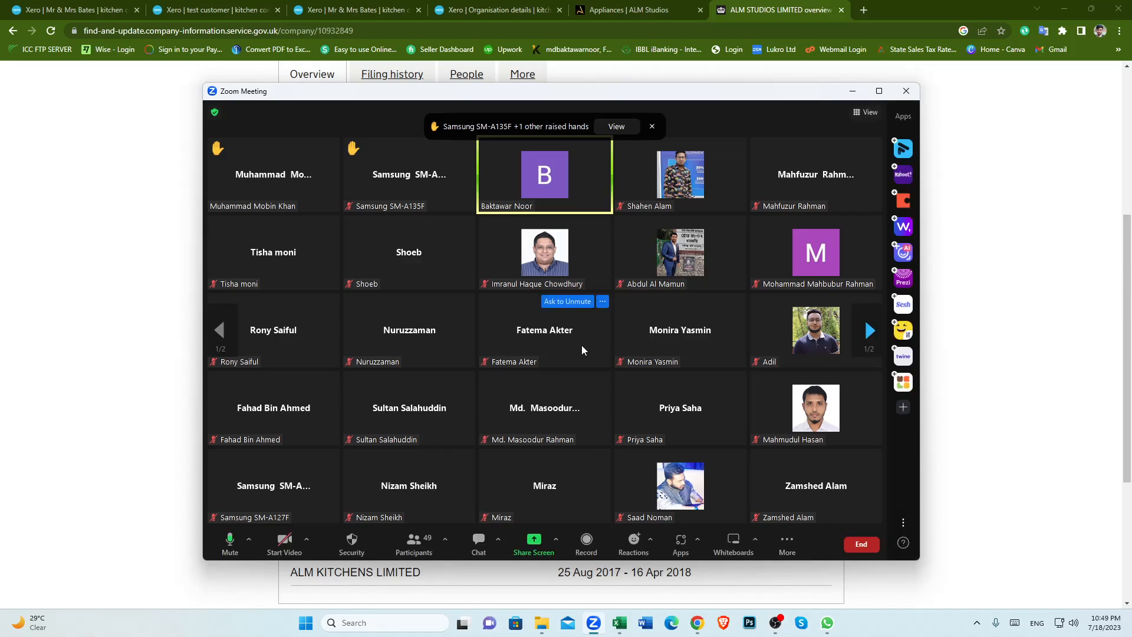
{"action": "scroll", "coordinate": [1074, 379], "scroll_direction": "down", "scroll_amount": 1}
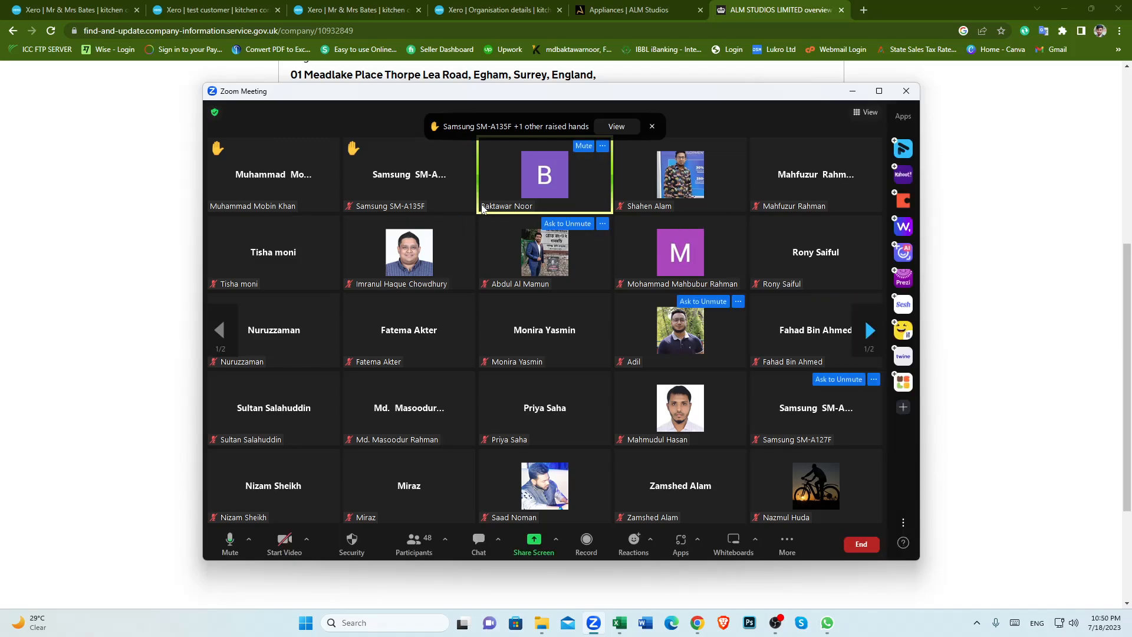
{"action": "left_click", "coordinate": [331, 145]}
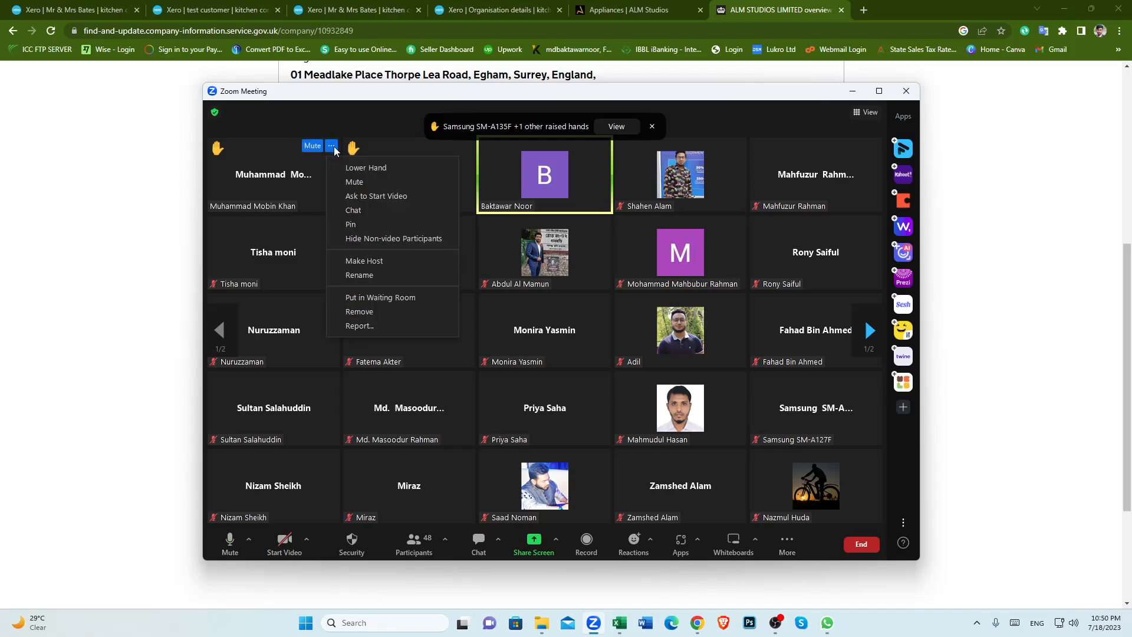
{"action": "left_click", "coordinate": [358, 168]}
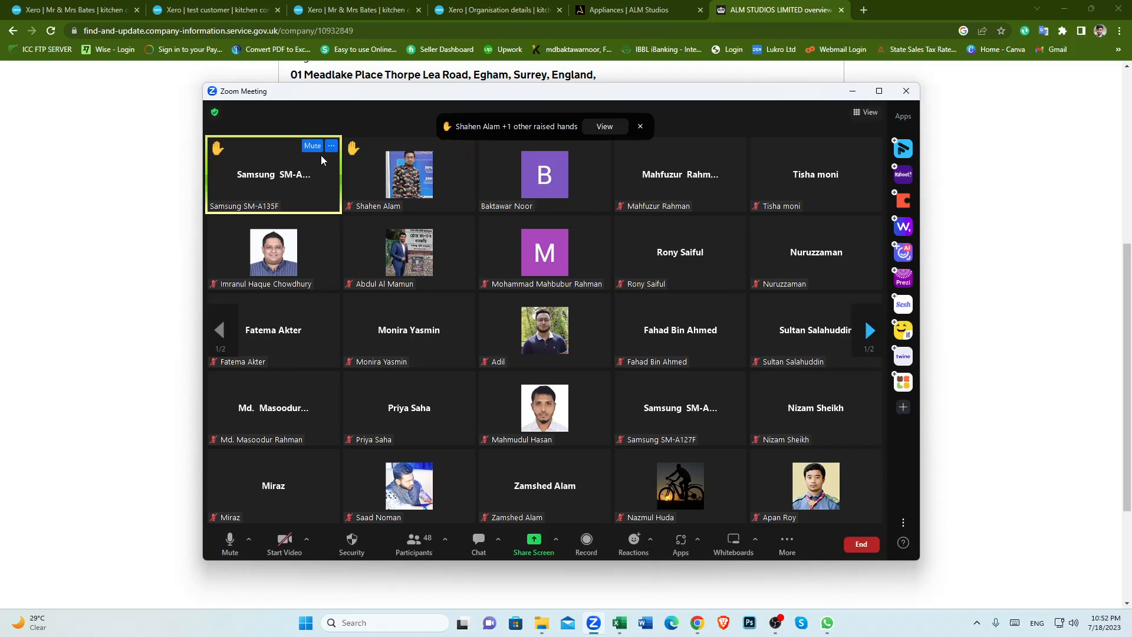
{"action": "left_click", "coordinate": [331, 146]}
{"action": "left_click", "coordinate": [355, 170]}
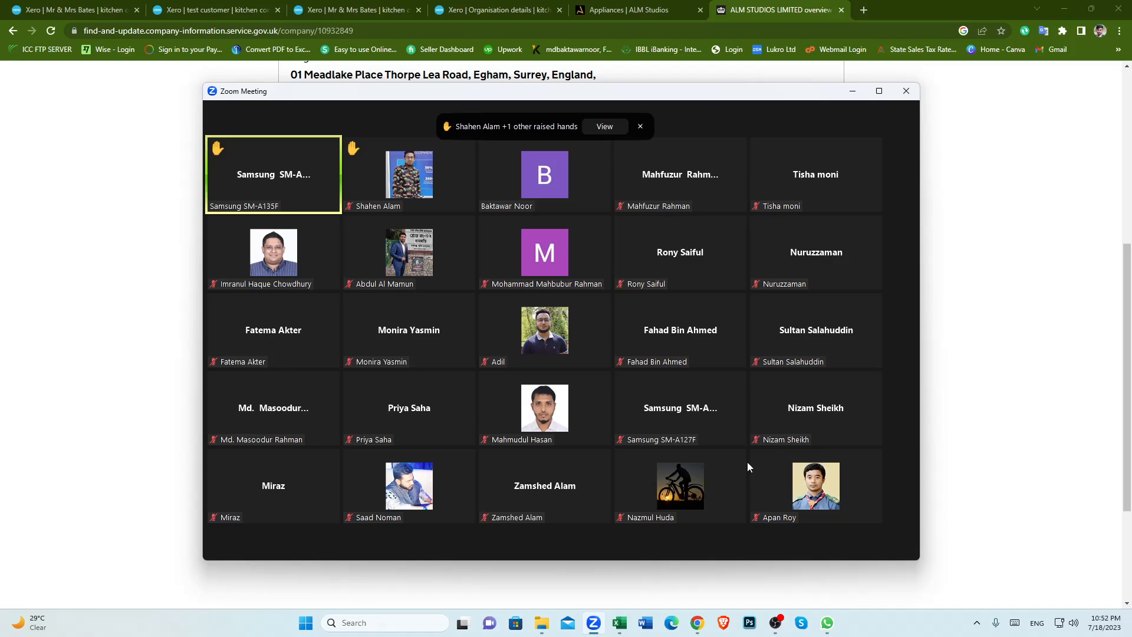
Step: Switch back to the Companies House company overview page in the browser
{"action": "mouse_move", "coordinate": [316, 148]}
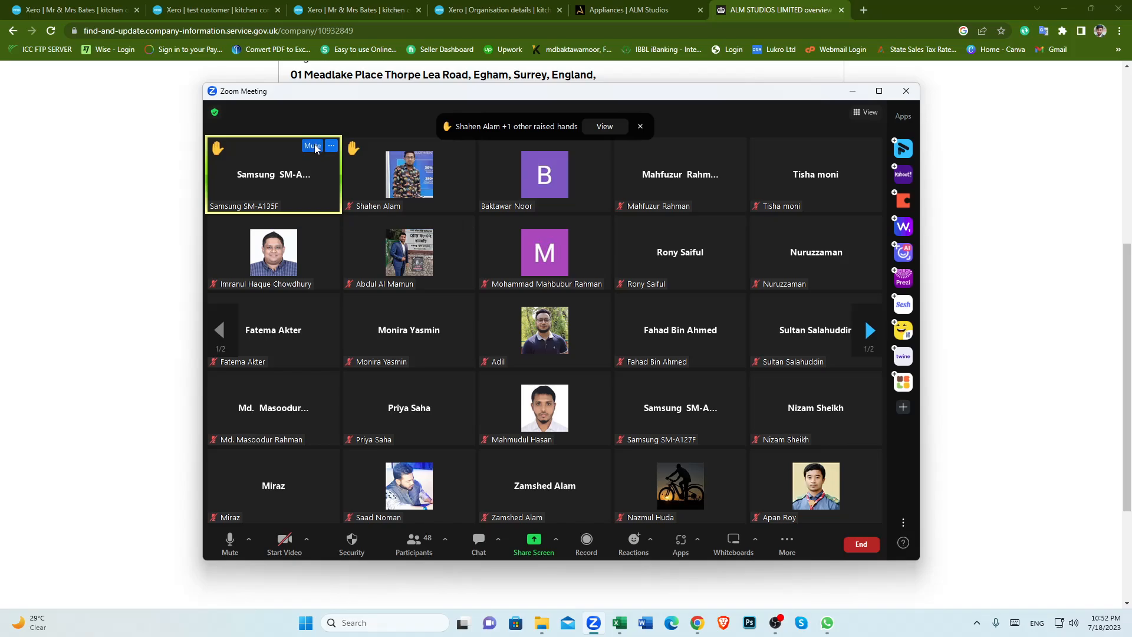
{"action": "mouse_move", "coordinate": [535, 414]}
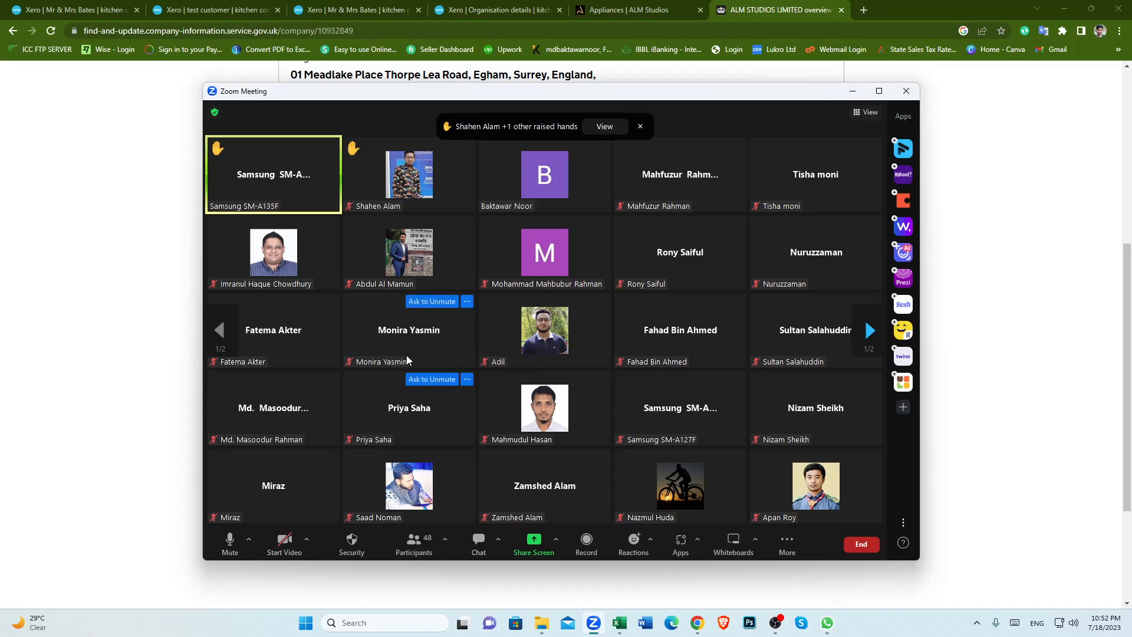
{"action": "mouse_move", "coordinate": [577, 357]}
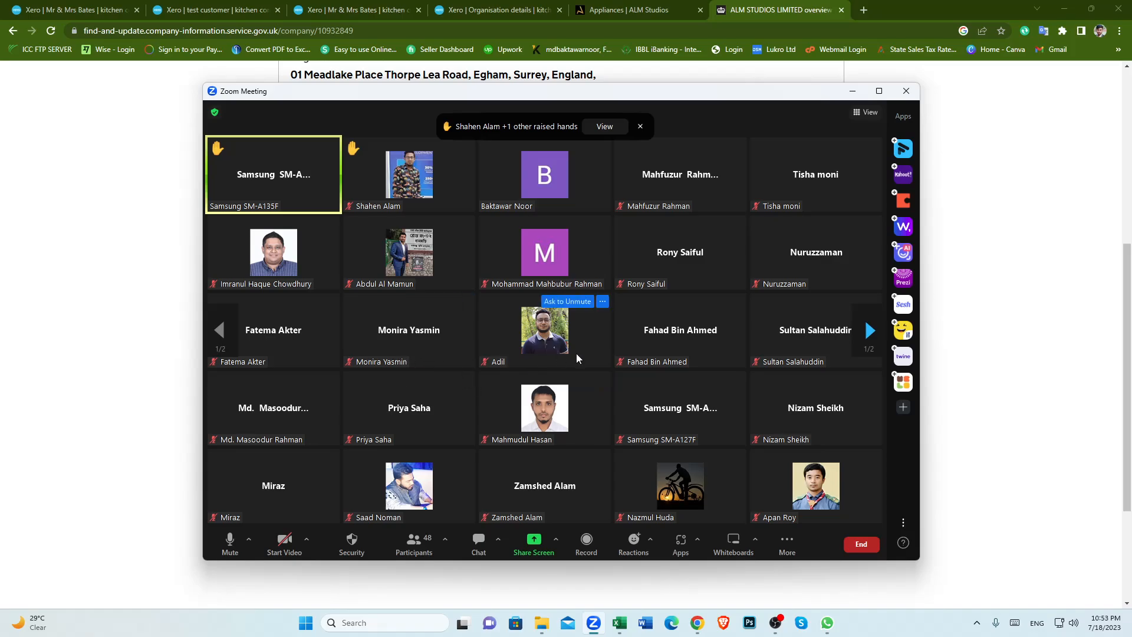
{"action": "key", "text": "alt+Tab"}
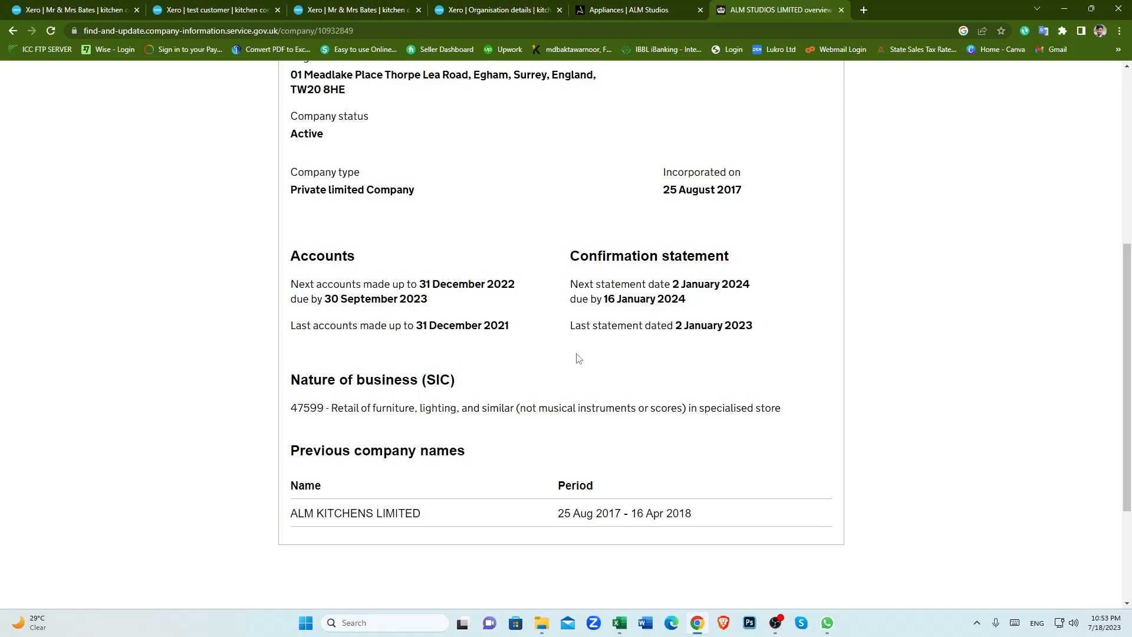